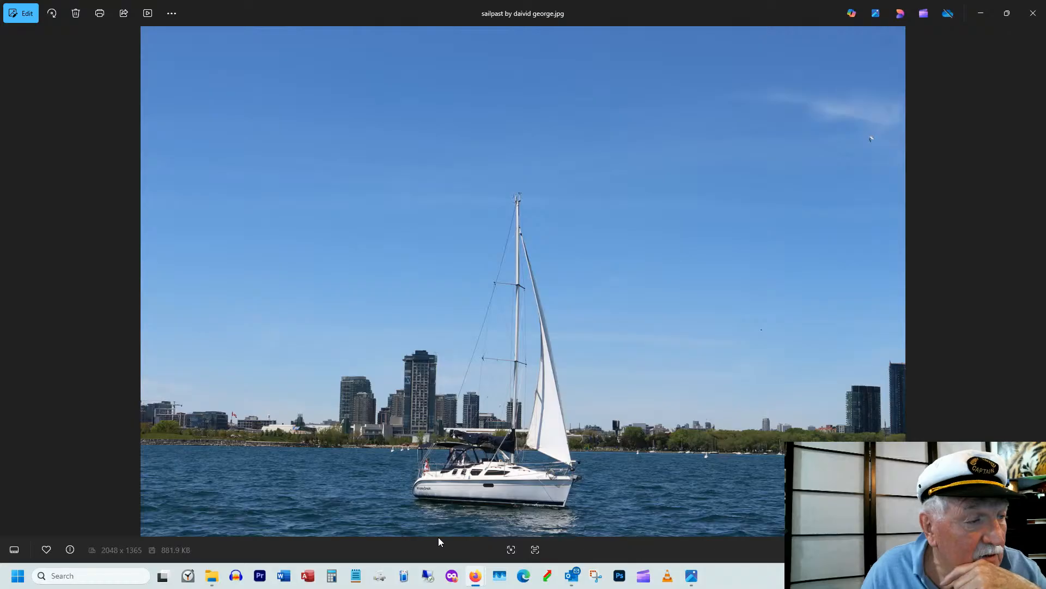
# - Switch to Adobe Premiere Pro, start a new project and dismiss the product feedback survey
pyautogui.moveTo(217, 581)
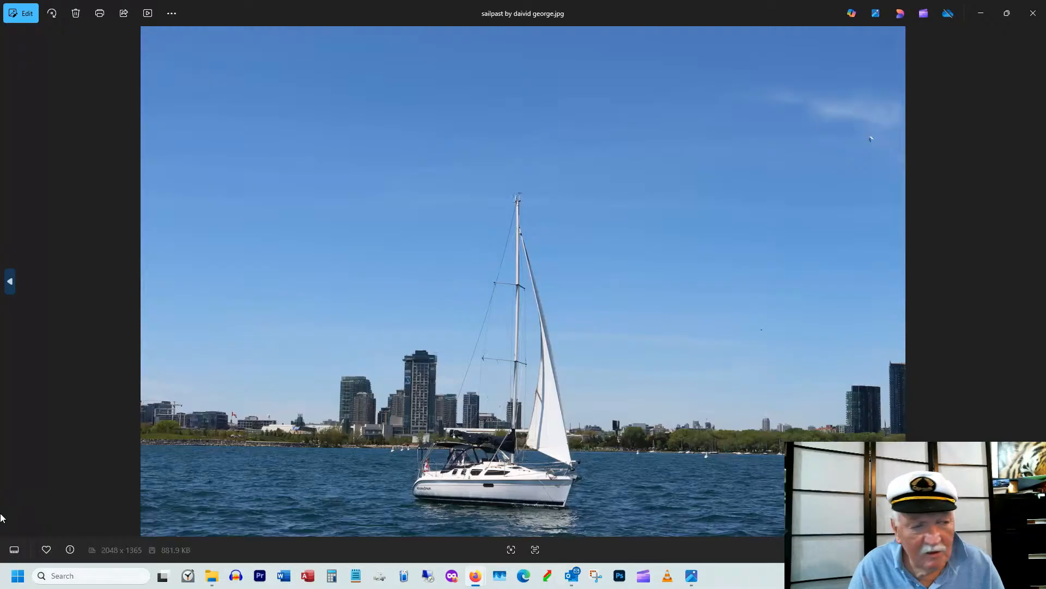
pyautogui.click(260, 576)
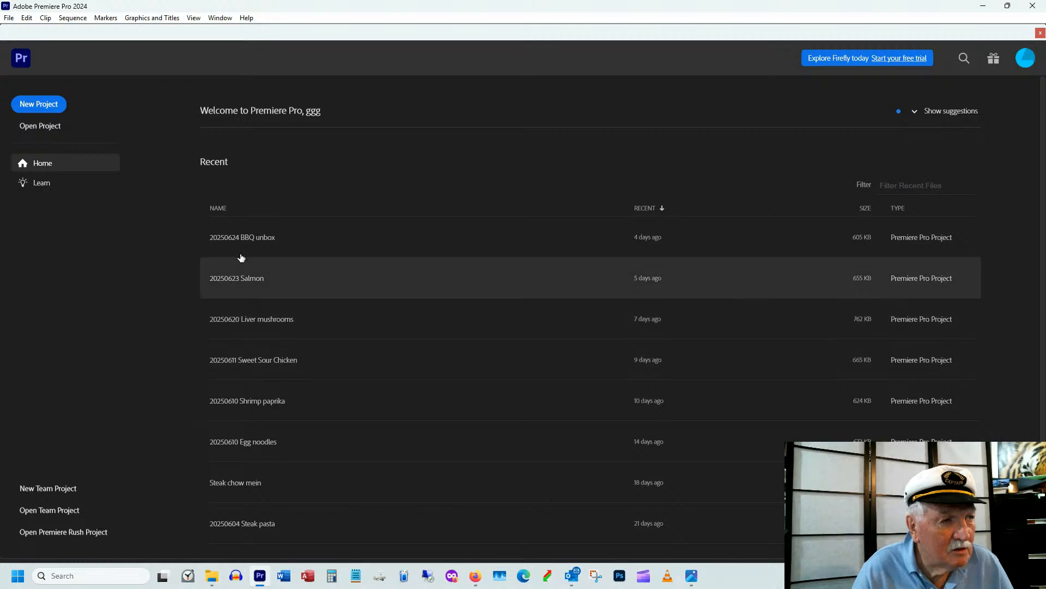
pyautogui.click(38, 103)
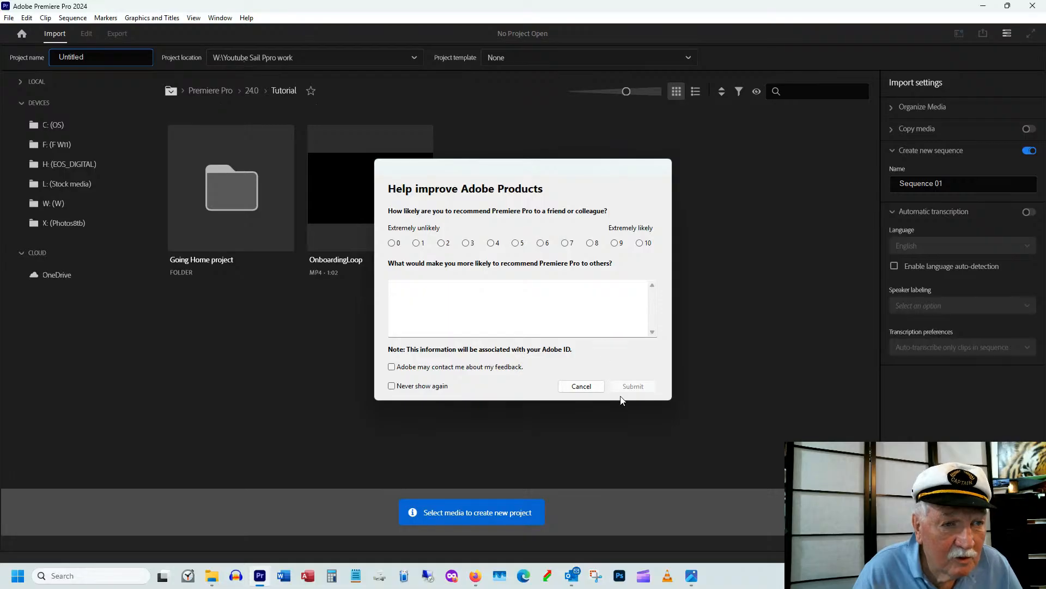
pyautogui.click(580, 386)
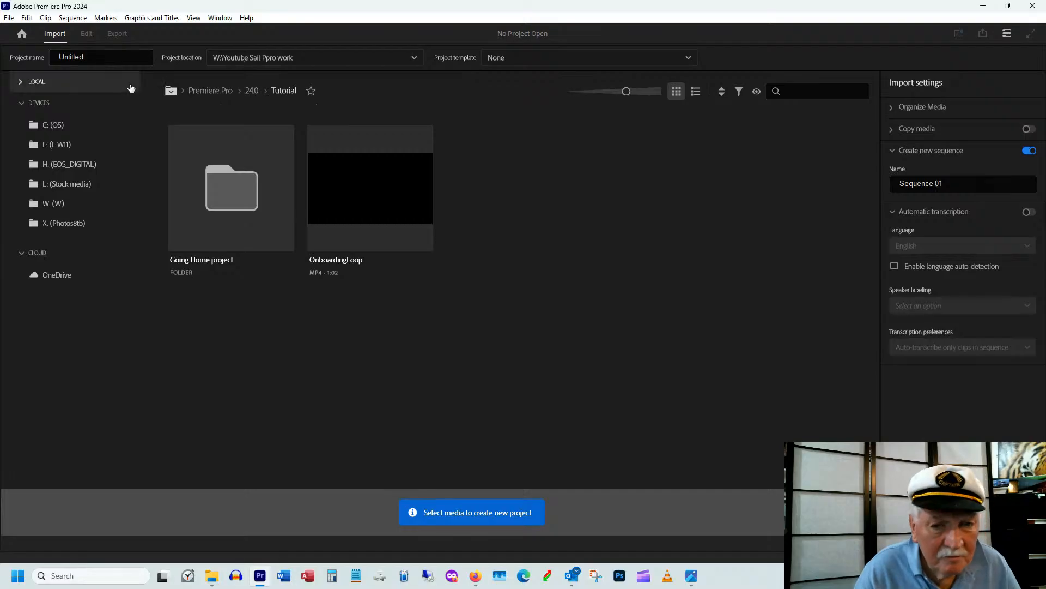
# - Name the project "20250630 Shrimp Scampi", copy that name for reuse, and create the project
pyautogui.click(105, 59)
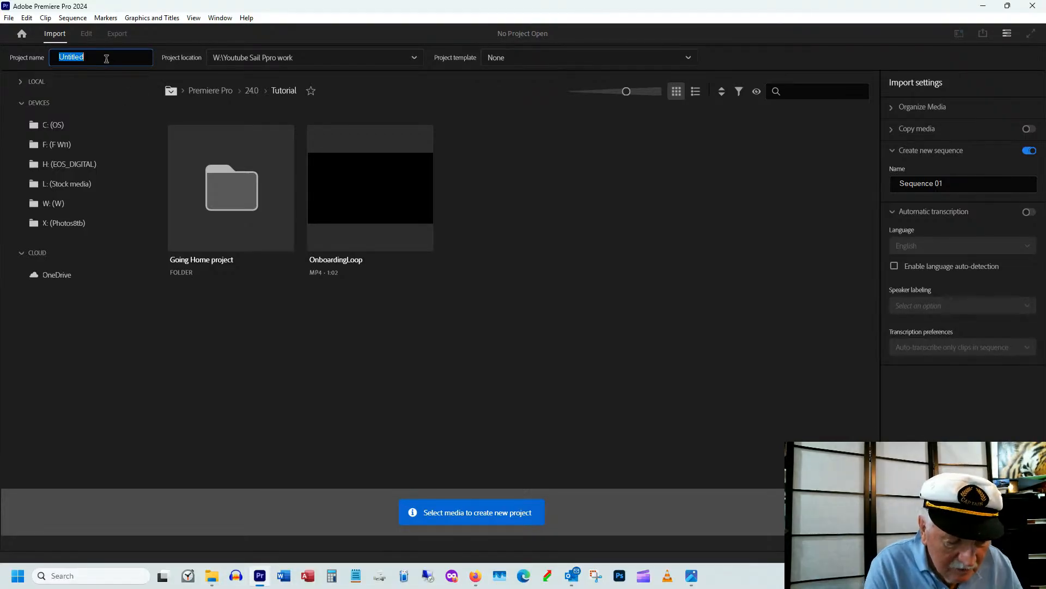
pyautogui.write('202506')
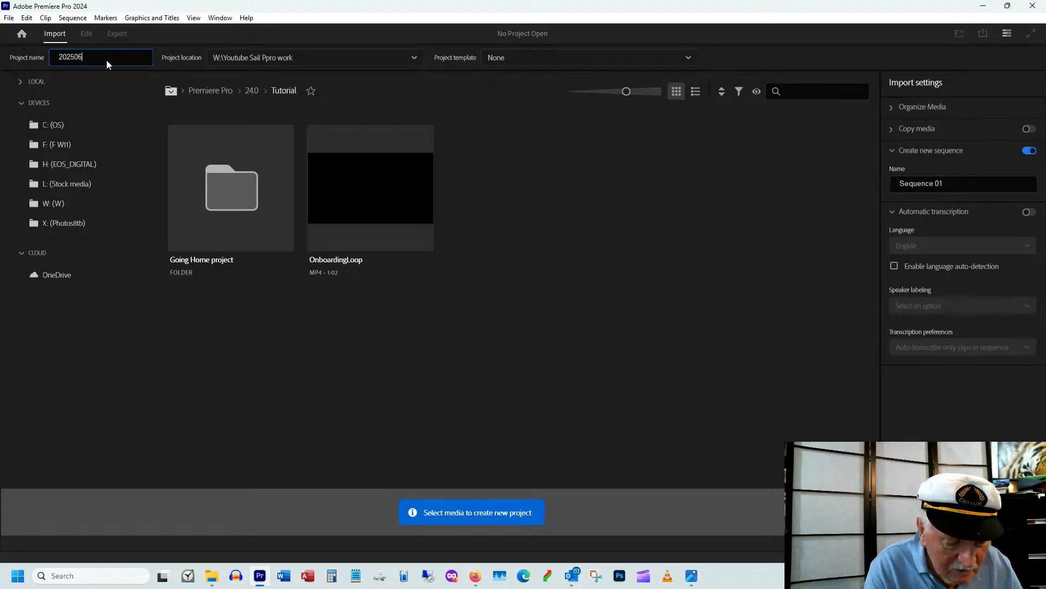
pyautogui.write('30 Sc')
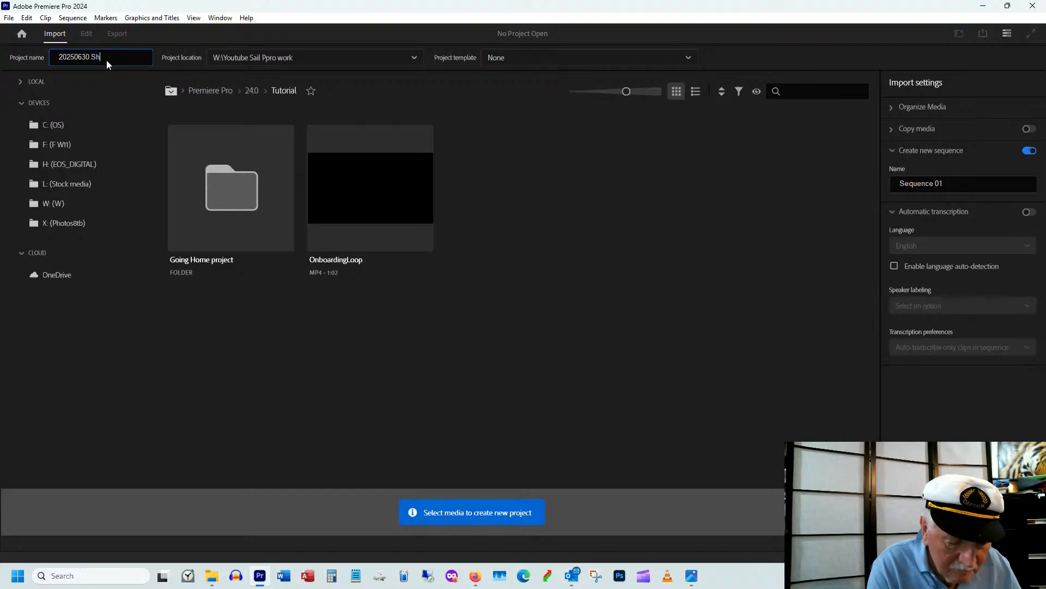
pyautogui.write('rimp Scampi')
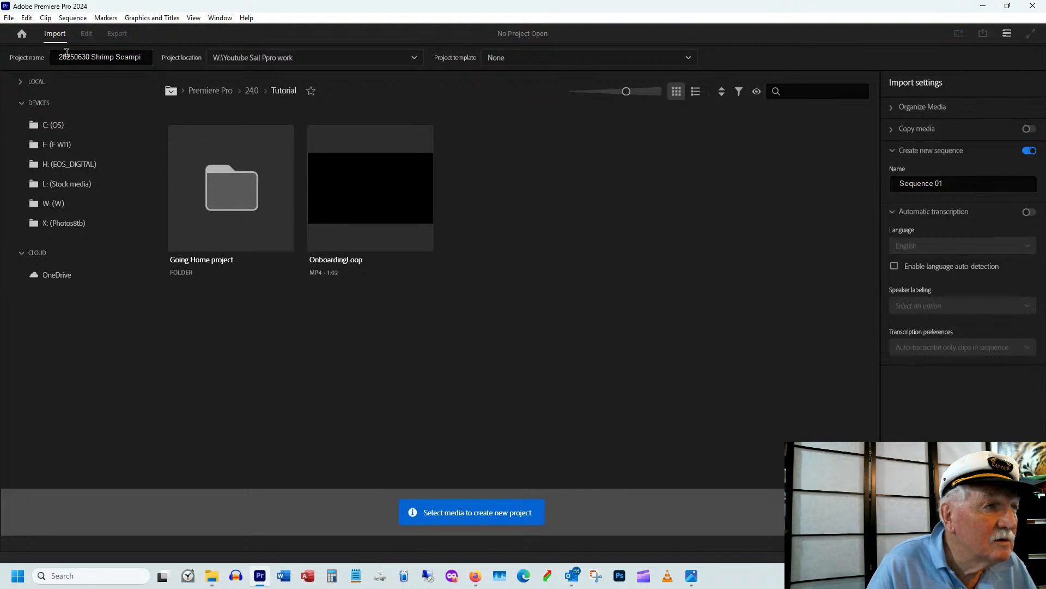
pyautogui.moveTo(143, 54); pyautogui.dragTo(45, 50)
pyautogui.hotkey('ctrl', 'c')
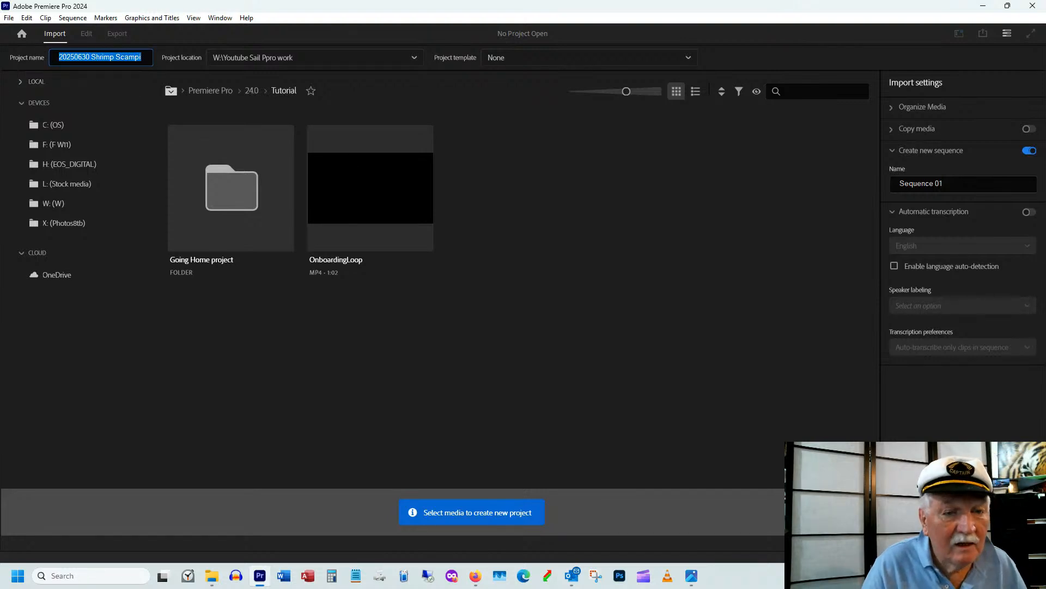
pyautogui.click(1014, 535)
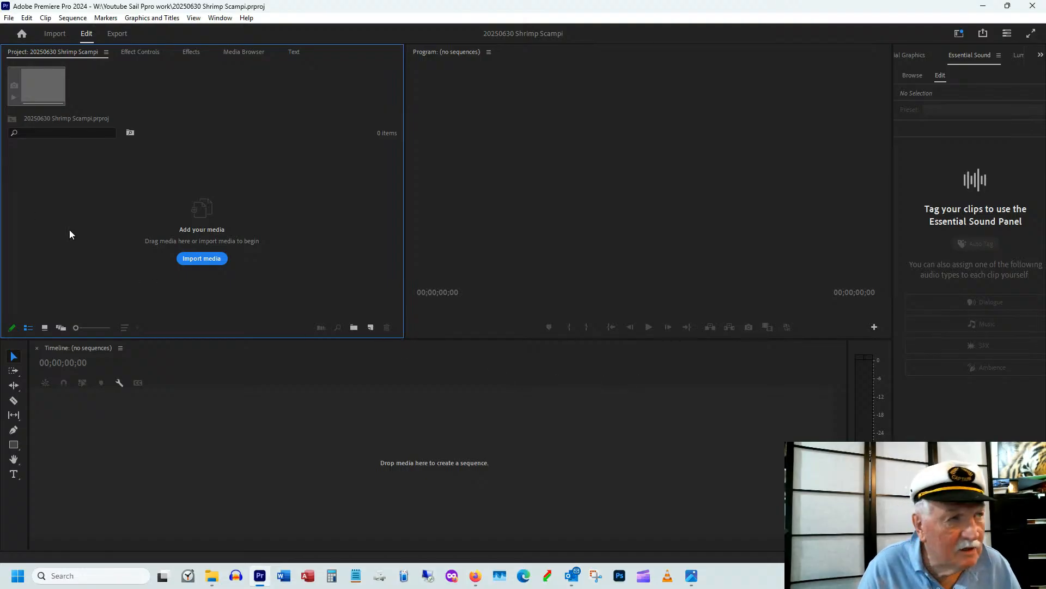
# - Create a new sequence with the HD 1080p 29.97 fps preset, pasting "20250630 Shrimp Scampi" as its name
pyautogui.click(10, 19)
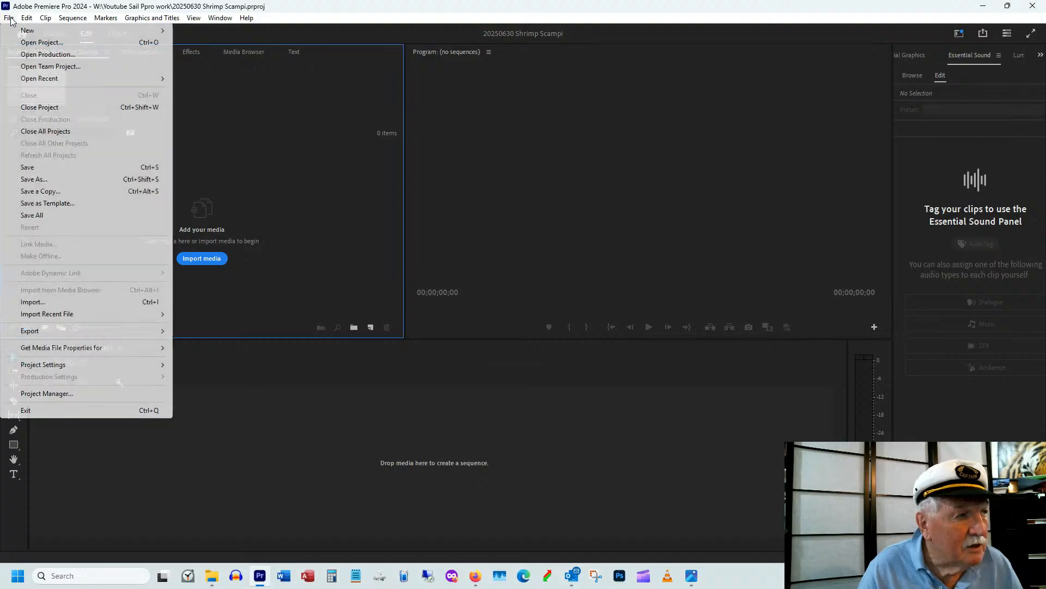
pyautogui.moveTo(32, 34)
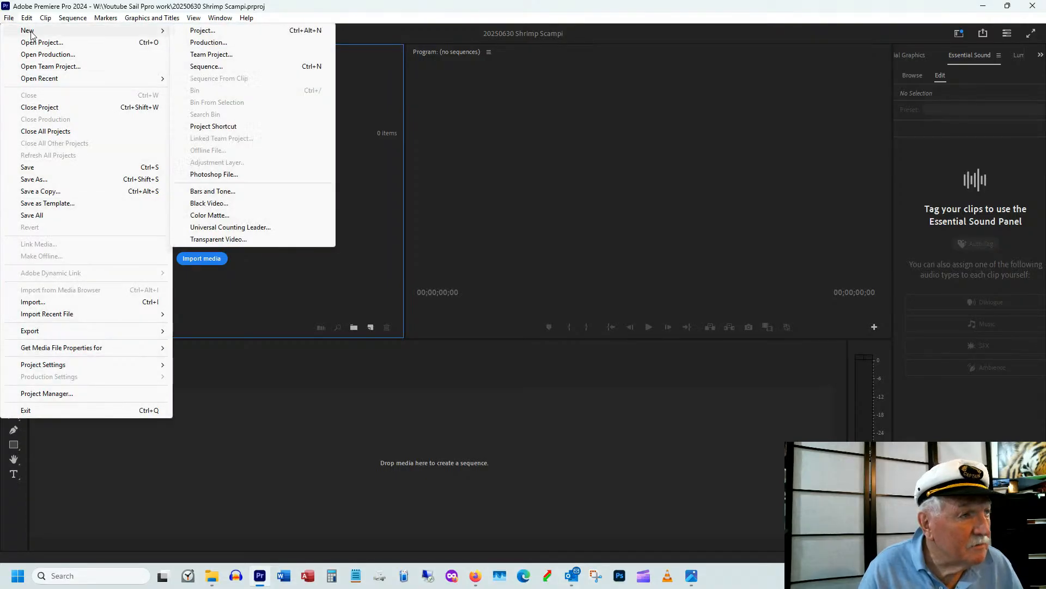
pyautogui.click(209, 67)
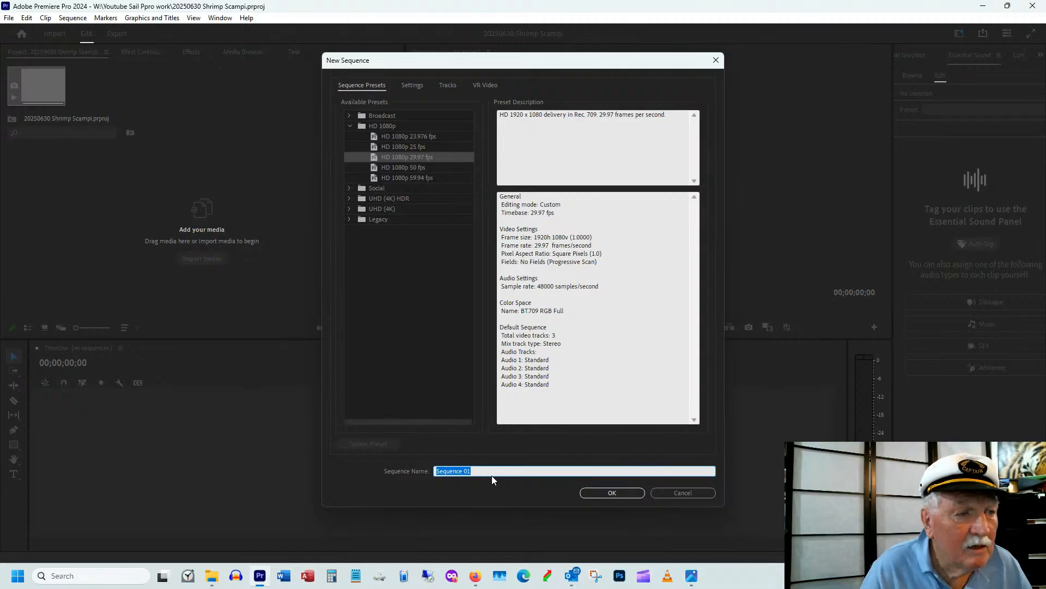
pyautogui.hotkey('ctrl', 'v')
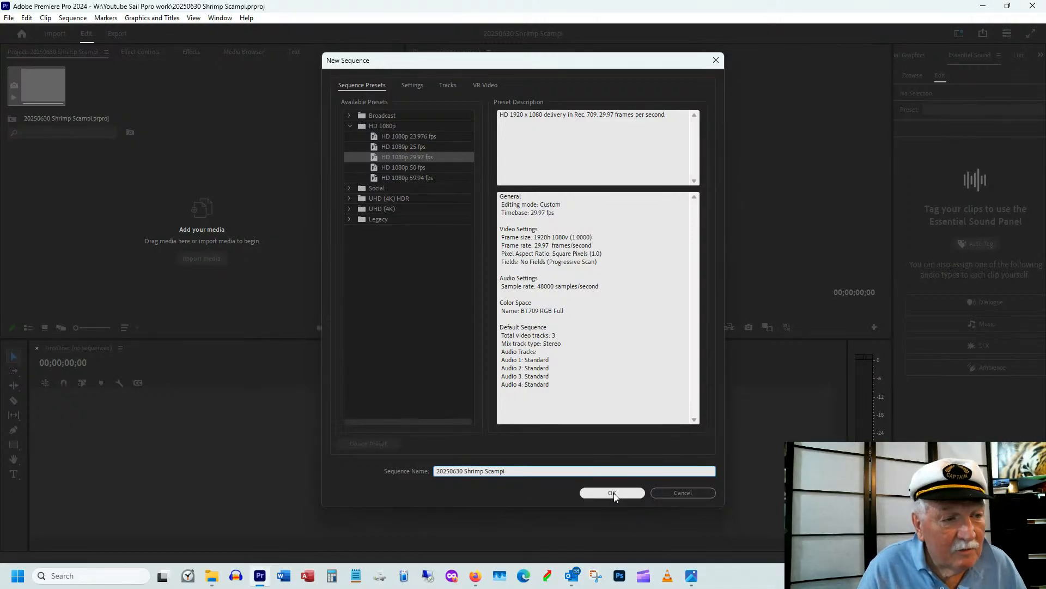
pyautogui.click(612, 493)
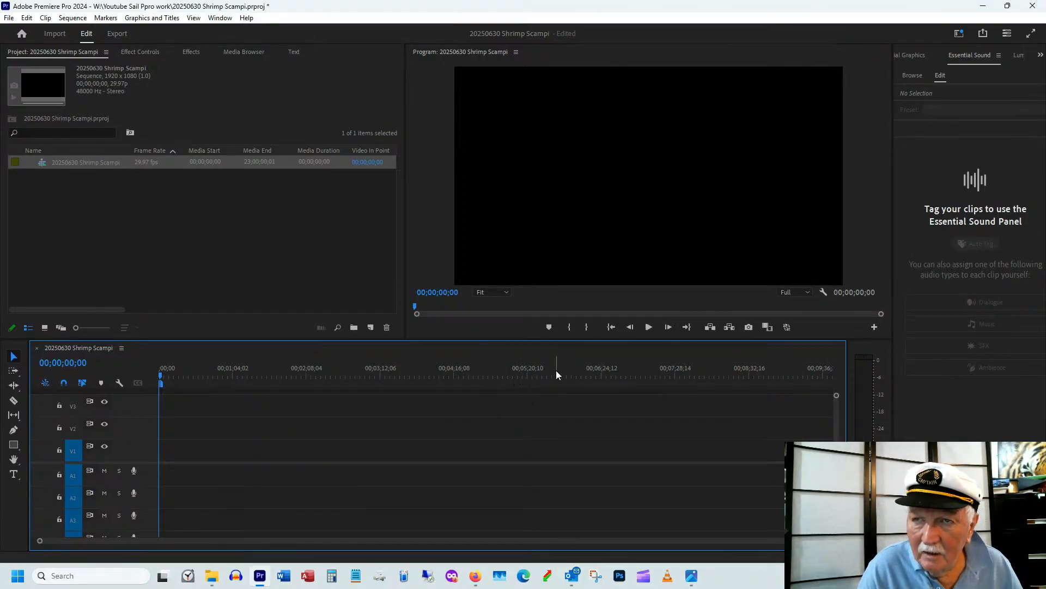
# - Import all clips from Shrimp Scampi IMGO0074.MOV through IMGO0093.MOV in the 20250630 Shrimp Scampi folder from File Explorer into the project
pyautogui.click(212, 577)
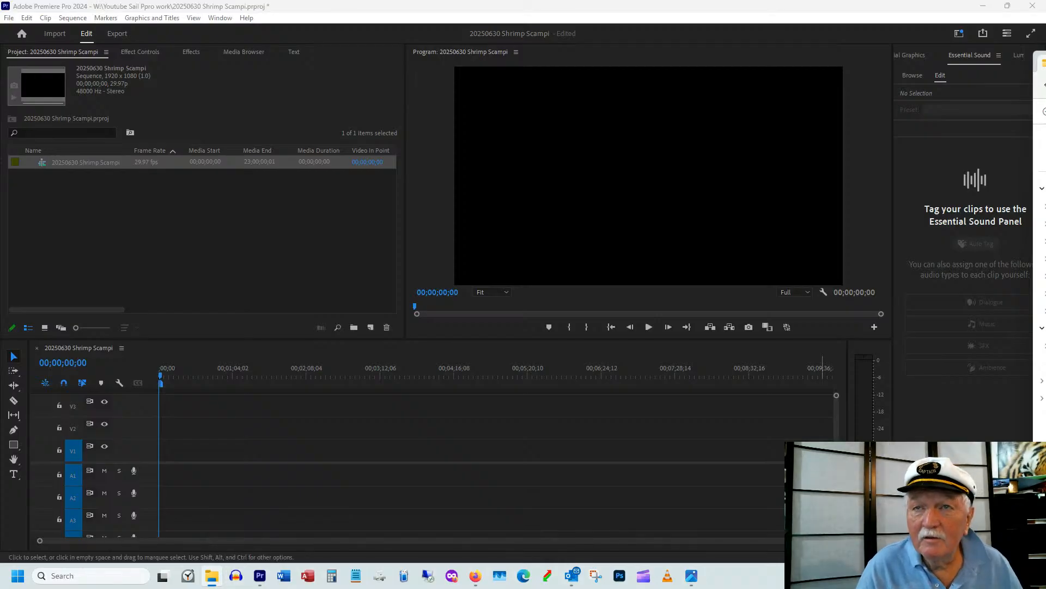
pyautogui.moveTo(1045, 67); pyautogui.dragTo(347, 61)
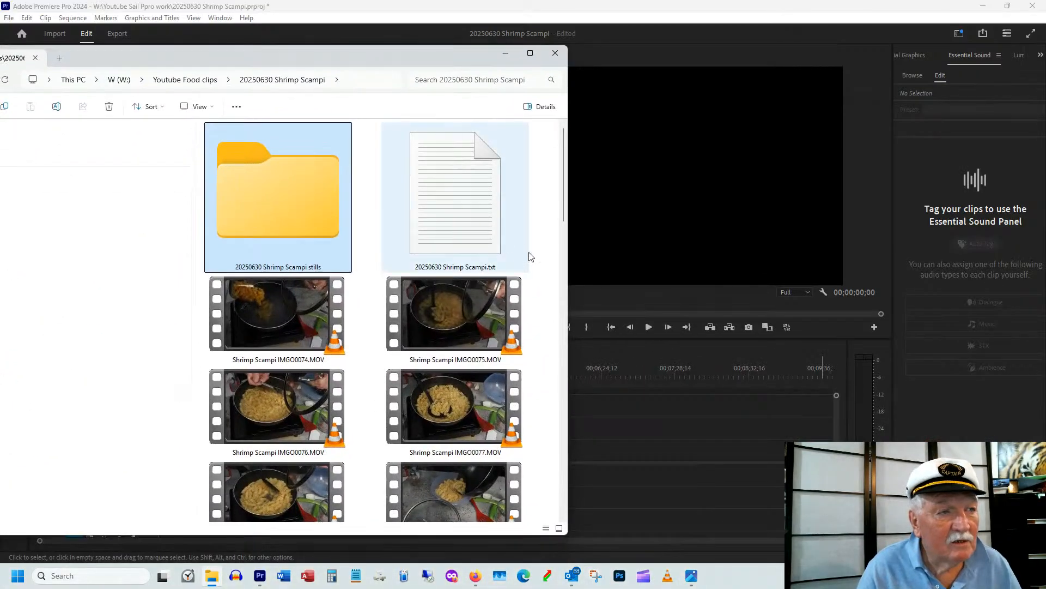
pyautogui.moveTo(568, 265); pyautogui.dragTo(981, 267)
pyautogui.click(577, 211)
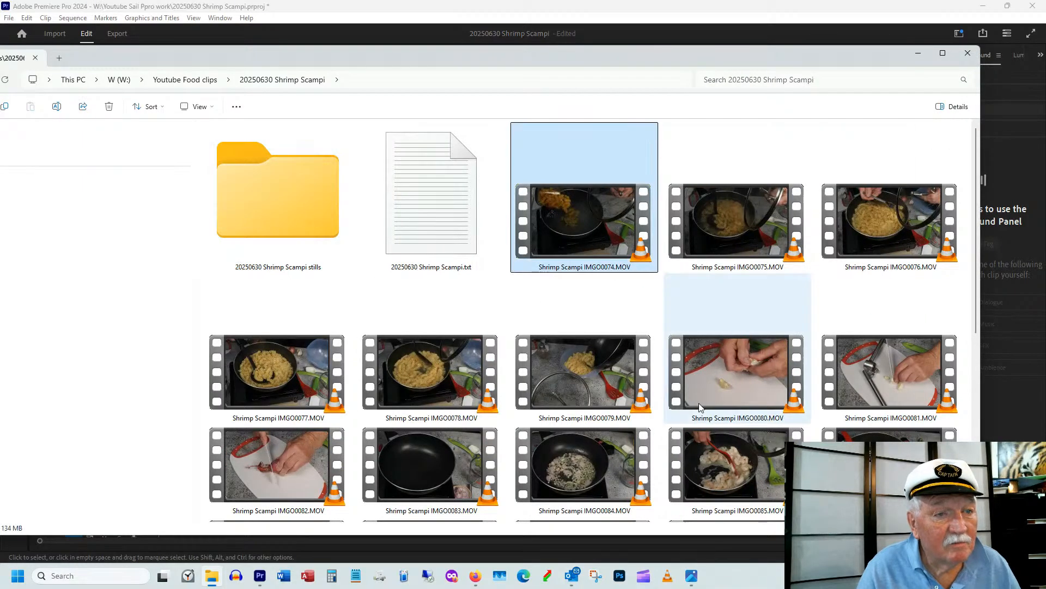
pyautogui.scroll(-3, 722, 462)
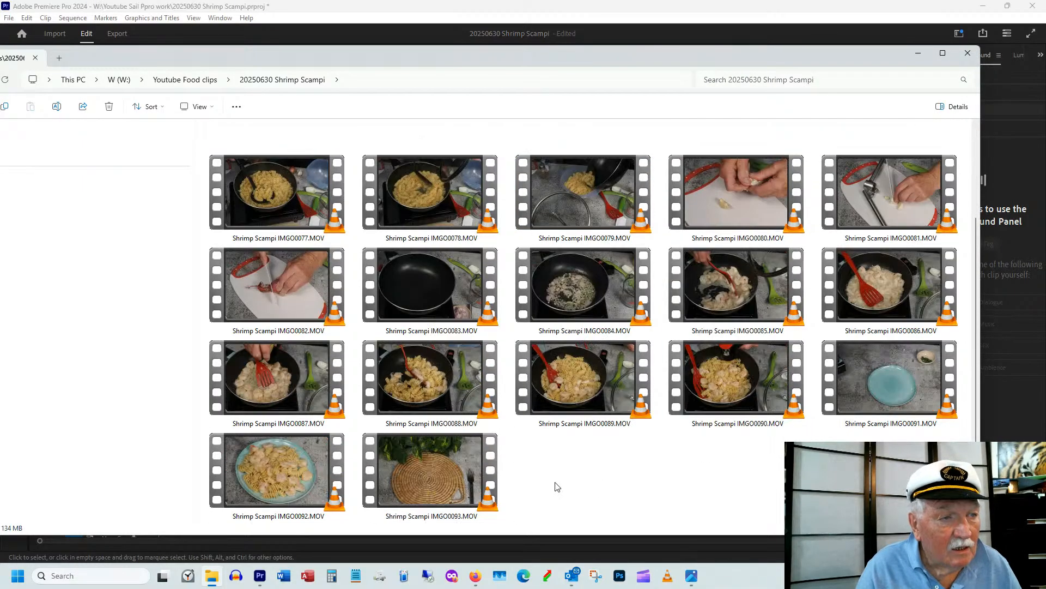
pyautogui.keyDown('shift'); pyautogui.click(435, 487); pyautogui.keyUp('shift')
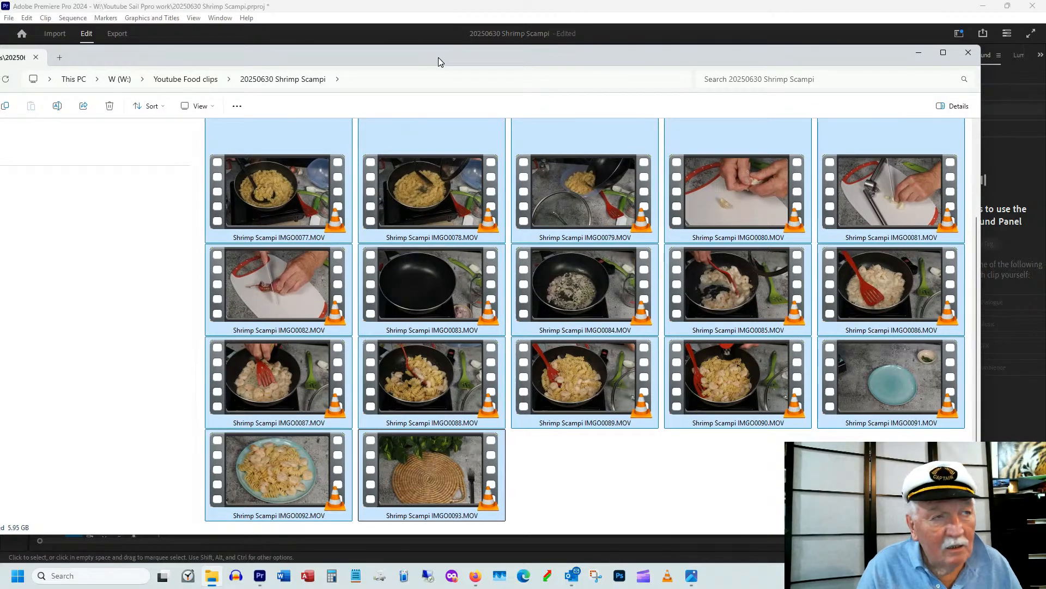
pyautogui.moveTo(438, 57); pyautogui.dragTo(177, 229)
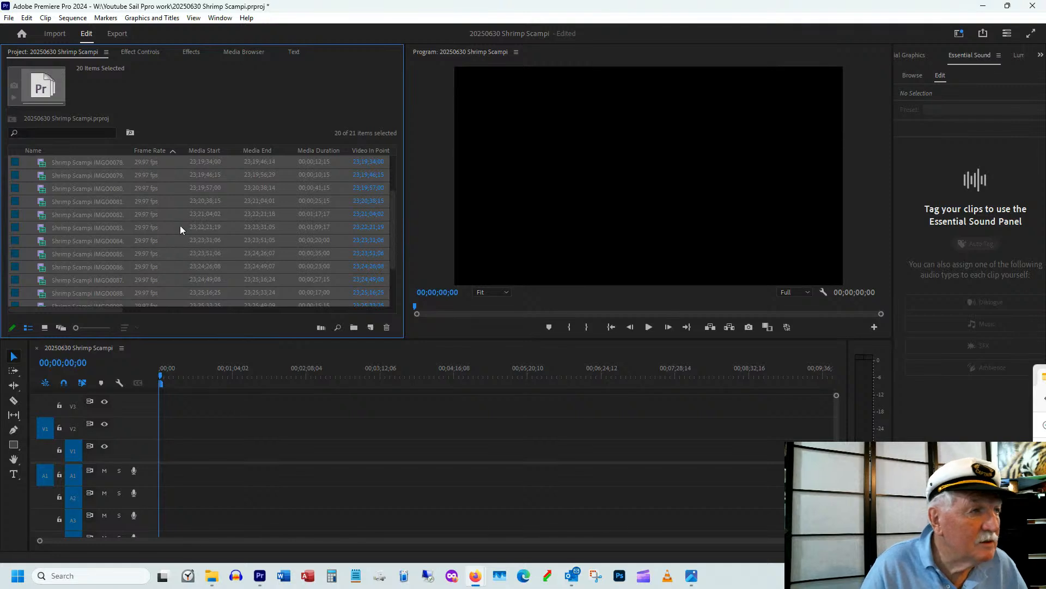
# - Sort the project's media list by name in ascending order
pyautogui.scroll(1, 119, 162)
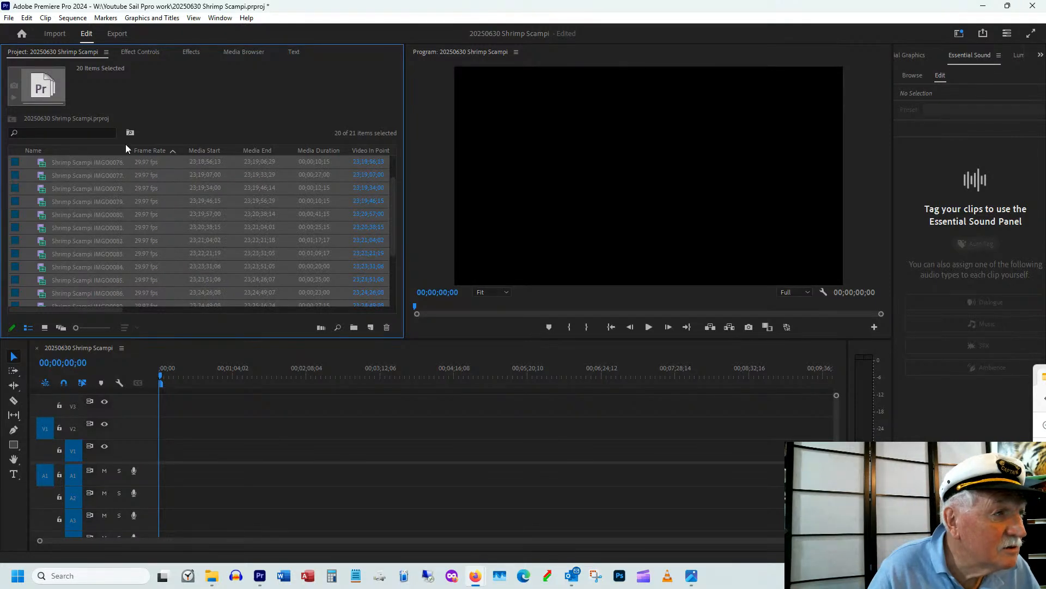
pyautogui.click(122, 149)
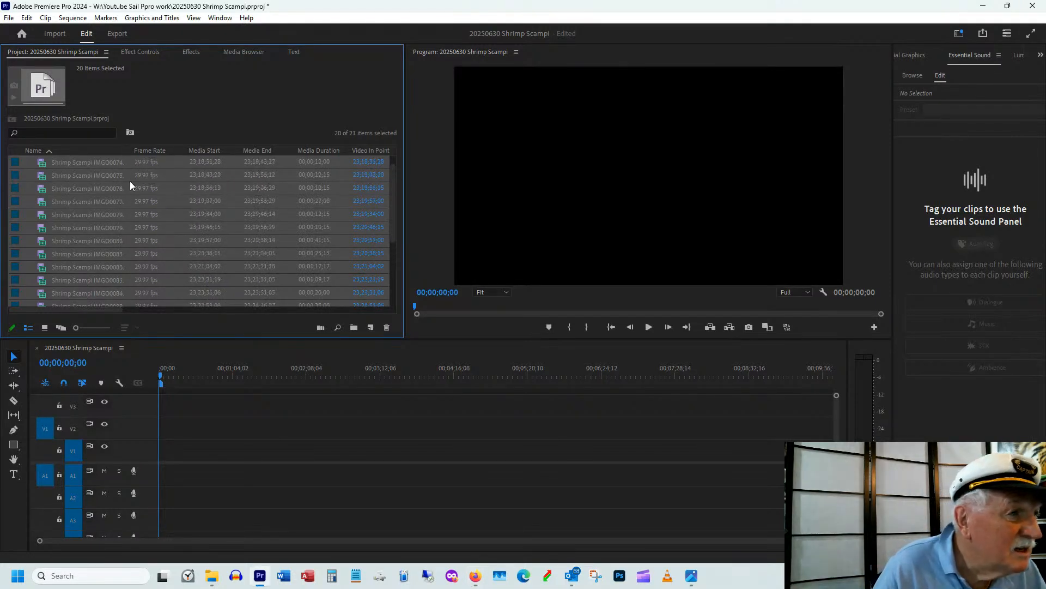
pyautogui.scroll(1, 135, 181)
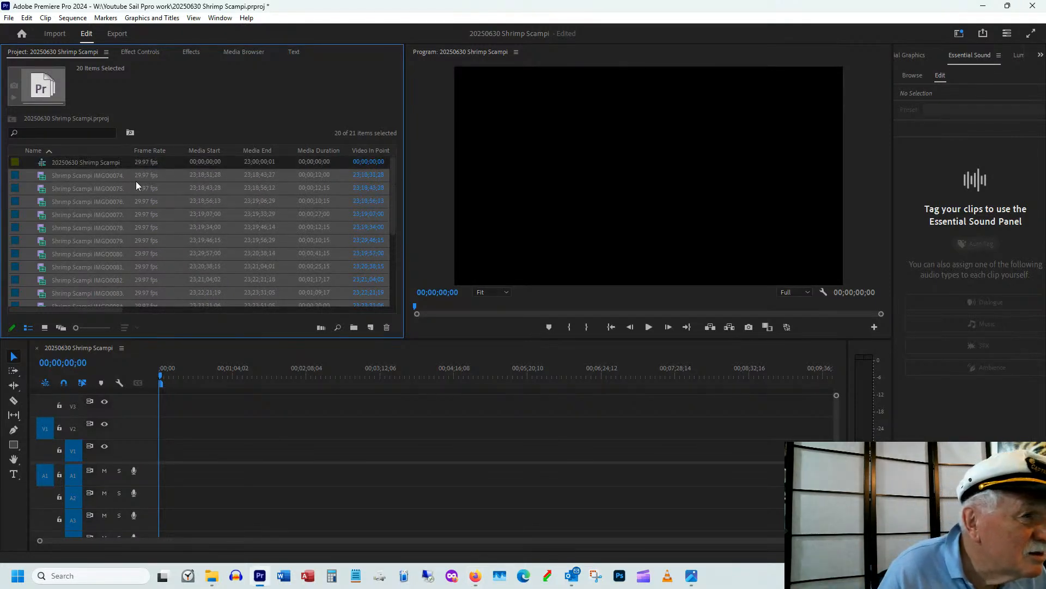
# - Place all clips from IMGO0074 through IMGO0093 at the start of track V1, keeping the existing sequence settings
pyautogui.click(108, 175)
pyautogui.scroll(-5, 123, 227)
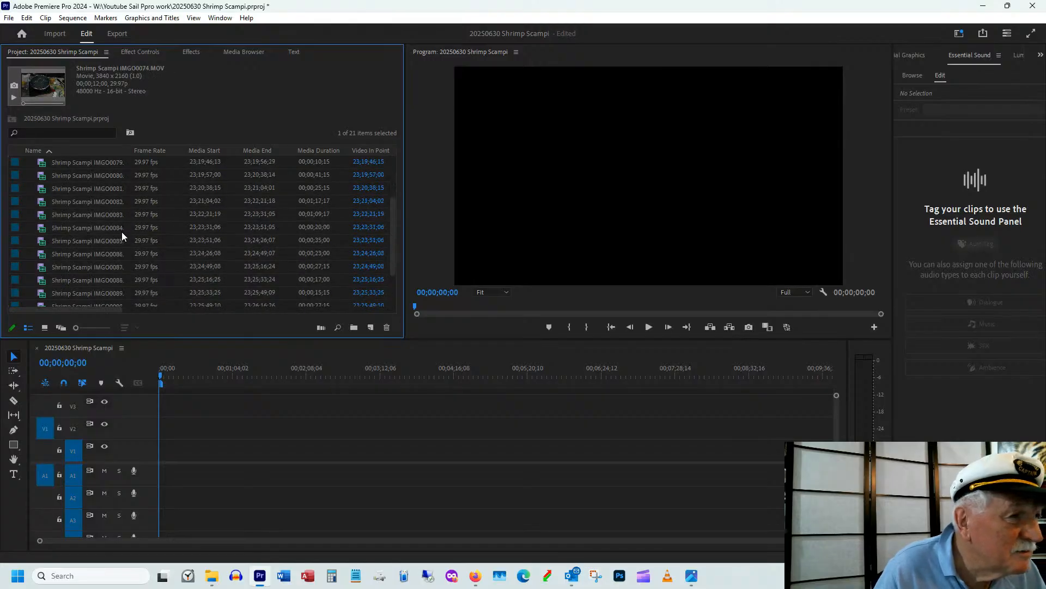
pyautogui.keyDown('shift'); pyautogui.click(107, 293); pyautogui.keyUp('shift')
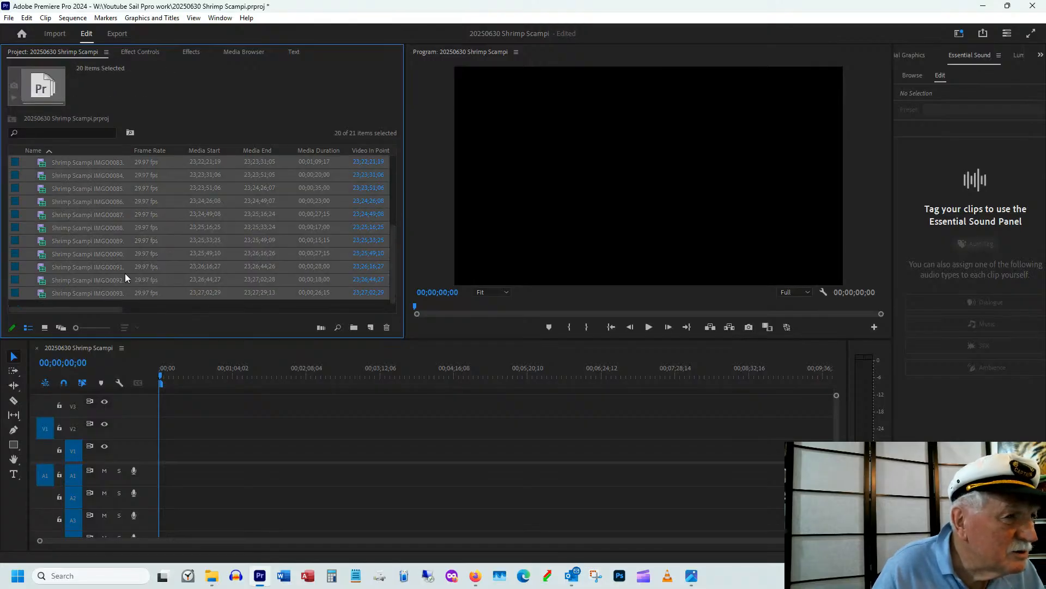
pyautogui.scroll(5, 126, 273)
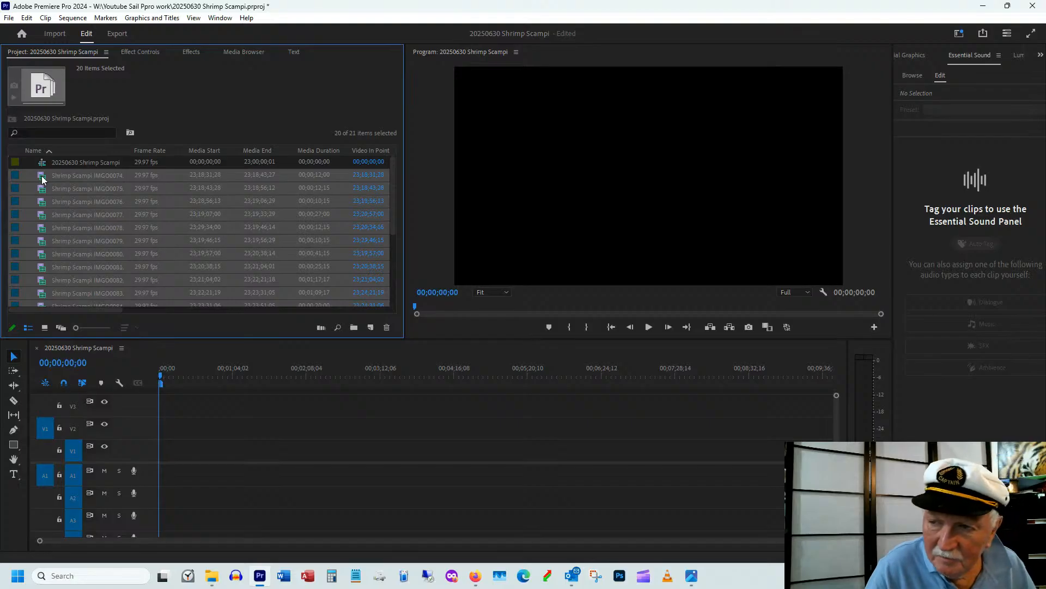
pyautogui.moveTo(42, 180); pyautogui.dragTo(217, 461)
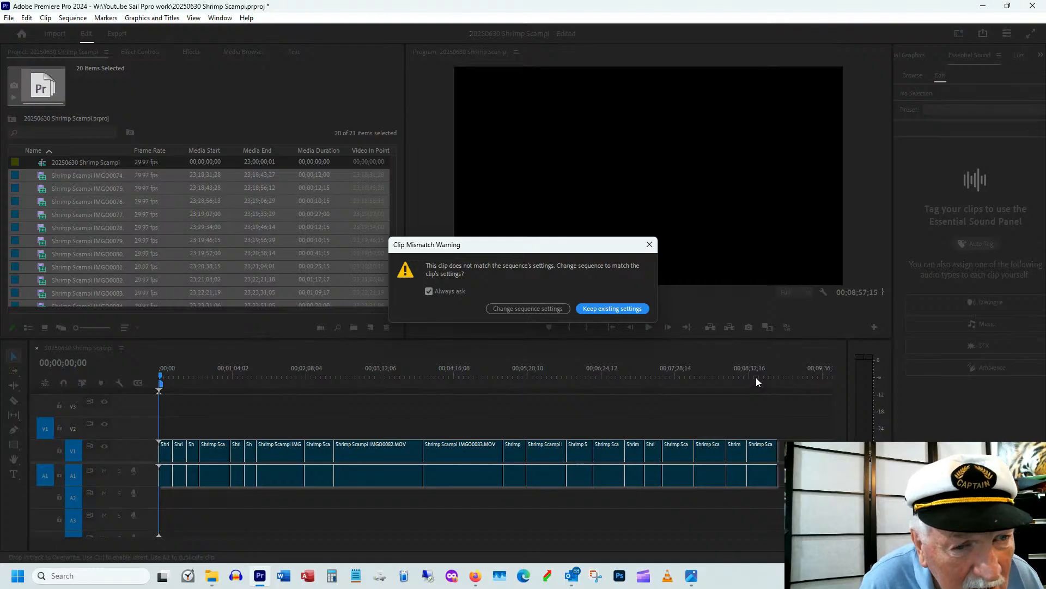
pyautogui.click(612, 310)
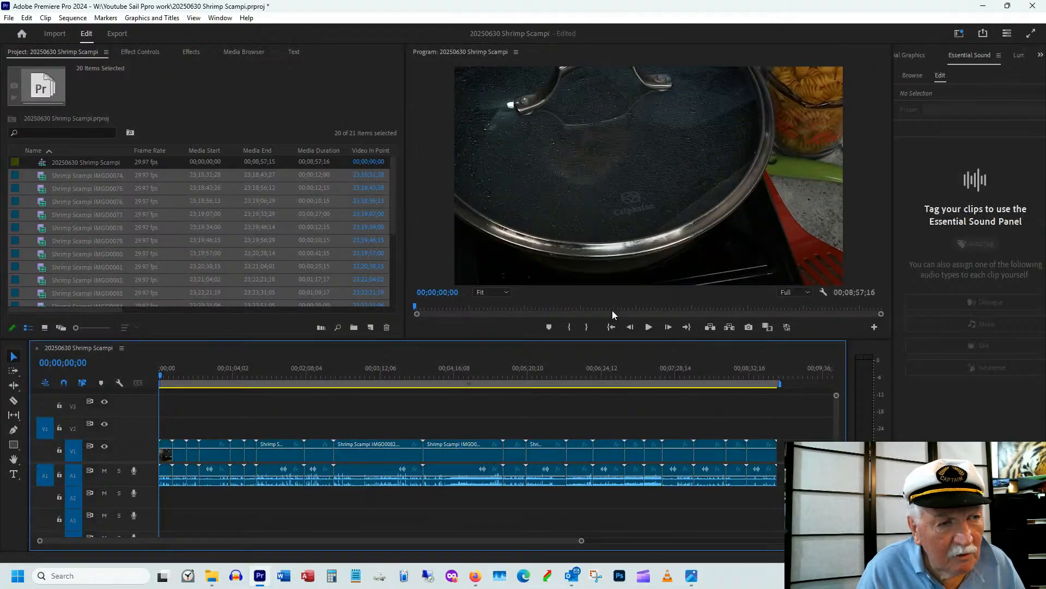
# - Review the assembled footage at various points along the timeline, from the plated dish back to the pasta cooking
pyautogui.click(362, 370)
pyautogui.click(468, 369)
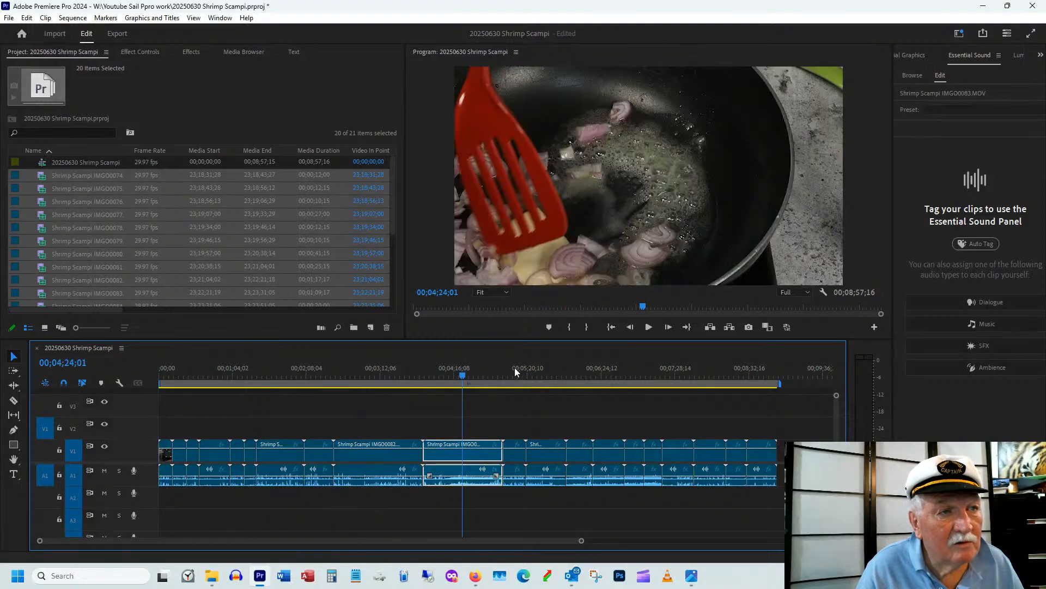
pyautogui.click(534, 368)
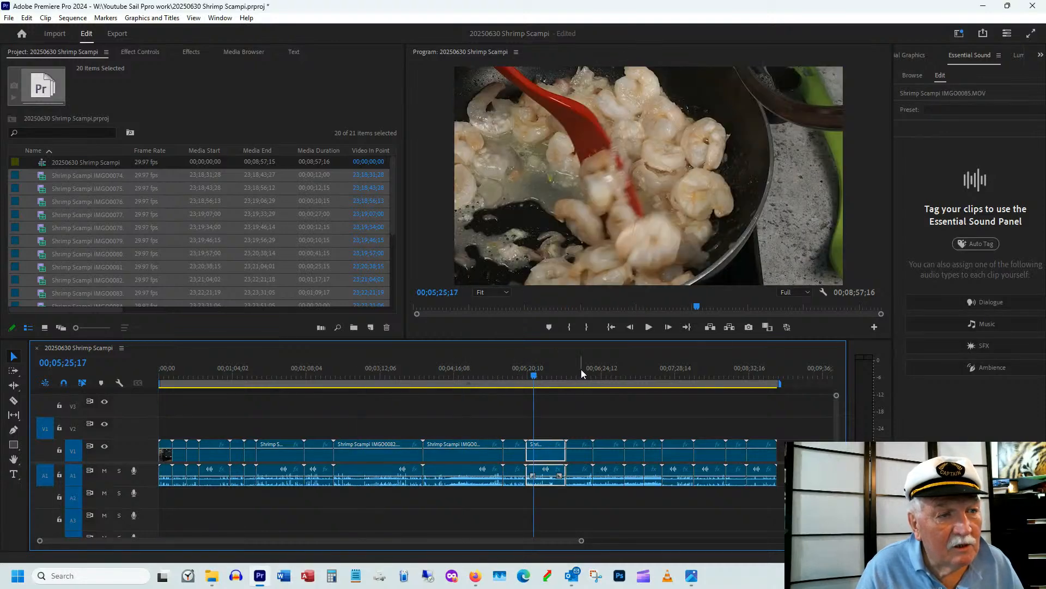
pyautogui.click(573, 374)
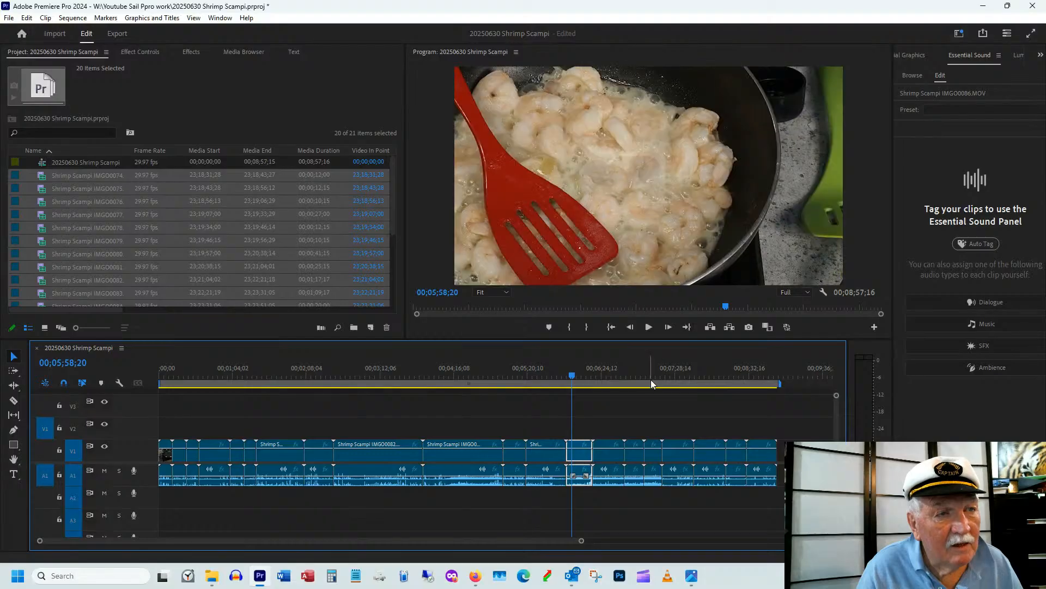
pyautogui.click(640, 380)
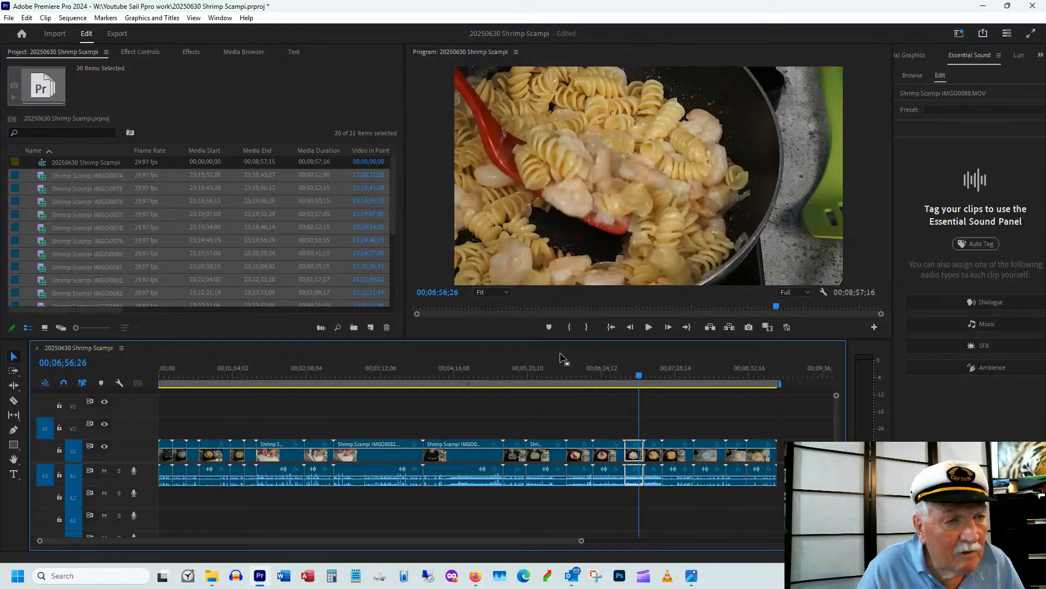
pyautogui.moveTo(765, 369); pyautogui.dragTo(706, 369)
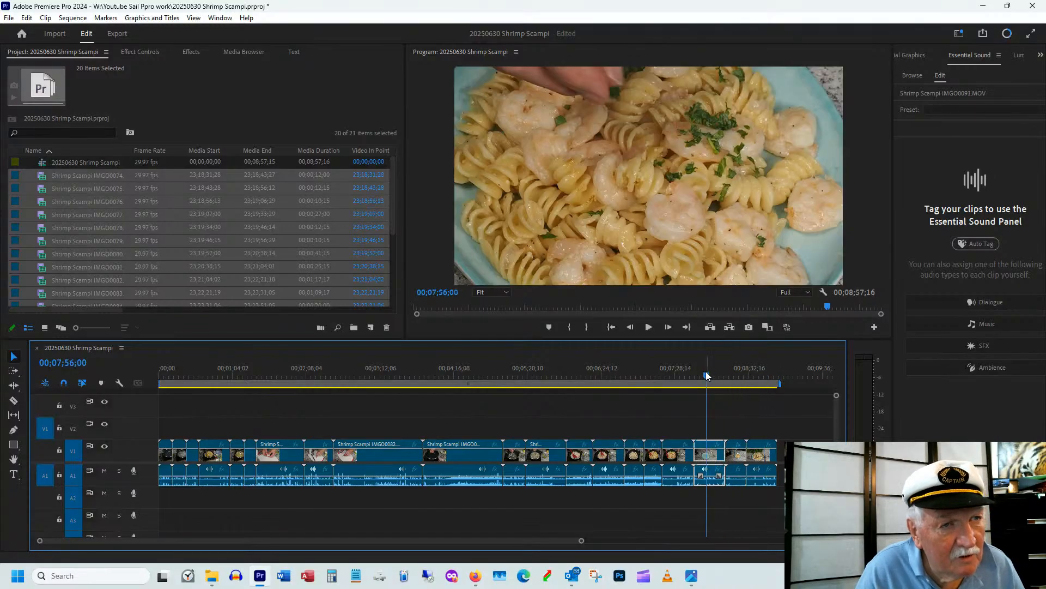
pyautogui.moveTo(417, 382); pyautogui.dragTo(384, 380)
pyautogui.moveTo(177, 376); pyautogui.dragTo(209, 384)
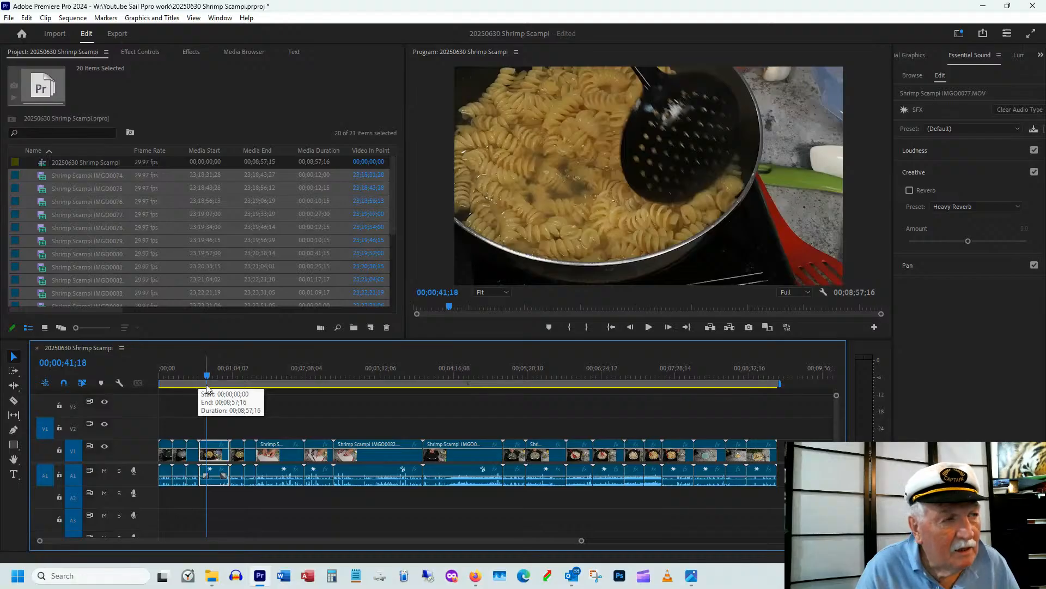
# - Review the footage in the opening two minutes of the timeline, from the pasta cooking to the garlic preparation
pyautogui.click(204, 367)
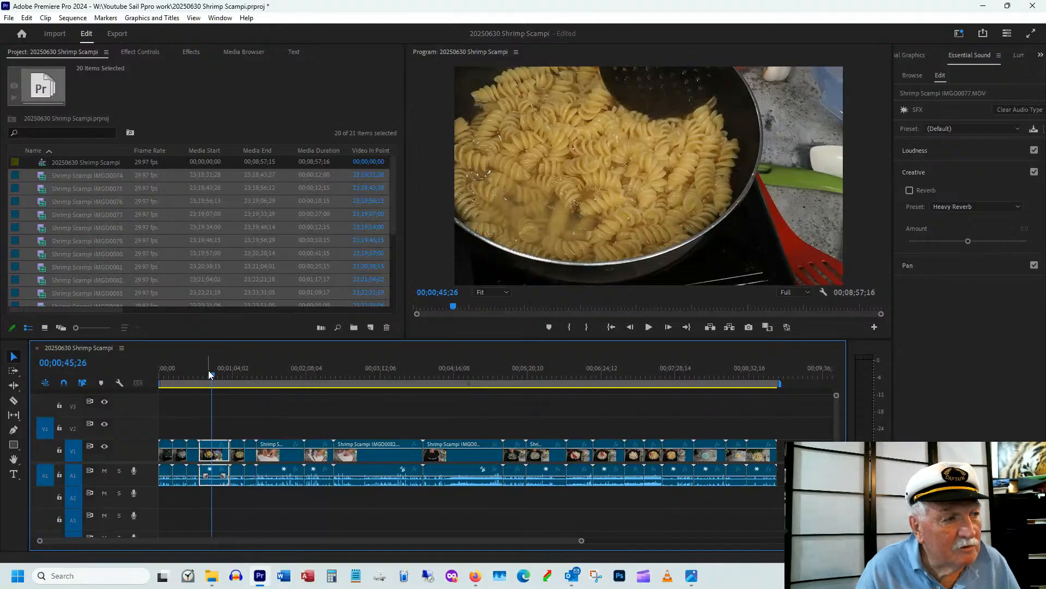
pyautogui.click(187, 378)
pyautogui.click(182, 381)
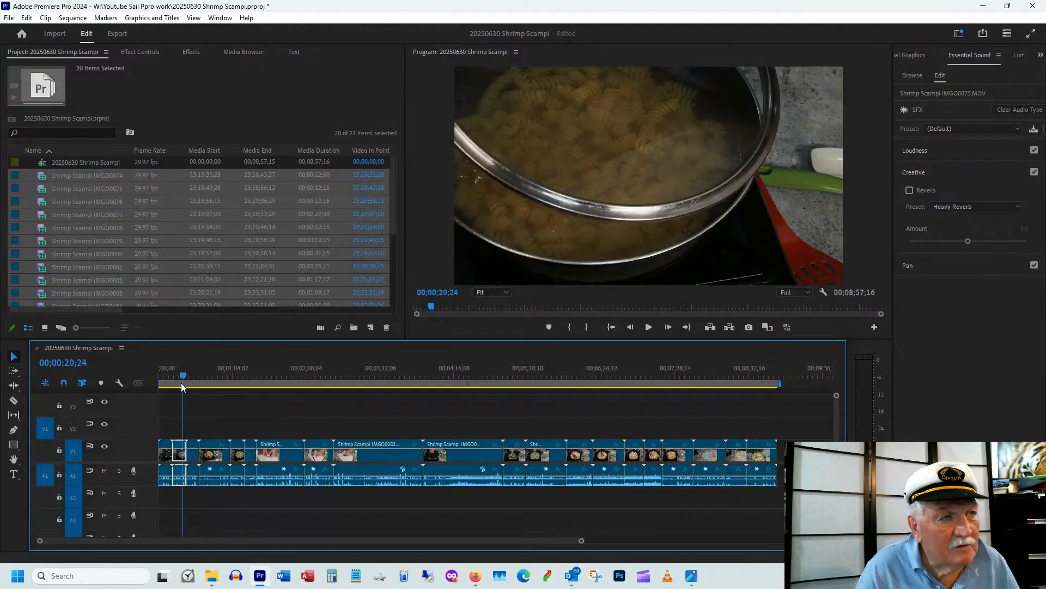
pyautogui.click(167, 381)
pyautogui.moveTo(166, 391)
pyautogui.mouseDown()
pyautogui.moveTo(243, 384)
pyautogui.moveTo(179, 385)
pyautogui.mouseUp()
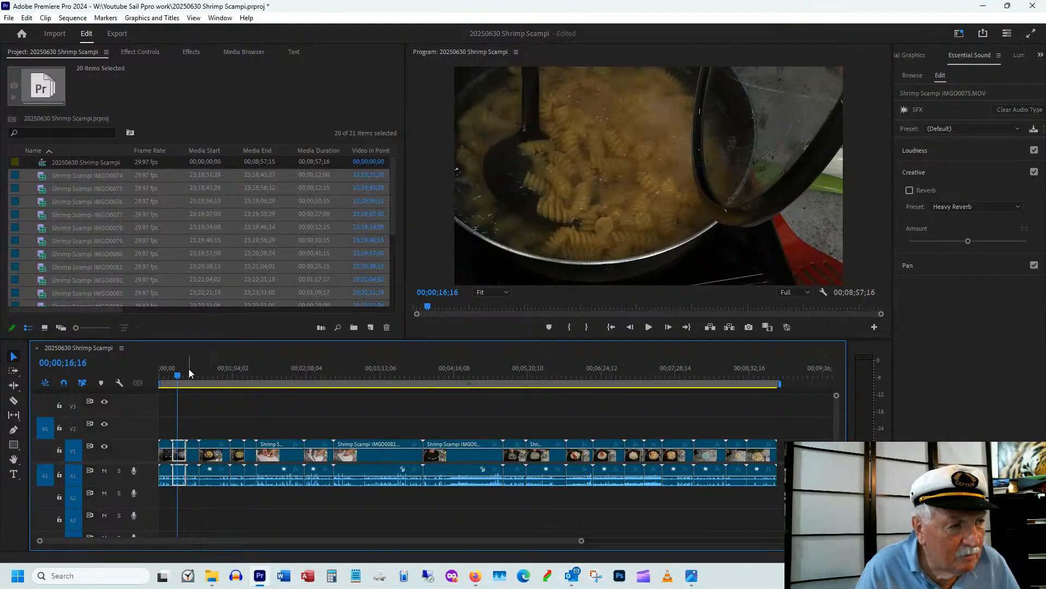
pyautogui.moveTo(195, 370); pyautogui.dragTo(307, 376)
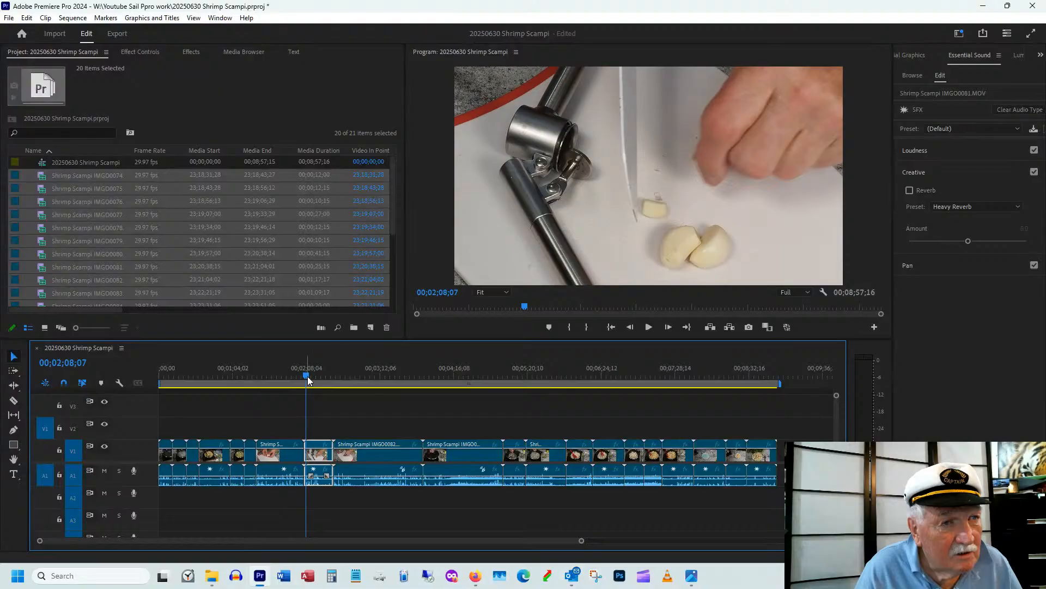
pyautogui.moveTo(305, 379); pyautogui.dragTo(174, 381)
# - Scale the first clip, IMGO0074, to 77 and set its vertical position to 705 to reframe the pot
pyautogui.press('=')
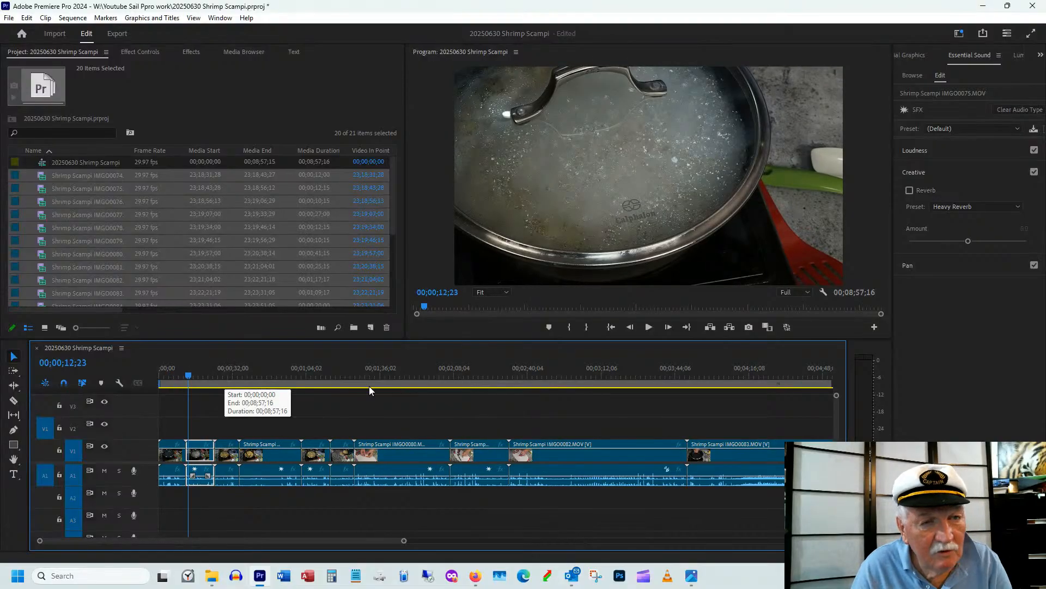
pyautogui.moveTo(272, 542)
pyautogui.mouseDown()
pyautogui.moveTo(447, 539)
pyautogui.moveTo(258, 539)
pyautogui.mouseUp()
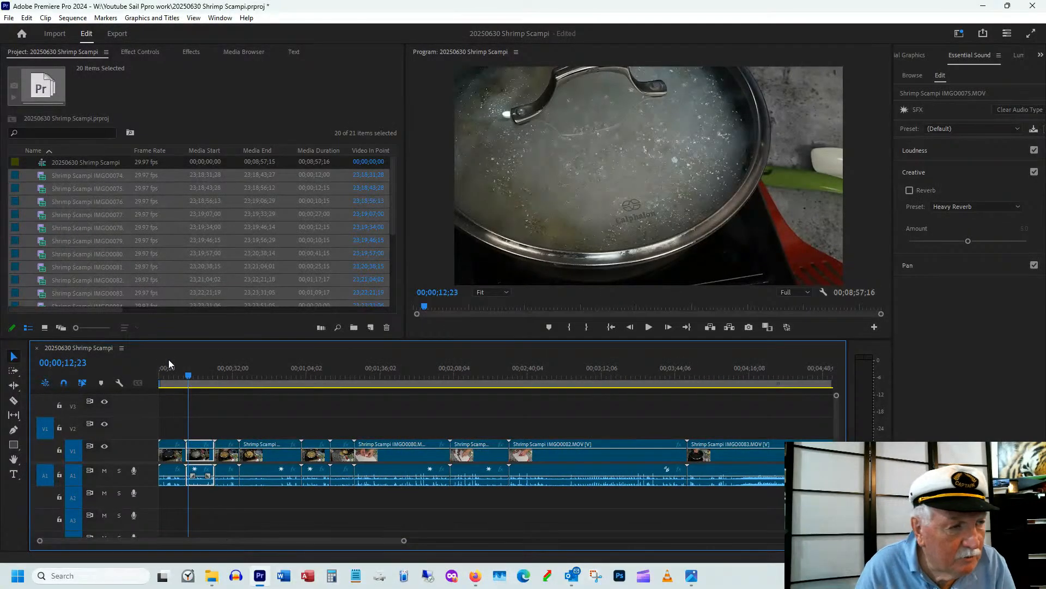
pyautogui.click(170, 374)
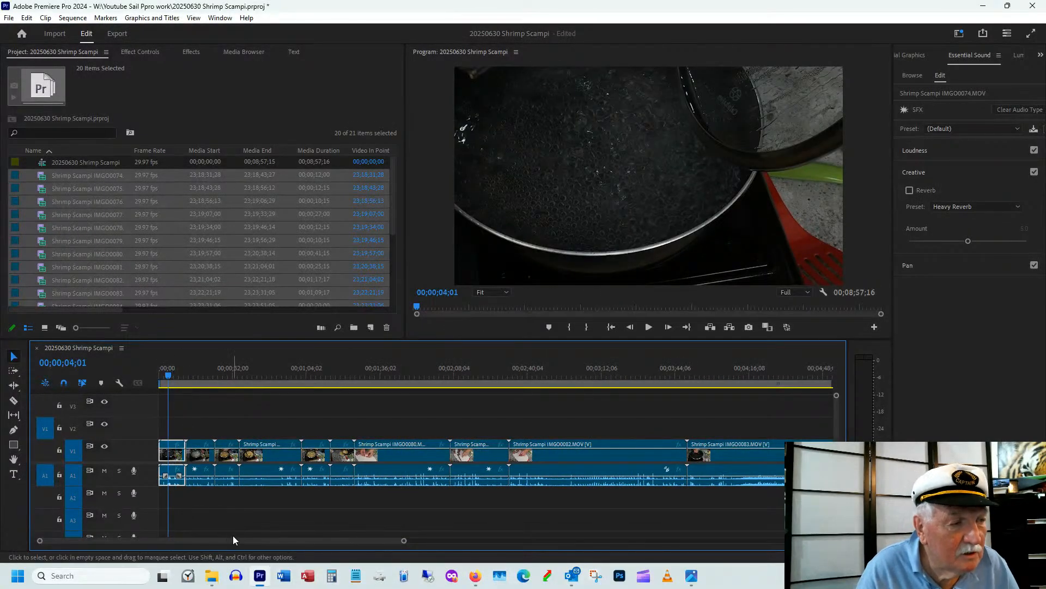
pyautogui.moveTo(165, 374)
pyautogui.mouseDown()
pyautogui.moveTo(176, 376)
pyautogui.moveTo(166, 377)
pyautogui.mouseUp()
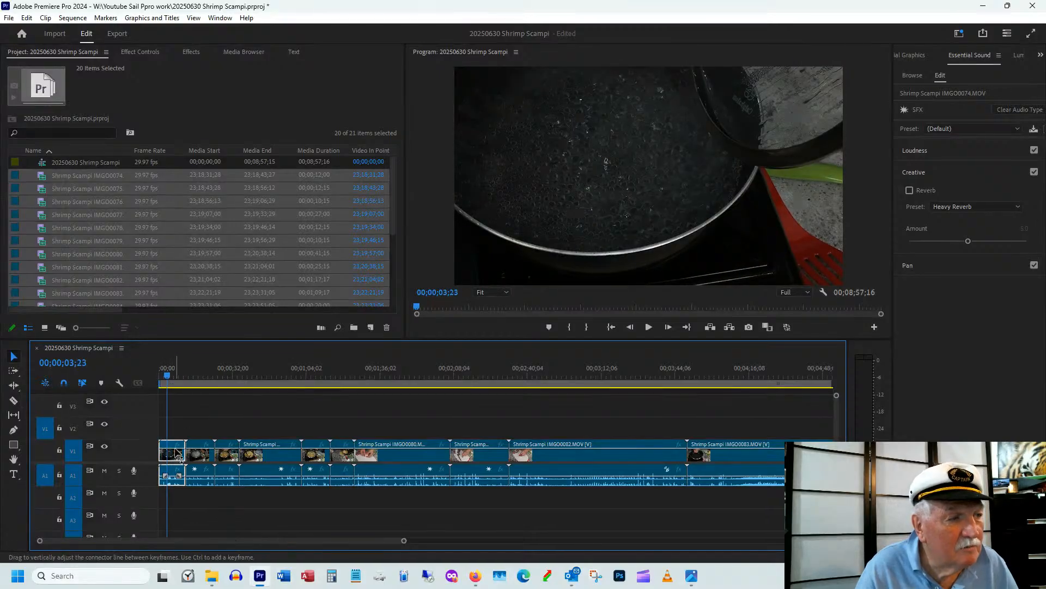
pyautogui.click(133, 52)
pyautogui.moveTo(139, 121); pyautogui.dragTo(123, 124)
pyautogui.click(166, 108)
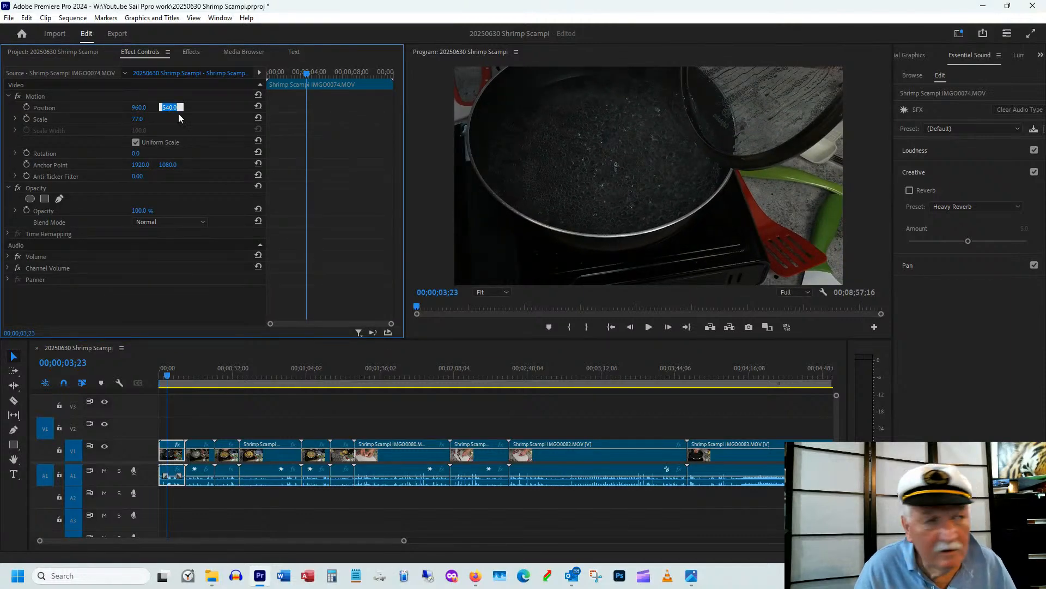
pyautogui.click(185, 258)
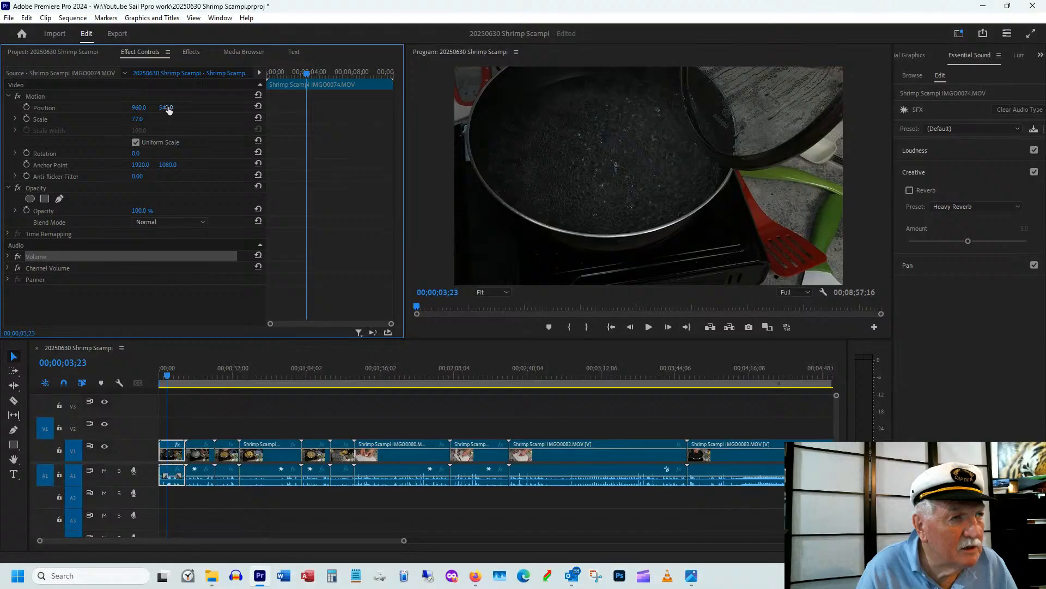
pyautogui.moveTo(168, 108); pyautogui.dragTo(267, 110)
pyautogui.click(164, 374)
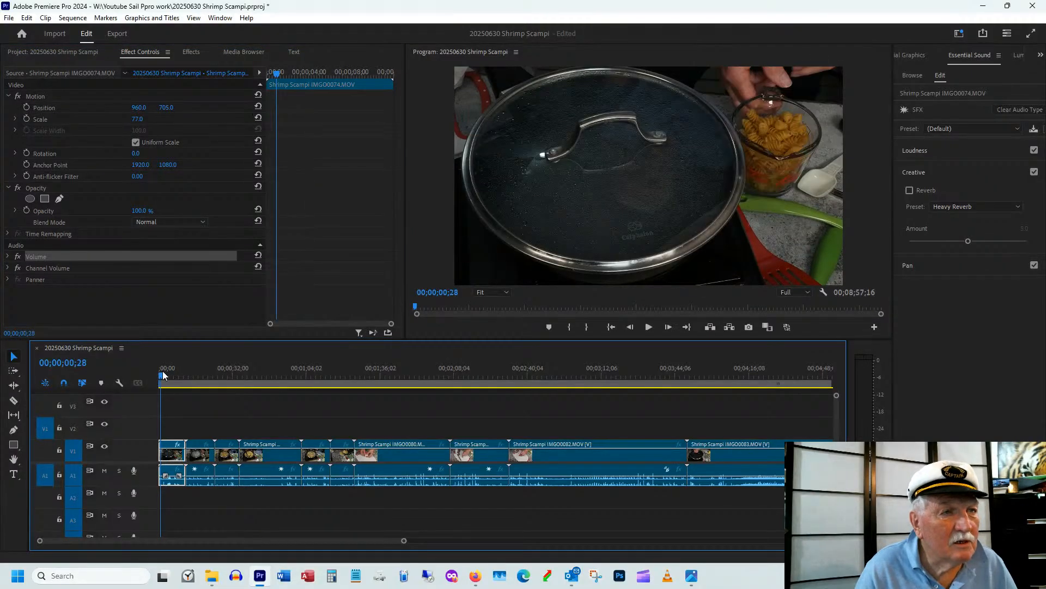
# - Find Shrimp Scampi IMGO0075.MOV in the project from its timeline clip and delete it together with its use in the sequence
pyautogui.moveTo(164, 375); pyautogui.dragTo(315, 372)
pyautogui.moveTo(327, 374); pyautogui.dragTo(201, 418)
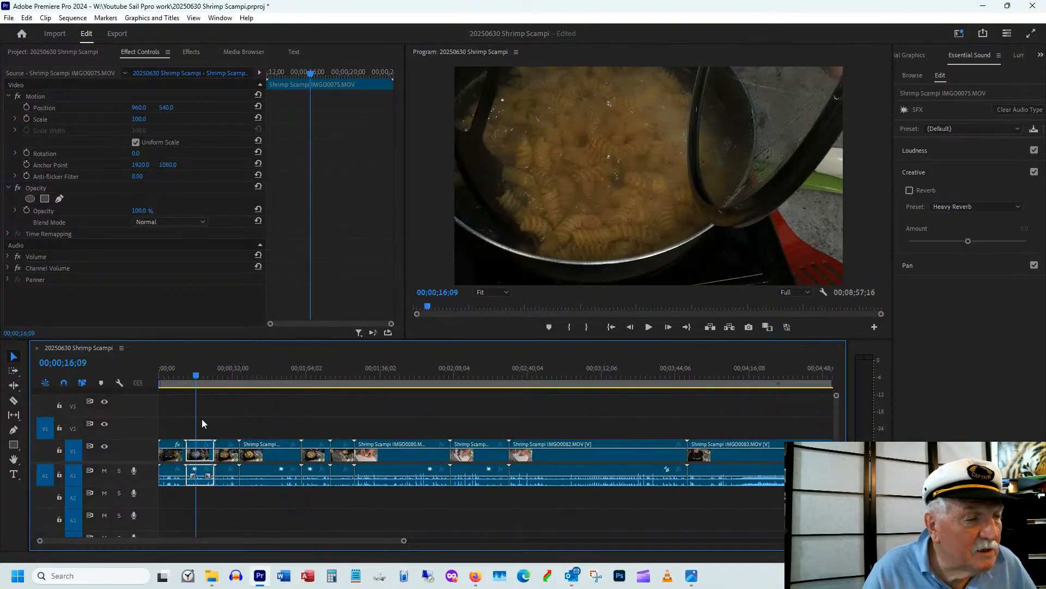
pyautogui.rightClick(198, 456)
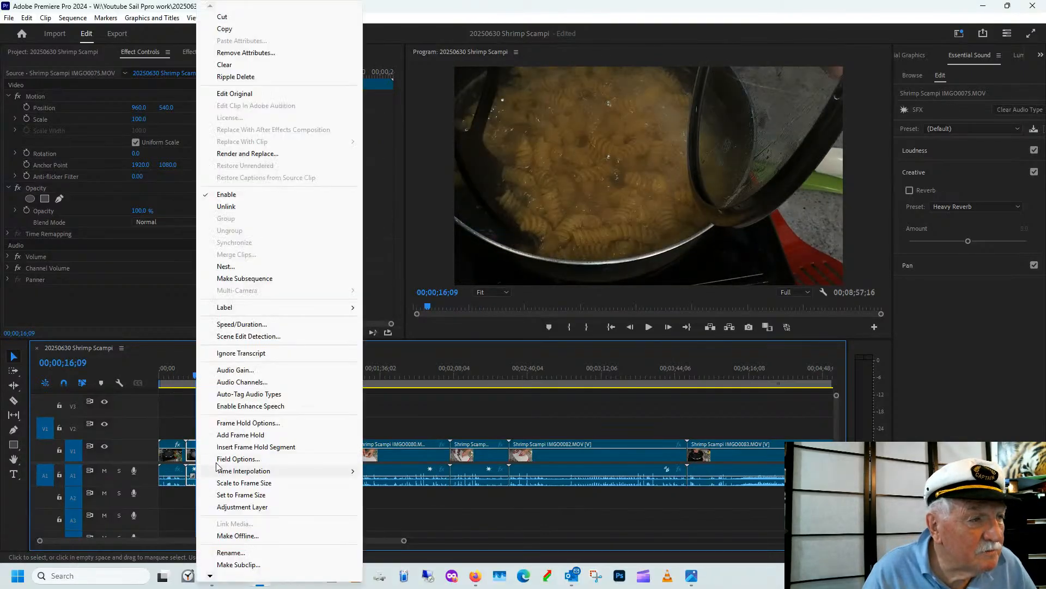
pyautogui.click(210, 578)
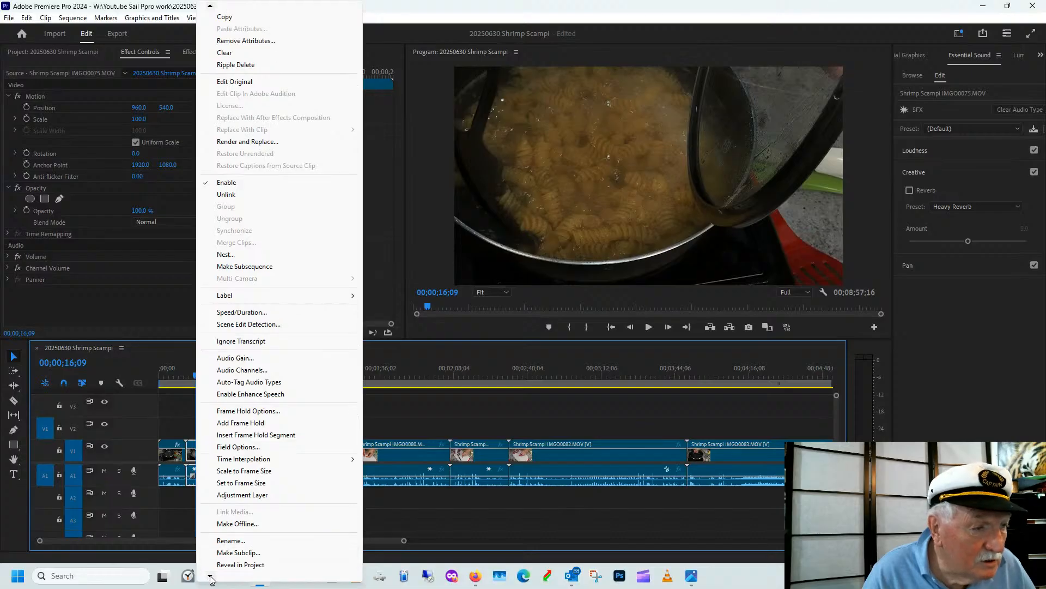
pyautogui.click(242, 565)
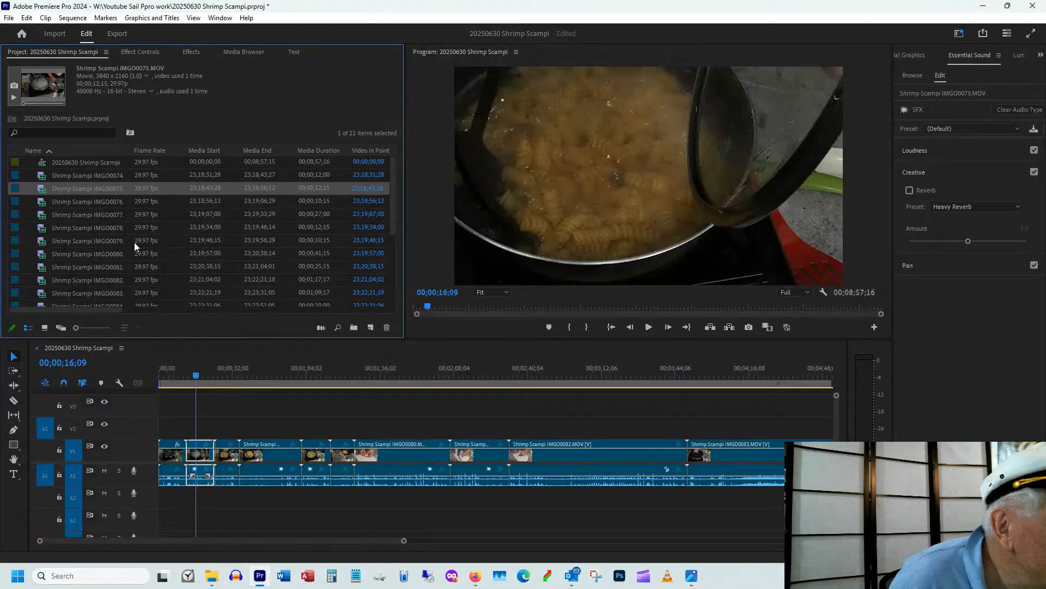
pyautogui.press('Delete')
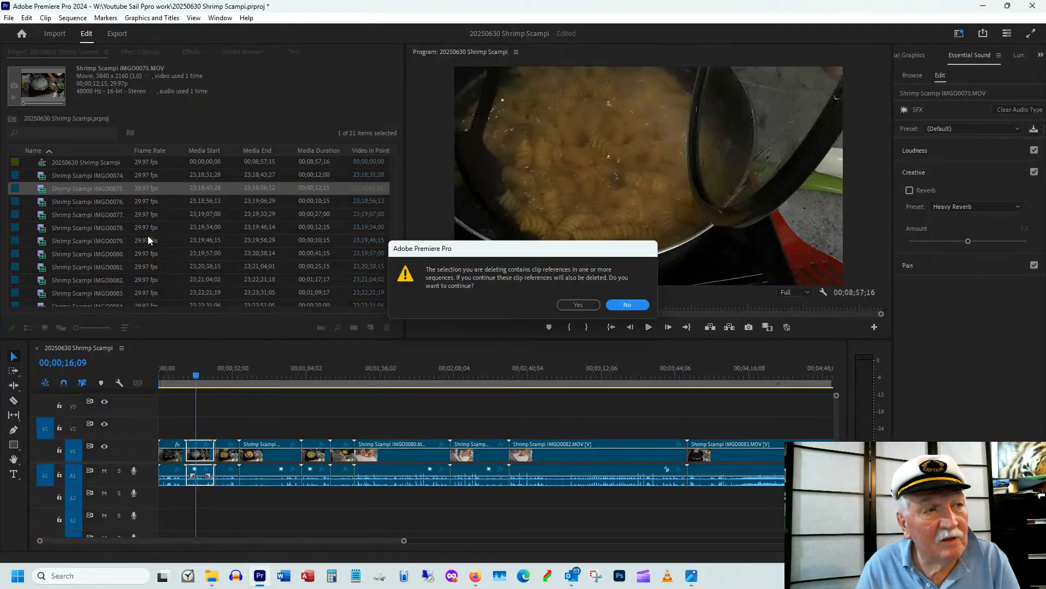
pyautogui.click(580, 304)
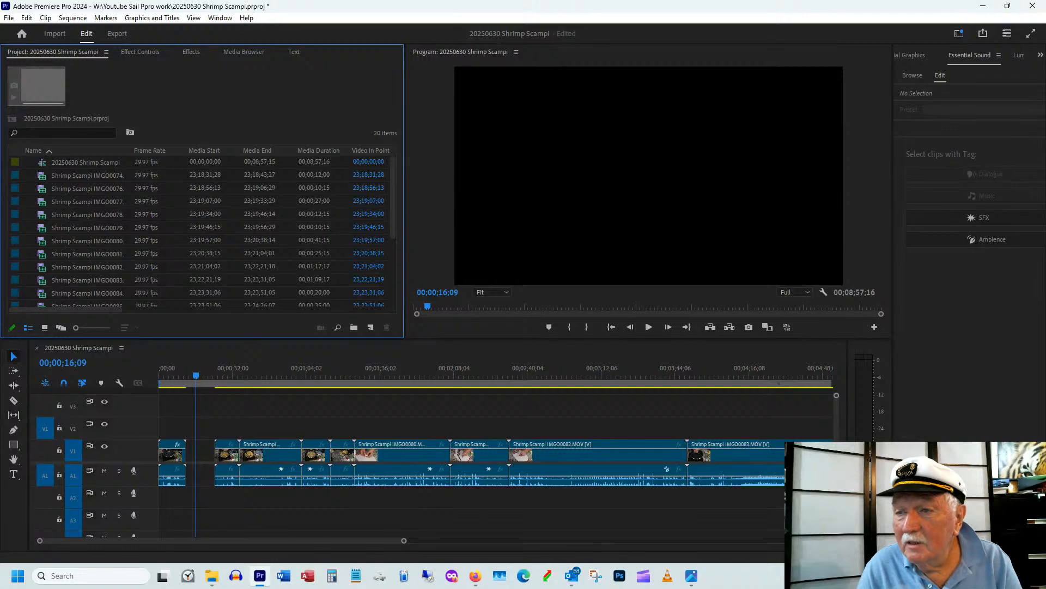
# - Switch to File Explorer and check the file z Shrimp Scampi IMGO0075.MOV in the 20250630 Shrimp Scampi folder
pyautogui.hotkey('alt', 'Tab')
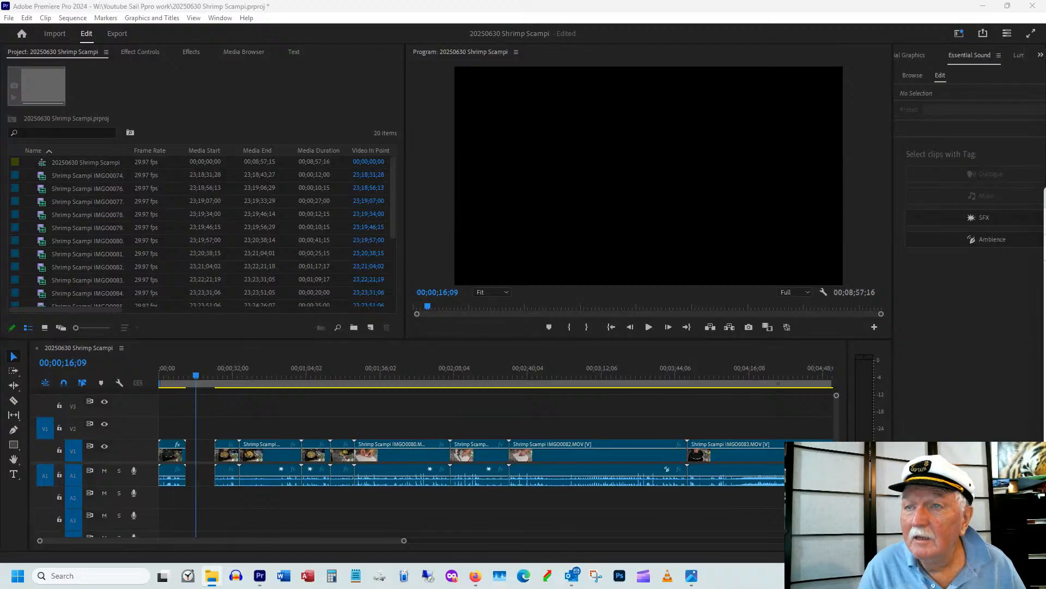
pyautogui.moveTo(1045, 199); pyautogui.dragTo(401, 113)
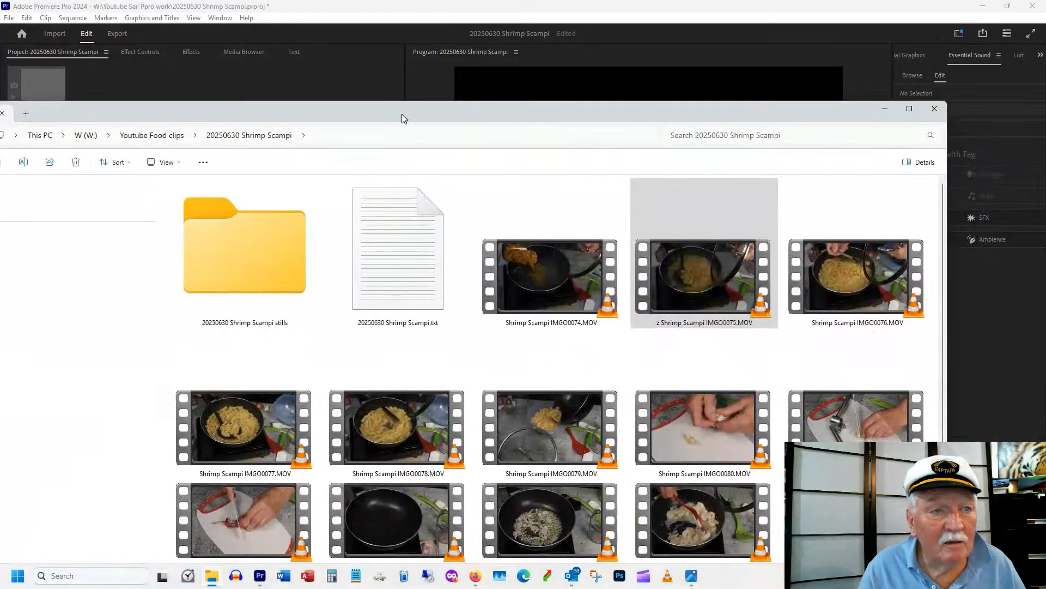
pyautogui.click(630, 365)
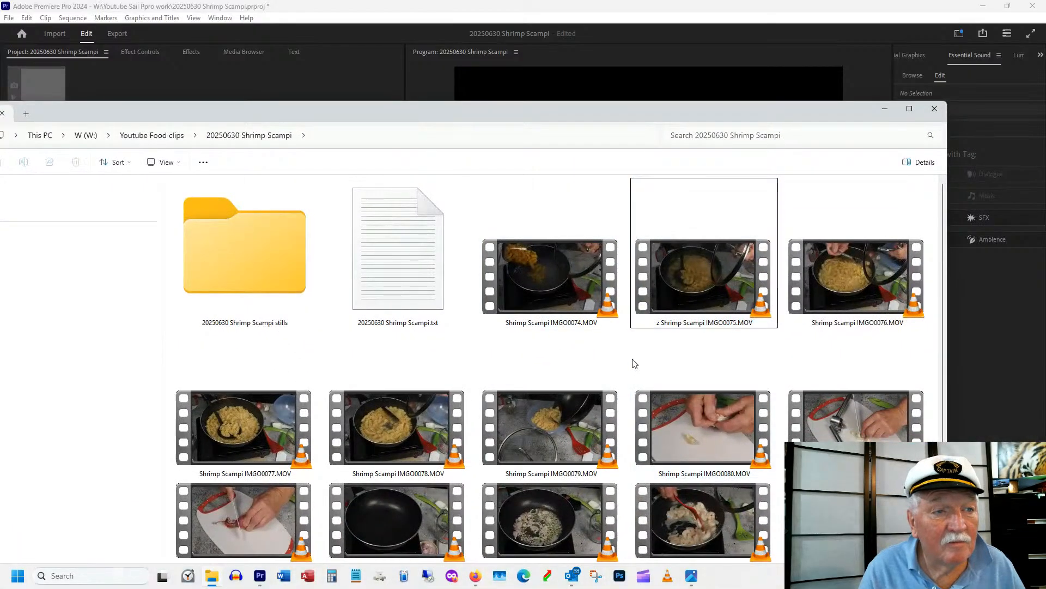
pyautogui.moveTo(809, 119); pyautogui.dragTo(1045, 123)
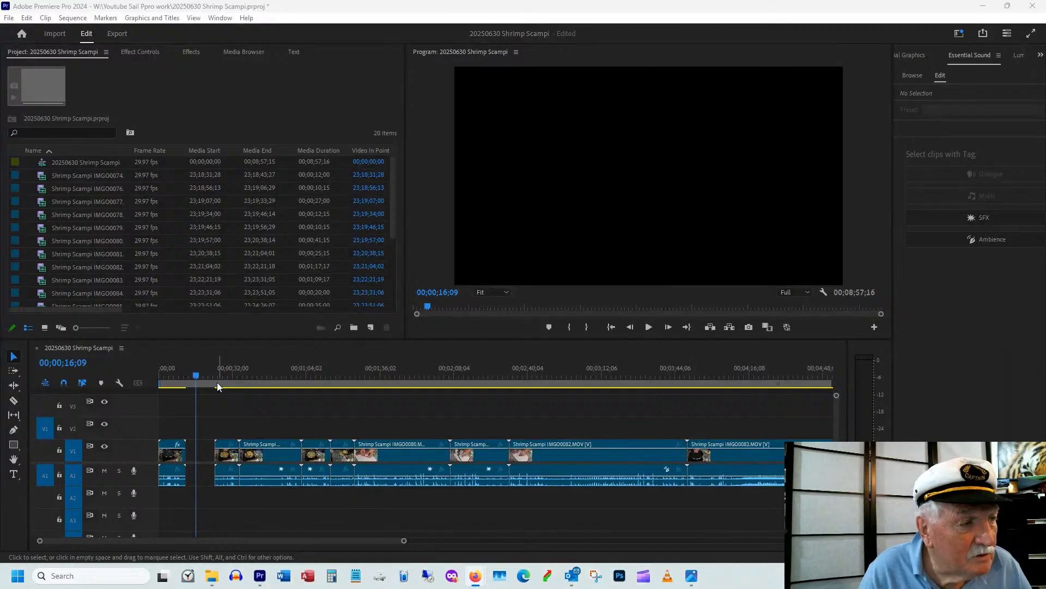
# - Brighten clip IMGO0074 with Lumetri Color, using exposure 3.7, shadows 53.7 and blacks -9.3
pyautogui.moveTo(218, 386); pyautogui.dragTo(181, 374)
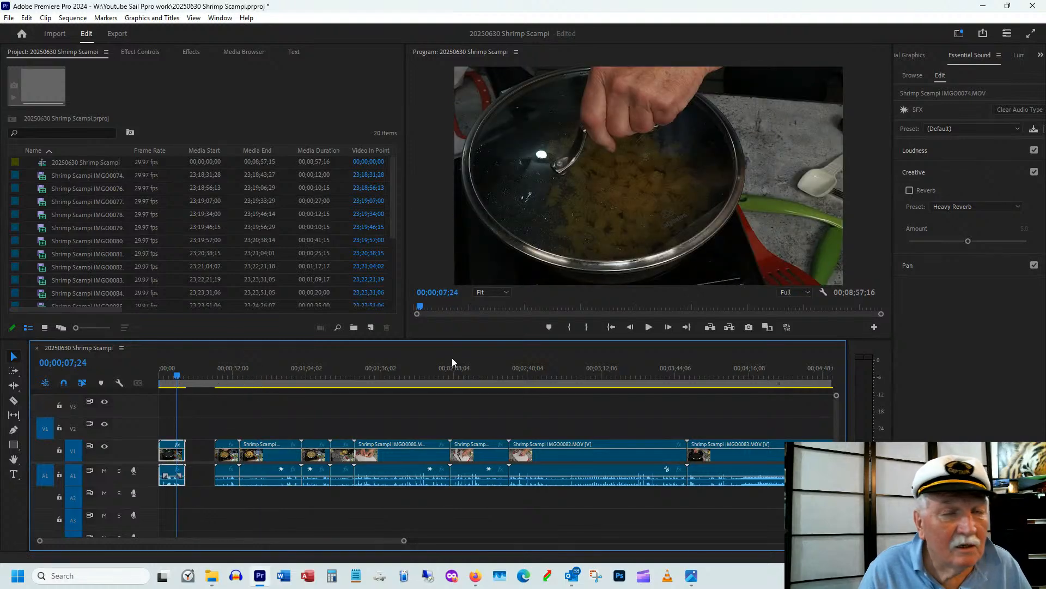
pyautogui.click(137, 52)
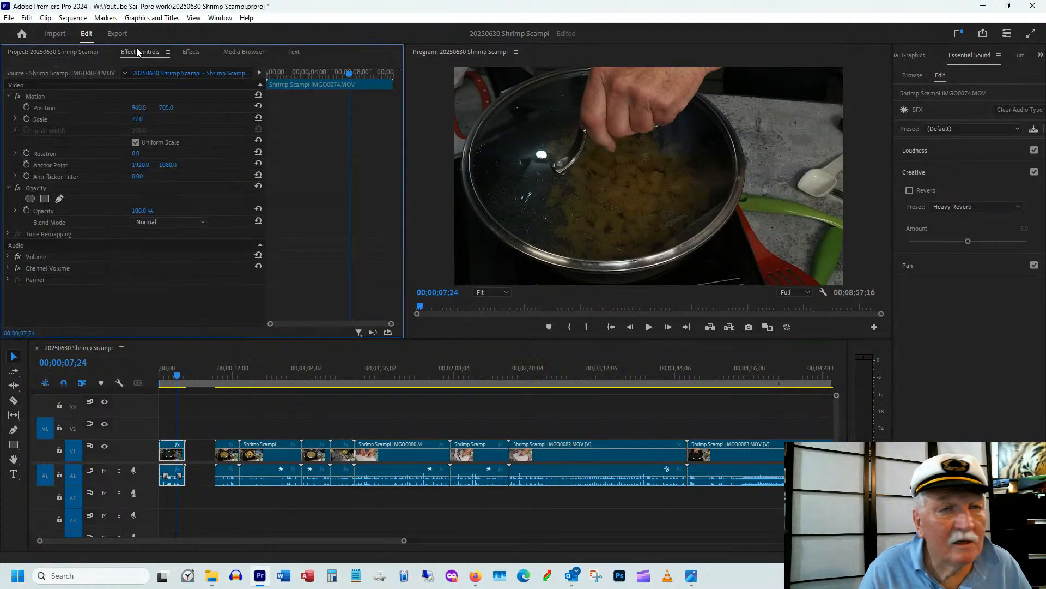
pyautogui.click(1019, 56)
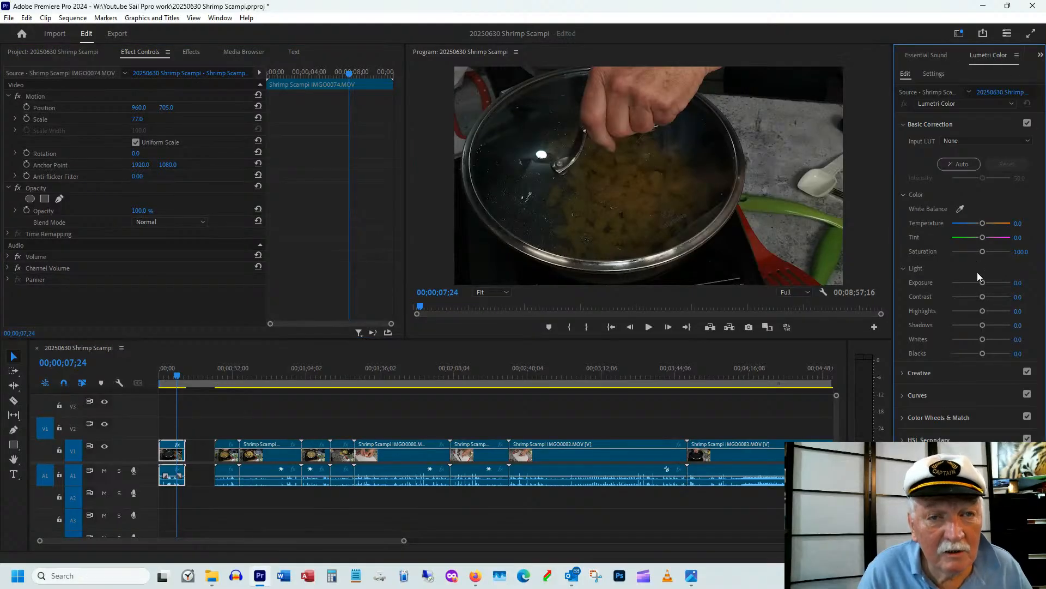
pyautogui.moveTo(981, 283); pyautogui.dragTo(992, 282)
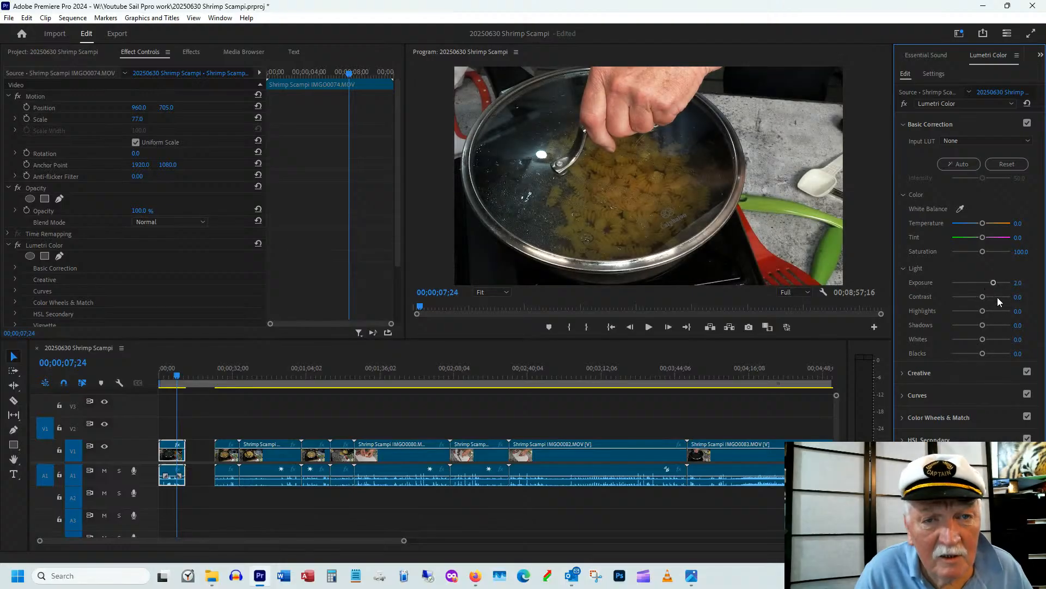
pyautogui.click(169, 377)
pyautogui.moveTo(237, 375); pyautogui.dragTo(225, 381)
pyautogui.click(172, 377)
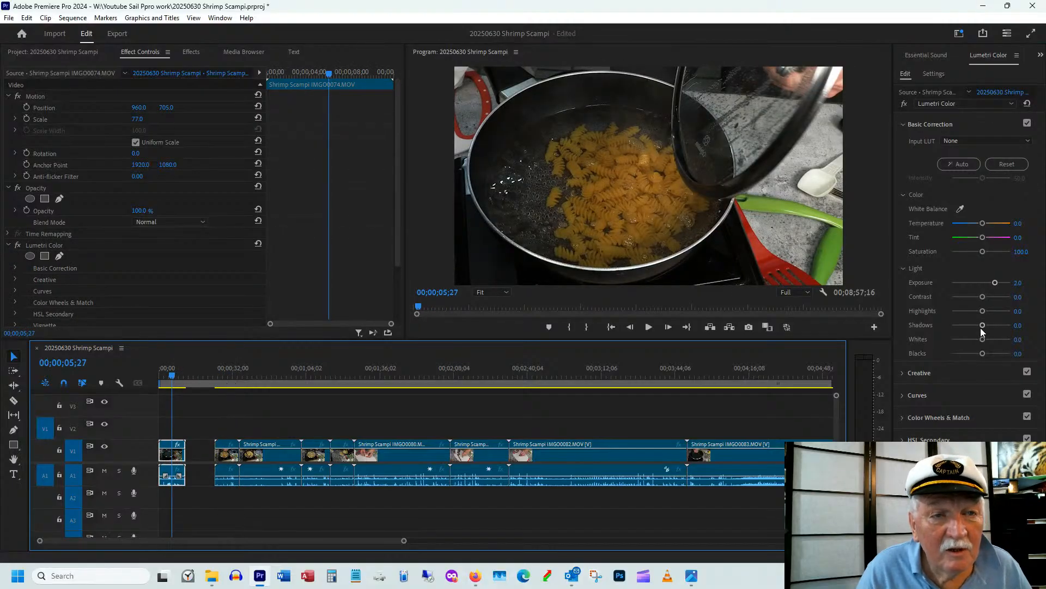
pyautogui.moveTo(983, 325); pyautogui.dragTo(978, 354)
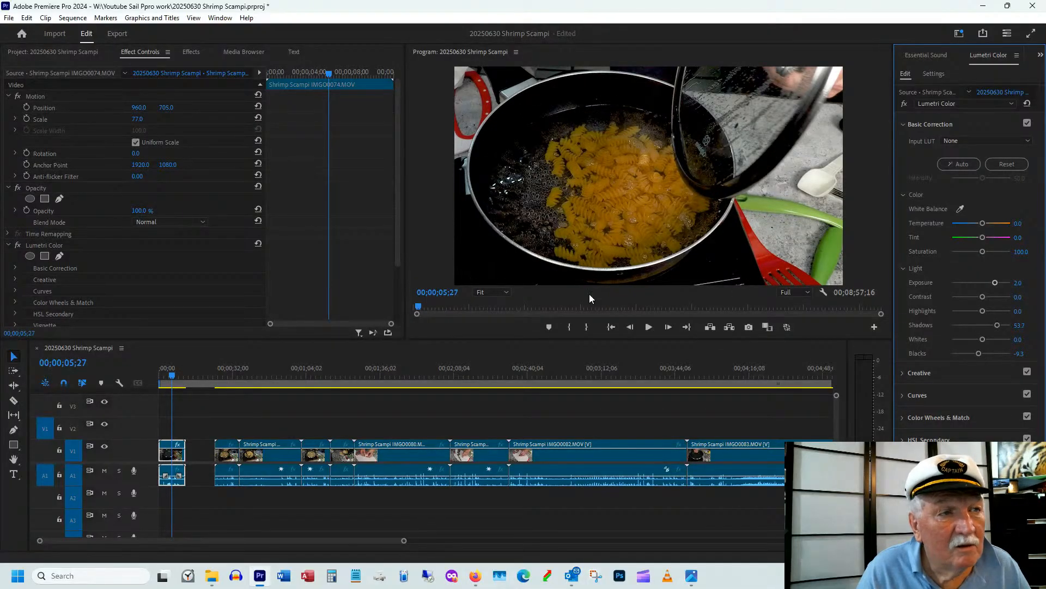
pyautogui.moveTo(162, 373); pyautogui.dragTo(174, 376)
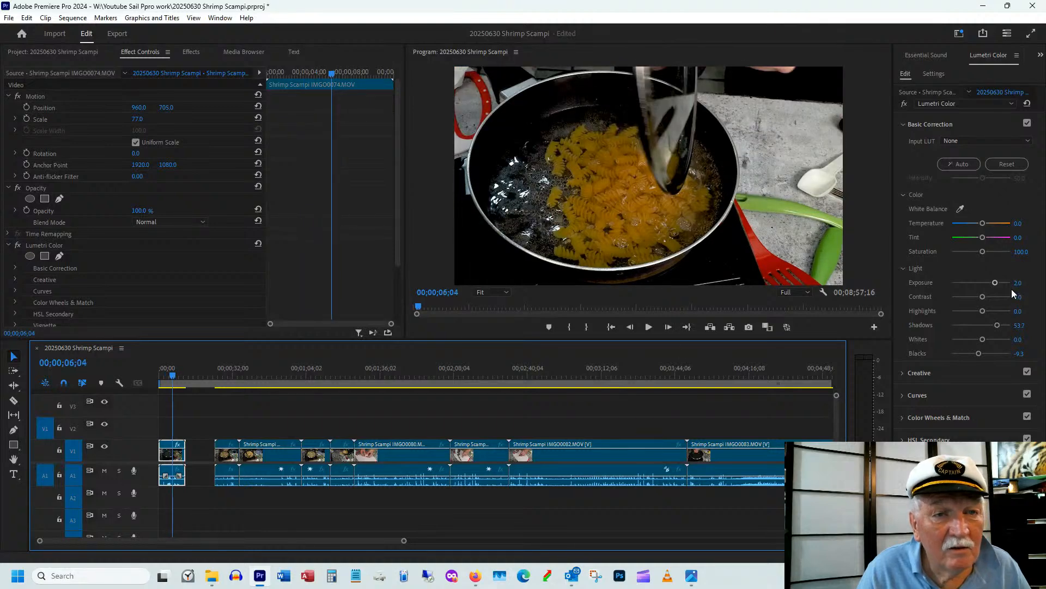
pyautogui.moveTo(996, 281); pyautogui.dragTo(1002, 279)
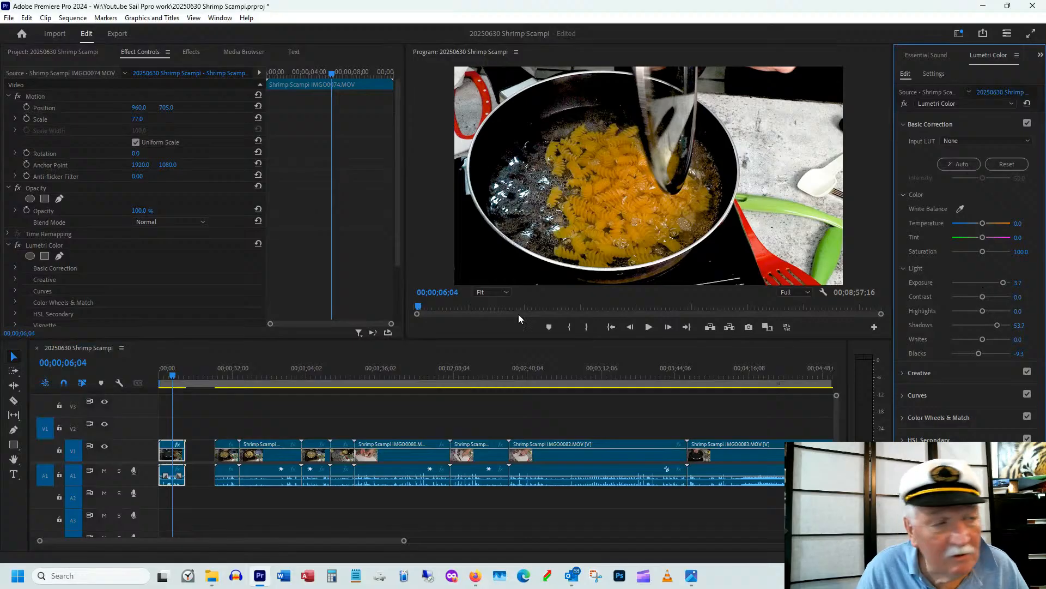
pyautogui.moveTo(168, 376); pyautogui.dragTo(176, 376)
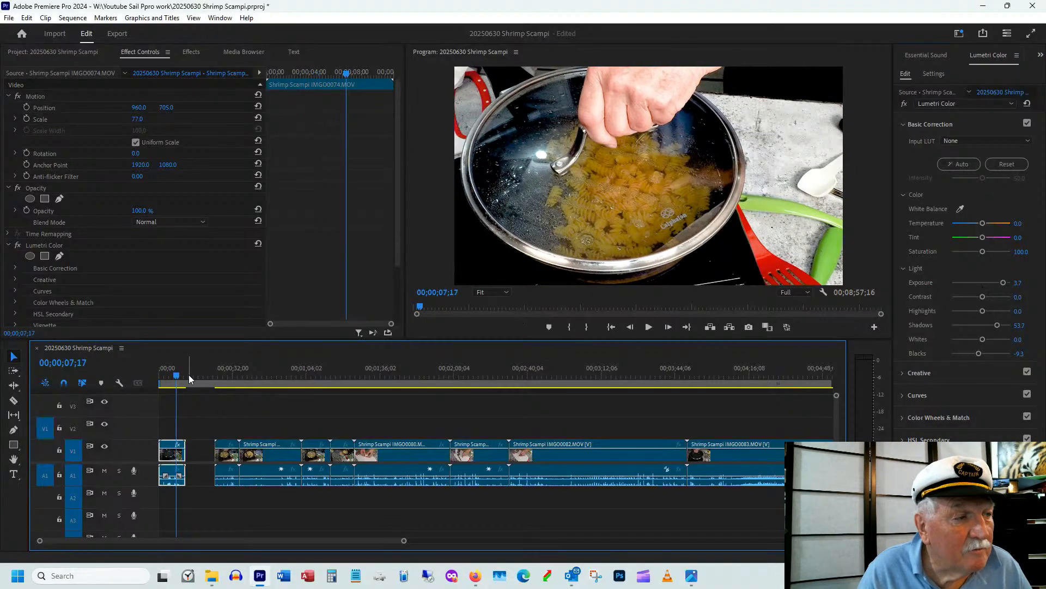
# - Ripple delete the empty gap between the first clip and IMGO0076 on the timeline
pyautogui.click(227, 379)
pyautogui.click(197, 457)
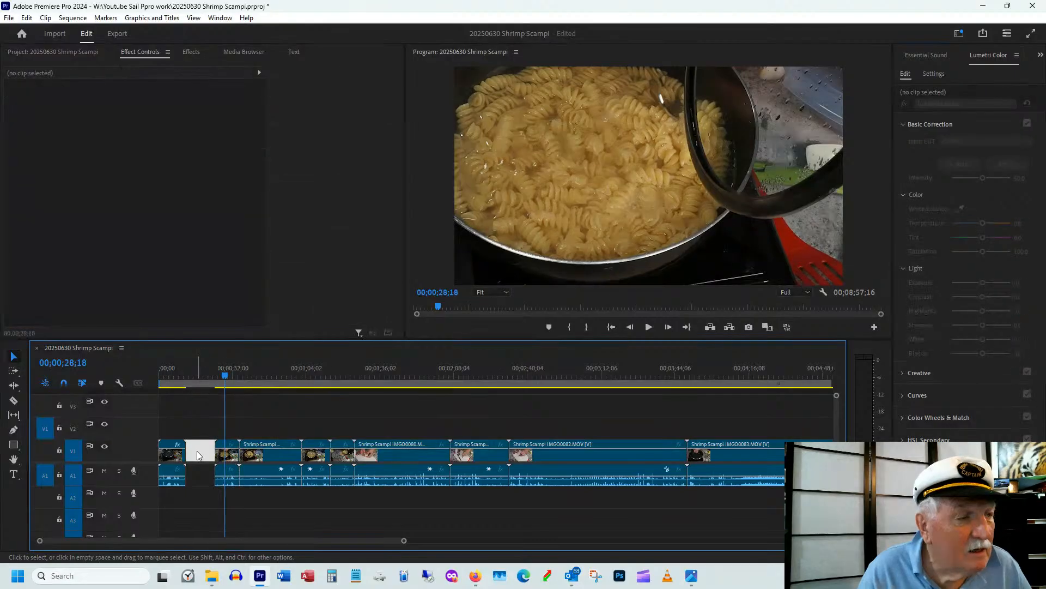
pyautogui.rightClick(197, 451)
pyautogui.click(235, 458)
# - Compare the corrected first clip with the following pasta clips and review the footage up to clip IMGO0078
pyautogui.click(171, 375)
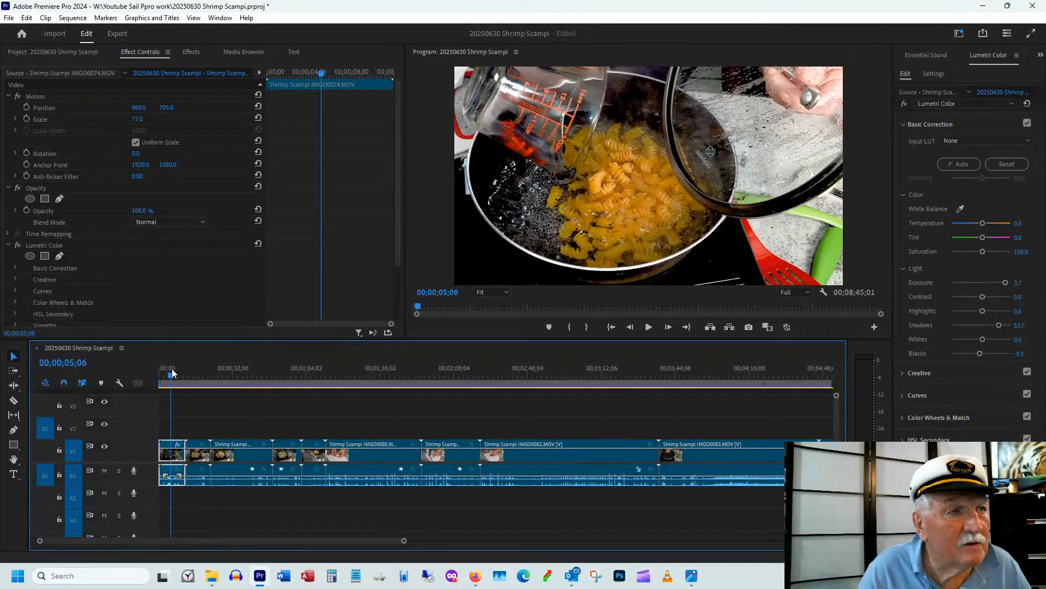
pyautogui.click(200, 376)
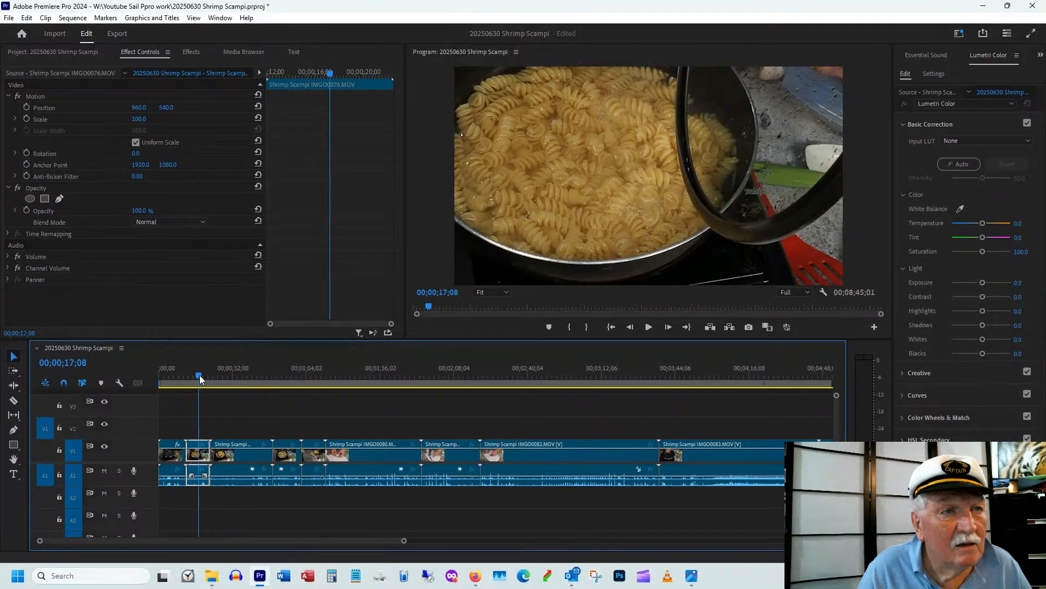
pyautogui.click(168, 377)
pyautogui.click(176, 377)
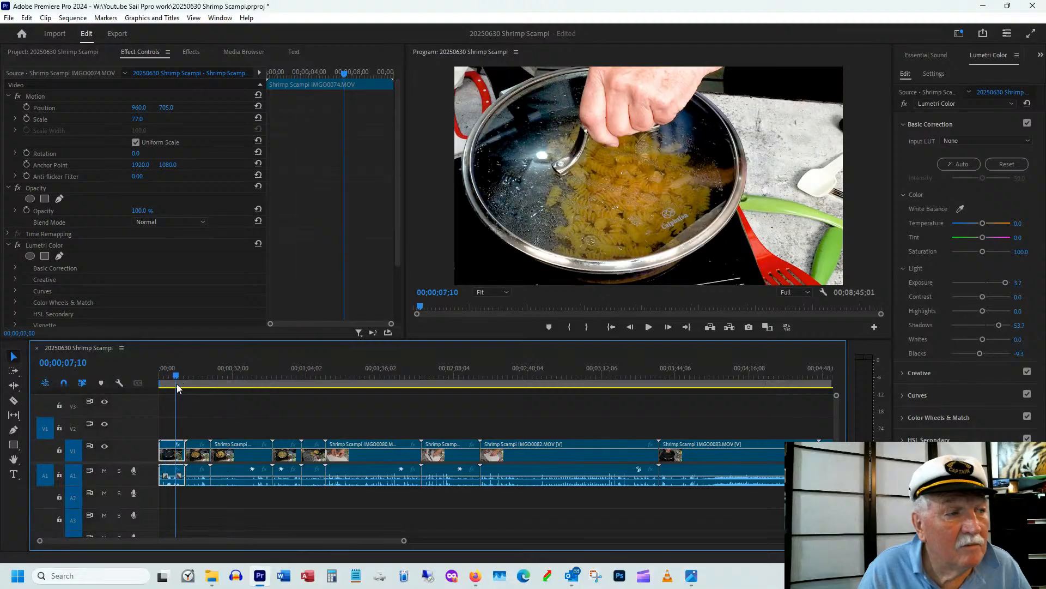
pyautogui.click(194, 384)
pyautogui.moveTo(230, 384); pyautogui.dragTo(279, 375)
pyautogui.press('space')
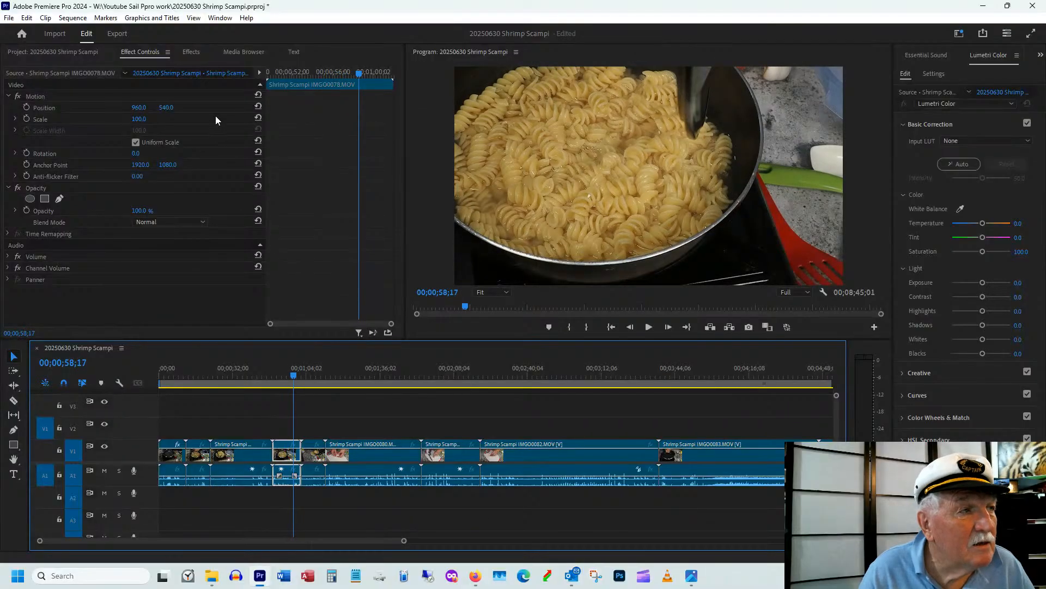
# - Reframe clip IMGO0078 with scale 90 and position 1110, 658, and play it to check the framing
pyautogui.moveTo(141, 120); pyautogui.dragTo(263, 116)
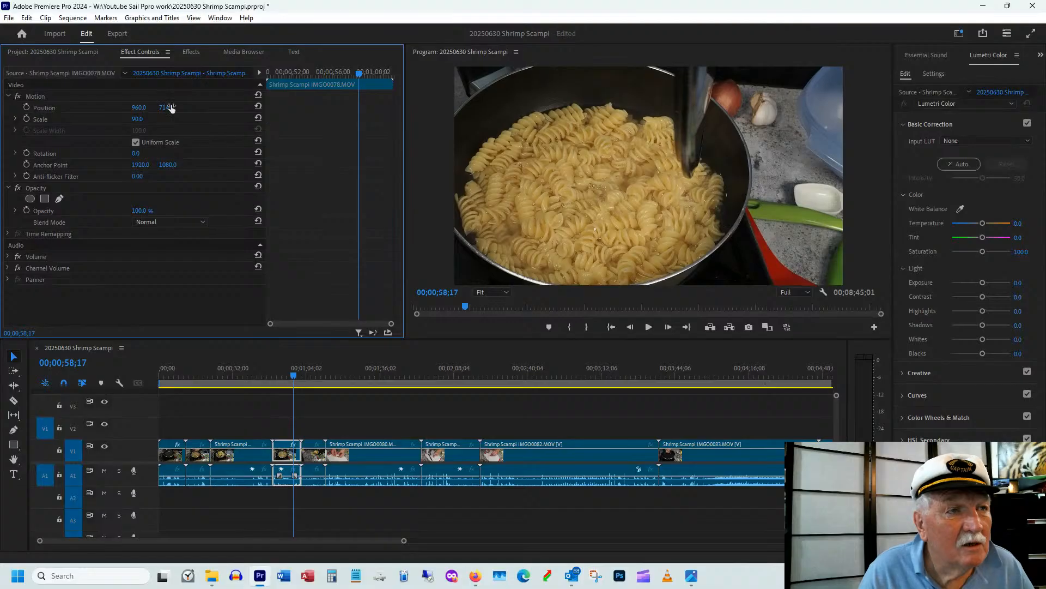
pyautogui.moveTo(144, 107)
pyautogui.mouseDown()
pyautogui.moveTo(217, 102)
pyautogui.moveTo(134, 113)
pyautogui.mouseUp()
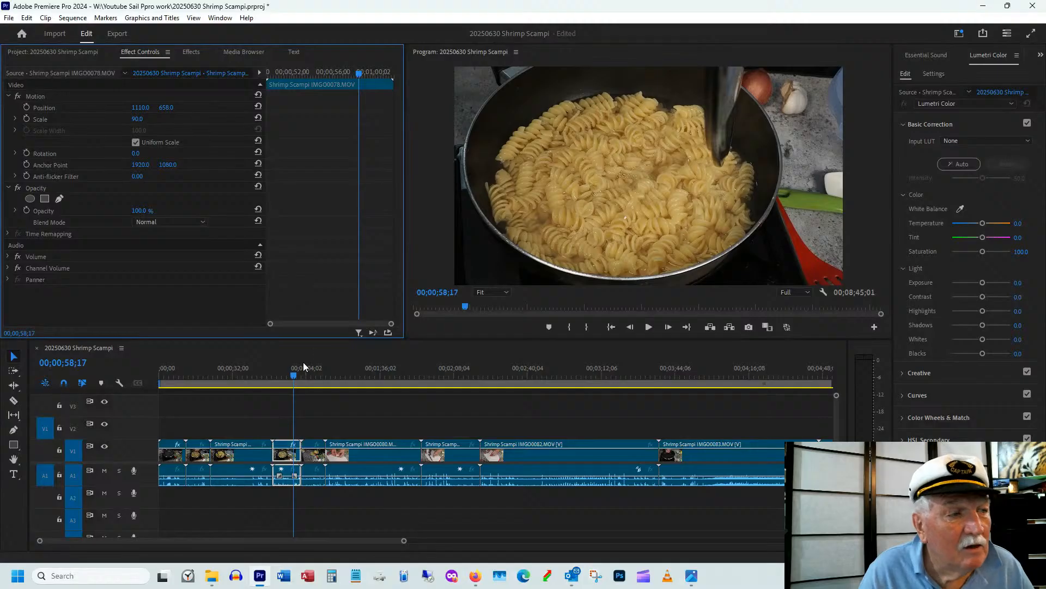
pyautogui.press('space')
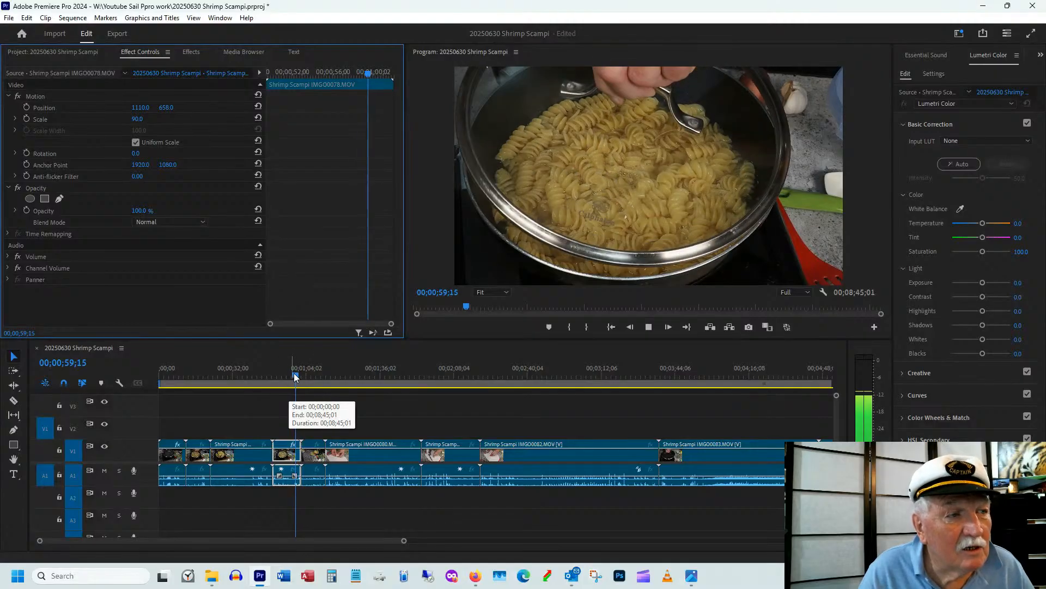
pyautogui.click(310, 375)
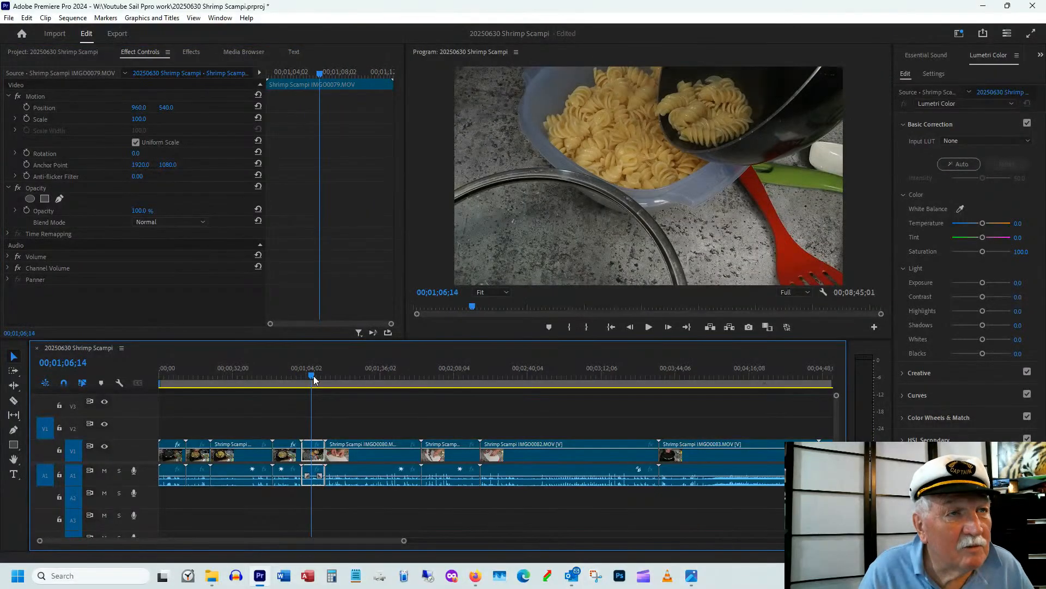
# - Review clip IMGO0077, trim its end to 00;00;38;23 where the spoon leaves the frame, and ripple delete the gap after it
pyautogui.moveTo(314, 377); pyautogui.dragTo(223, 391)
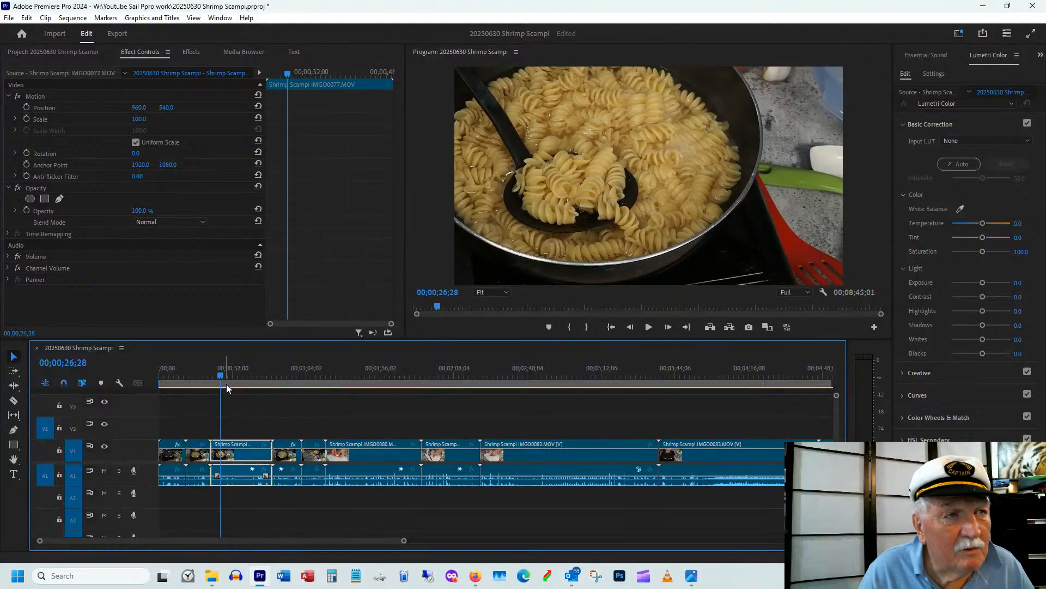
pyautogui.press('space')
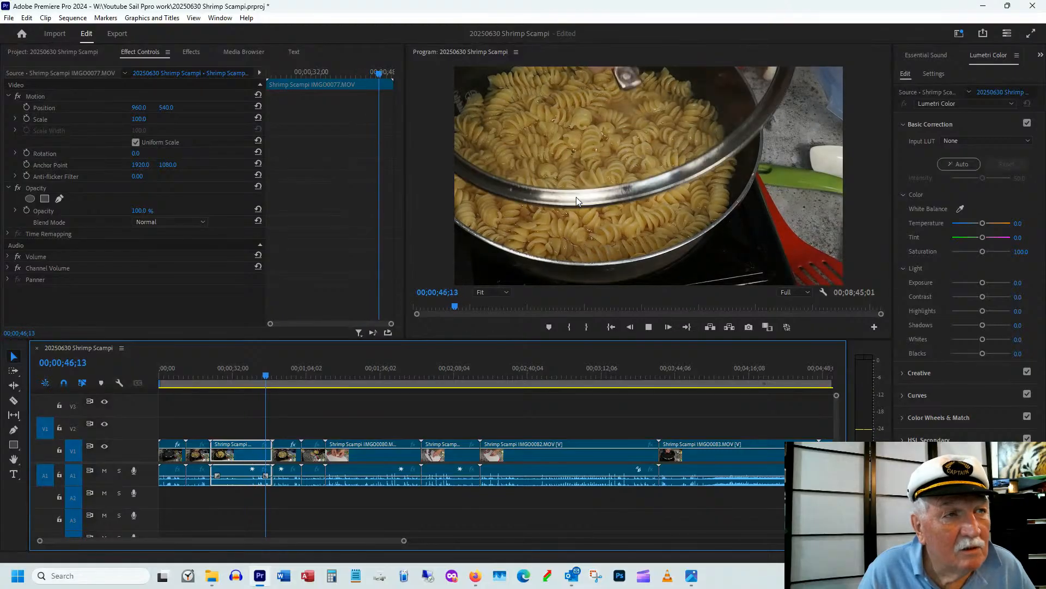
pyautogui.press('space')
pyautogui.moveTo(251, 375); pyautogui.dragTo(248, 376)
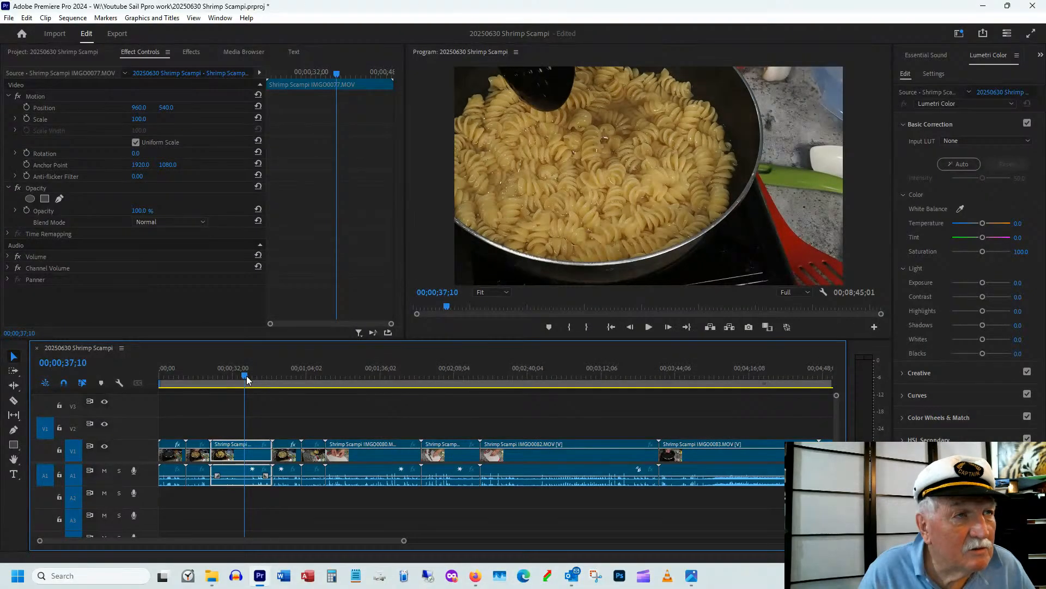
pyautogui.moveTo(246, 375); pyautogui.dragTo(249, 374)
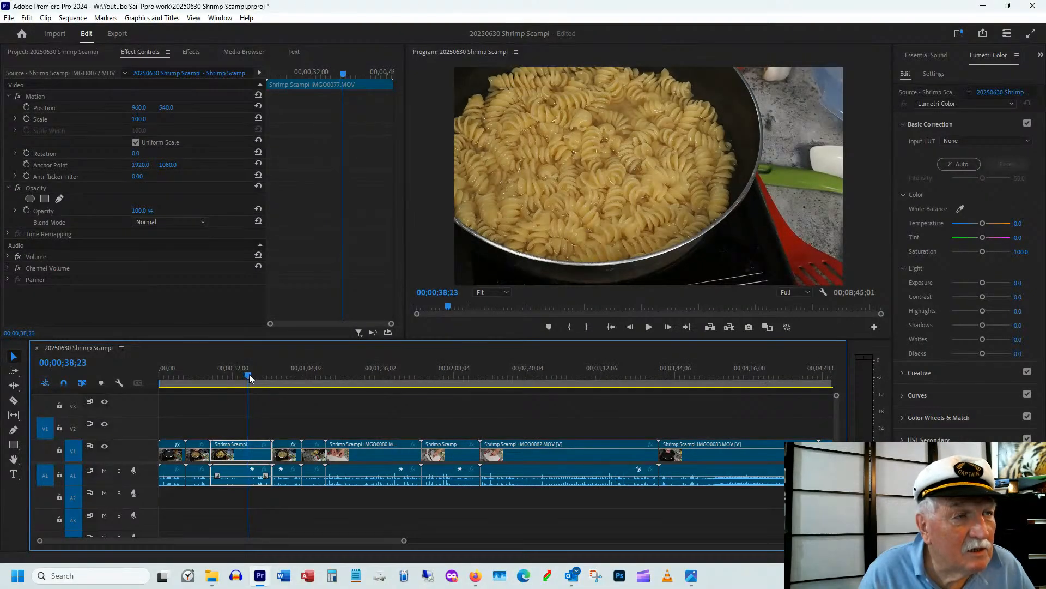
pyautogui.moveTo(270, 439); pyautogui.dragTo(248, 439)
pyautogui.click(261, 450)
pyautogui.rightClick(261, 454)
pyautogui.click(280, 458)
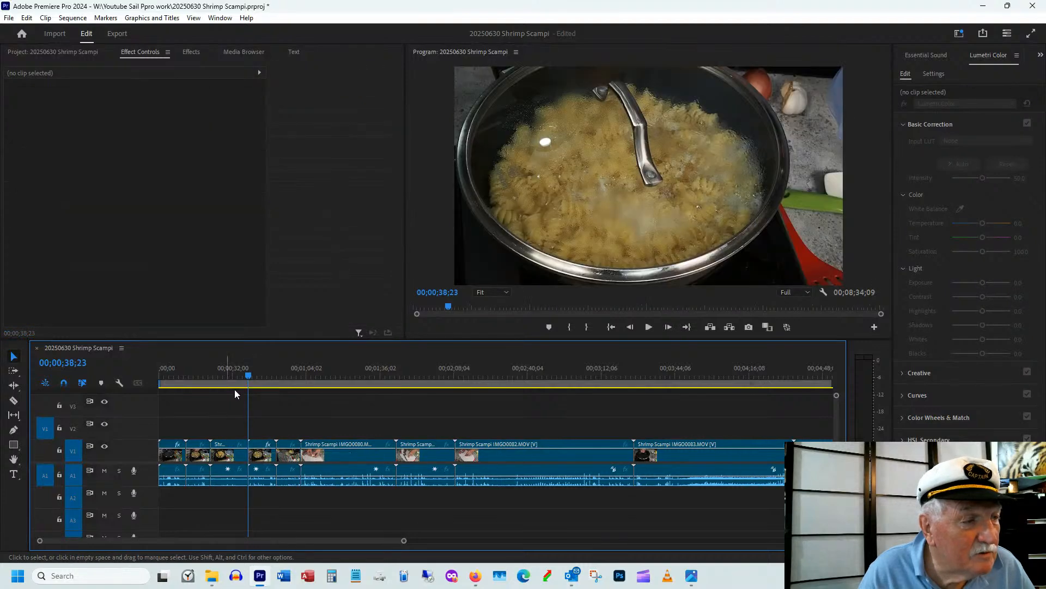
# - Examine the cut between clips IMGO0077 and IMGO0078 in close-up, with the A1 audio waveform enlarged
pyautogui.click(247, 375)
pyautogui.press('space')
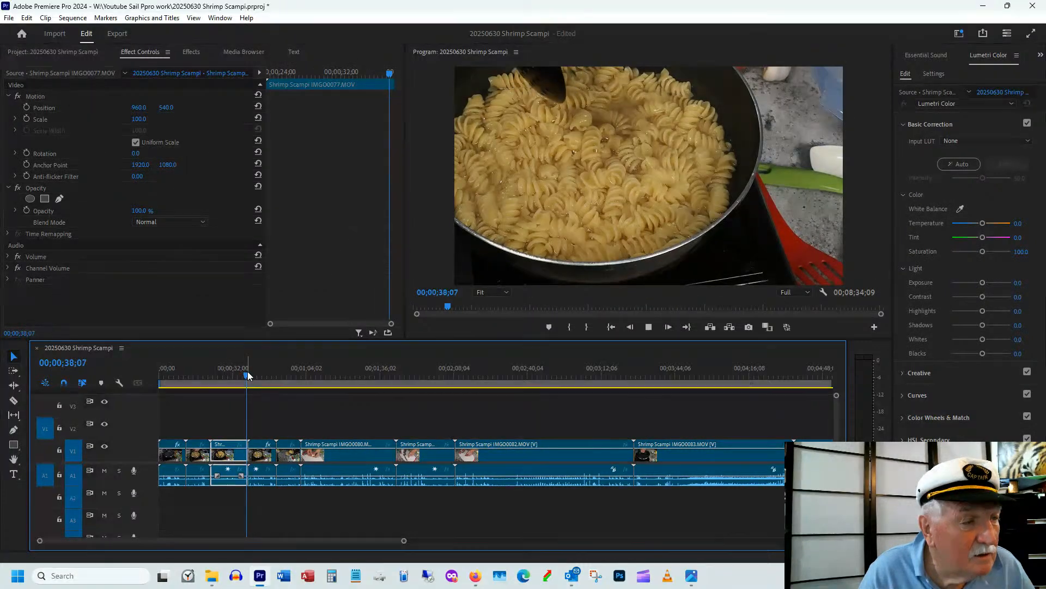
pyautogui.click(248, 374)
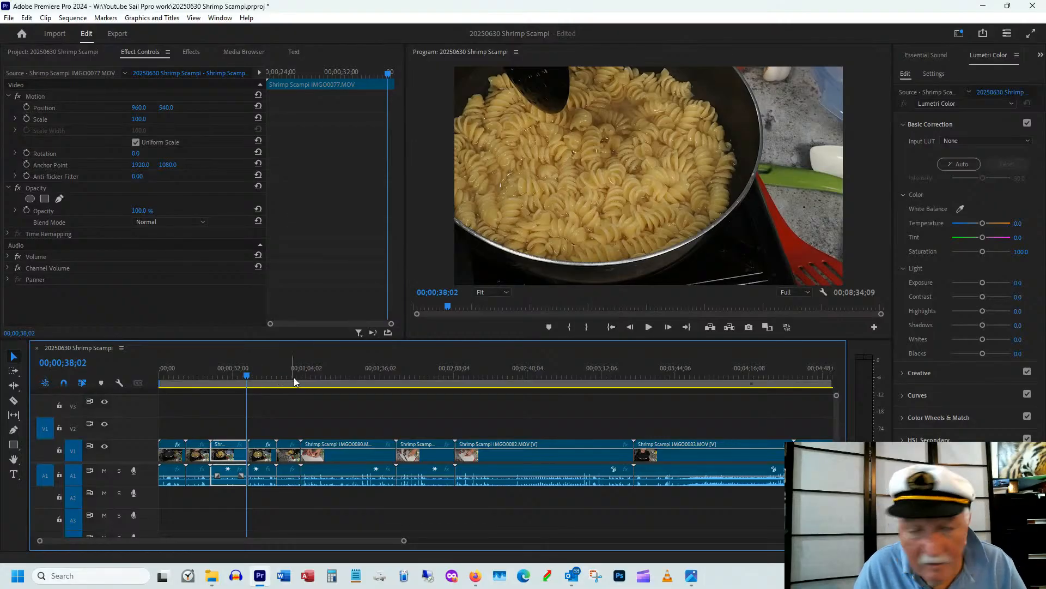
pyautogui.press('=')
pyautogui.press('=')
pyautogui.press('=')
pyautogui.press('=')
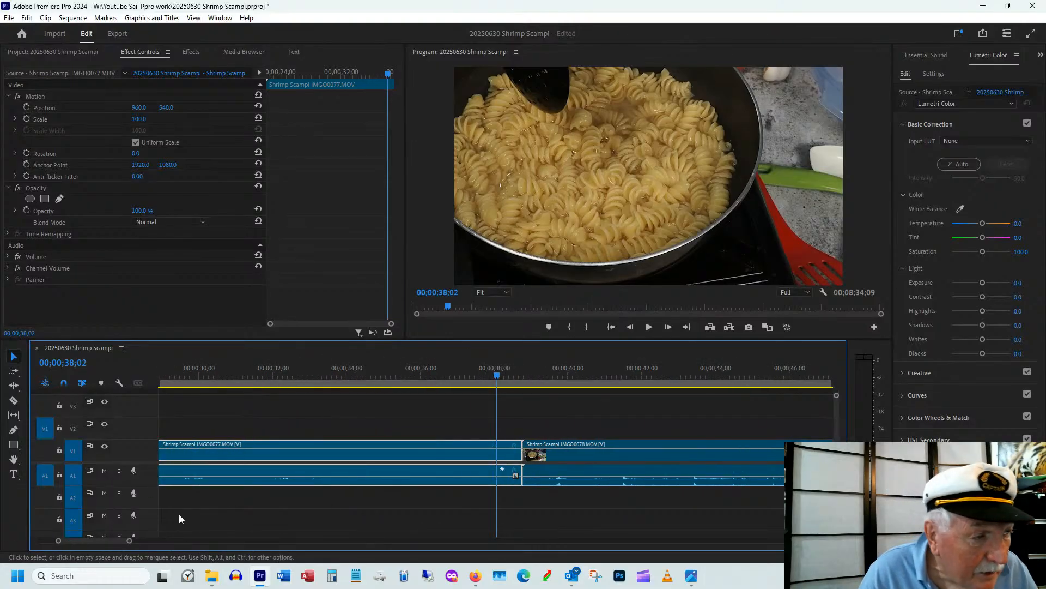
pyautogui.moveTo(144, 485); pyautogui.dragTo(177, 516)
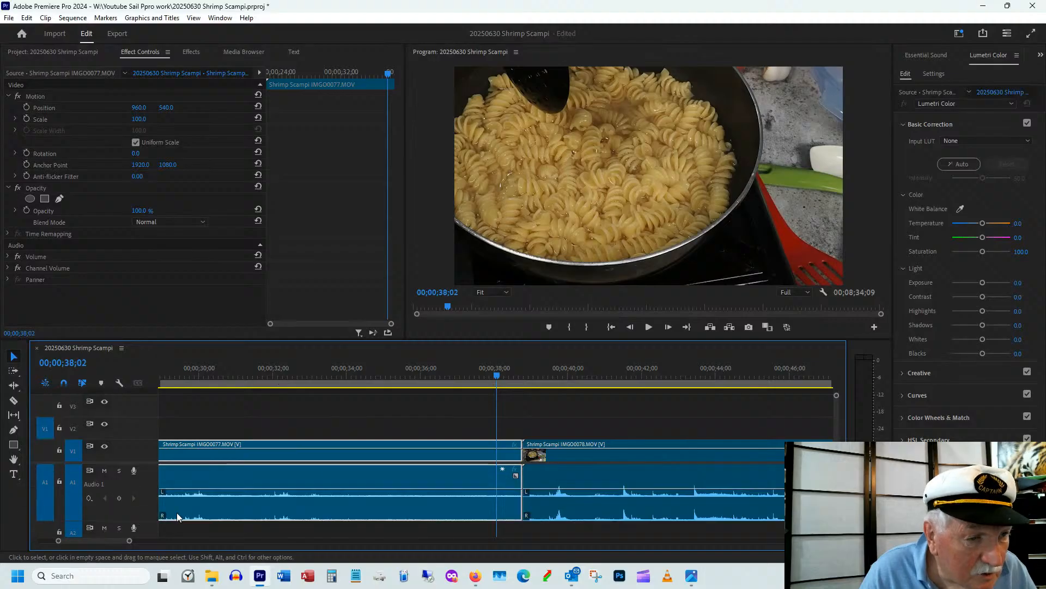
# - Trim the start of clip IMGO0078 to 00;00;39;02 and ripple delete the small gap before it
pyautogui.moveTo(539, 392); pyautogui.dragTo(556, 396)
pyautogui.click(538, 399)
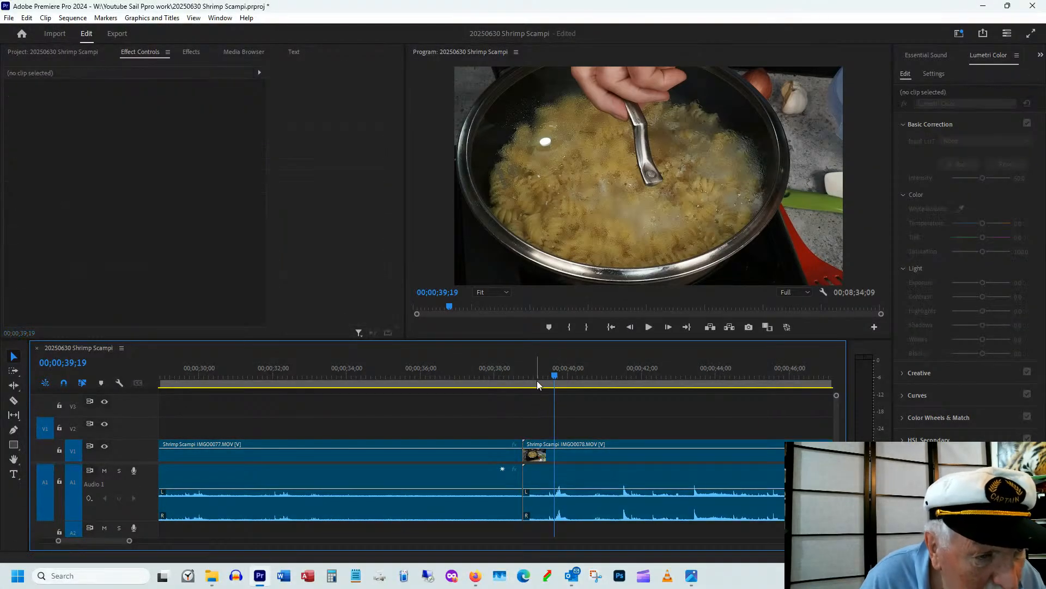
pyautogui.click(537, 381)
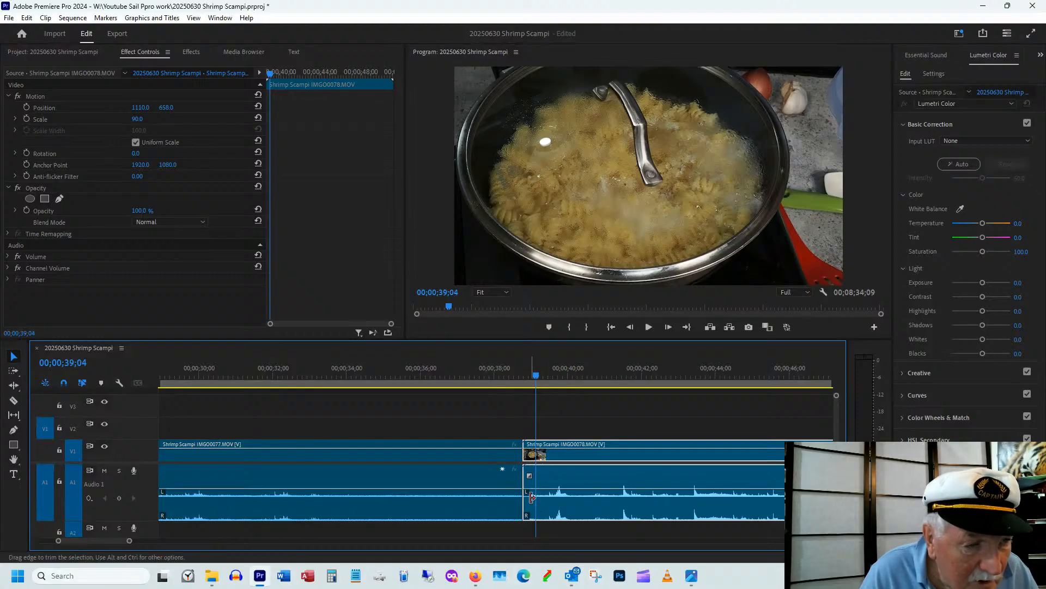
pyautogui.click(535, 380)
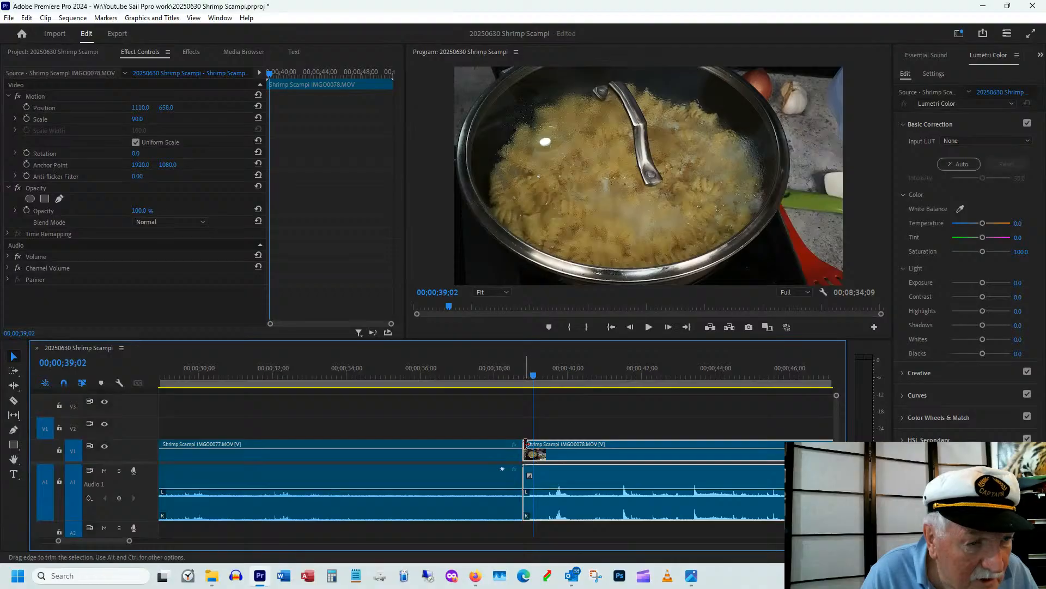
pyautogui.moveTo(524, 443); pyautogui.dragTo(534, 442)
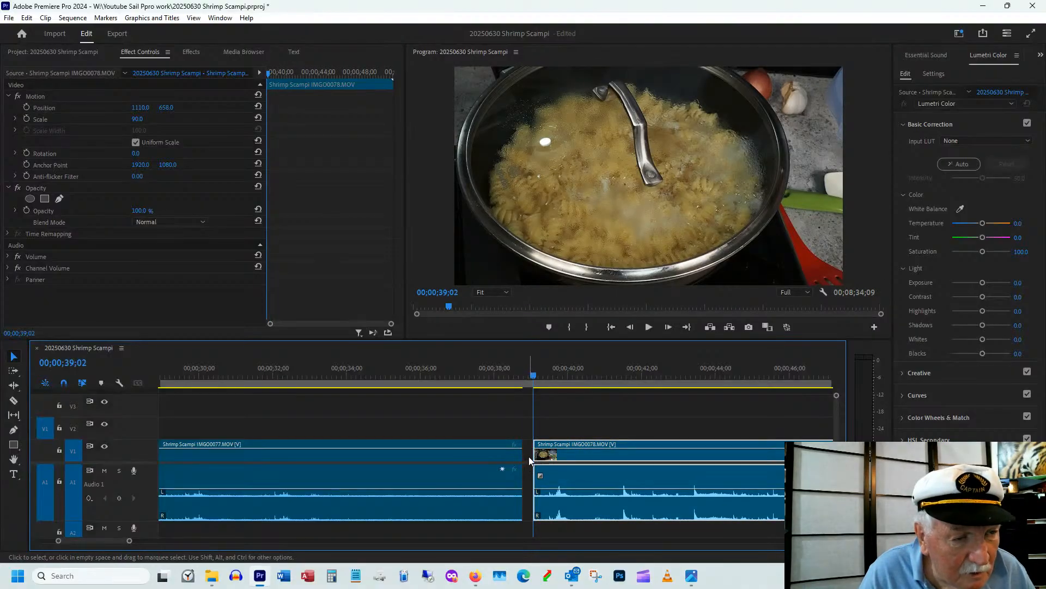
pyautogui.click(528, 457)
pyautogui.rightClick(529, 456)
pyautogui.click(547, 466)
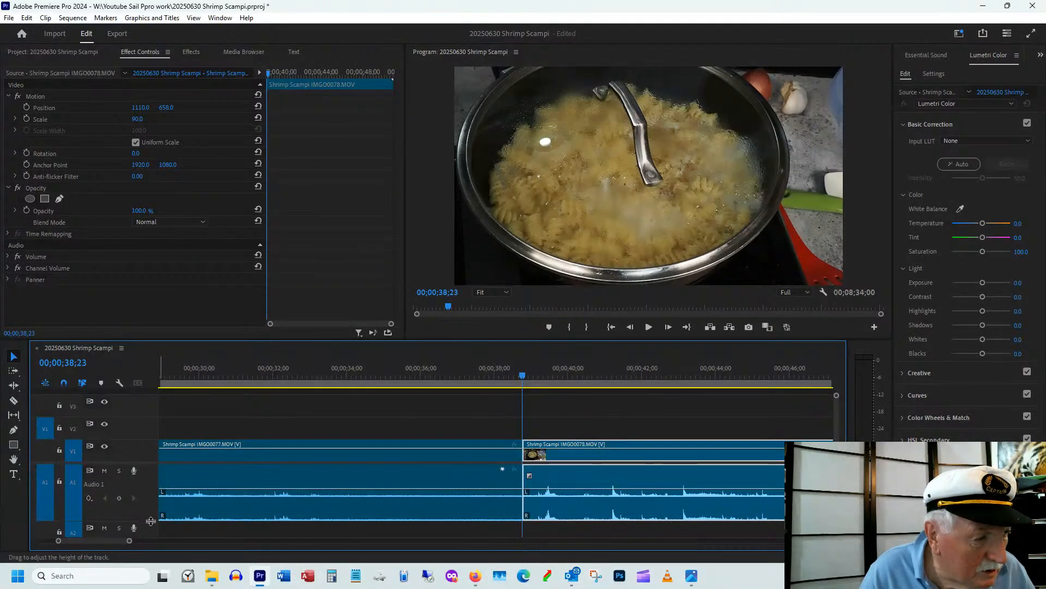
pyautogui.moveTo(146, 524); pyautogui.dragTo(147, 491)
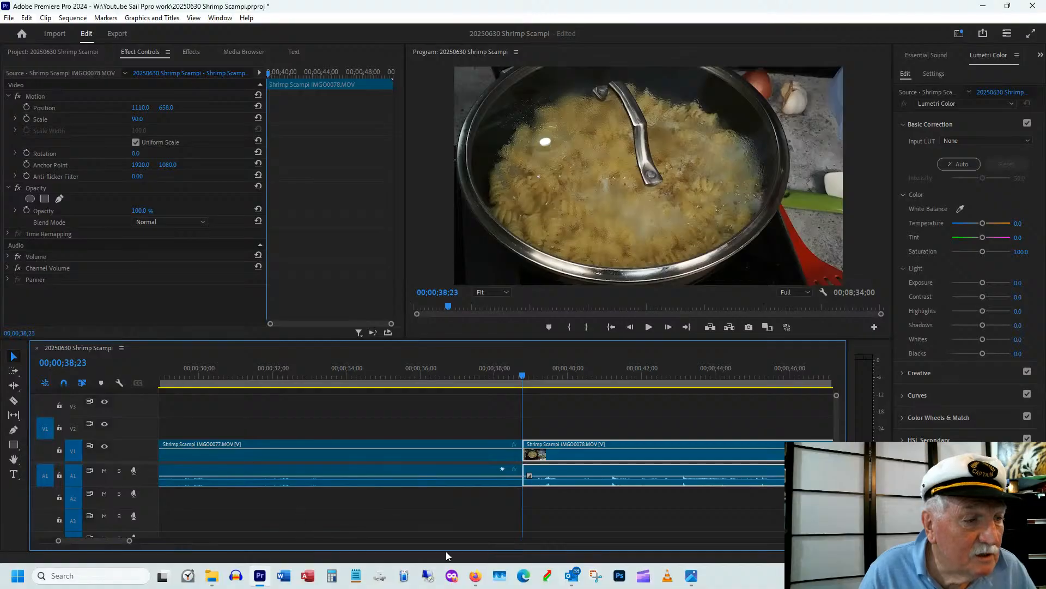
# - Trim the start of the first clip, IMGO0074, to 00;00;00;26, where the hand reaches the pasta jar
pyautogui.moveTo(93, 538); pyautogui.dragTo(76, 540)
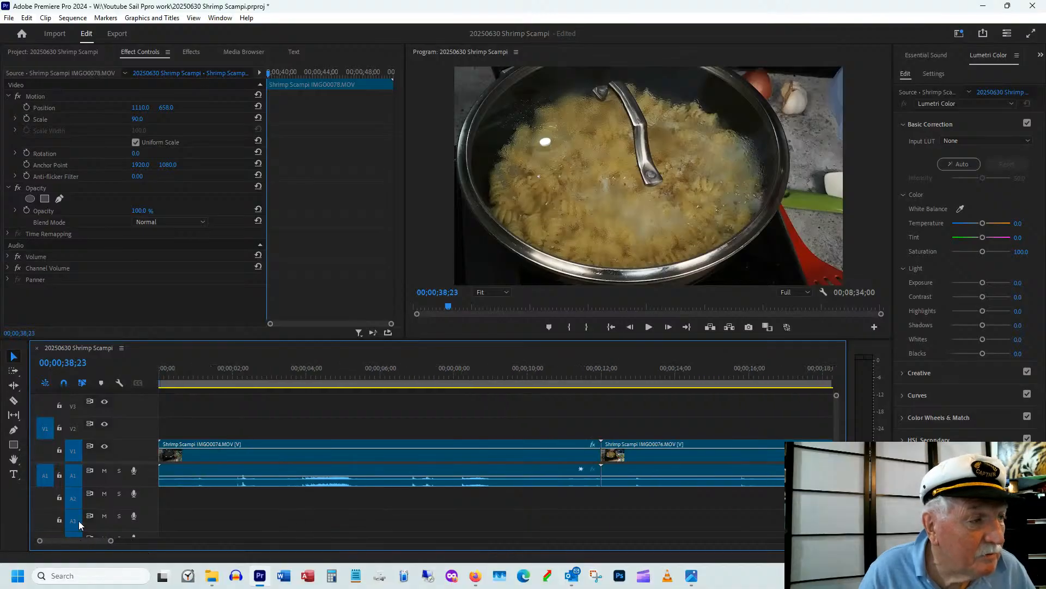
pyautogui.click(190, 383)
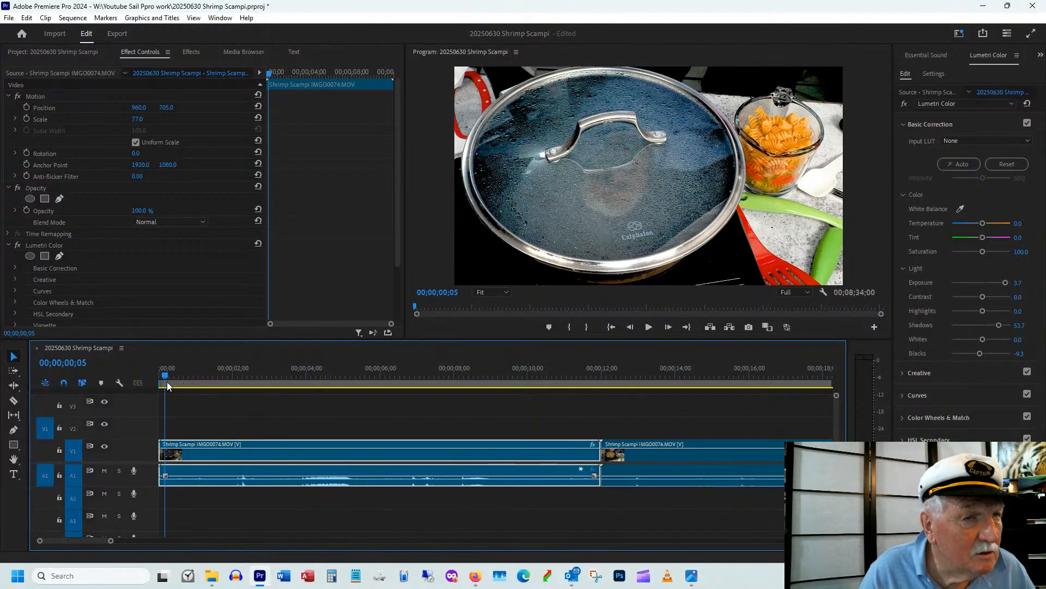
pyautogui.moveTo(195, 384); pyautogui.dragTo(169, 400)
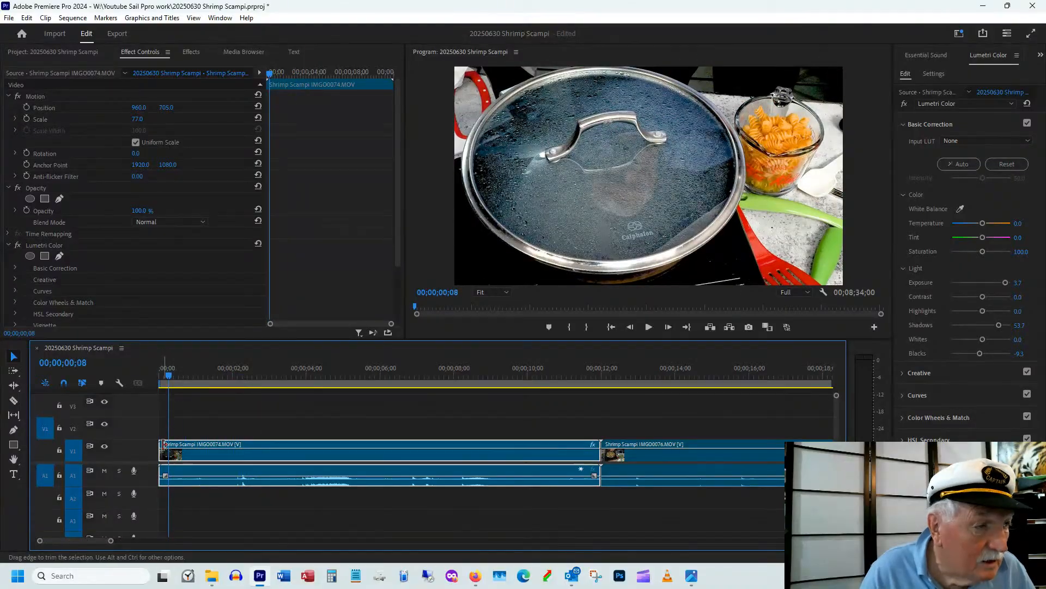
pyautogui.moveTo(160, 442); pyautogui.dragTo(169, 444)
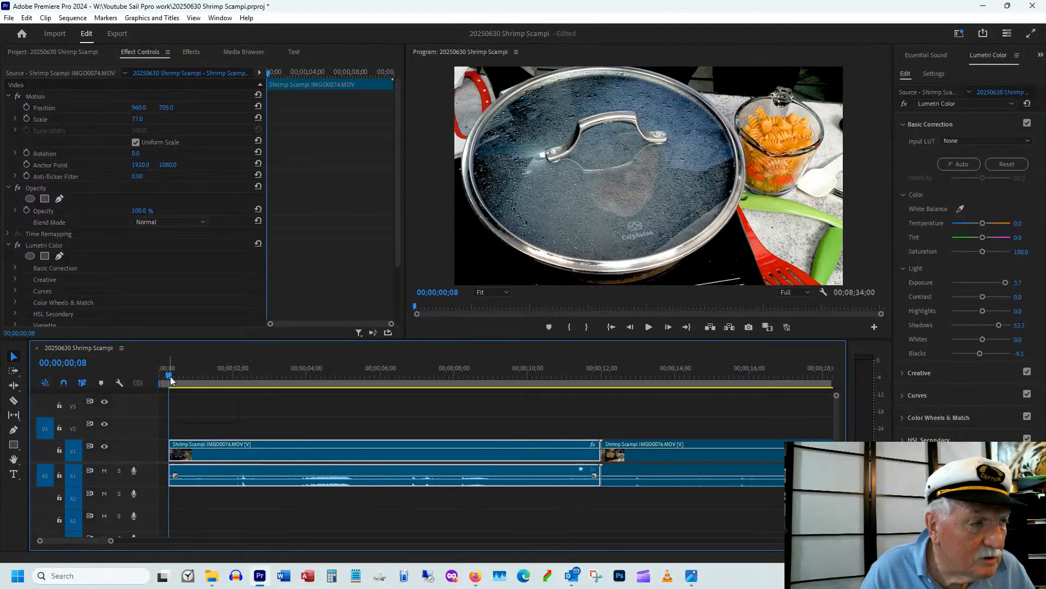
pyautogui.click(180, 378)
pyautogui.moveTo(182, 380)
pyautogui.mouseDown()
pyautogui.moveTo(227, 388)
pyautogui.moveTo(193, 397)
pyautogui.mouseUp()
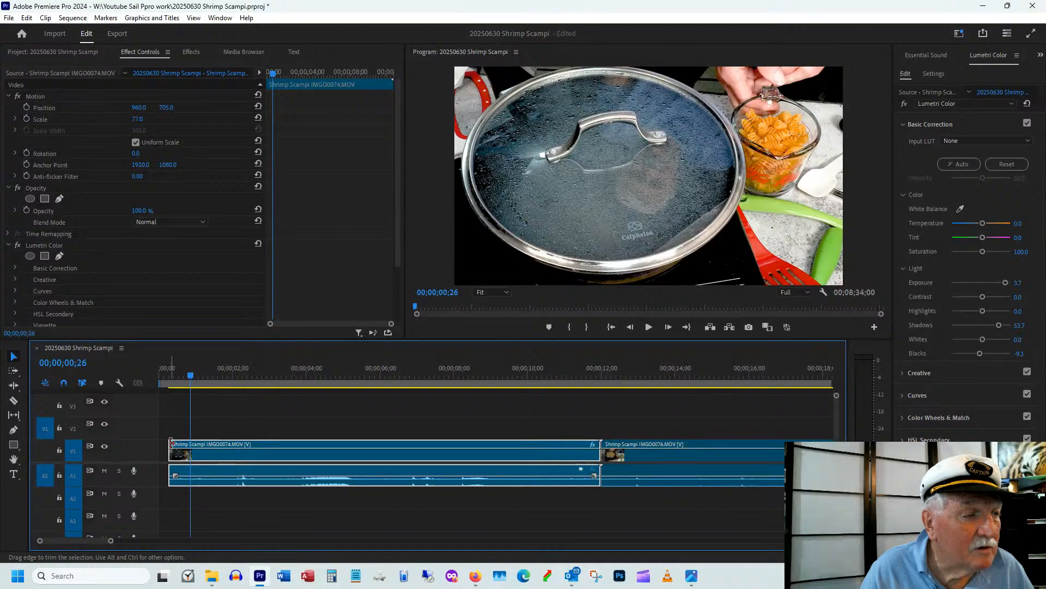
pyautogui.moveTo(171, 443); pyautogui.dragTo(192, 443)
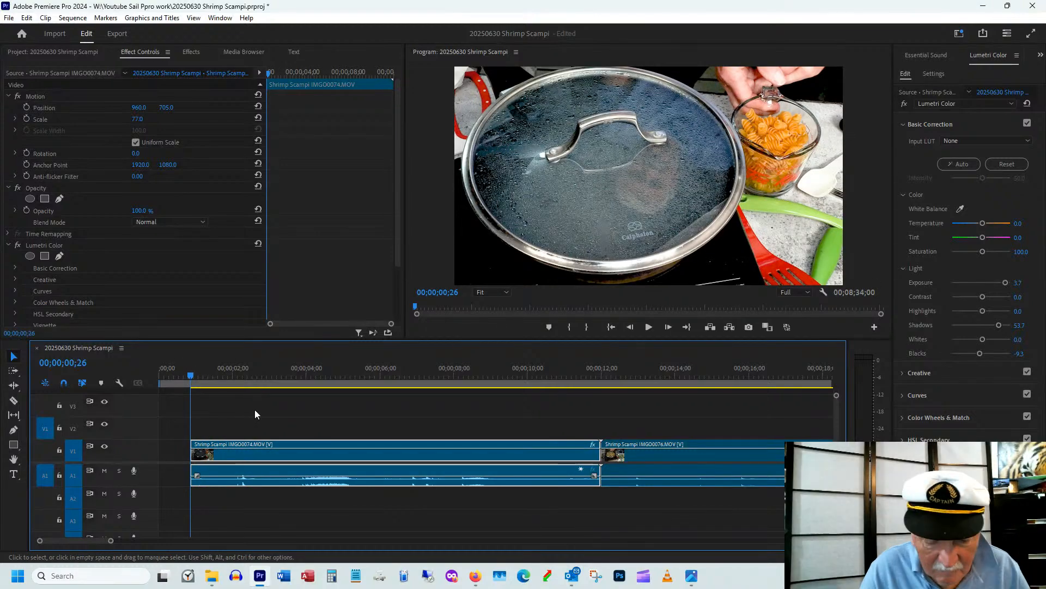
# - Trim the end of clip IMGO0074 to 00;00;08;01 and ripple delete the gap before IMGO0076
pyautogui.press('-')
pyautogui.press('-')
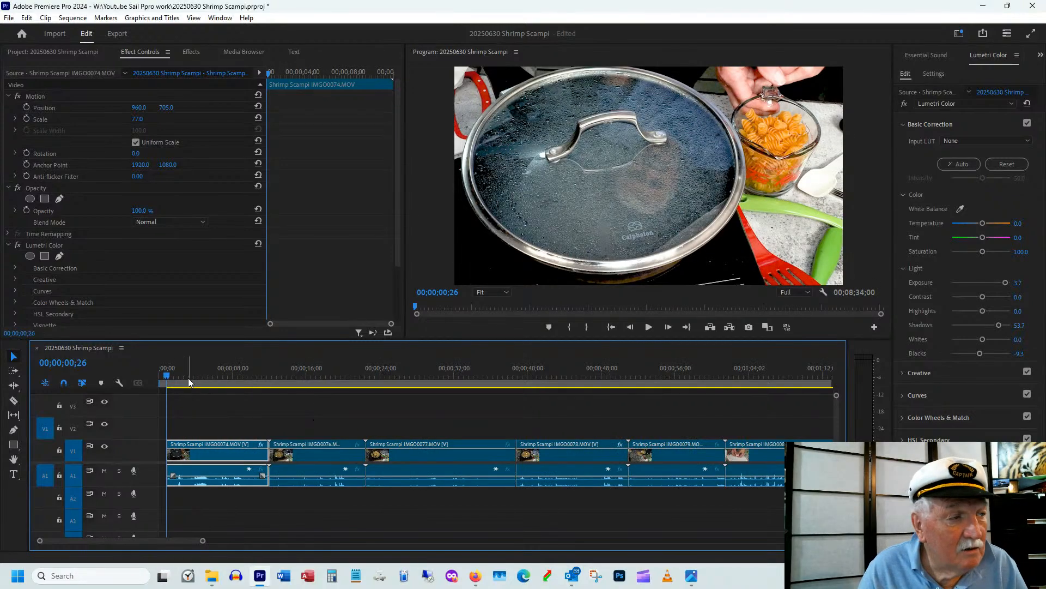
pyautogui.moveTo(170, 378); pyautogui.dragTo(233, 384)
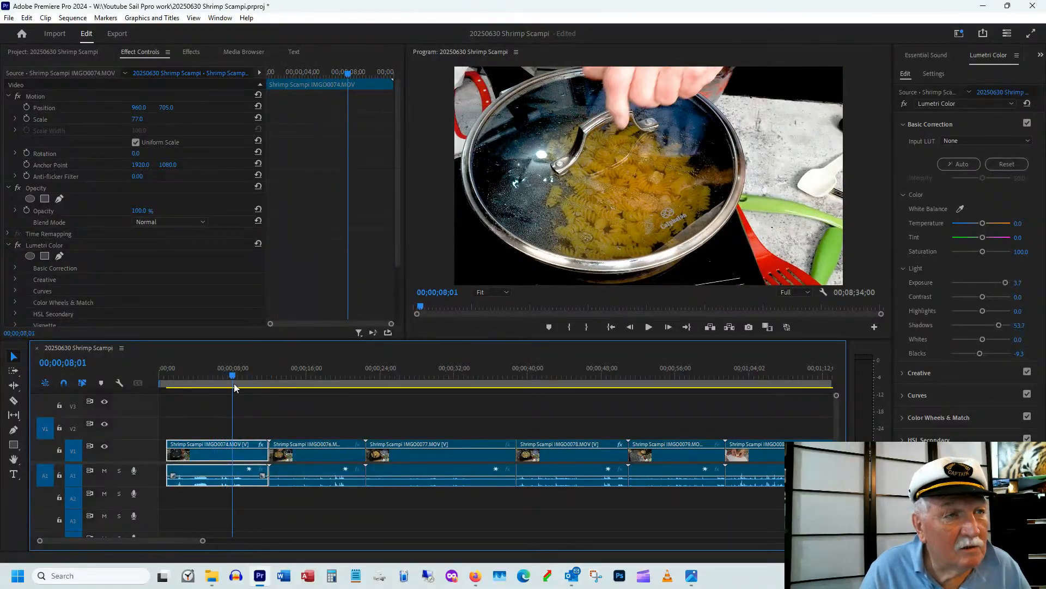
pyautogui.moveTo(265, 442); pyautogui.dragTo(232, 449)
pyautogui.click(250, 451)
pyautogui.press('Delete')
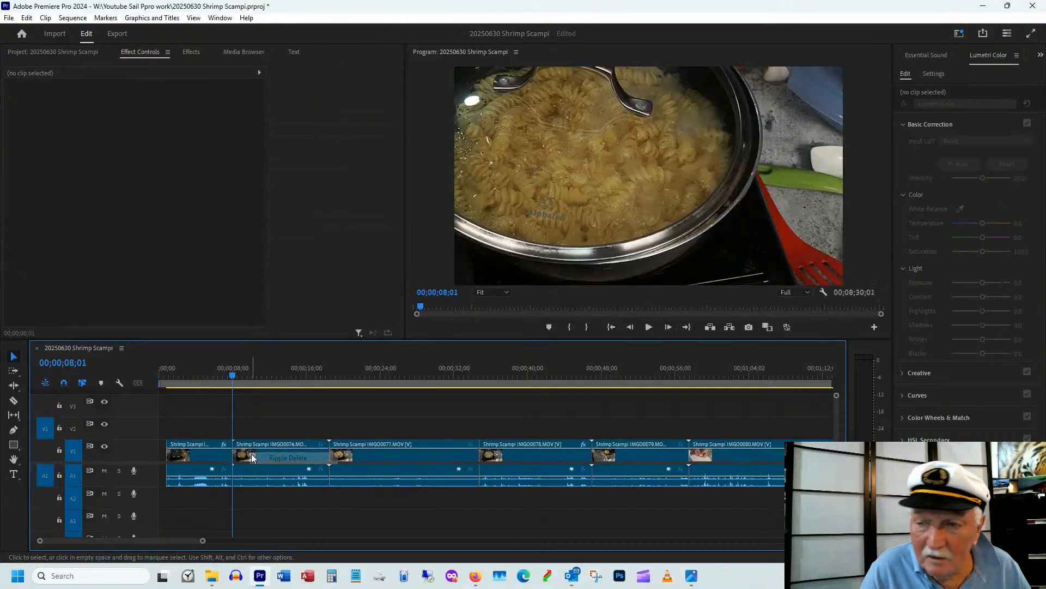
# - Reframe clip IMGO0076 so the pot is centred, with position 1207, 668
pyautogui.click(269, 446)
pyautogui.moveTo(226, 372); pyautogui.dragTo(272, 400)
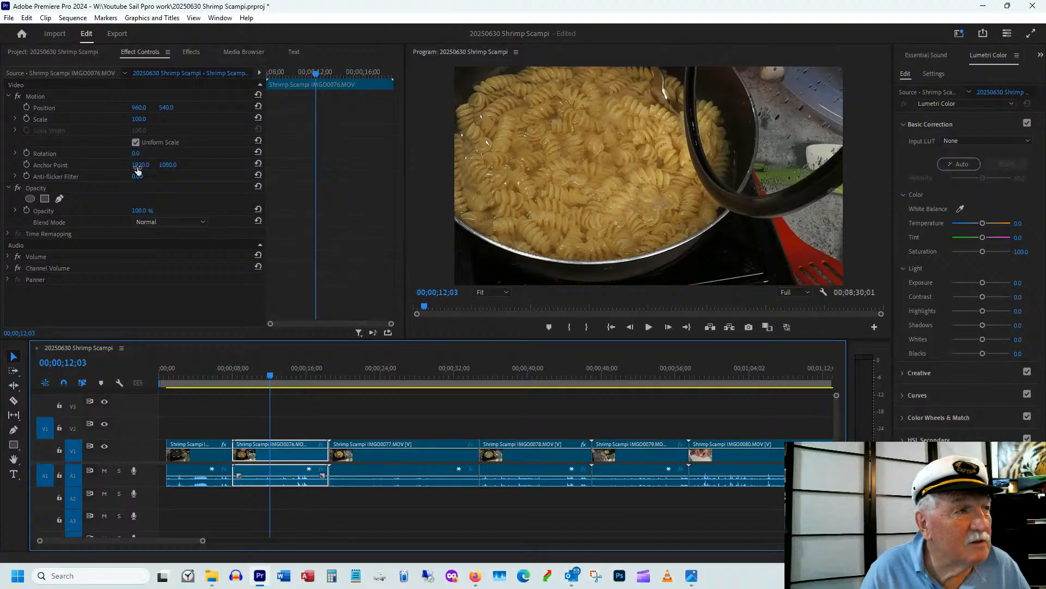
pyautogui.moveTo(166, 108); pyautogui.dragTo(236, 119)
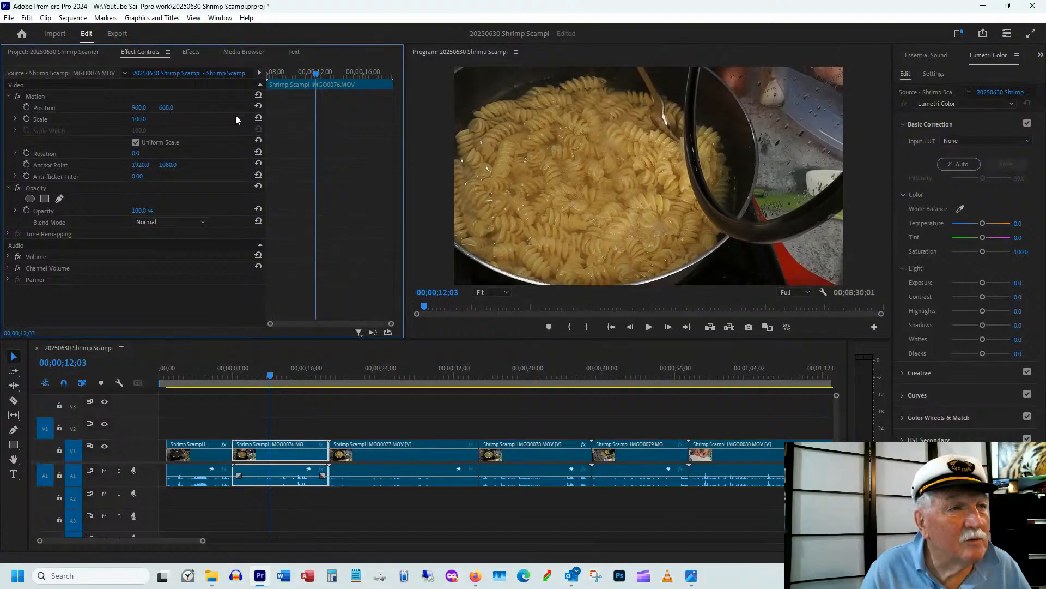
pyautogui.moveTo(138, 107); pyautogui.dragTo(272, 107)
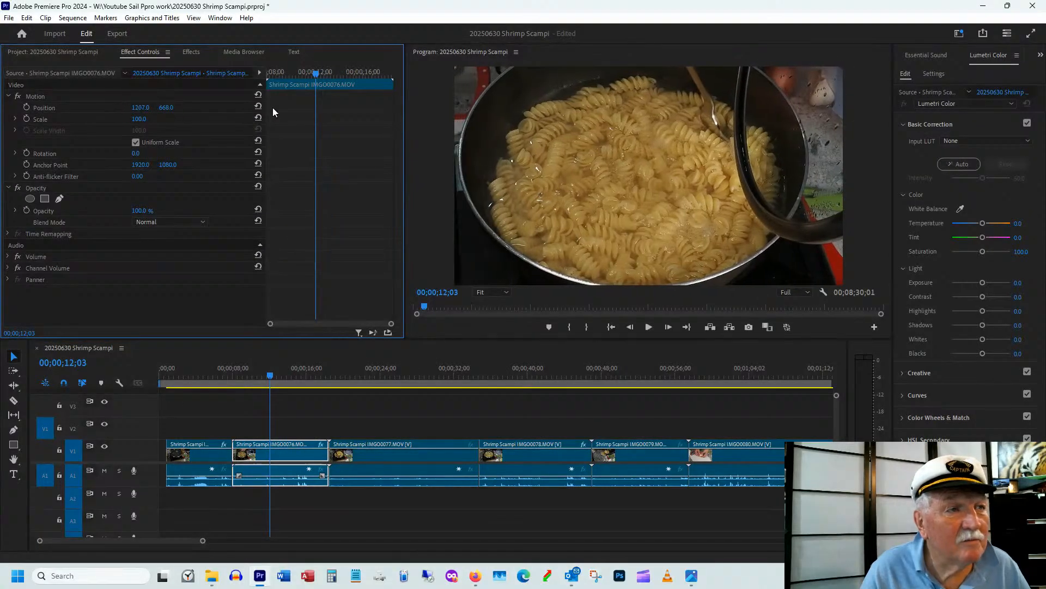
# - Review clip IMGO0076 and trim its end to 00;00;16;13, once the lid is back on the pot
pyautogui.moveTo(167, 373); pyautogui.dragTo(274, 383)
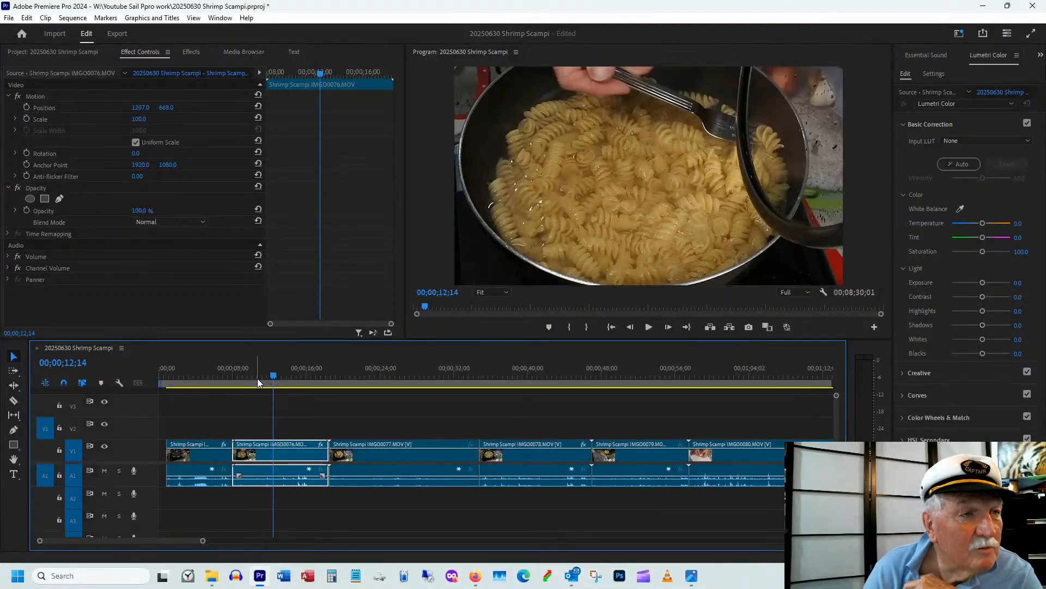
pyautogui.moveTo(257, 378); pyautogui.dragTo(311, 373)
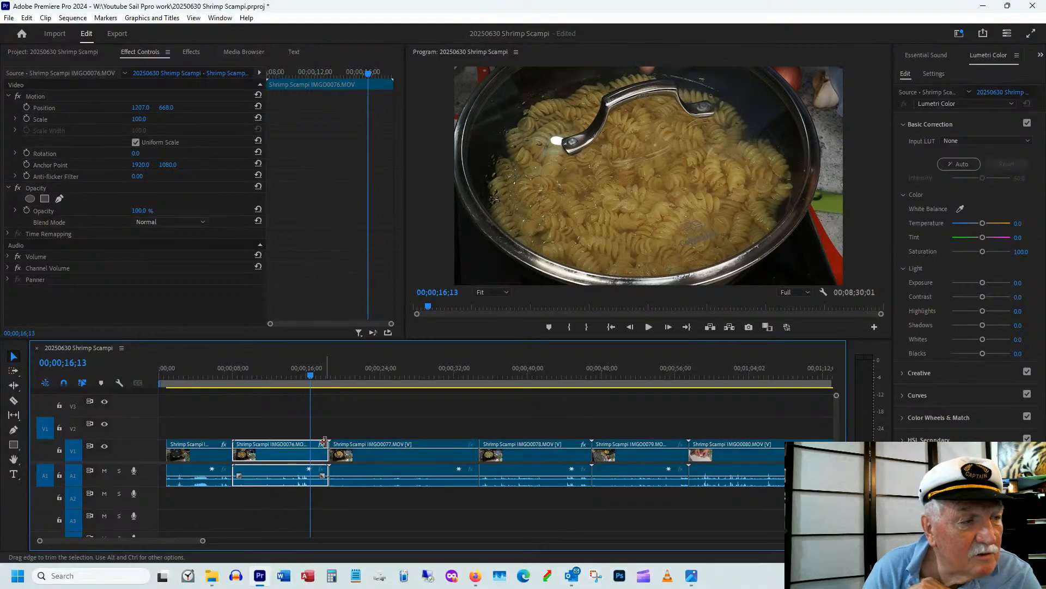
pyautogui.moveTo(324, 443); pyautogui.dragTo(319, 446)
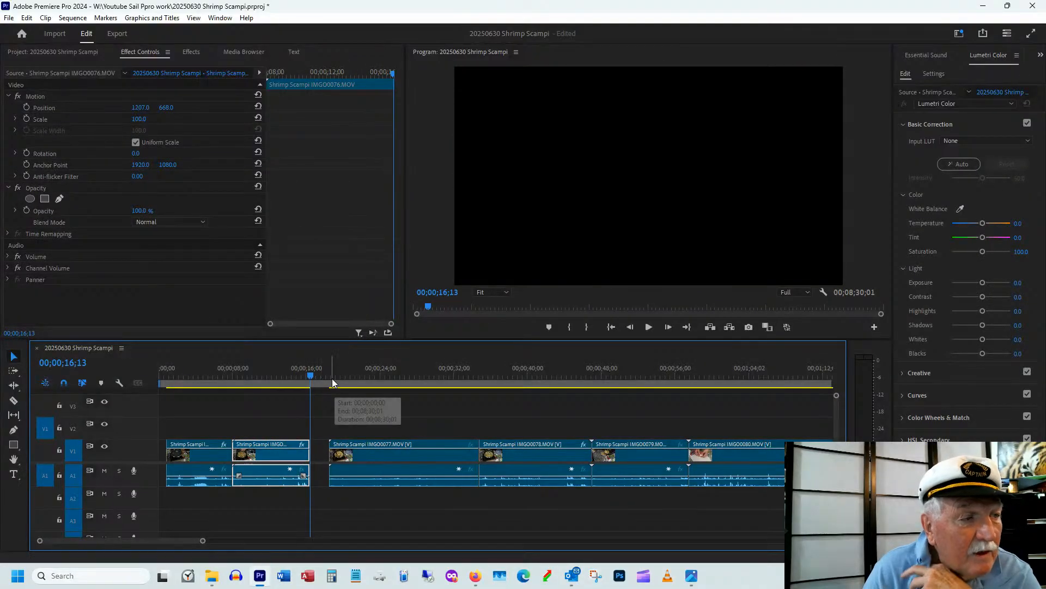
# - Trim the start of clip IMGO0077 to where the spoon lifts the pasta and ripple delete the gap after IMGO0076
pyautogui.moveTo(332, 378); pyautogui.dragTo(372, 375)
pyautogui.moveTo(331, 442); pyautogui.dragTo(370, 439)
pyautogui.rightClick(345, 450)
pyautogui.click(384, 461)
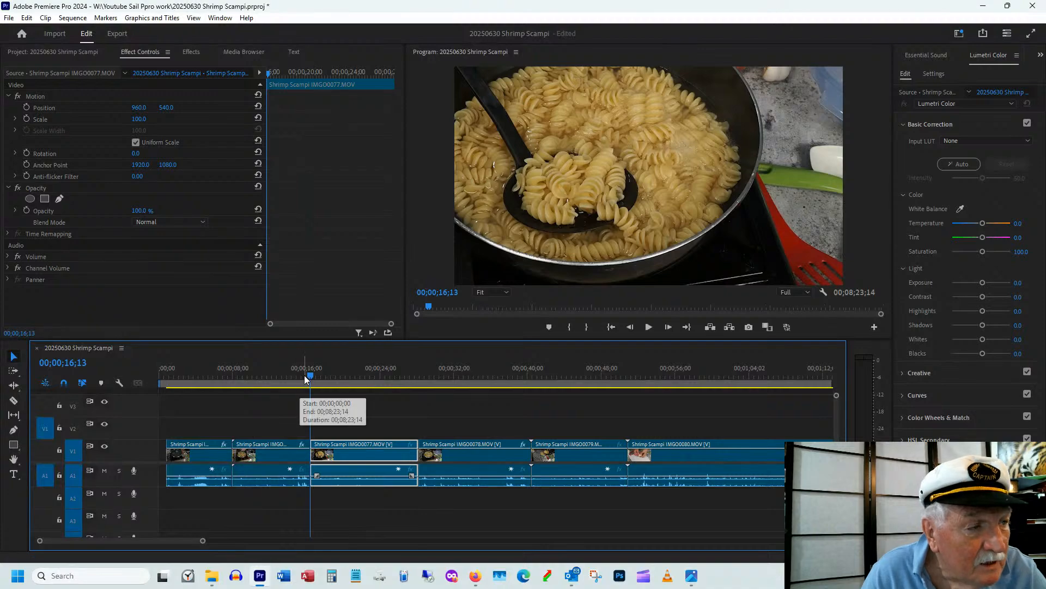
# - Reframe clip IMGO0077 to match the preceding shot by setting its position to 1207, 660
pyautogui.moveTo(306, 375); pyautogui.dragTo(282, 377)
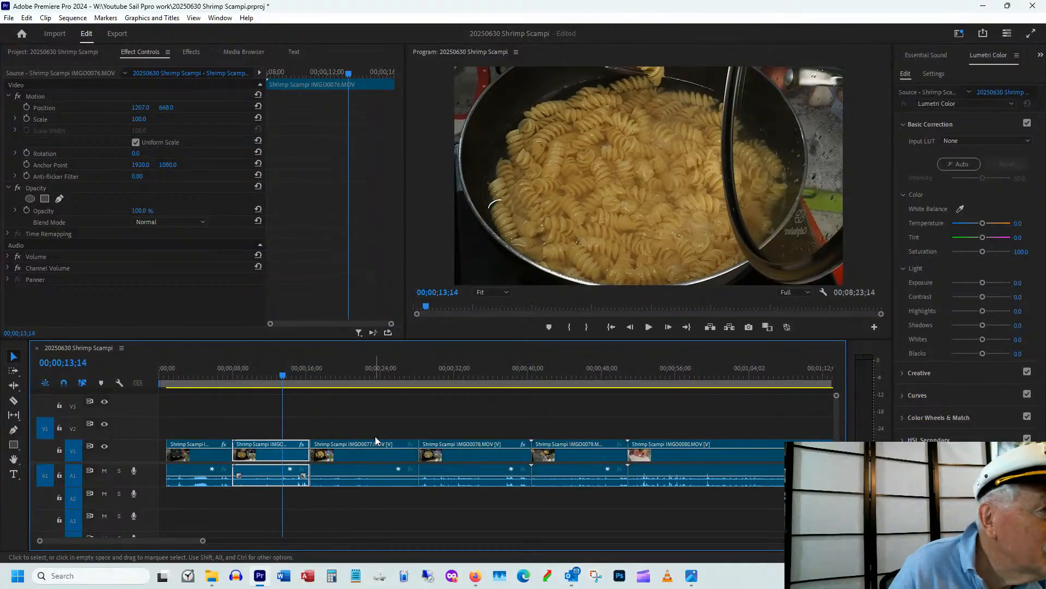
pyautogui.click(357, 375)
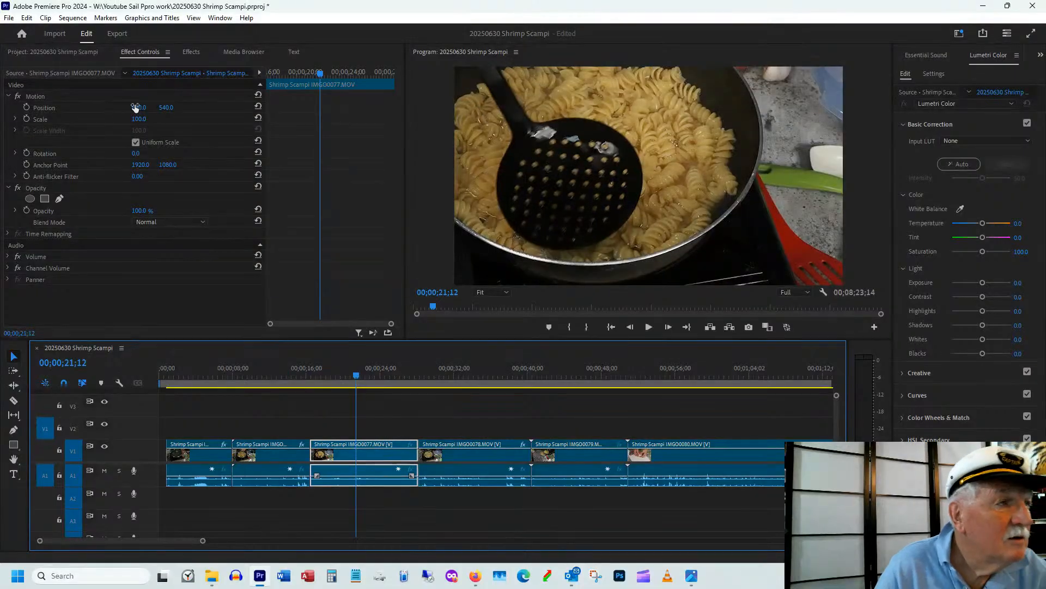
pyautogui.click(142, 108)
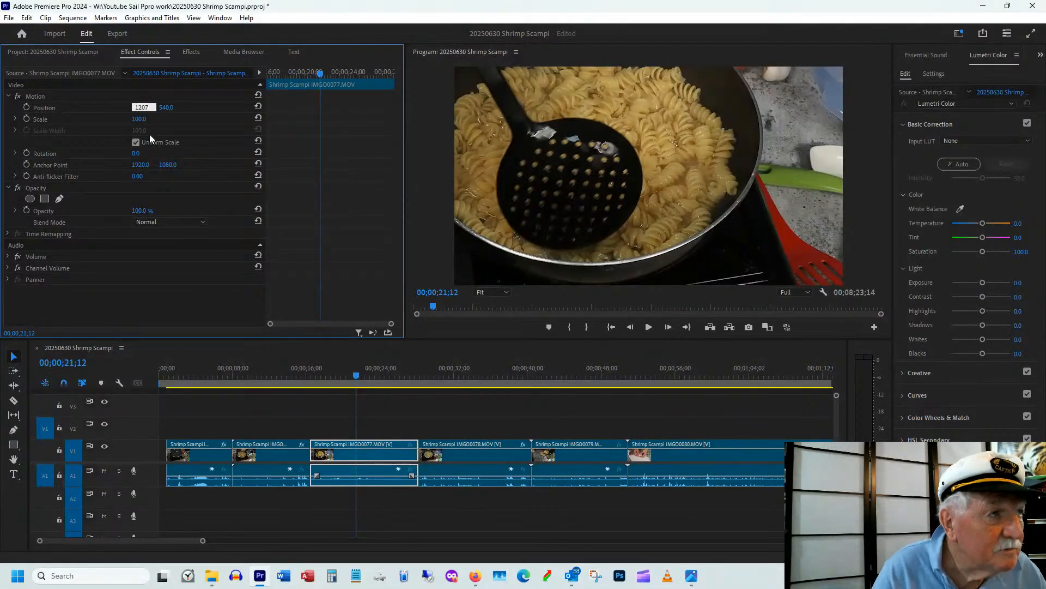
pyautogui.write('1207')
pyautogui.click(170, 107)
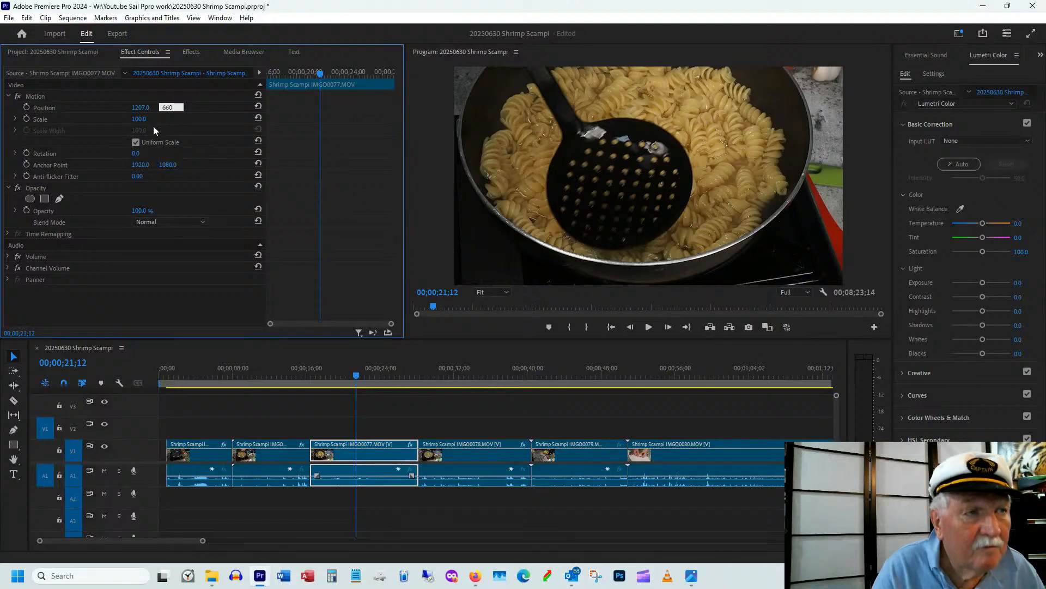
pyautogui.press('Return')
# - Review the cuts from IMGO0074 to IMGO0076 and from IMGO0076 to IMGO0077, checking the pot's framing and the lid movement
pyautogui.click(295, 373)
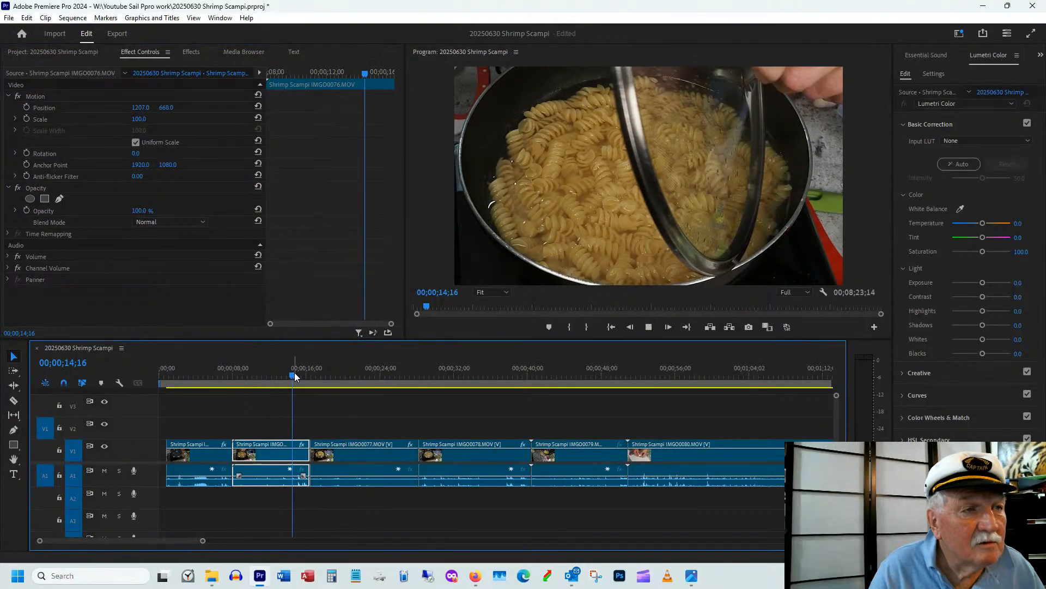
pyautogui.press('space')
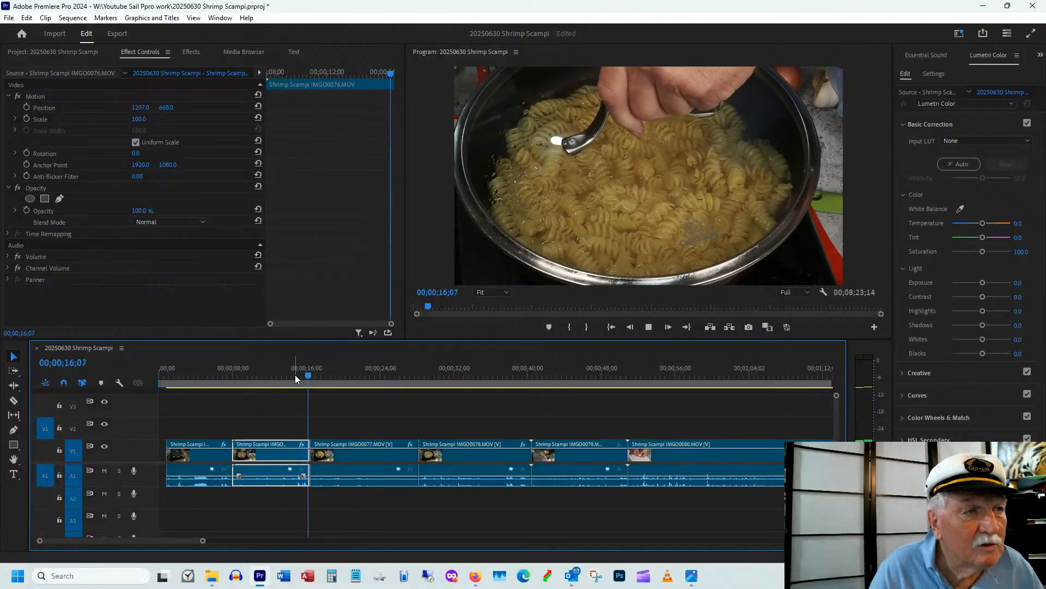
pyautogui.press('space')
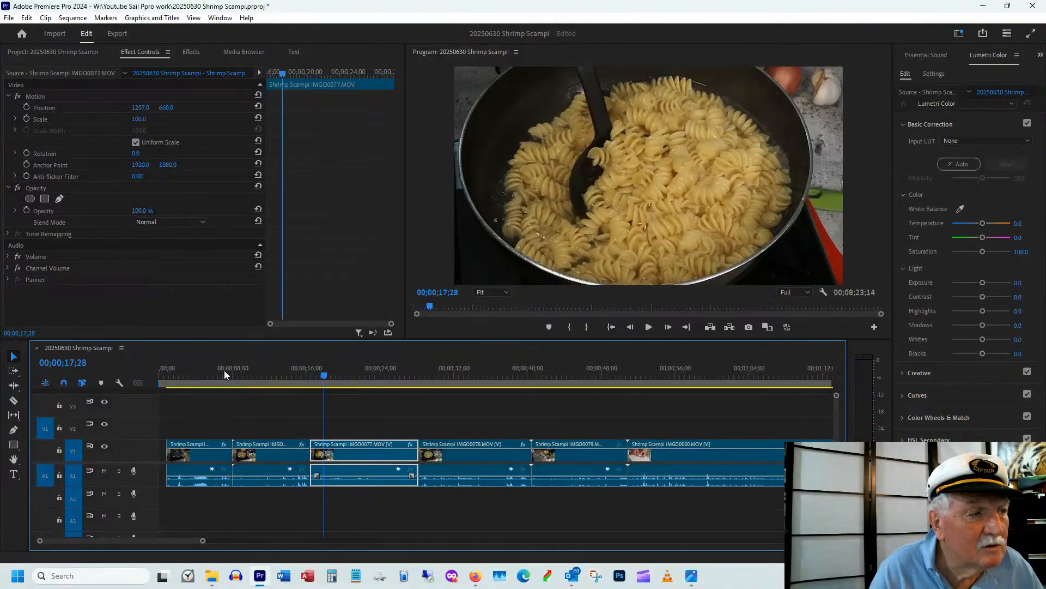
pyautogui.click(224, 372)
pyautogui.press('space')
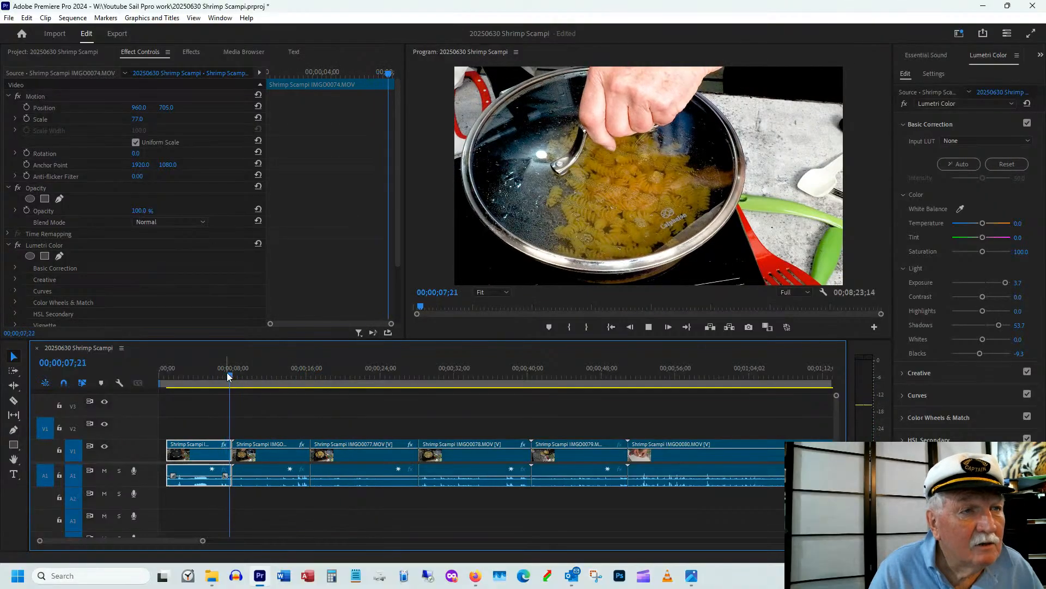
pyautogui.moveTo(237, 368)
pyautogui.mouseDown()
pyautogui.moveTo(206, 384)
pyautogui.moveTo(235, 378)
pyautogui.mouseUp()
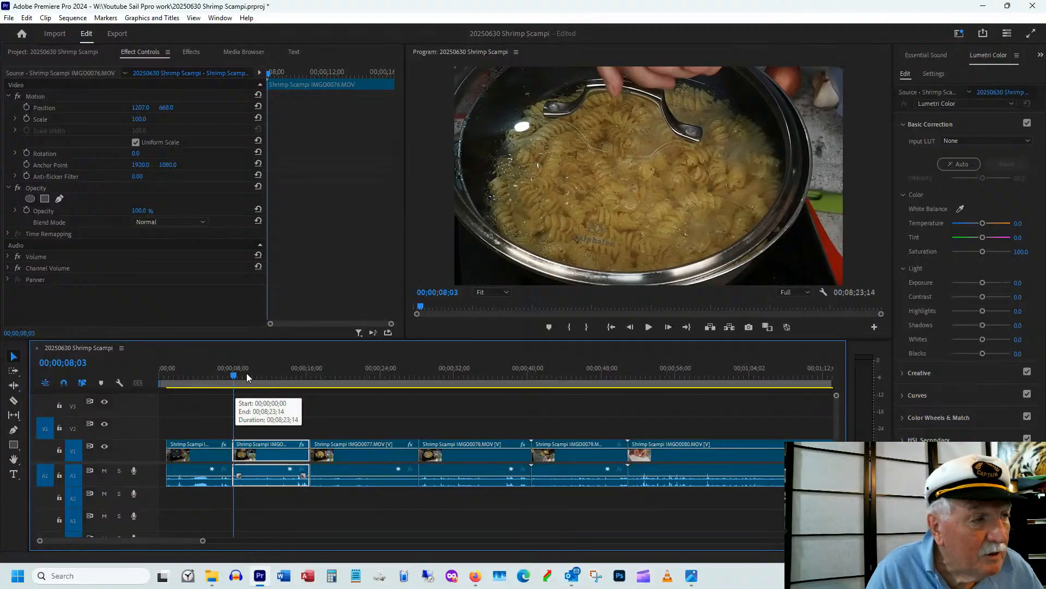
pyautogui.click(249, 375)
pyautogui.moveTo(251, 374); pyautogui.dragTo(289, 375)
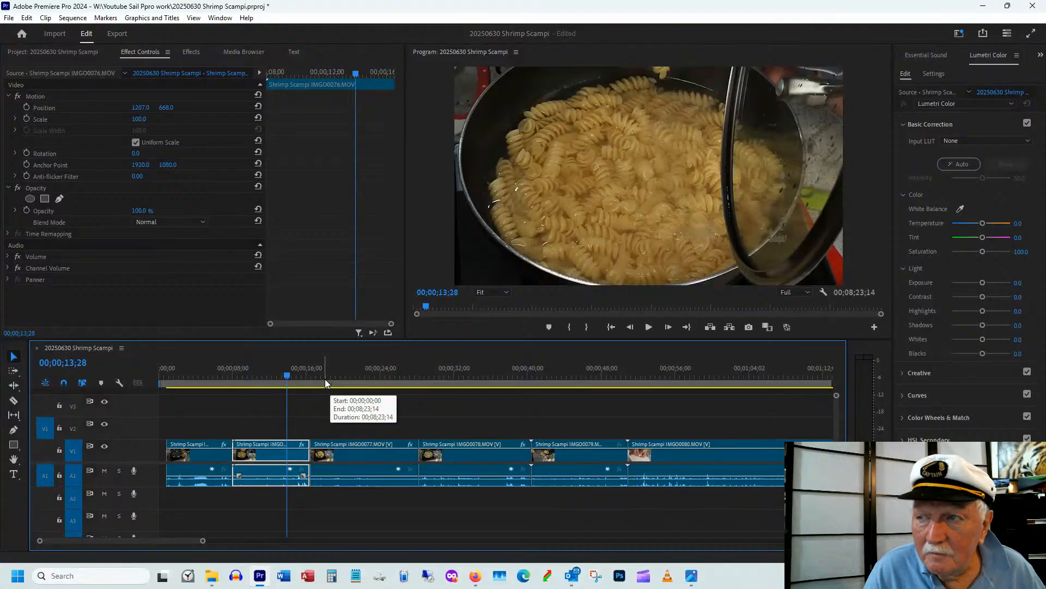
pyautogui.click(295, 378)
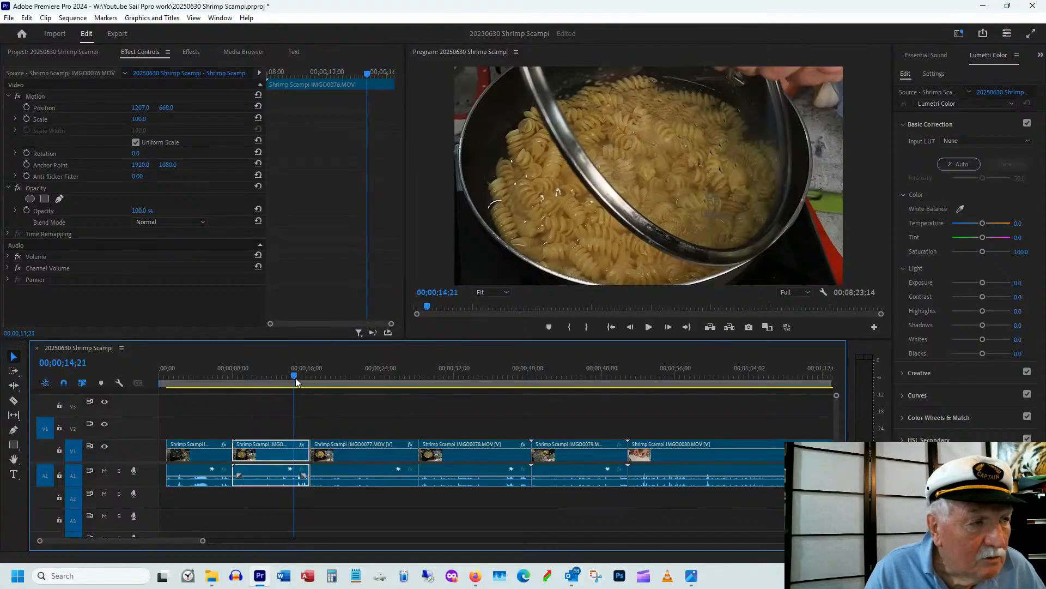
# - Trim the end of clip IMGO0077 to 00;00;25;23 and ripple delete the gap before IMGO0078
pyautogui.moveTo(296, 377); pyautogui.dragTo(396, 376)
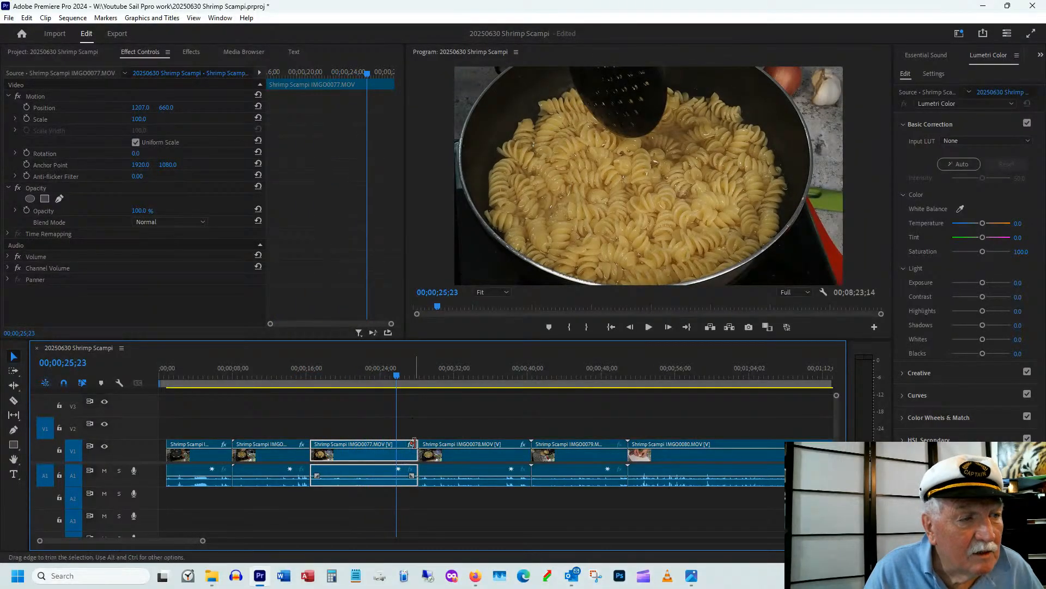
pyautogui.moveTo(414, 443); pyautogui.dragTo(396, 444)
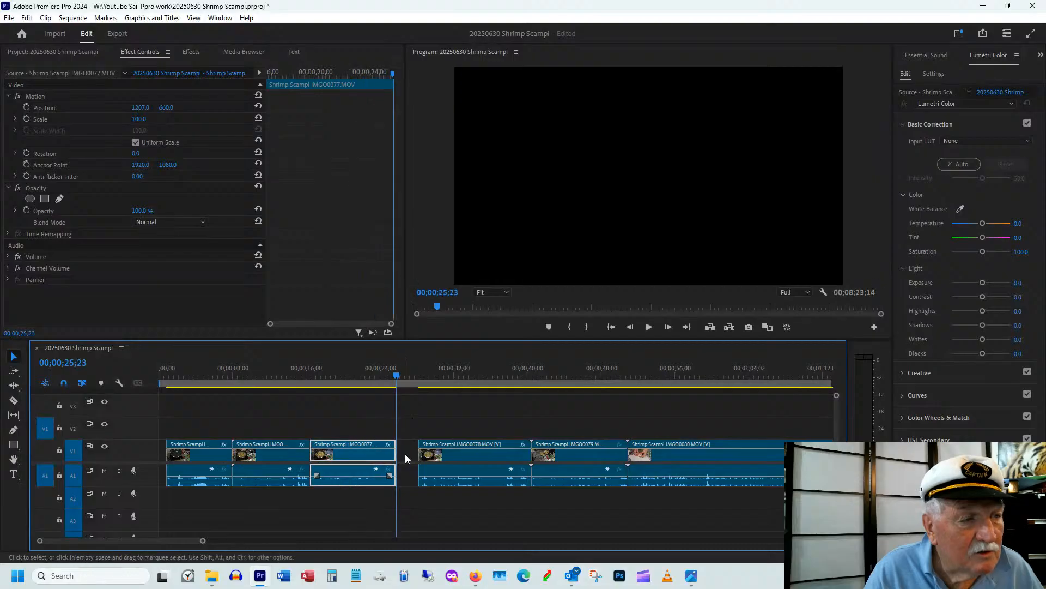
pyautogui.rightClick(405, 453)
pyautogui.click(414, 463)
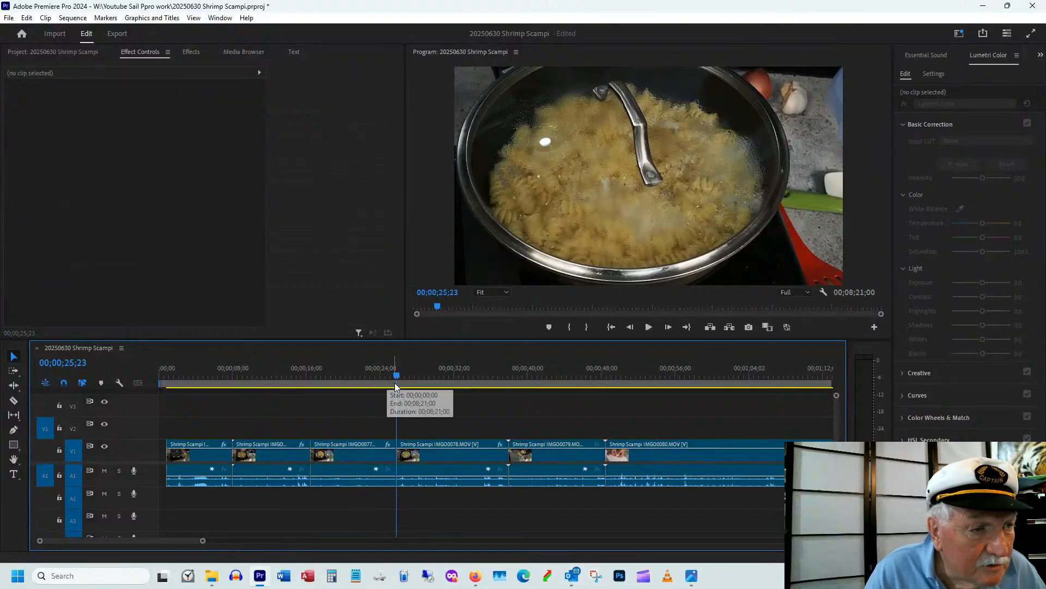
# - Trim the end of clip IMGO0078 to 00;00;36;05 and ripple delete the gap before IMGO0079
pyautogui.moveTo(397, 376); pyautogui.dragTo(492, 369)
pyautogui.moveTo(504, 441); pyautogui.dragTo(492, 449)
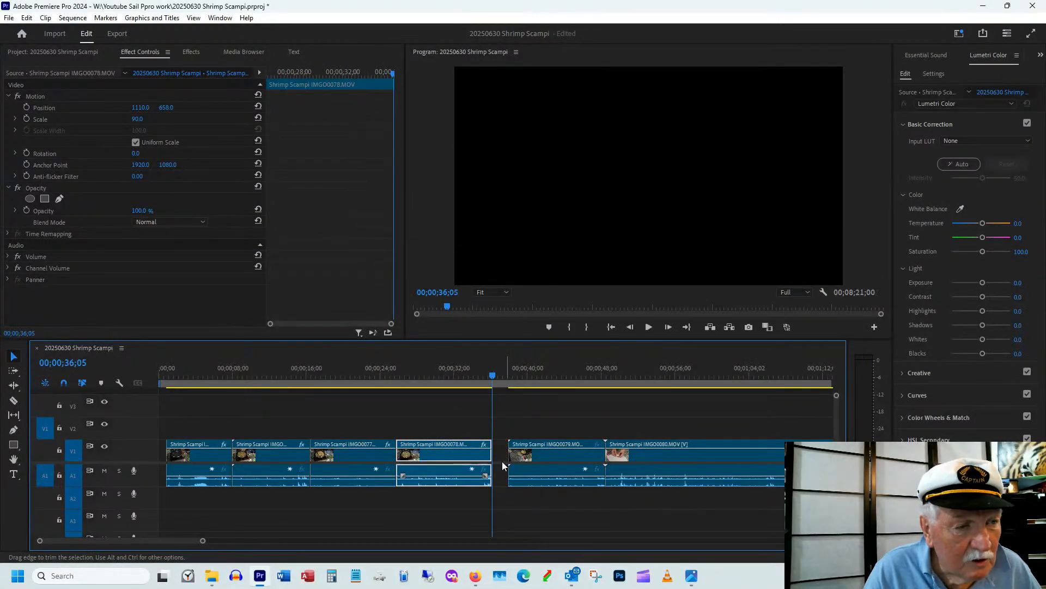
pyautogui.rightClick(502, 455)
pyautogui.click(508, 460)
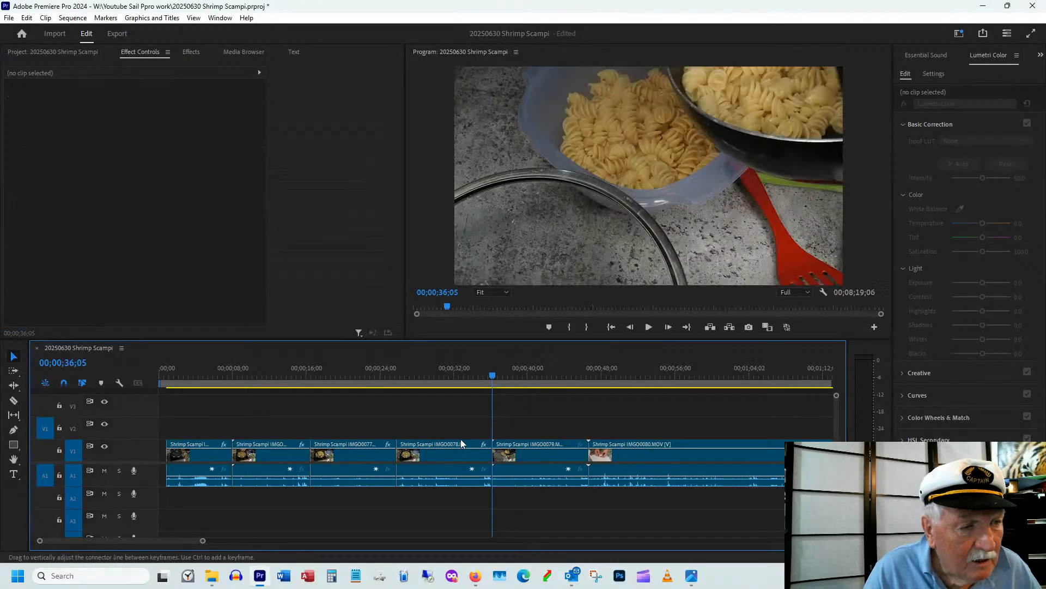
# - Trim the start of clip IMGO0079 to 00;00;36;16 and ripple delete the small gap after IMGO0078
pyautogui.moveTo(394, 375); pyautogui.dragTo(443, 370)
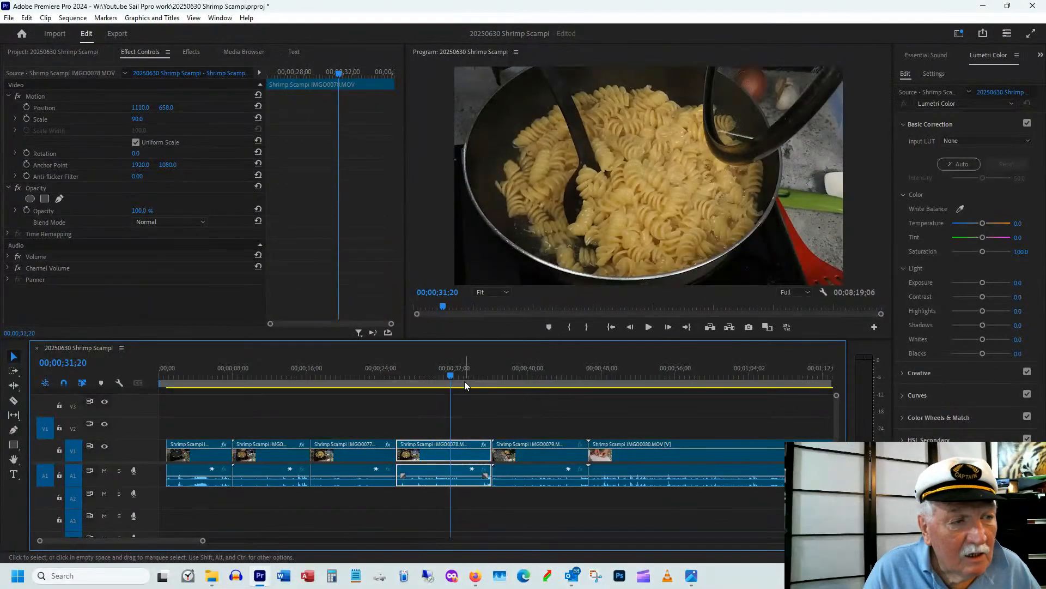
pyautogui.moveTo(469, 375); pyautogui.dragTo(509, 375)
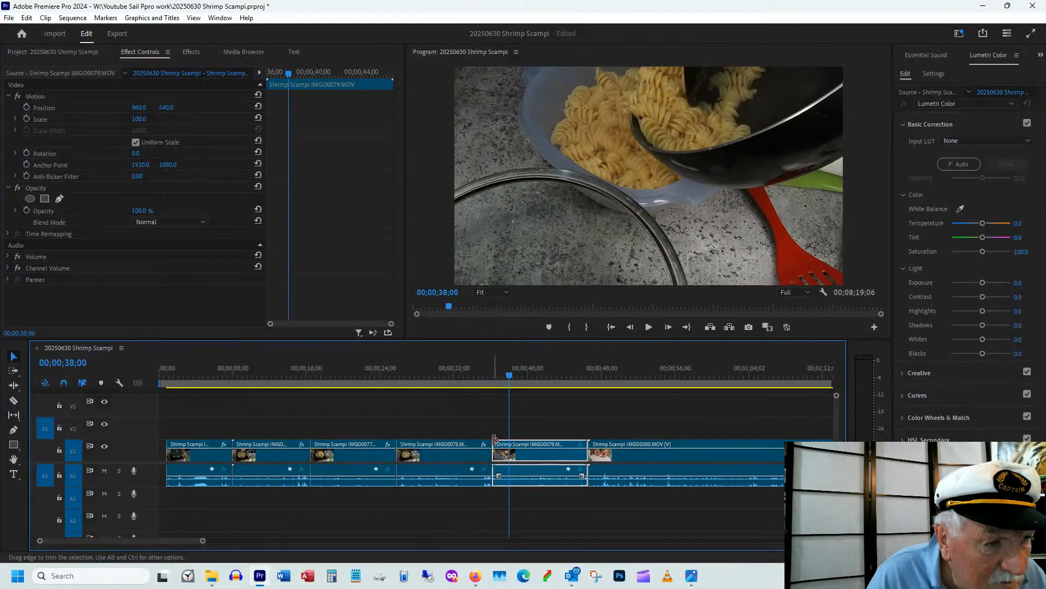
pyautogui.click(495, 369)
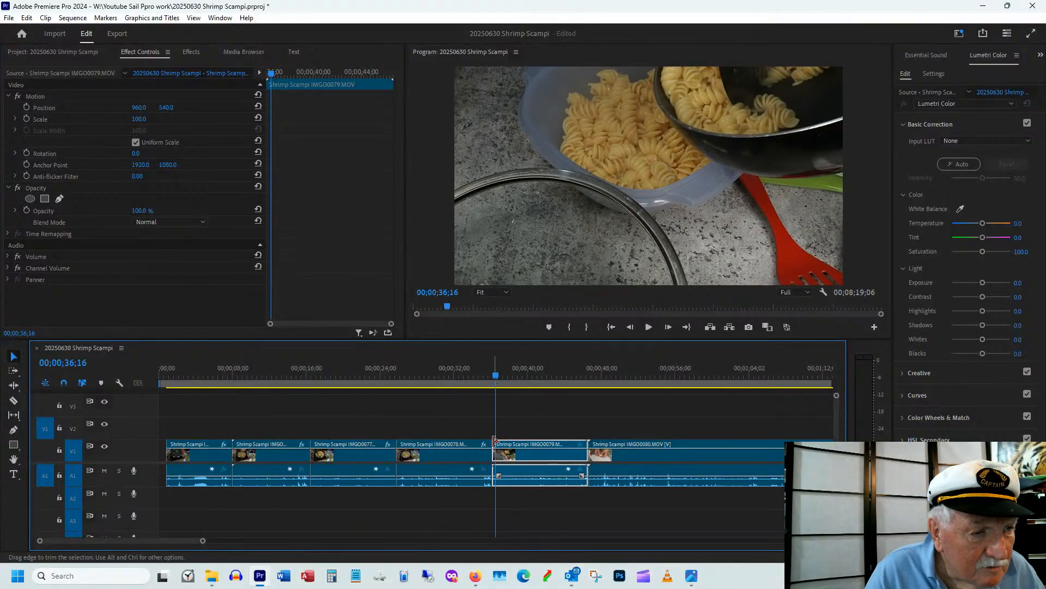
pyautogui.moveTo(494, 442); pyautogui.dragTo(494, 452)
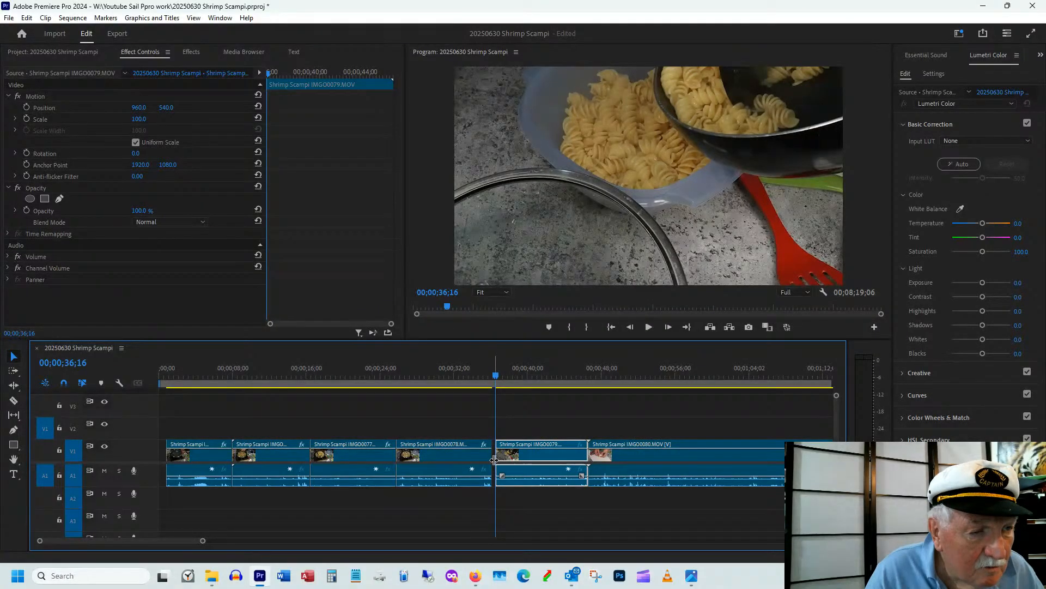
pyautogui.press('=')
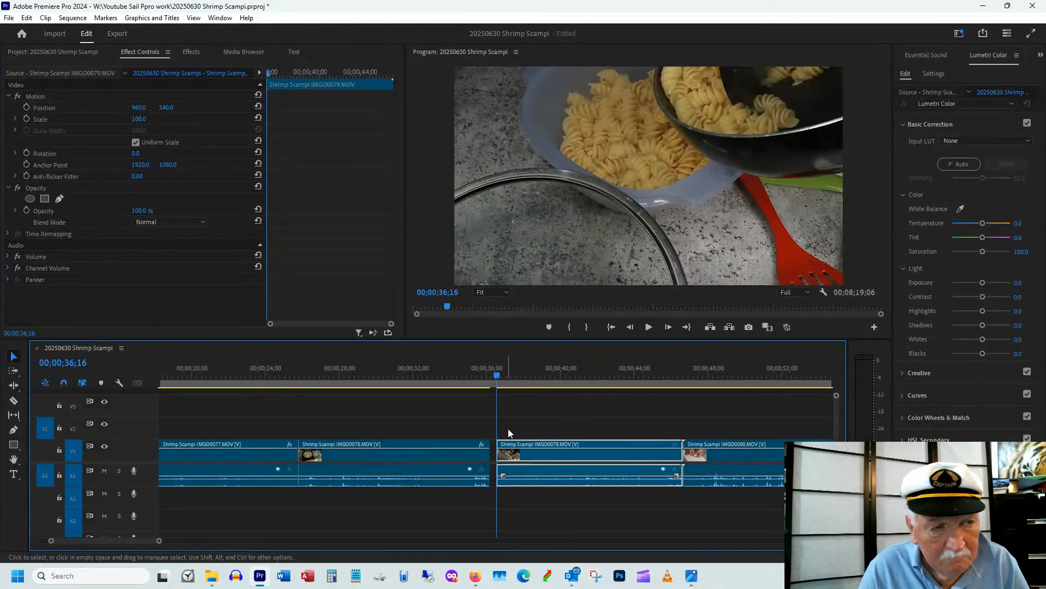
pyautogui.rightClick(493, 456)
pyautogui.click(532, 463)
# - Play the cut from IMGO0078 to IMGO0079 and shift IMGO0079 down in the frame with vertical position 752
pyautogui.click(474, 371)
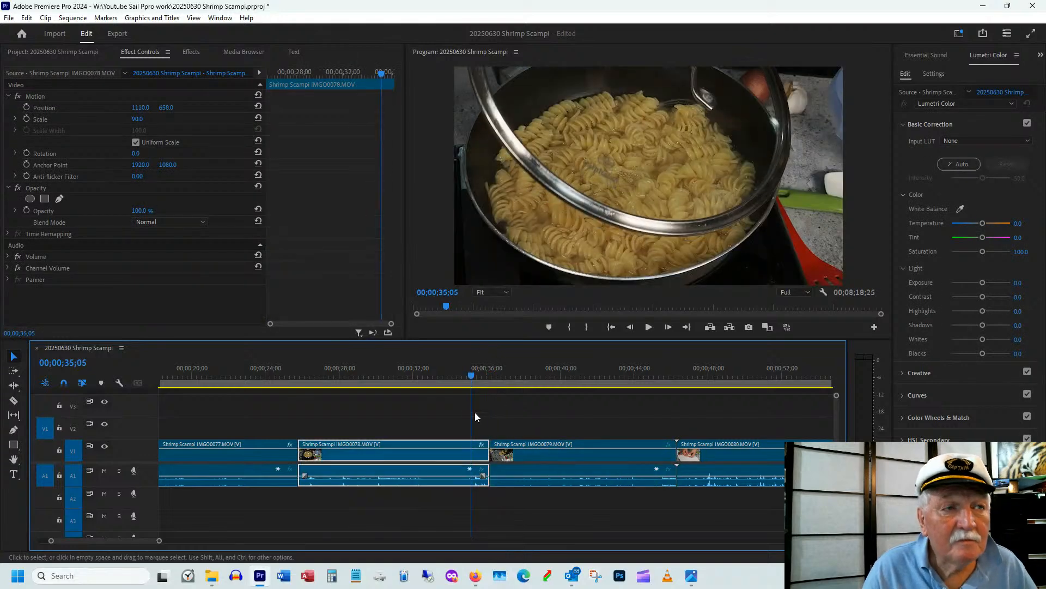
pyautogui.press('space')
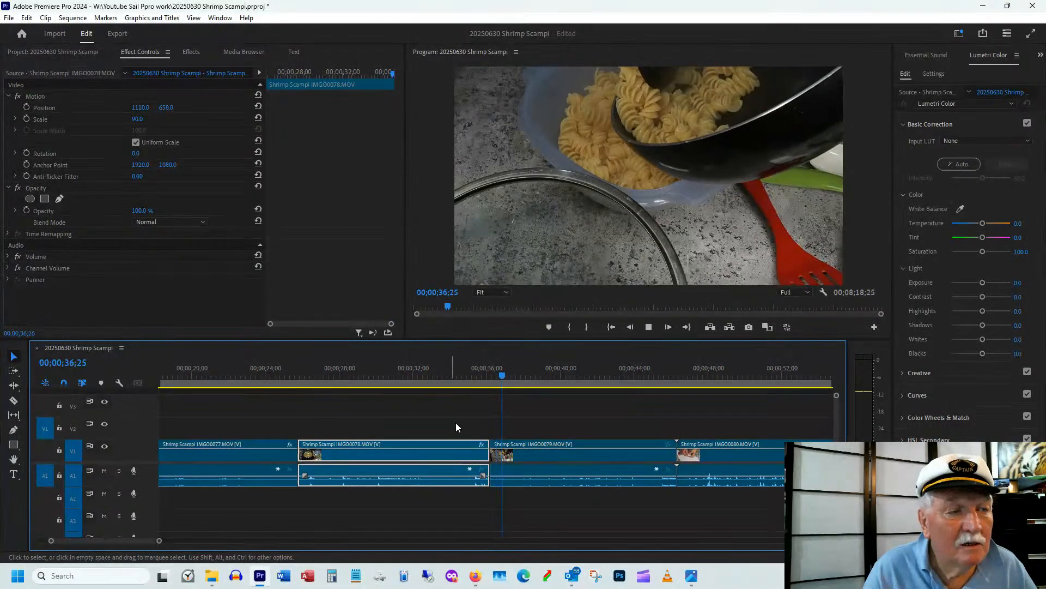
pyautogui.click(508, 452)
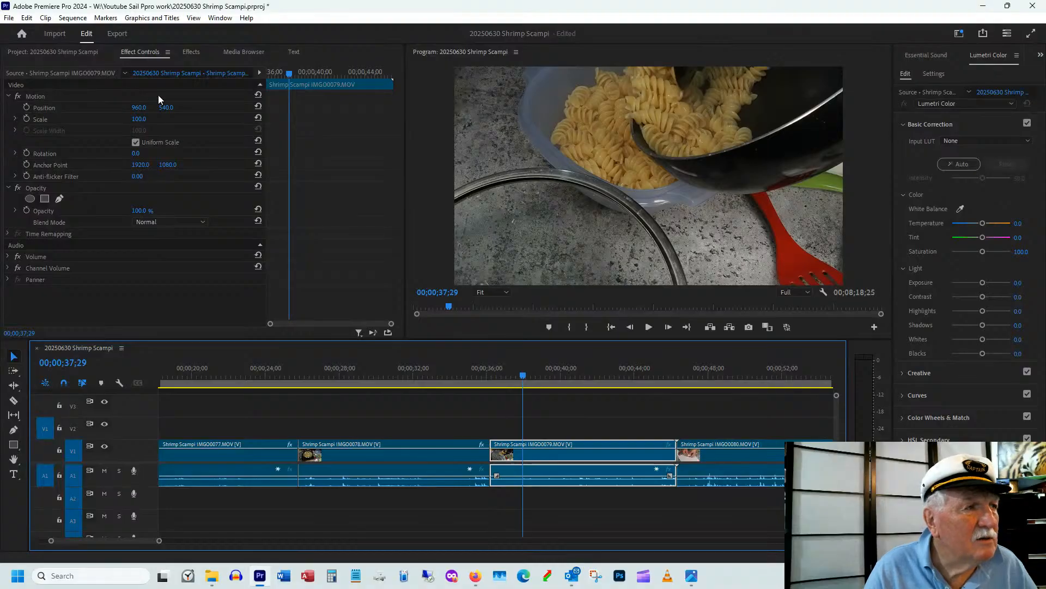
pyautogui.moveTo(167, 106)
pyautogui.mouseDown()
pyautogui.moveTo(332, 116)
pyautogui.moveTo(293, 126)
pyautogui.moveTo(169, 109)
pyautogui.mouseUp()
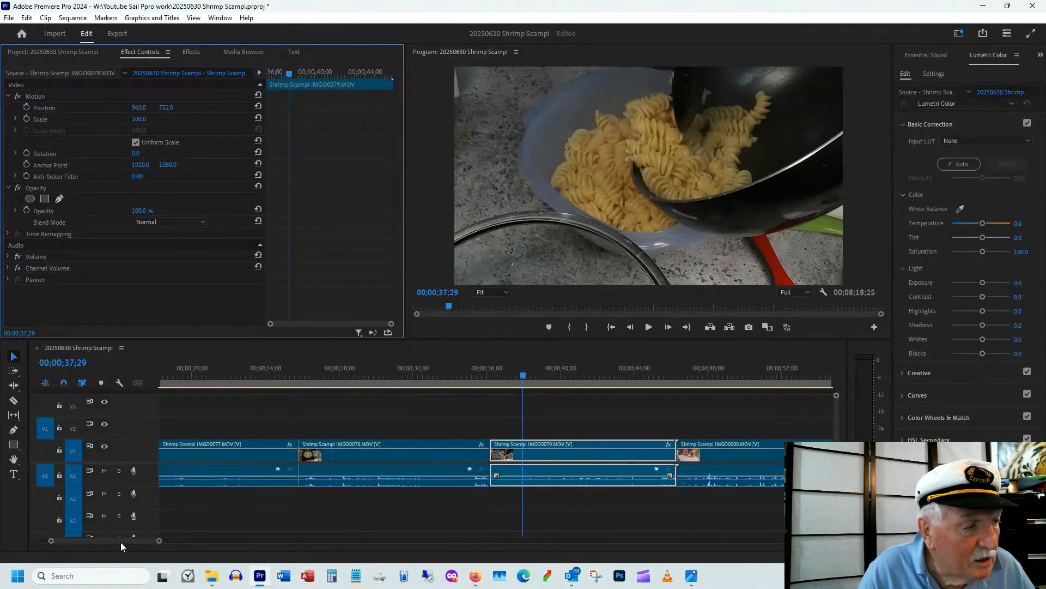
# - Trim the end of clip IMGO0079 to 00;00;43;25, ripple delete the gap before IMGO0080, and save the project
pyautogui.moveTo(125, 540); pyautogui.dragTo(143, 541)
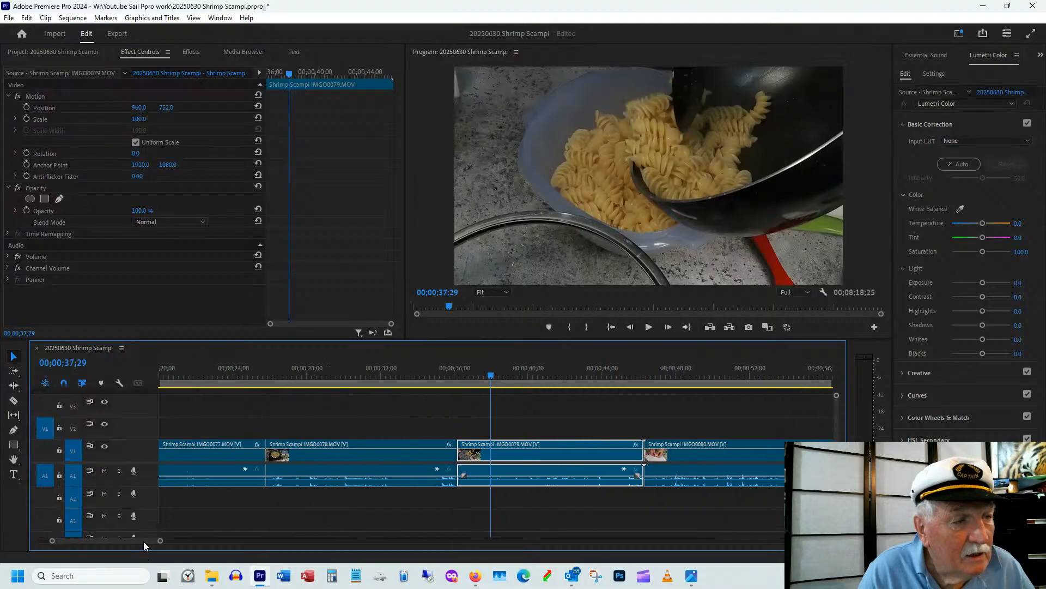
pyautogui.moveTo(518, 375); pyautogui.dragTo(600, 374)
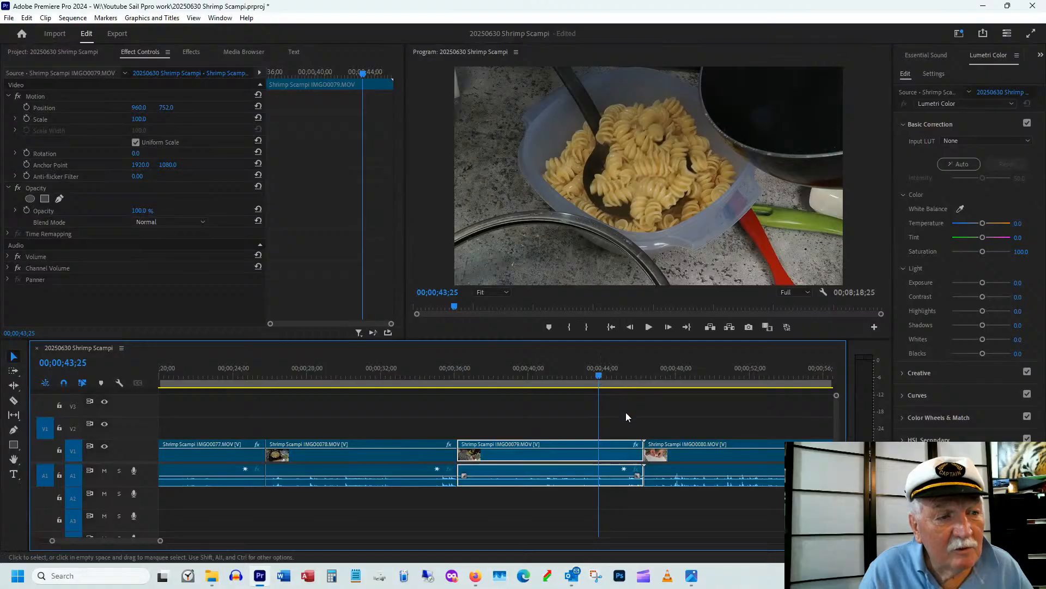
pyautogui.moveTo(641, 450); pyautogui.dragTo(599, 460)
pyautogui.rightClick(611, 452)
pyautogui.click(654, 459)
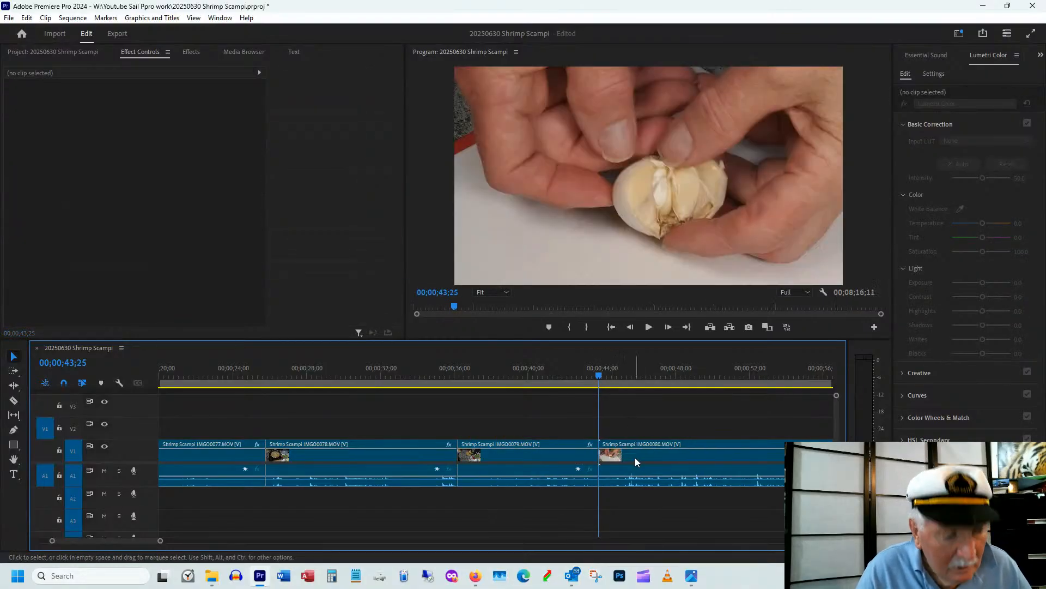
pyautogui.hotkey('ctrl', 's')
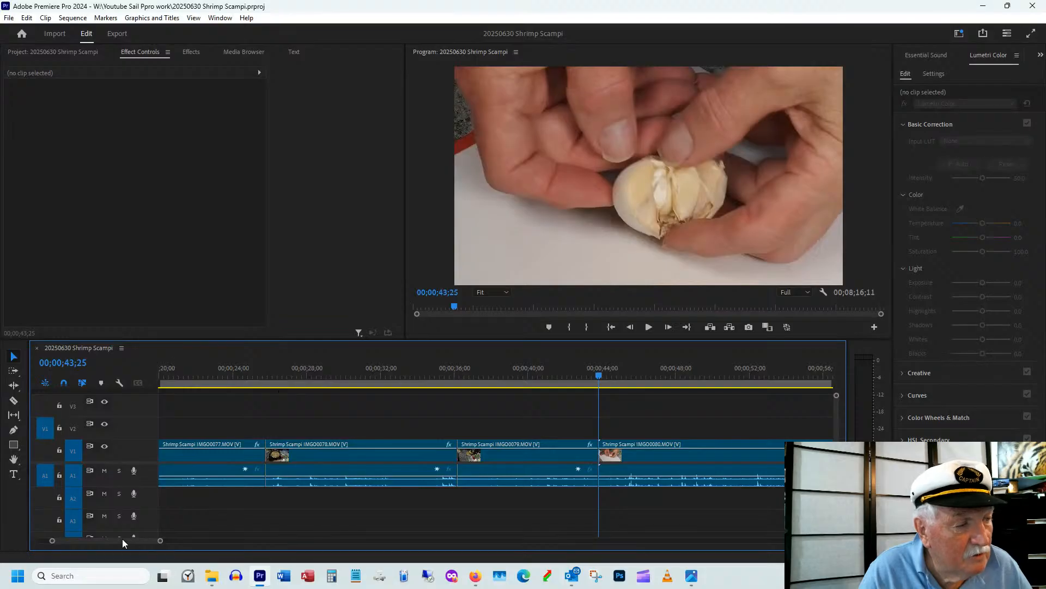
# - Look through the garlic and shallot preparation footage in clips IMGO0080, IMGO0081 and IMGO0082
pyautogui.scroll(-5, 122, 538)
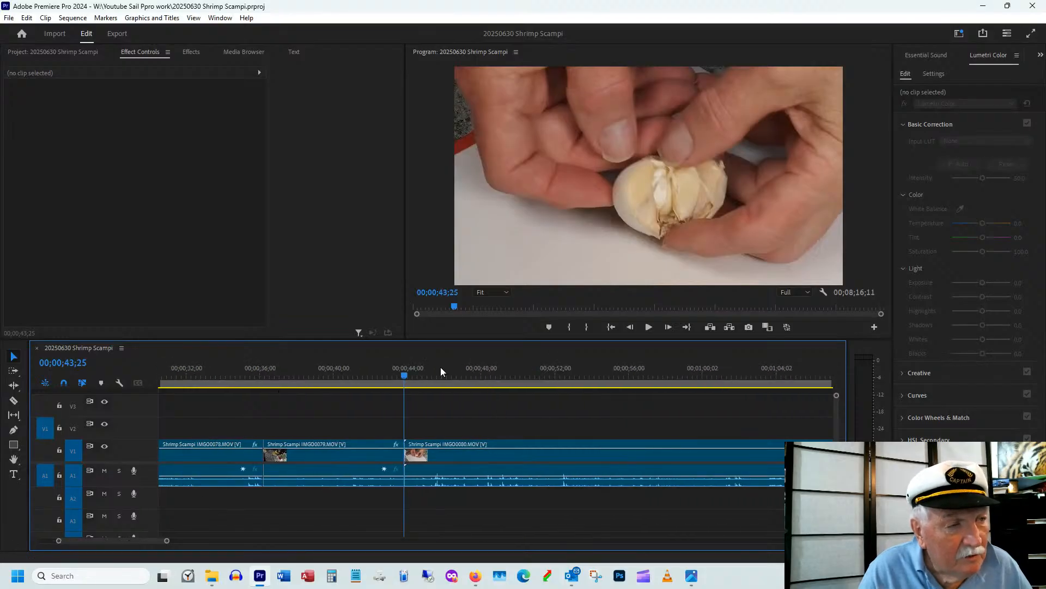
pyautogui.click(428, 373)
pyautogui.press('-')
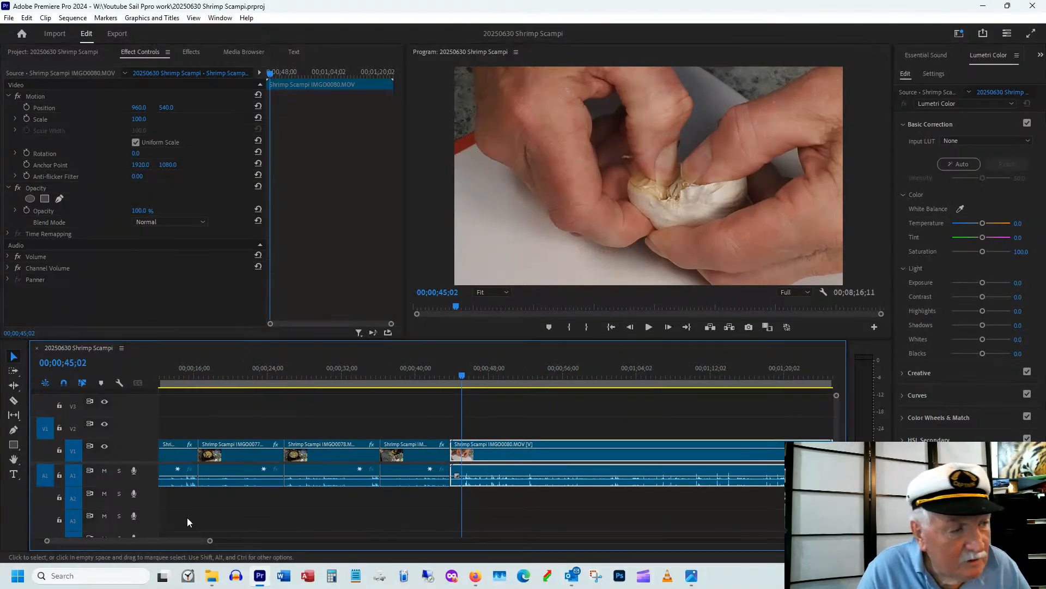
pyautogui.scroll(-8, 163, 542)
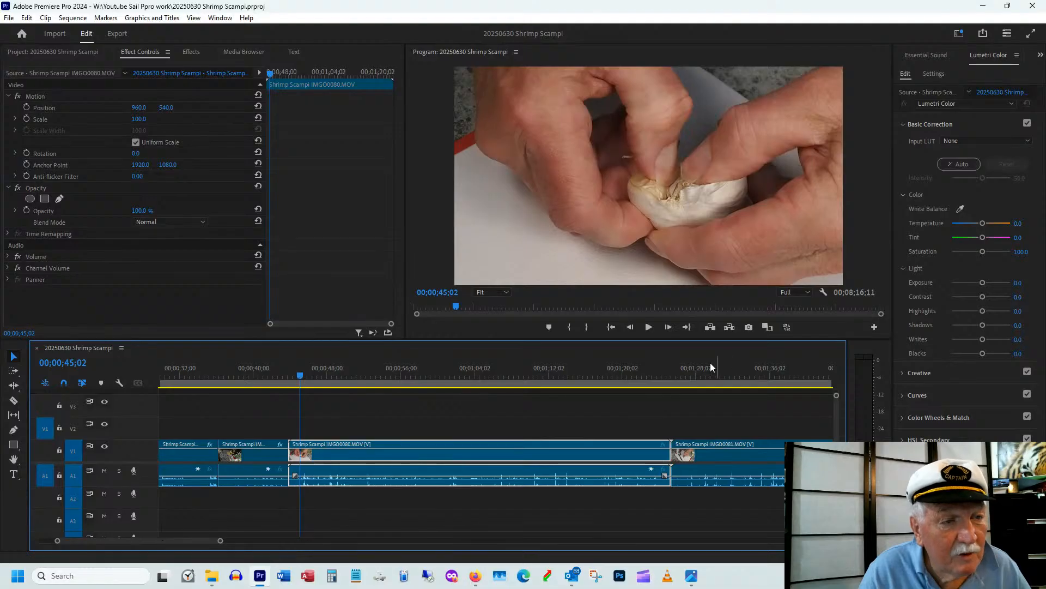
pyautogui.moveTo(711, 367); pyautogui.dragTo(690, 368)
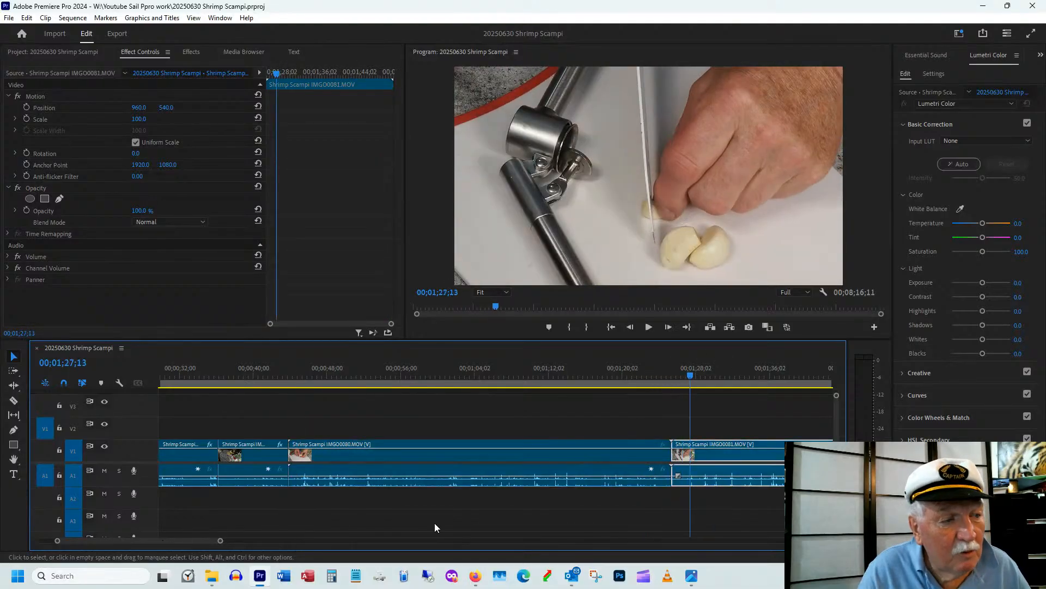
pyautogui.moveTo(198, 540); pyautogui.dragTo(234, 540)
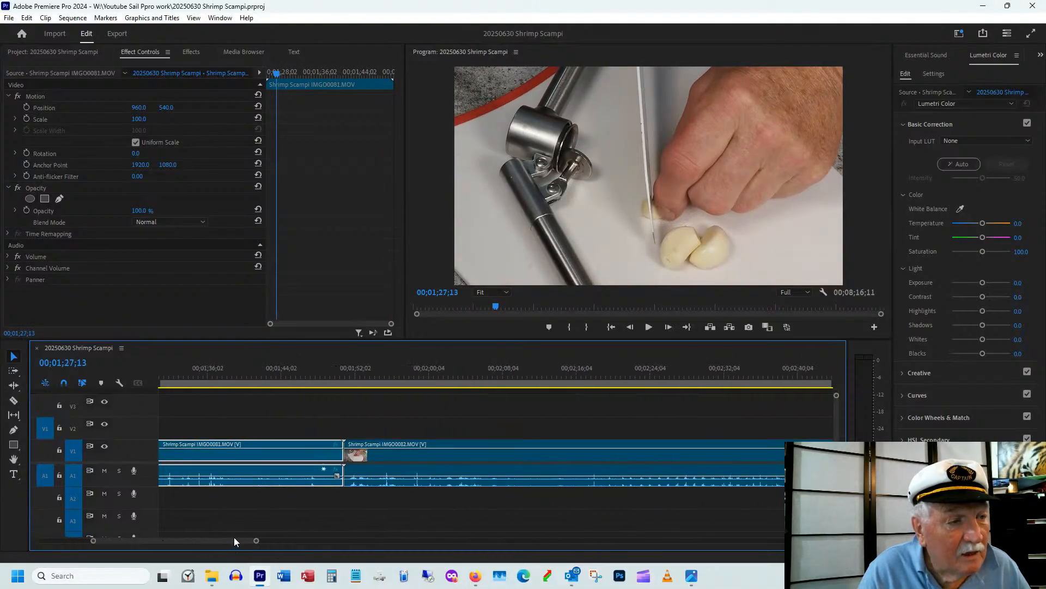
pyautogui.click(415, 371)
pyautogui.moveTo(421, 370); pyautogui.dragTo(685, 364)
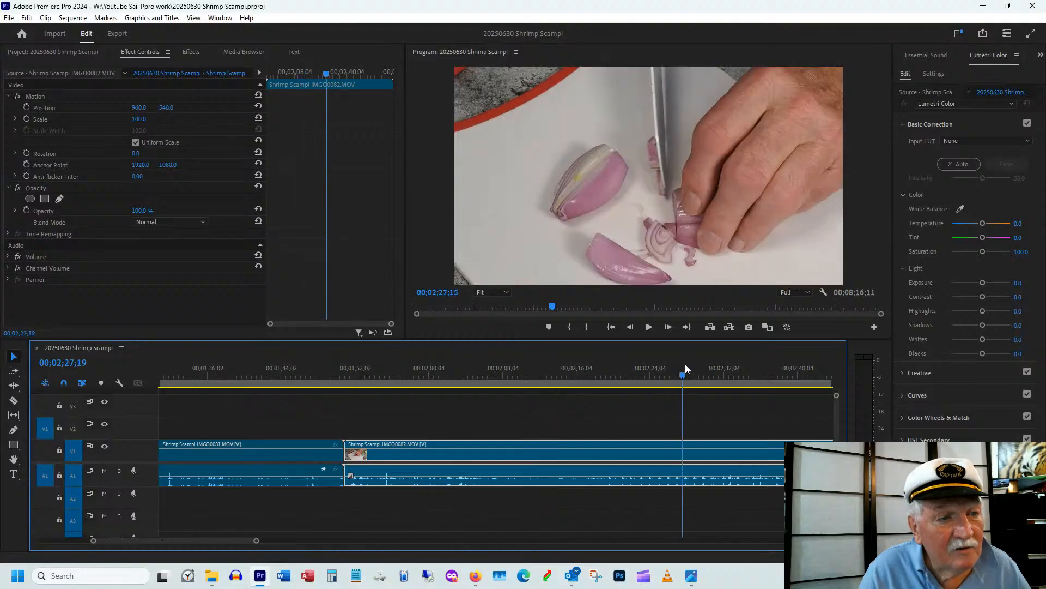
# - Skim the shrimp cooking footage in clips IMGO0083 to IMGO0085 and return to clip IMGO0079
pyautogui.press('-')
pyautogui.press('-')
pyautogui.press('-')
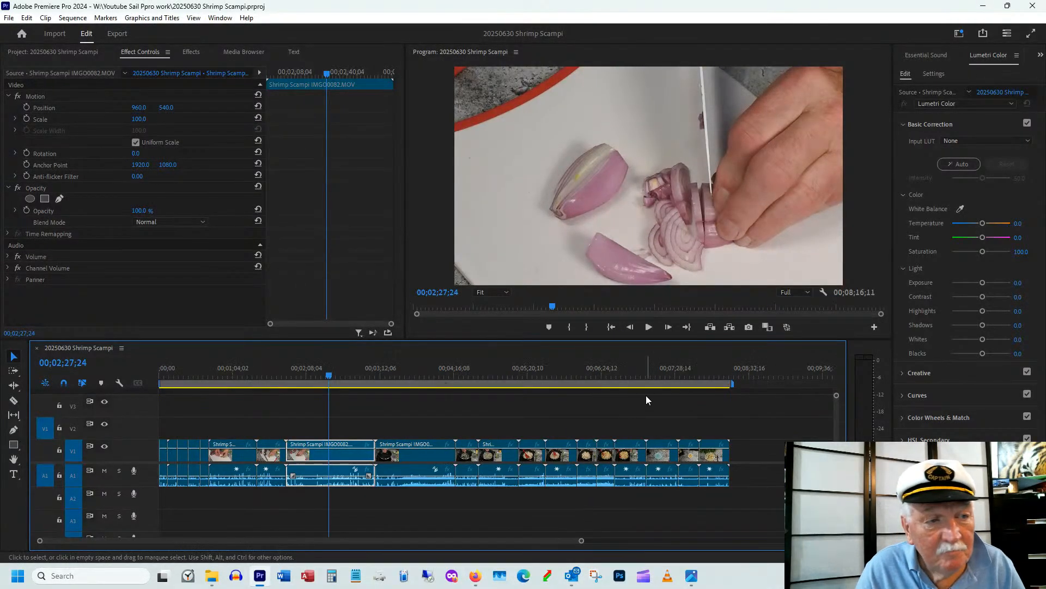
pyautogui.click(404, 369)
pyautogui.moveTo(404, 368); pyautogui.dragTo(507, 369)
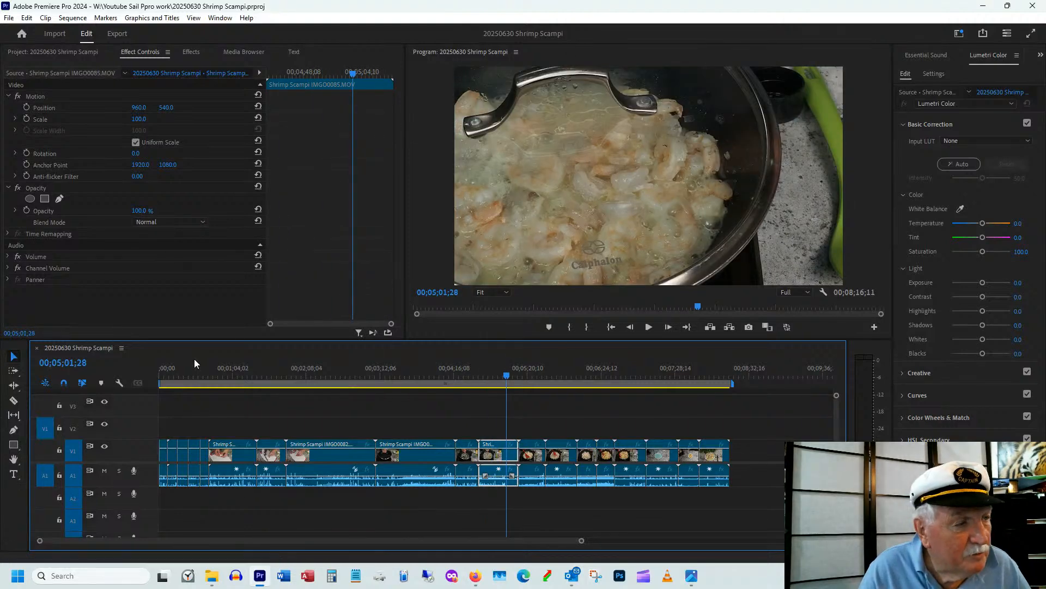
pyautogui.click(200, 374)
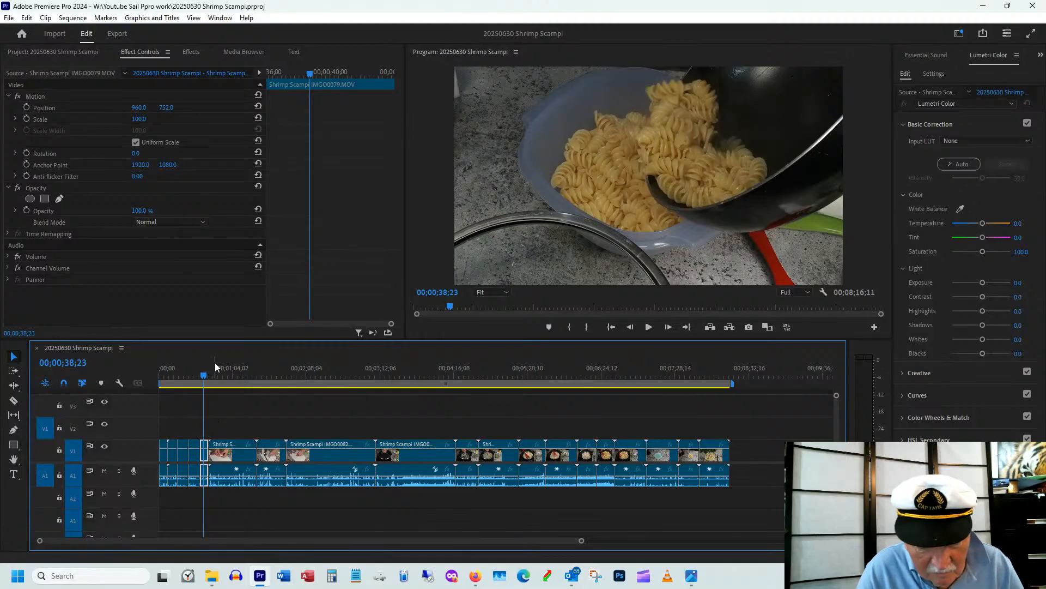
# - Trim the start of clip IMGO0080 to 00;00;45;22 and ripple delete the gap after IMGO0079
pyautogui.press('=')
pyautogui.click(296, 368)
pyautogui.moveTo(296, 364); pyautogui.dragTo(361, 400)
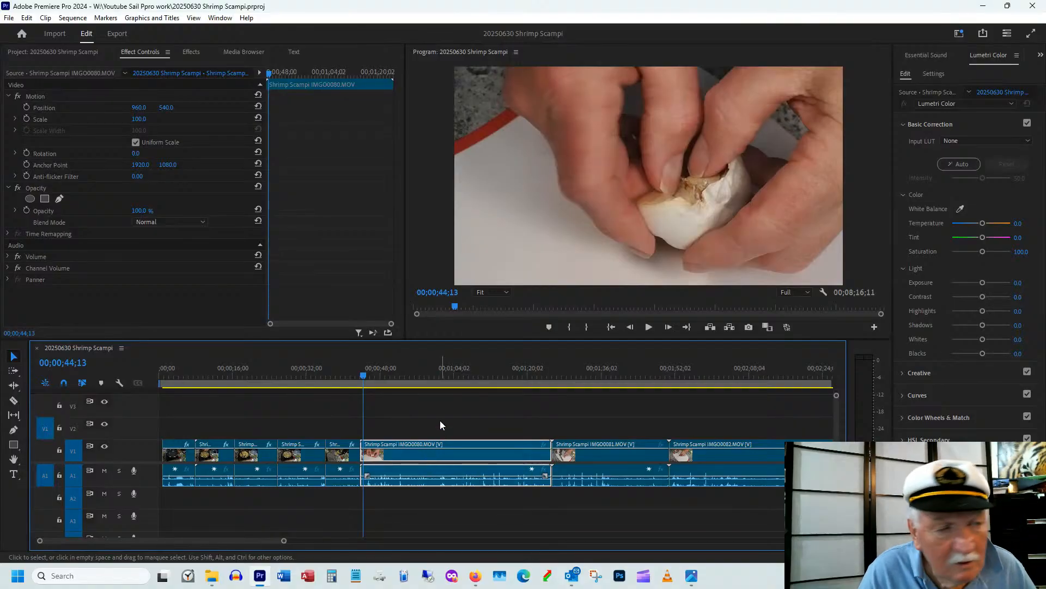
pyautogui.click(365, 374)
pyautogui.moveTo(366, 373); pyautogui.dragTo(371, 369)
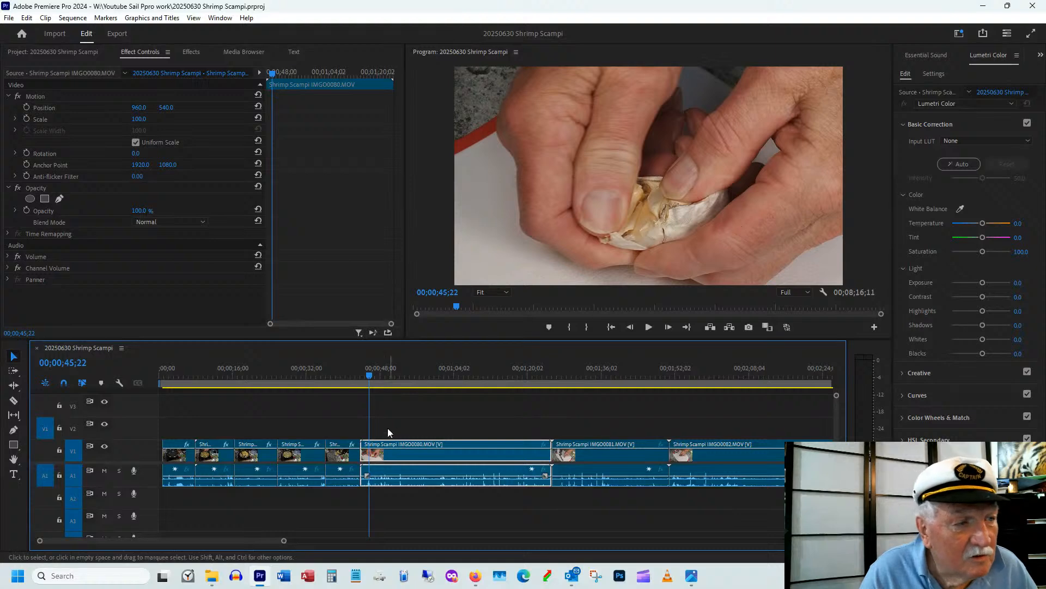
pyautogui.moveTo(363, 440); pyautogui.dragTo(369, 439)
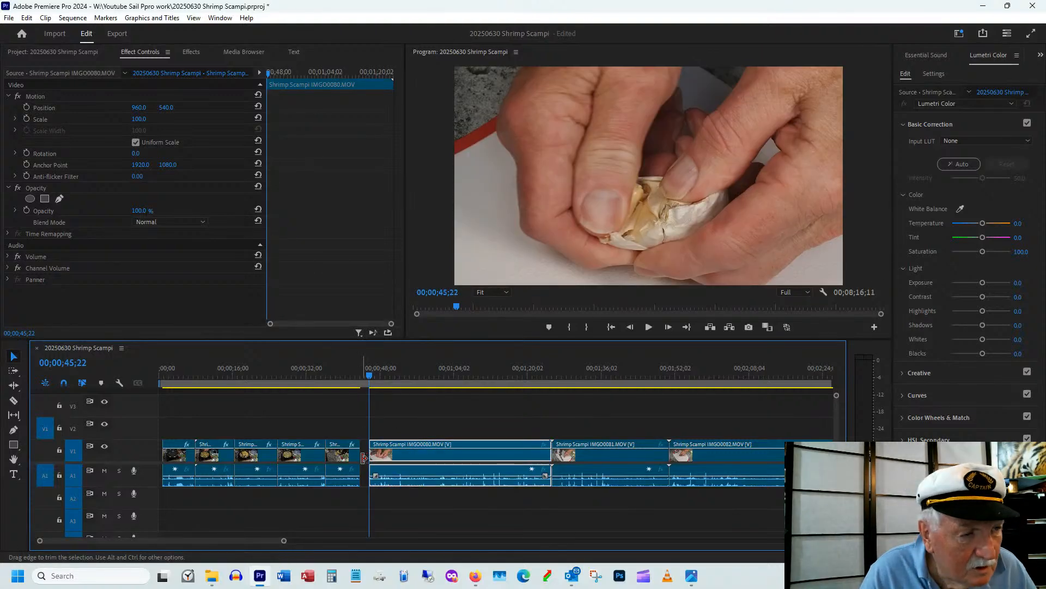
pyautogui.click(364, 455)
pyautogui.rightClick(365, 455)
pyautogui.click(403, 462)
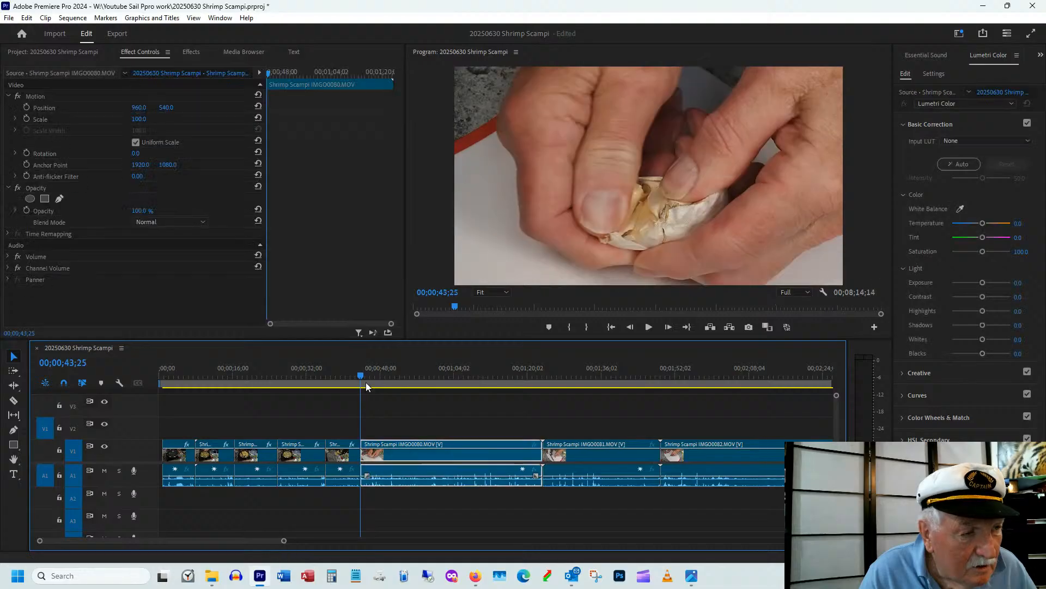
# - Find the point in IMGO0080 where the garlic cloves are separated and split the clip at 00;00;49;01
pyautogui.click(365, 372)
pyautogui.moveTo(364, 372); pyautogui.dragTo(384, 396)
pyautogui.press('c')
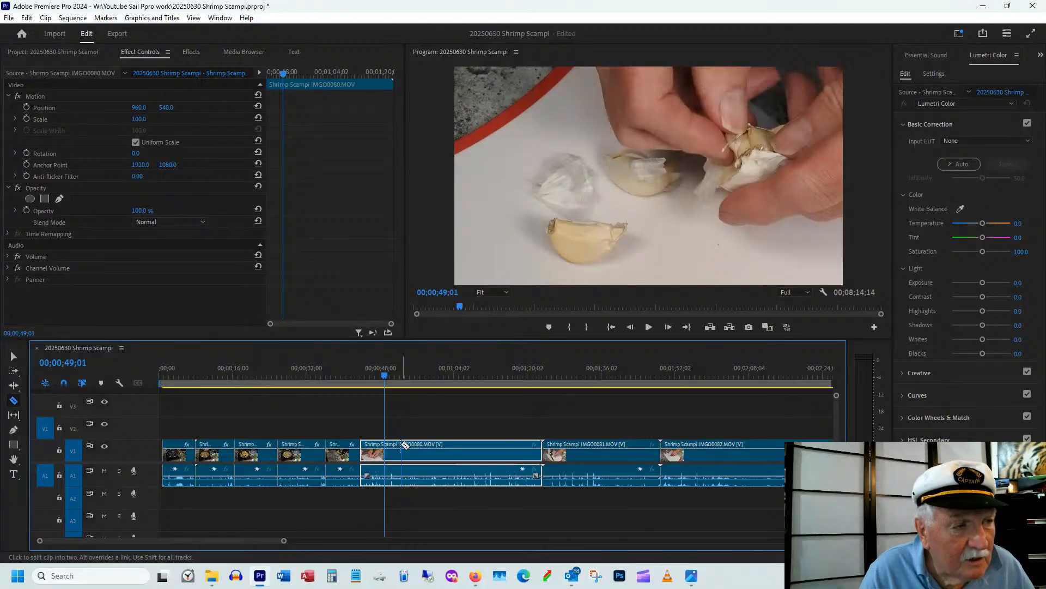
pyautogui.click(388, 450)
pyautogui.press('v')
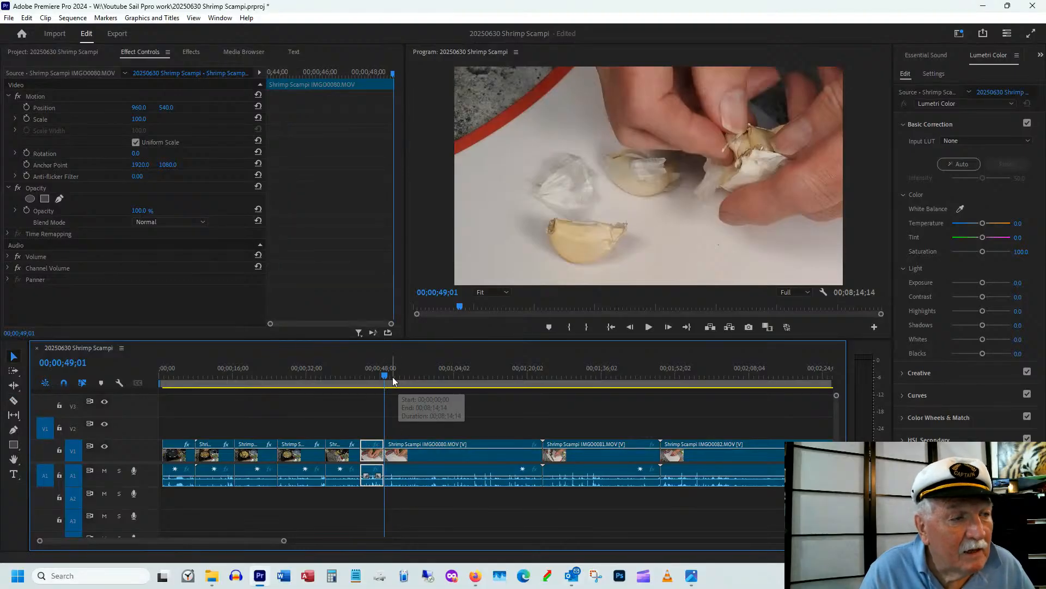
# - Trim the start of the second IMGO0080 piece to 00;00;59;10, slide it against the first piece and play the result
pyautogui.moveTo(386, 375); pyautogui.dragTo(435, 368)
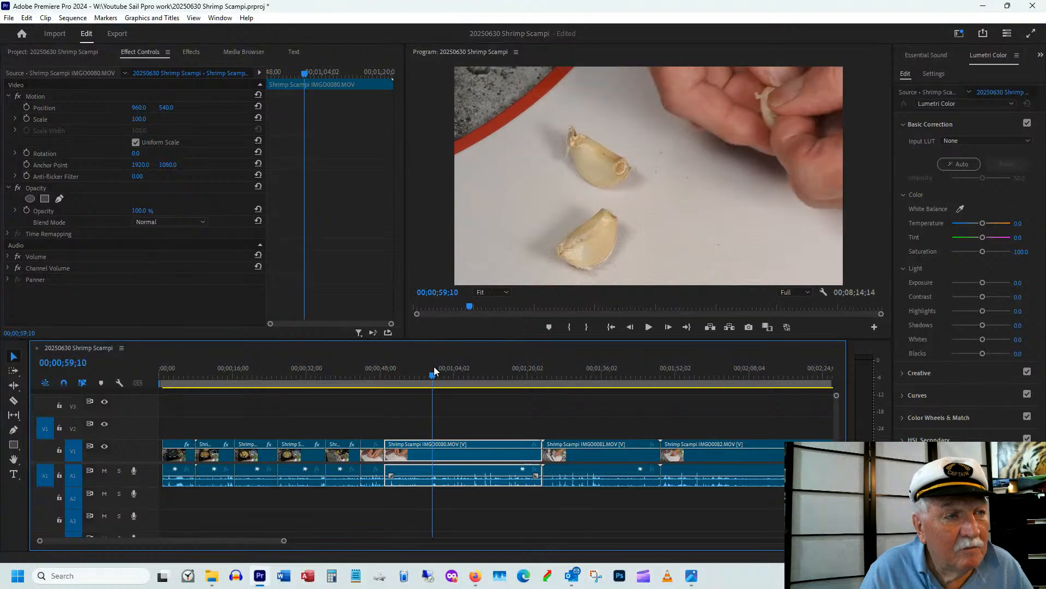
pyautogui.moveTo(387, 442); pyautogui.dragTo(431, 457)
pyautogui.click(374, 374)
pyautogui.press('space')
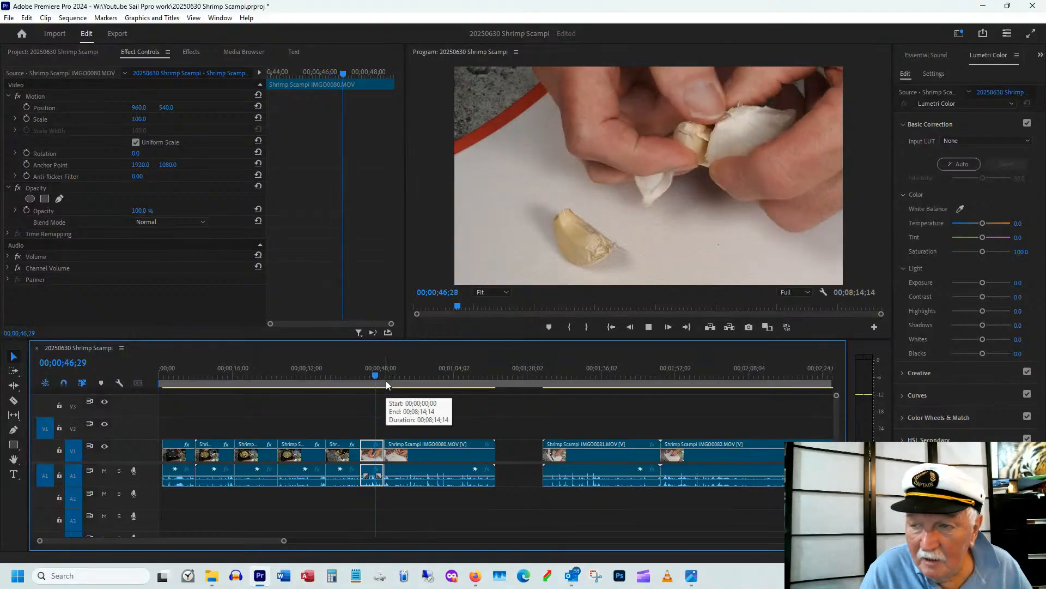
pyautogui.press('space')
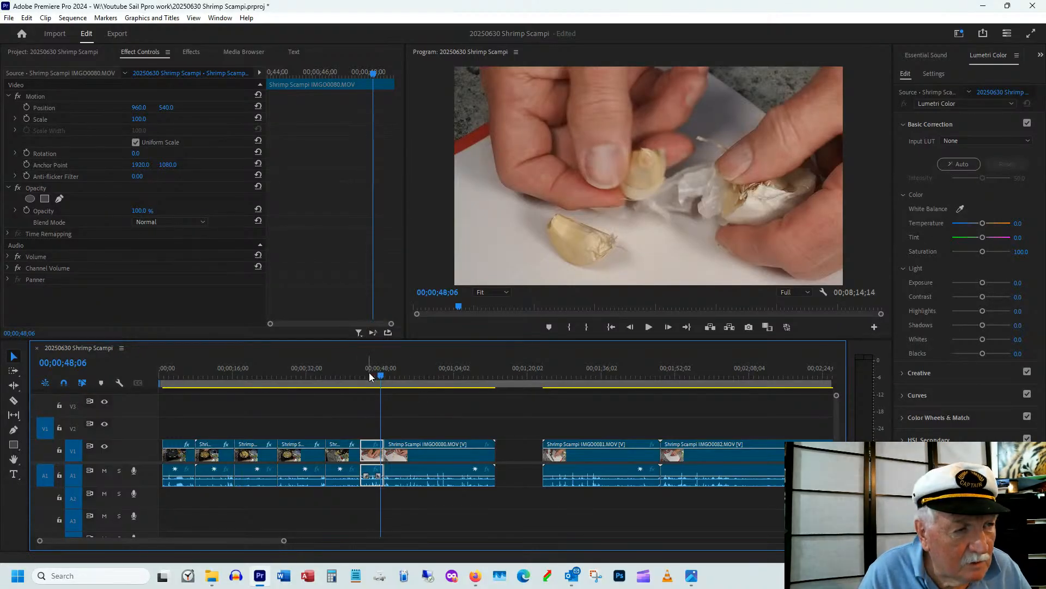
# - Trim the end of the second IMGO0080 piece to 00;00;59;13 and ripple delete the gap before IMGO0081
pyautogui.moveTo(361, 371); pyautogui.dragTo(428, 396)
pyautogui.click(555, 378)
pyautogui.moveTo(557, 380); pyautogui.dragTo(574, 375)
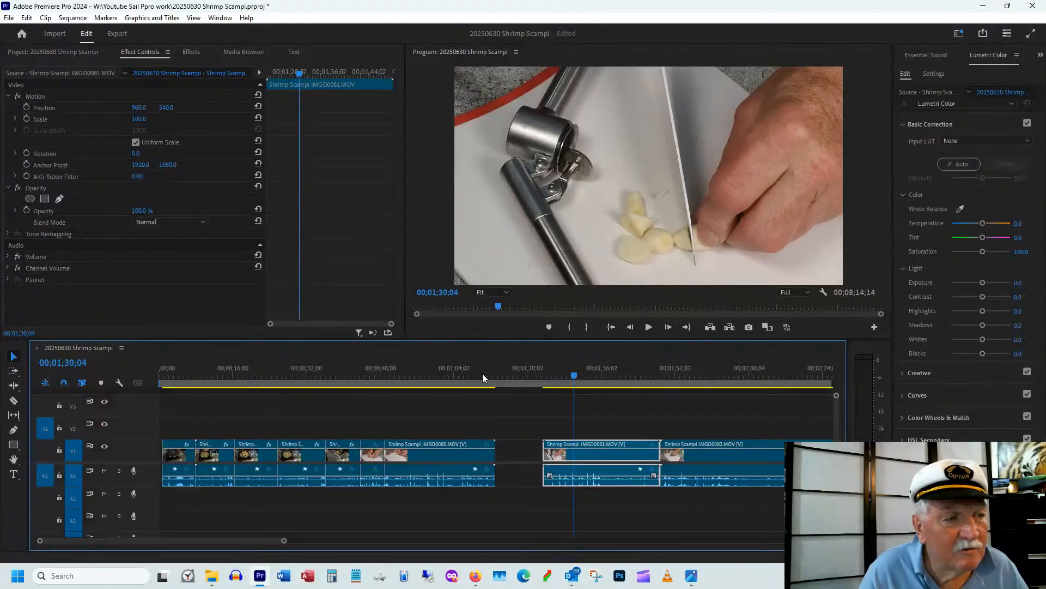
pyautogui.moveTo(390, 374); pyautogui.dragTo(434, 355)
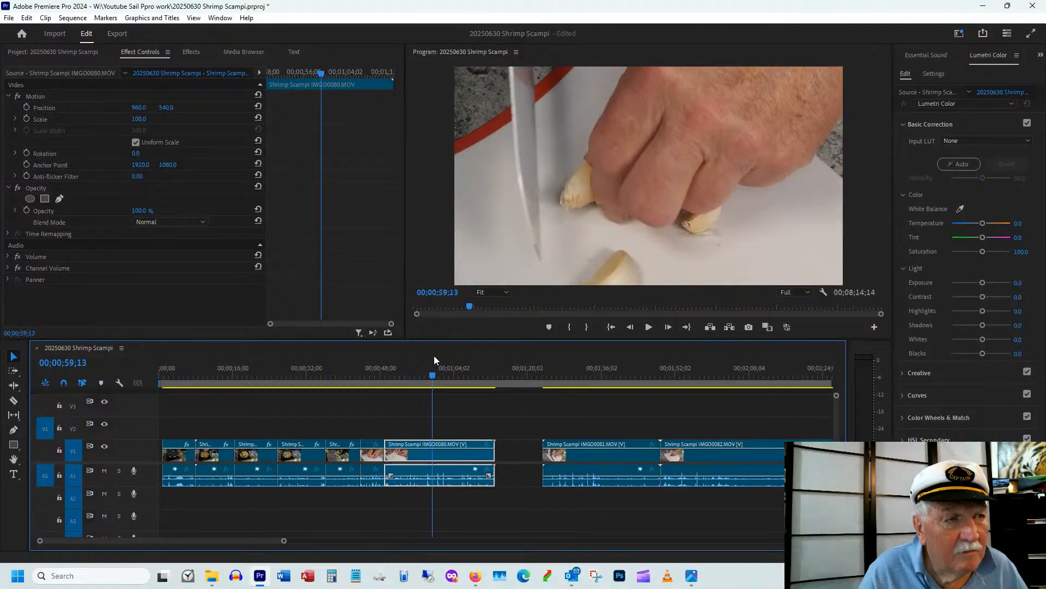
pyautogui.moveTo(493, 445); pyautogui.dragTo(432, 444)
pyautogui.click(480, 449)
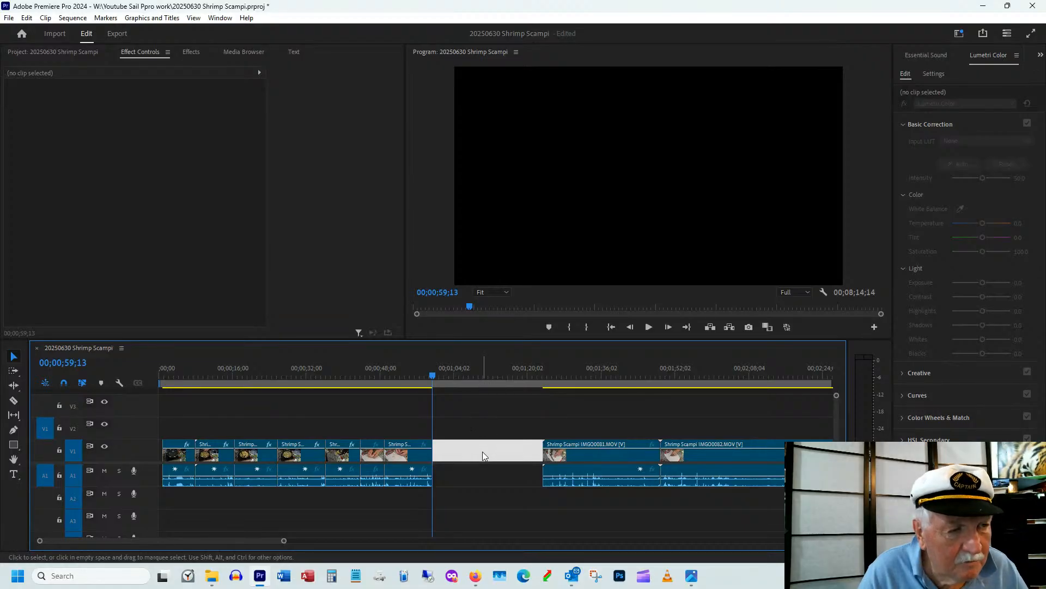
pyautogui.rightClick(466, 455)
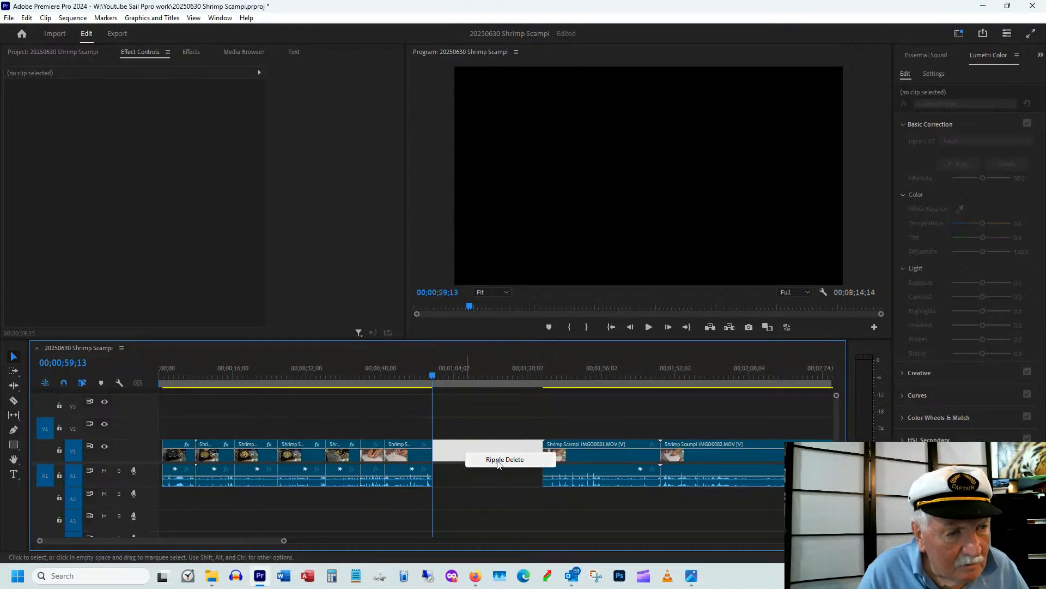
pyautogui.click(497, 461)
# - Trim the start of clip IMGO0081 to 00;01;00;03 and slide the clip back against IMGO0080
pyautogui.moveTo(432, 375); pyautogui.dragTo(437, 374)
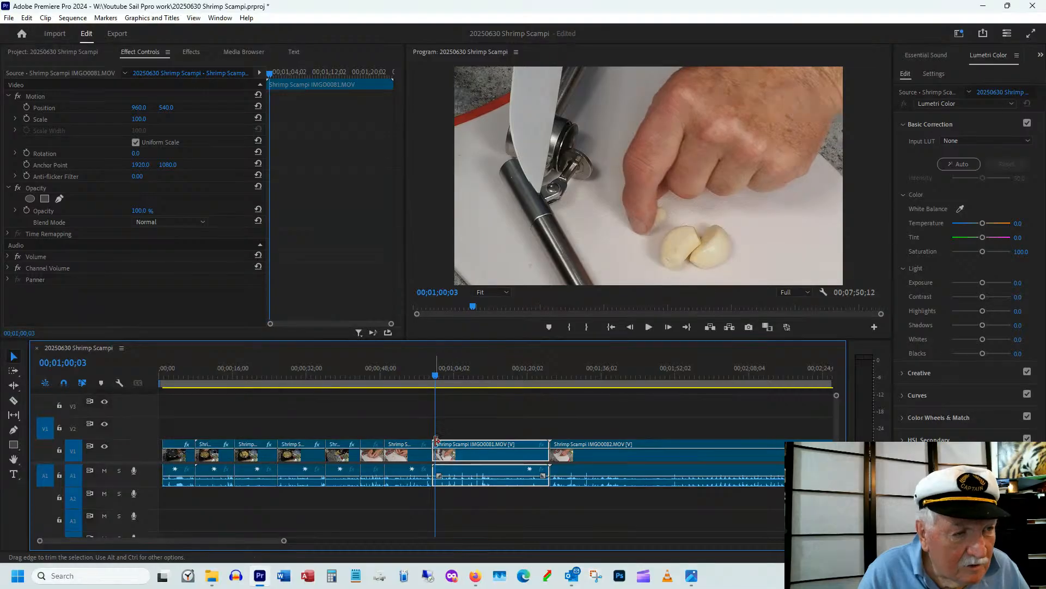
pyautogui.moveTo(436, 444); pyautogui.dragTo(437, 445)
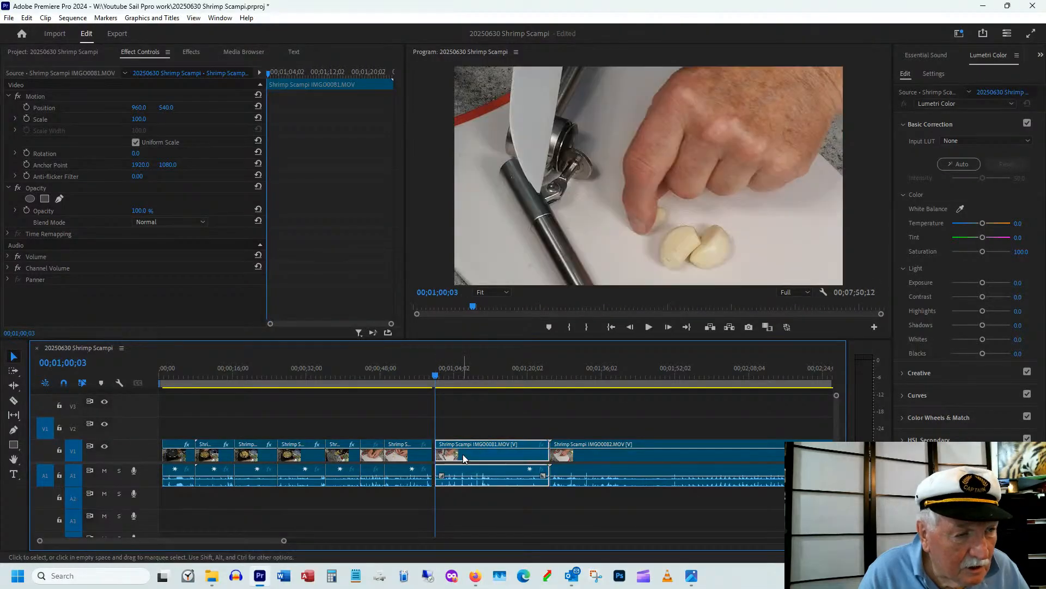
pyautogui.moveTo(434, 382); pyautogui.dragTo(425, 382)
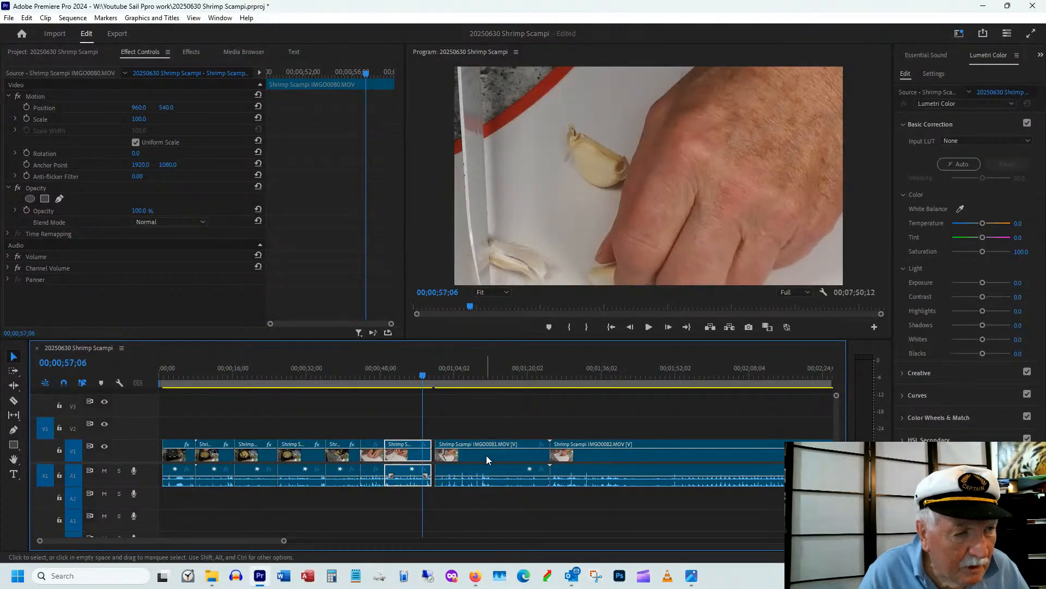
pyautogui.moveTo(486, 456); pyautogui.dragTo(483, 456)
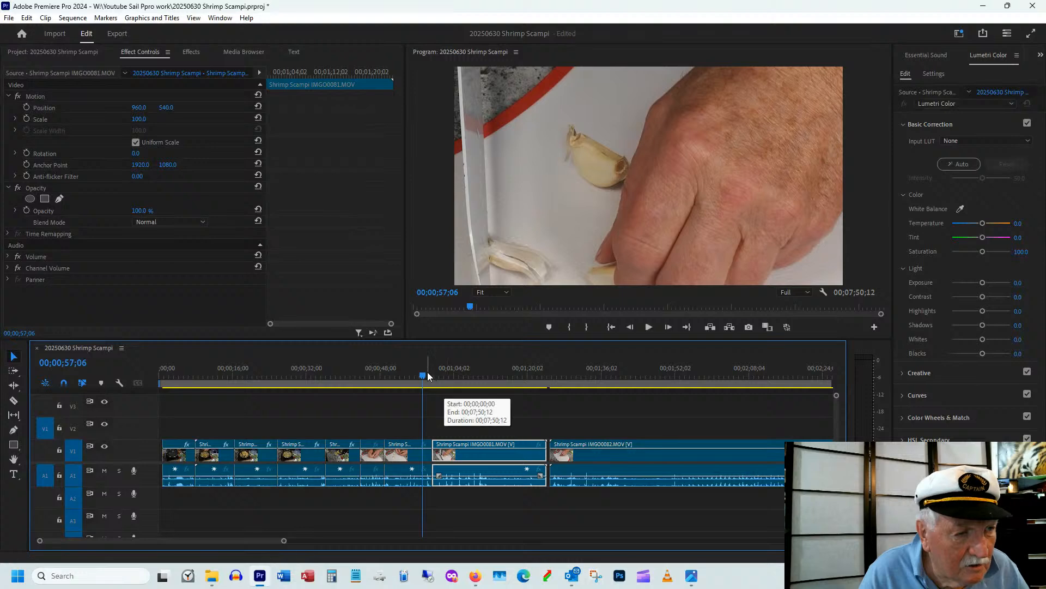
# - Play the cut into IMGO0081, trim about two more seconds off its start and slide it back against IMGO0080
pyautogui.click(427, 372)
pyautogui.press('space')
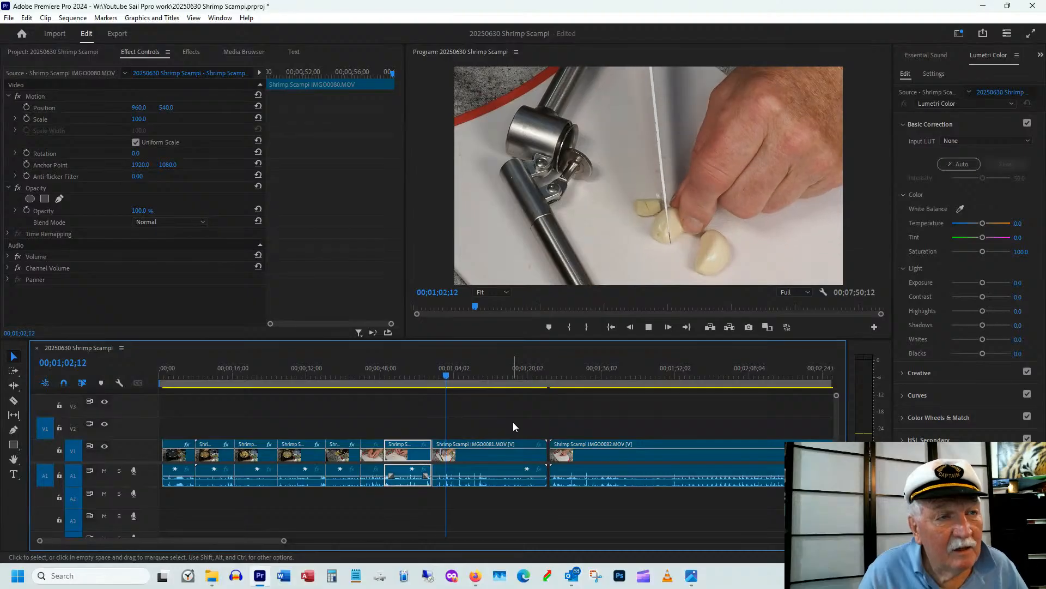
pyautogui.press('space')
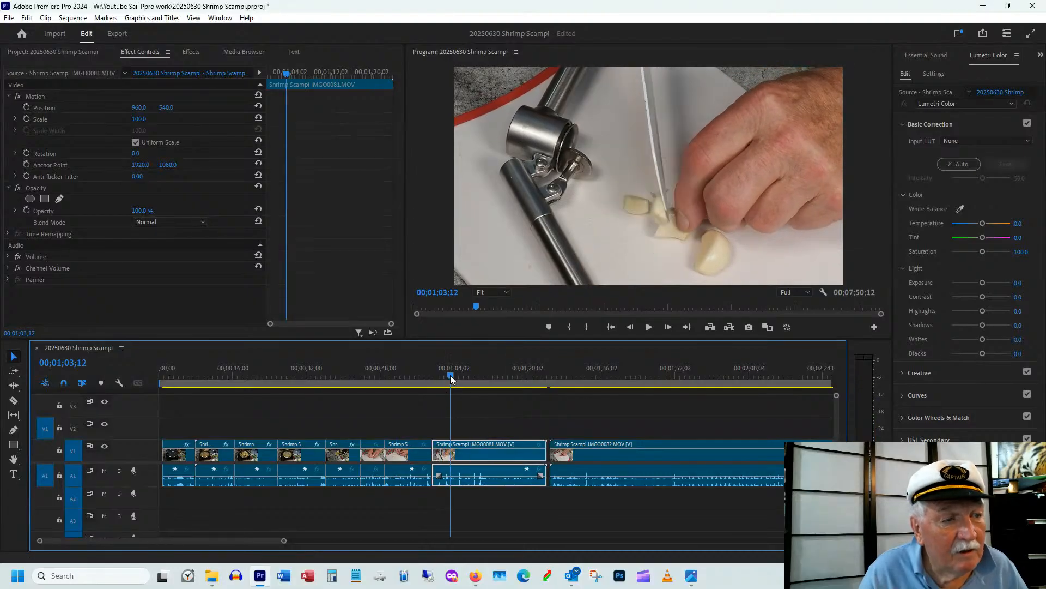
pyautogui.moveTo(438, 442); pyautogui.dragTo(485, 460)
# - Replay the cut into IMGO0081, trim its start to 00;01;00;29 and slide it back against IMGO0080
pyautogui.moveTo(432, 377); pyautogui.dragTo(425, 376)
pyautogui.press('space')
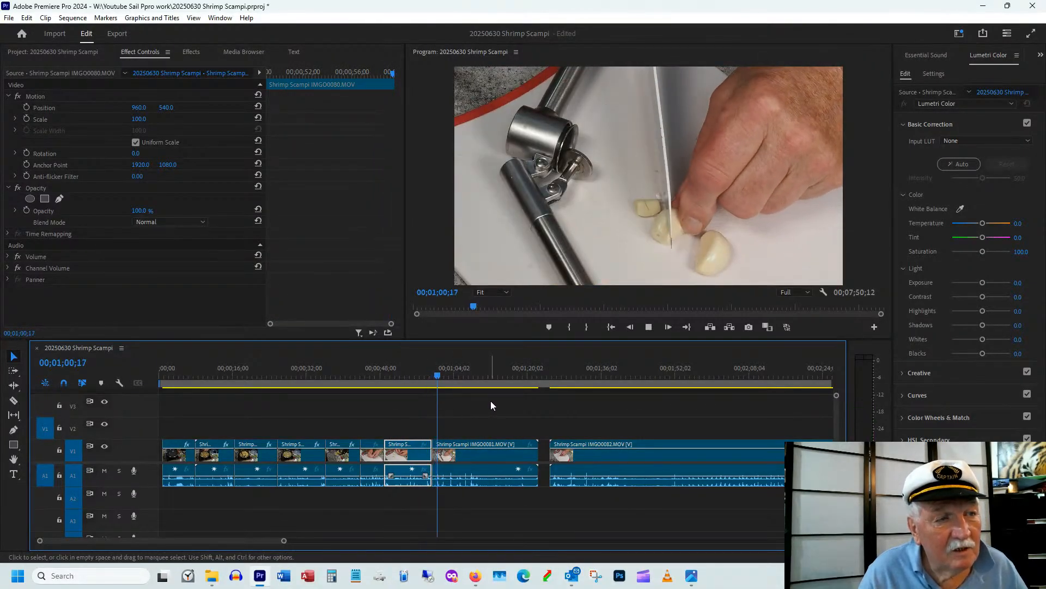
pyautogui.press('space')
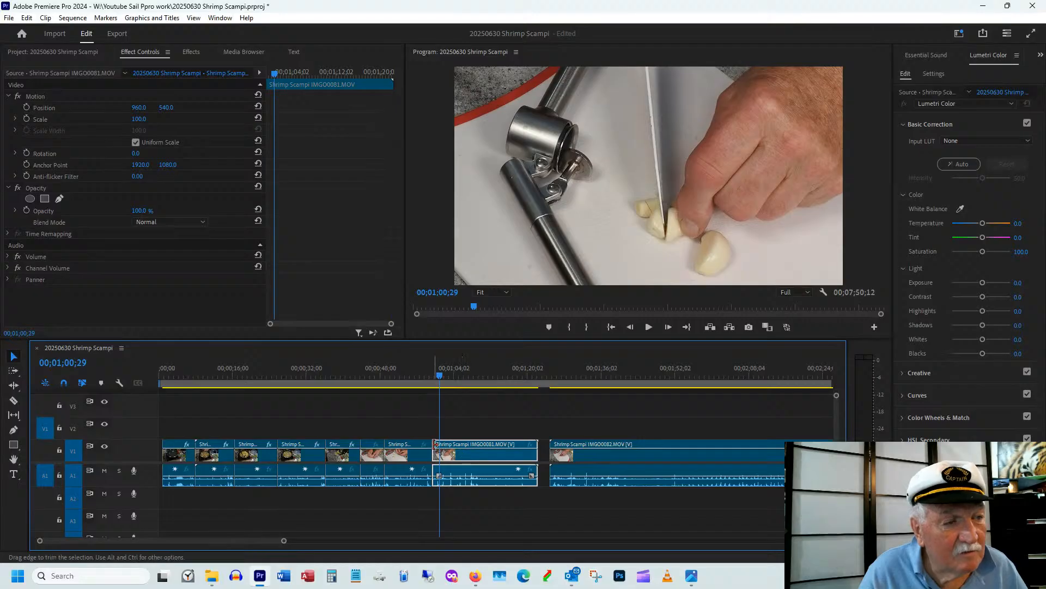
pyautogui.moveTo(434, 442); pyautogui.dragTo(489, 460)
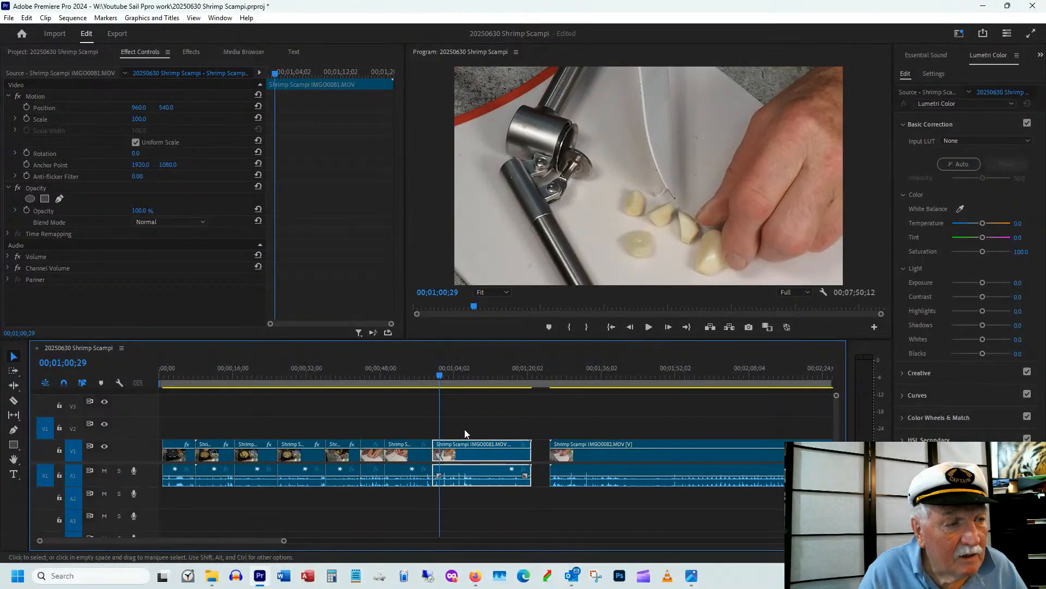
# - Play through the garlic chopping in IMGO0081 and trim the clip's end to 00;01;14;26
pyautogui.click(422, 371)
pyautogui.click(431, 371)
pyautogui.press('space')
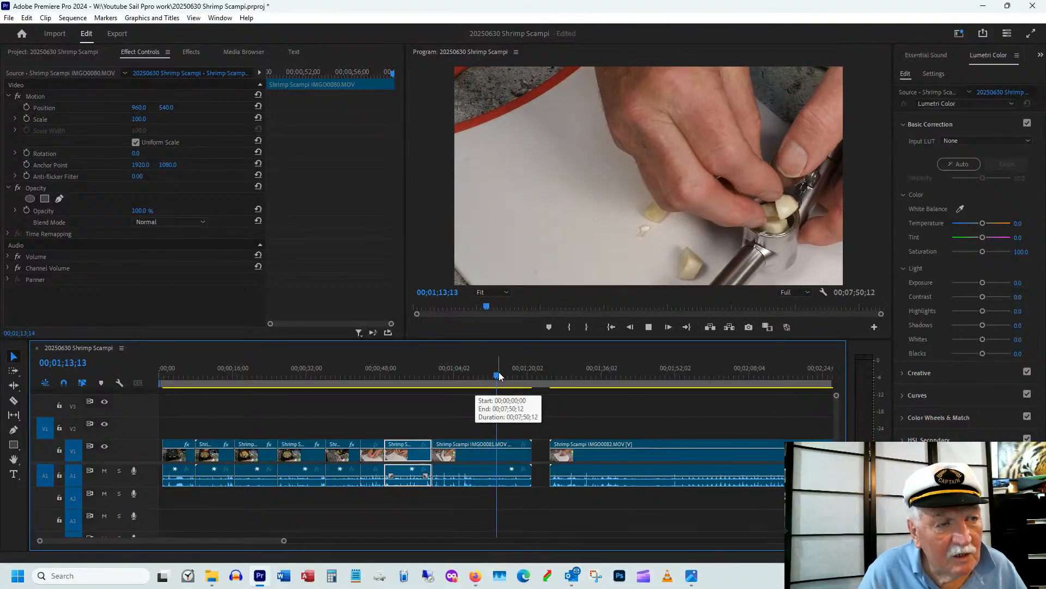
pyautogui.moveTo(499, 373)
pyautogui.mouseDown()
pyautogui.moveTo(531, 369)
pyautogui.moveTo(491, 388)
pyautogui.moveTo(504, 381)
pyautogui.mouseUp()
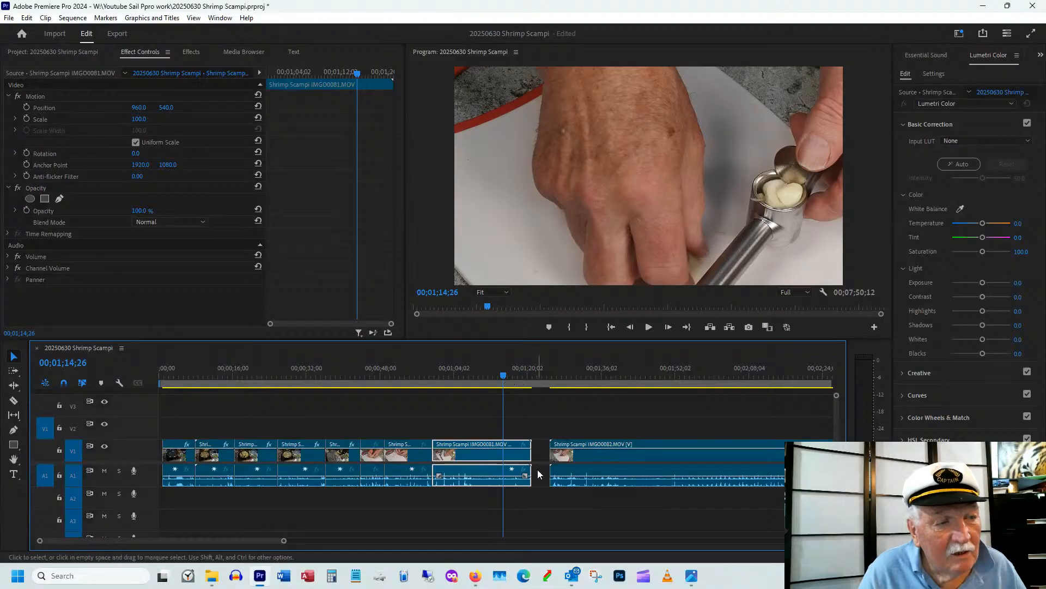
pyautogui.moveTo(529, 439); pyautogui.dragTo(503, 442)
# - Trim the start of the shallot clip IMGO0082 to 00;01;27;06
pyautogui.click(553, 380)
pyautogui.click(556, 378)
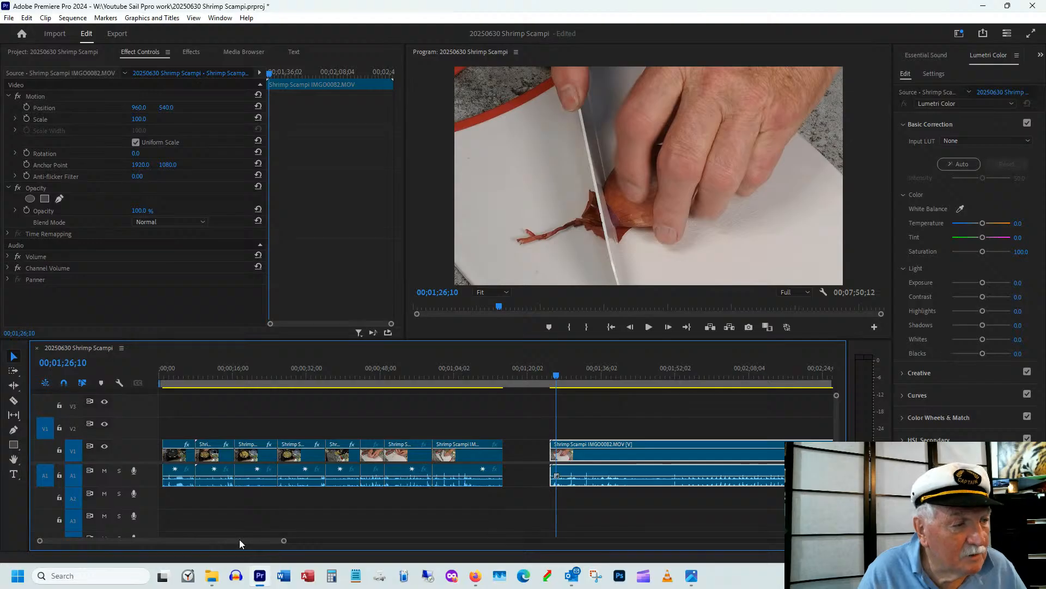
pyautogui.moveTo(240, 540); pyautogui.dragTo(260, 540)
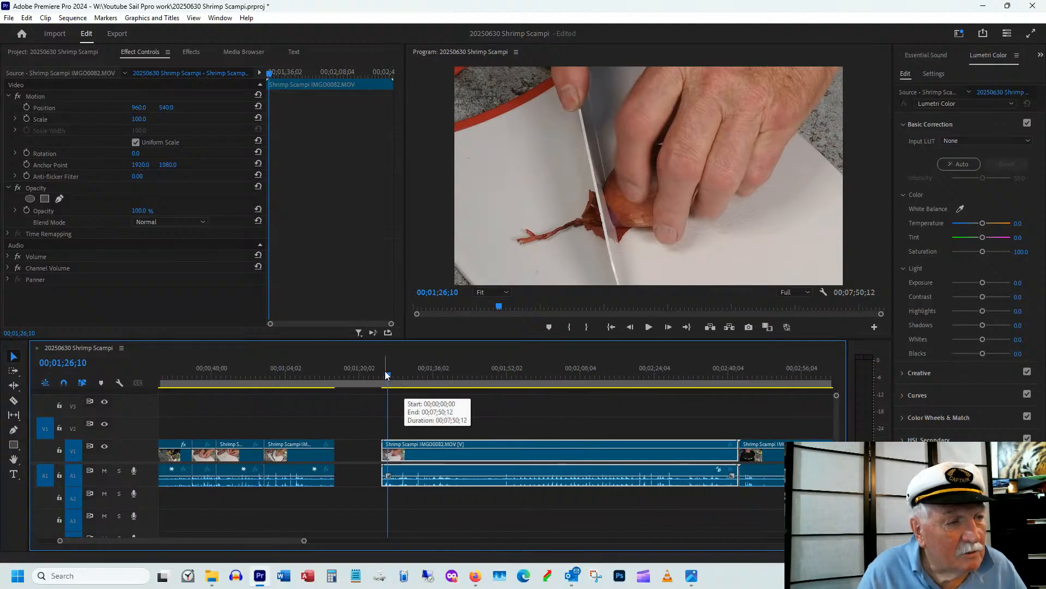
pyautogui.moveTo(390, 373)
pyautogui.mouseDown()
pyautogui.moveTo(403, 372)
pyautogui.moveTo(392, 378)
pyautogui.mouseUp()
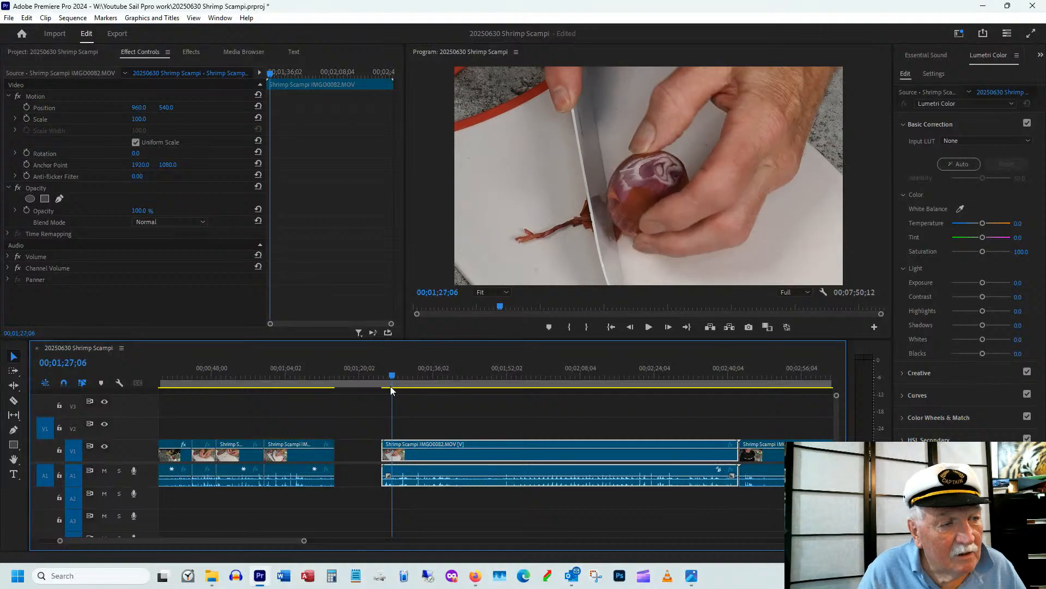
pyautogui.moveTo(386, 440); pyautogui.dragTo(393, 441)
# - Split clip IMGO0082 at 00;01;33;14 and trim the start of its second piece to 00;01;50;07
pyautogui.click(397, 375)
pyautogui.moveTo(399, 375); pyautogui.dragTo(423, 392)
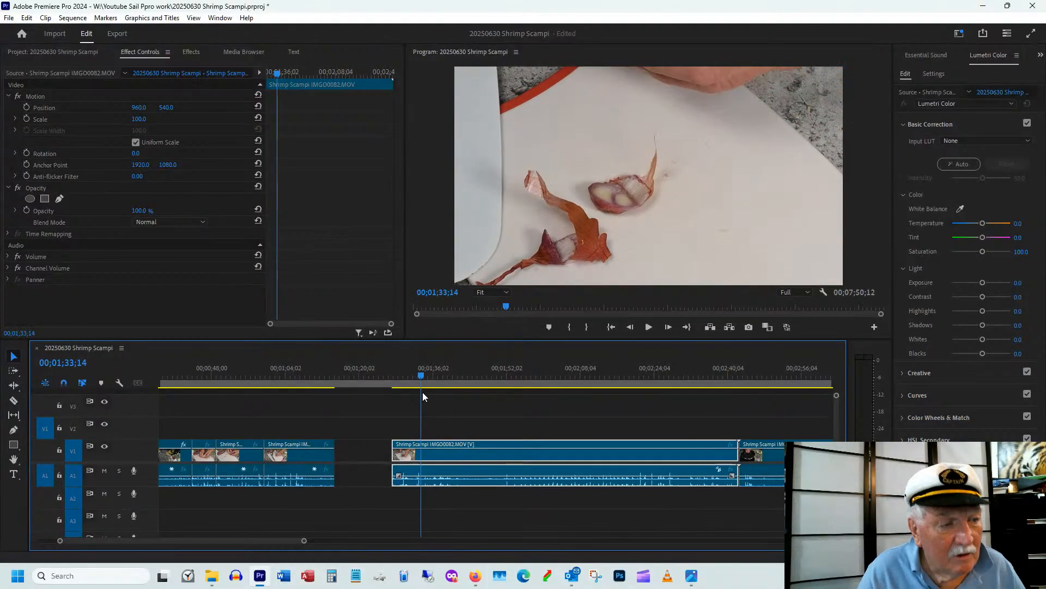
pyautogui.press('c')
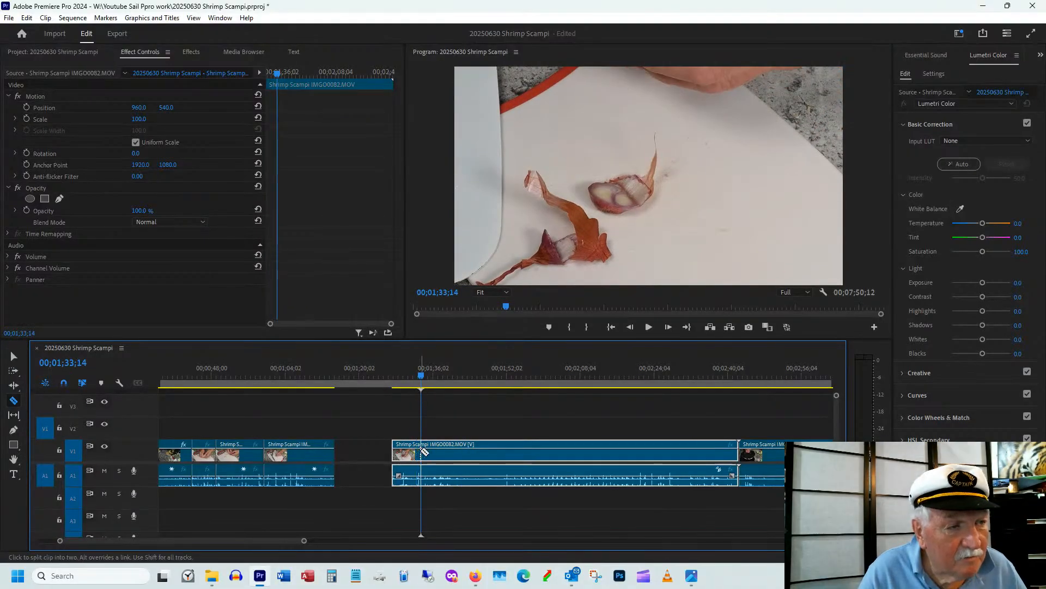
pyautogui.click(422, 451)
pyautogui.press('v')
pyautogui.moveTo(435, 373); pyautogui.dragTo(500, 368)
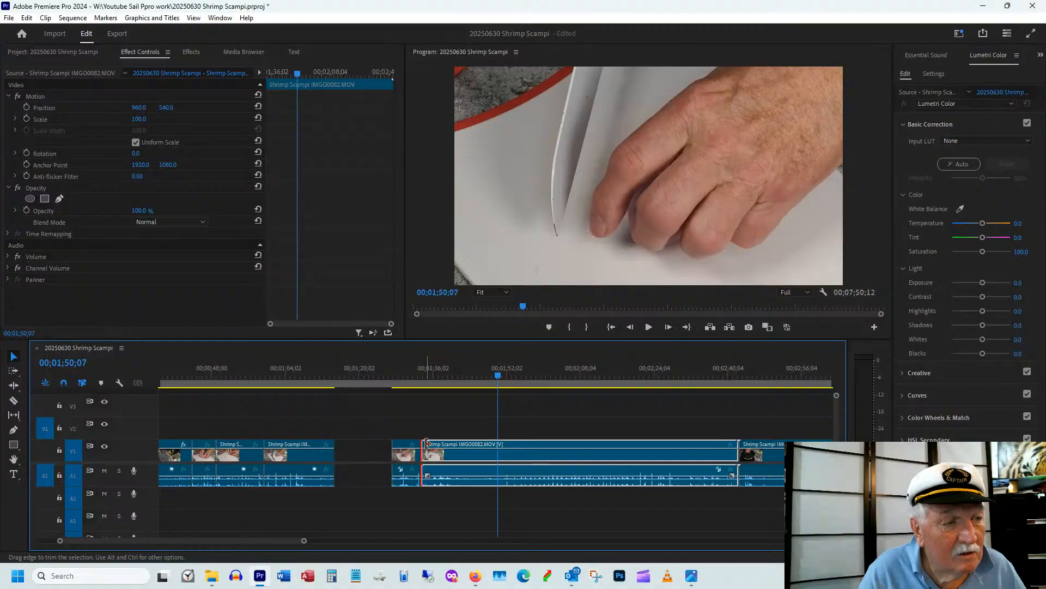
pyautogui.moveTo(426, 444); pyautogui.dragTo(498, 444)
# - Ripple-delete the two gaps before and after the short first piece of IMGO0082
pyautogui.click(368, 451)
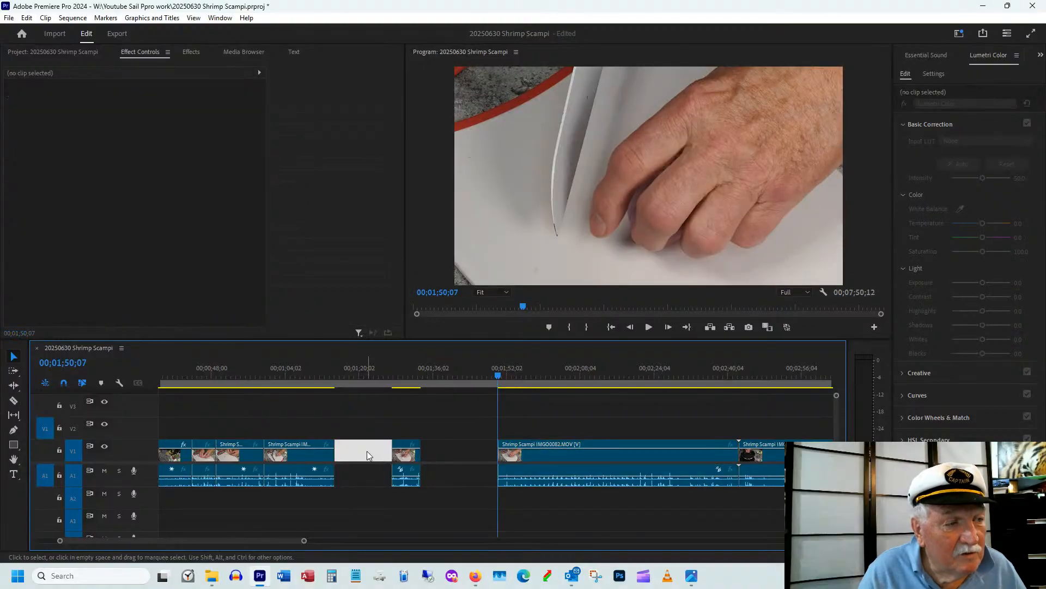
pyautogui.rightClick(367, 450)
pyautogui.click(409, 458)
pyautogui.rightClick(400, 455)
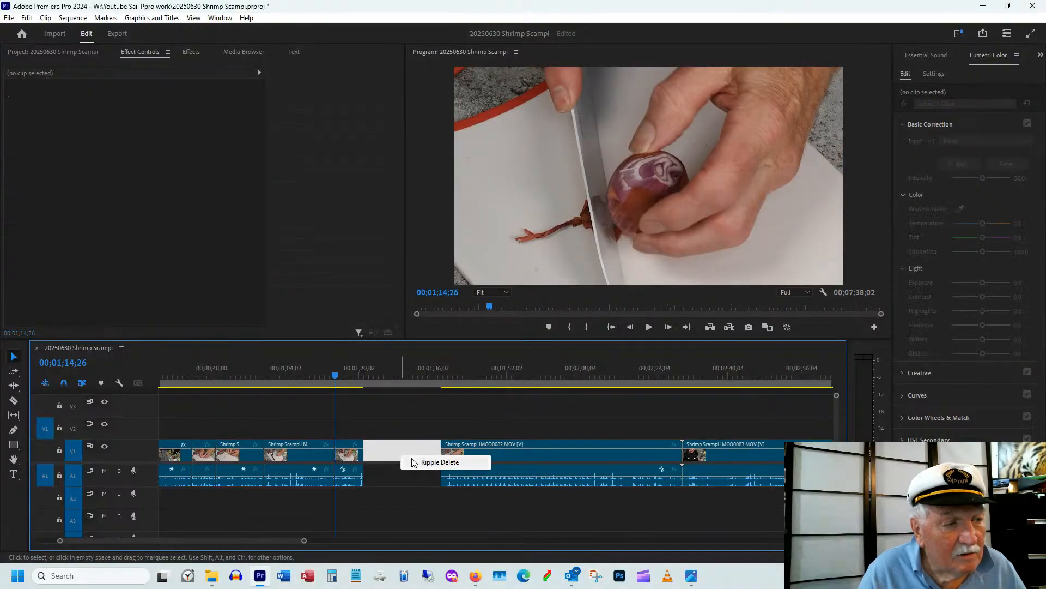
pyautogui.click(413, 462)
# - Replay the cut into the second IMGO0082 piece, trim about 12 frames off that piece's start and close the gap
pyautogui.moveTo(352, 375); pyautogui.dragTo(361, 375)
pyautogui.press('space')
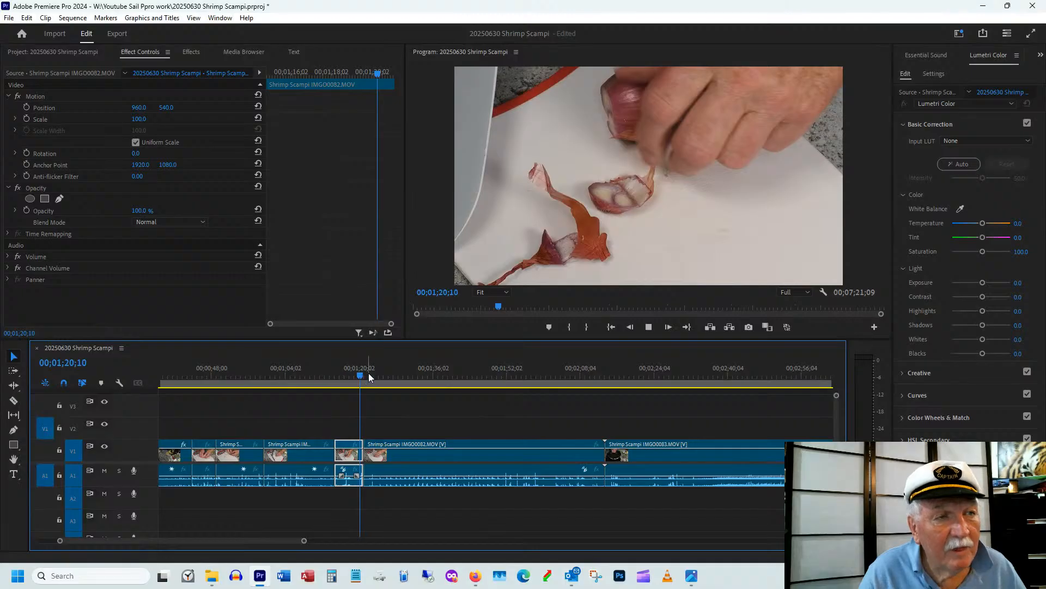
pyautogui.press('space')
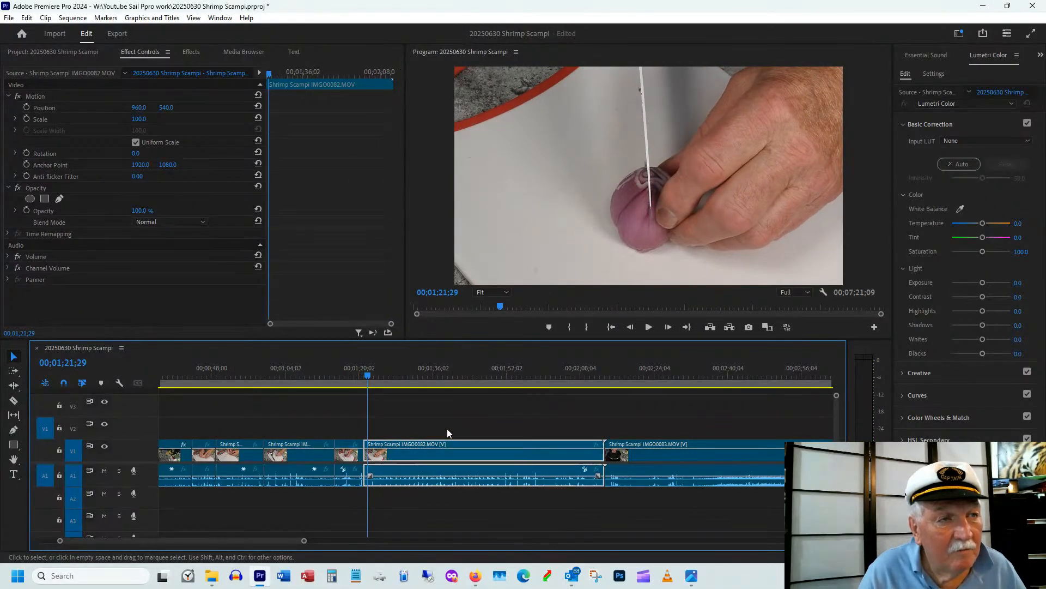
pyautogui.press('Right')
pyautogui.press('Right')
pyautogui.press('Right')
pyautogui.press('Right')
pyautogui.press('Right')
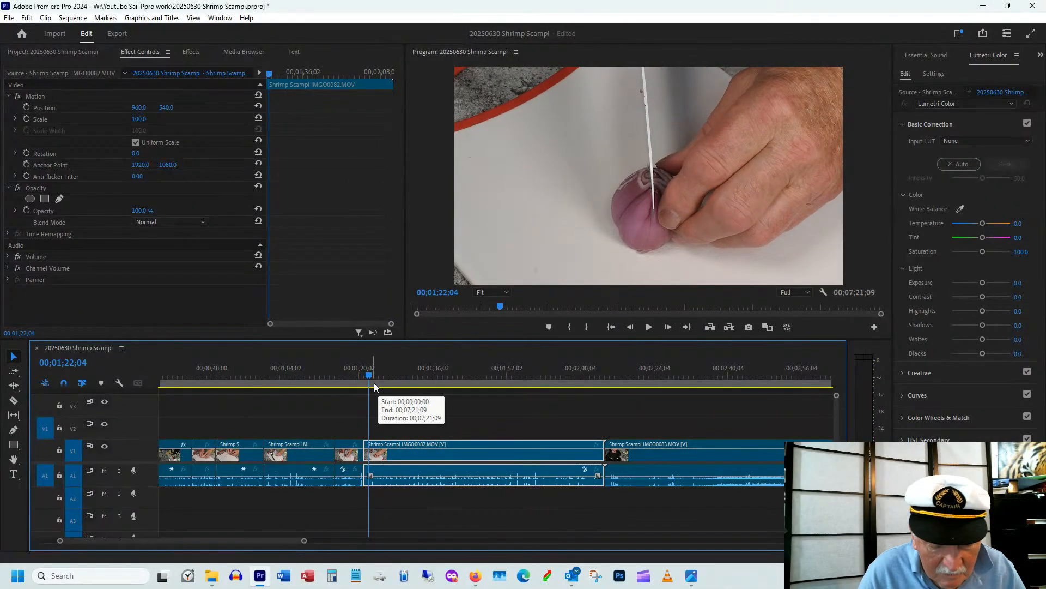
pyautogui.press('=')
pyautogui.press('=')
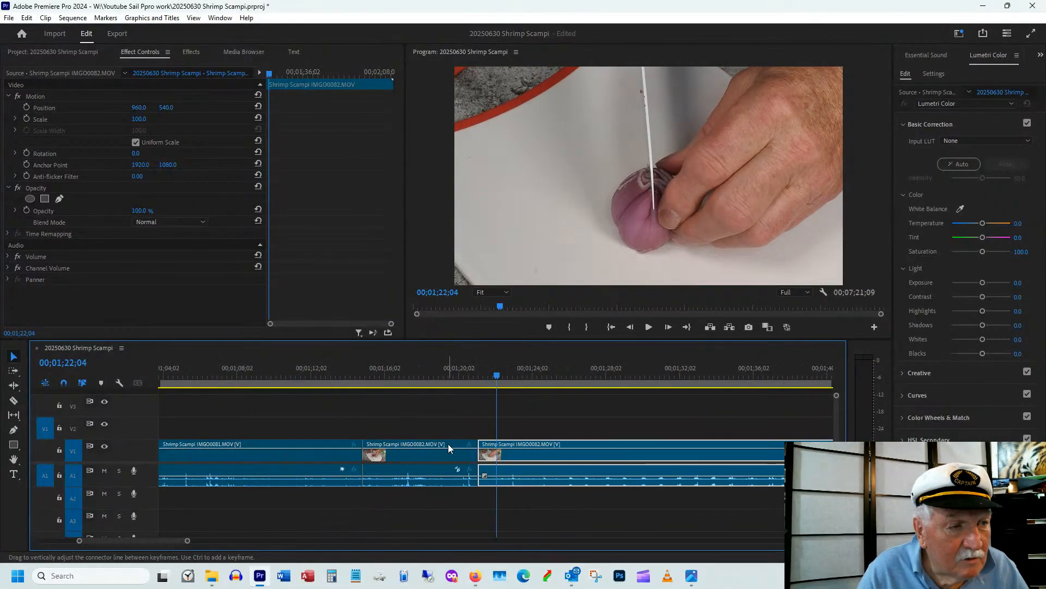
pyautogui.moveTo(482, 440); pyautogui.dragTo(489, 439)
pyautogui.rightClick(481, 455)
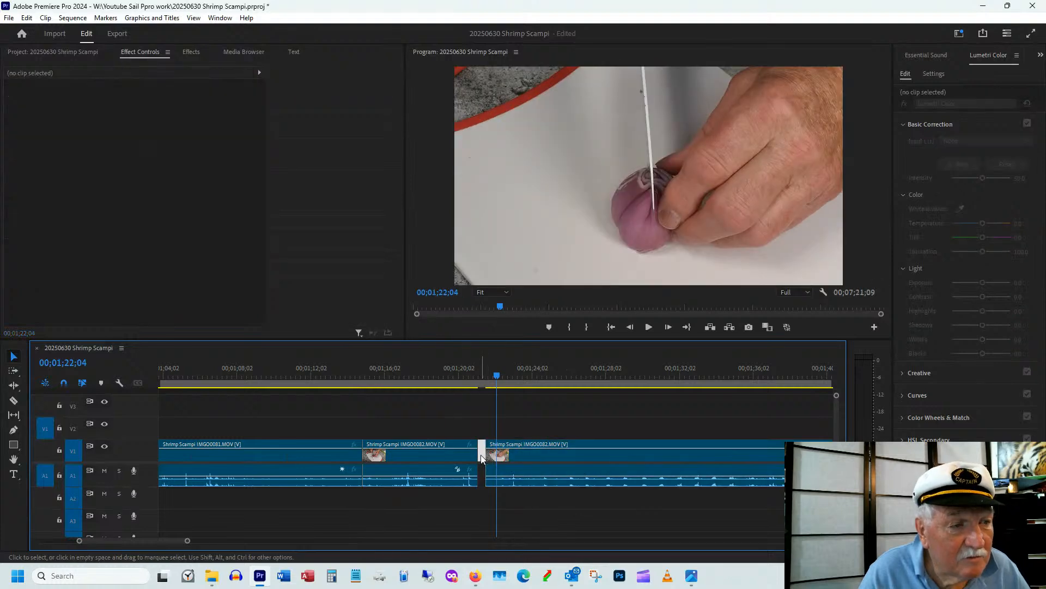
pyautogui.click(515, 462)
# - Play and skim through the shallot slicing in IMGO0082 and split the clip at 00;01;55;15
pyautogui.click(459, 372)
pyautogui.press('space')
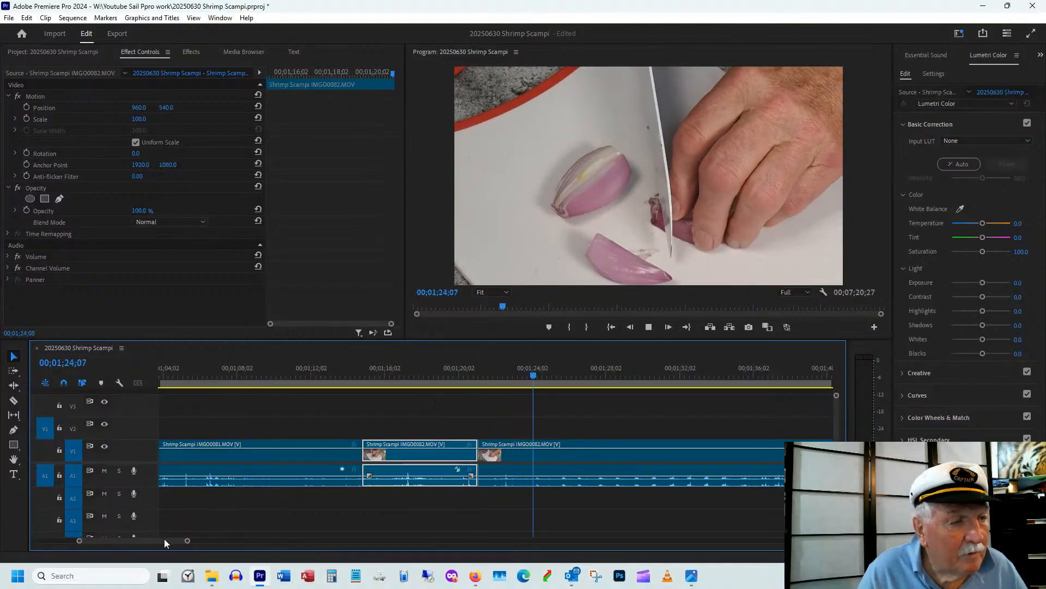
pyautogui.moveTo(164, 539); pyautogui.dragTo(170, 537)
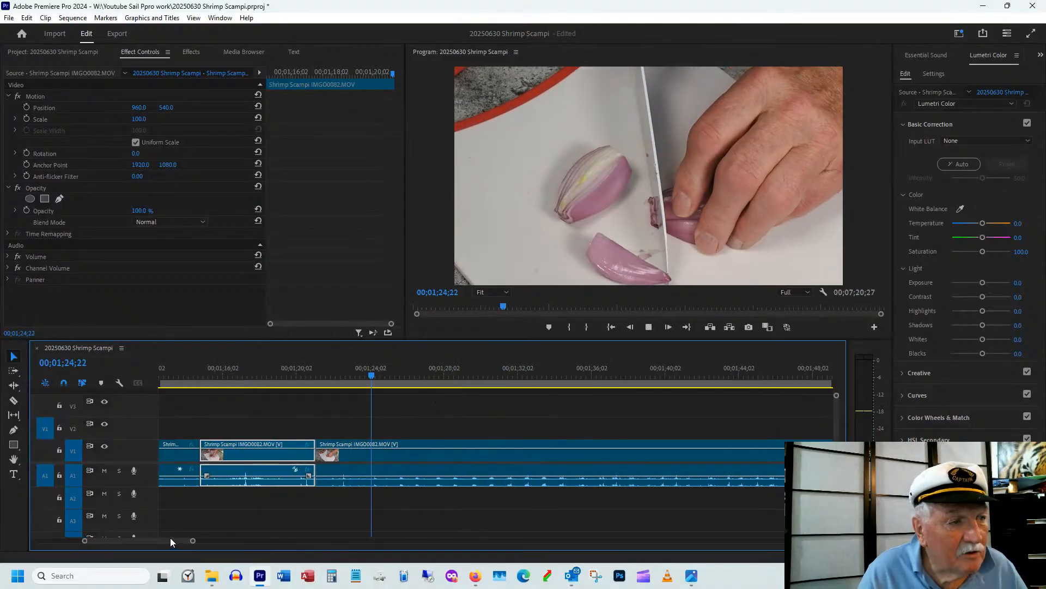
pyautogui.click(447, 374)
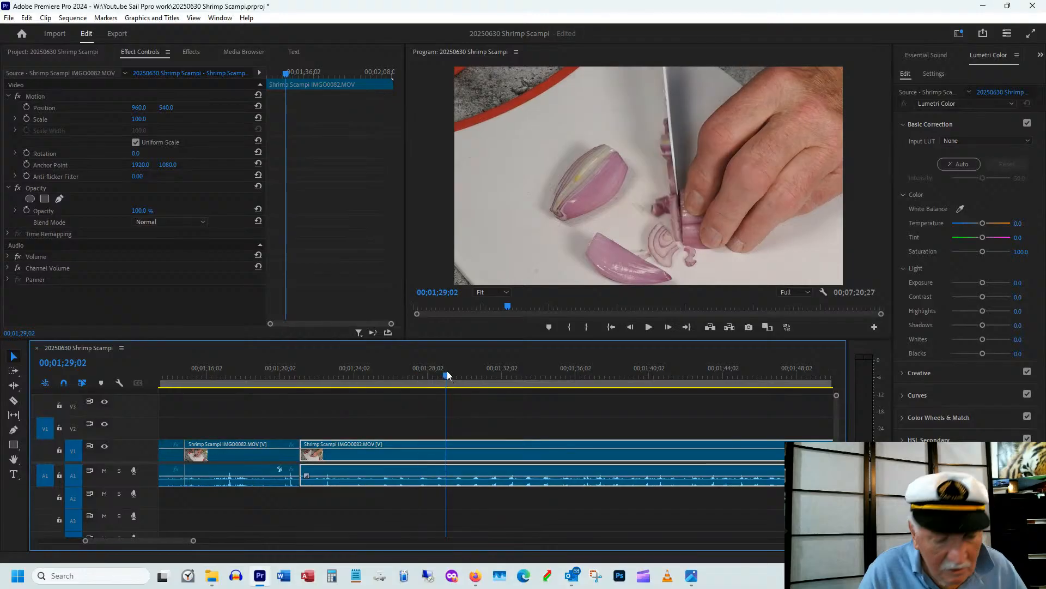
pyautogui.press('-')
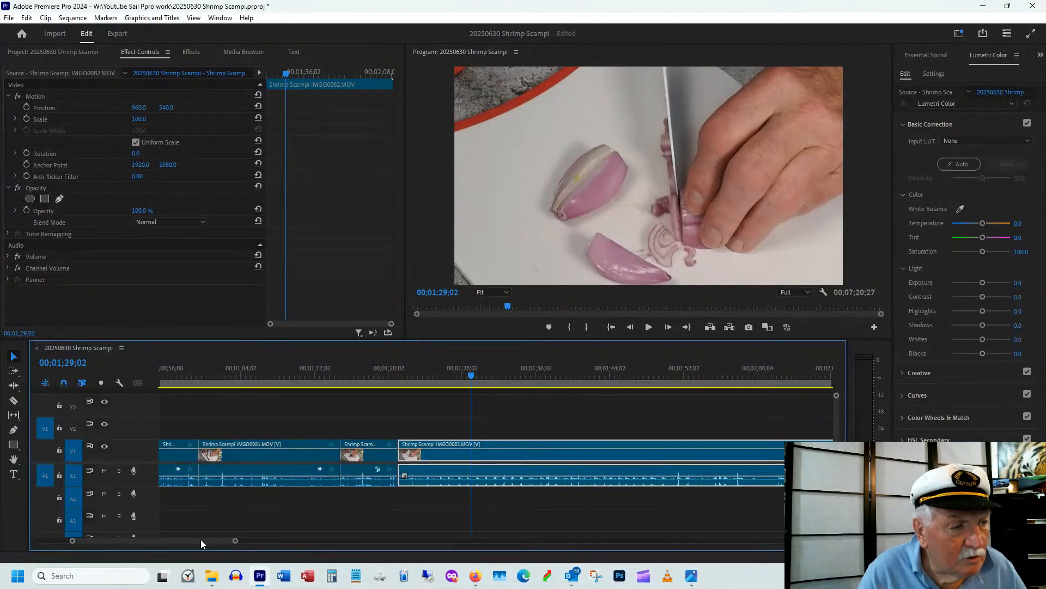
pyautogui.moveTo(202, 539); pyautogui.dragTo(214, 540)
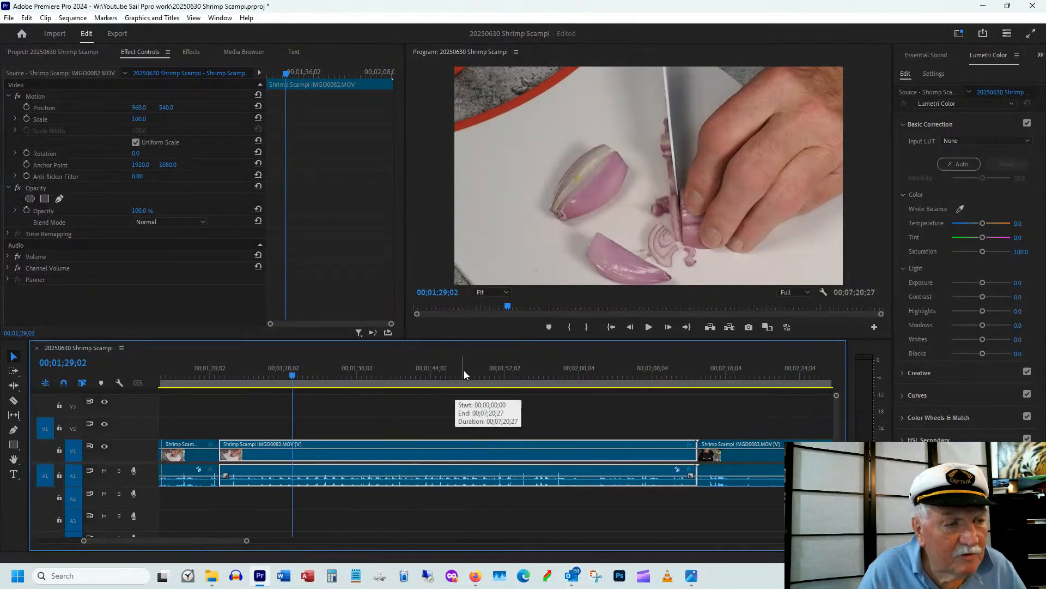
pyautogui.moveTo(469, 374); pyautogui.dragTo(535, 374)
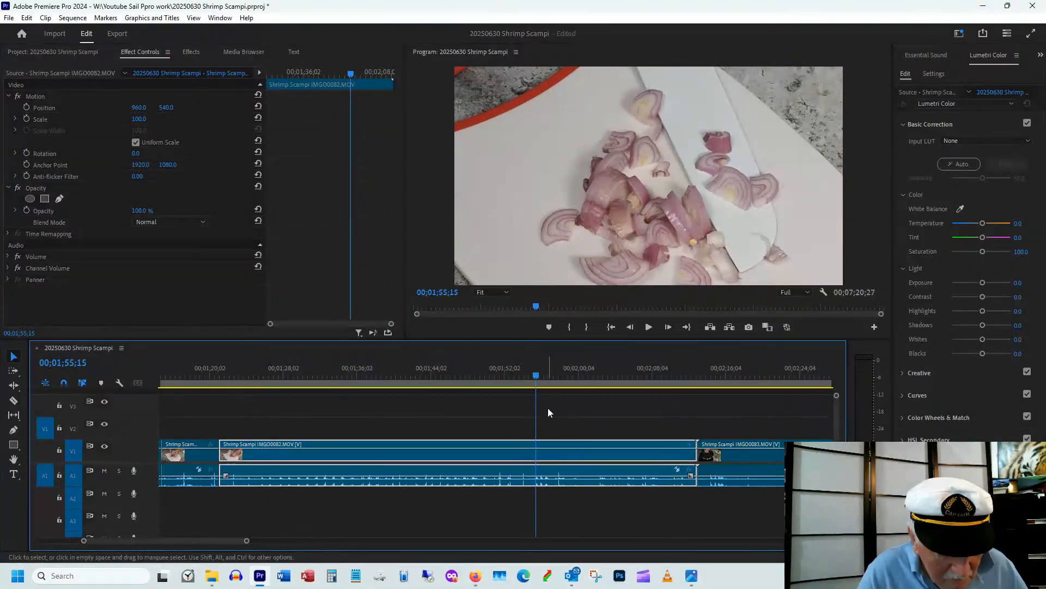
pyautogui.click(542, 449)
pyautogui.press('v')
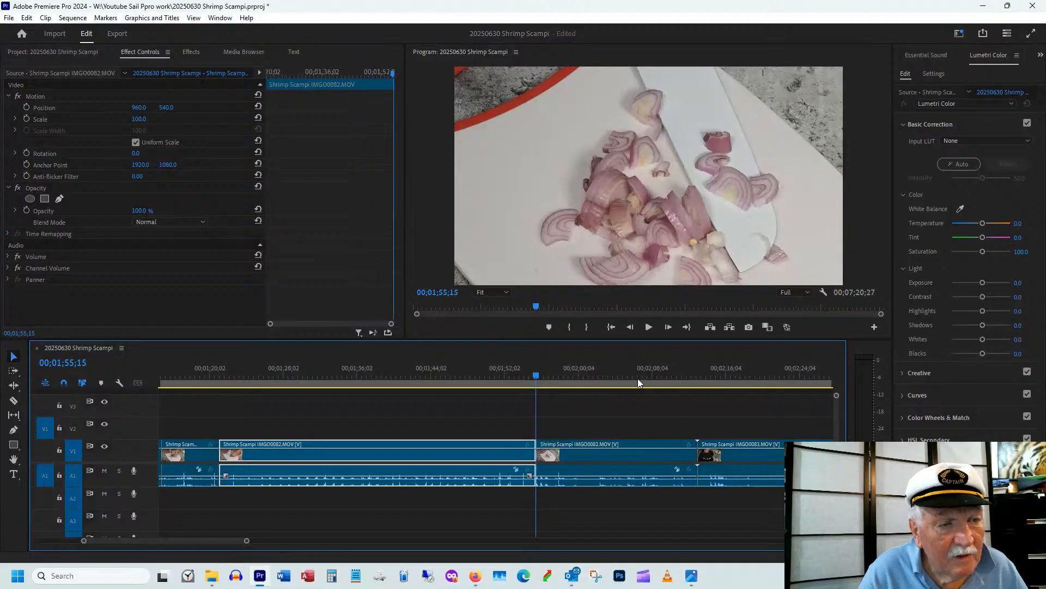
# - Find where the sliced shallots go into the bowl and trim the start of the last IMGO0082 piece to 00;02;05;03
pyautogui.click(642, 369)
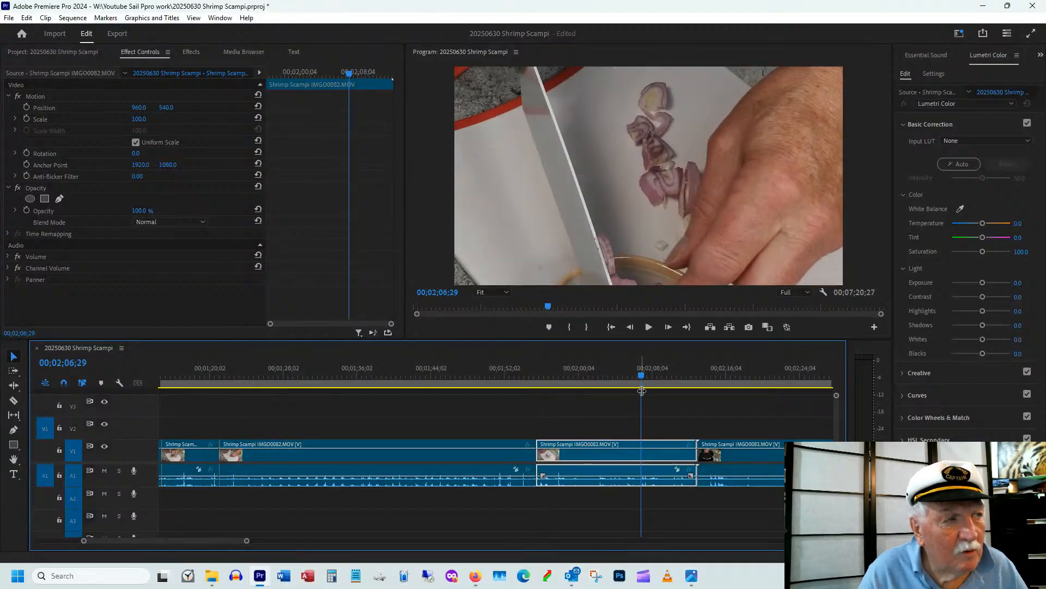
pyautogui.click(633, 372)
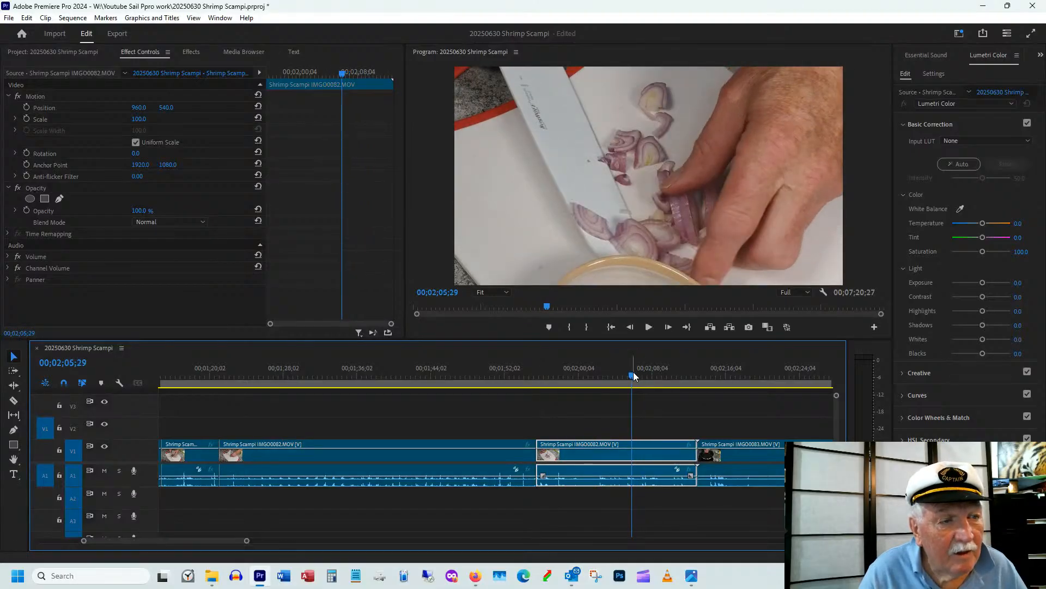
pyautogui.moveTo(634, 372); pyautogui.dragTo(625, 375)
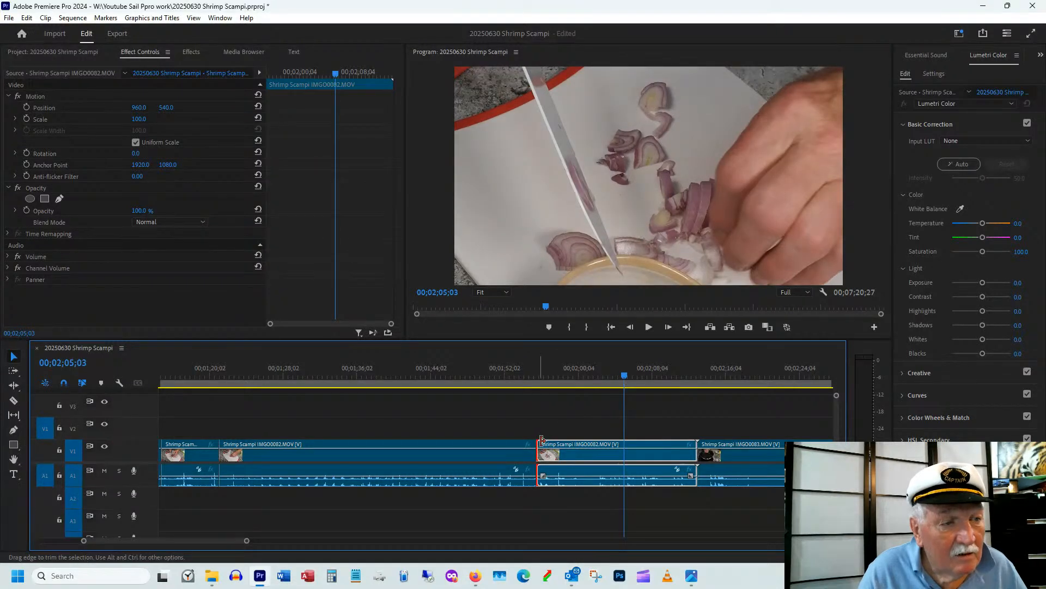
pyautogui.moveTo(541, 439); pyautogui.dragTo(625, 441)
# - Set the bowl clip's vertical position to 34 and trim its end to 00;02;10;16
pyautogui.click(643, 375)
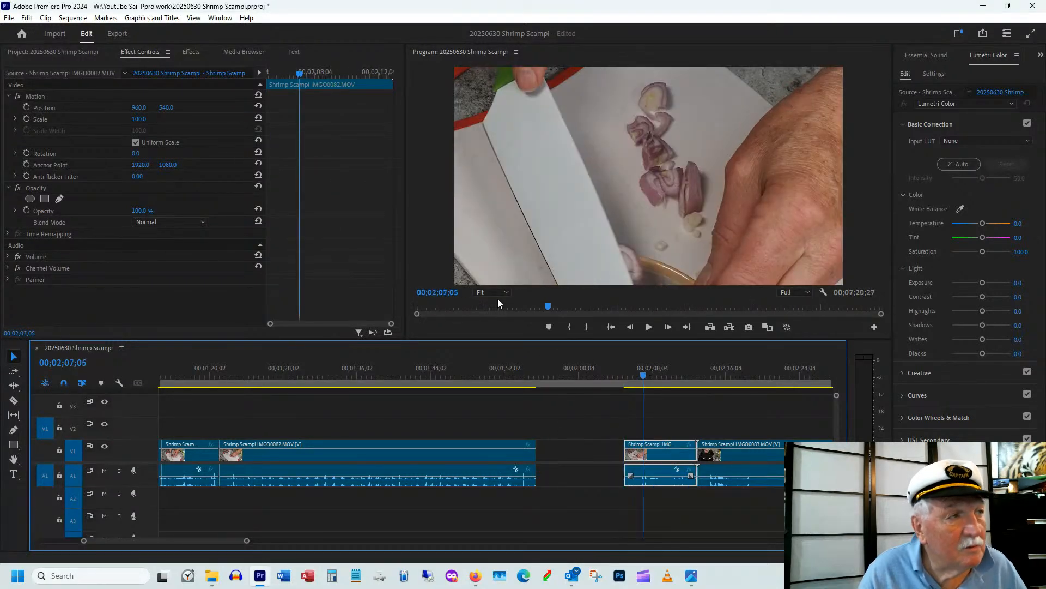
pyautogui.moveTo(168, 110); pyautogui.dragTo(62, 129)
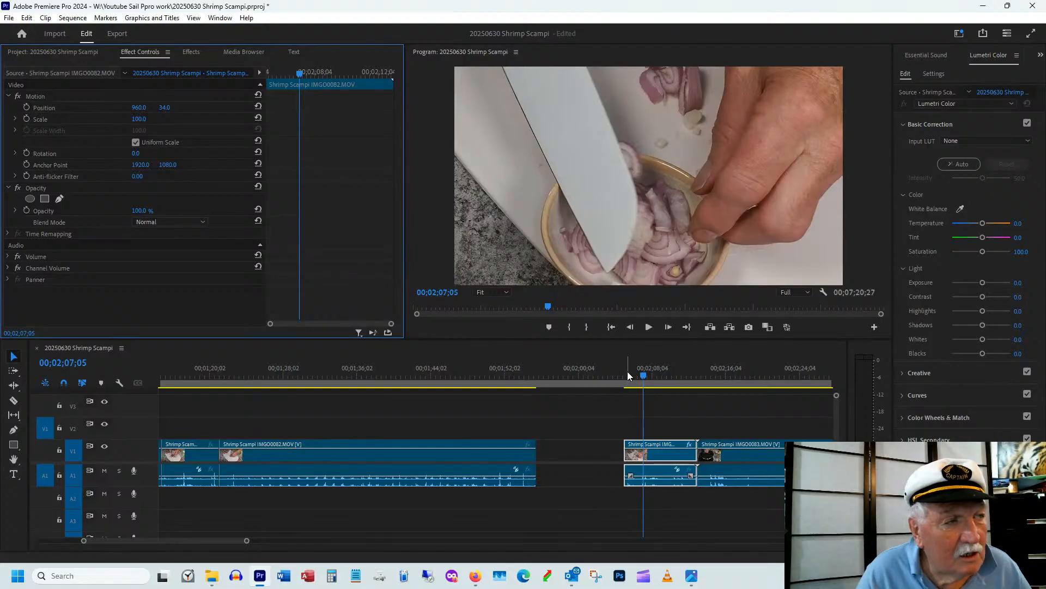
pyautogui.moveTo(627, 372); pyautogui.dragTo(675, 376)
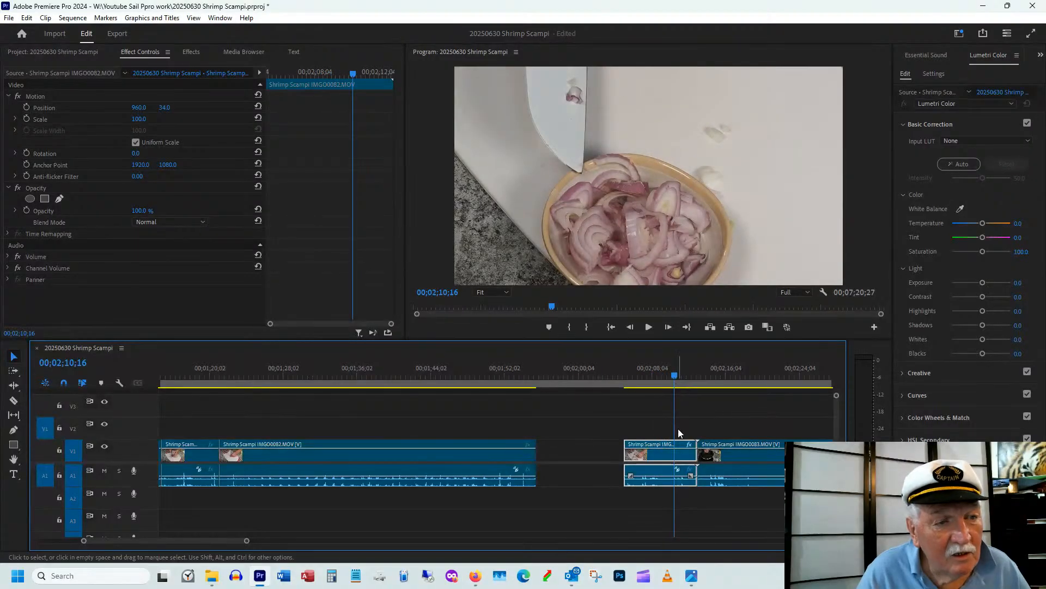
pyautogui.moveTo(696, 448); pyautogui.dragTo(674, 448)
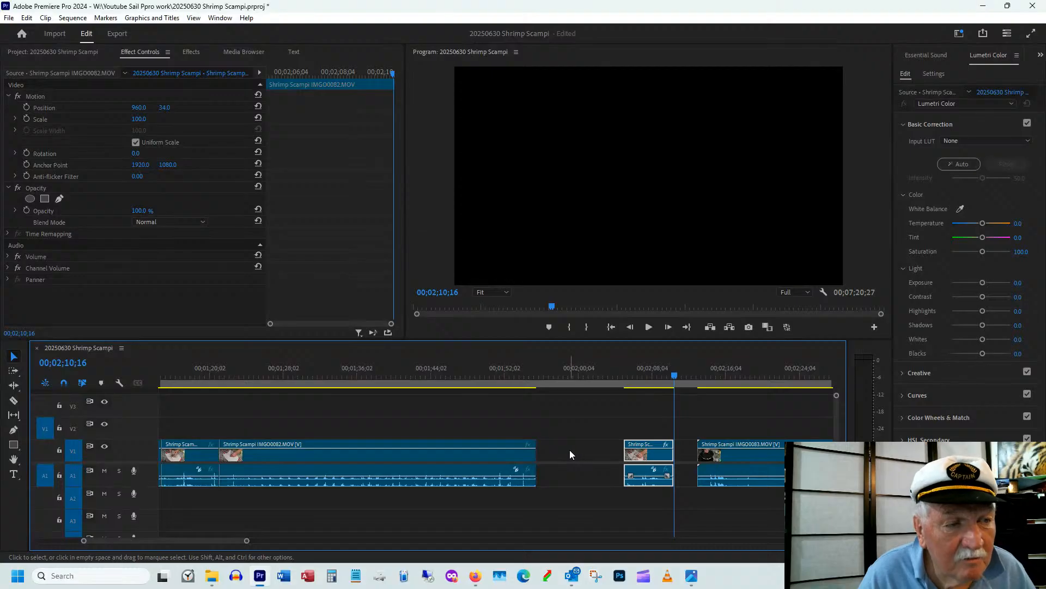
# - Close the gap before the bowl piece of IMGO0082 and set its vertical position to 10
pyautogui.rightClick(571, 450)
pyautogui.click(588, 460)
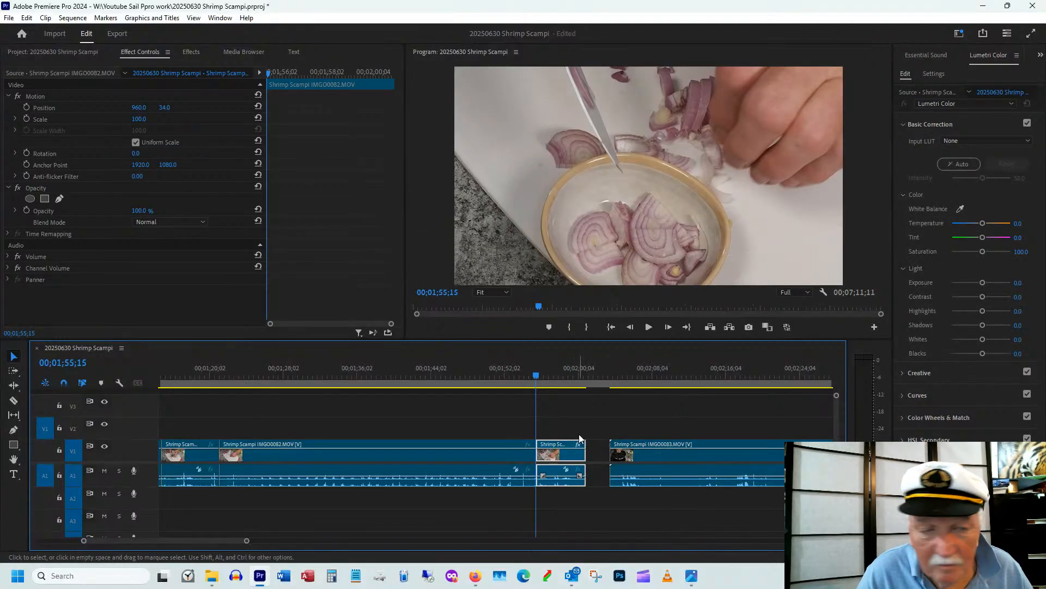
pyautogui.click(542, 375)
pyautogui.moveTo(542, 375); pyautogui.dragTo(552, 375)
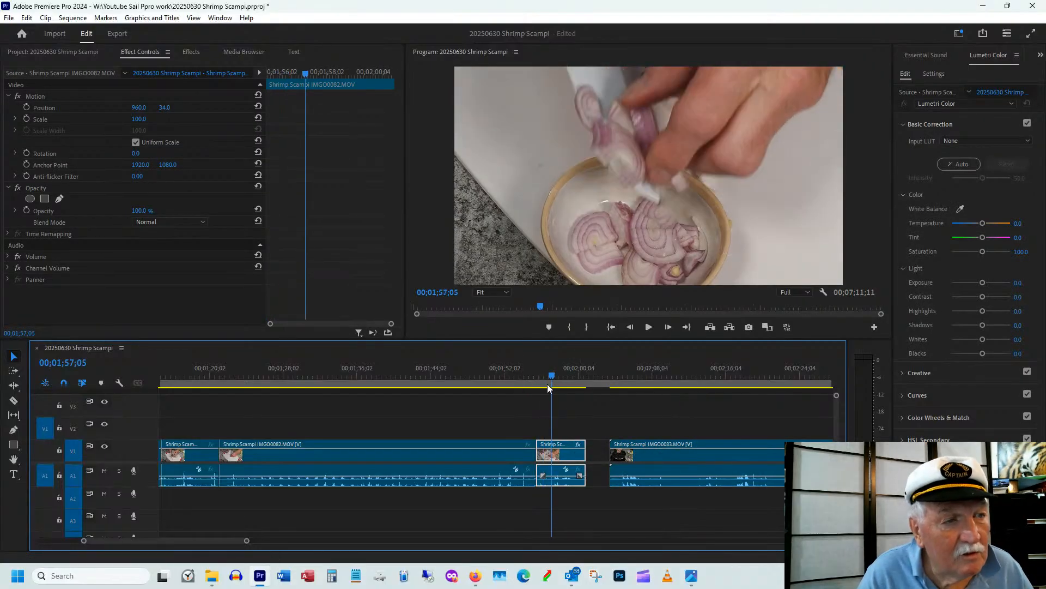
pyautogui.moveTo(167, 108); pyautogui.dragTo(153, 123)
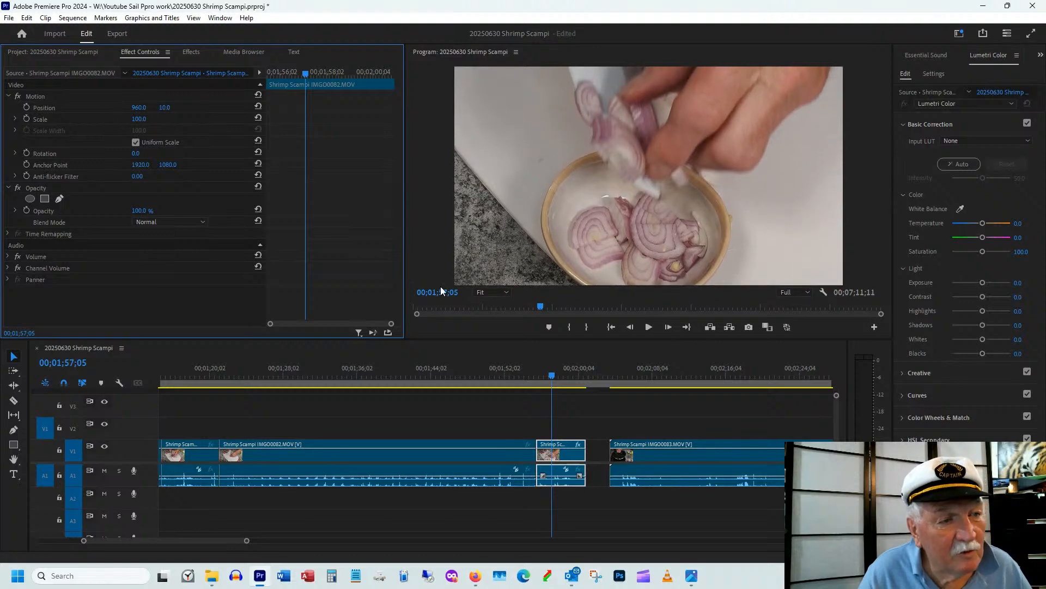
# - Set the speed of the long shallot-slicing piece of IMGO0082 to 160%
pyautogui.moveTo(536, 378)
pyautogui.mouseDown()
pyautogui.moveTo(562, 378)
pyautogui.moveTo(512, 376)
pyautogui.moveTo(524, 376)
pyautogui.mouseUp()
pyautogui.rightClick(424, 456)
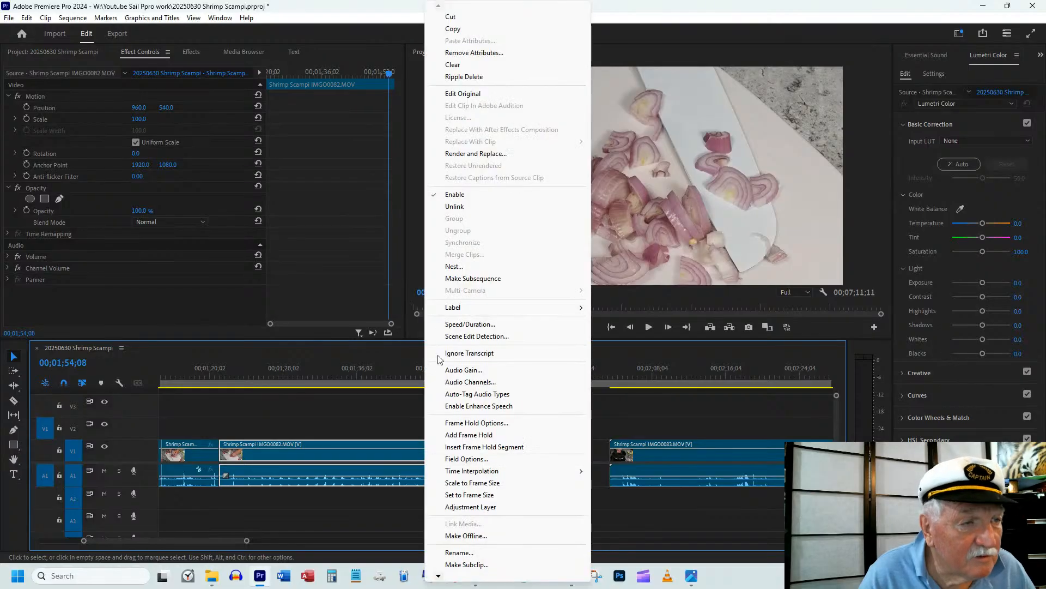
pyautogui.click(457, 323)
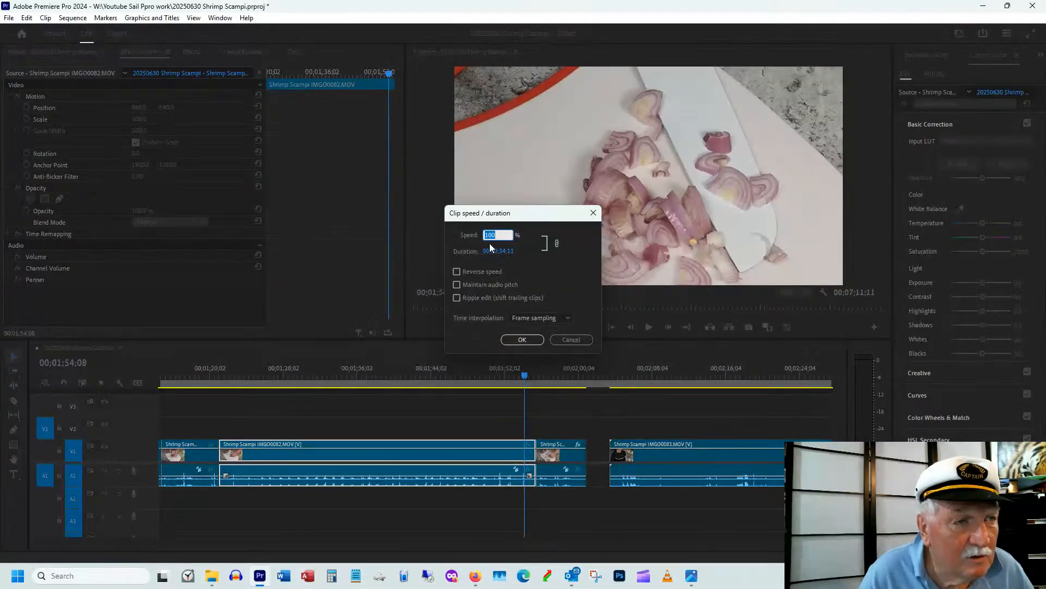
pyautogui.write('160')
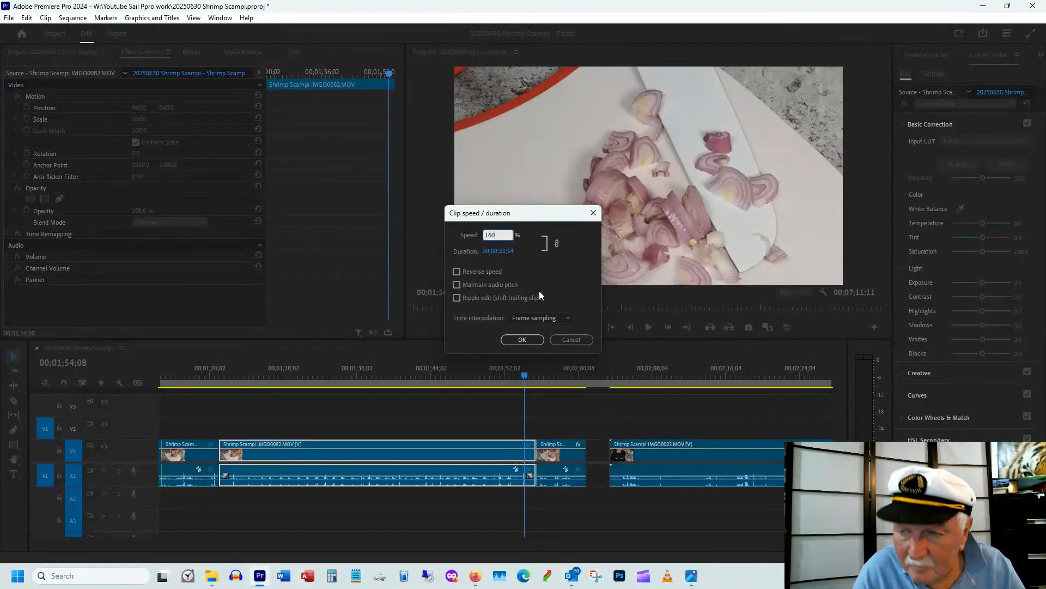
pyautogui.press('Return')
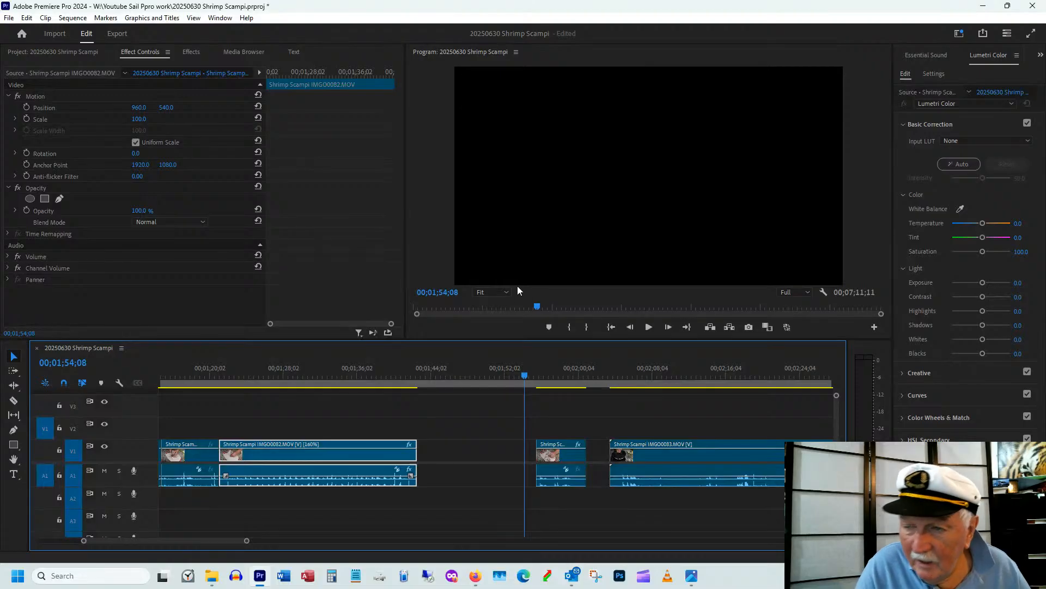
# - Play back part of the sped-up slicing clip and ripple-delete the gap after it
pyautogui.click(298, 372)
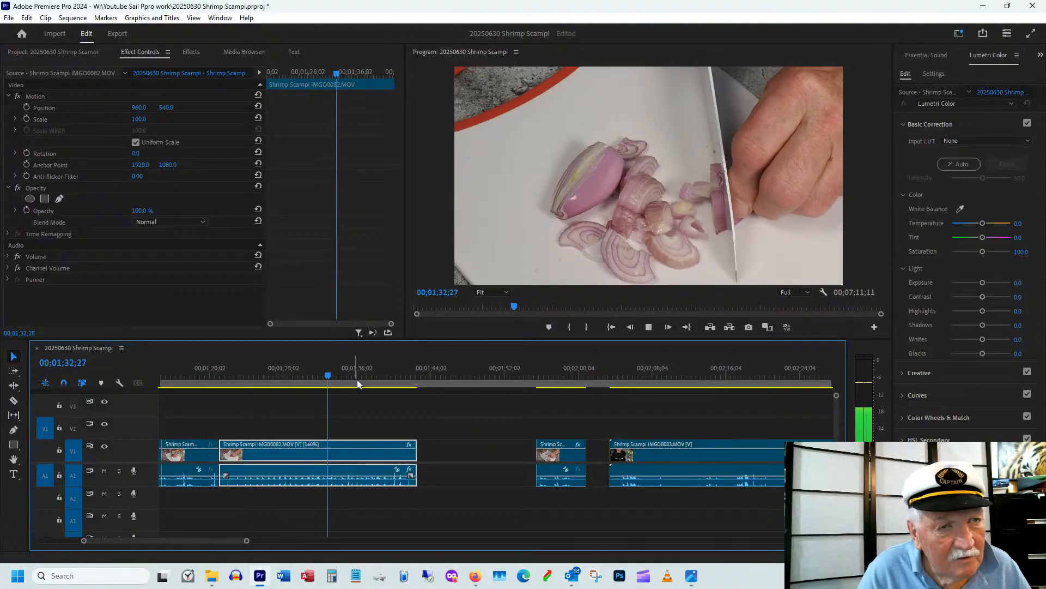
pyautogui.press('space')
pyautogui.click(461, 453)
pyautogui.rightClick(461, 453)
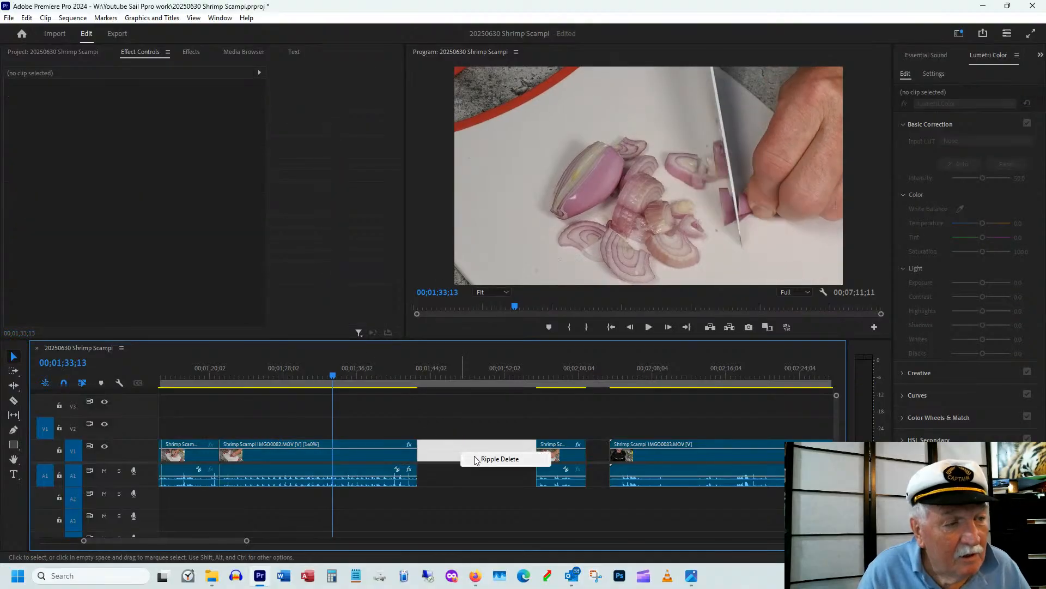
pyautogui.click(491, 458)
# - Review the bowl clip, trim the start of pan clip IMGO0083 to 00;01;56;21 and ripple-delete the gap before it
pyautogui.click(409, 390)
pyautogui.click(430, 378)
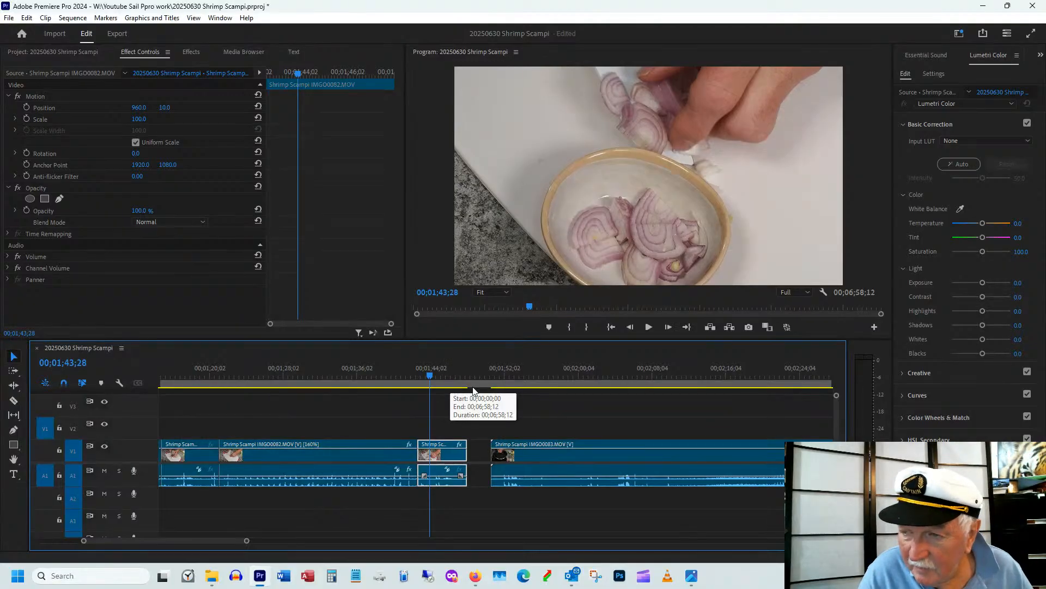
pyautogui.click(453, 377)
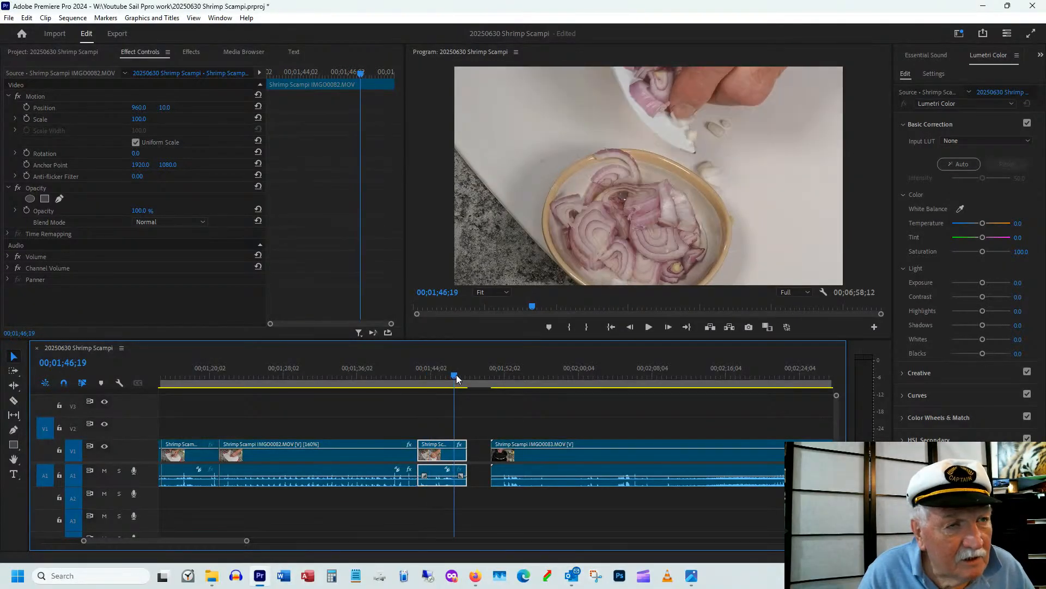
pyautogui.moveTo(457, 378); pyautogui.dragTo(548, 388)
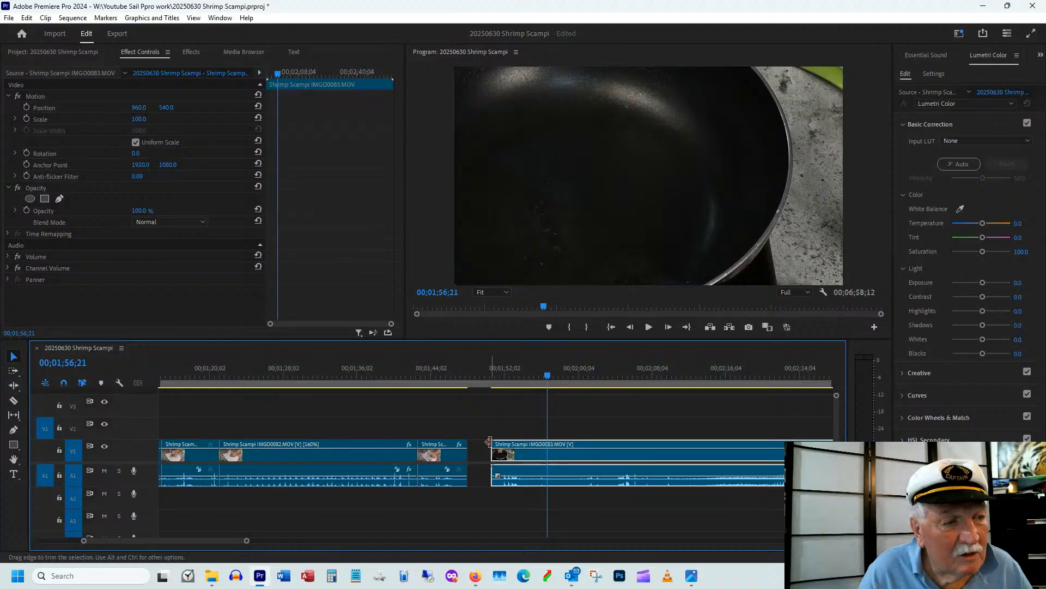
pyautogui.moveTo(495, 440); pyautogui.dragTo(547, 442)
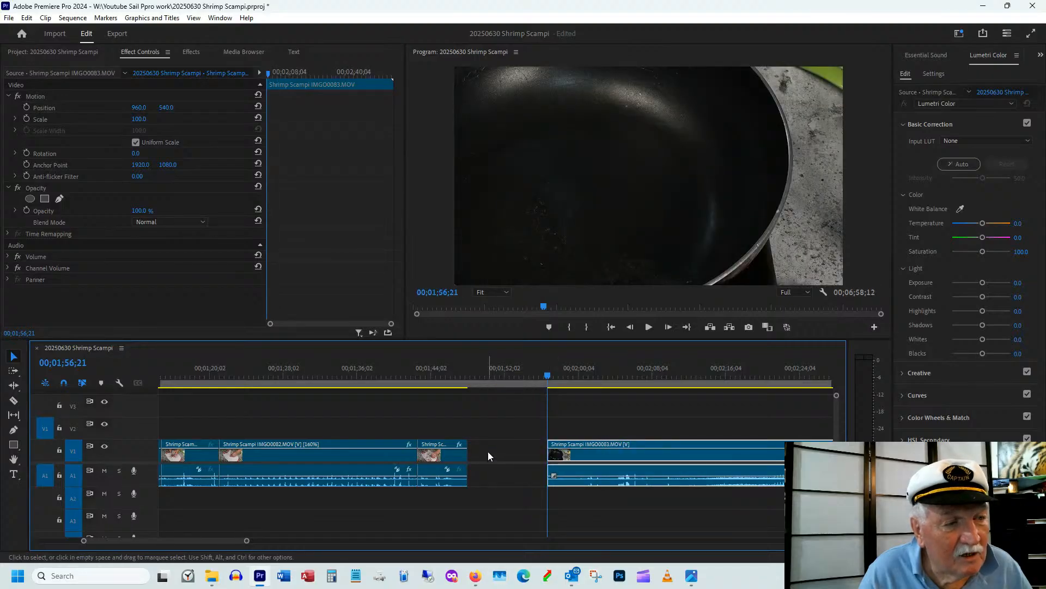
pyautogui.rightClick(488, 451)
pyautogui.click(527, 459)
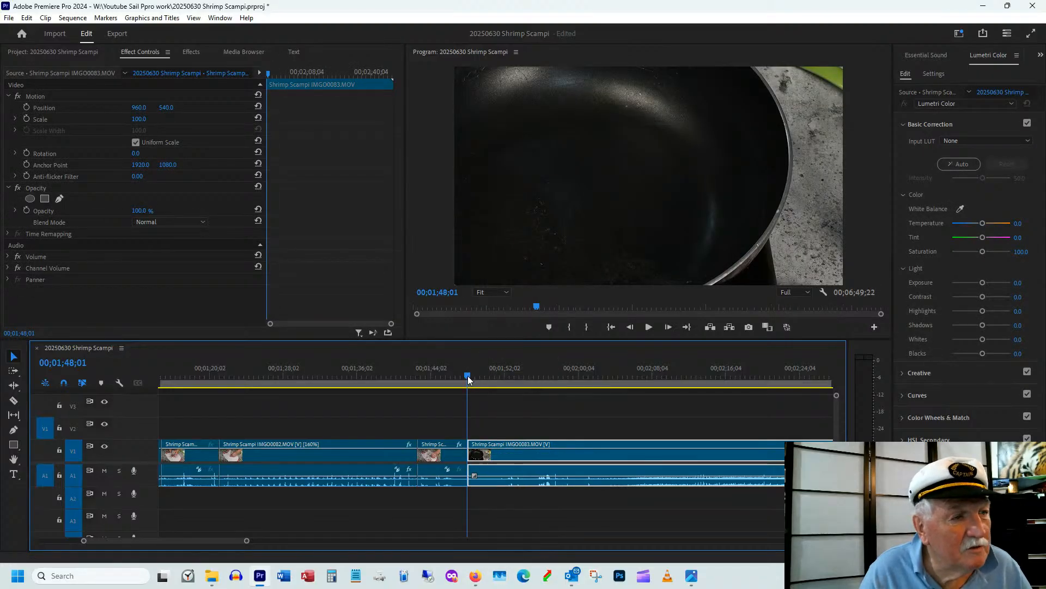
# - Reframe pan clip IMGO0083 with scale 82 and position 1101, 678, and play back the butter section
pyautogui.click(496, 374)
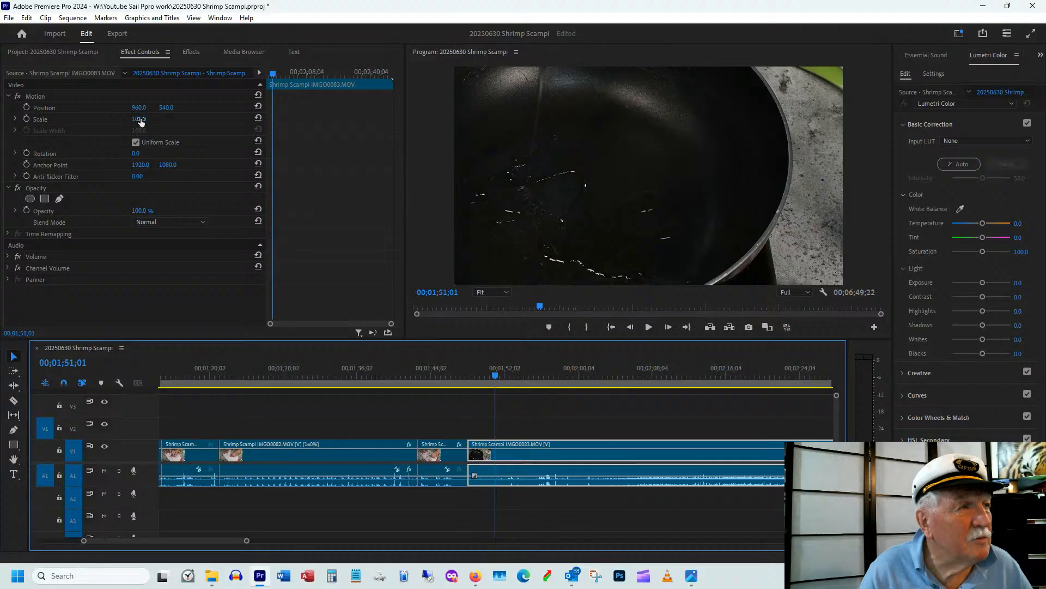
pyautogui.moveTo(140, 121); pyautogui.dragTo(244, 119)
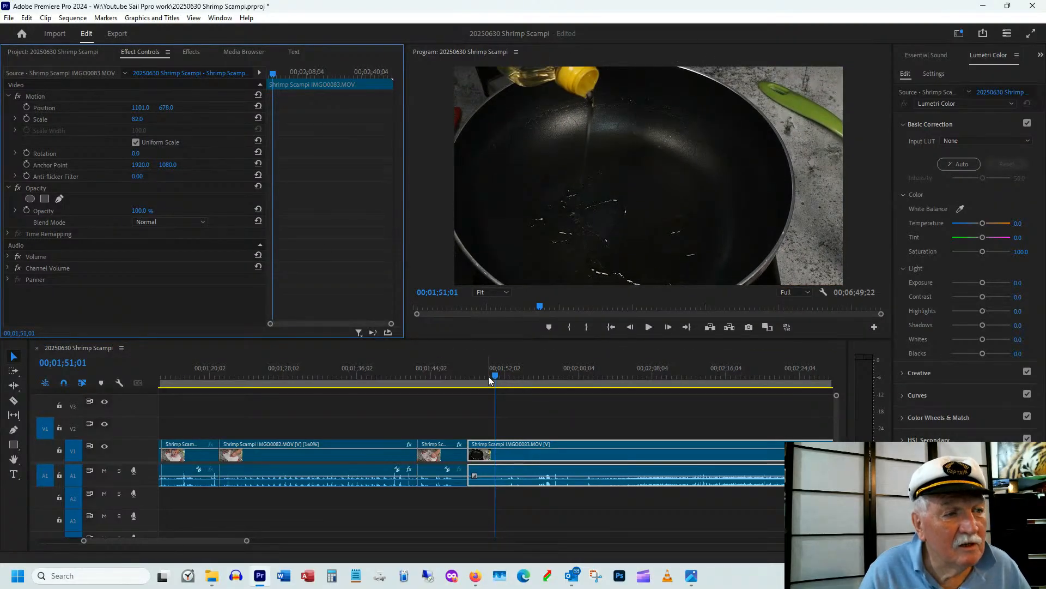
pyautogui.moveTo(488, 377); pyautogui.dragTo(551, 397)
pyautogui.press('space')
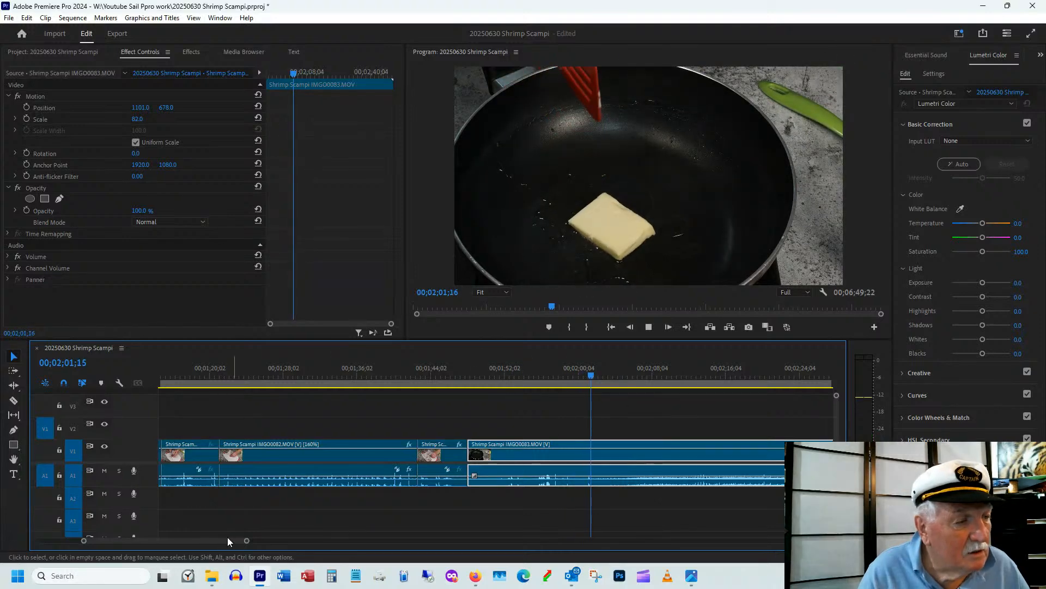
pyautogui.moveTo(213, 538); pyautogui.dragTo(218, 538)
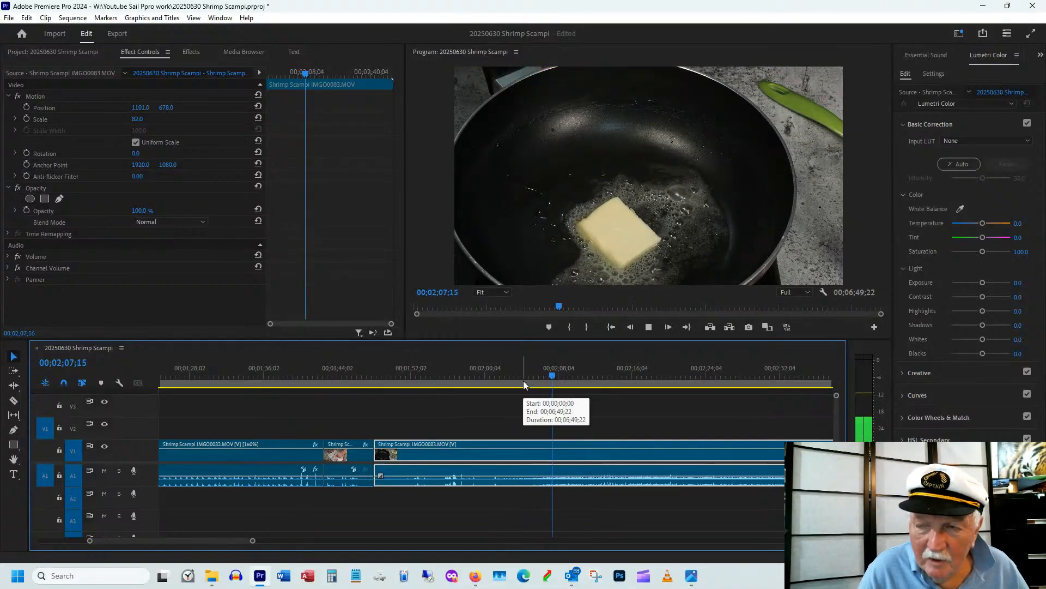
# - Recheck the empty-pan section of IMGO0083 and set the clip's horizontal position to 1238
pyautogui.click(470, 375)
pyautogui.moveTo(470, 374); pyautogui.dragTo(479, 375)
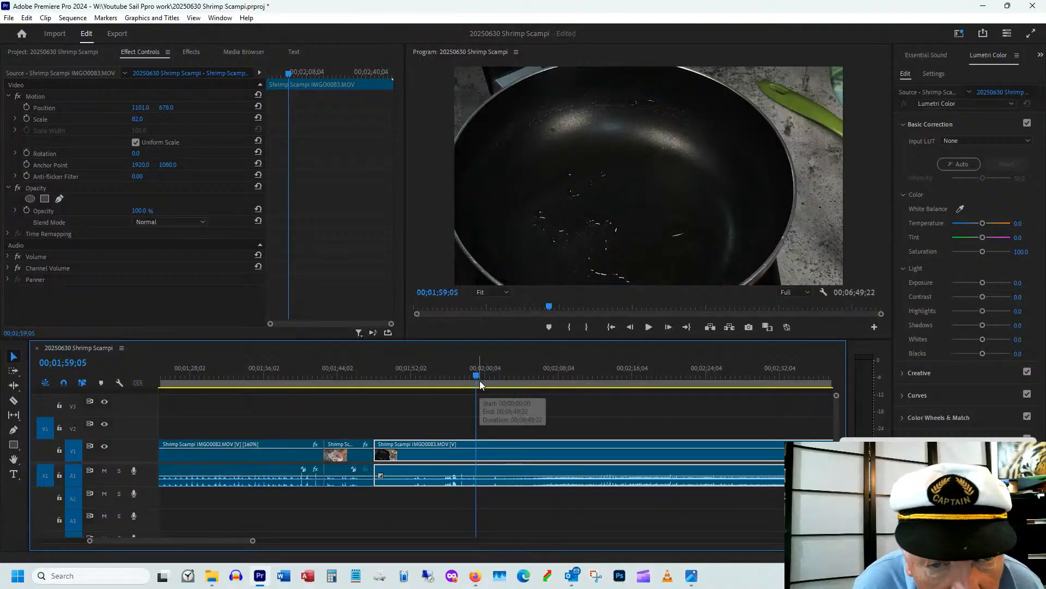
pyautogui.moveTo(475, 378); pyautogui.dragTo(452, 381)
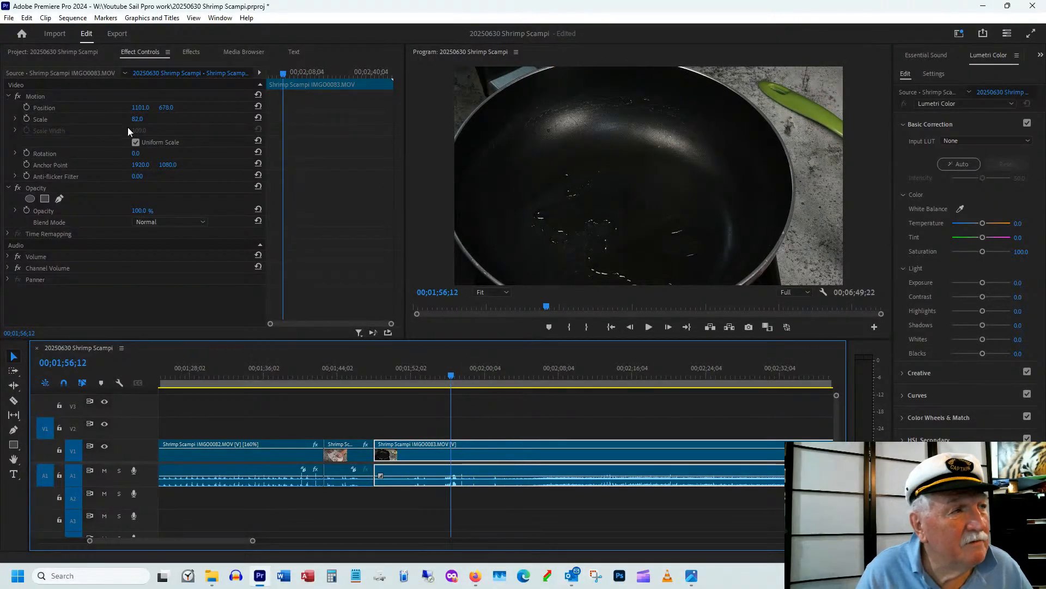
pyautogui.moveTo(137, 109); pyautogui.dragTo(181, 154)
# - Review the shallot and garlic section of IMGO0083 and trim the clip's end to 00;02;49;11
pyautogui.moveTo(457, 375); pyautogui.dragTo(747, 378)
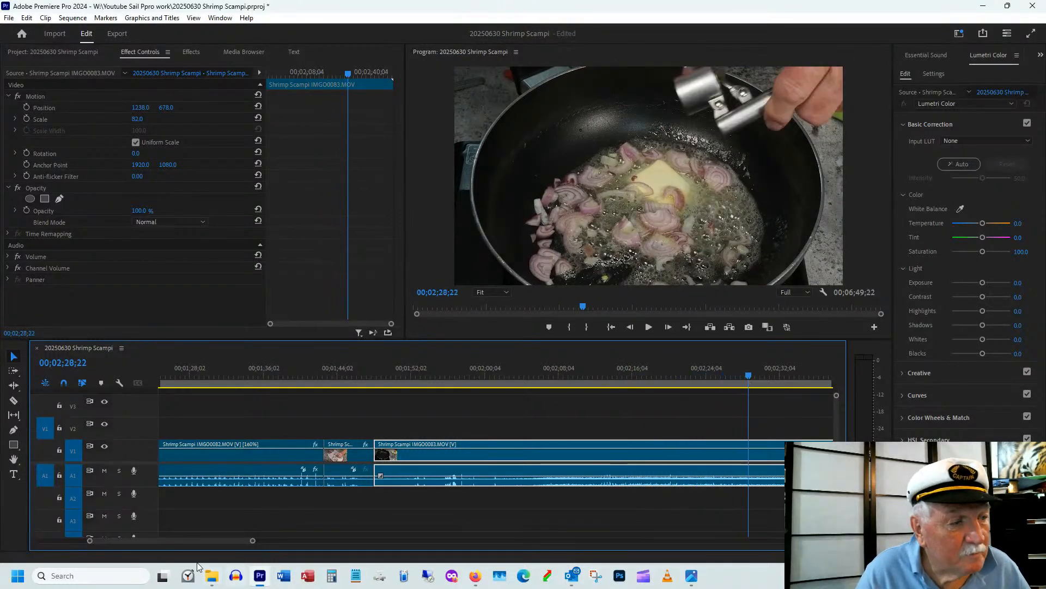
pyautogui.moveTo(217, 539); pyautogui.dragTo(233, 541)
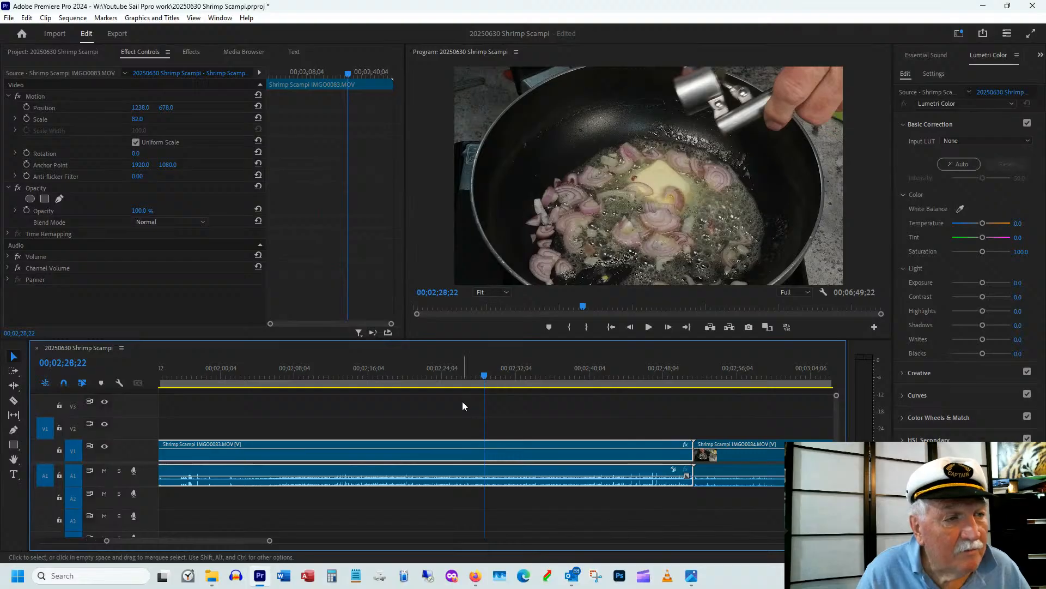
pyautogui.moveTo(487, 376); pyautogui.dragTo(522, 382)
pyautogui.press('space')
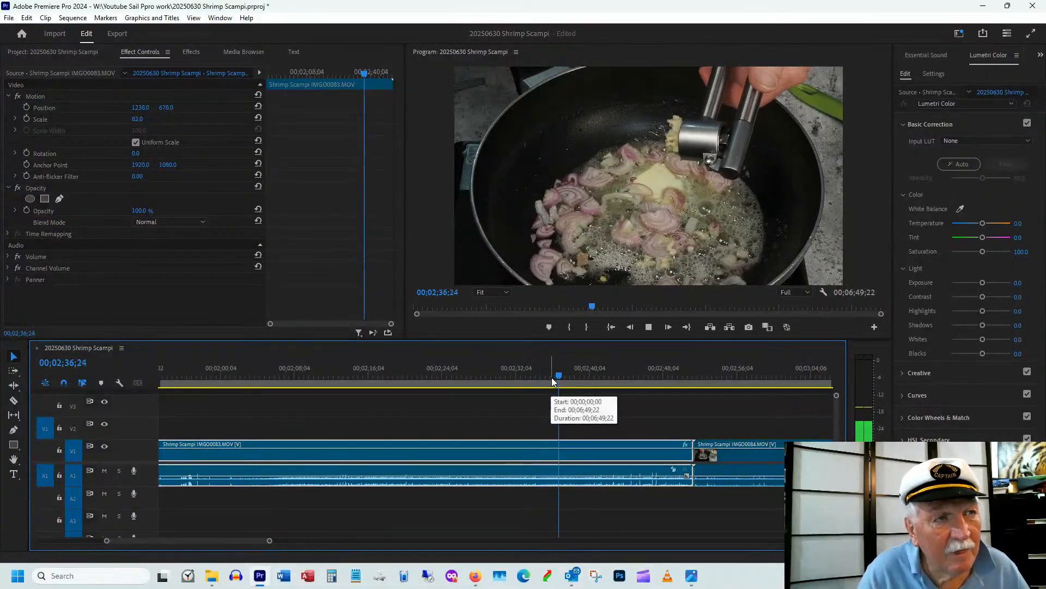
pyautogui.press('space')
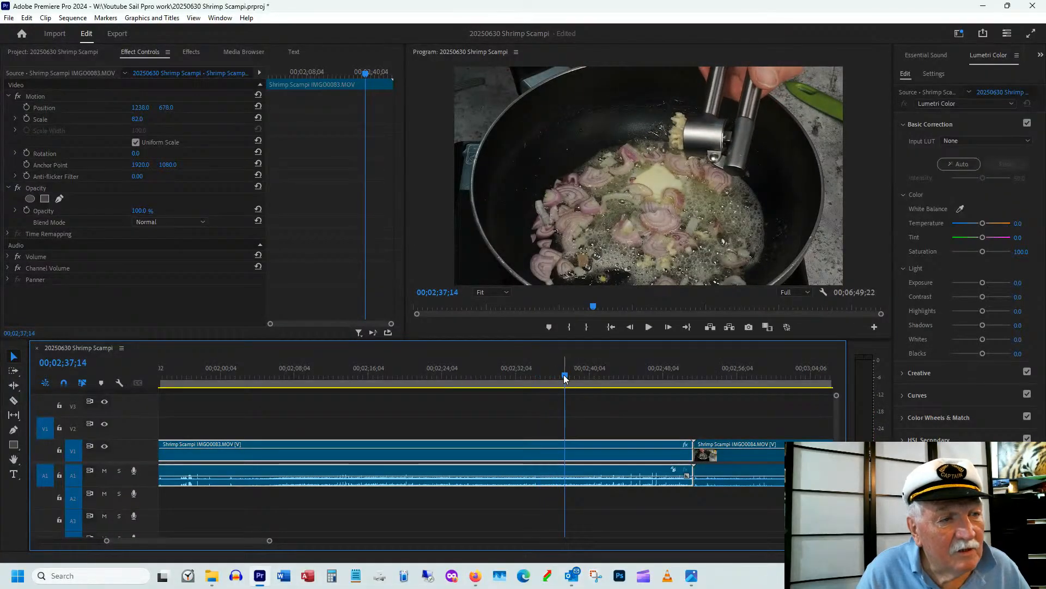
pyautogui.moveTo(566, 374); pyautogui.dragTo(674, 364)
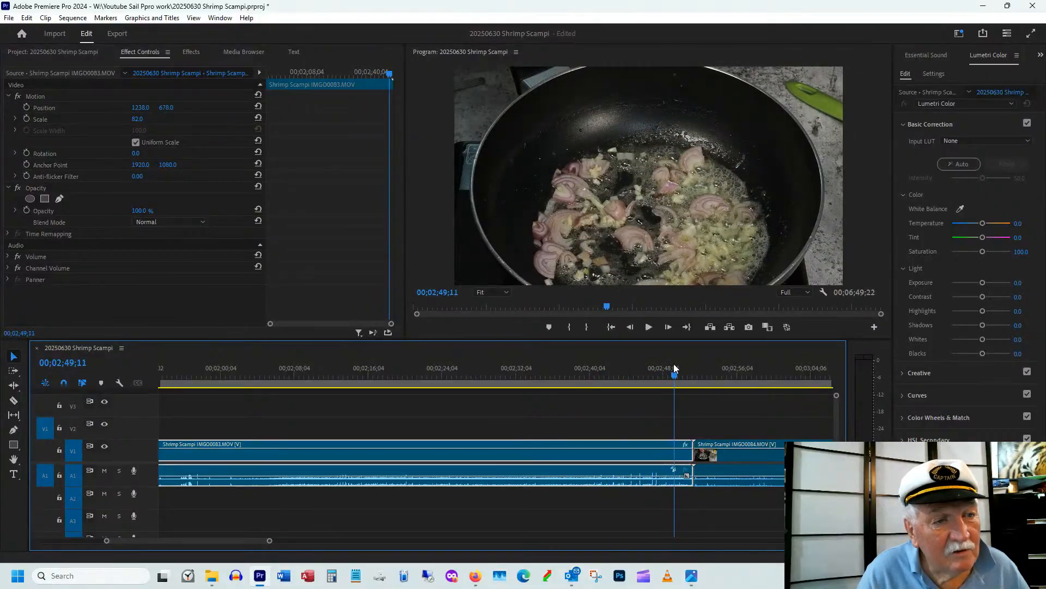
pyautogui.moveTo(688, 444); pyautogui.dragTo(674, 444)
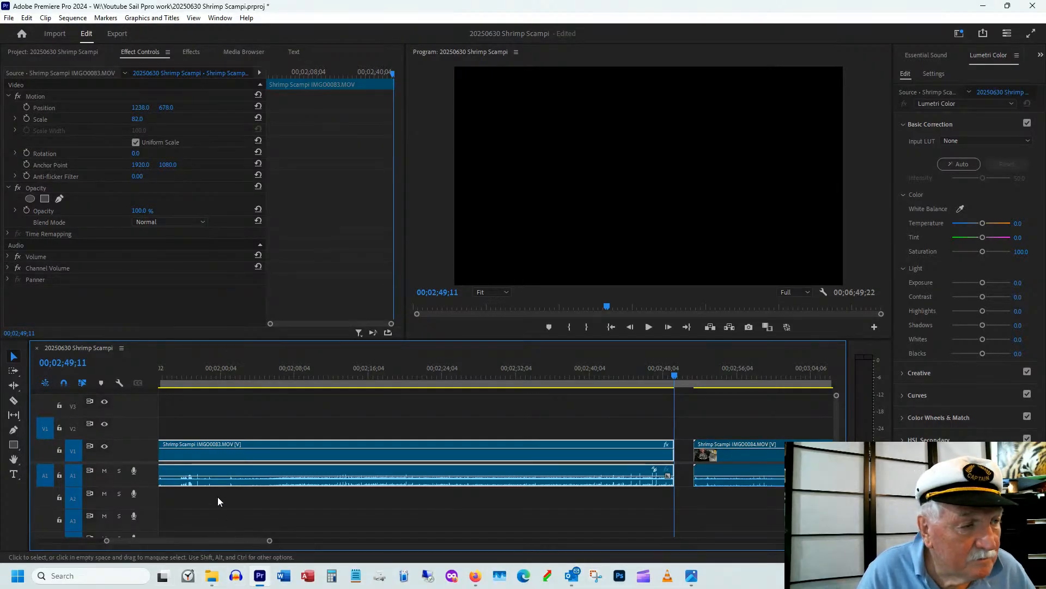
# - Trim the start of IMGO0084 to 00;02;54;26 and ripple-delete the gap before it
pyautogui.moveTo(211, 545); pyautogui.dragTo(246, 543)
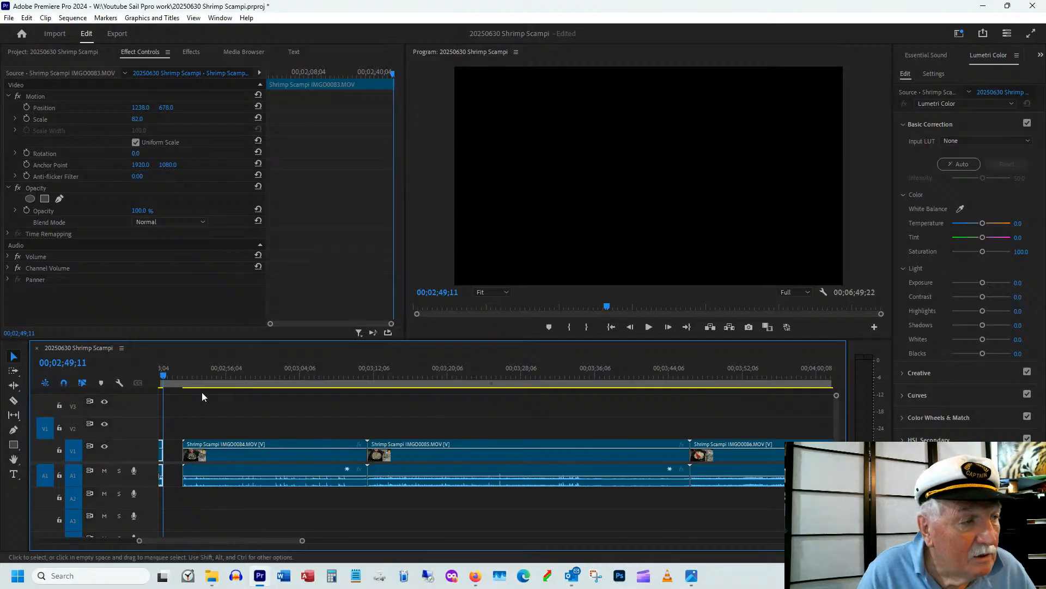
pyautogui.click(194, 376)
pyautogui.moveTo(195, 376); pyautogui.dragTo(213, 385)
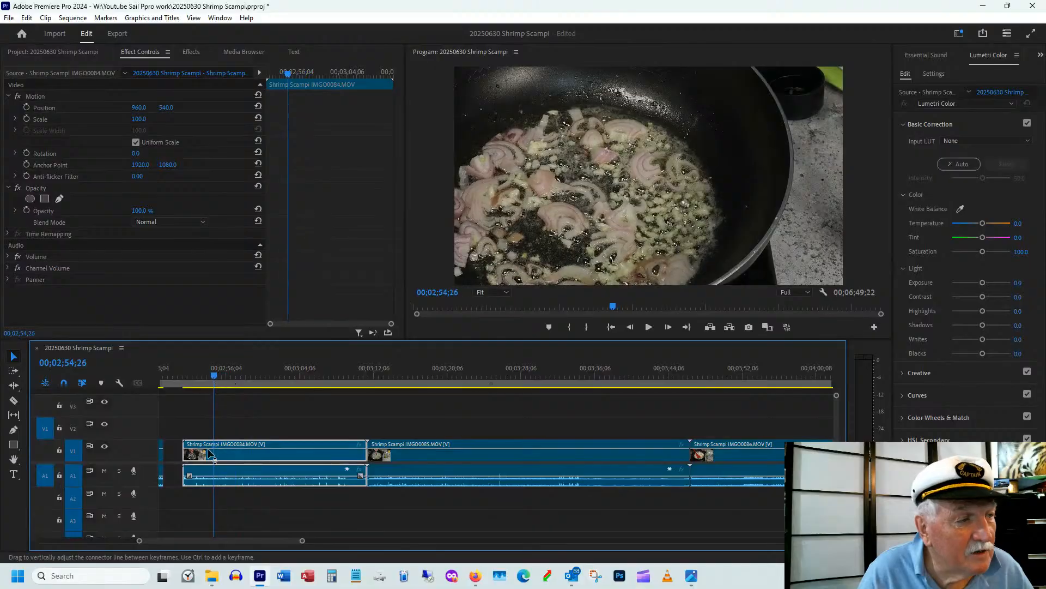
pyautogui.moveTo(187, 443); pyautogui.dragTo(215, 445)
pyautogui.rightClick(181, 452)
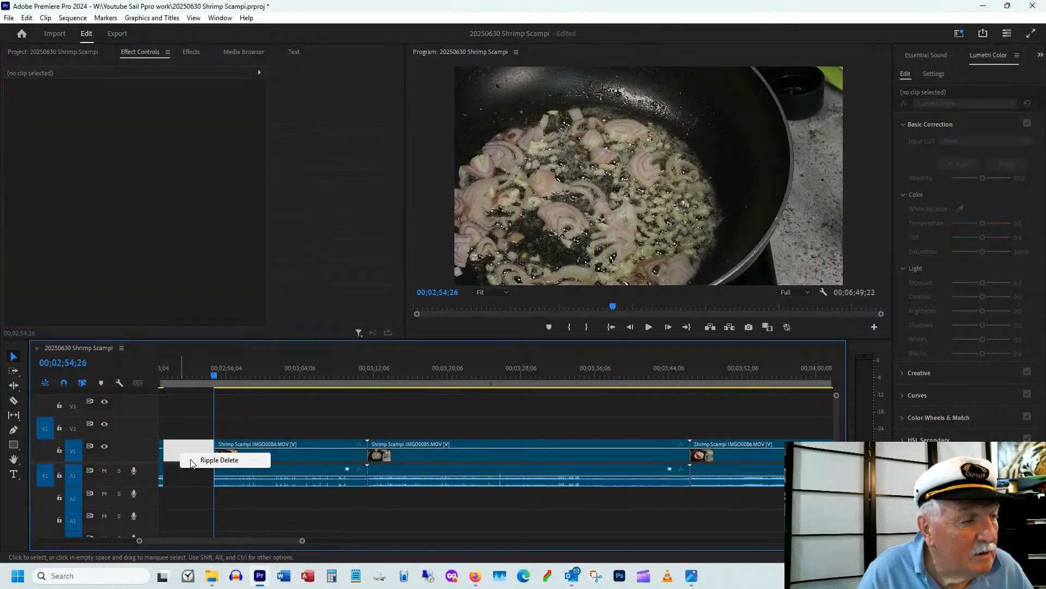
pyautogui.click(229, 459)
# - Center the pan in shrimp clip IMGO0084 by setting its horizontal position to 1268
pyautogui.moveTo(166, 375); pyautogui.dragTo(190, 375)
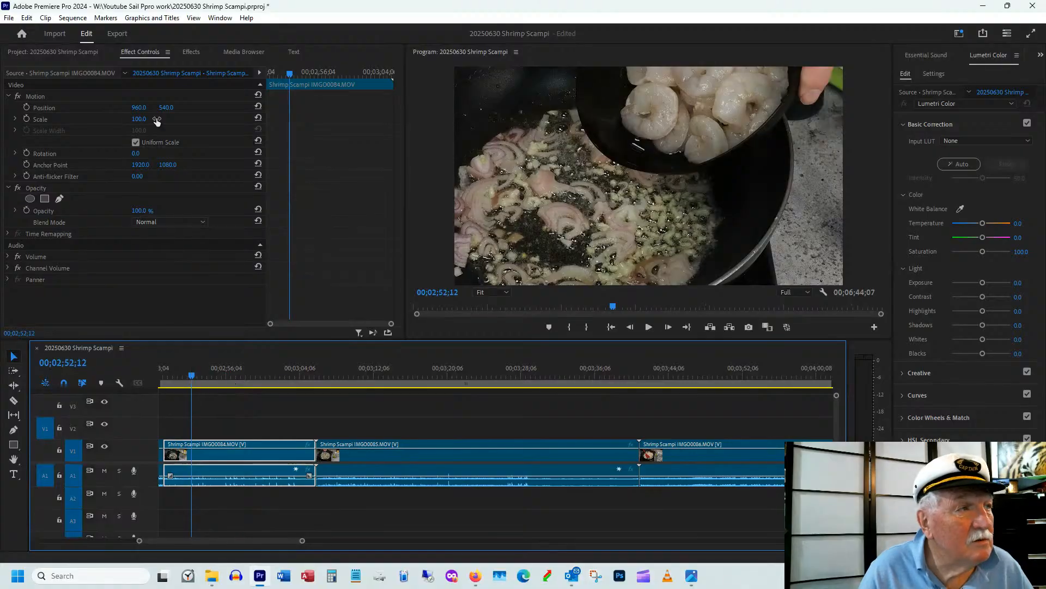
pyautogui.moveTo(137, 109); pyautogui.dragTo(221, 106)
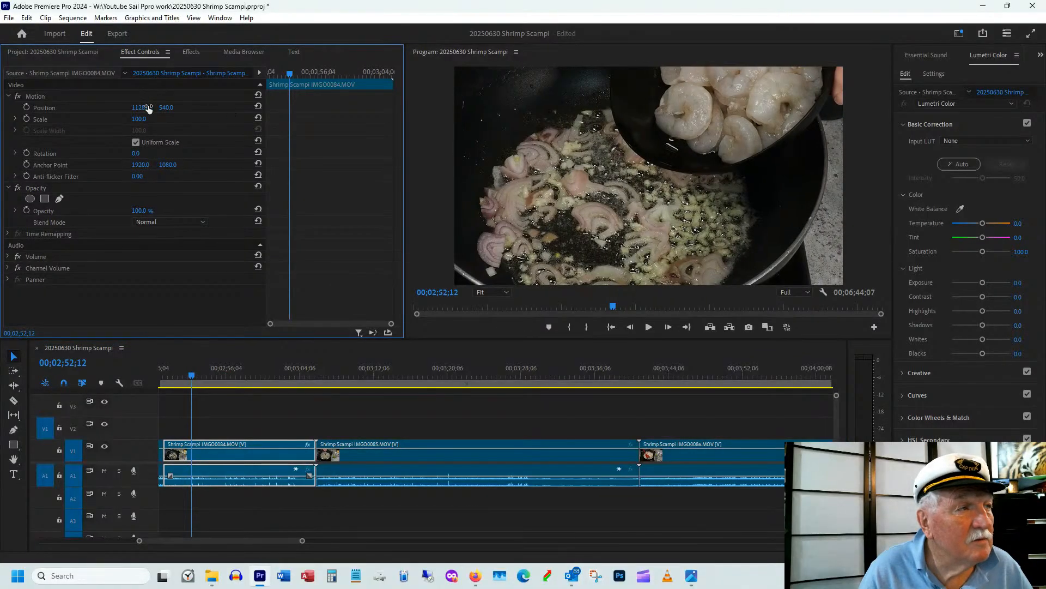
pyautogui.moveTo(194, 375); pyautogui.dragTo(235, 375)
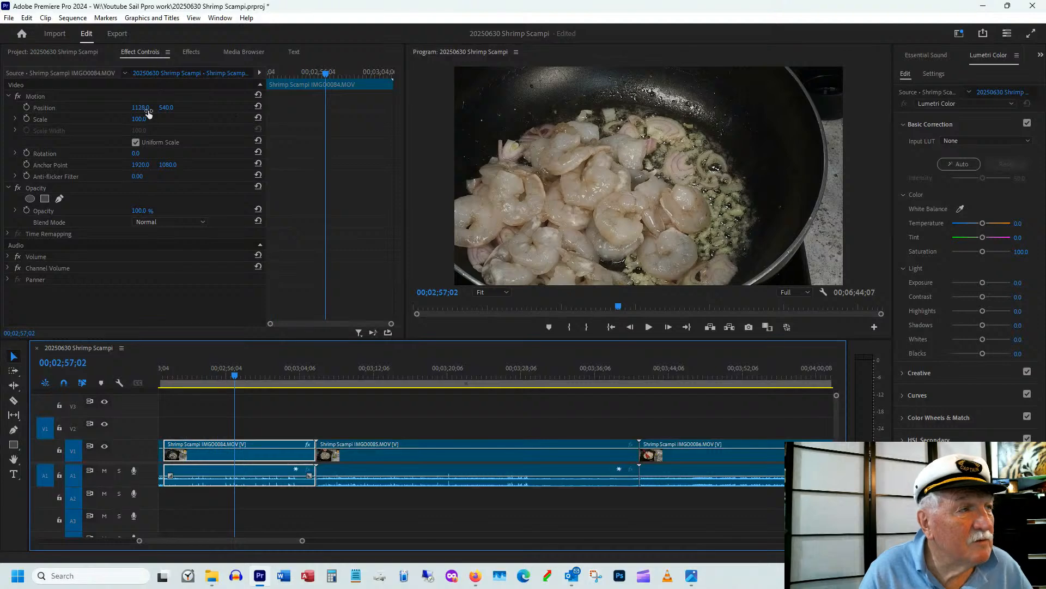
pyautogui.moveTo(137, 109); pyautogui.dragTo(216, 110)
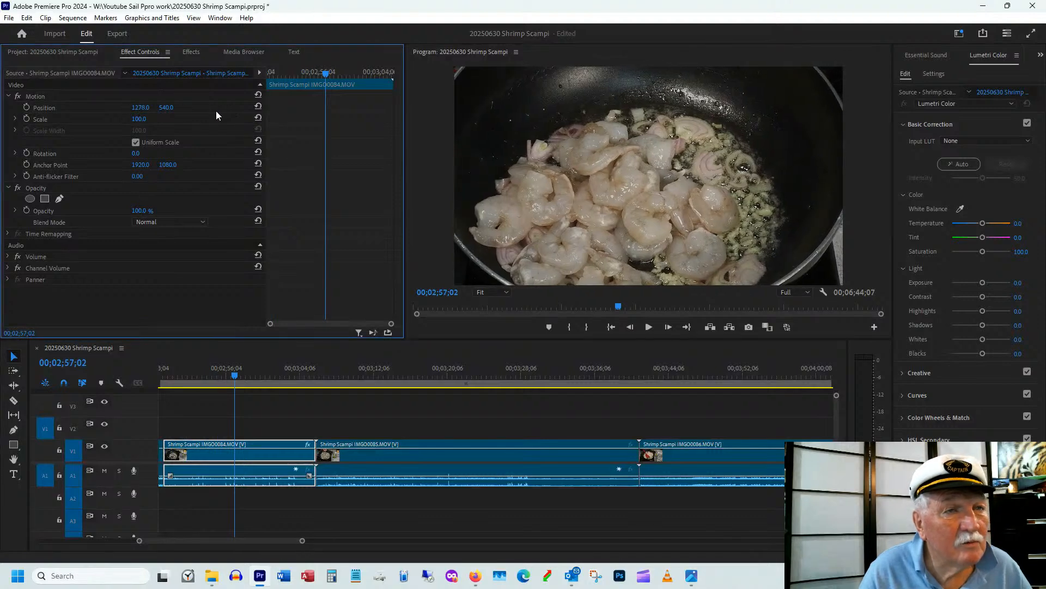
# - Trim the end of IMGO0084 to 00;03;04;12 and ripple-delete the gap after it
pyautogui.moveTo(200, 375); pyautogui.dragTo(305, 369)
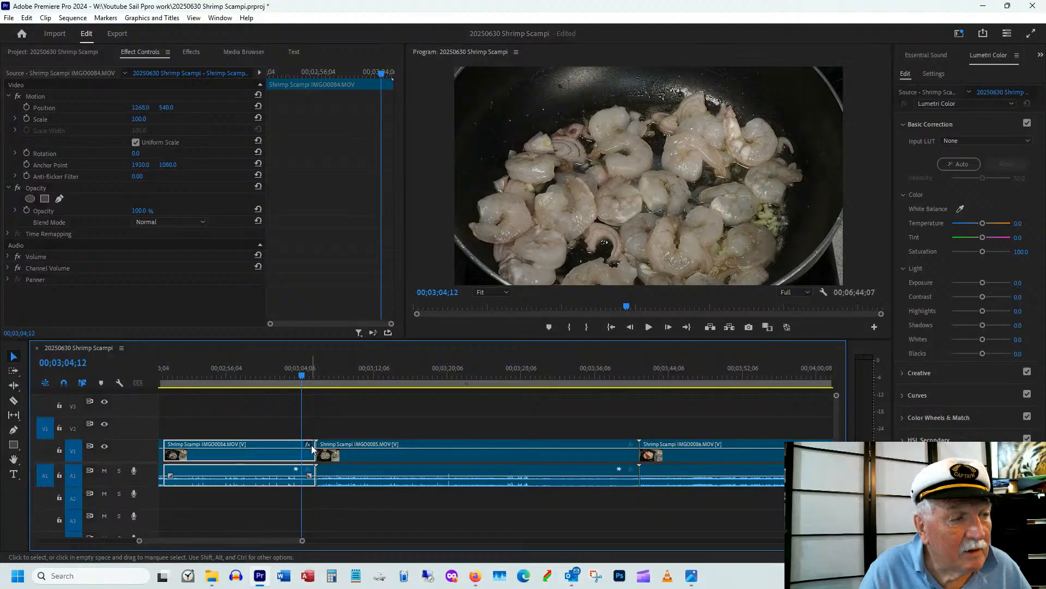
pyautogui.moveTo(313, 448); pyautogui.dragTo(301, 451)
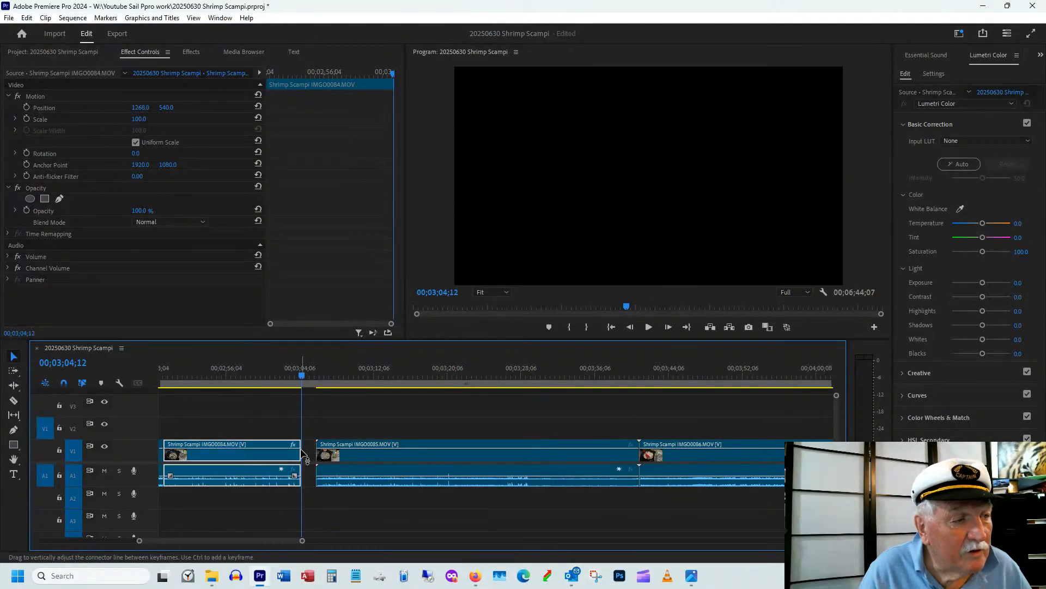
pyautogui.click(313, 459)
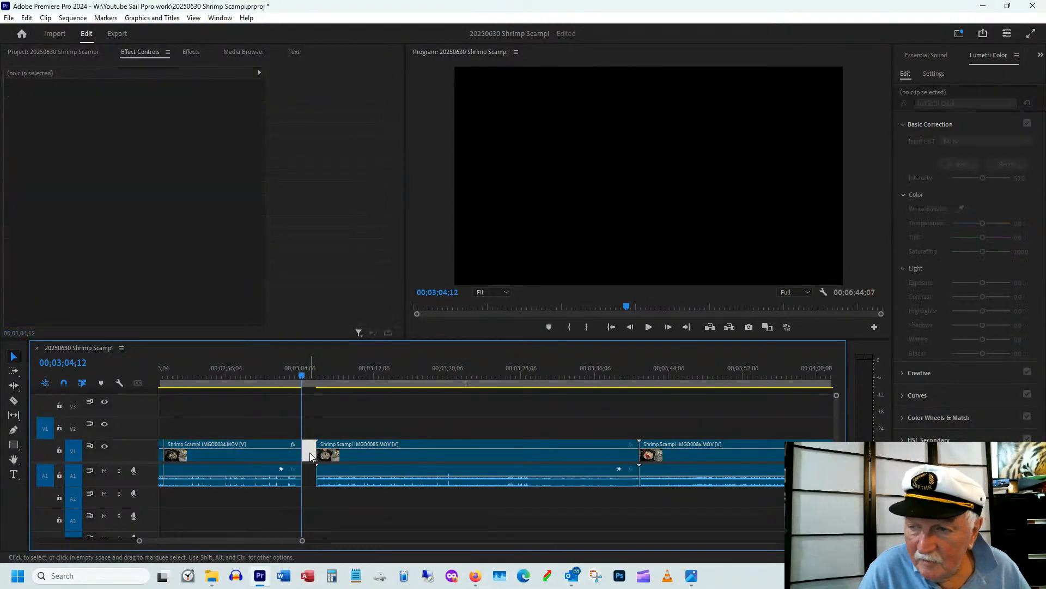
pyautogui.rightClick(310, 457)
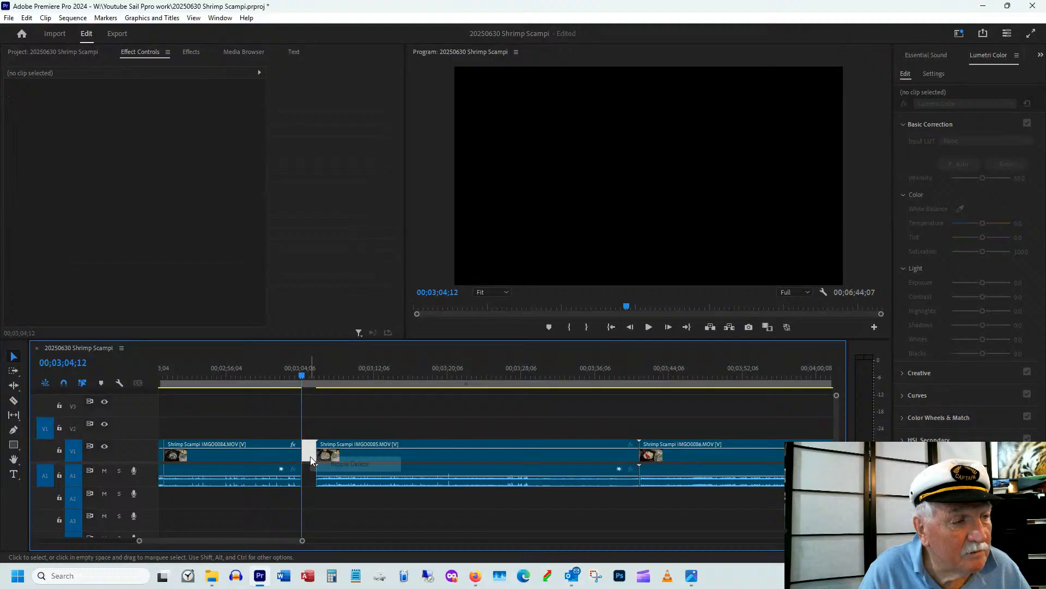
pyautogui.click(333, 463)
# - Review IMGO0085 against the preceding clip and set its horizontal position to 1268 to match
pyautogui.moveTo(299, 375); pyautogui.dragTo(366, 378)
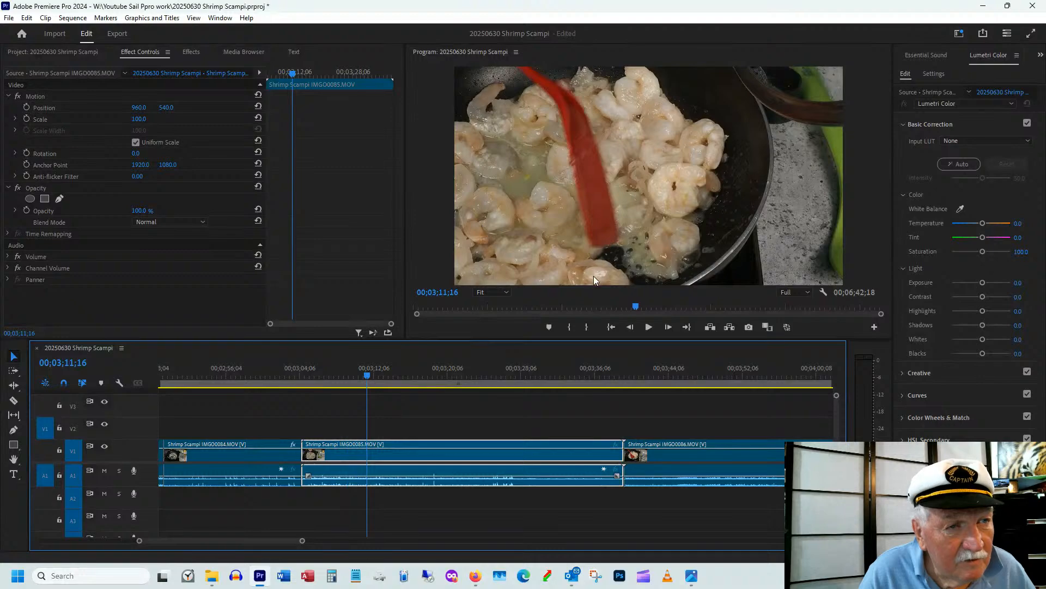
pyautogui.moveTo(326, 375); pyautogui.dragTo(275, 406)
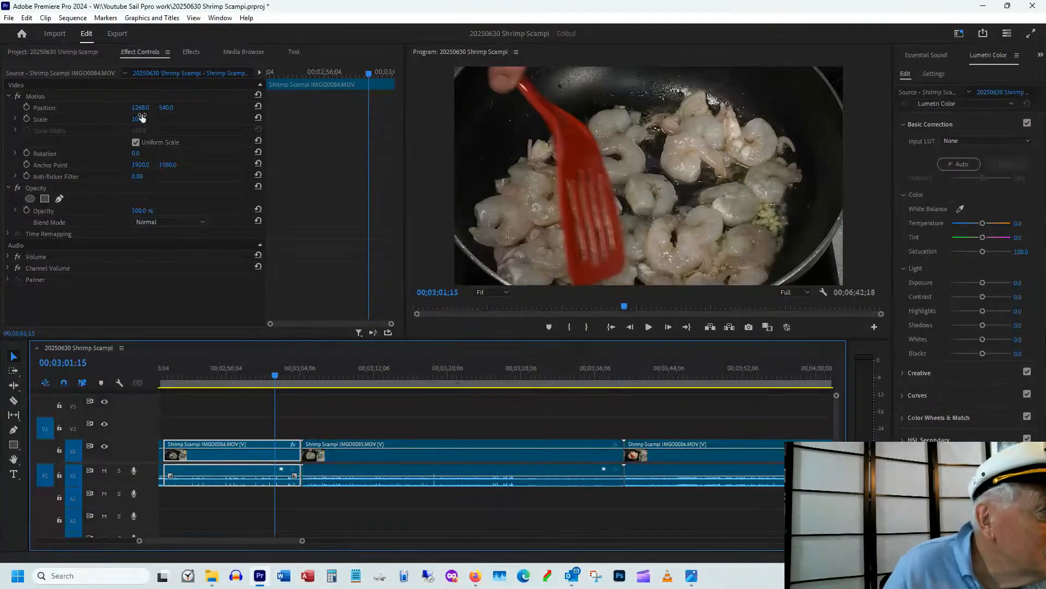
pyautogui.click(338, 375)
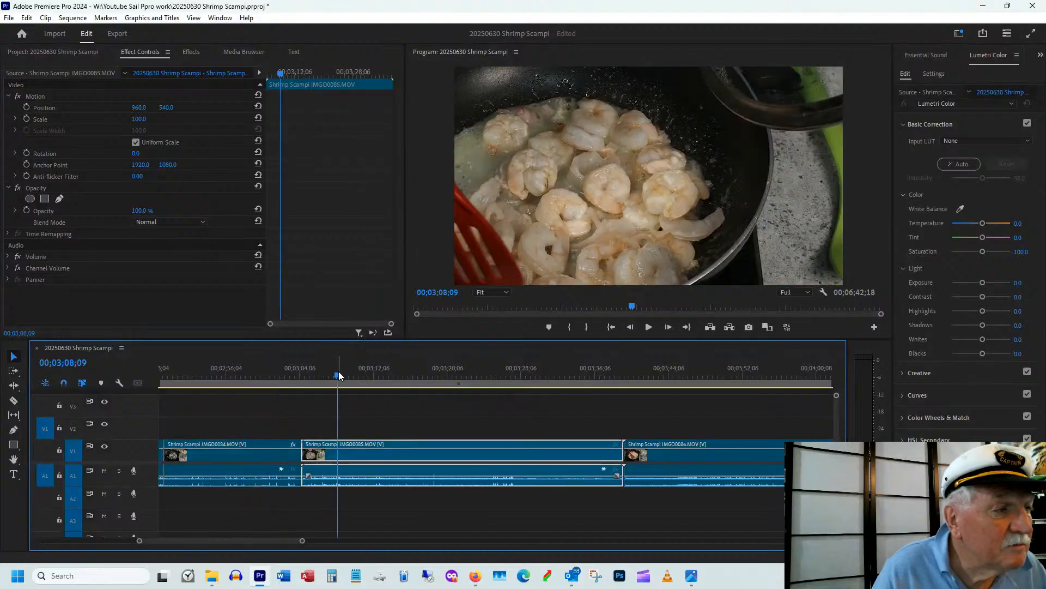
pyautogui.click(142, 107)
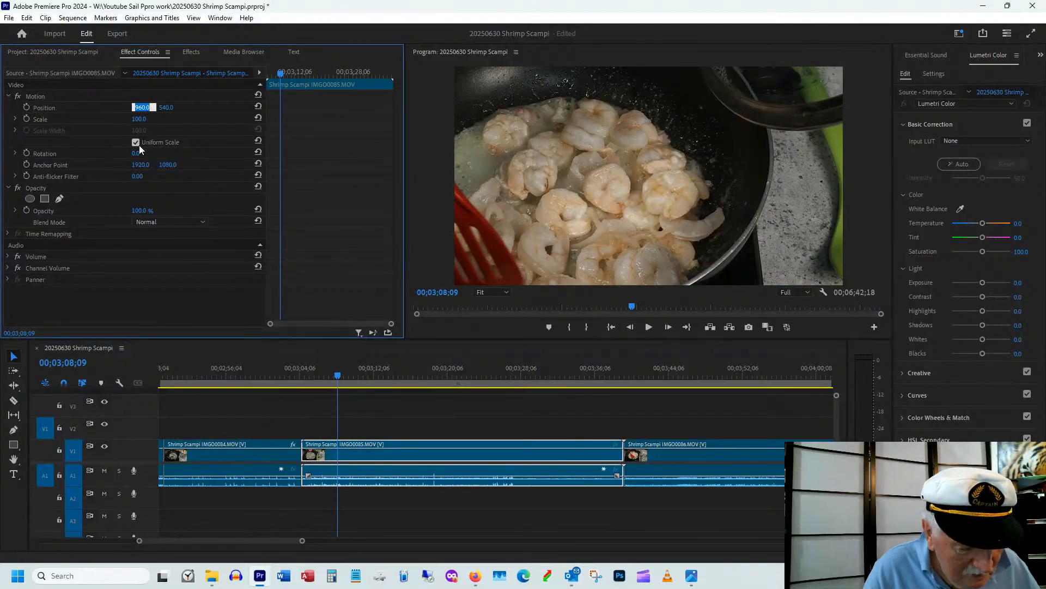
pyautogui.write('1268')
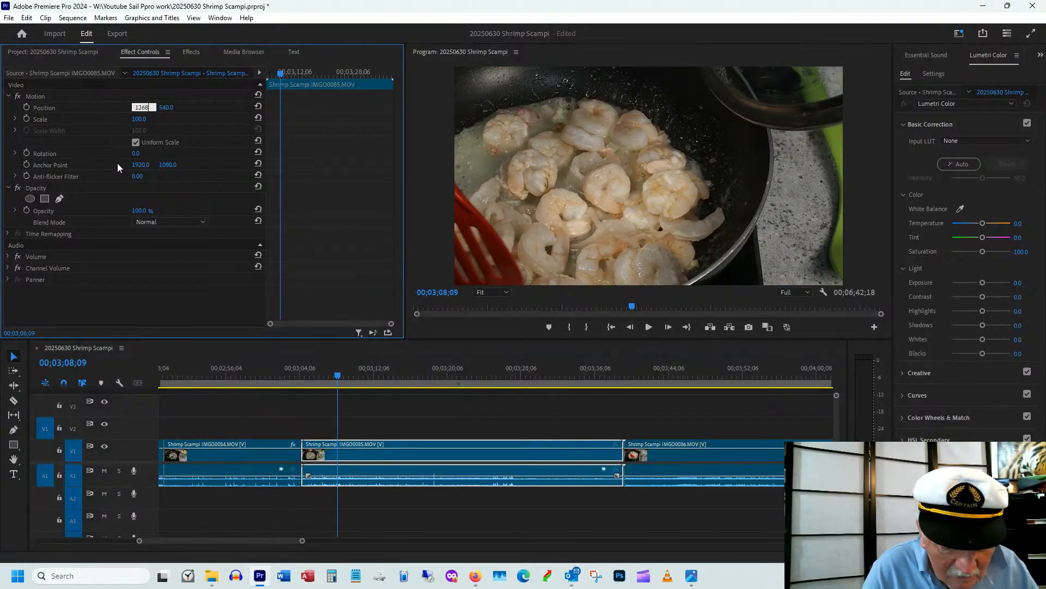
pyautogui.press('Return')
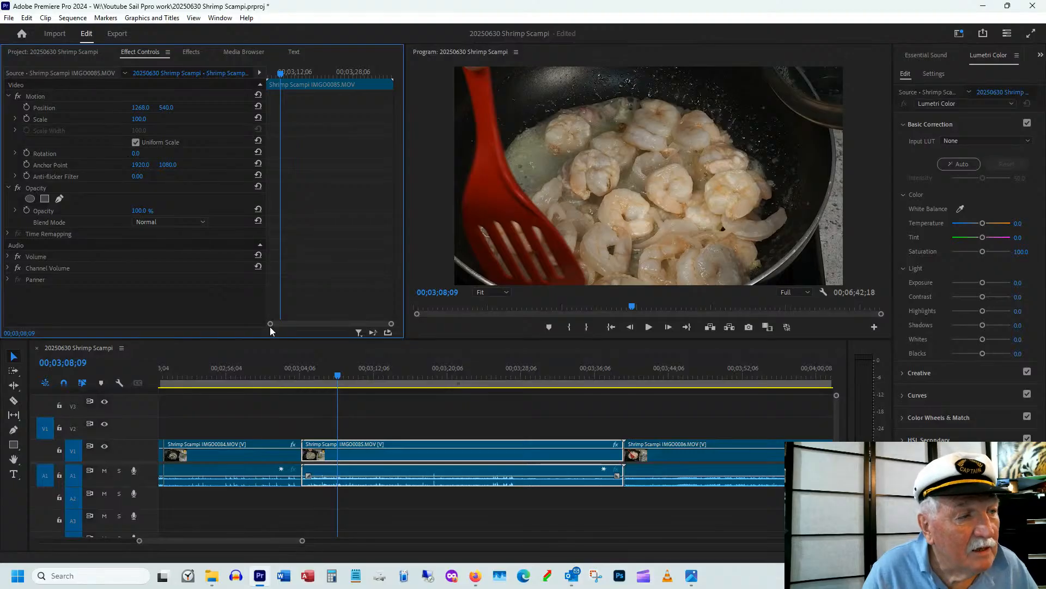
# - Play and scrub across the cut between IMGO0084 and IMGO0085 to compare their framing
pyautogui.moveTo(290, 375)
pyautogui.mouseDown()
pyautogui.moveTo(318, 378)
pyautogui.moveTo(290, 380)
pyautogui.mouseUp()
pyautogui.press('space')
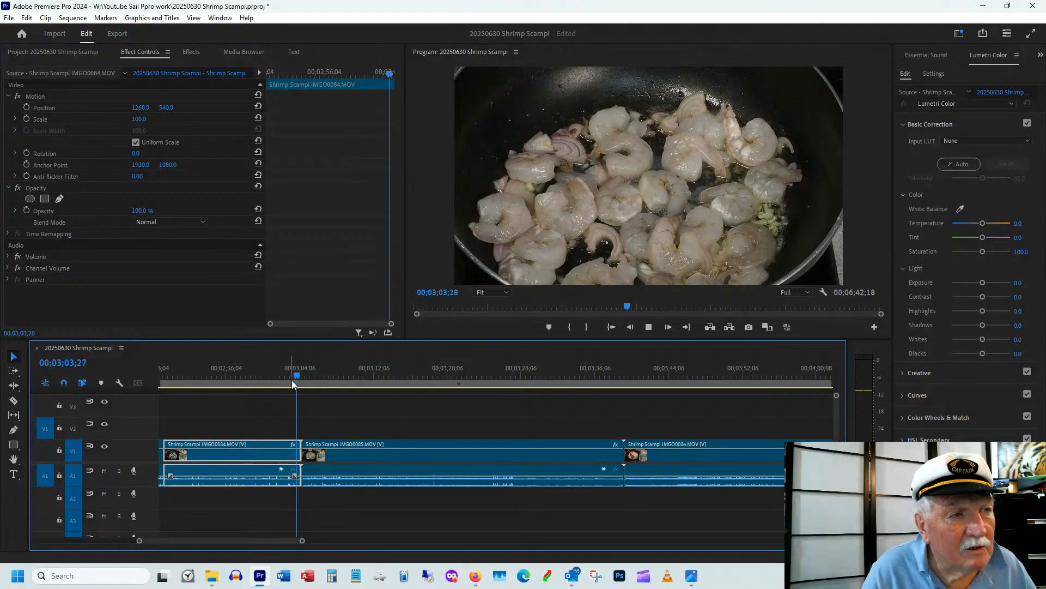
pyautogui.press('space')
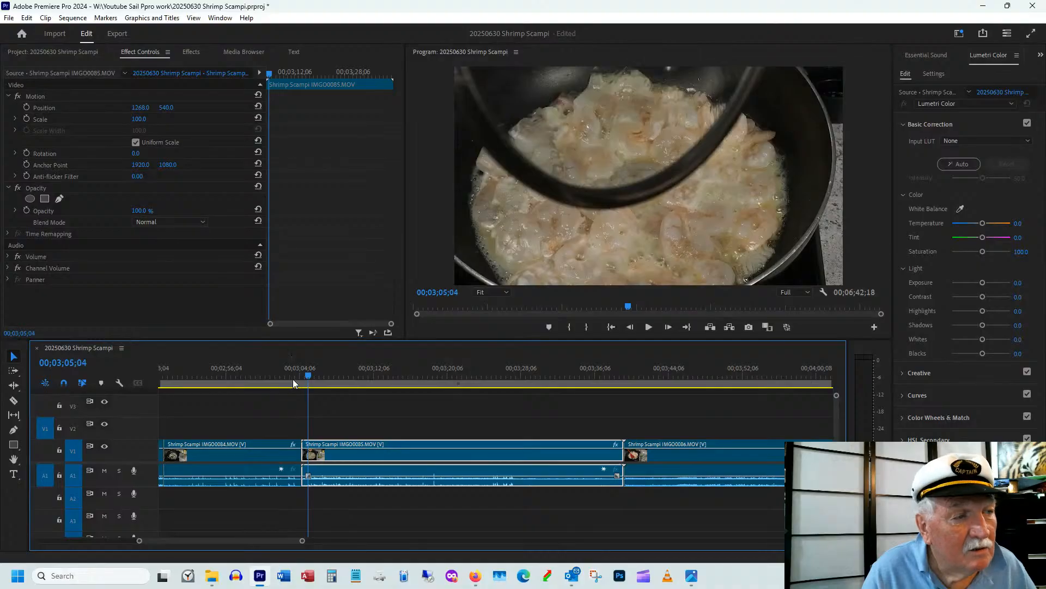
pyautogui.click(293, 379)
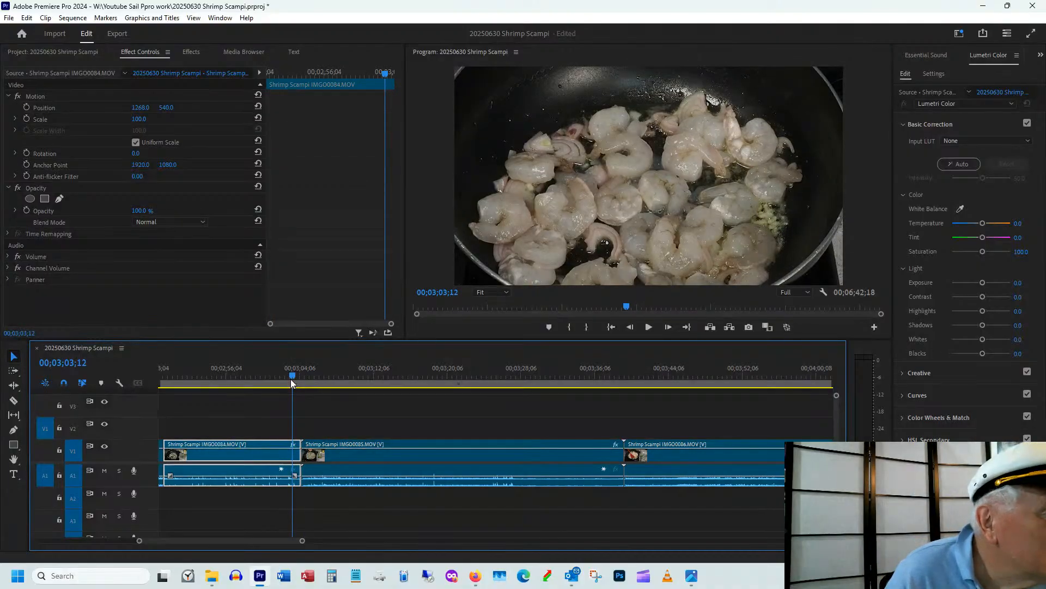
pyautogui.click(389, 380)
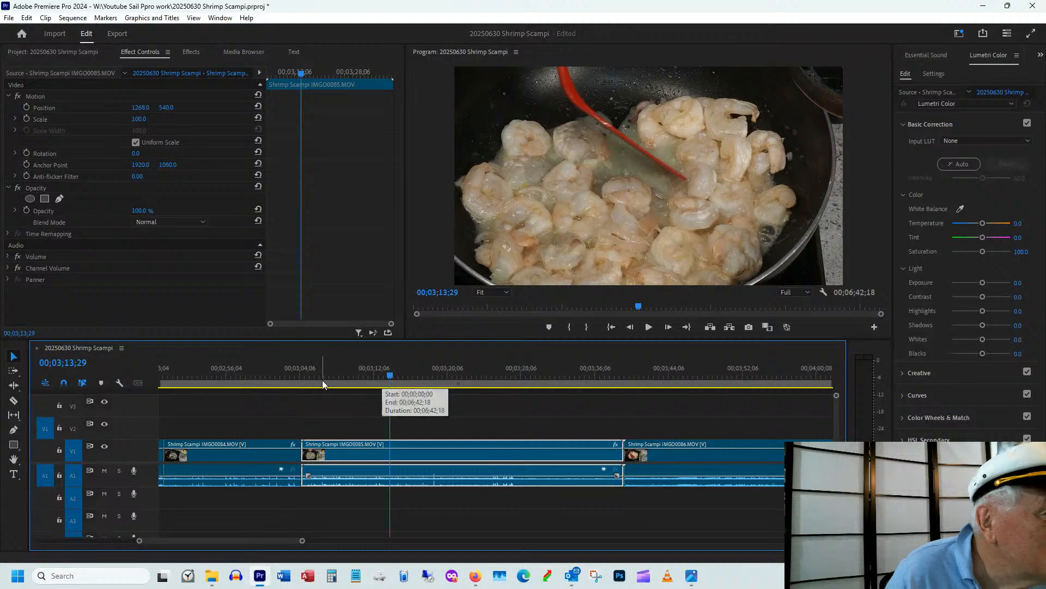
pyautogui.click(269, 369)
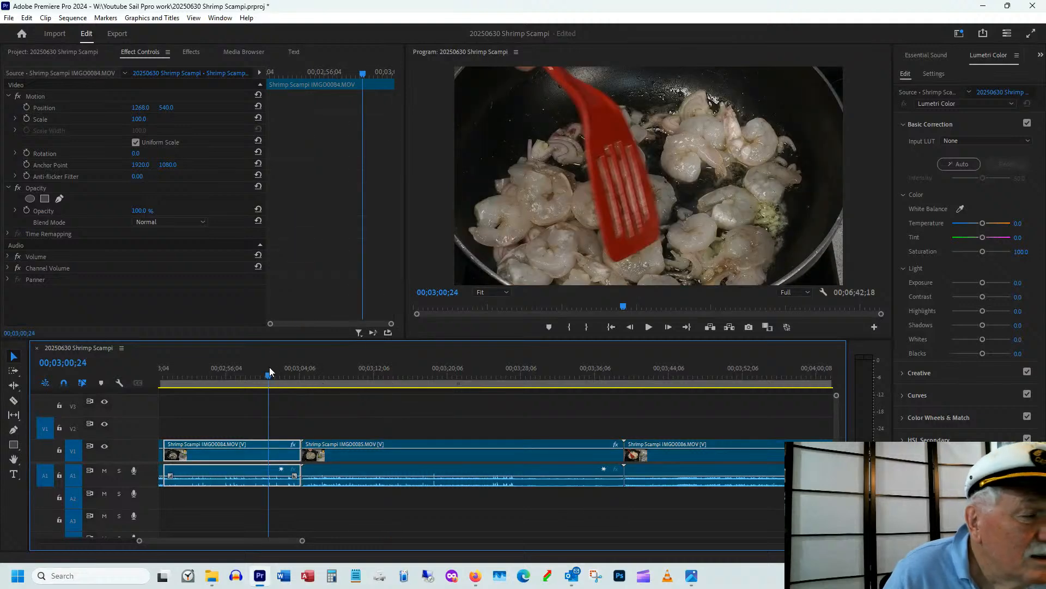
pyautogui.moveTo(270, 370); pyautogui.dragTo(299, 368)
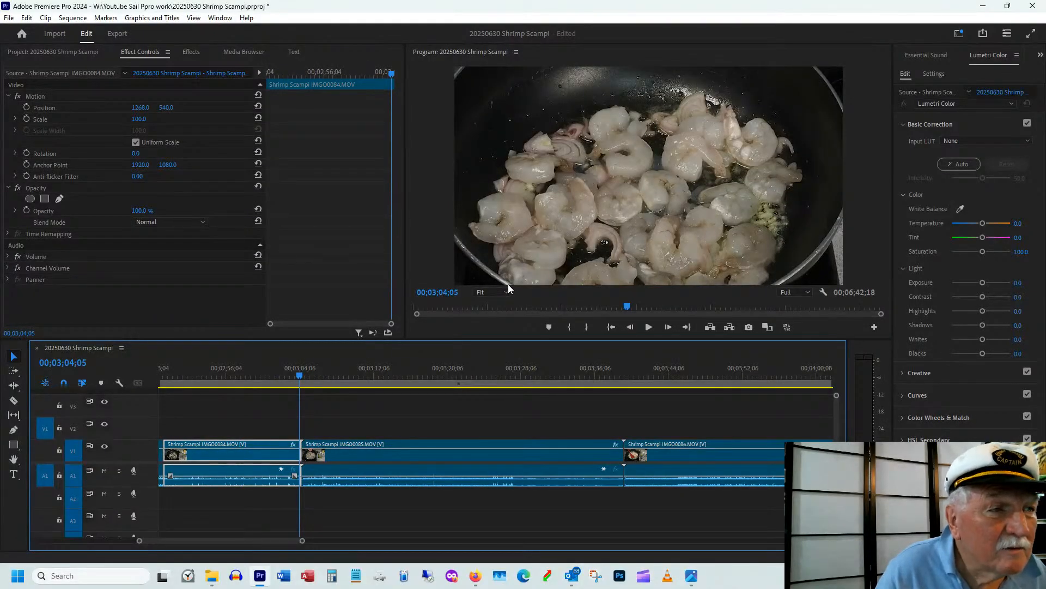
# - Set IMGO0085's horizontal position to 1330 to match the preceding clip and trim its end to 00;03;27;20
pyautogui.click(320, 374)
pyautogui.moveTo(142, 109); pyautogui.dragTo(175, 109)
pyautogui.moveTo(282, 381); pyautogui.dragTo(301, 408)
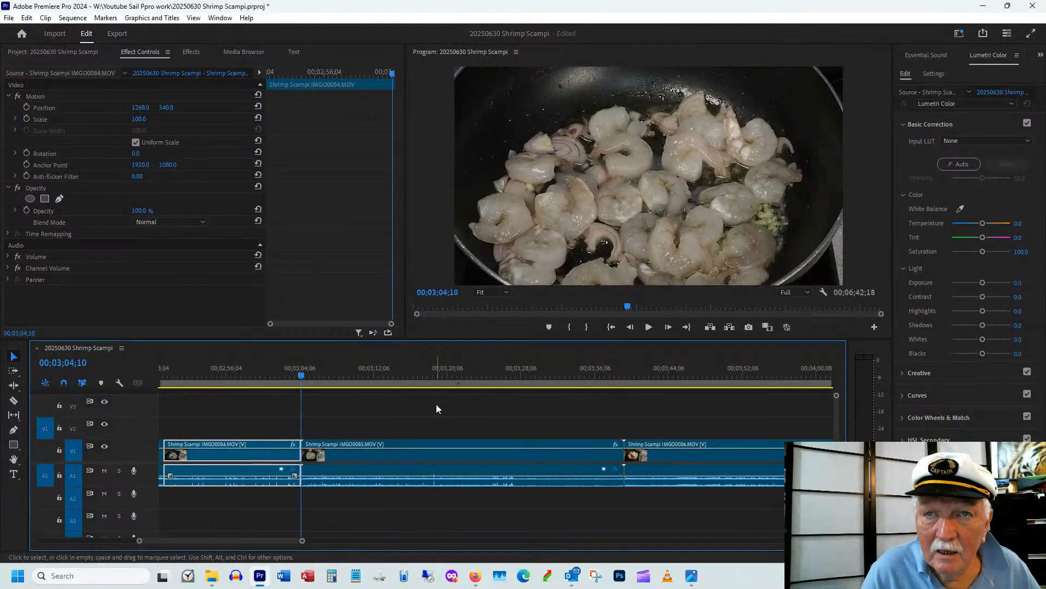
pyautogui.moveTo(306, 377); pyautogui.dragTo(518, 385)
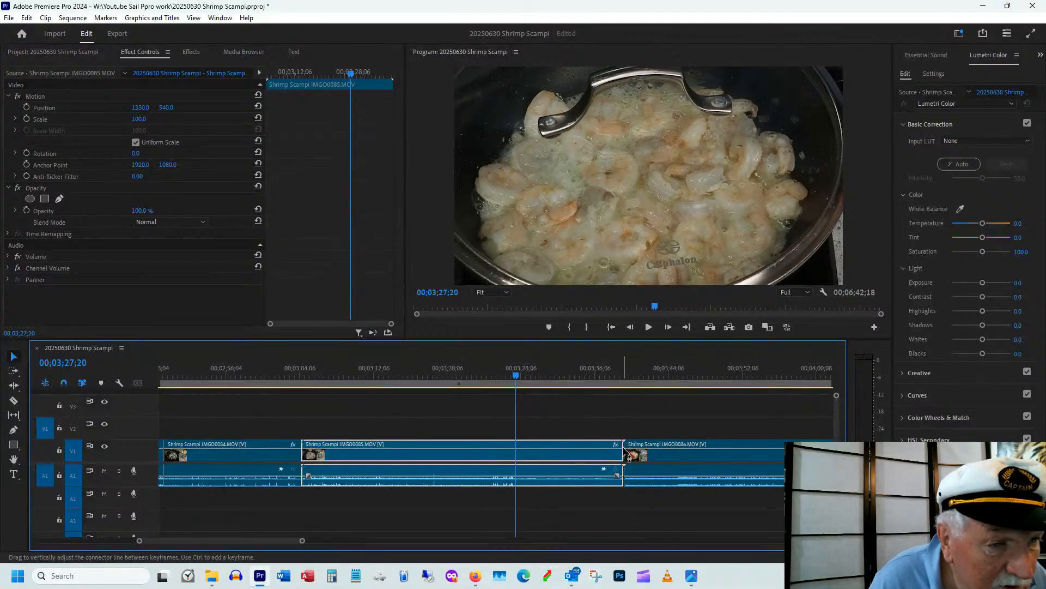
pyautogui.moveTo(621, 442); pyautogui.dragTo(516, 442)
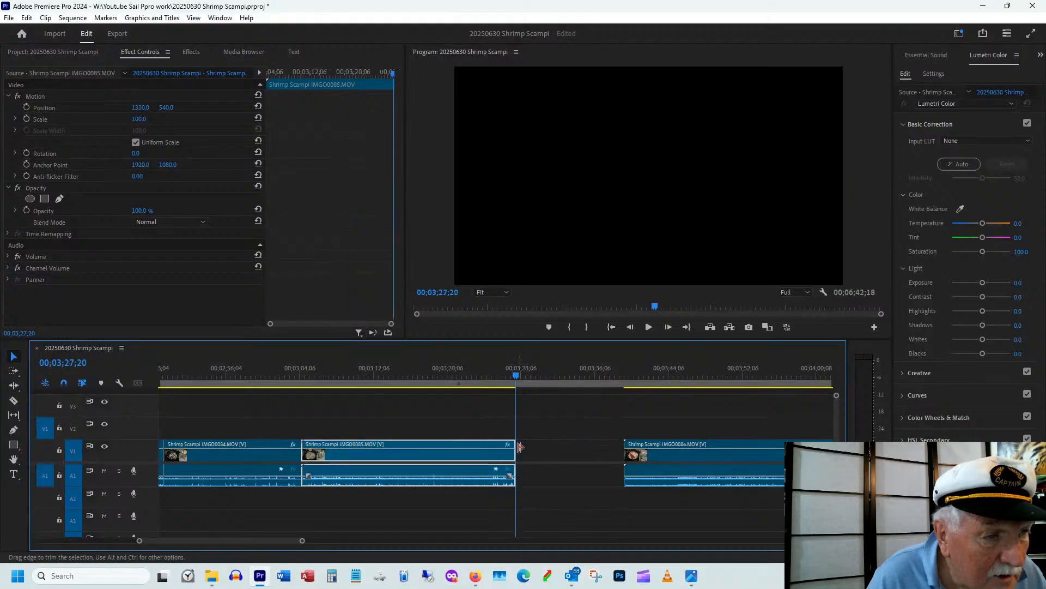
# - Examine the cut between IMGO0084 and IMGO0085 up close, playing and scrubbing through the frames around it
pyautogui.click(306, 374)
pyautogui.press('=')
pyautogui.press('=')
pyautogui.press('=')
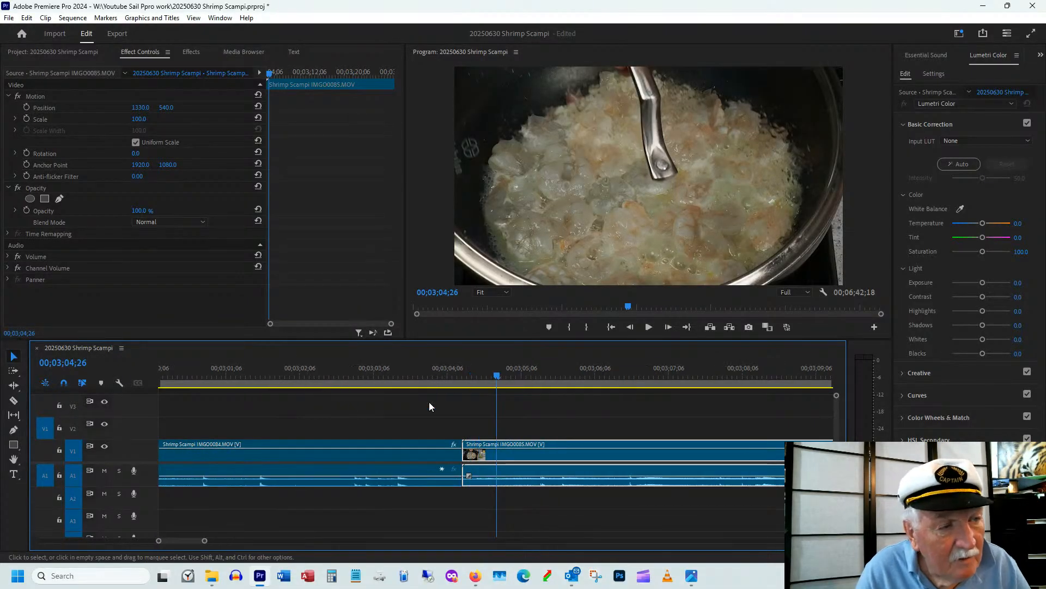
pyautogui.click(450, 375)
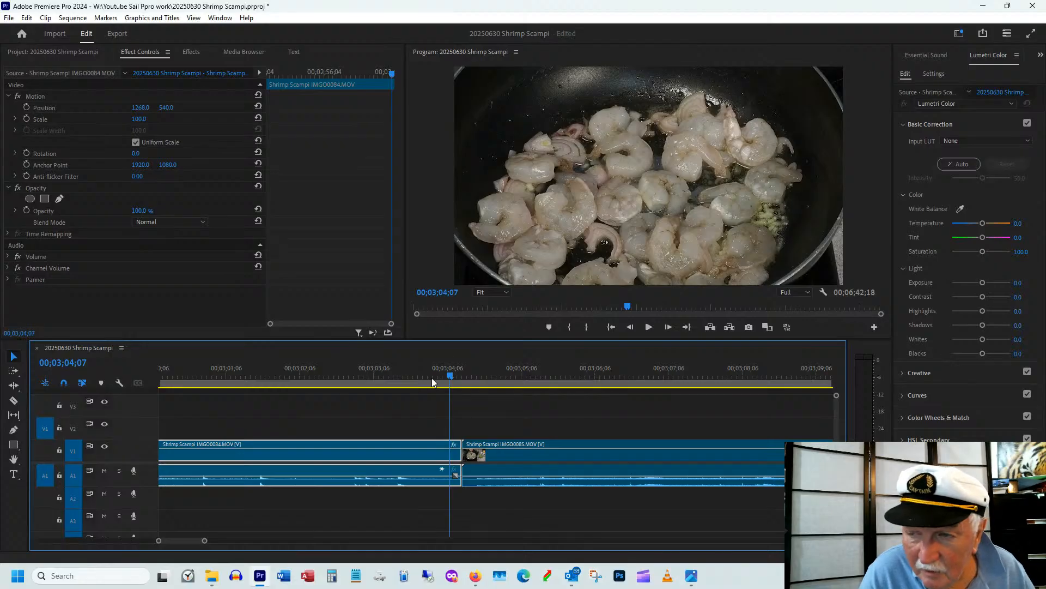
pyautogui.press('space')
pyautogui.click(434, 375)
pyautogui.click(470, 372)
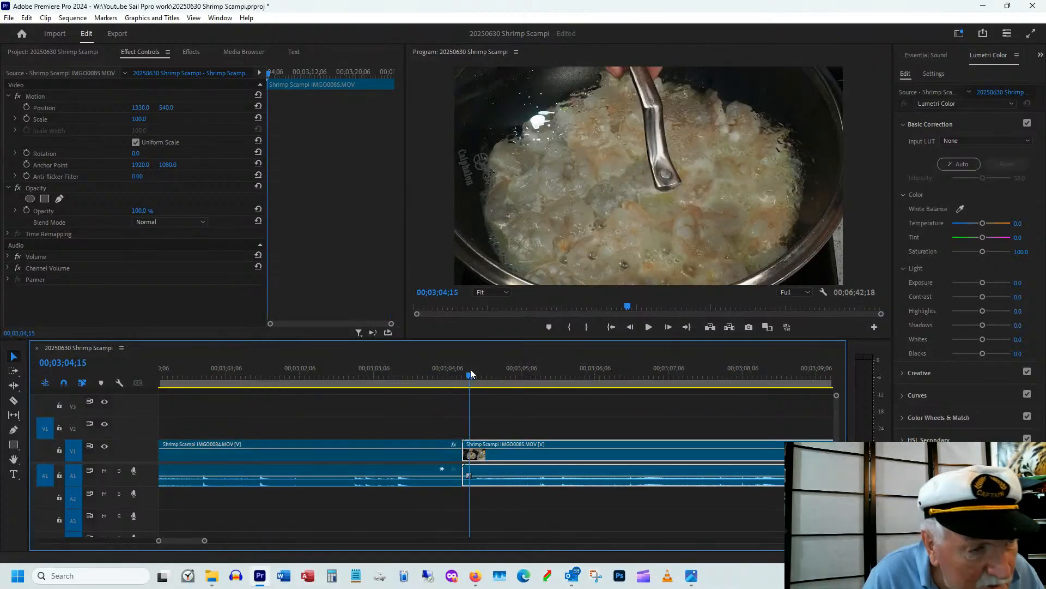
pyautogui.click(467, 373)
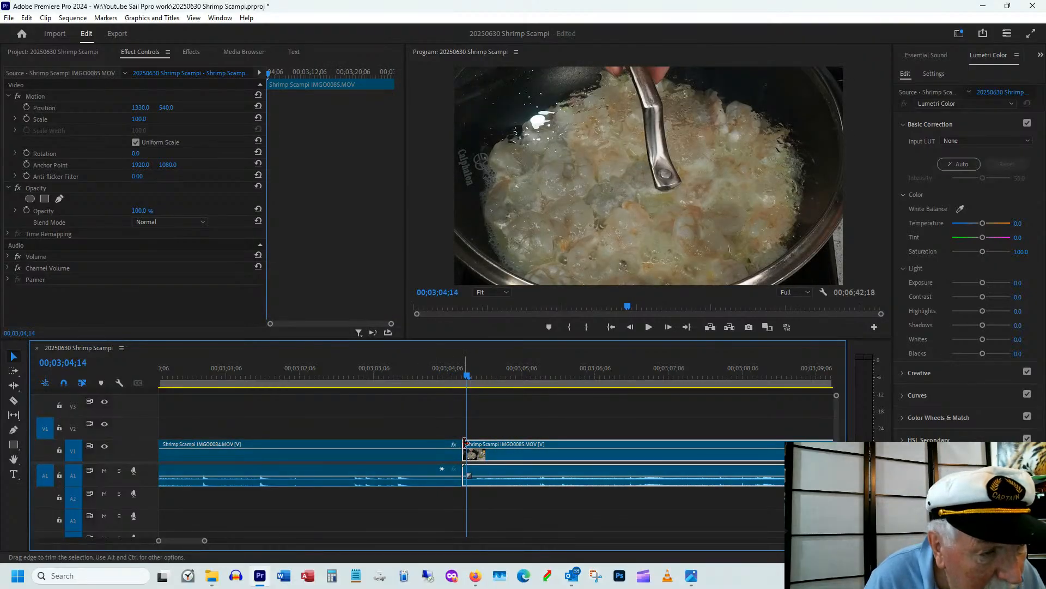
# - Trim the start of IMGO0085 at 00;03;04;14, keep it against IMGO0084, and play across the cut
pyautogui.moveTo(465, 450); pyautogui.dragTo(506, 456)
pyautogui.click(450, 375)
pyautogui.press('space')
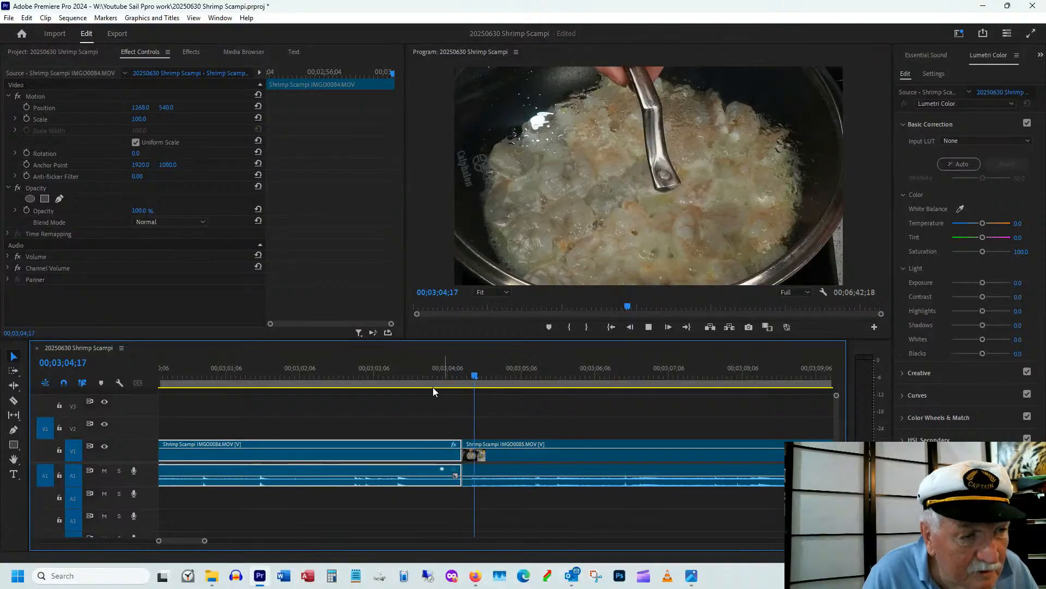
pyautogui.press('space')
pyautogui.click(566, 455)
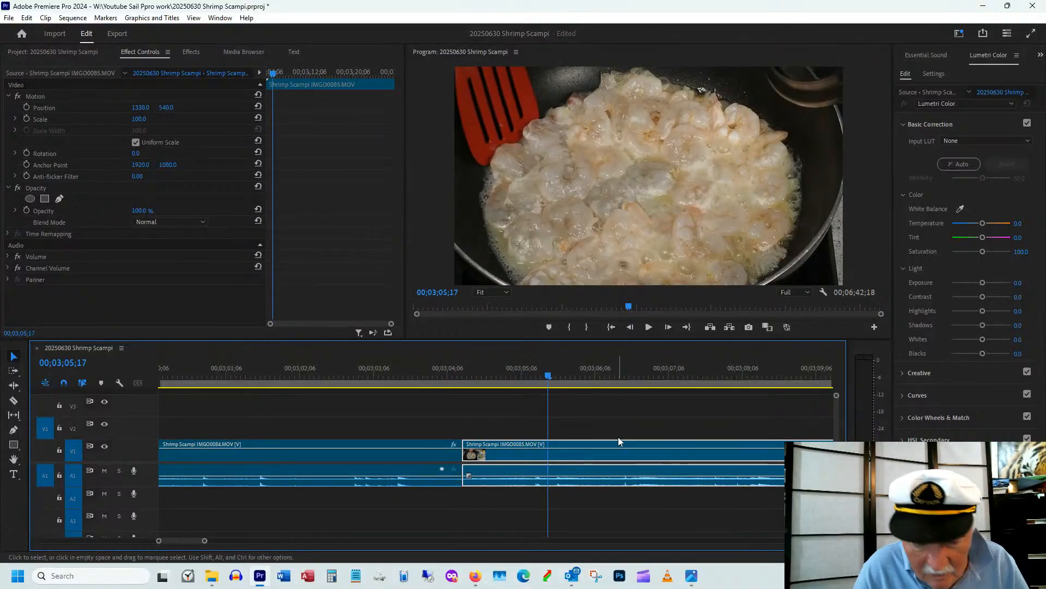
# - Review the end of IMGO0085 and the start of IMGO0086, and ripple-delete the gap between them
pyautogui.press('-')
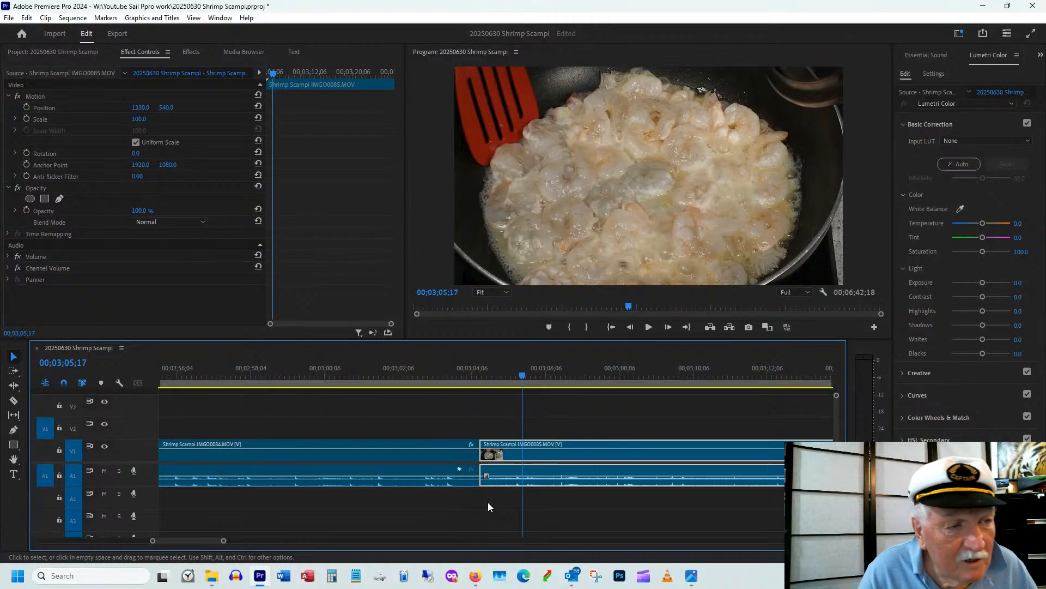
pyautogui.press('-')
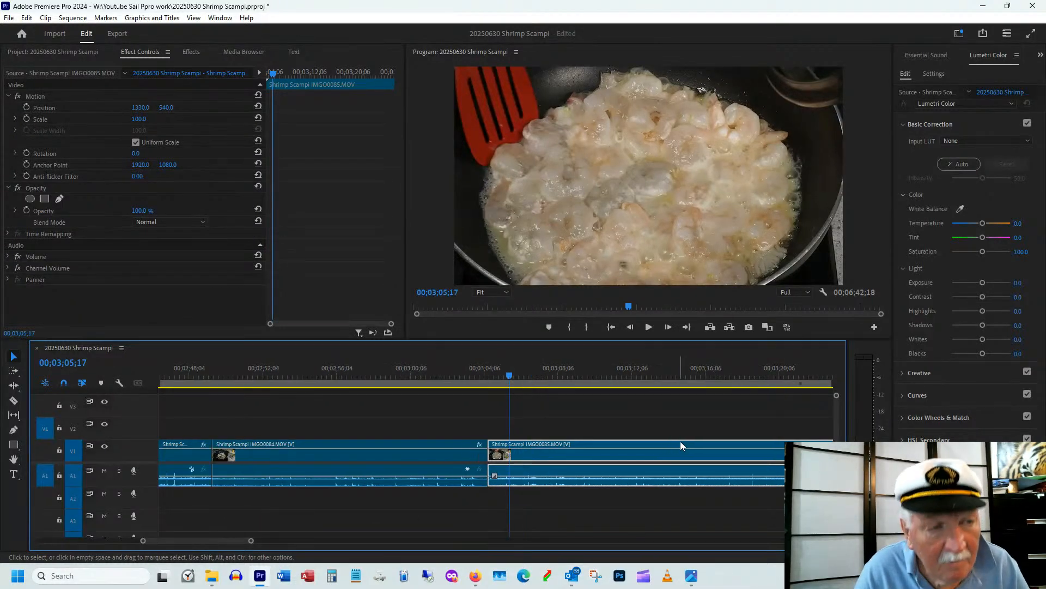
pyautogui.press('-')
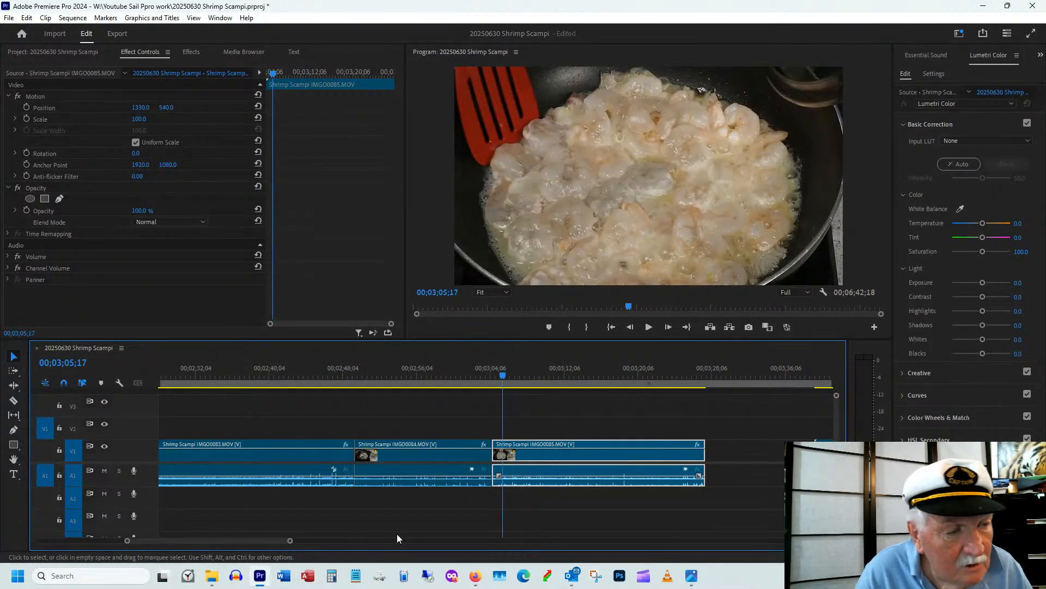
pyautogui.hscroll(5, 246, 539)
pyautogui.click(411, 372)
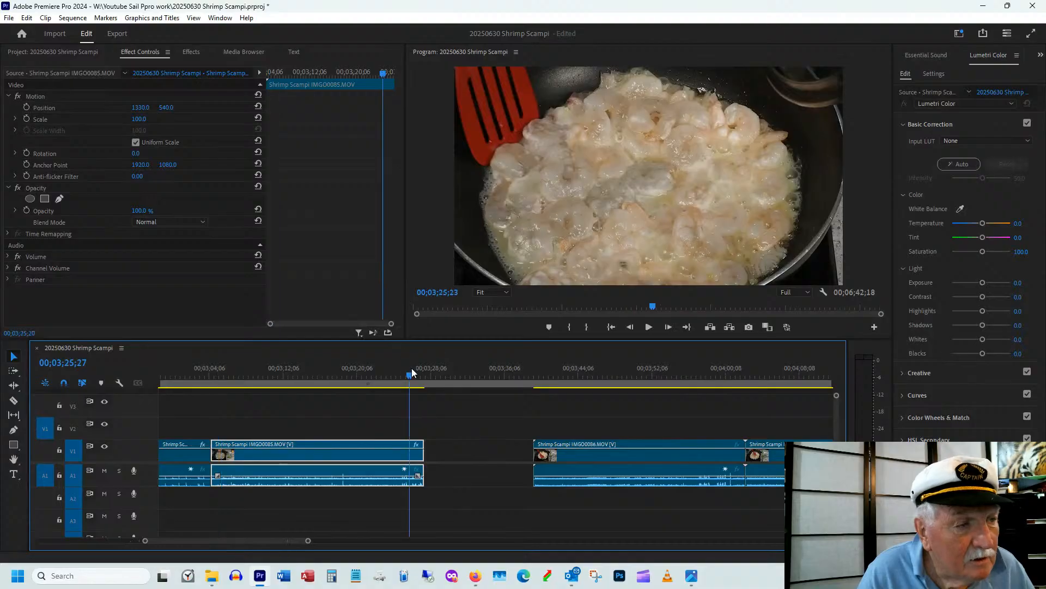
pyautogui.moveTo(412, 373); pyautogui.dragTo(420, 373)
pyautogui.moveTo(518, 364); pyautogui.dragTo(563, 377)
pyautogui.click(472, 444)
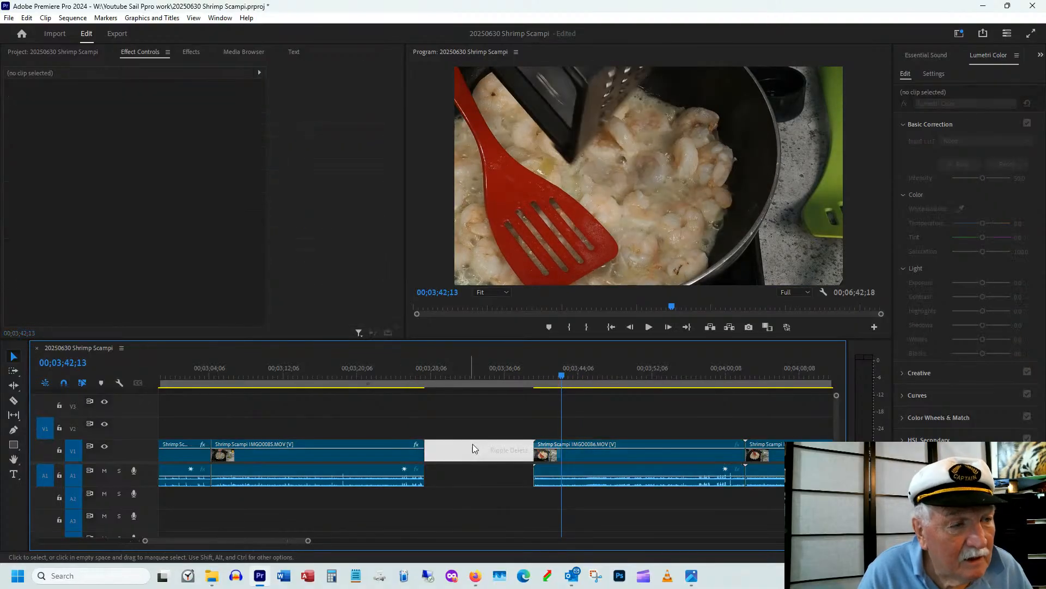
pyautogui.rightClick(472, 443)
pyautogui.click(494, 450)
# - Compare the framing of IMGO0085 and IMGO0086 and set IMGO0086's horizontal position to 1330
pyautogui.click(436, 376)
pyautogui.moveTo(436, 376); pyautogui.dragTo(381, 435)
pyautogui.click(447, 378)
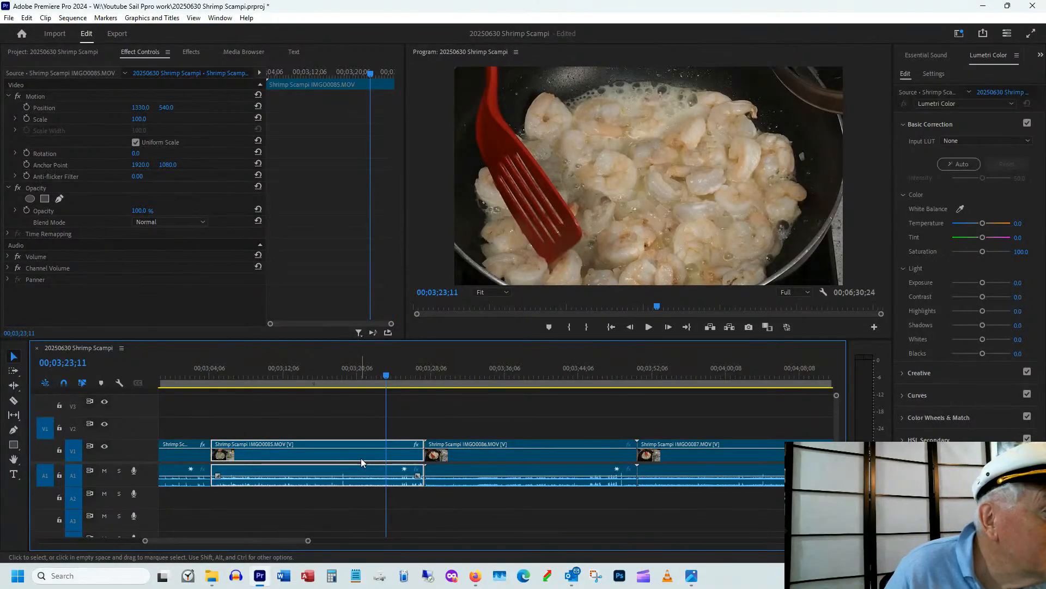
pyautogui.click(498, 372)
pyautogui.click(141, 108)
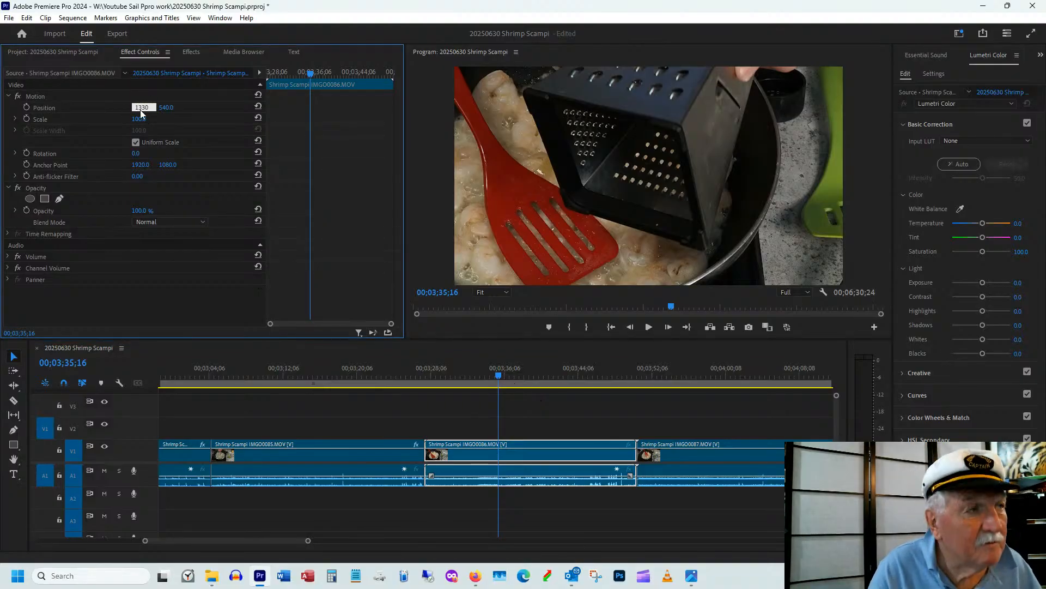
pyautogui.press('Return')
# - Trim the start of IMGO0086, move the clip back against IMGO0085, and play across the cut
pyautogui.click(423, 372)
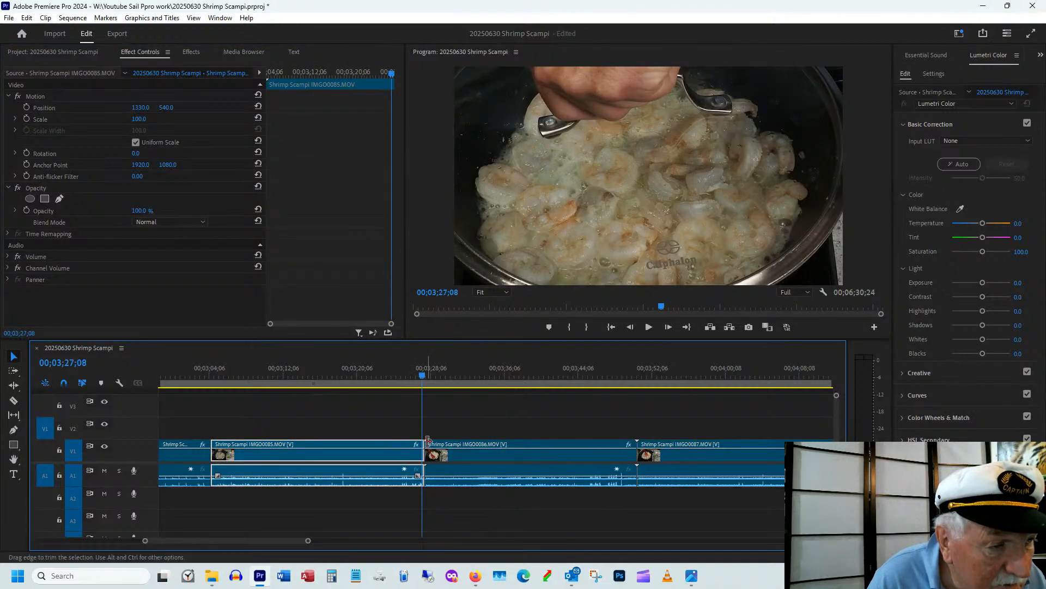
pyautogui.moveTo(429, 440); pyautogui.dragTo(457, 457)
pyautogui.click(462, 458)
pyautogui.click(412, 372)
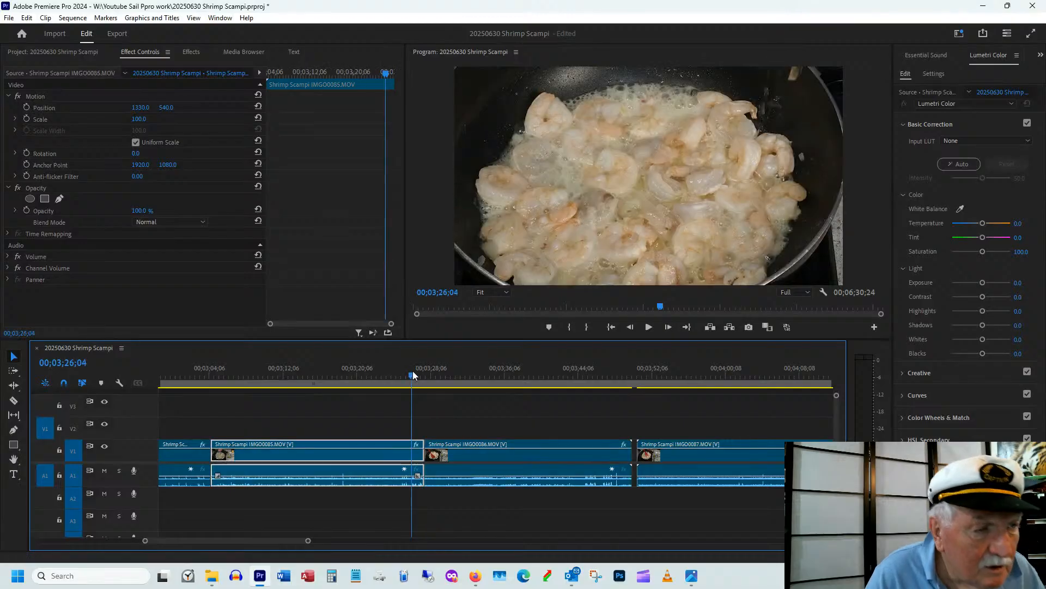
pyautogui.press('space')
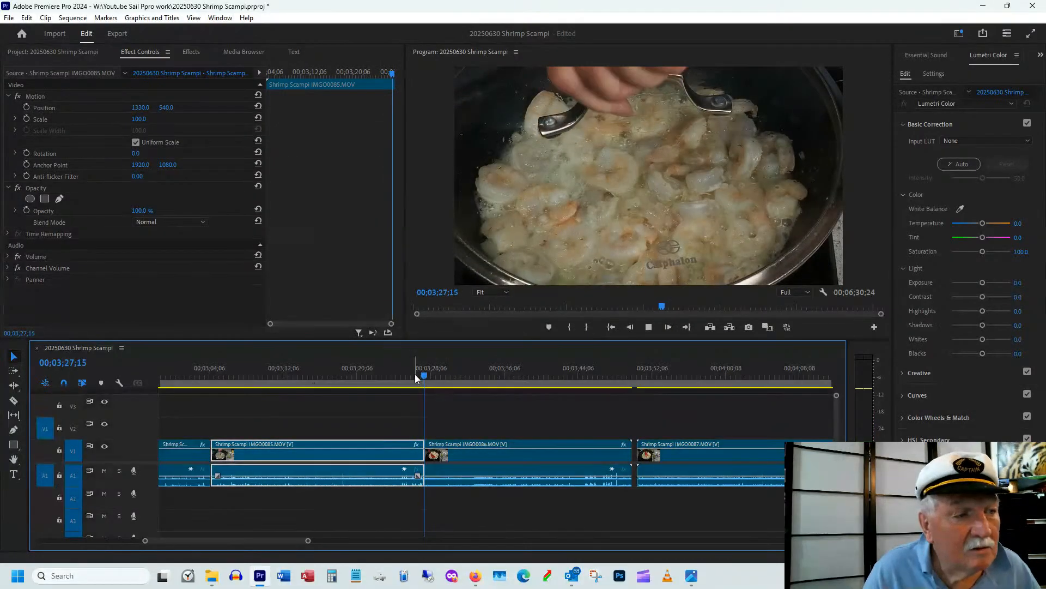
pyautogui.moveTo(414, 374)
pyautogui.mouseDown()
pyautogui.moveTo(433, 374)
pyautogui.moveTo(429, 385)
pyautogui.mouseUp()
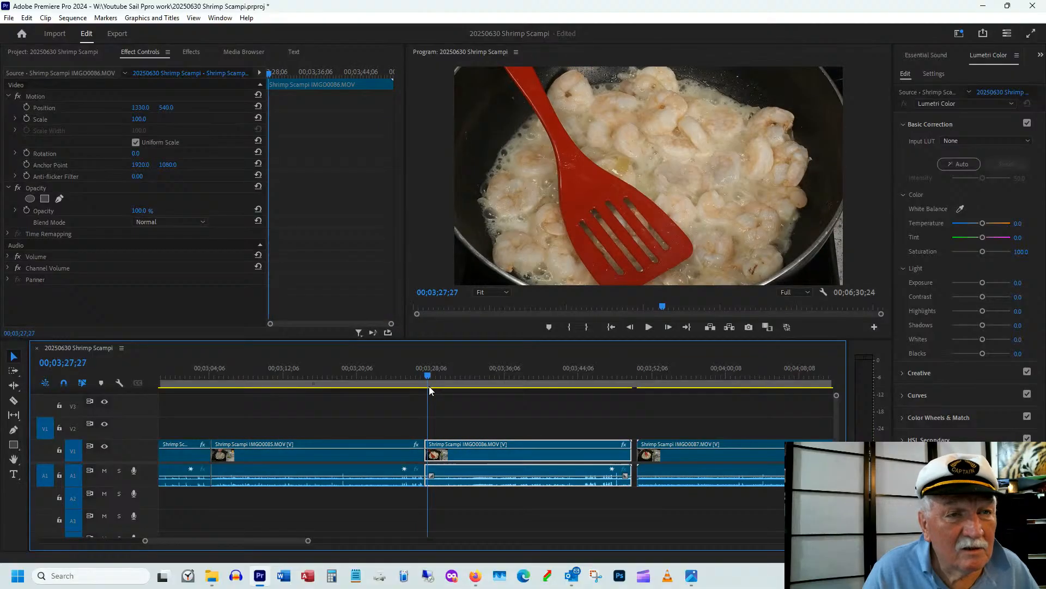
# - Set IMGO0086's horizontal position to 1322 and play the transition from IMGO0085 to check the match
pyautogui.click(146, 109)
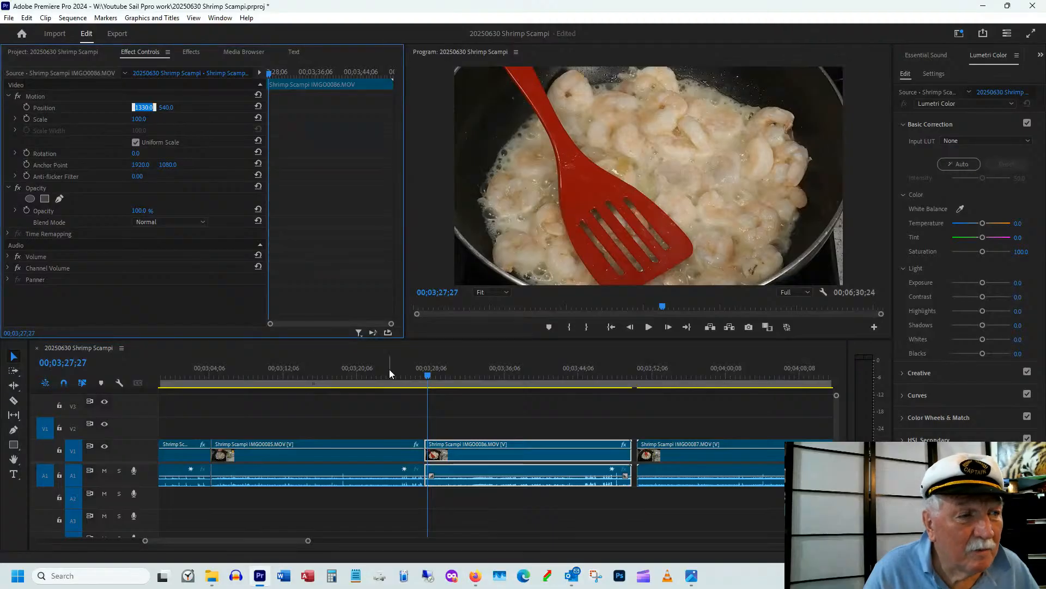
pyautogui.moveTo(390, 368); pyautogui.dragTo(430, 372)
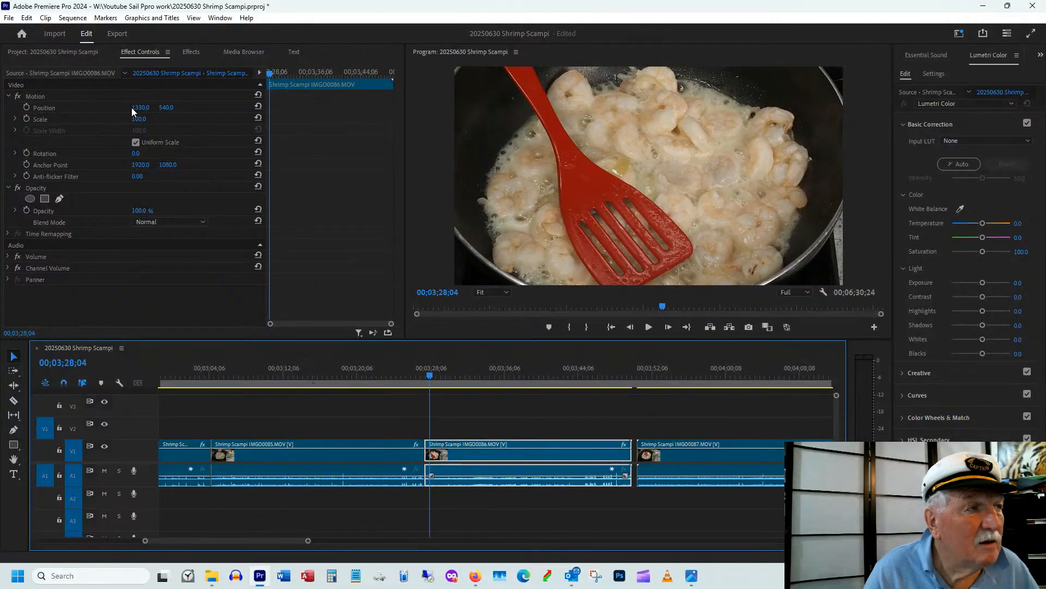
pyautogui.moveTo(132, 108); pyautogui.dragTo(135, 110)
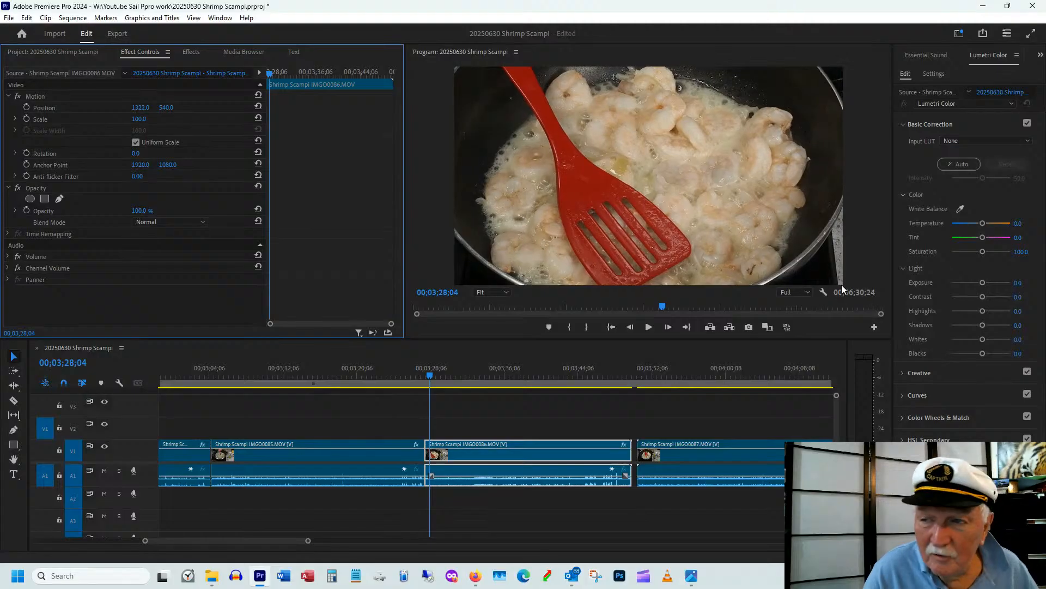
pyautogui.click(414, 377)
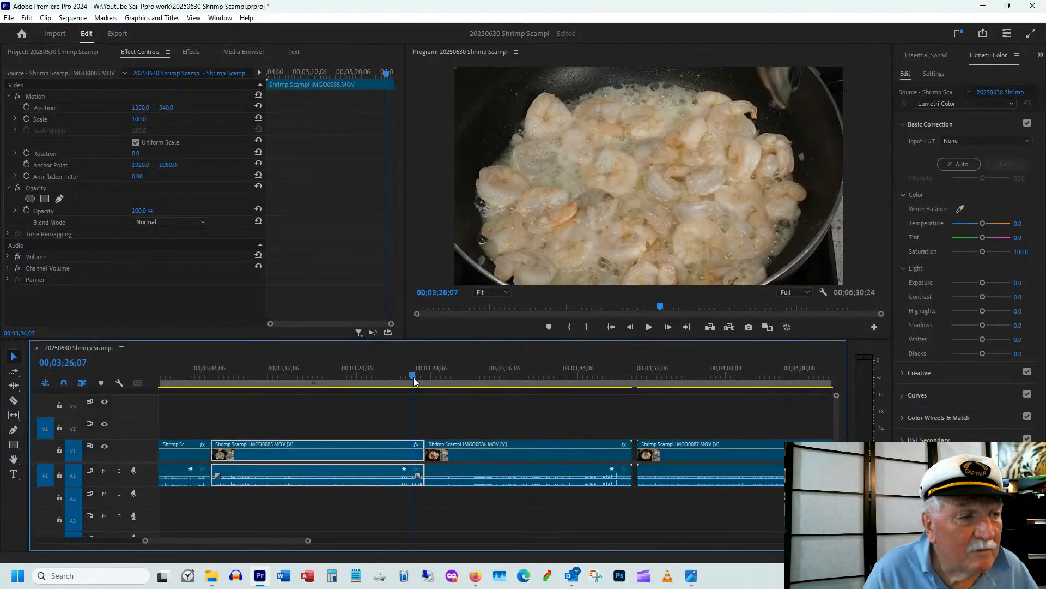
pyautogui.press('space')
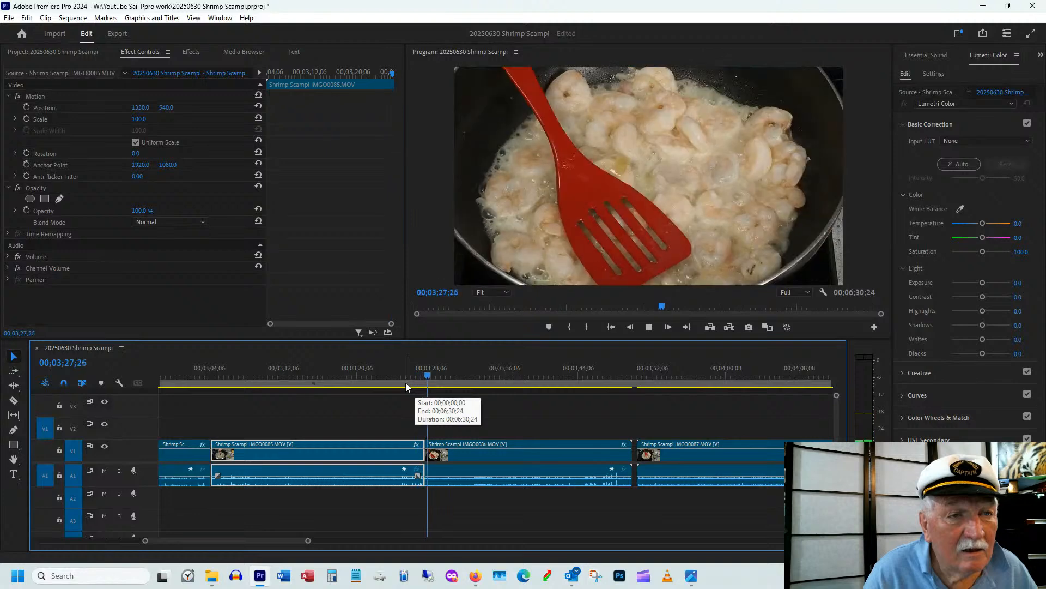
# - Reframe IMGO0086 to show the whole pan and grater by setting its scale to 59 and position to 1092, 613
pyautogui.moveTo(491, 372)
pyautogui.mouseDown()
pyautogui.moveTo(536, 371)
pyautogui.moveTo(507, 375)
pyautogui.mouseUp()
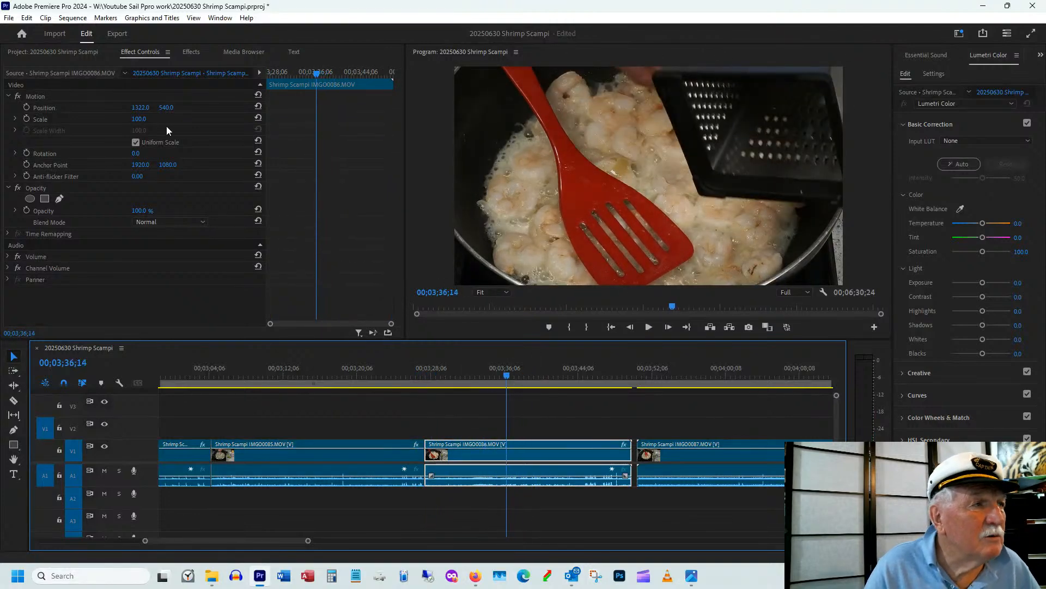
pyautogui.moveTo(141, 122); pyautogui.dragTo(294, 112)
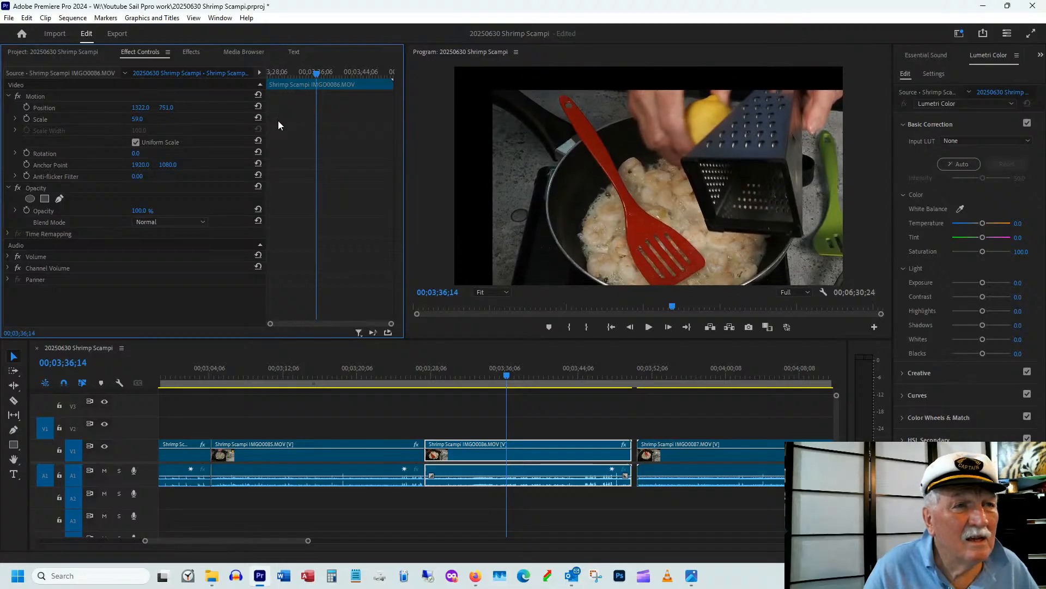
pyautogui.moveTo(136, 108); pyautogui.dragTo(13, 108)
# - Trim the end of IMGO0086 to 00;03;42;26 and ripple-delete the gap before IMGO0087
pyautogui.moveTo(423, 369); pyautogui.dragTo(567, 381)
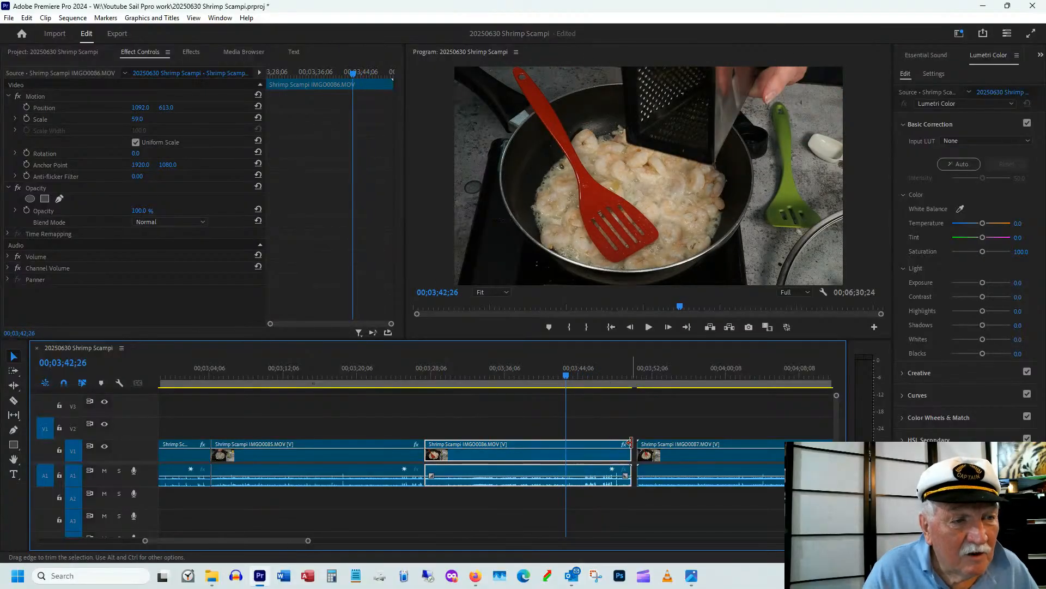
pyautogui.moveTo(630, 442); pyautogui.dragTo(565, 445)
pyautogui.moveTo(488, 375); pyautogui.dragTo(532, 373)
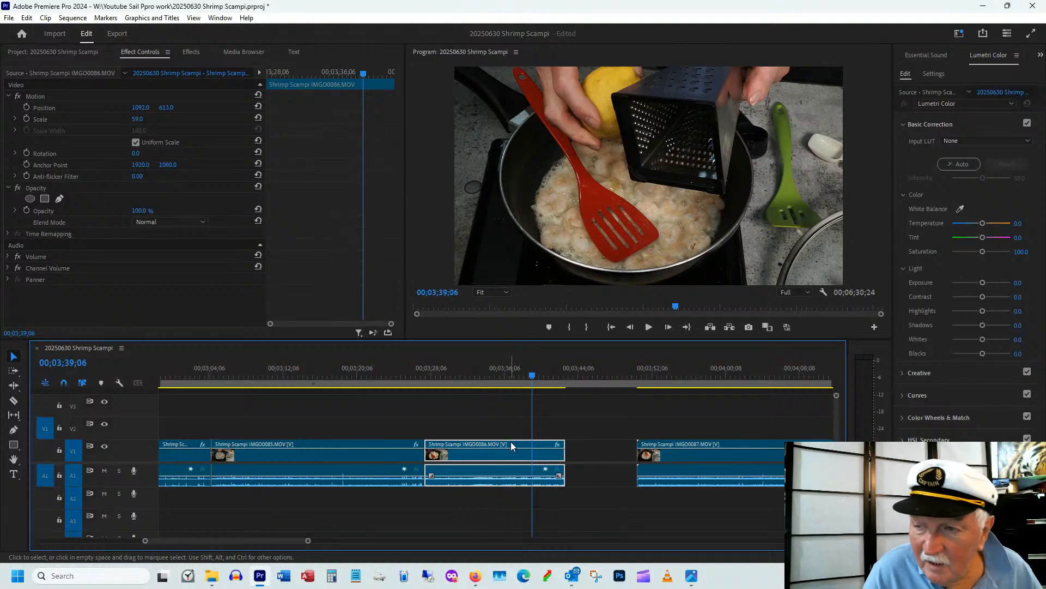
pyautogui.moveTo(433, 370); pyautogui.dragTo(512, 369)
pyautogui.moveTo(645, 375); pyautogui.dragTo(676, 371)
pyautogui.rightClick(593, 455)
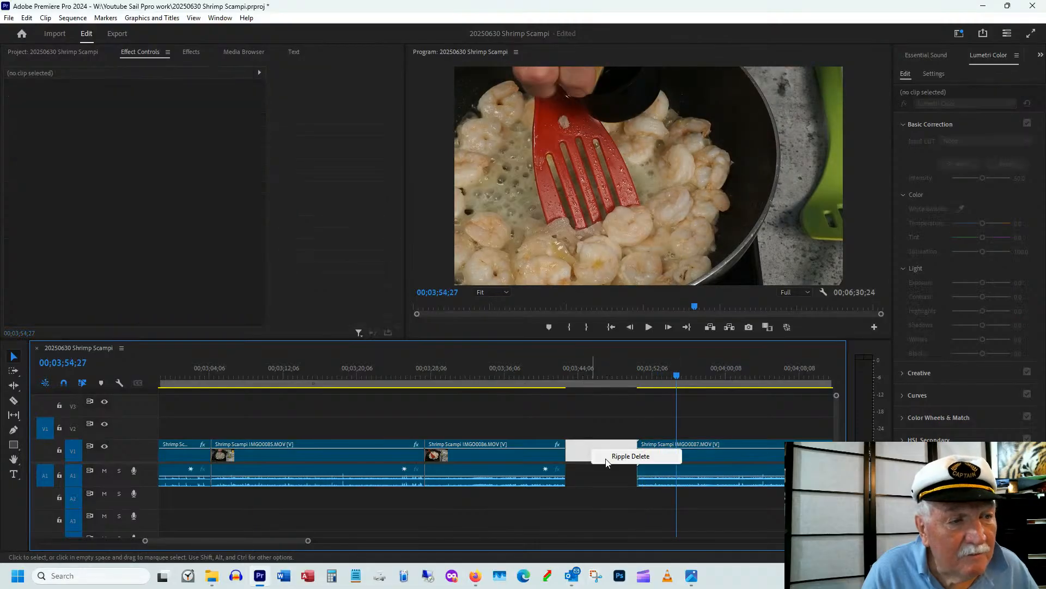
pyautogui.click(626, 455)
# - Match IMGO0087's position to IMGO0086's by setting it to 1092, 613
pyautogui.moveTo(237, 541); pyautogui.dragTo(251, 539)
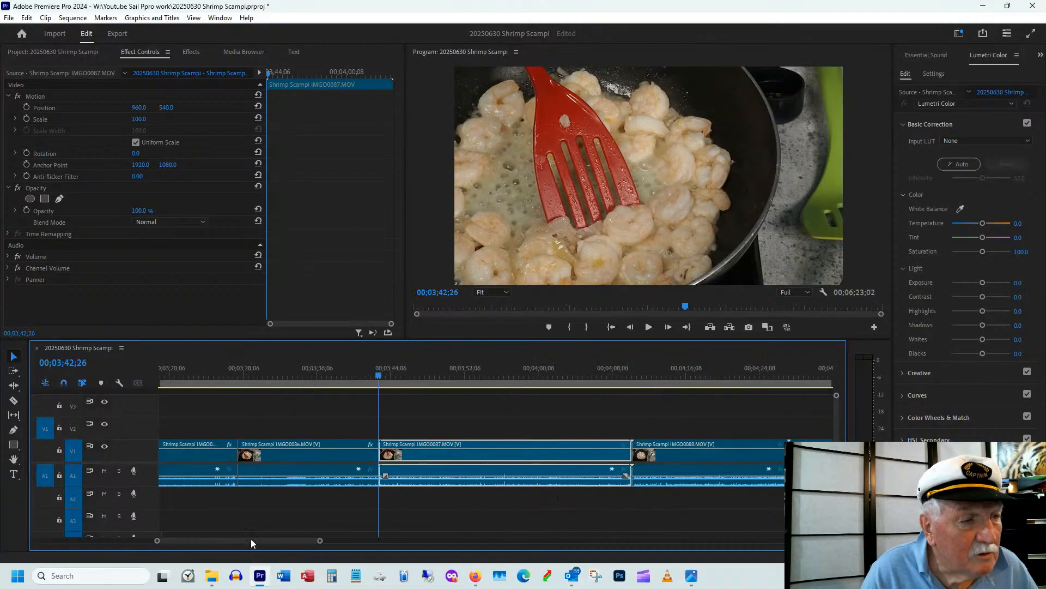
pyautogui.click(374, 375)
pyautogui.moveTo(374, 375); pyautogui.dragTo(320, 381)
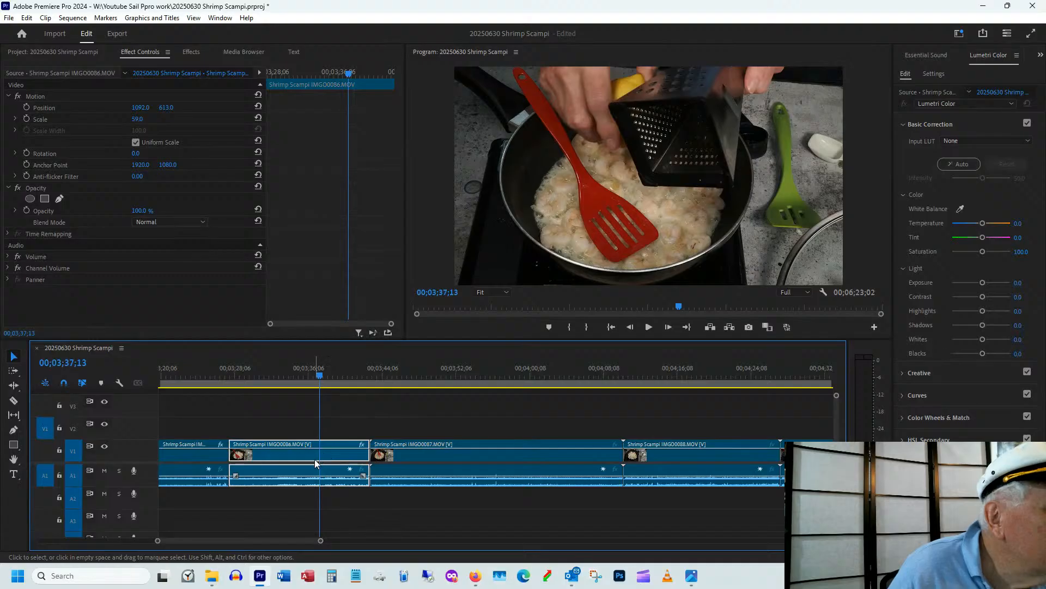
pyautogui.click(429, 375)
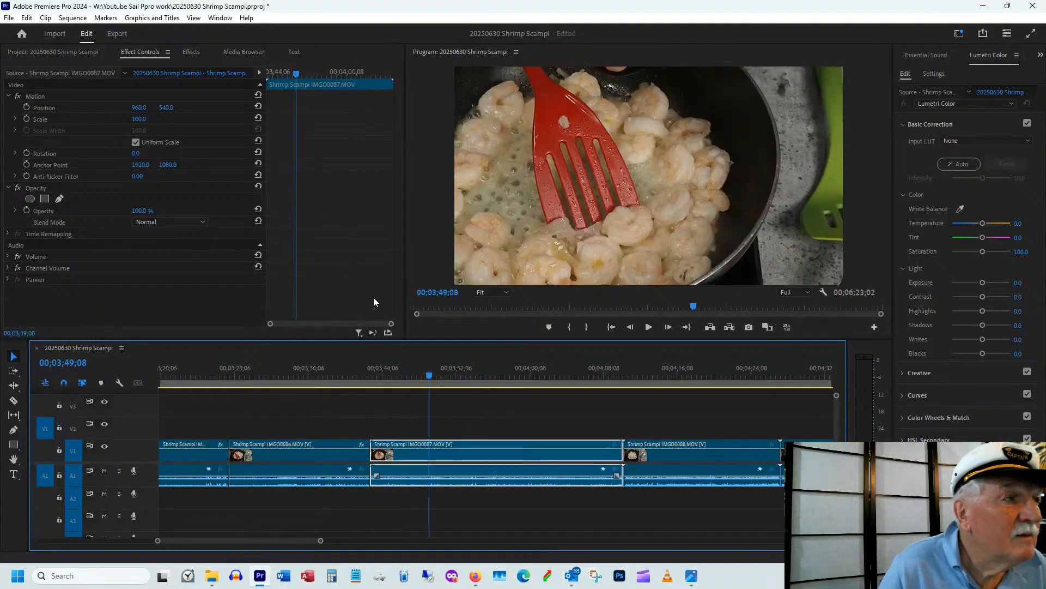
pyautogui.click(139, 105)
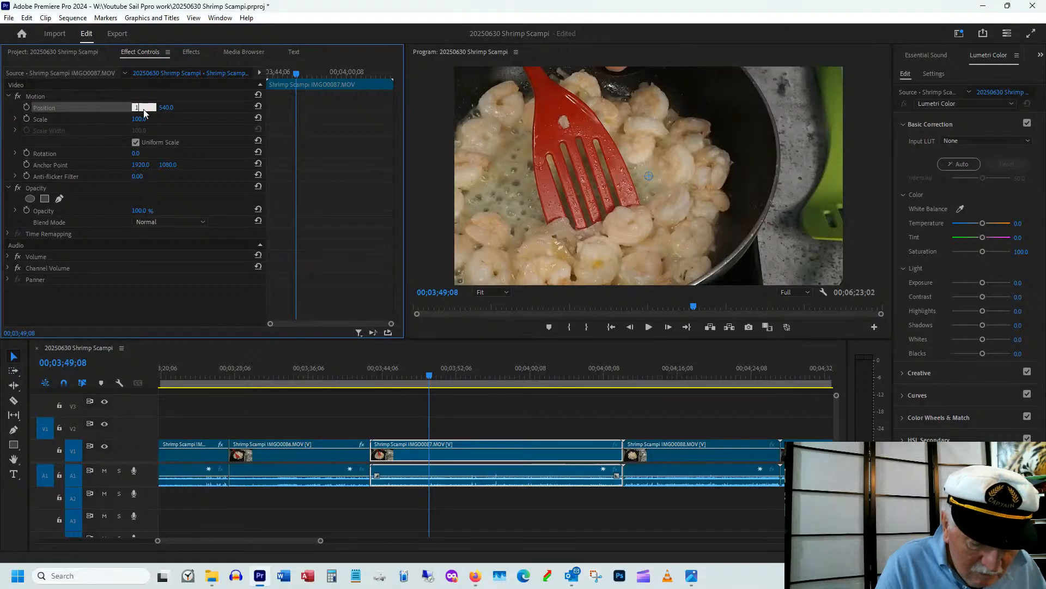
pyautogui.click(169, 108)
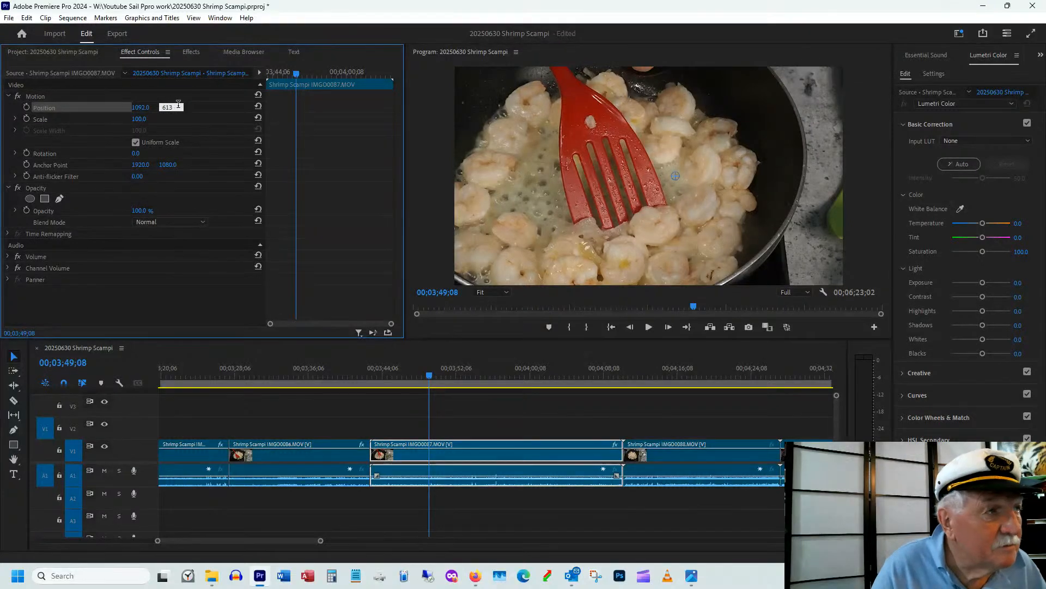
pyautogui.click(468, 376)
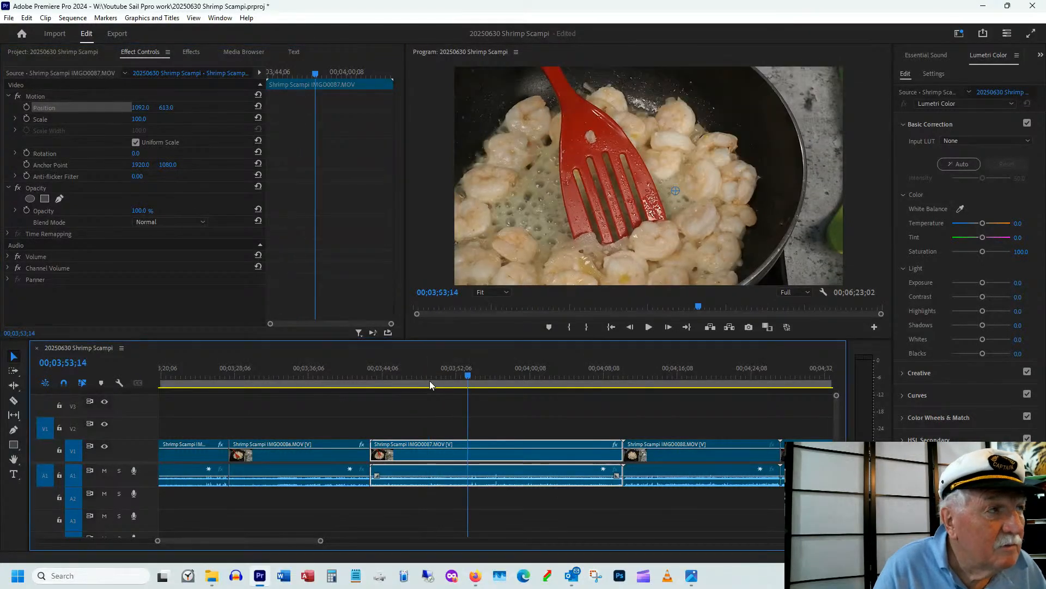
# - Check the scale of IMGO0086 and set IMGO0087's scale to 59 to match
pyautogui.click(318, 382)
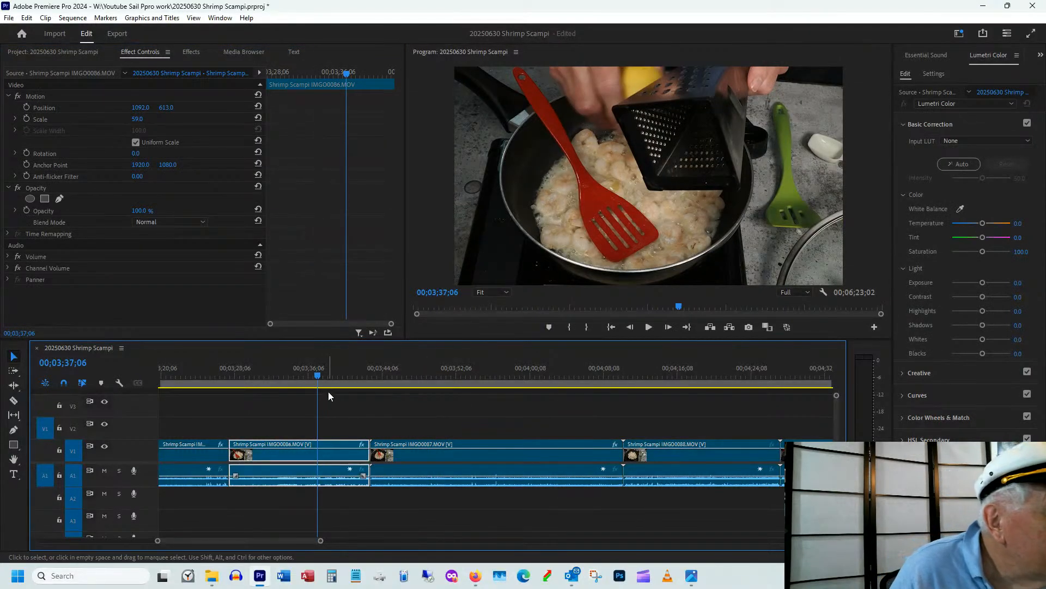
pyautogui.click(413, 363)
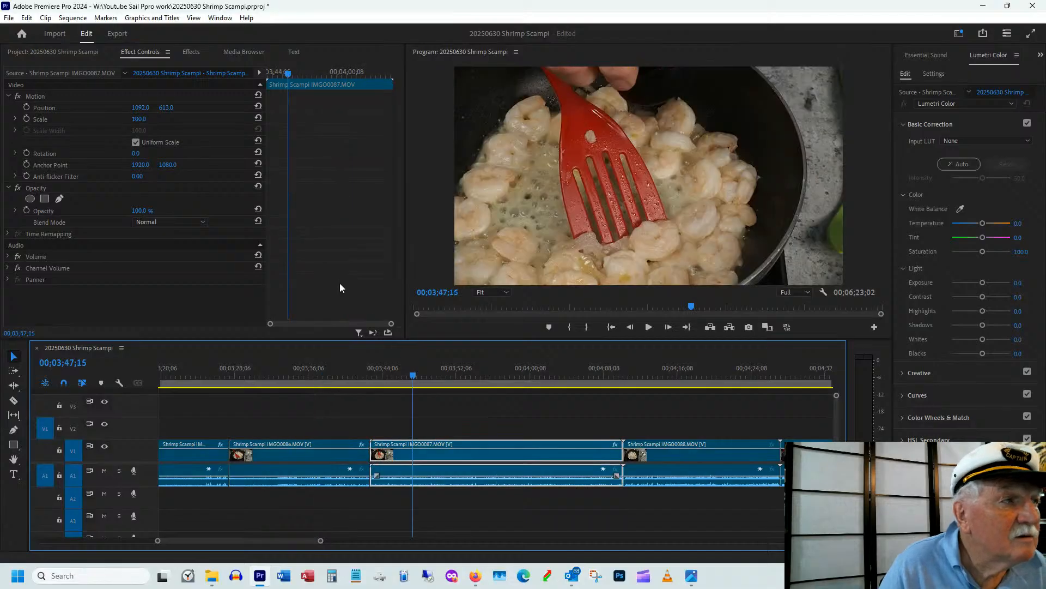
pyautogui.click(146, 121)
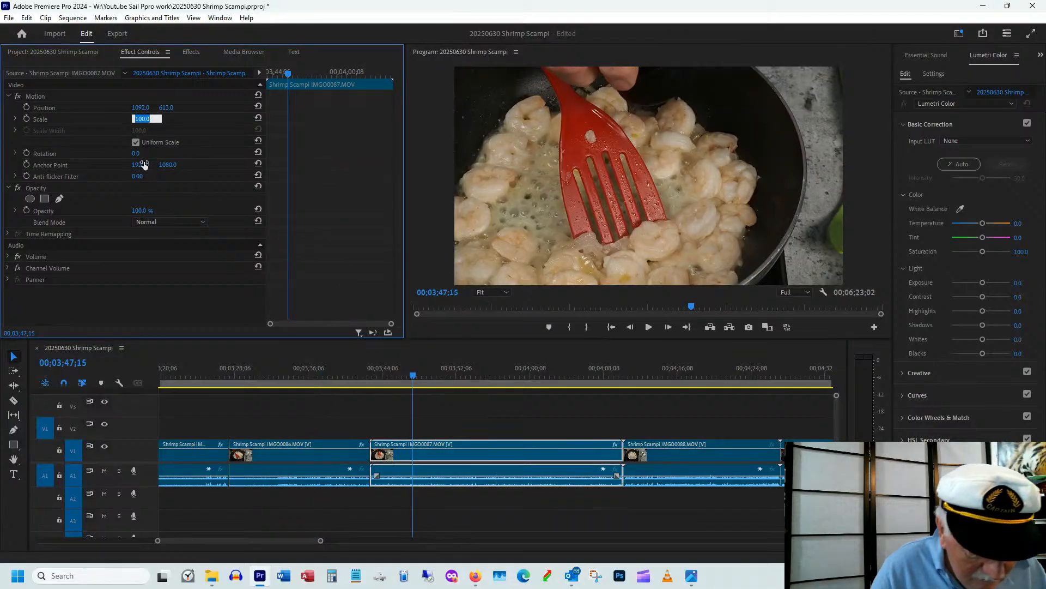
pyautogui.write('59')
pyautogui.press('Return')
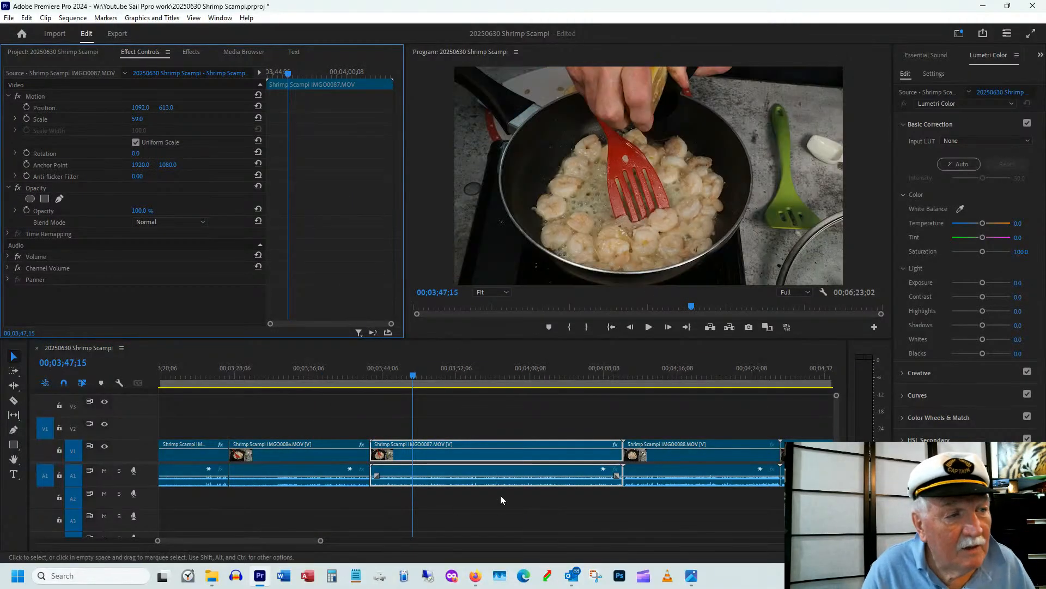
# - Trim about 3 frames off the start of IMGO0087 and ripple-delete the gap after IMGO0086
pyautogui.click(351, 375)
pyautogui.moveTo(352, 374); pyautogui.dragTo(379, 376)
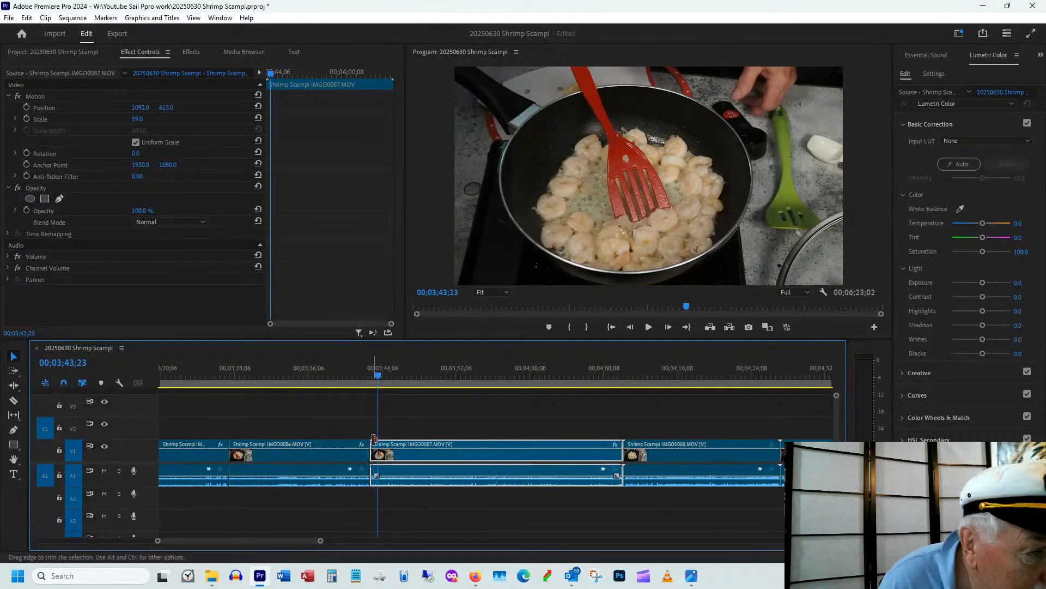
pyautogui.moveTo(376, 437); pyautogui.dragTo(376, 438)
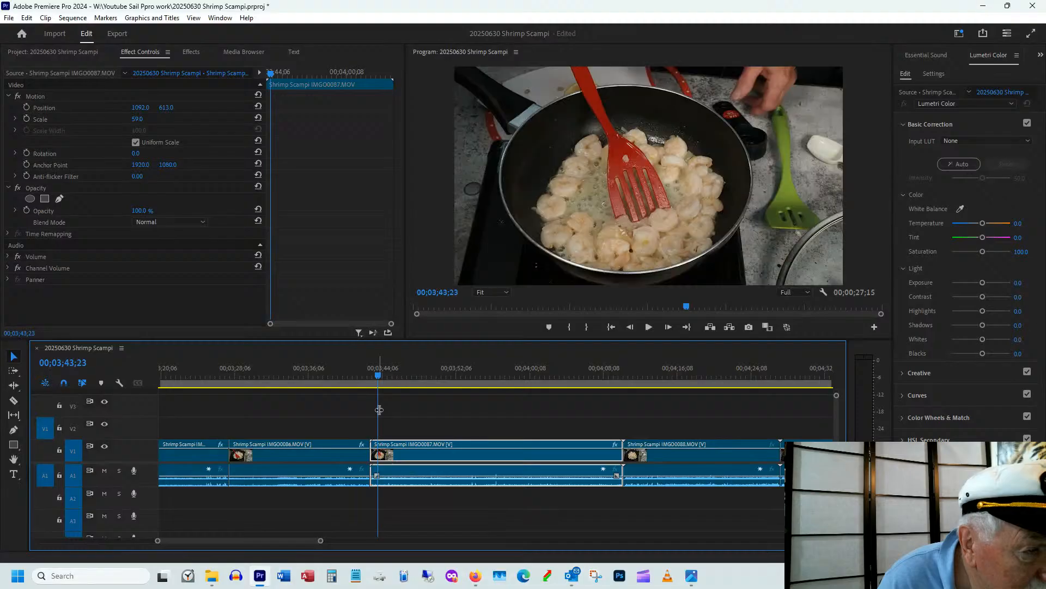
pyautogui.click(375, 375)
pyautogui.press('=')
pyautogui.press('=')
pyautogui.press('=')
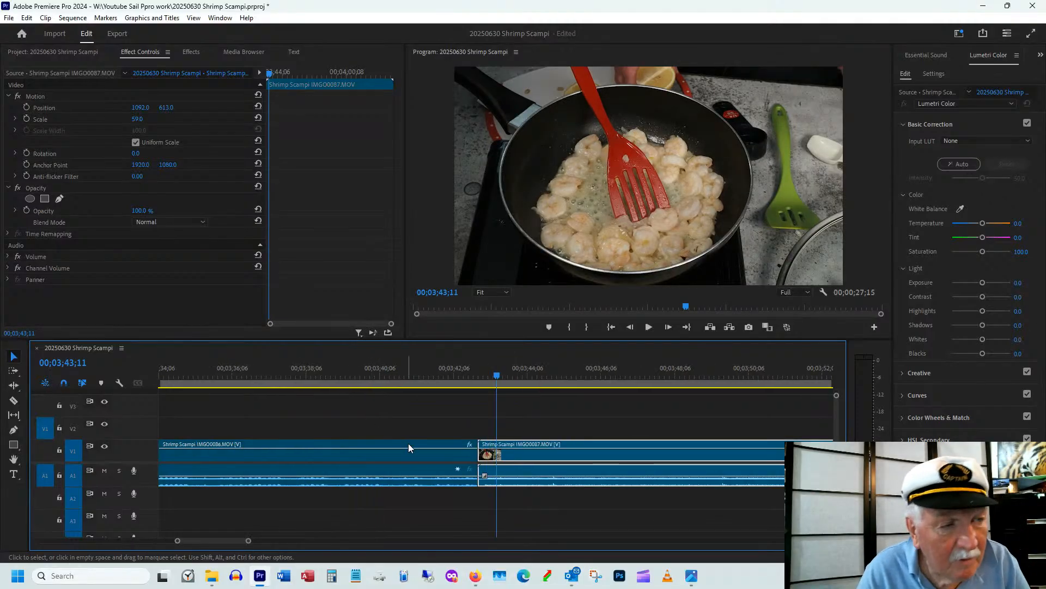
pyautogui.moveTo(467, 454); pyautogui.dragTo(471, 460)
pyautogui.rightClick(463, 452)
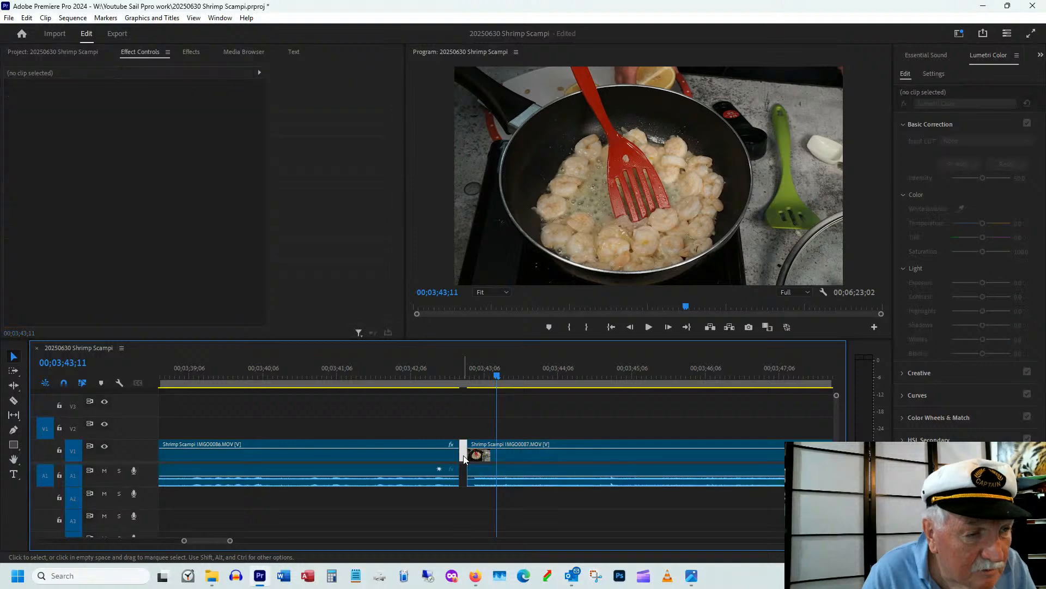
pyautogui.click(491, 461)
# - Compare the framing across the cut, set IMGO0087's vertical position to 609, and play the transition from IMGO0086
pyautogui.click(449, 376)
pyautogui.moveTo(449, 381)
pyautogui.mouseDown()
pyautogui.moveTo(462, 374)
pyautogui.moveTo(448, 377)
pyautogui.moveTo(465, 382)
pyautogui.moveTo(457, 386)
pyautogui.mouseUp()
pyautogui.moveTo(457, 382); pyautogui.dragTo(474, 382)
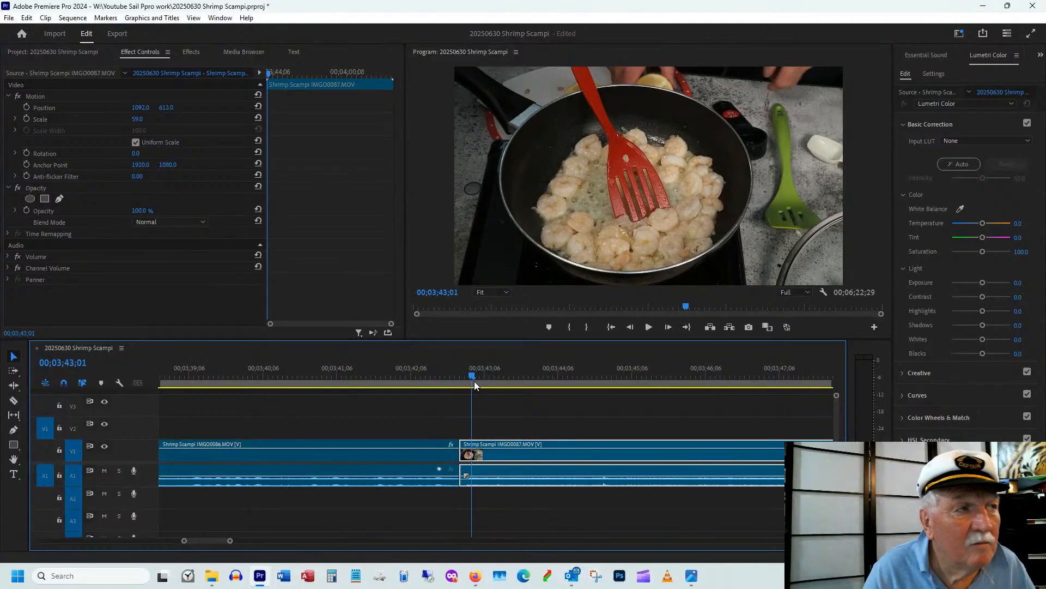
pyautogui.click(168, 108)
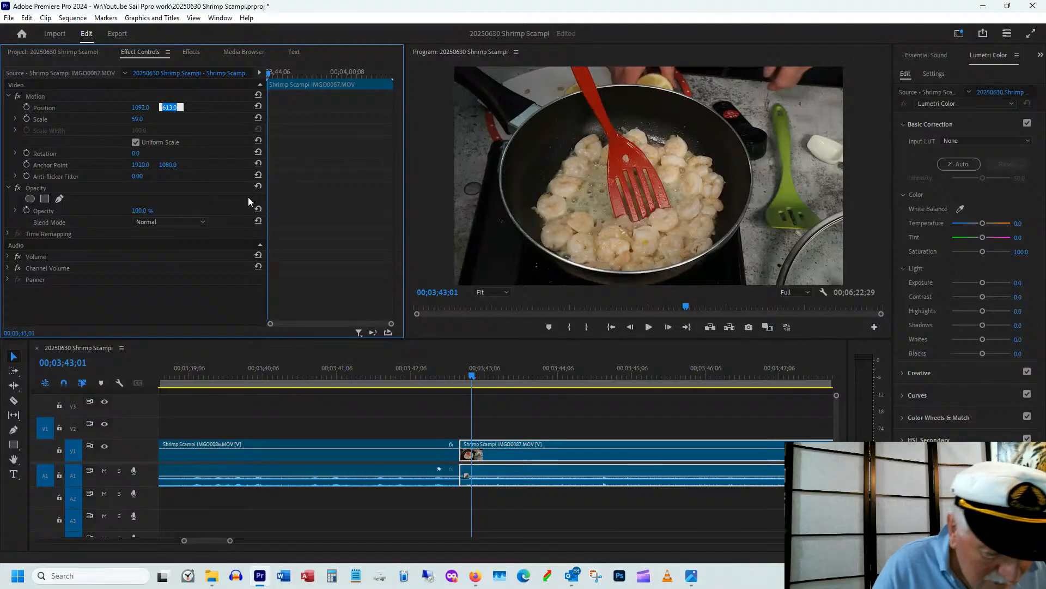
pyautogui.write('6')
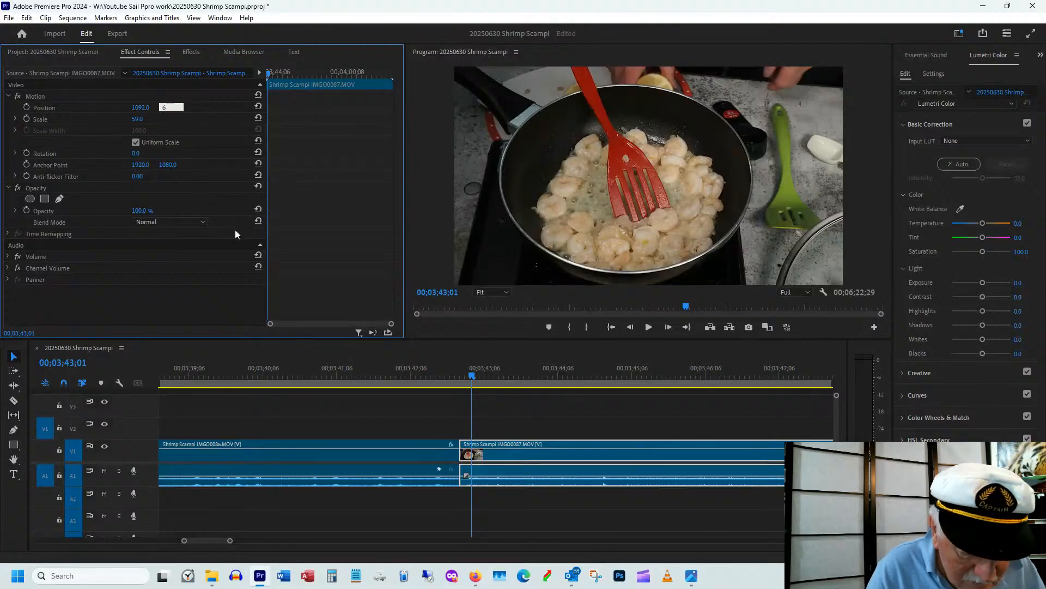
pyautogui.write('09')
pyautogui.press('Return')
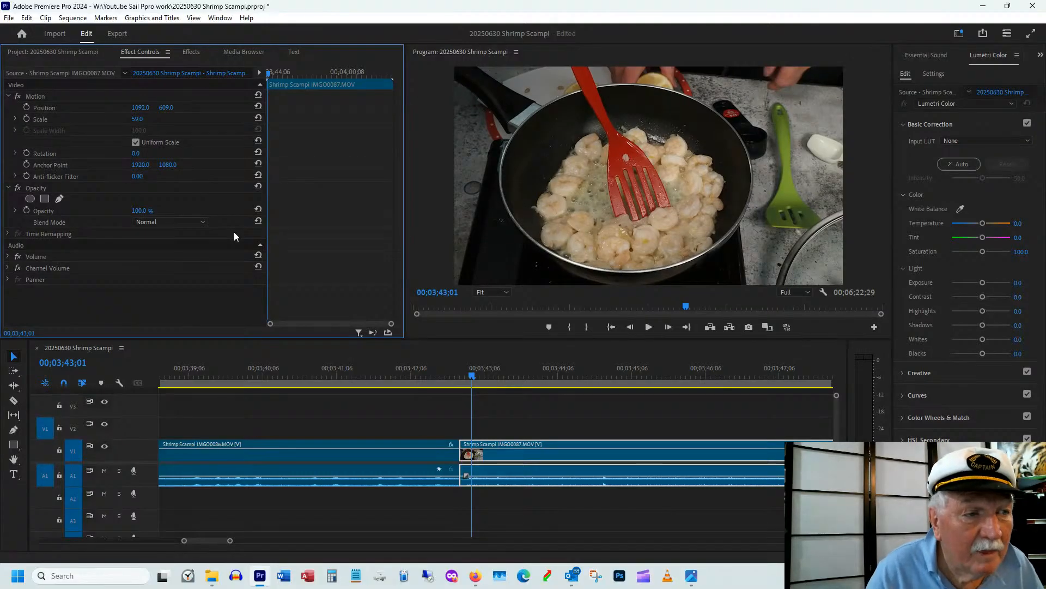
pyautogui.moveTo(431, 375); pyautogui.dragTo(463, 381)
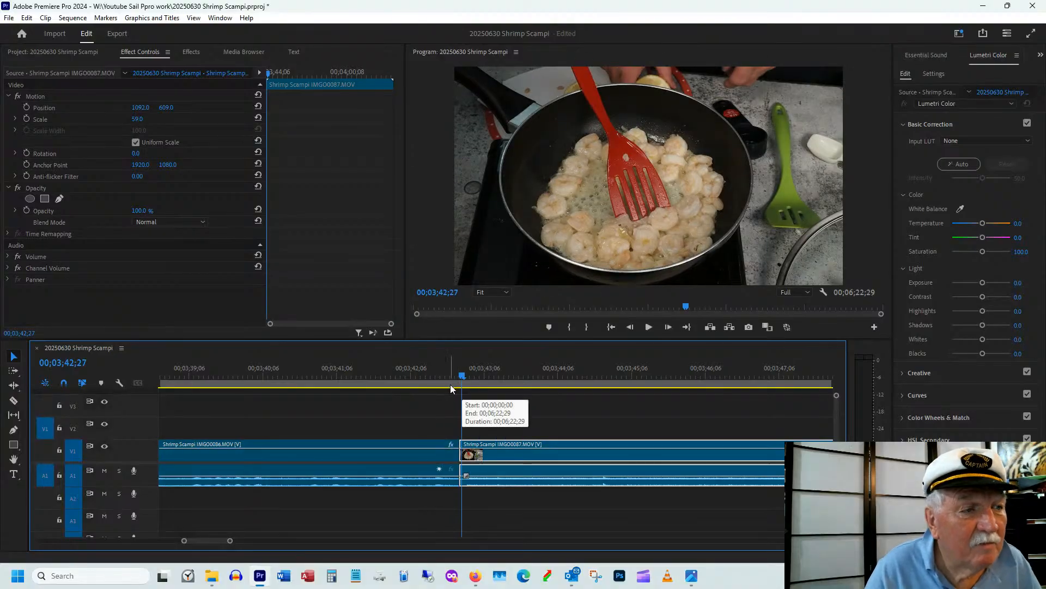
pyautogui.press('space')
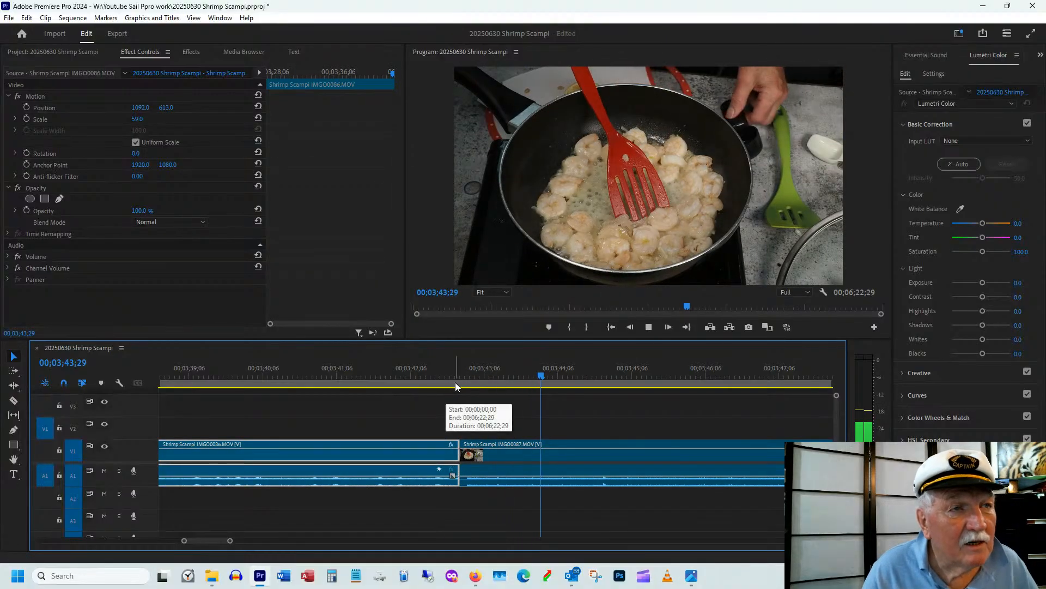
# - Trim just over one second off the start of IMGO0087 and ripple-delete the resulting gap
pyautogui.moveTo(475, 380); pyautogui.dragTo(551, 378)
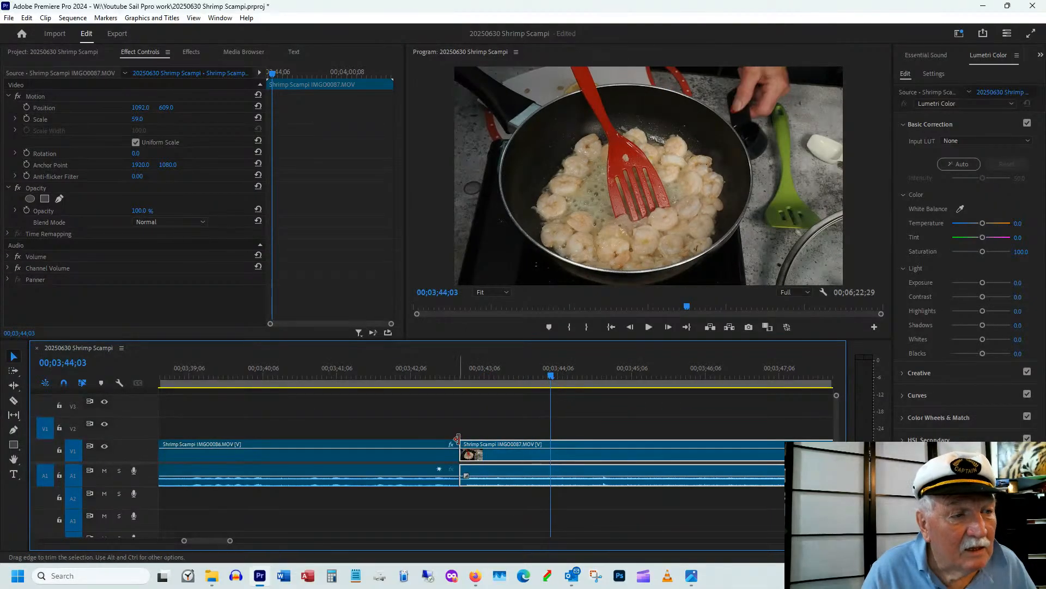
pyautogui.moveTo(463, 443); pyautogui.dragTo(546, 444)
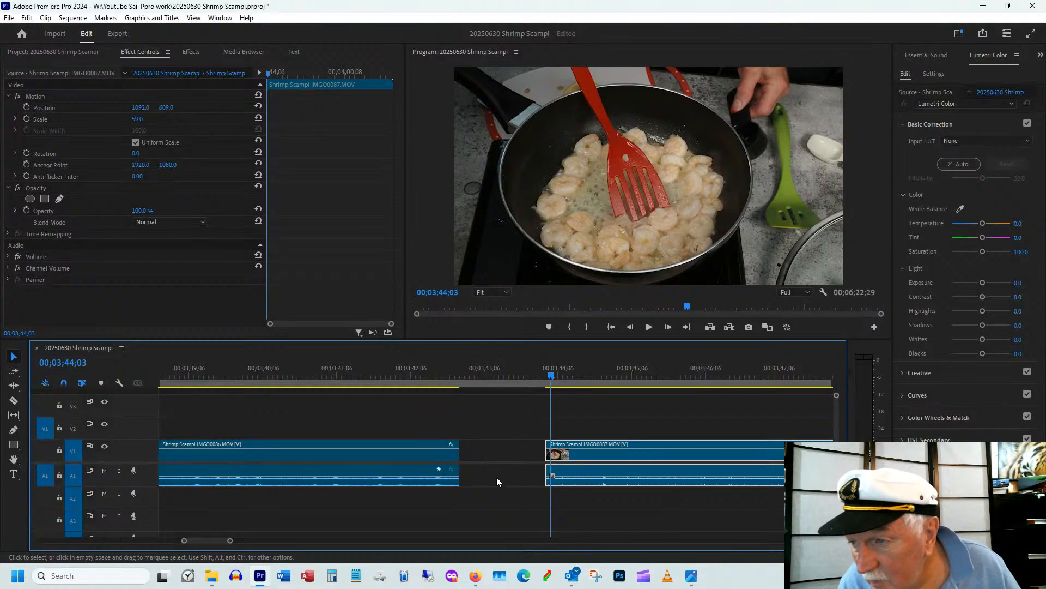
pyautogui.rightClick(491, 450)
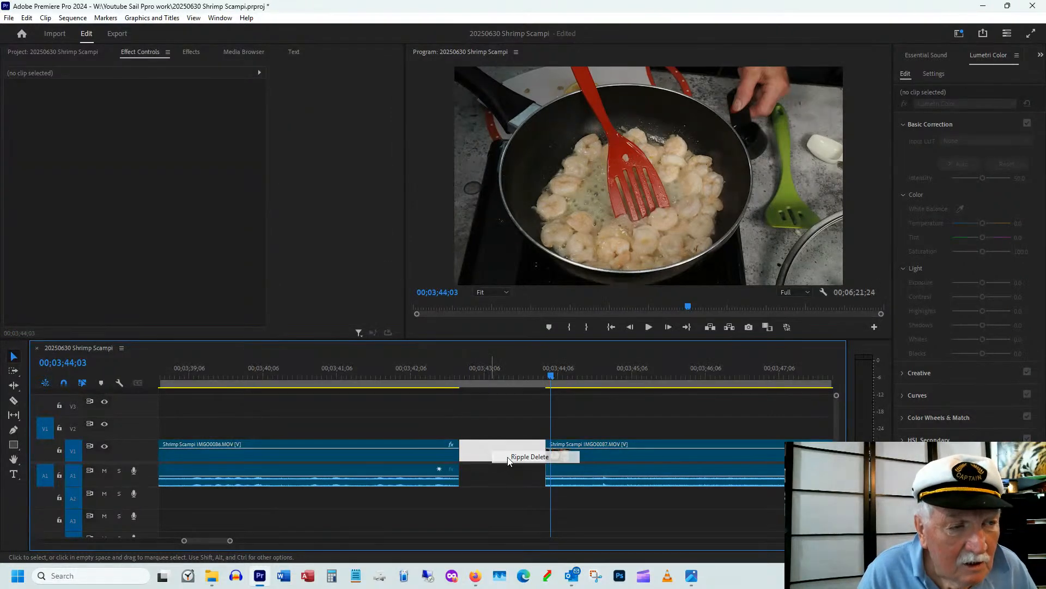
pyautogui.click(510, 458)
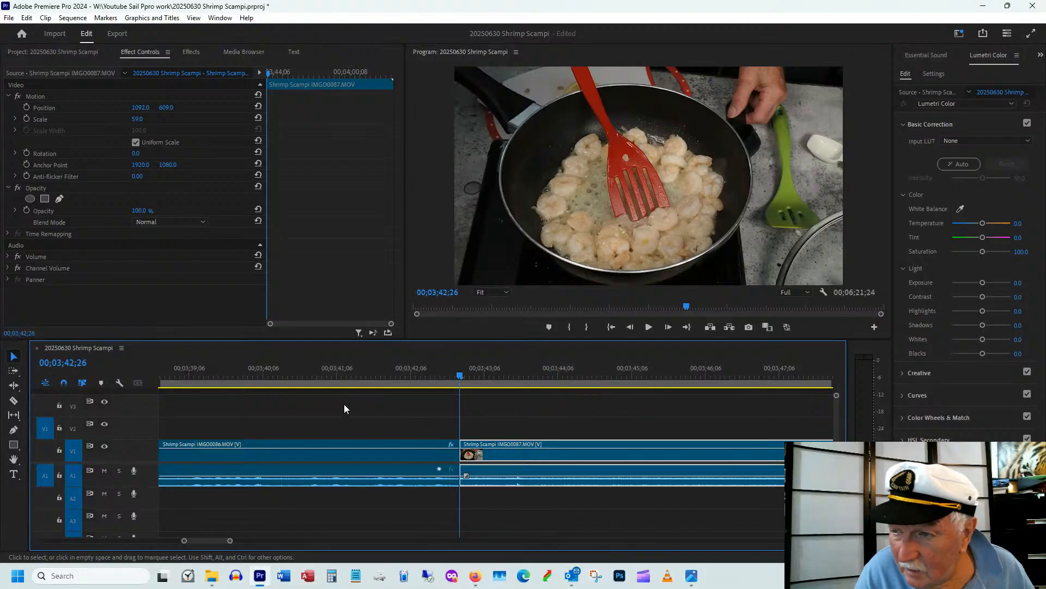
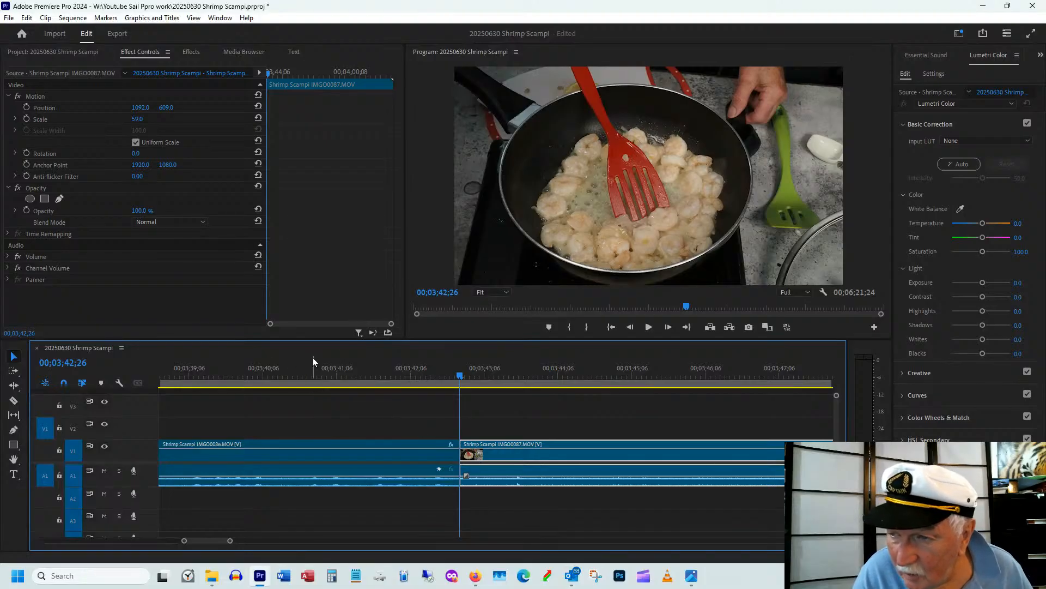
# - Play the cut from IMGO0086, trim about 19 more frames off IMGO0087's start, and ripple-delete the gap
pyautogui.click(451, 367)
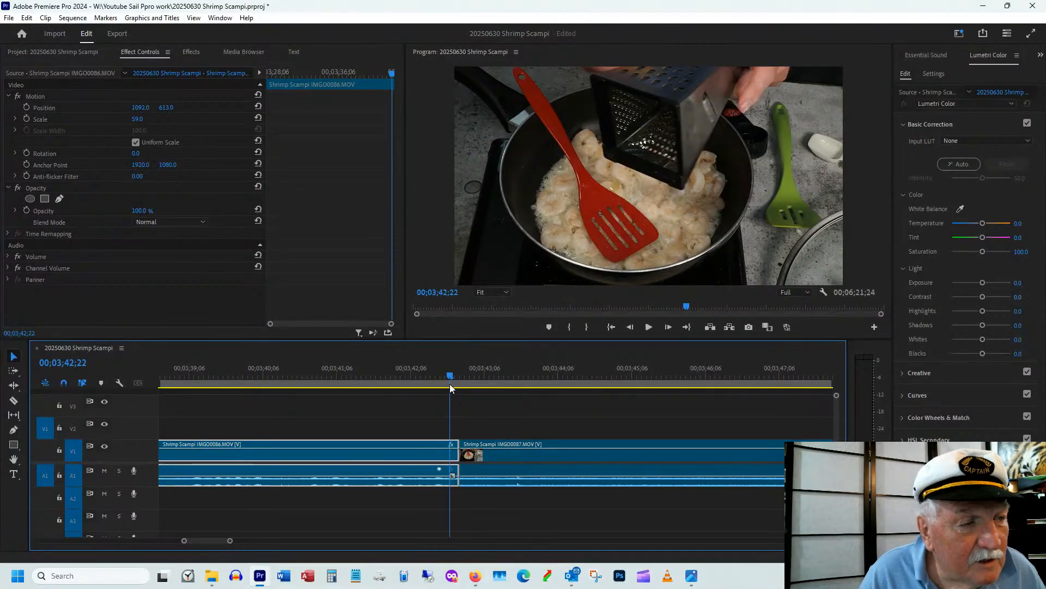
pyautogui.press('space')
pyautogui.moveTo(461, 374); pyautogui.dragTo(527, 395)
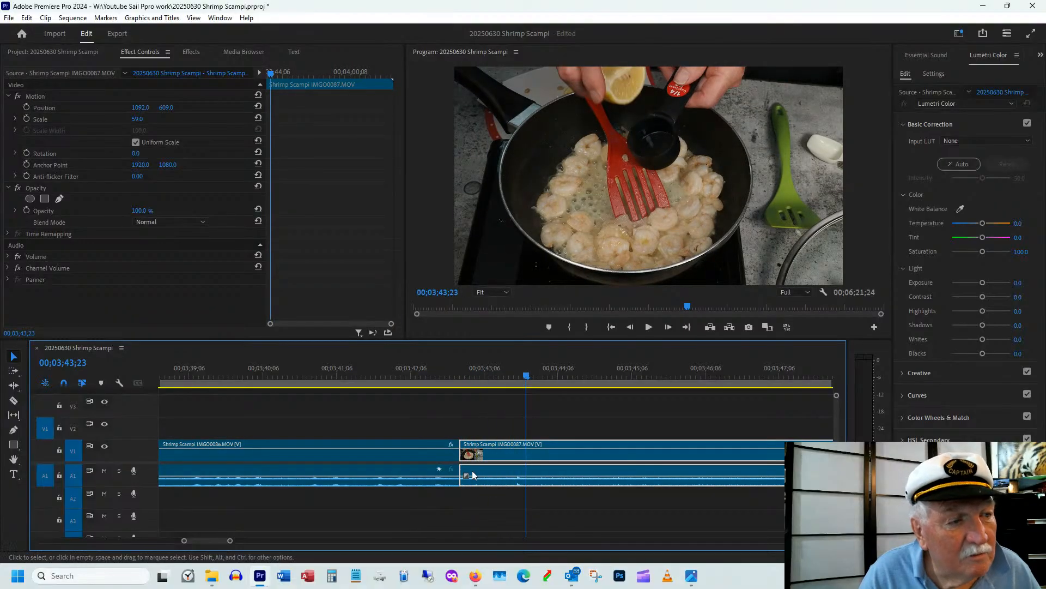
pyautogui.moveTo(465, 442); pyautogui.dragTo(507, 443)
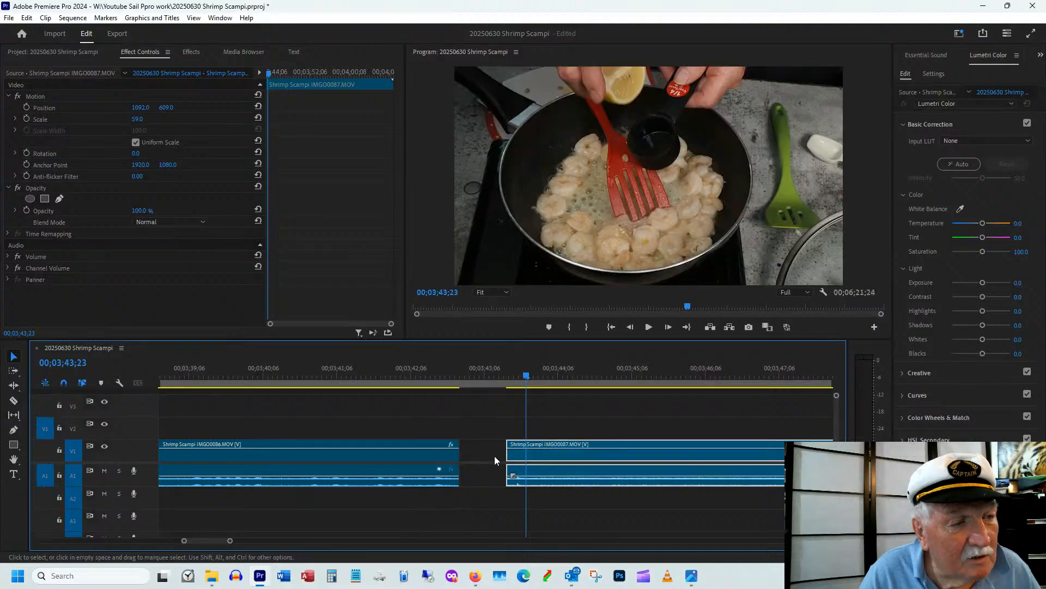
pyautogui.click(488, 455)
pyautogui.rightClick(489, 456)
pyautogui.click(502, 456)
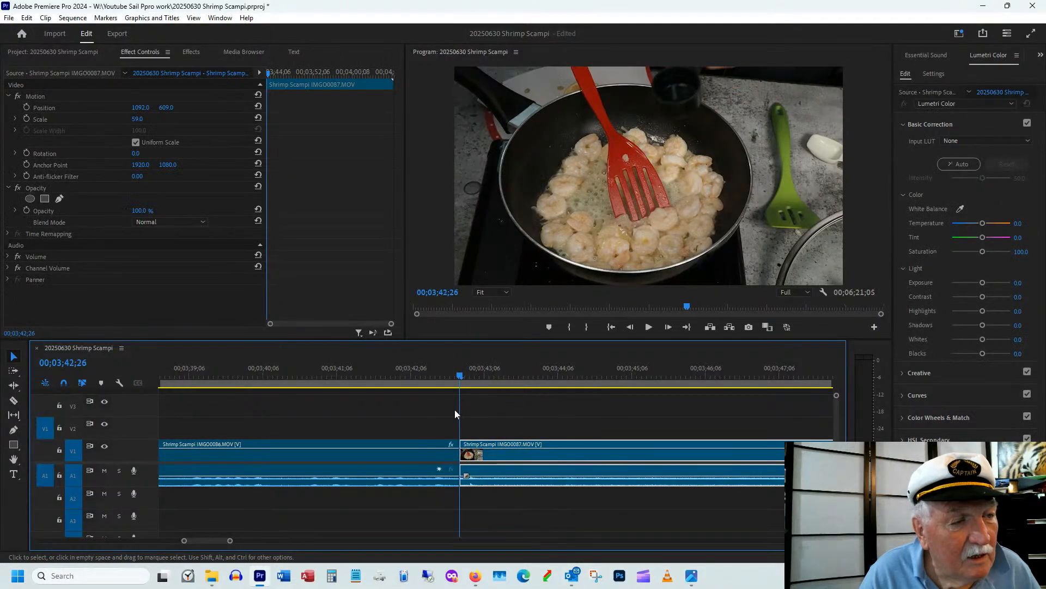
# - Scrub through IMGO0087 and split it at 00;03;59;04, just before the lemon is squeezed
pyautogui.click(469, 371)
pyautogui.moveTo(468, 373); pyautogui.dragTo(632, 395)
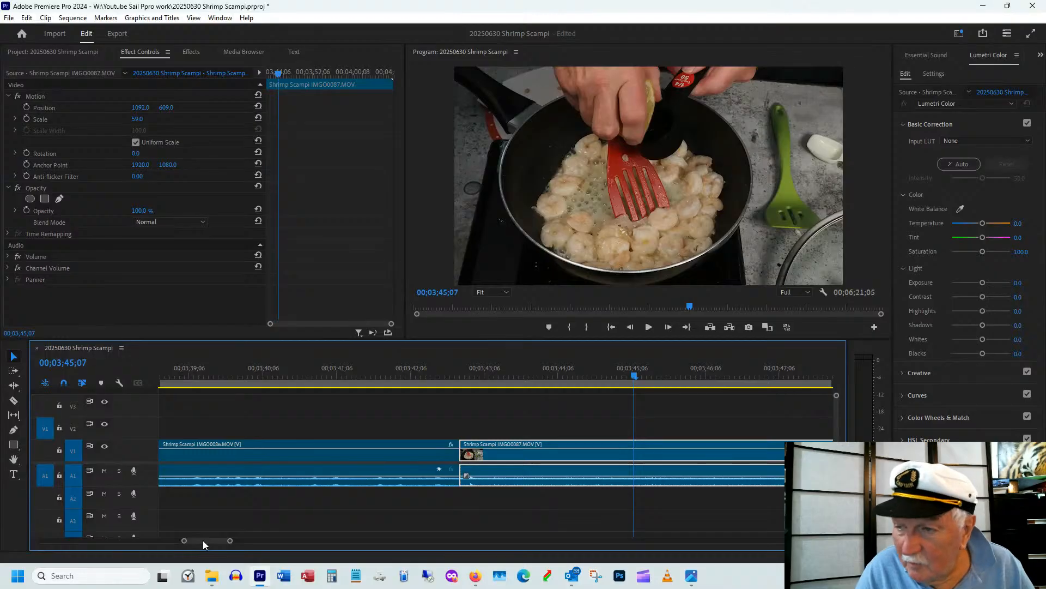
pyautogui.scroll(-2, 204, 541)
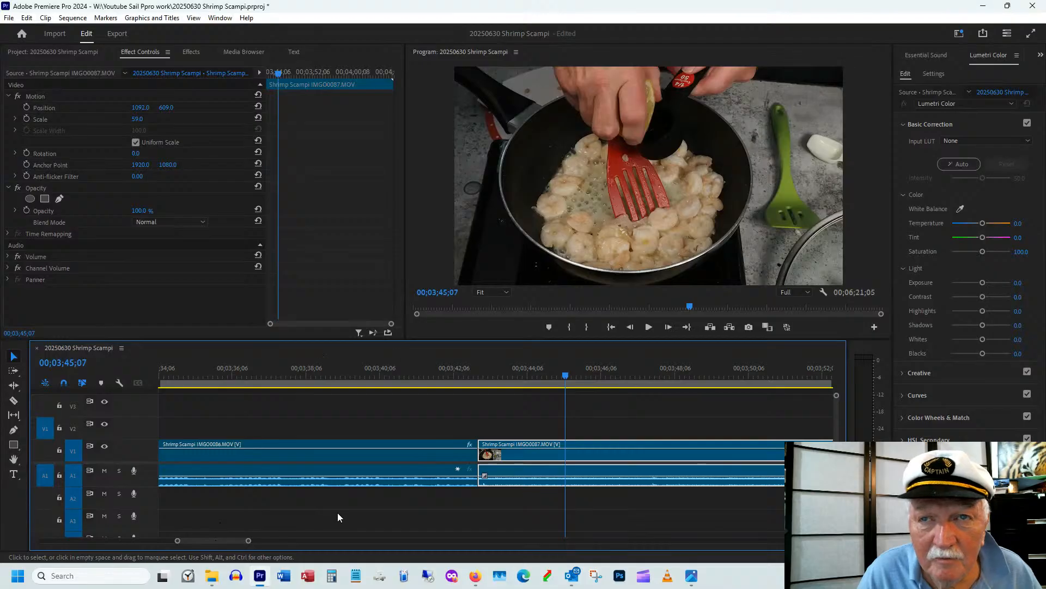
pyautogui.moveTo(211, 541); pyautogui.dragTo(210, 542)
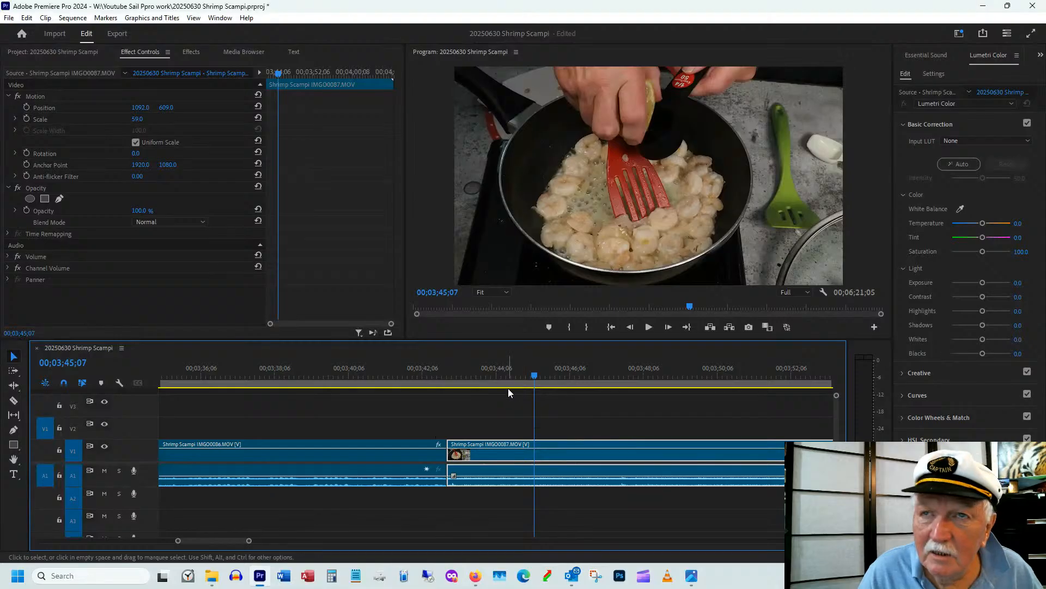
pyautogui.moveTo(449, 372); pyautogui.dragTo(666, 401)
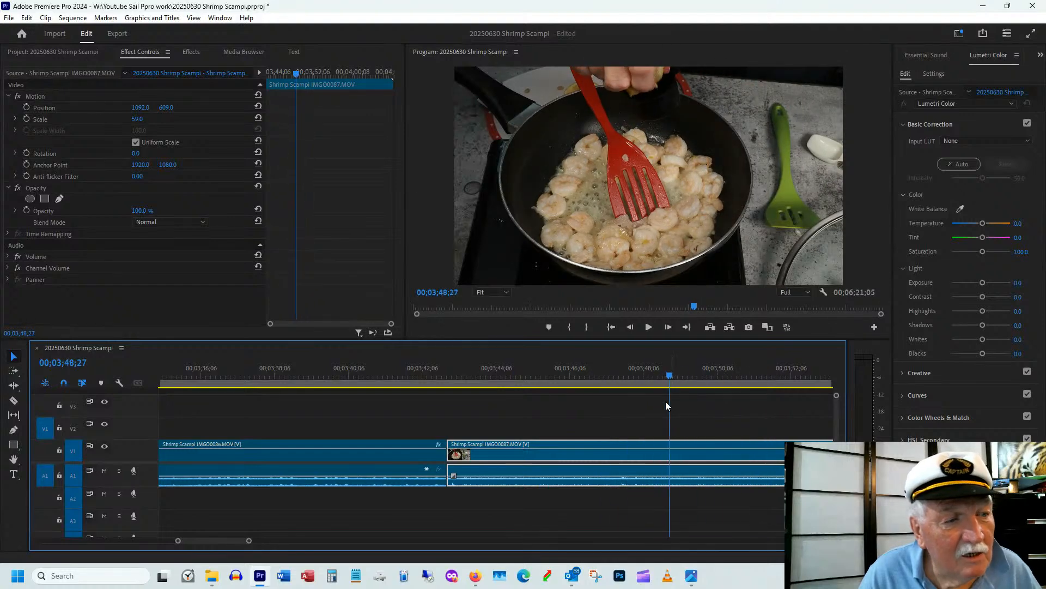
pyautogui.moveTo(204, 541); pyautogui.dragTo(218, 540)
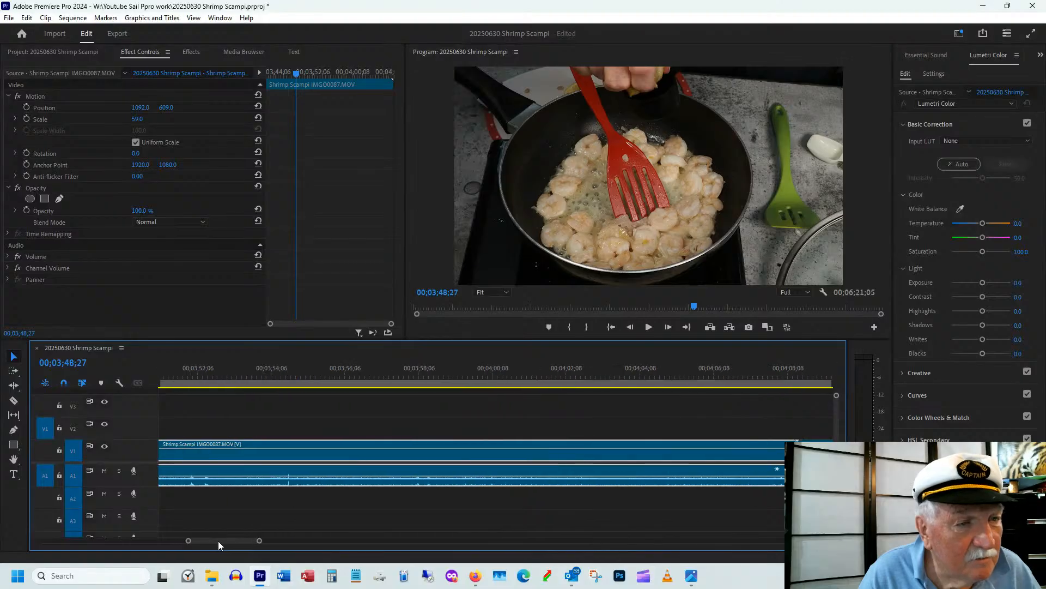
pyautogui.press('-')
pyautogui.moveTo(431, 371); pyautogui.dragTo(476, 375)
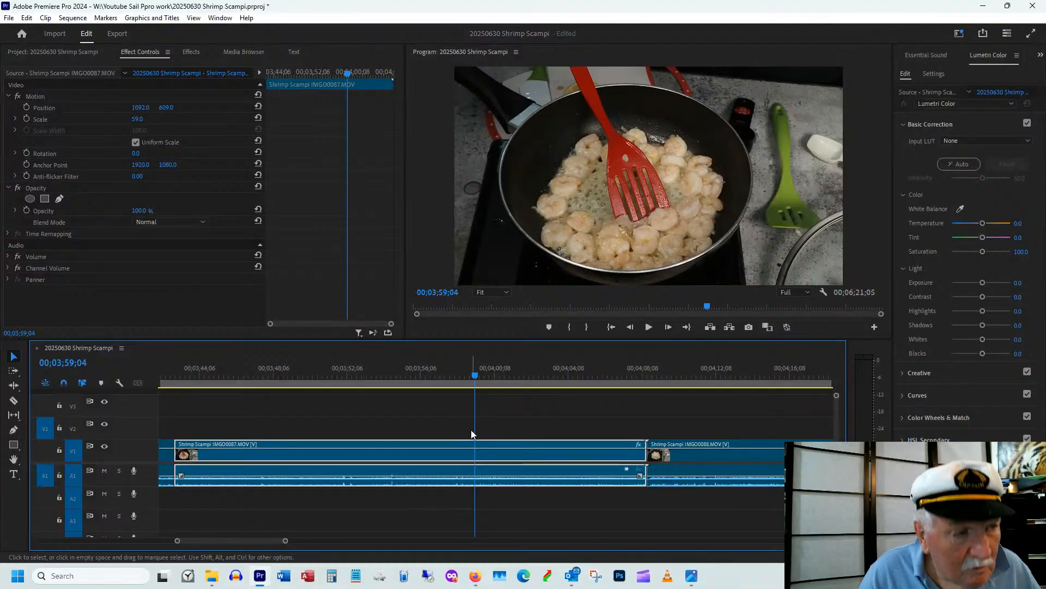
pyautogui.press('c')
pyautogui.click(477, 451)
pyautogui.press('v')
# - Ripple-delete the portion of IMGO0087 that lies before the split
pyautogui.moveTo(218, 366); pyautogui.dragTo(484, 361)
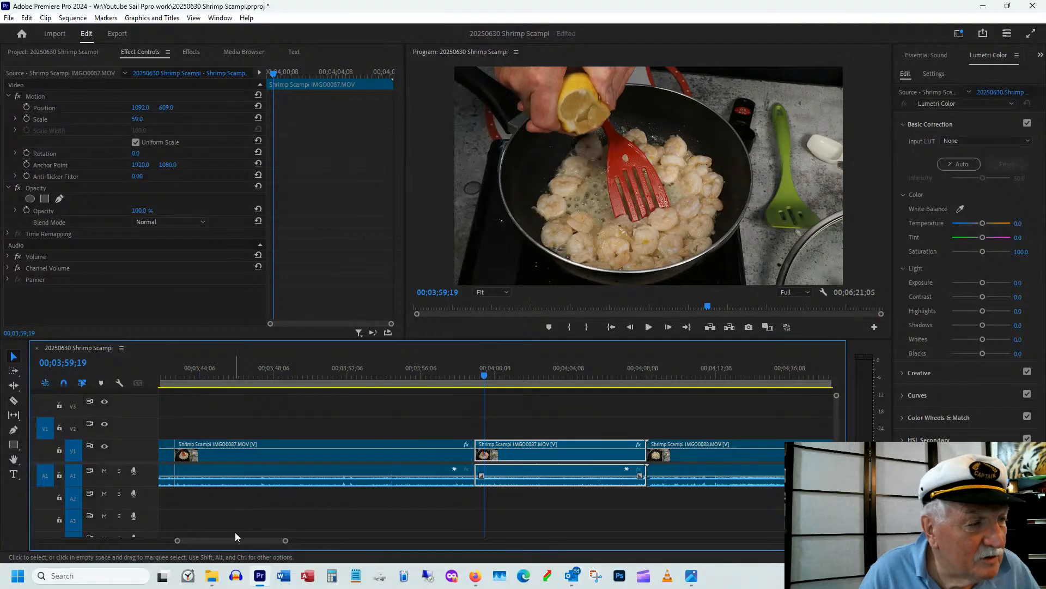
pyautogui.click(289, 456)
pyautogui.rightClick(289, 456)
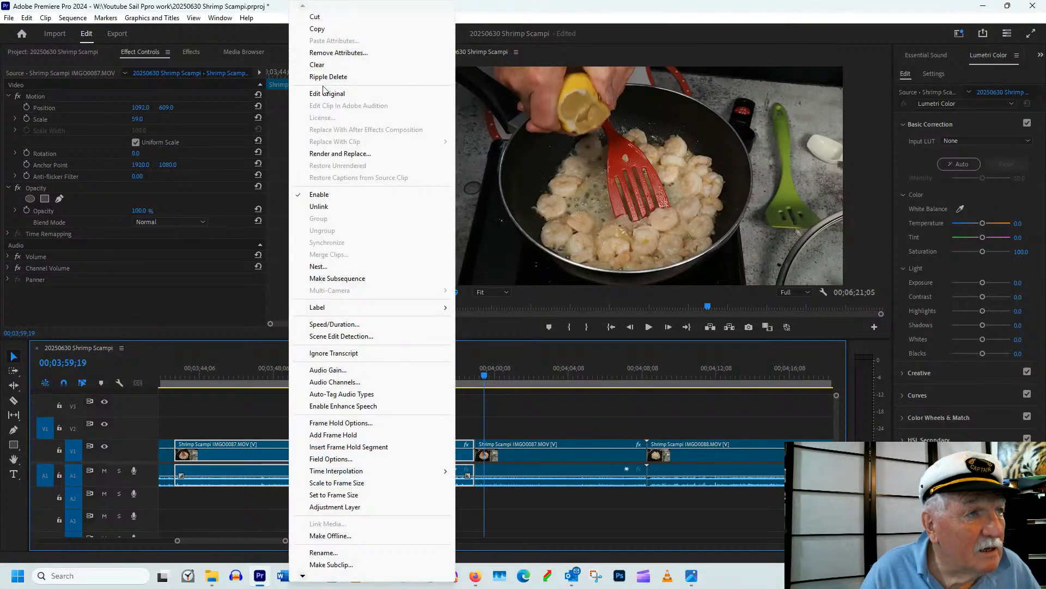
pyautogui.click(327, 77)
# - Play the cut from the end of IMGO0086 through the lemon squeeze in IMGO0087
pyautogui.click(165, 376)
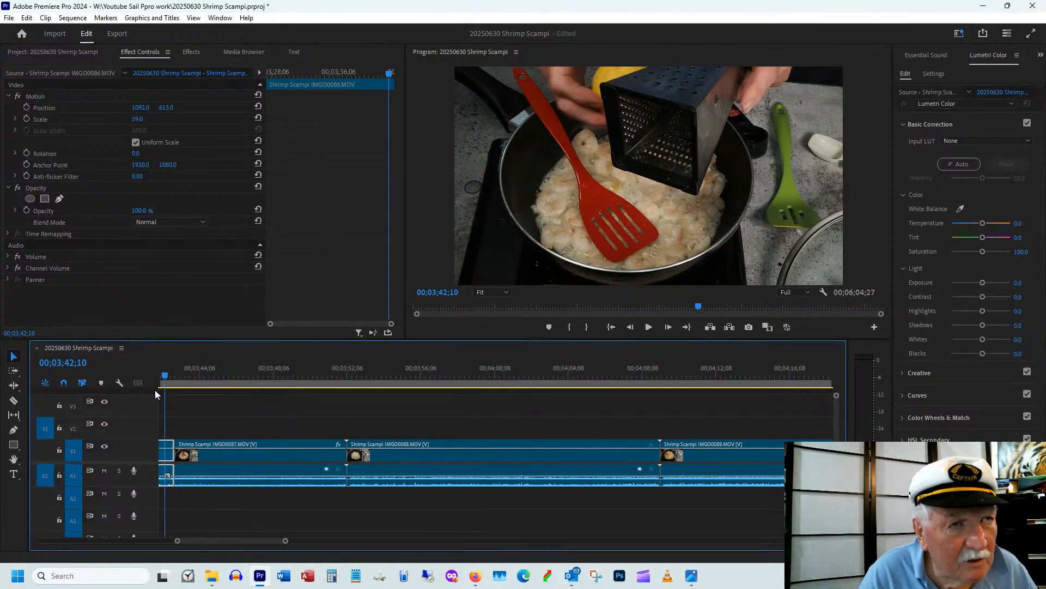
pyautogui.press('space')
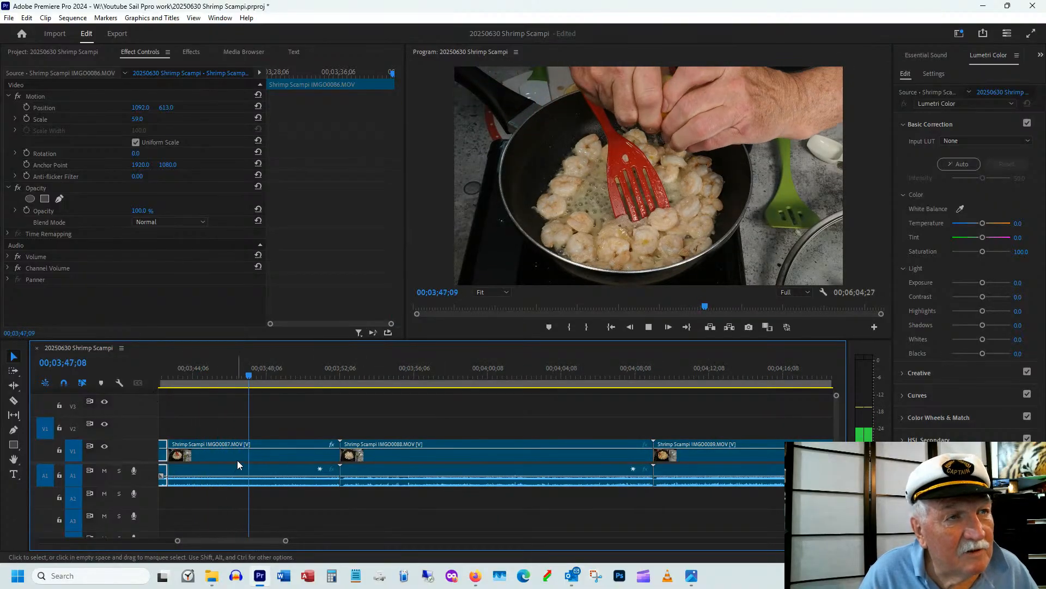
pyautogui.click(242, 444)
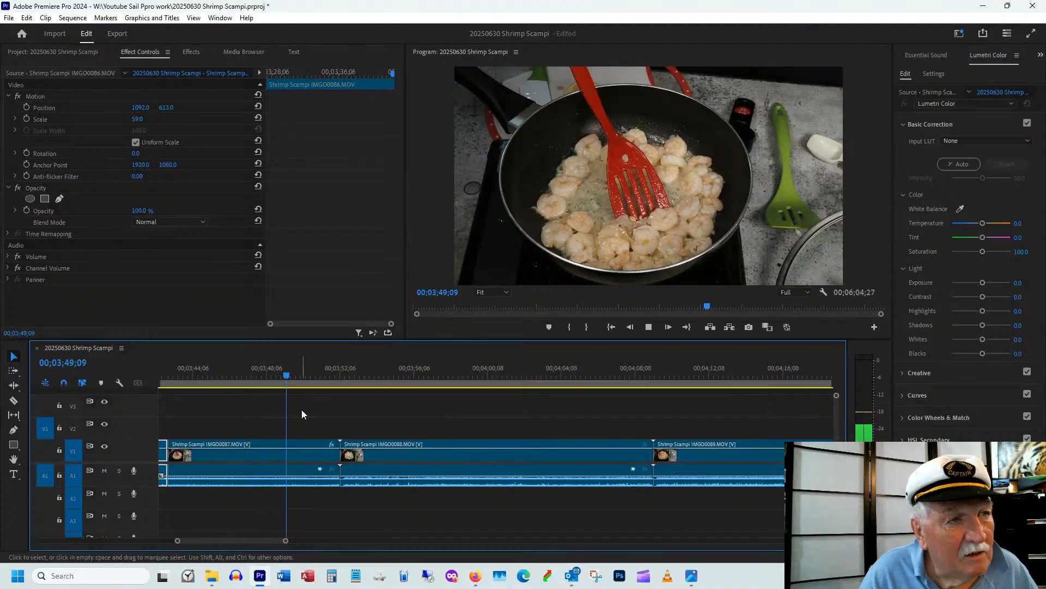
pyautogui.press('space')
# - Trim the end of IMGO0087 back to 00;03;49;07
pyautogui.moveTo(290, 376); pyautogui.dragTo(319, 374)
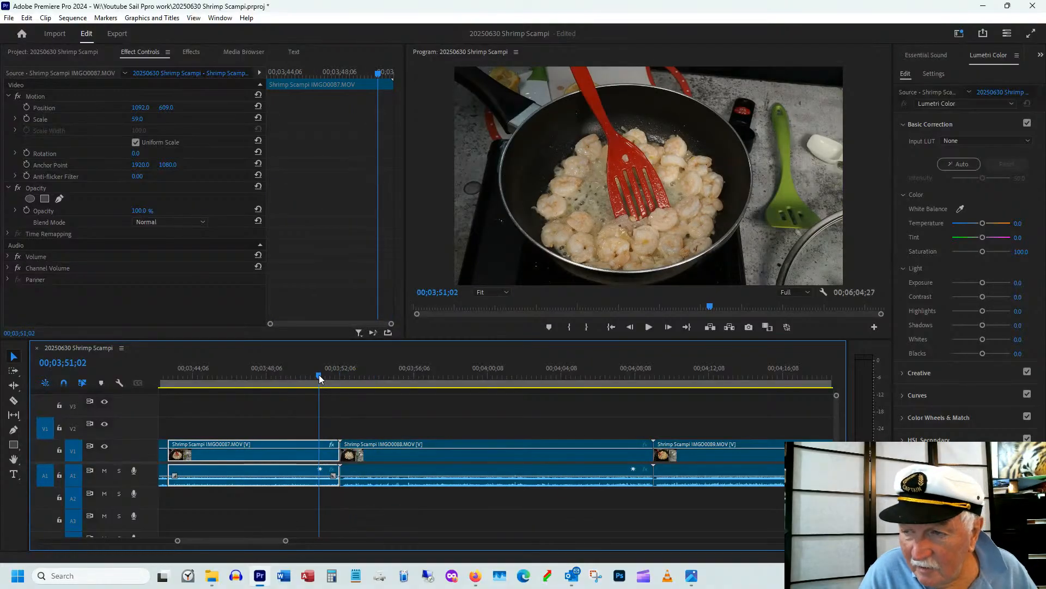
pyautogui.moveTo(319, 375); pyautogui.dragTo(286, 400)
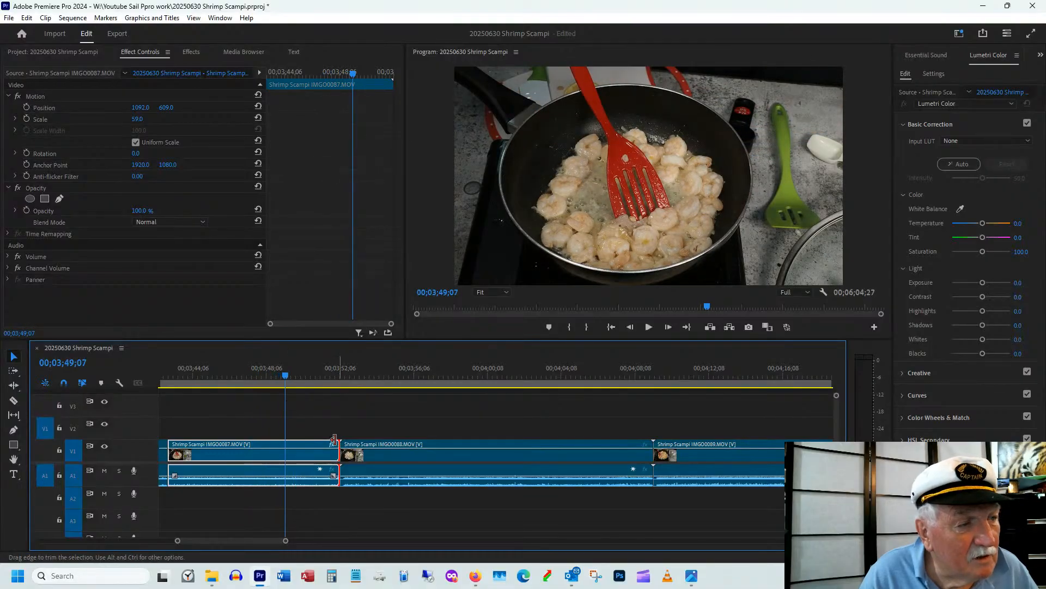
pyautogui.moveTo(334, 441); pyautogui.dragTo(285, 443)
# - Trim about 2 frames off the start of IMGO0088 and ripple-delete the gap after IMGO0087
pyautogui.click(344, 386)
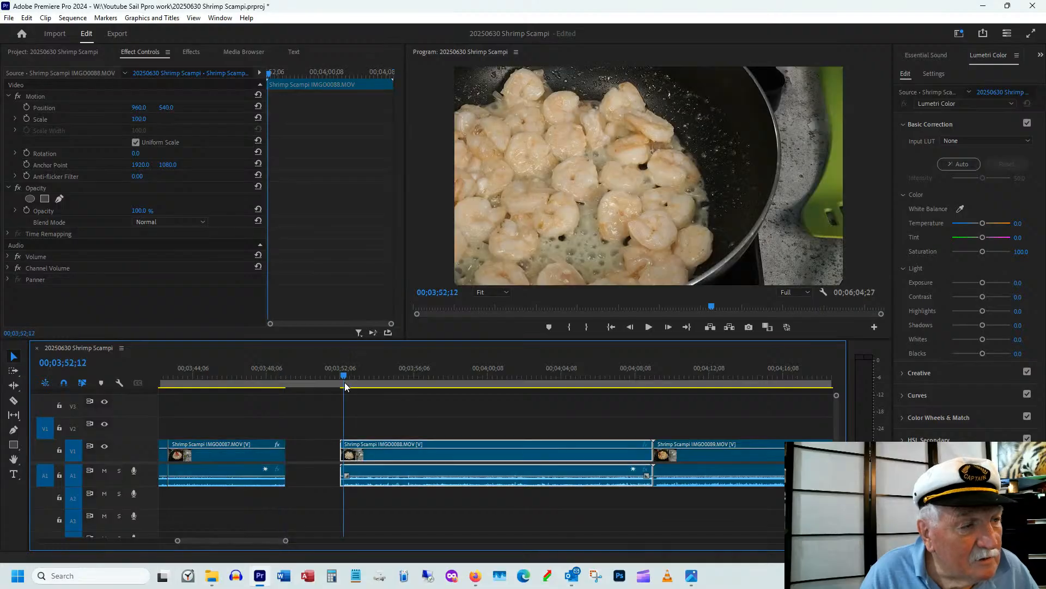
pyautogui.press('=')
pyautogui.press('=')
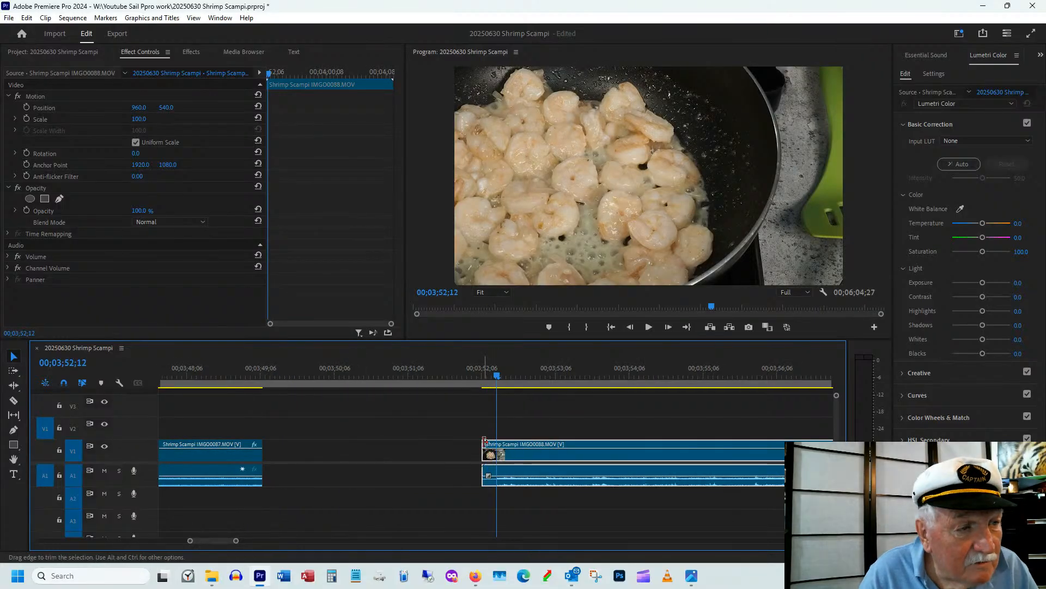
pyautogui.moveTo(484, 441); pyautogui.dragTo(489, 441)
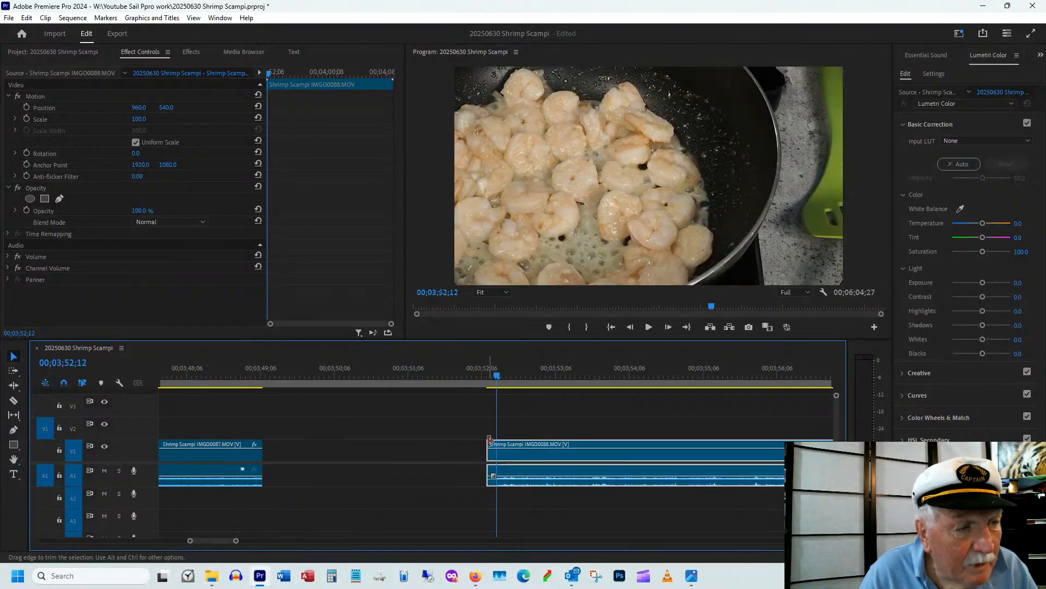
pyautogui.rightClick(345, 450)
pyautogui.click(360, 456)
# - Check the cut into IMGO0088, then reframe that clip with a scale of 81 and a horizontal position of 1282
pyautogui.click(256, 376)
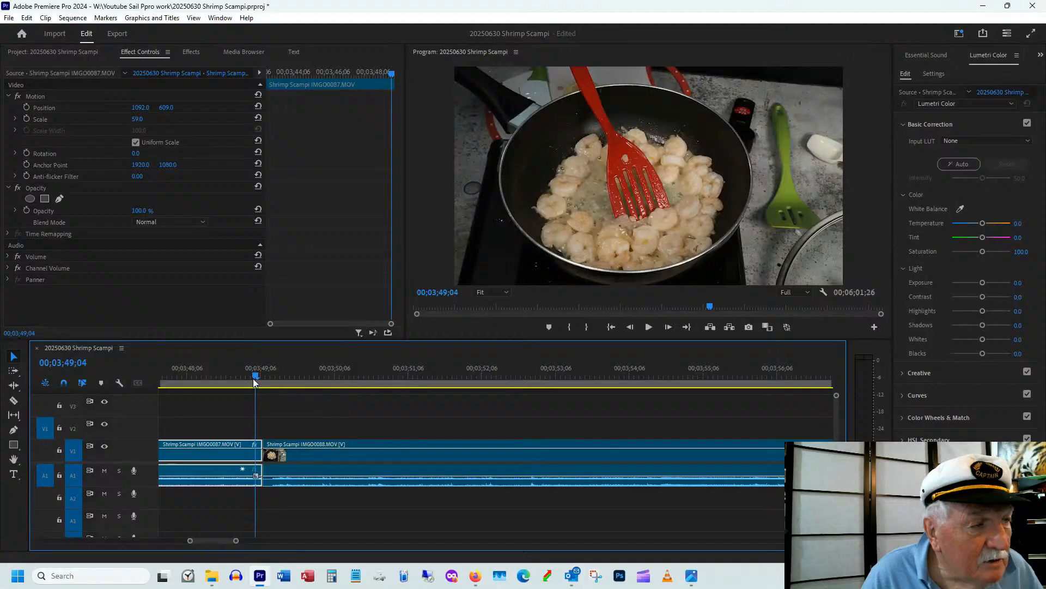
pyautogui.press('Right')
pyautogui.moveTo(254, 378); pyautogui.dragTo(414, 388)
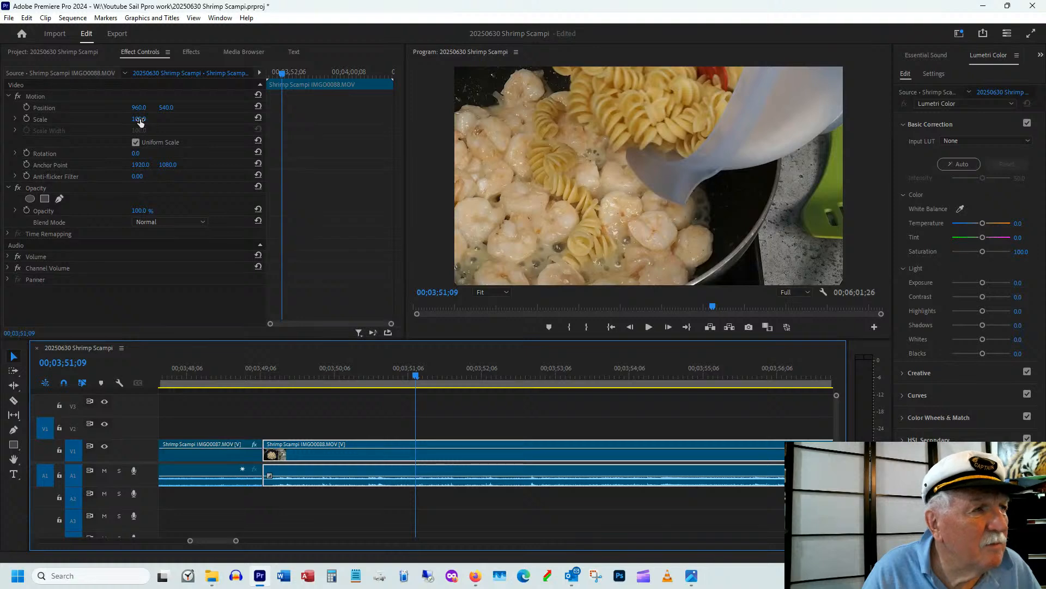
pyautogui.moveTo(139, 122); pyautogui.dragTo(129, 124)
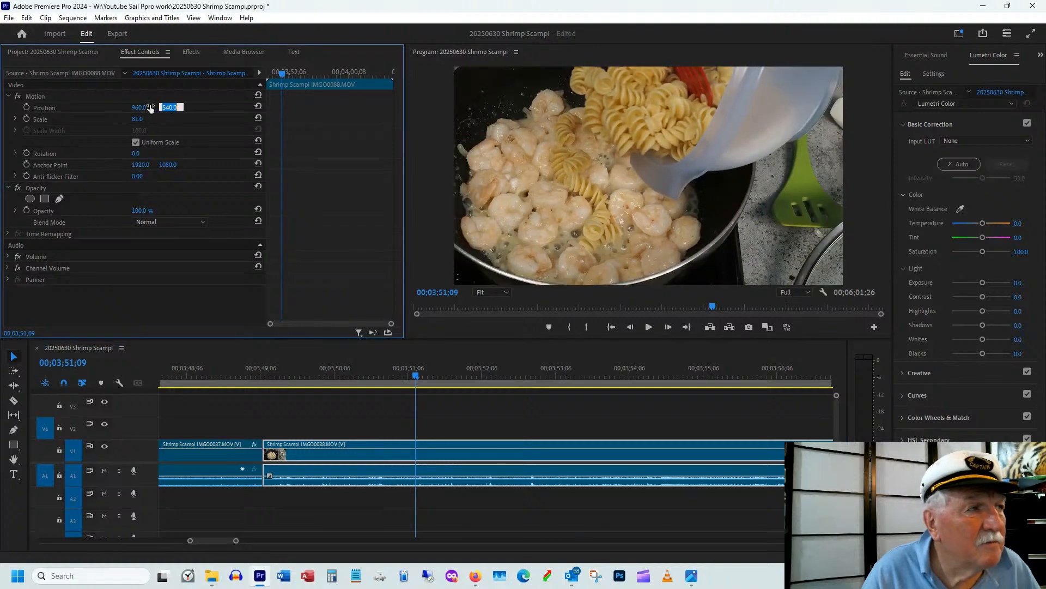
pyautogui.moveTo(136, 107); pyautogui.dragTo(326, 118)
# - Trim the start of IMGO0088 to 00;03;50;00, just before the pasta is poured, and ripple-delete the gap
pyautogui.moveTo(235, 375); pyautogui.dragTo(319, 391)
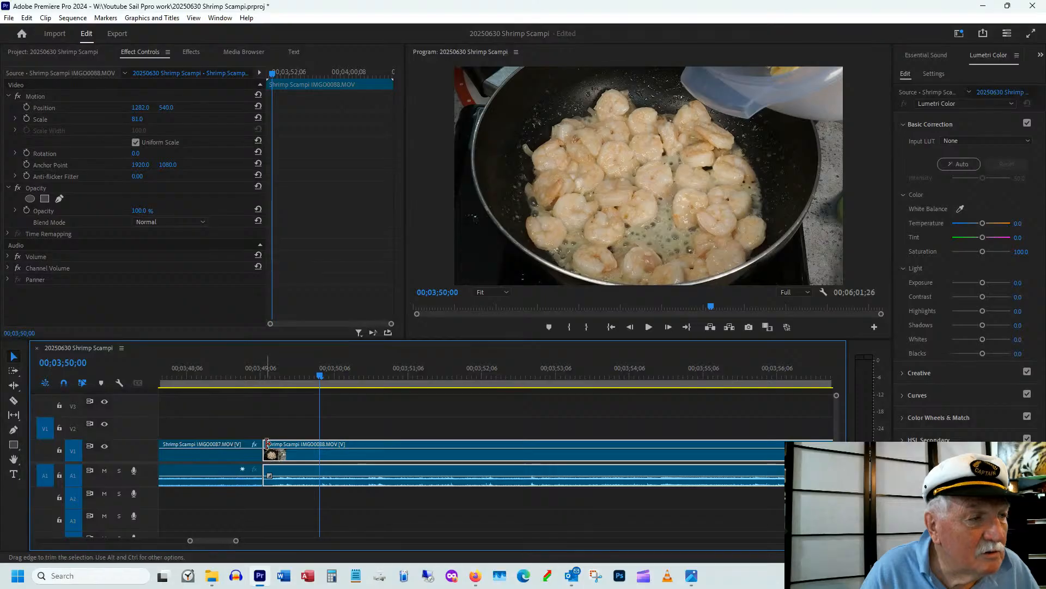
pyautogui.moveTo(266, 442); pyautogui.dragTo(321, 443)
pyautogui.rightClick(283, 454)
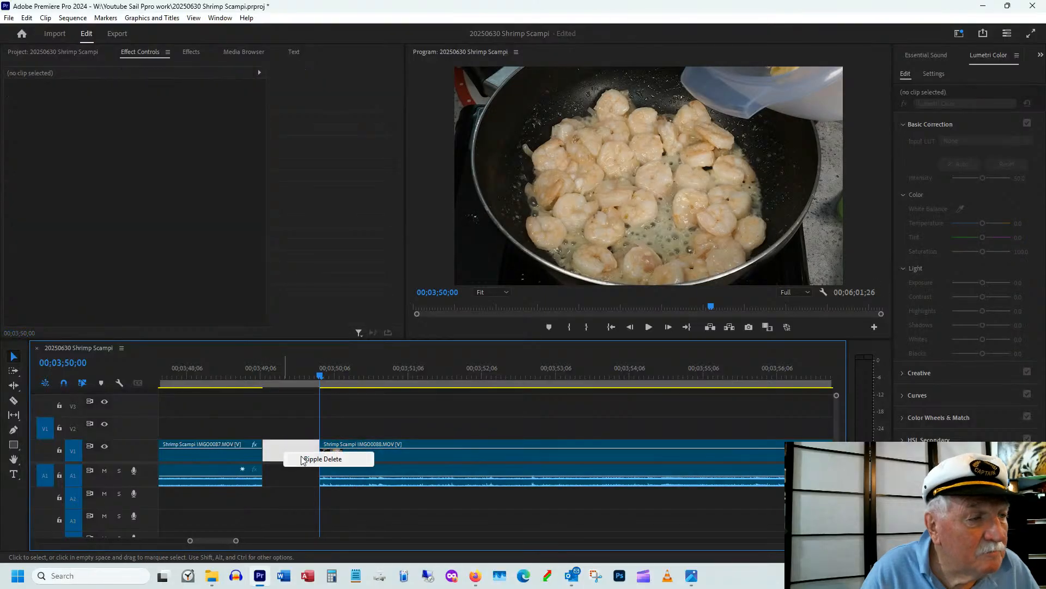
pyautogui.click(303, 460)
# - Scrub through IMGO0088 and trim its end back to 00;04;02;03
pyautogui.moveTo(246, 375); pyautogui.dragTo(365, 376)
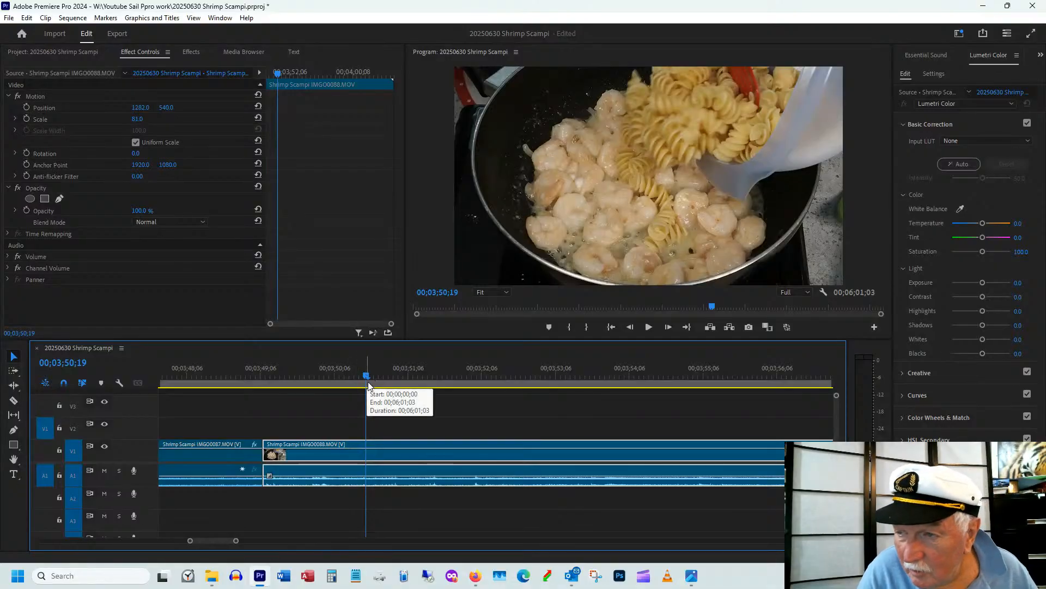
pyautogui.moveTo(364, 378); pyautogui.dragTo(473, 383)
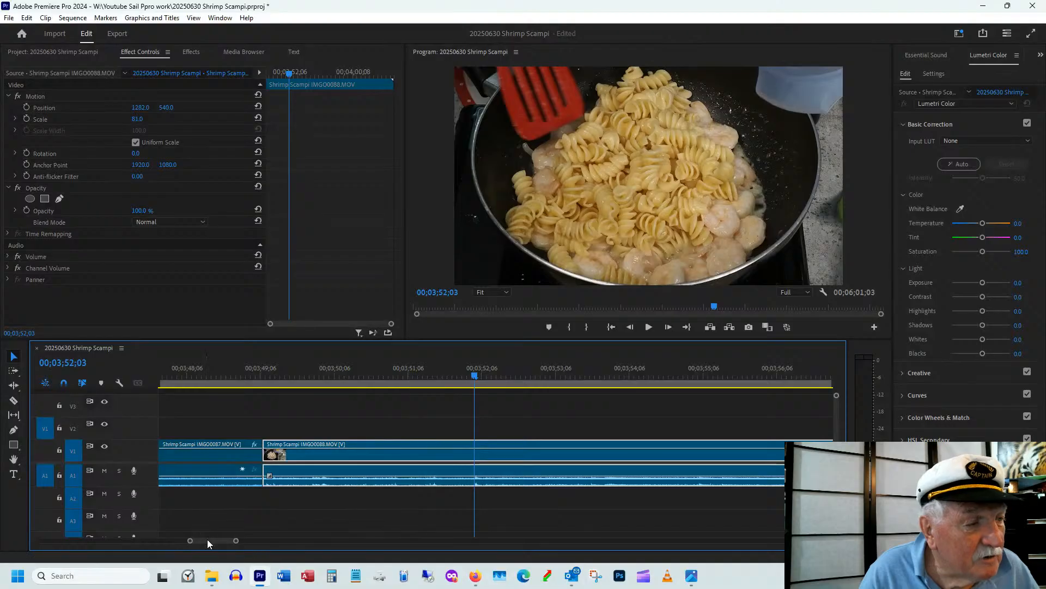
pyautogui.moveTo(208, 540); pyautogui.dragTo(211, 540)
pyautogui.press('-')
pyautogui.press('-')
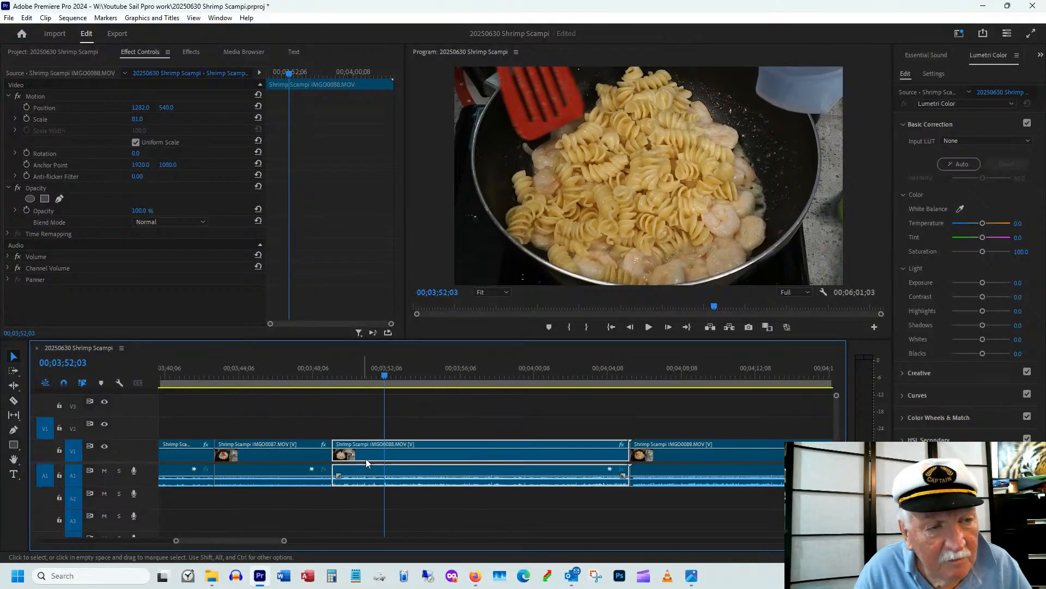
pyautogui.click(426, 375)
pyautogui.moveTo(427, 375); pyautogui.dragTo(570, 385)
pyautogui.moveTo(627, 443); pyautogui.dragTo(567, 451)
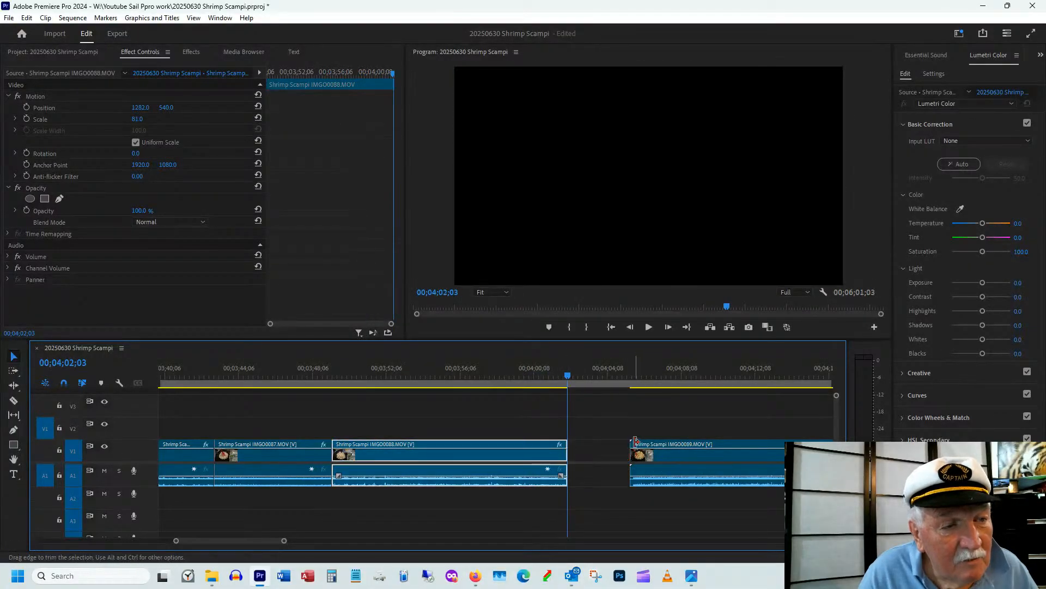
# - Trim about a quarter second off the start of IMGO0089 and ripple-delete the gap after IMGO0088
pyautogui.moveTo(632, 445); pyautogui.dragTo(636, 444)
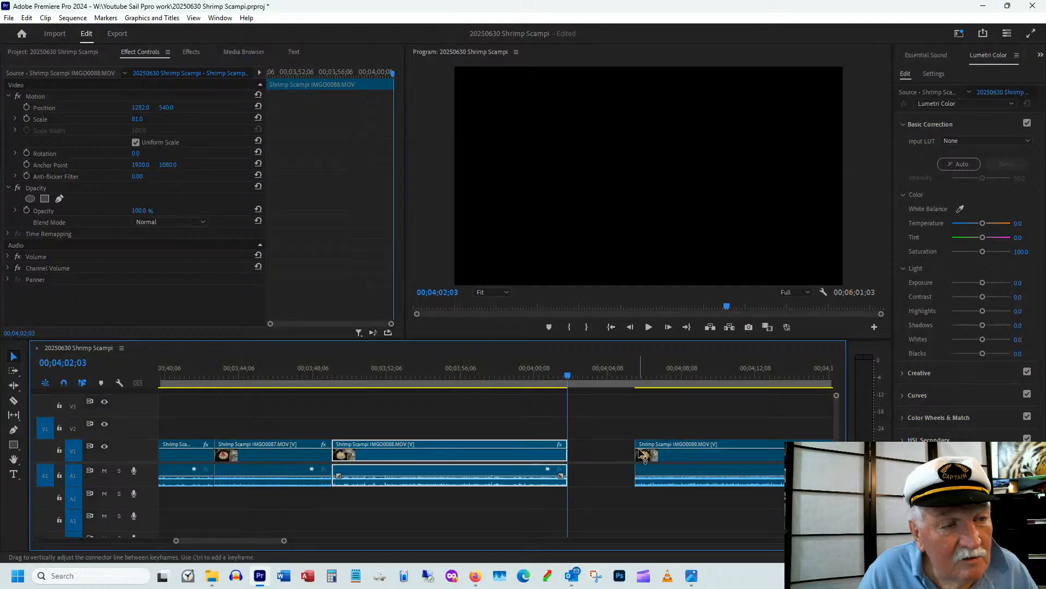
pyautogui.rightClick(595, 457)
pyautogui.click(632, 459)
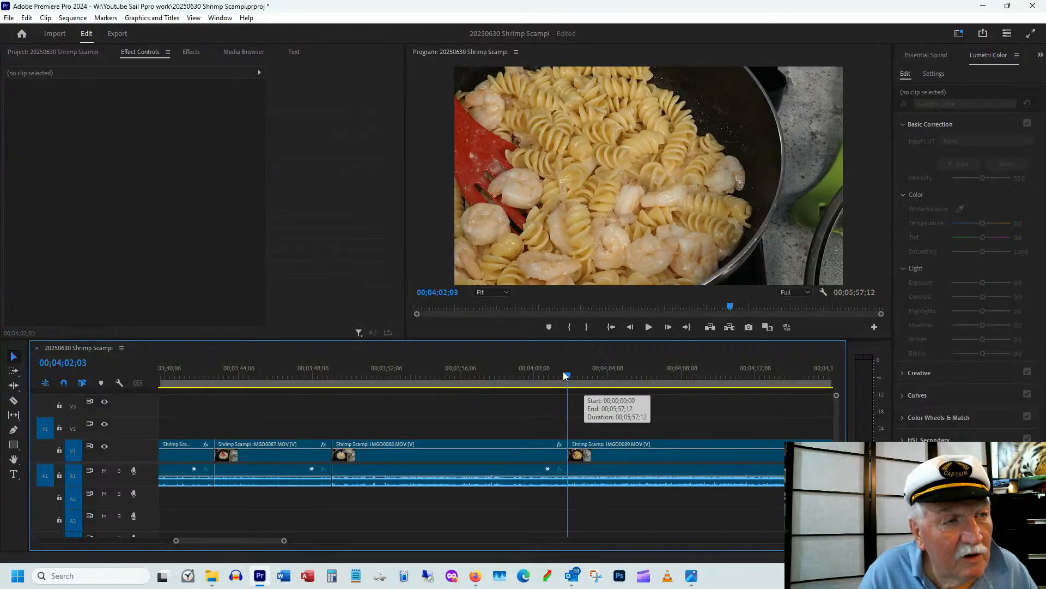
# - Trim the start of IMGO0089 further to 00;04;03;07 and ripple-delete the resulting gap
pyautogui.moveTo(569, 377); pyautogui.dragTo(589, 391)
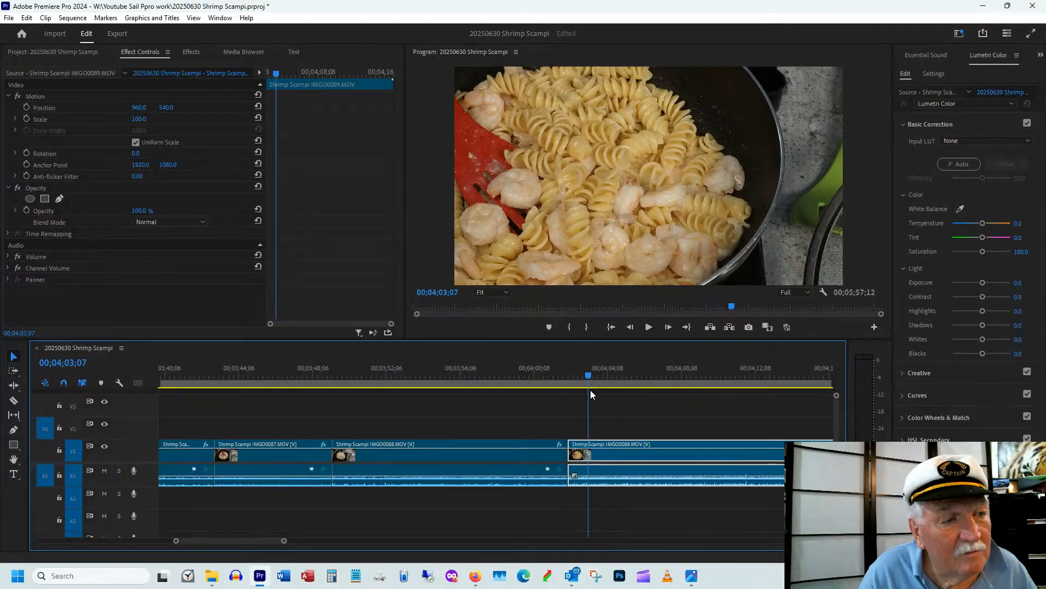
pyautogui.moveTo(569, 447); pyautogui.dragTo(589, 439)
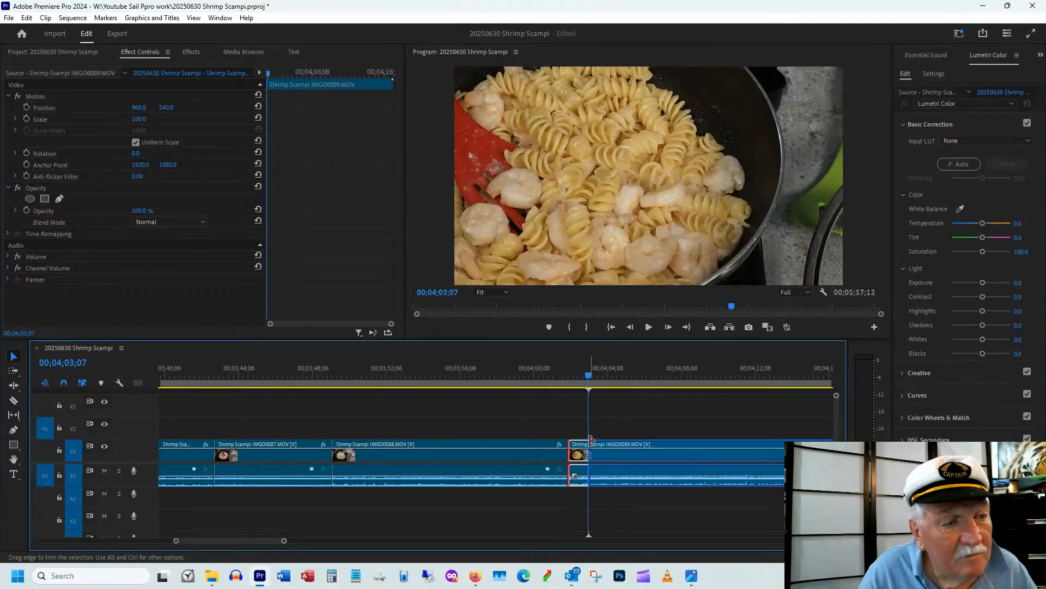
pyautogui.rightClick(576, 457)
pyautogui.click(594, 463)
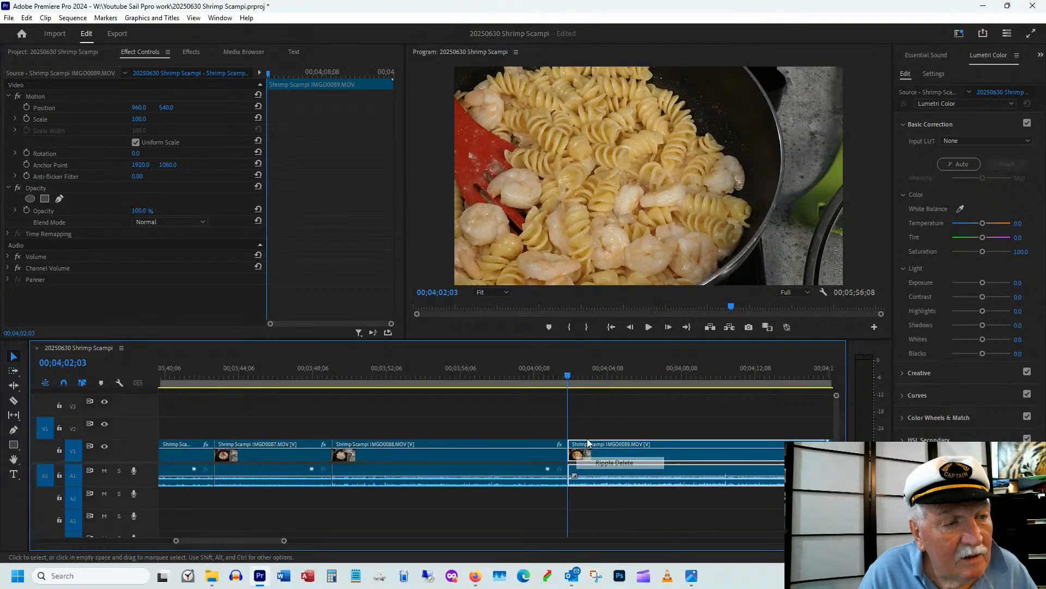
# - Reframe IMGO0089 to match the previous clip with a scale of 73 and a horizontal position of 1164
pyautogui.moveTo(570, 360)
pyautogui.mouseDown()
pyautogui.moveTo(561, 363)
pyautogui.moveTo(581, 363)
pyautogui.mouseUp()
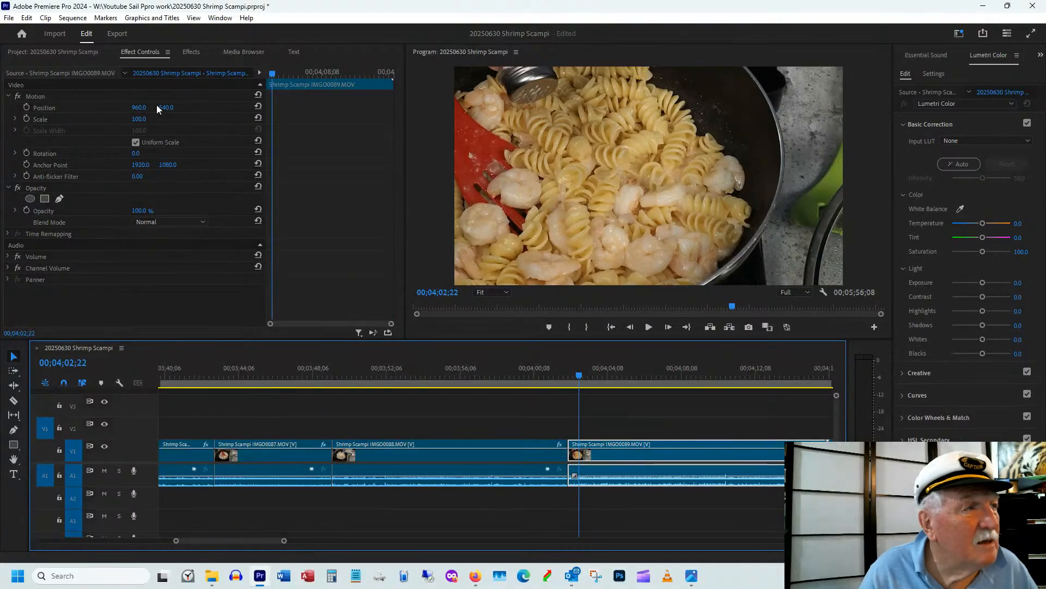
pyautogui.moveTo(146, 120); pyautogui.dragTo(135, 125)
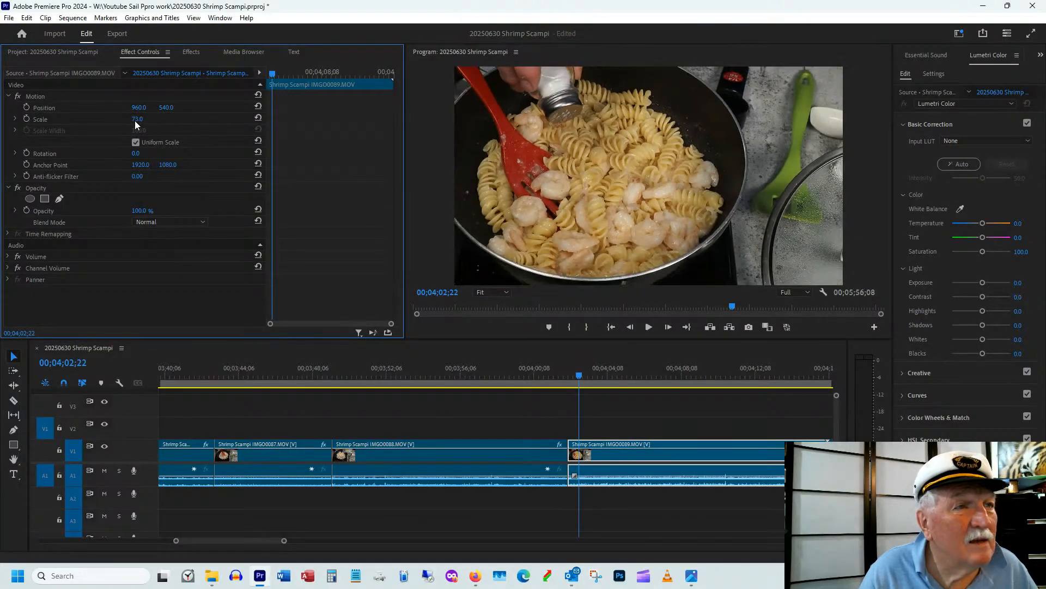
pyautogui.moveTo(543, 374); pyautogui.dragTo(575, 375)
pyautogui.click(546, 370)
pyautogui.moveTo(141, 110); pyautogui.dragTo(162, 111)
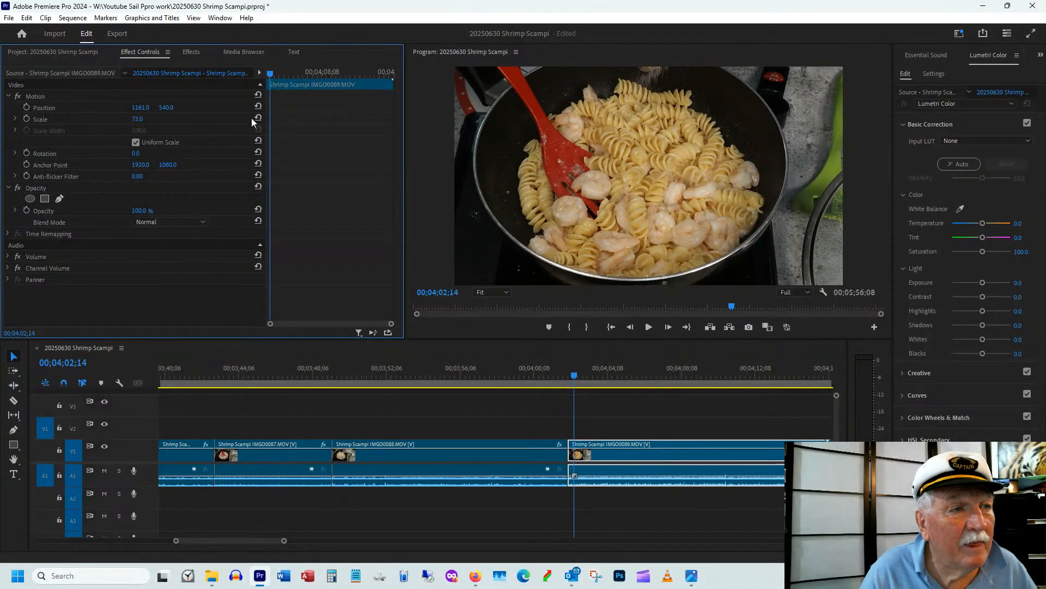
# - Scrub through IMGO0089 and trim its end back to 00;04;15;21
pyautogui.moveTo(537, 376); pyautogui.dragTo(713, 388)
pyautogui.moveTo(233, 541); pyautogui.dragTo(245, 541)
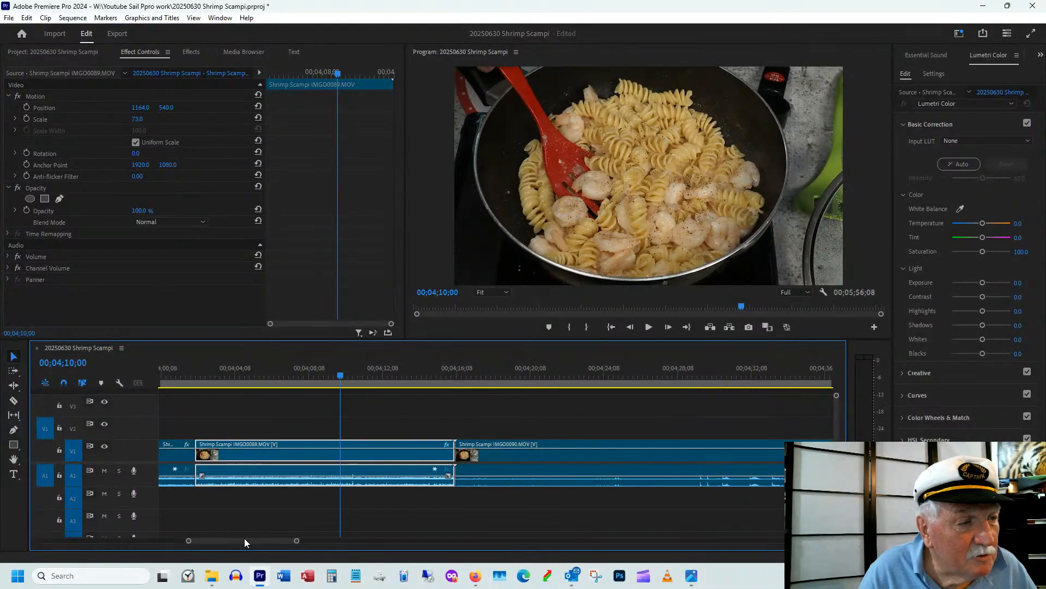
pyautogui.moveTo(342, 381); pyautogui.dragTo(447, 361)
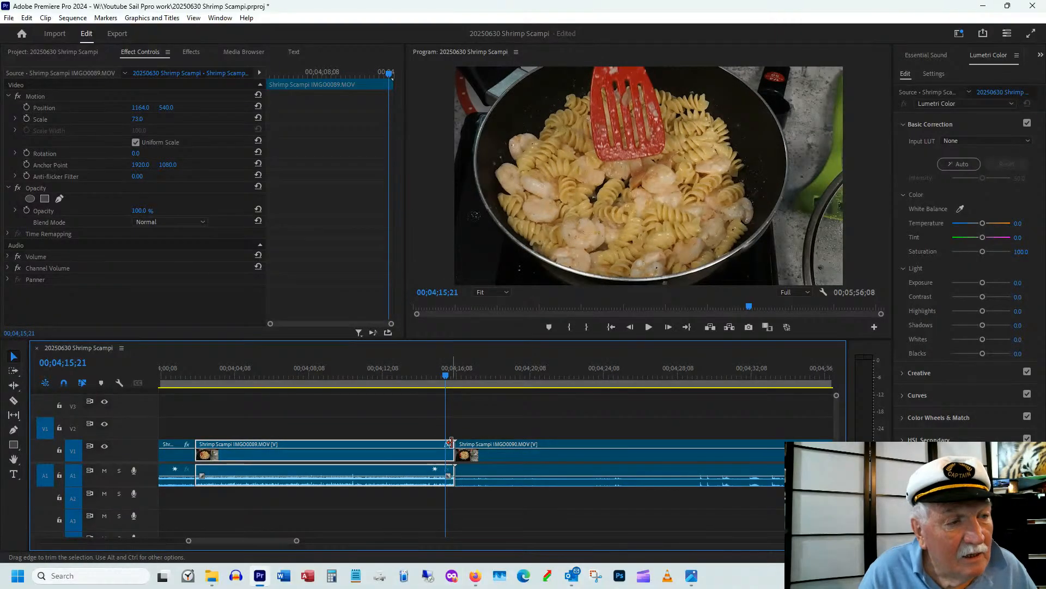
pyautogui.moveTo(450, 442); pyautogui.dragTo(446, 443)
# - Compare IMGO0090 with the previous clip's framing and set its scale to 73
pyautogui.moveTo(462, 374); pyautogui.dragTo(486, 376)
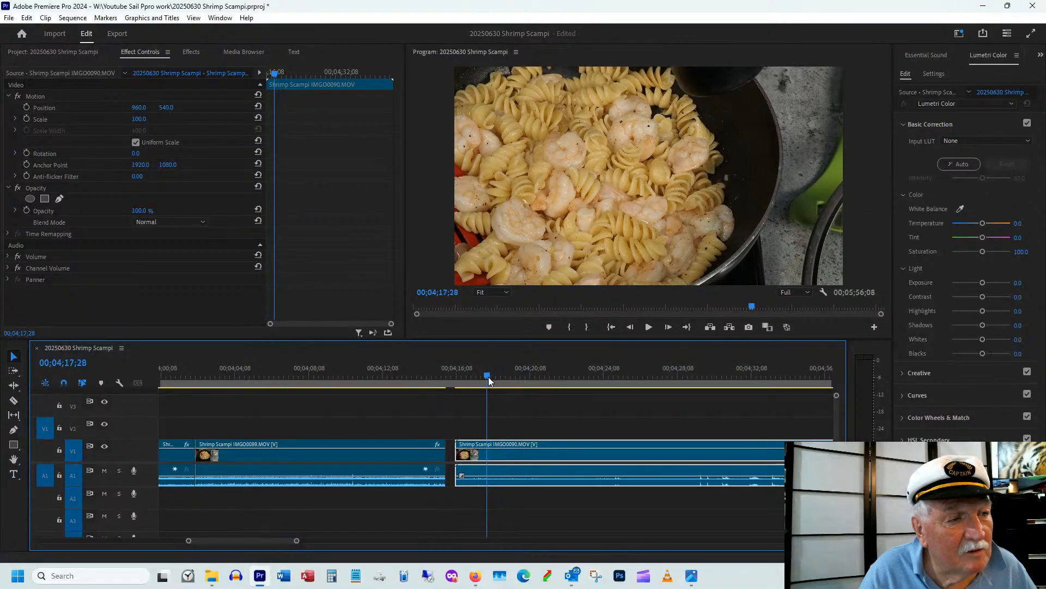
pyautogui.click(394, 372)
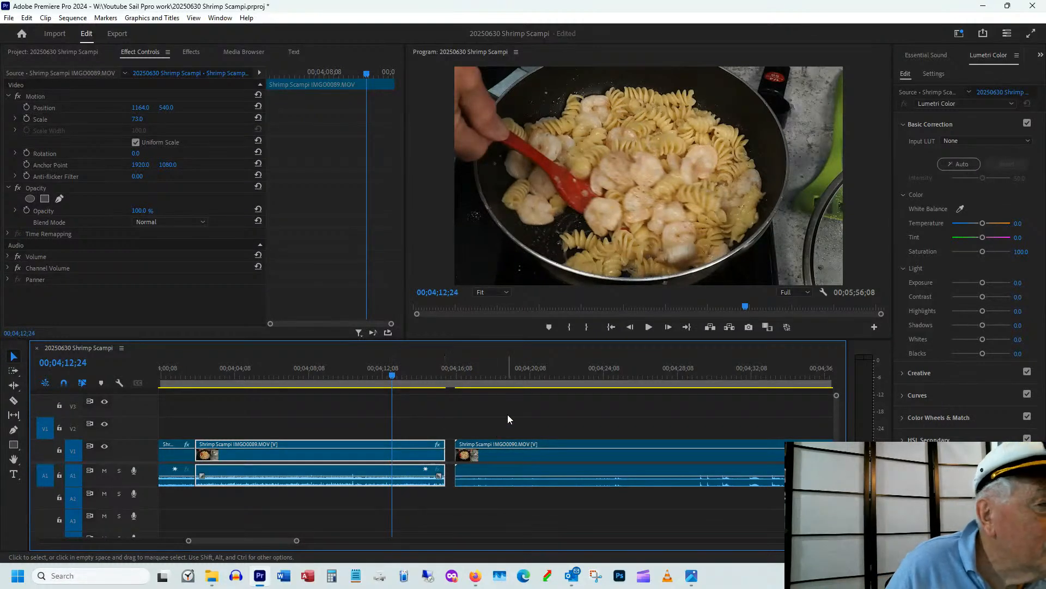
pyautogui.click(511, 389)
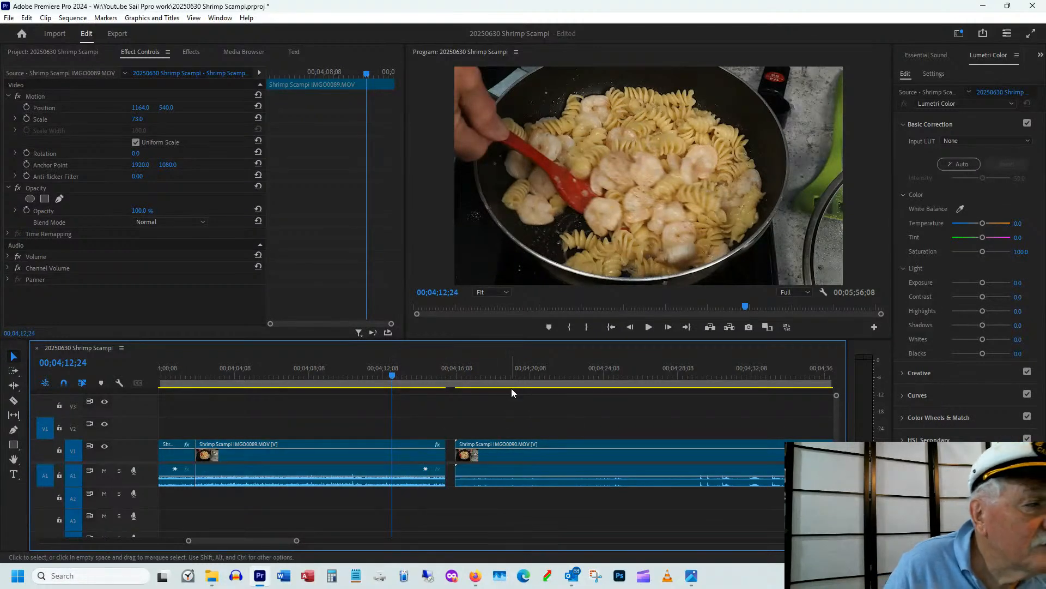
pyautogui.click(511, 376)
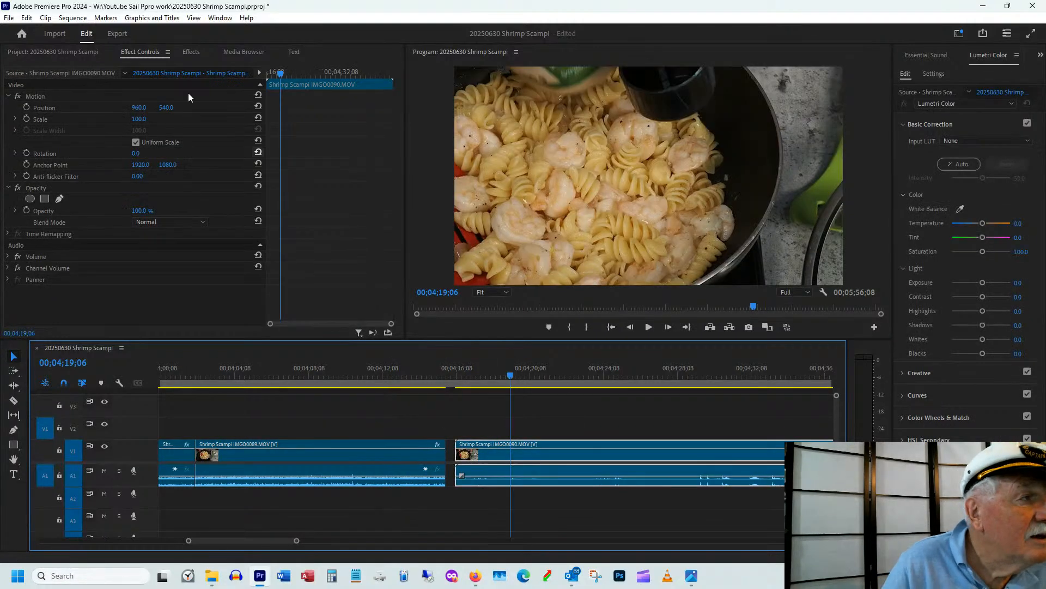
pyautogui.click(140, 119)
pyautogui.write('73')
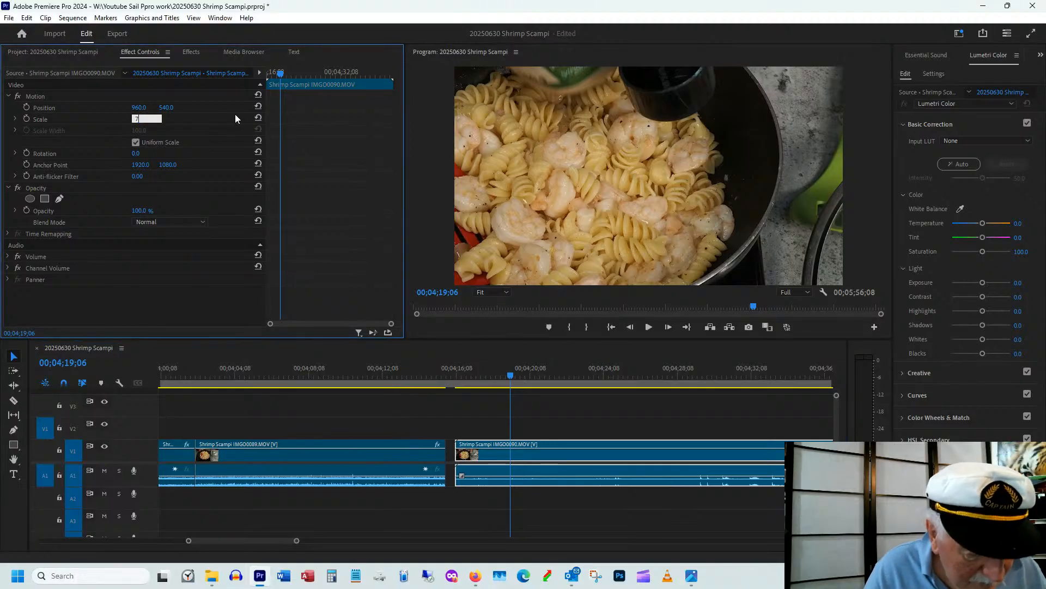
# - Check the position of IMGO0089 and set the horizontal position of IMGO0090 to 1164 to match
pyautogui.click(140, 108)
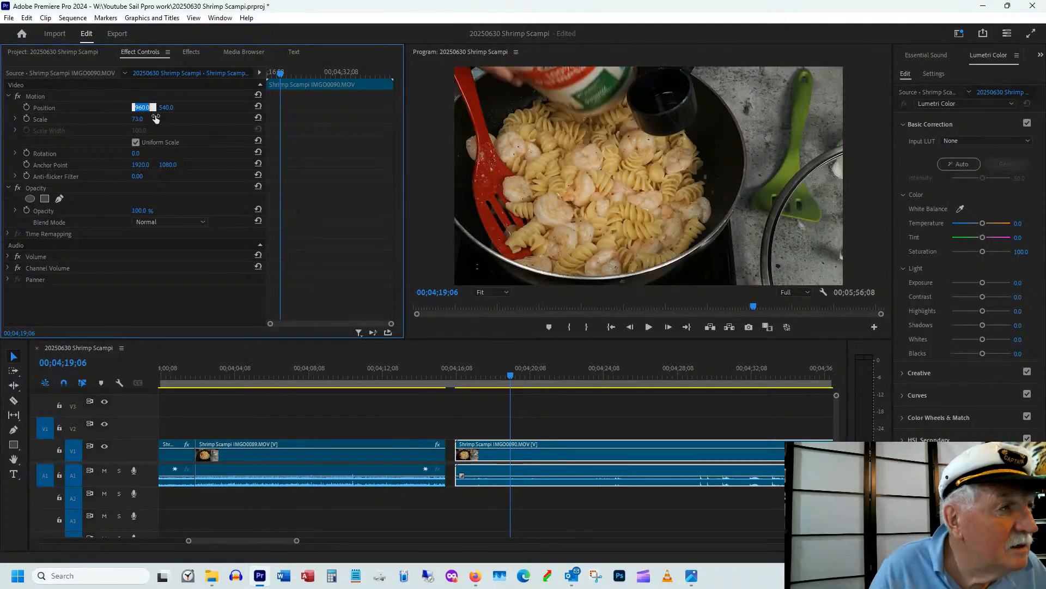
pyautogui.click(383, 364)
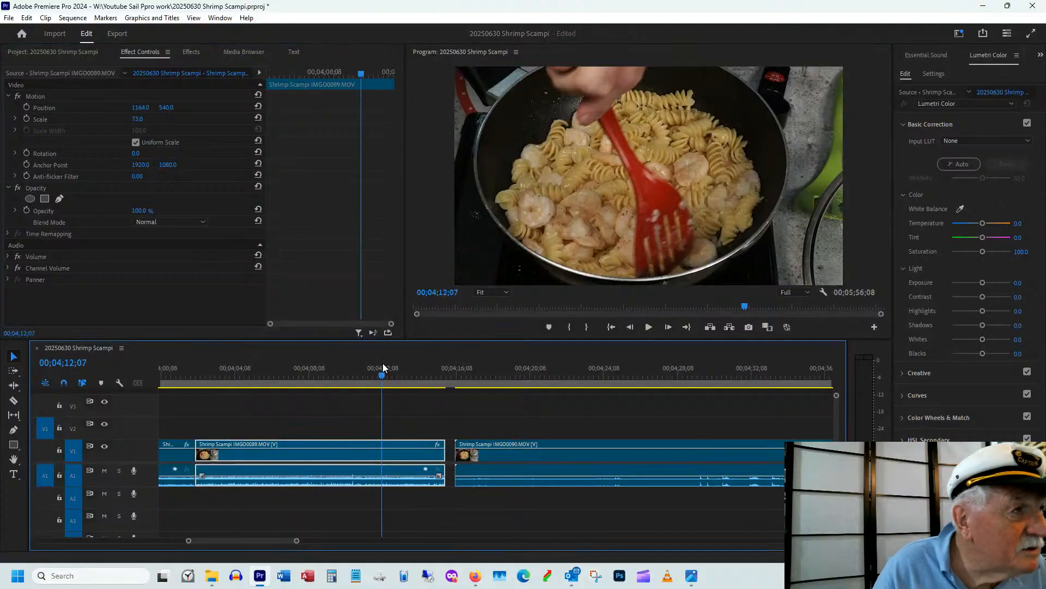
pyautogui.click(473, 379)
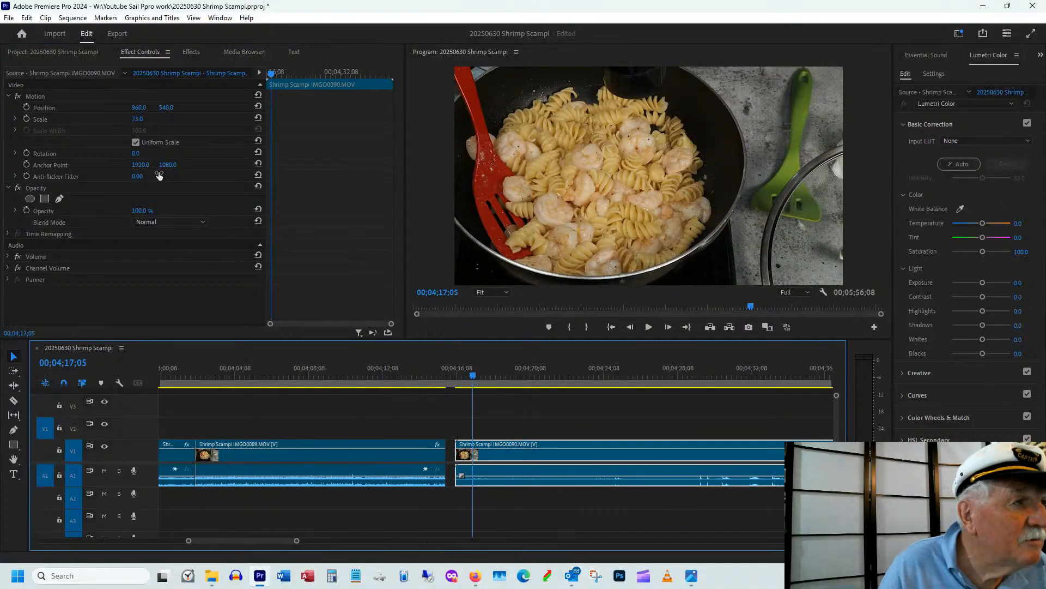
pyautogui.click(143, 107)
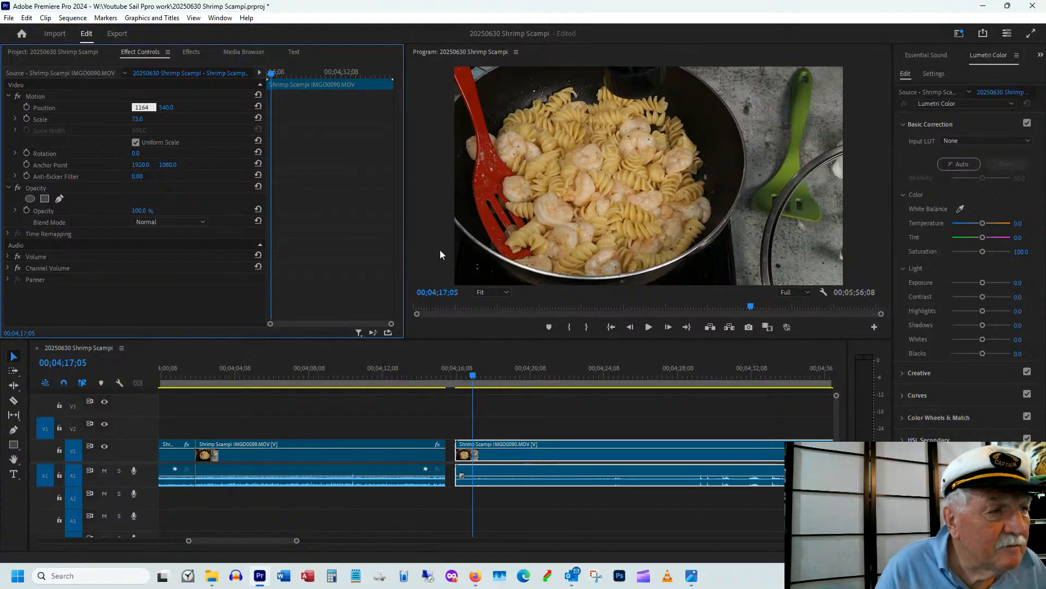
pyautogui.write('1164')
# - Check the reframed start of IMGO0090 and ripple-delete the gap between IMGO0089 and IMGO0090
pyautogui.moveTo(492, 374); pyautogui.dragTo(463, 372)
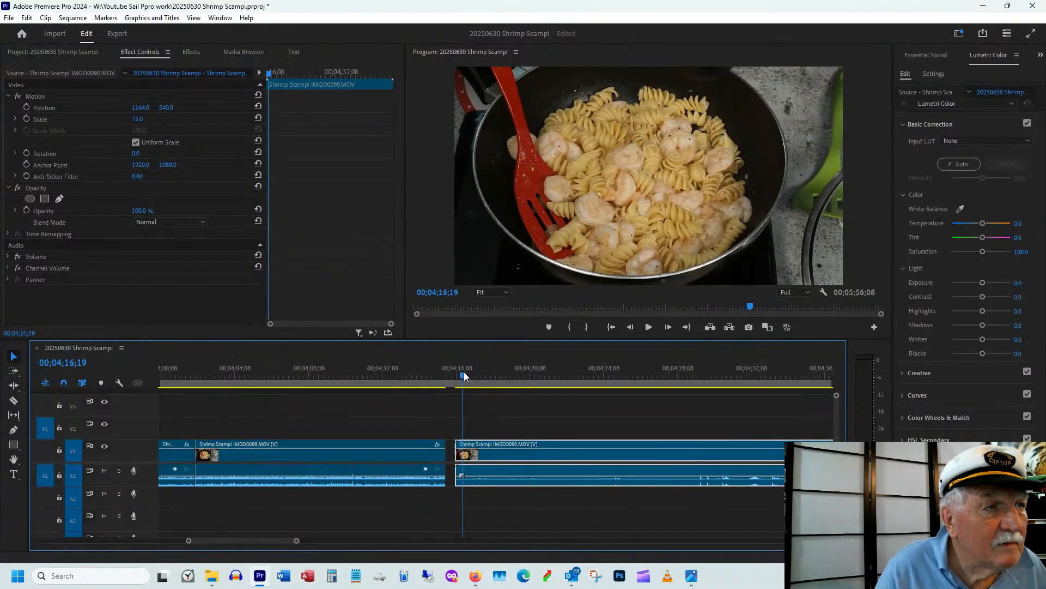
pyautogui.rightClick(450, 460)
pyautogui.click(488, 467)
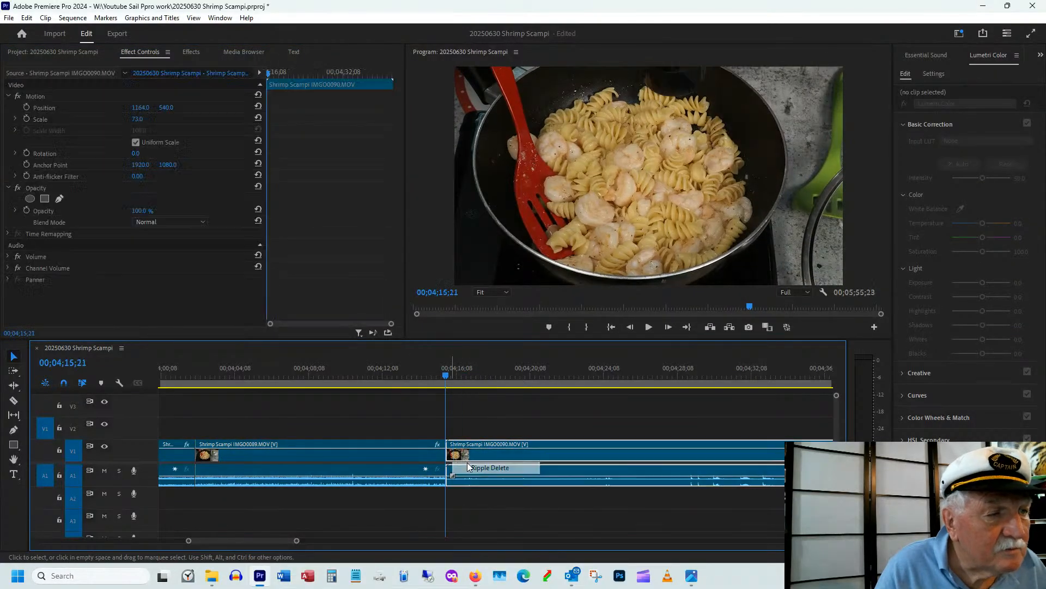
# - Compare the framing across the cut between IMGO0089 and IMGO0090 and set the vertical position of IMGO0090 to 560
pyautogui.click(424, 371)
pyautogui.click(462, 371)
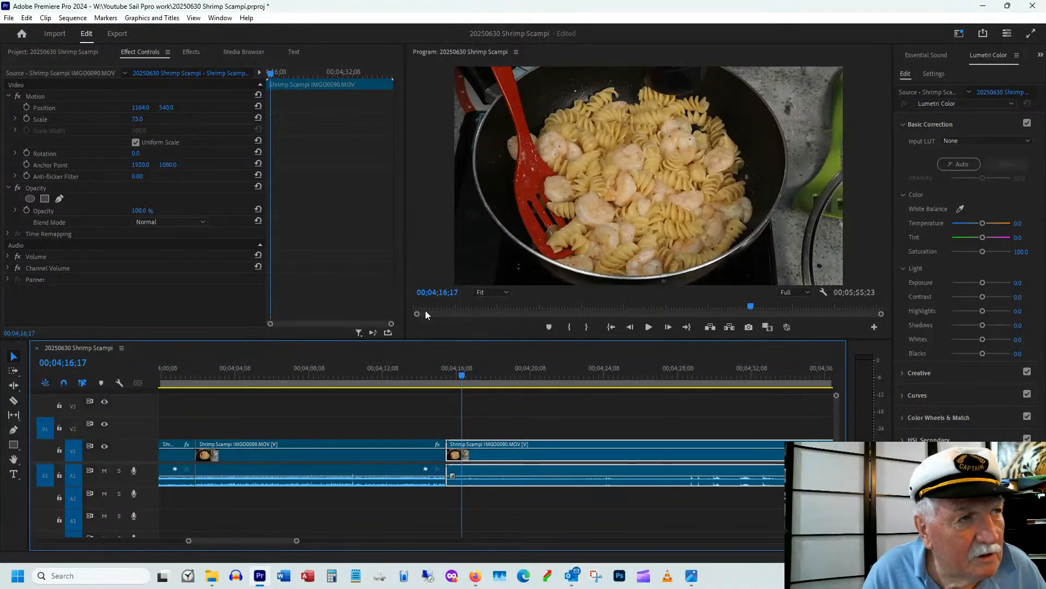
pyautogui.moveTo(454, 384)
pyautogui.mouseDown()
pyautogui.moveTo(443, 376)
pyautogui.moveTo(481, 375)
pyautogui.moveTo(444, 384)
pyautogui.moveTo(458, 388)
pyautogui.mouseUp()
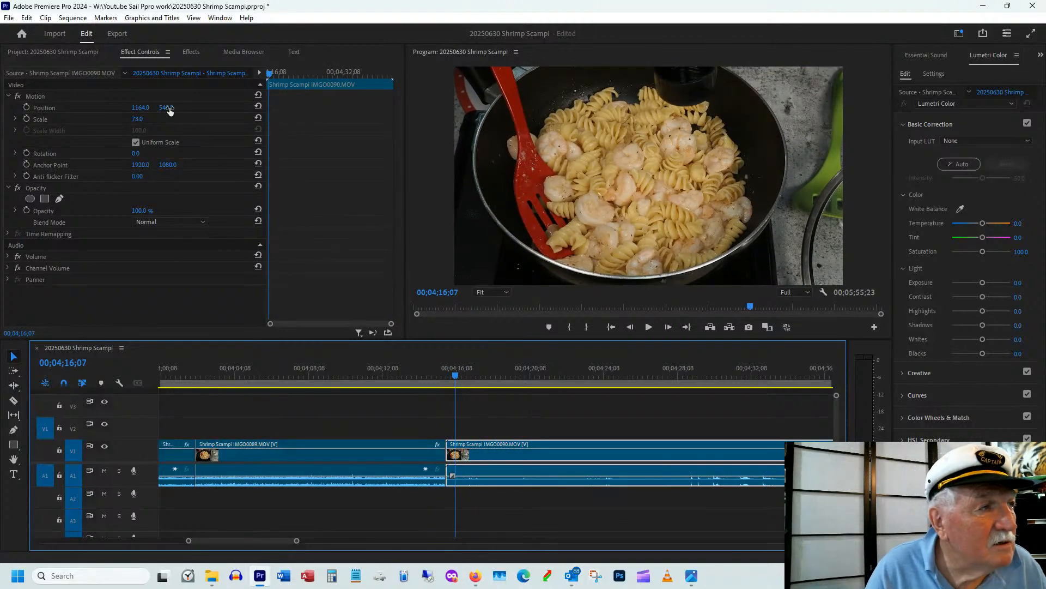
pyautogui.moveTo(169, 109); pyautogui.dragTo(182, 108)
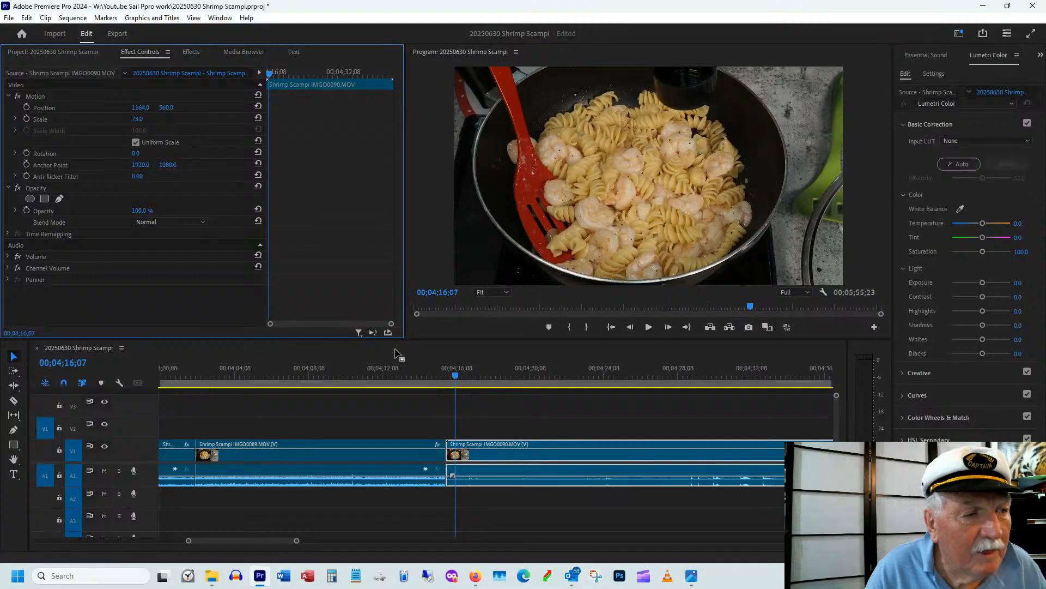
pyautogui.moveTo(431, 377); pyautogui.dragTo(451, 374)
pyautogui.click(171, 108)
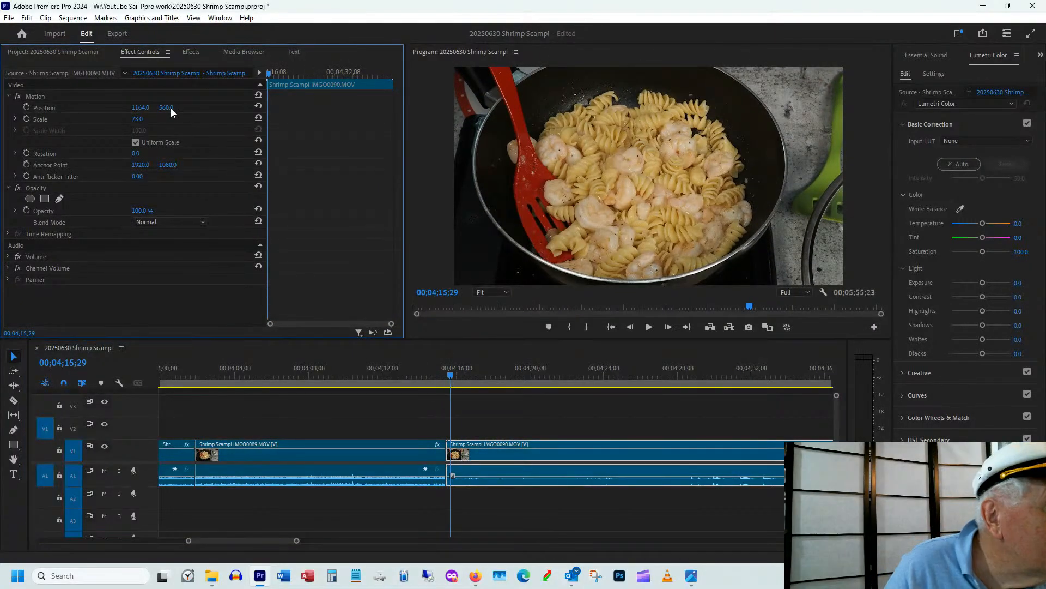
# - Set the position of the Shrimp Scampi IMGO0090.MOV clip to 1166 horizontally and 550 vertically
pyautogui.moveTo(169, 108); pyautogui.dragTo(165, 109)
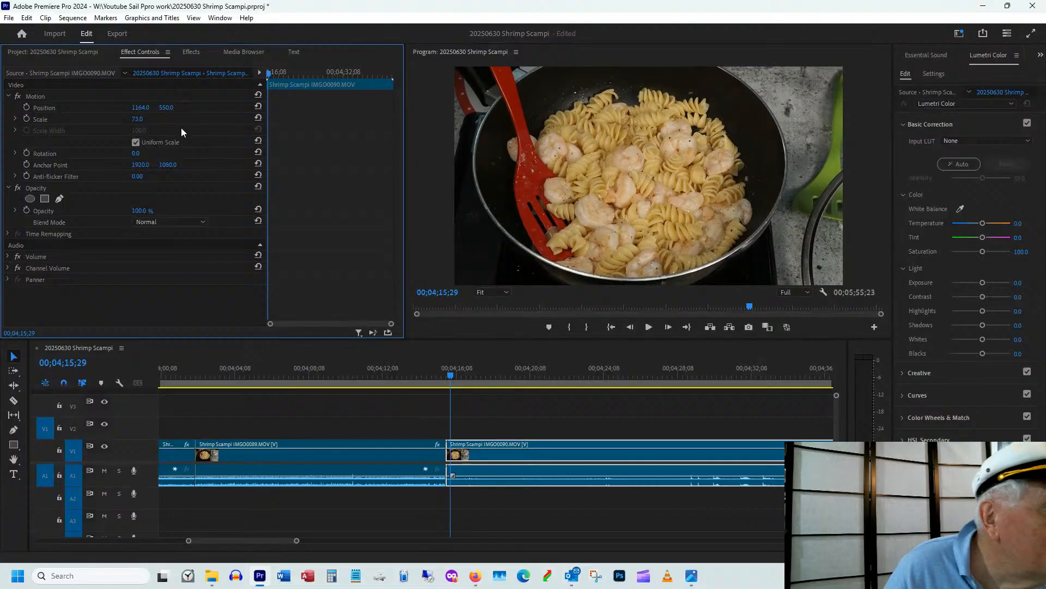
pyautogui.moveTo(408, 380); pyautogui.dragTo(454, 381)
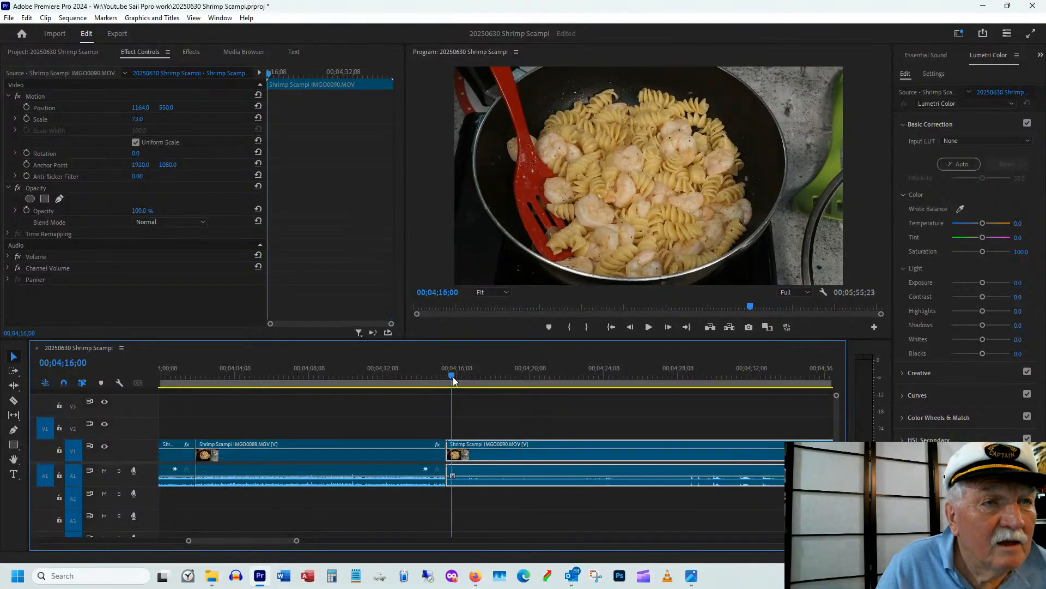
pyautogui.click(144, 107)
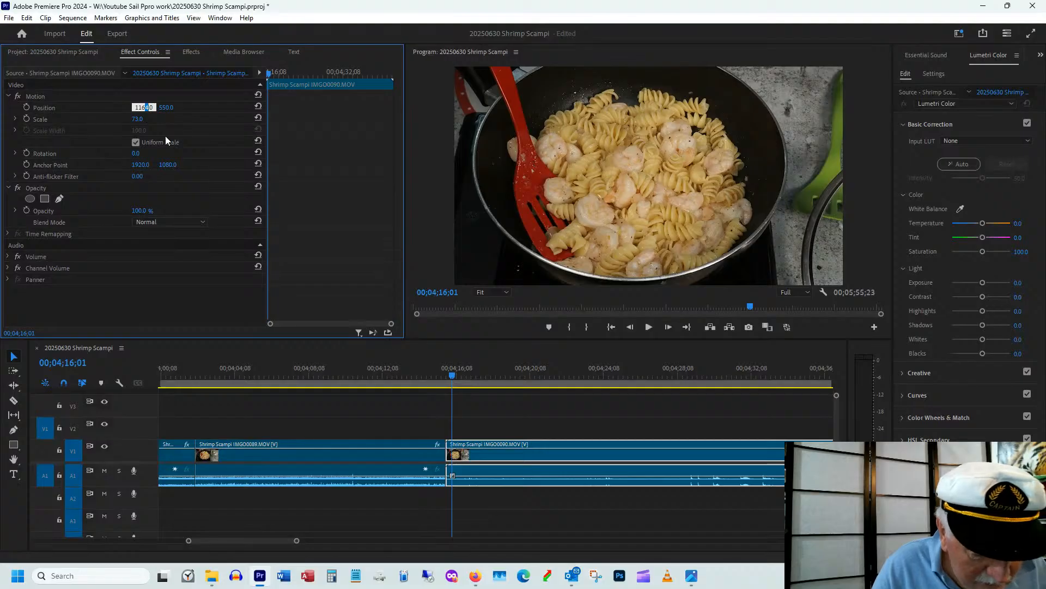
pyautogui.write('6')
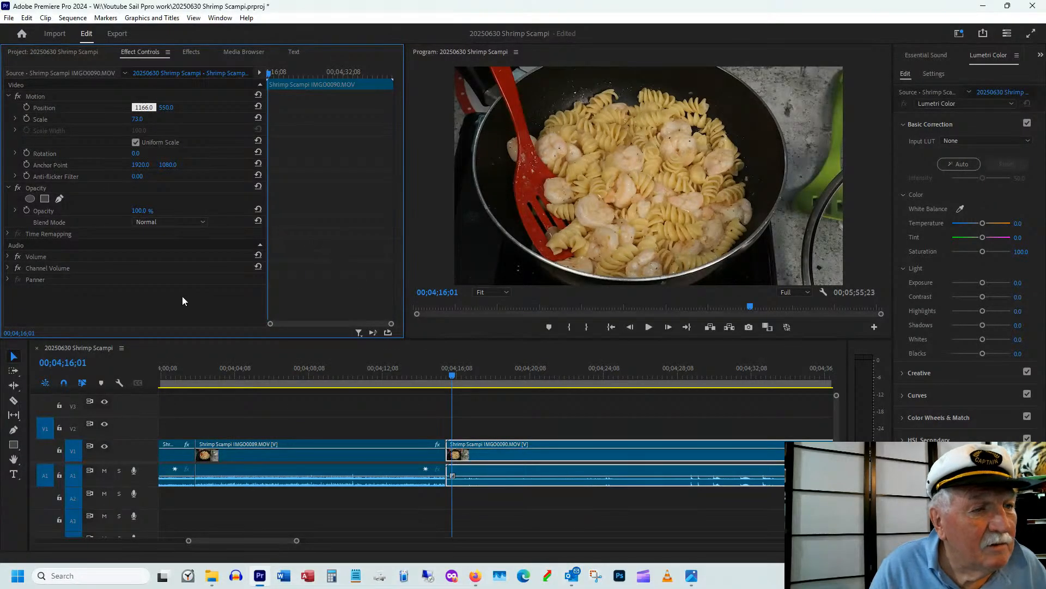
# - Trim about four seconds off the start of the Shrimp Scampi IMGO0090.MOV clip and ripple delete the gap before it
pyautogui.moveTo(473, 372); pyautogui.dragTo(547, 393)
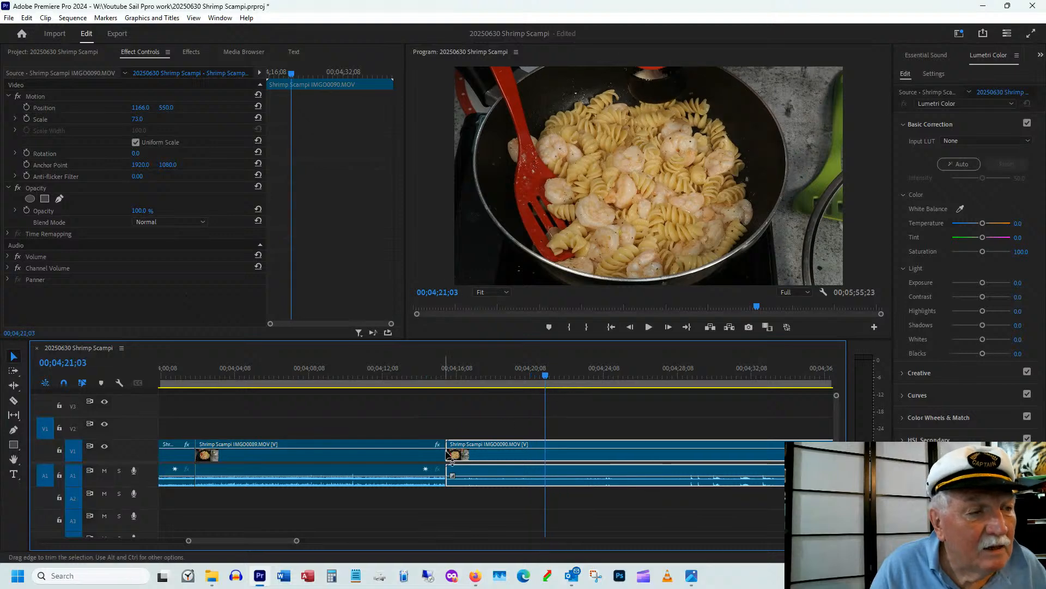
pyautogui.moveTo(449, 444); pyautogui.dragTo(526, 444)
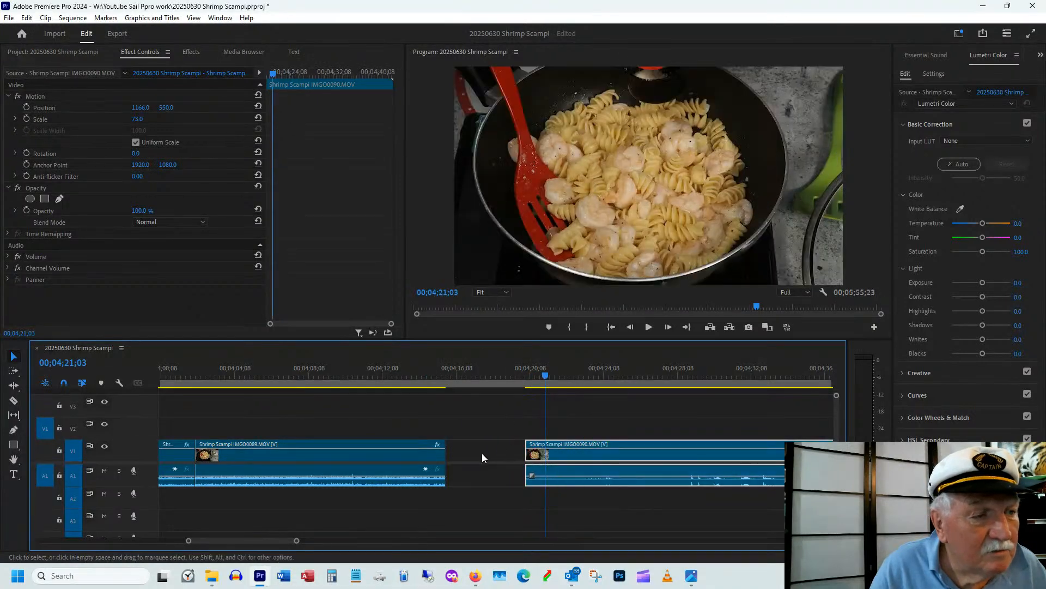
pyautogui.rightClick(482, 454)
pyautogui.click(505, 461)
pyautogui.click(444, 365)
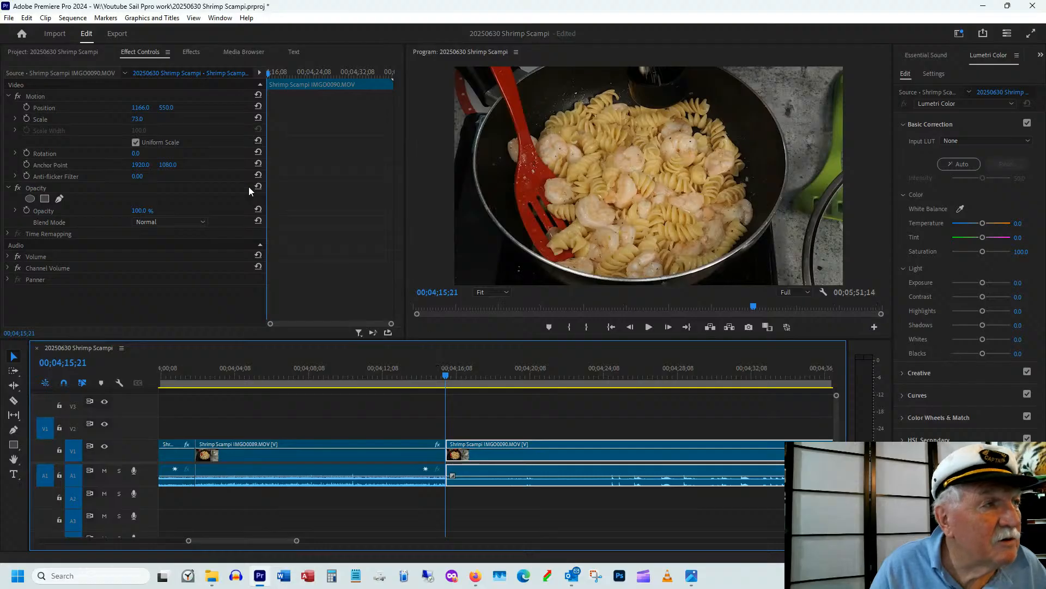
# - Set the vertical position of the trimmed IMGO0090.MOV clip to 758 and scrub its opening to check the framing
pyautogui.moveTo(167, 111); pyautogui.dragTo(290, 125)
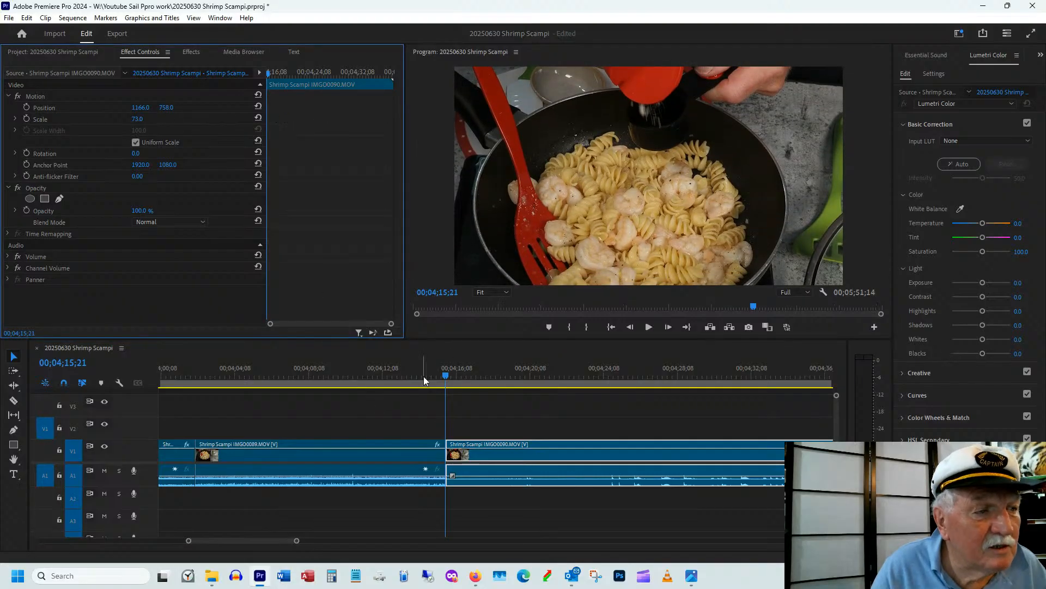
pyautogui.click(453, 385)
pyautogui.moveTo(453, 385); pyautogui.dragTo(498, 391)
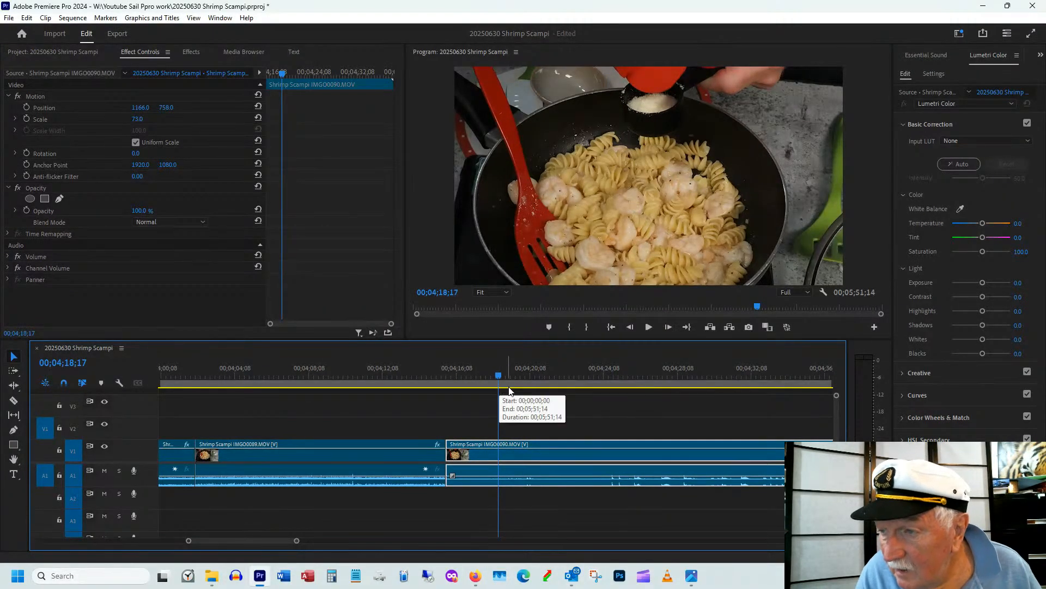
pyautogui.click(485, 374)
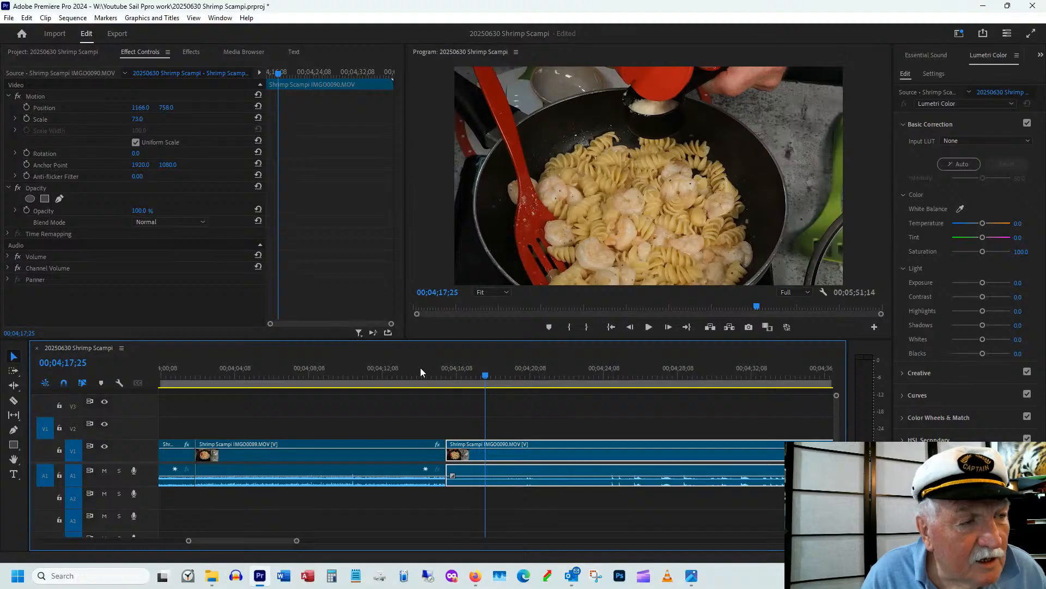
pyautogui.moveTo(420, 369); pyautogui.dragTo(488, 372)
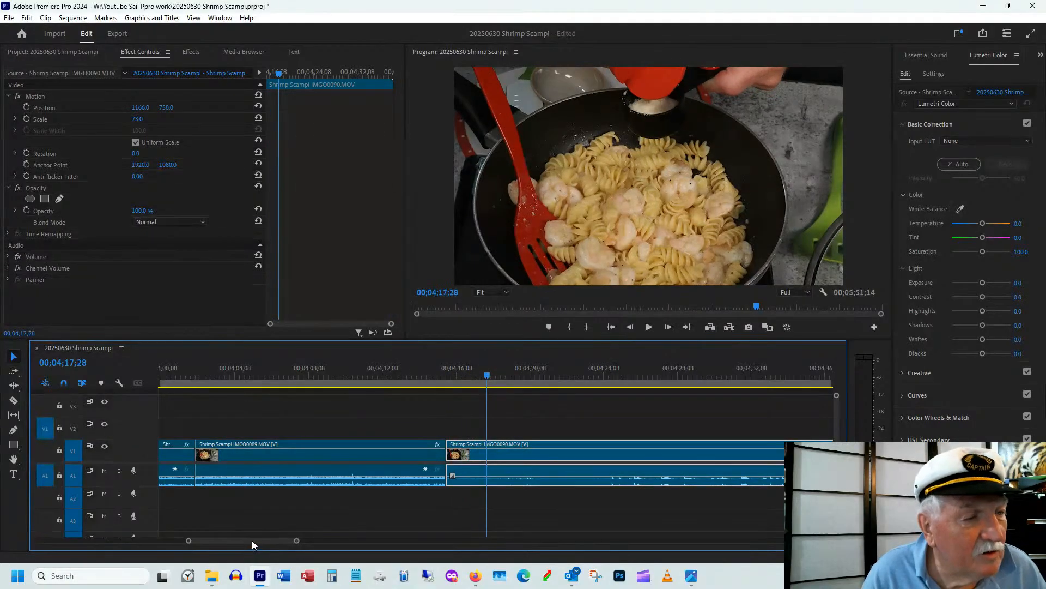
# - Split the IMGO0090.MOV clip at 00;04;25;14, where the cheese has been added and stirring begins
pyautogui.moveTo(257, 541); pyautogui.dragTo(260, 541)
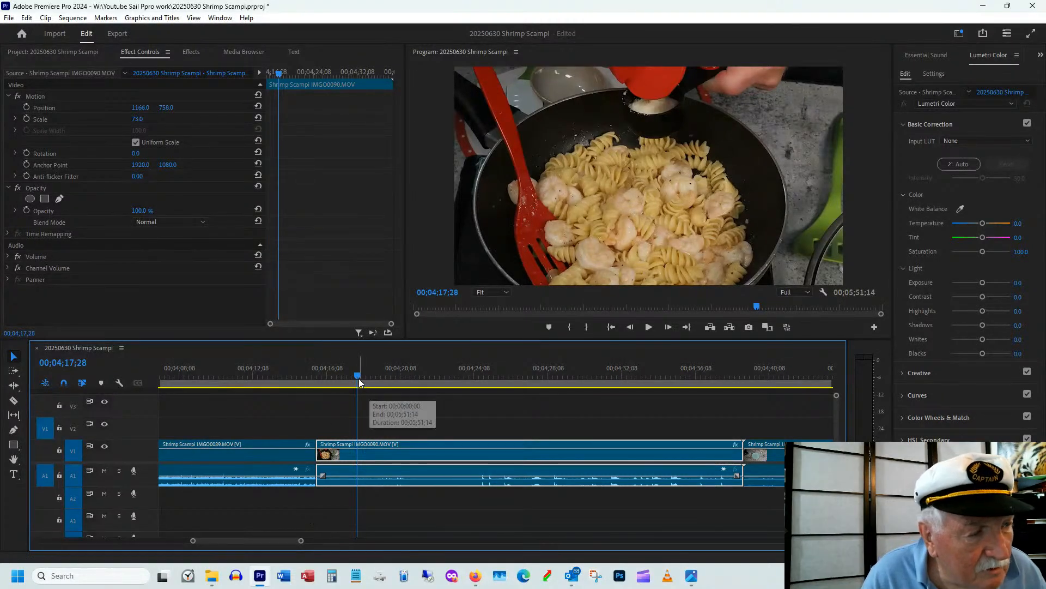
pyautogui.moveTo(349, 375); pyautogui.dragTo(496, 400)
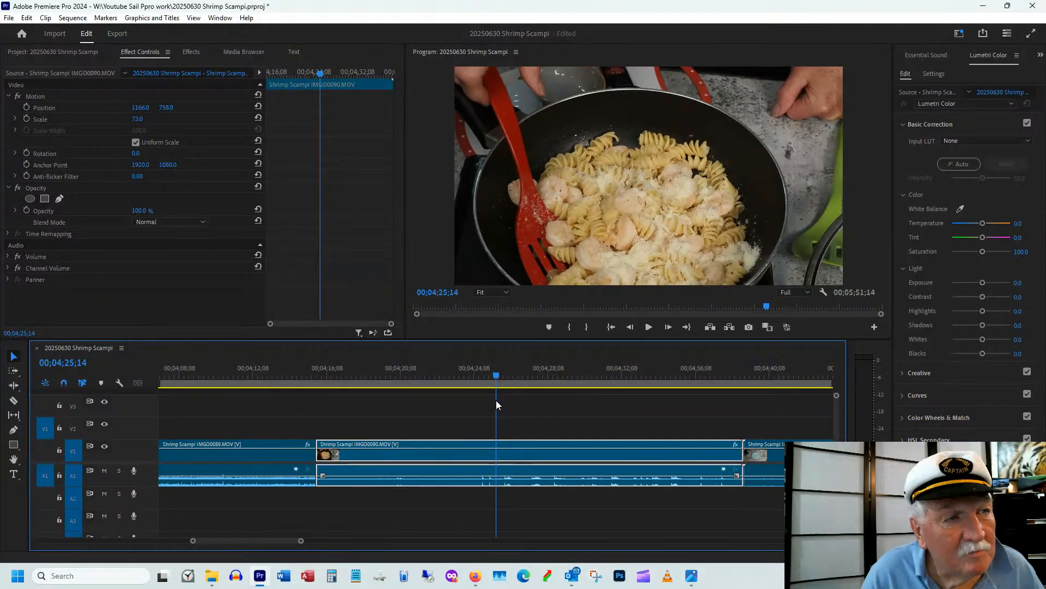
pyautogui.press('c')
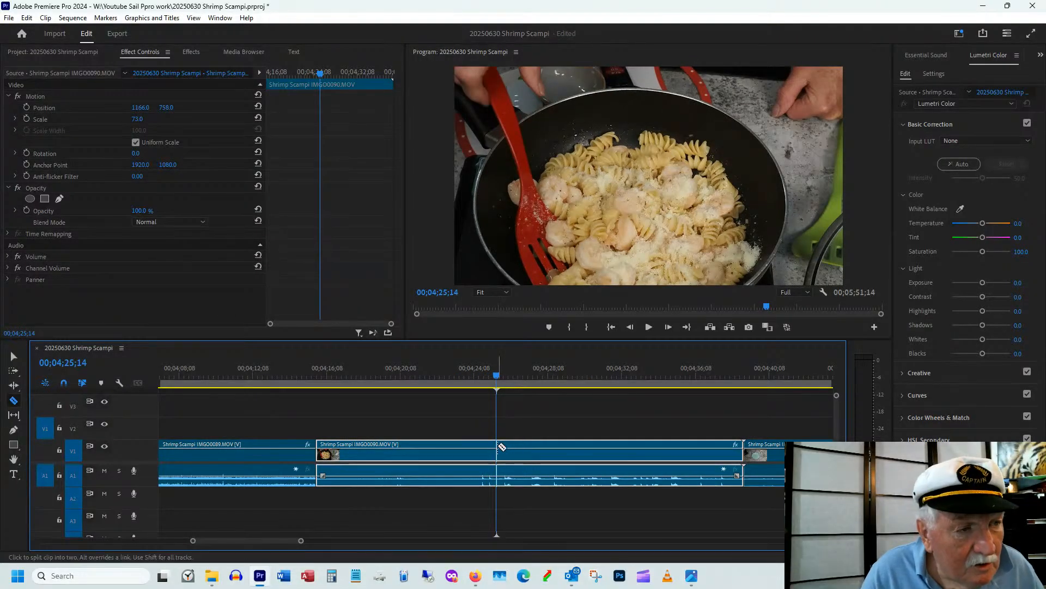
pyautogui.click(499, 447)
# - Zoom in on the second part of the split IMGO0090.MOV clip with scale 98 and position 1400, 529
pyautogui.moveTo(483, 375); pyautogui.dragTo(518, 376)
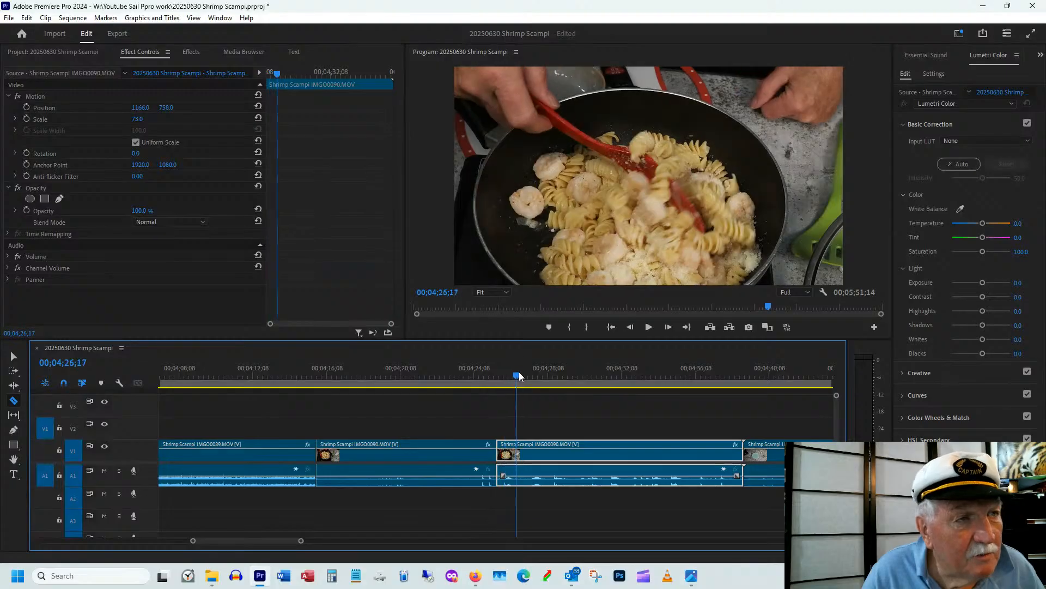
pyautogui.moveTo(136, 124); pyautogui.dragTo(51, 110)
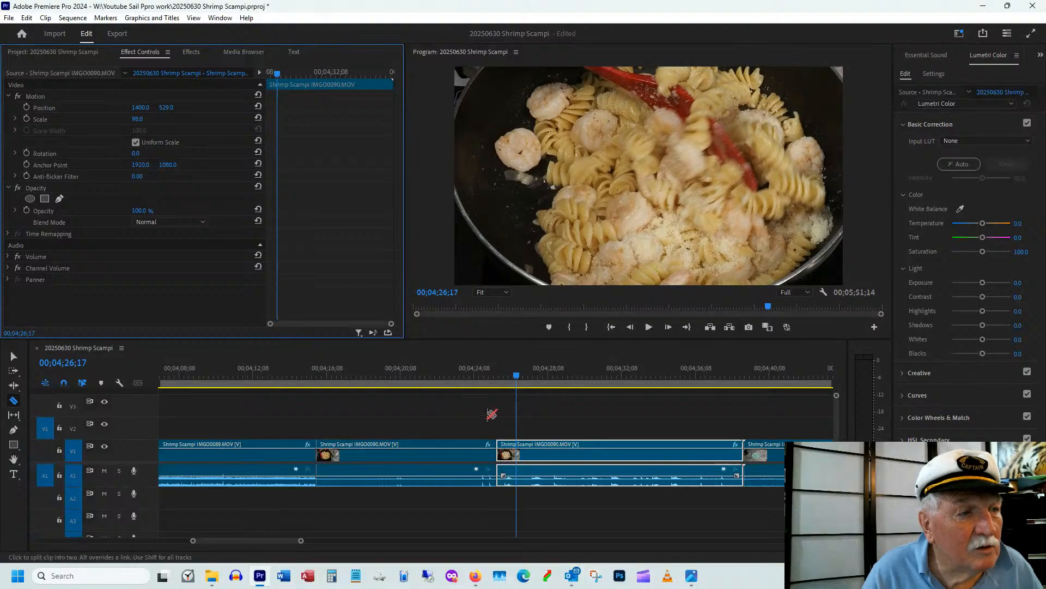
# - Trim the end of the zoomed IMGO0090.MOV clip back to 00;04;37;03 and ripple delete the gap after it
pyautogui.click(472, 374)
pyautogui.moveTo(472, 374); pyautogui.dragTo(713, 376)
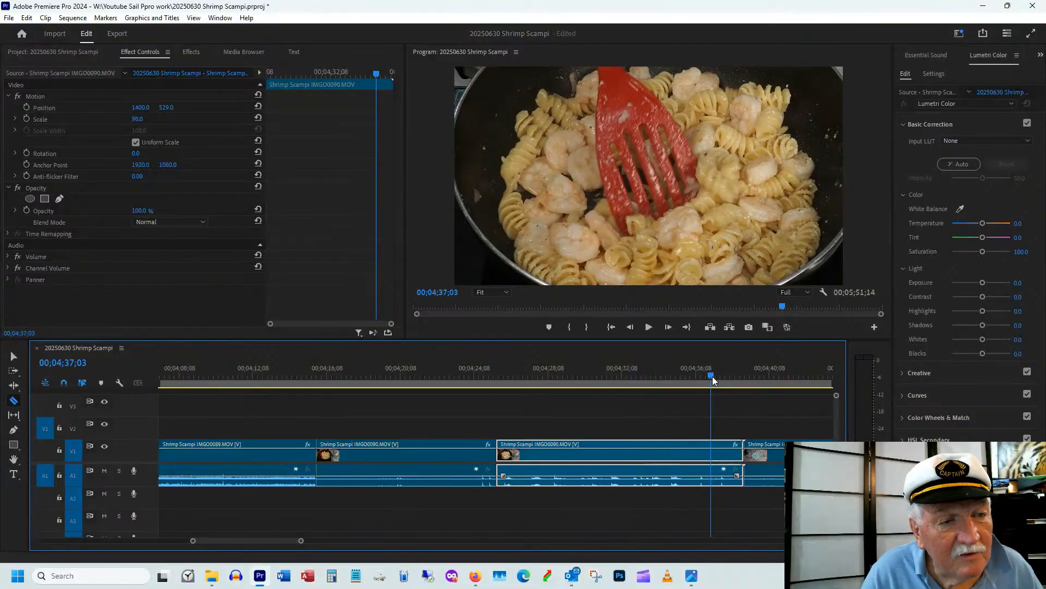
pyautogui.press('v')
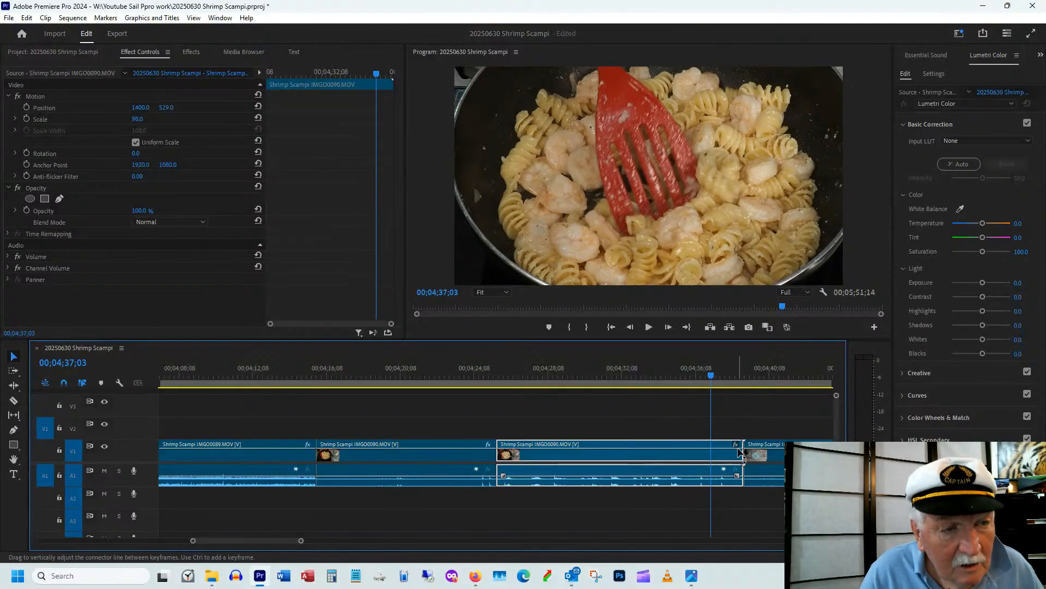
pyautogui.moveTo(744, 444); pyautogui.dragTo(727, 443)
pyautogui.moveTo(709, 445); pyautogui.dragTo(711, 444)
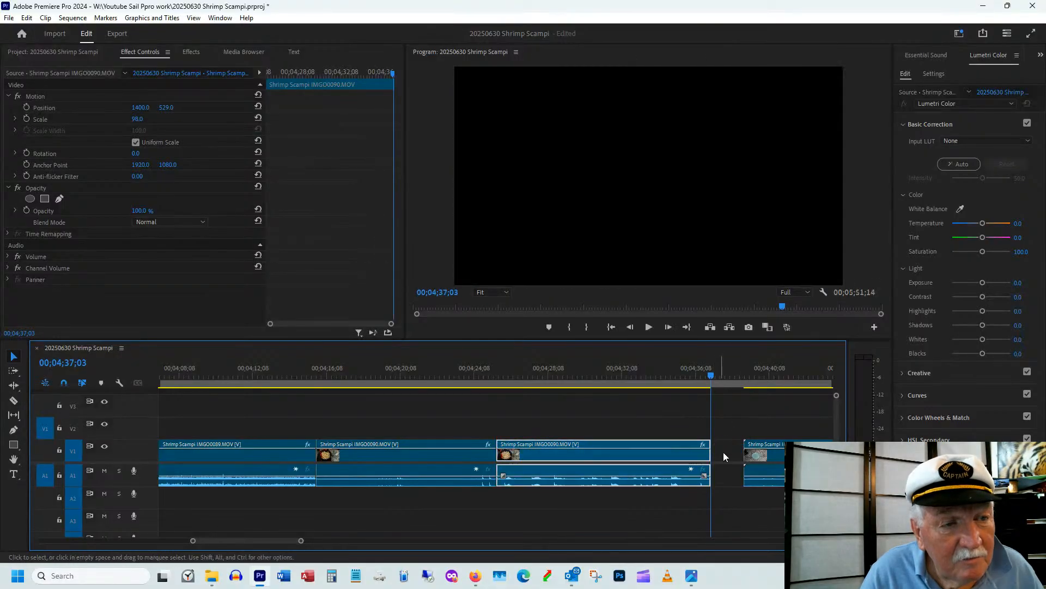
pyautogui.rightClick(725, 450)
pyautogui.click(734, 461)
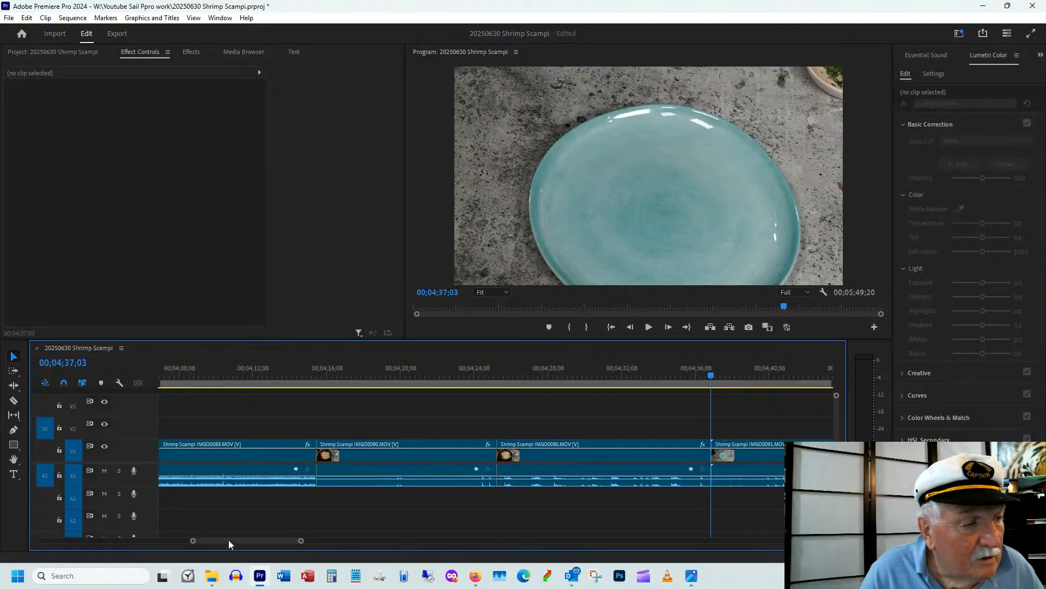
# - Trim about seven seconds of empty-plate footage off the start of the IMGO0091.MOV clip and ripple delete the gap before it
pyautogui.moveTo(228, 539); pyautogui.dragTo(235, 538)
pyautogui.click(488, 375)
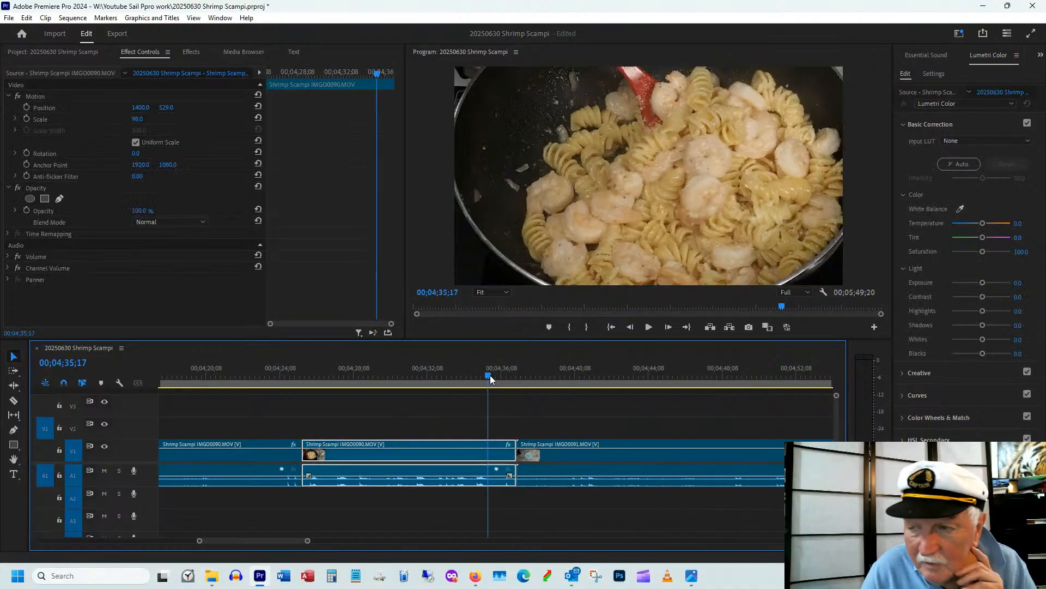
pyautogui.click(490, 376)
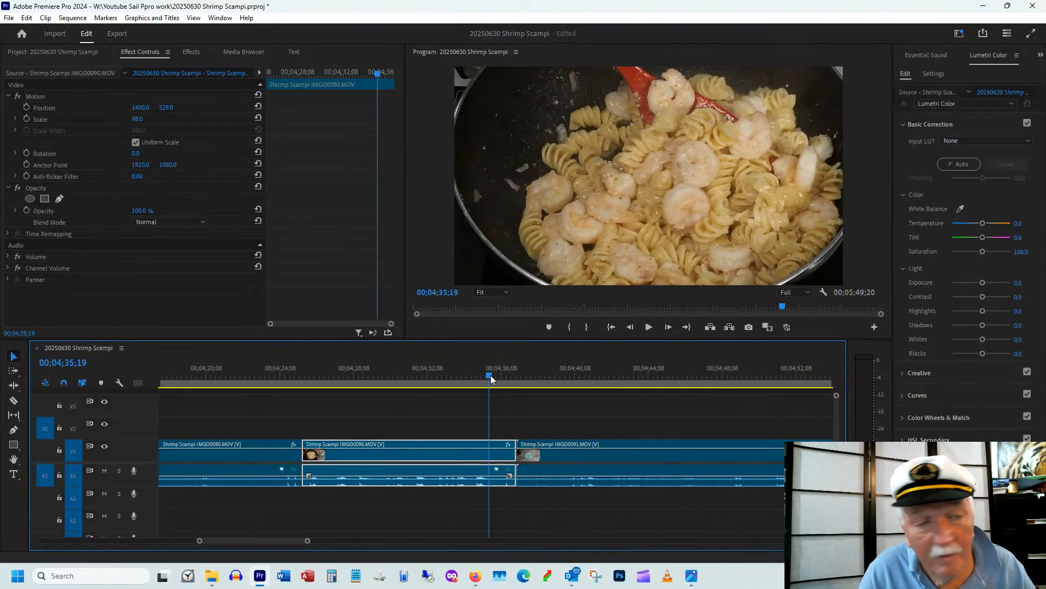
pyautogui.moveTo(490, 376); pyautogui.dragTo(615, 374)
pyautogui.click(575, 373)
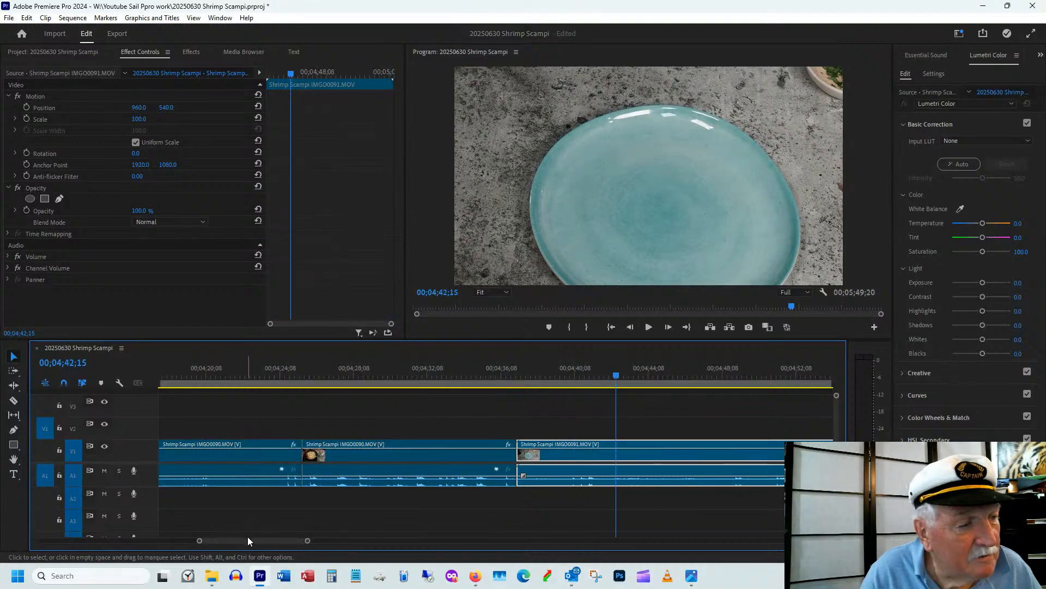
pyautogui.moveTo(248, 540); pyautogui.dragTo(263, 541)
pyautogui.scroll(3, 263, 541)
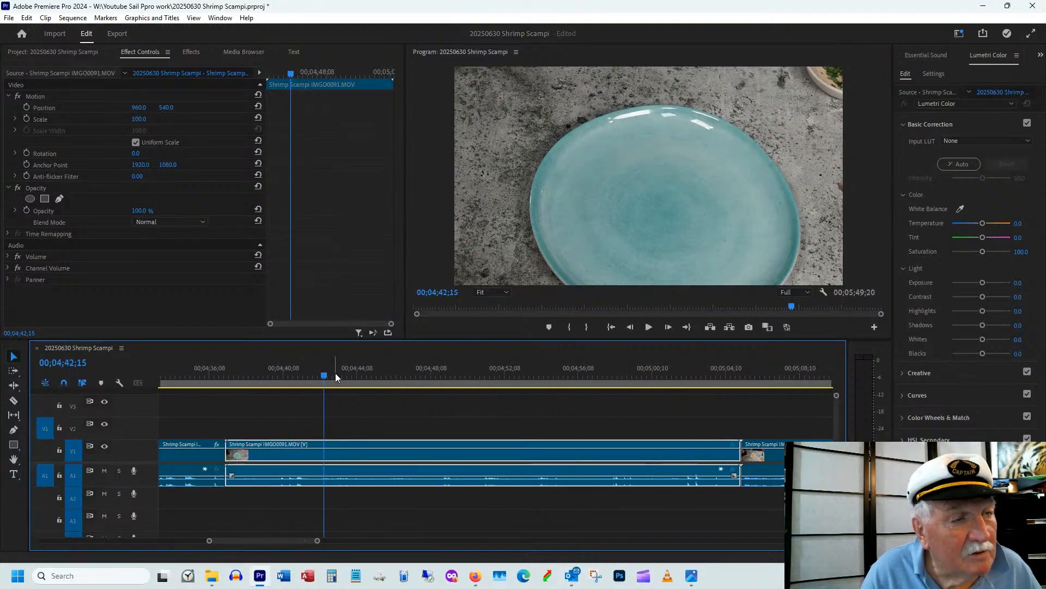
pyautogui.moveTo(335, 373); pyautogui.dragTo(371, 376)
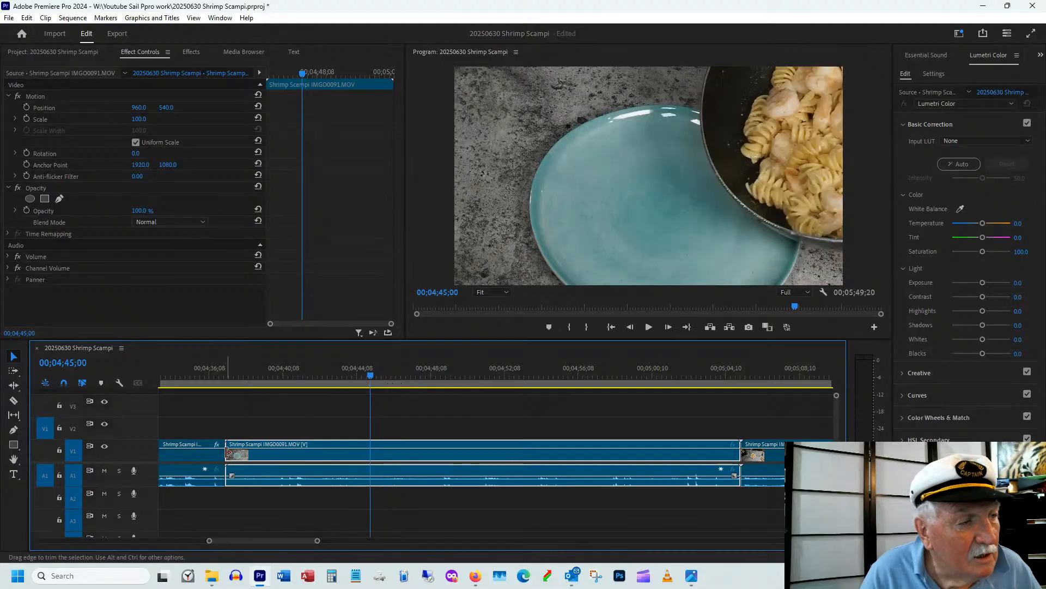
pyautogui.moveTo(229, 440); pyautogui.dragTo(357, 443)
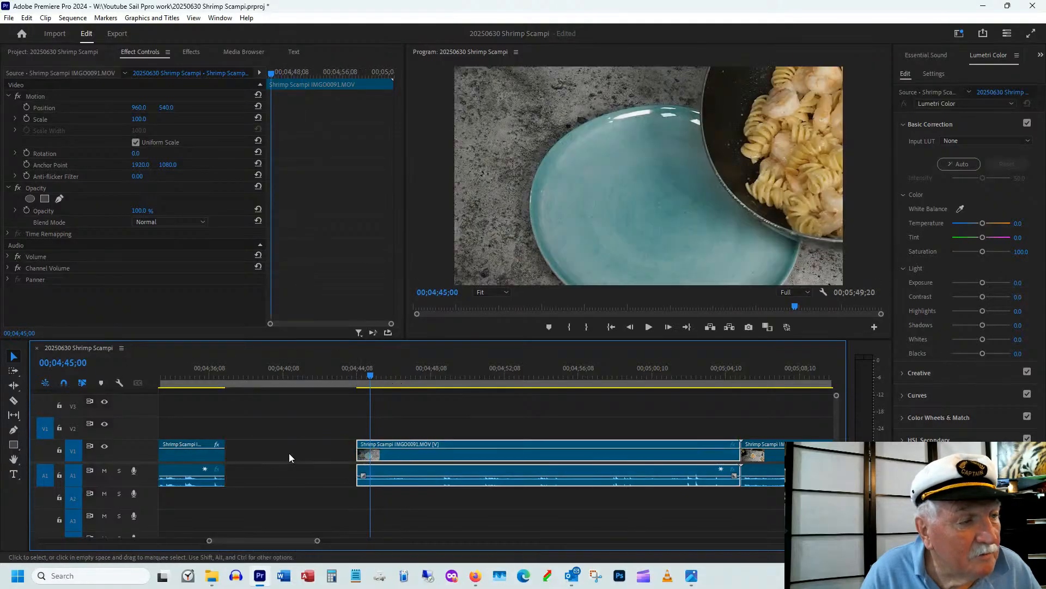
pyautogui.click(286, 450)
pyautogui.rightClick(287, 452)
pyautogui.click(322, 459)
# - Set the horizontal position of the IMGO0091.MOV clip to 684 and trim its end back to 00;04;54;01
pyautogui.moveTo(212, 372); pyautogui.dragTo(304, 378)
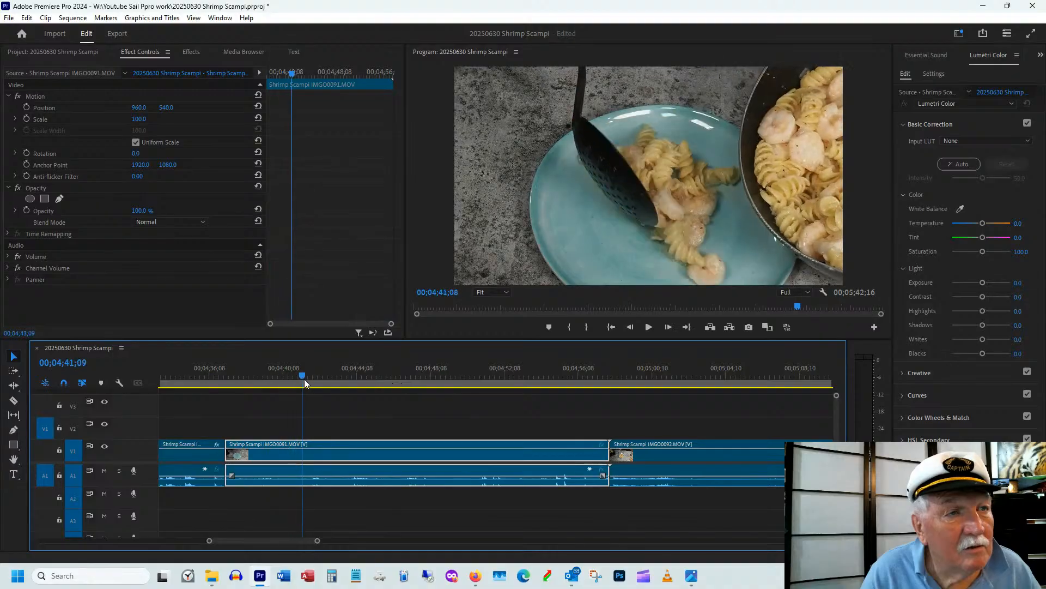
pyautogui.moveTo(141, 108); pyautogui.dragTo(22, 107)
pyautogui.moveTo(194, 371); pyautogui.dragTo(537, 378)
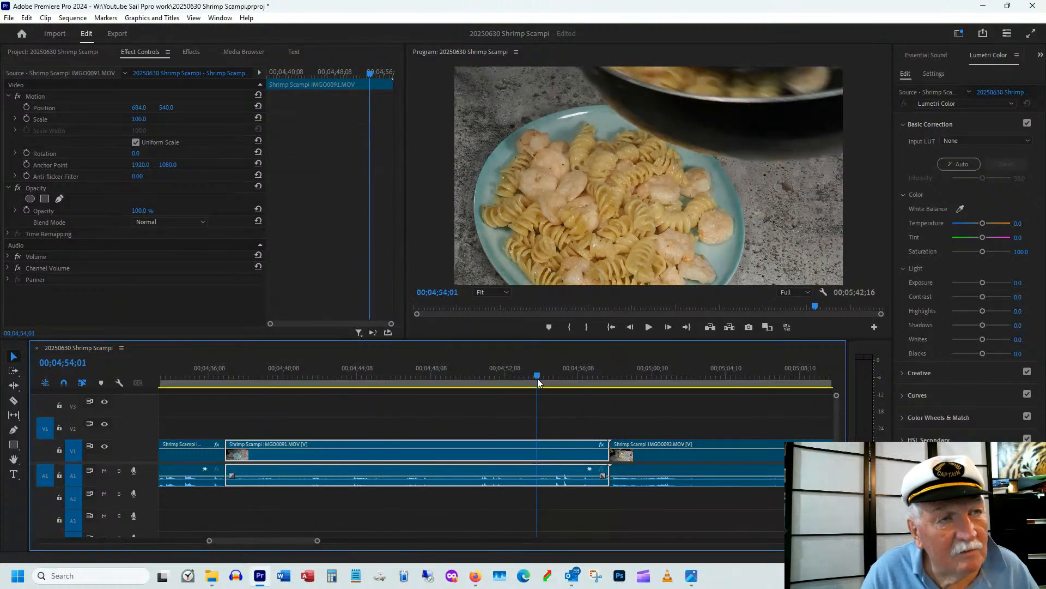
pyautogui.moveTo(608, 444); pyautogui.dragTo(537, 444)
# - Set the vertical position of the IMGO0091.MOV clip to 441 and ripple delete the gap after it
pyautogui.moveTo(464, 378); pyautogui.dragTo(477, 368)
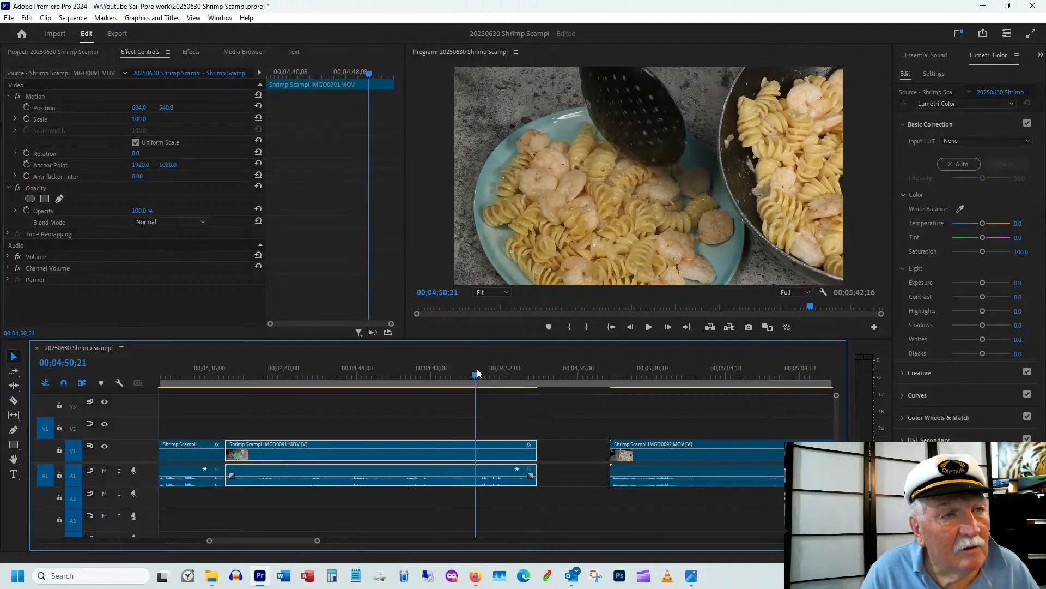
pyautogui.moveTo(167, 108); pyautogui.dragTo(113, 119)
pyautogui.moveTo(334, 378); pyautogui.dragTo(463, 377)
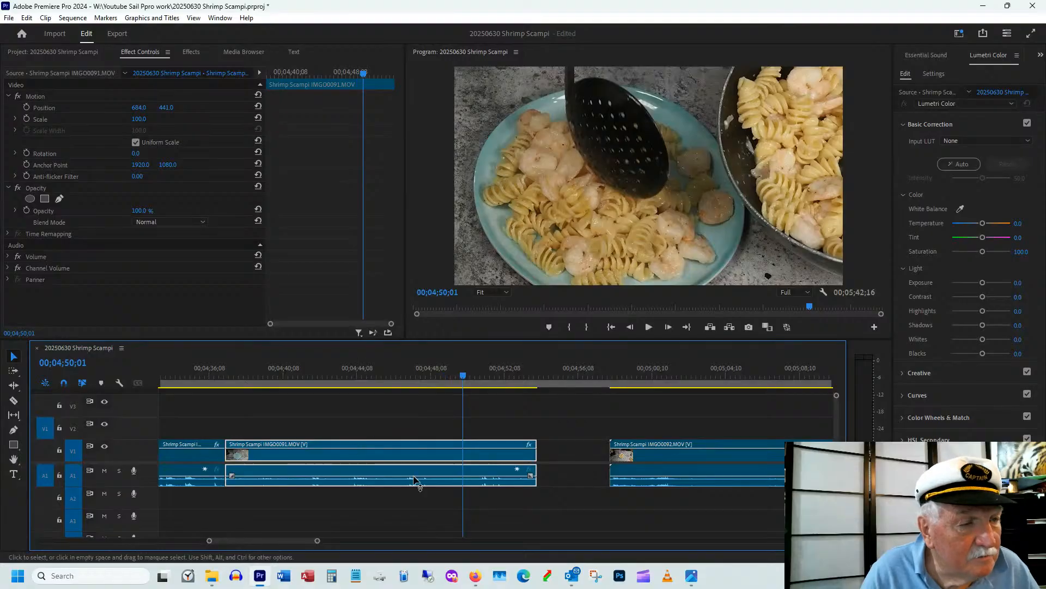
pyautogui.rightClick(571, 453)
pyautogui.click(609, 458)
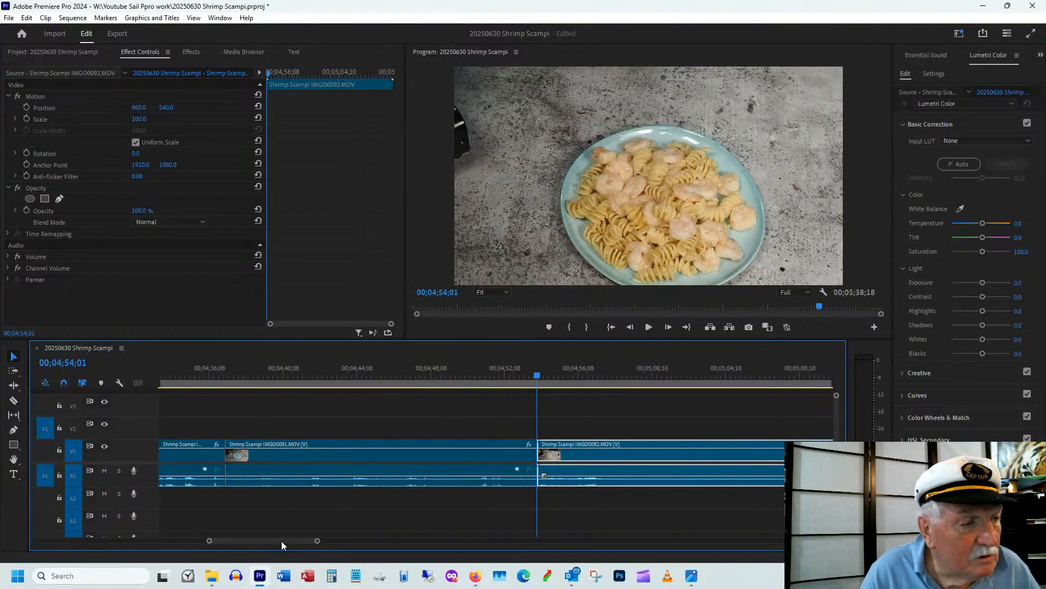
# - Trim about five seconds off the start of the IMGO0092.MOV clip, ripple delete the gap, and scrub through the remaining footage
pyautogui.moveTo(283, 539); pyautogui.dragTo(290, 538)
pyautogui.click(344, 374)
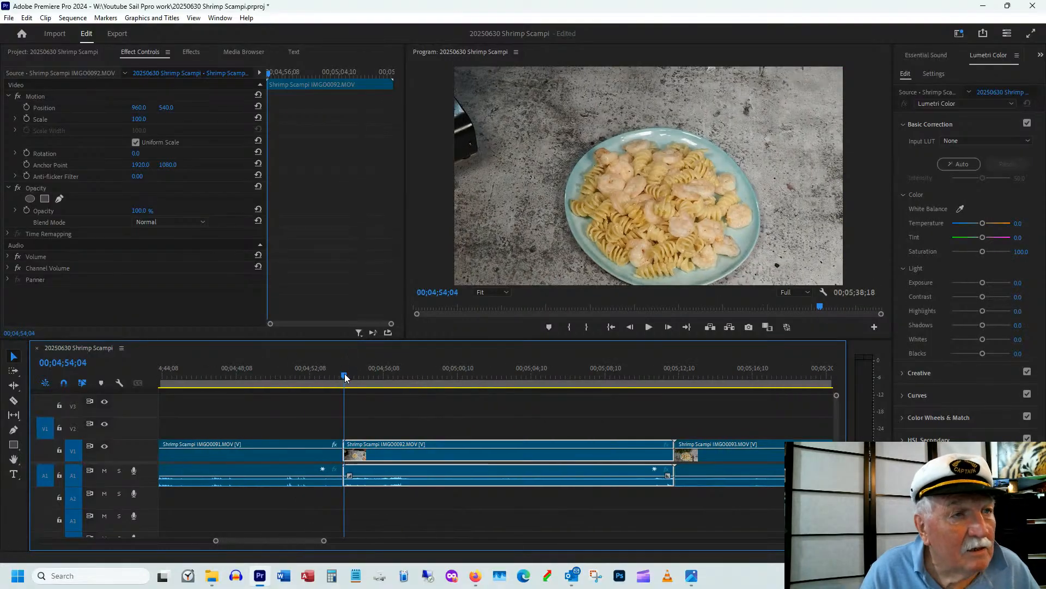
pyautogui.moveTo(344, 374); pyautogui.dragTo(436, 384)
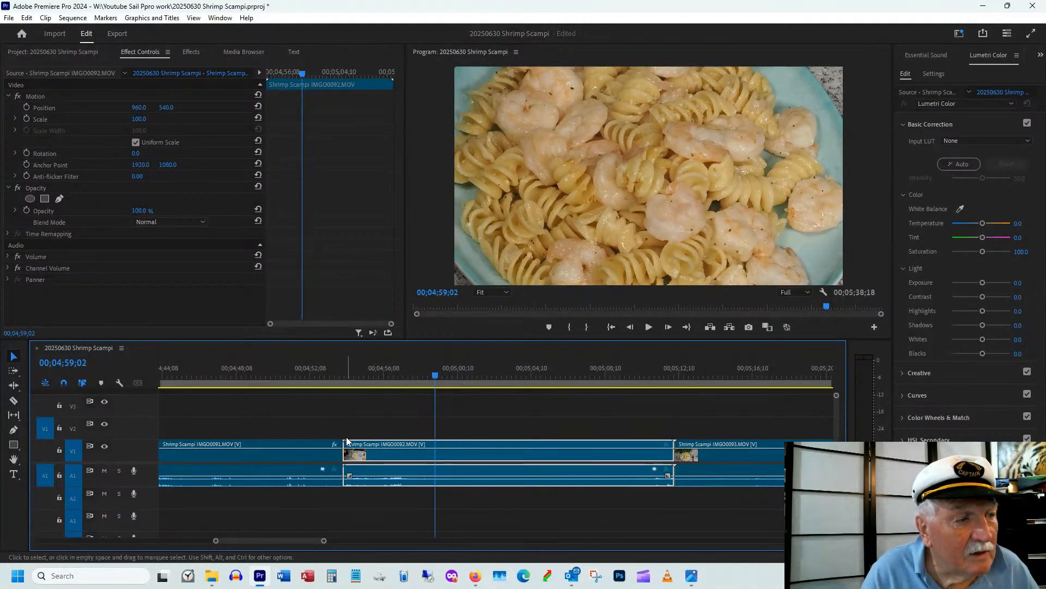
pyautogui.moveTo(346, 441); pyautogui.dragTo(437, 442)
pyautogui.click(368, 447)
pyautogui.rightClick(368, 447)
pyautogui.click(381, 455)
pyautogui.click(342, 368)
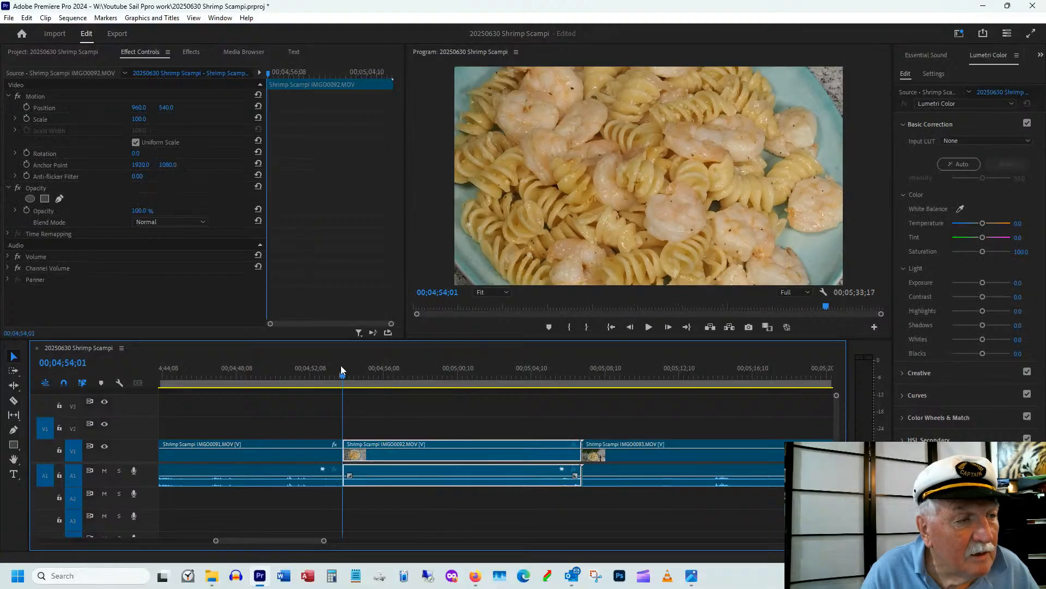
pyautogui.moveTo(341, 368); pyautogui.dragTo(506, 373)
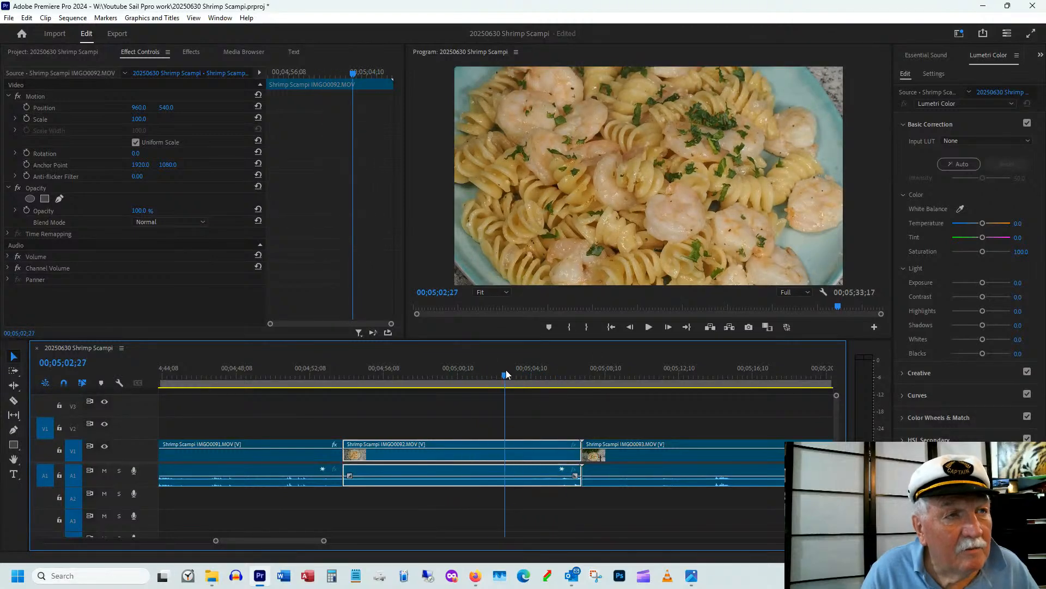
# - Trim about four seconds off the end of the IMGO0092.MOV clip and set its scale to 64
pyautogui.moveTo(570, 442); pyautogui.dragTo(510, 442)
pyautogui.click(453, 377)
pyautogui.moveTo(322, 375); pyautogui.dragTo(296, 375)
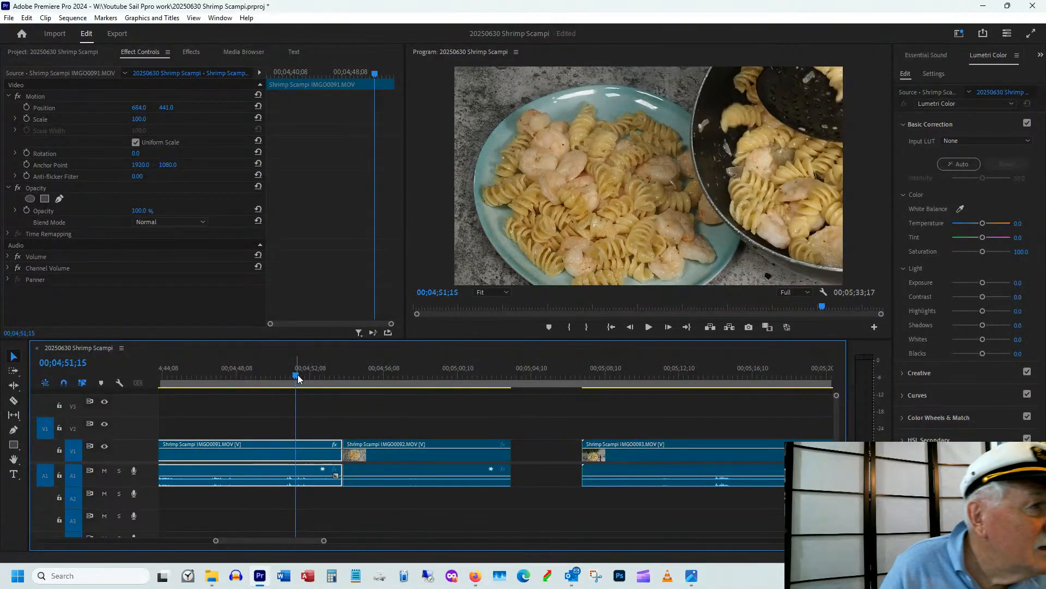
pyautogui.click(387, 375)
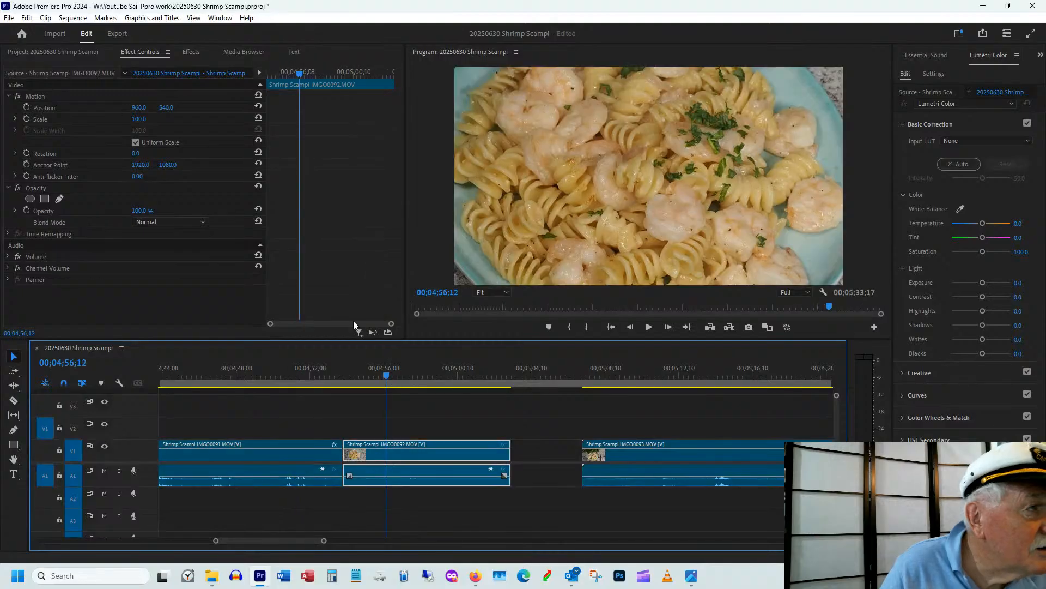
pyautogui.moveTo(140, 119); pyautogui.dragTo(123, 127)
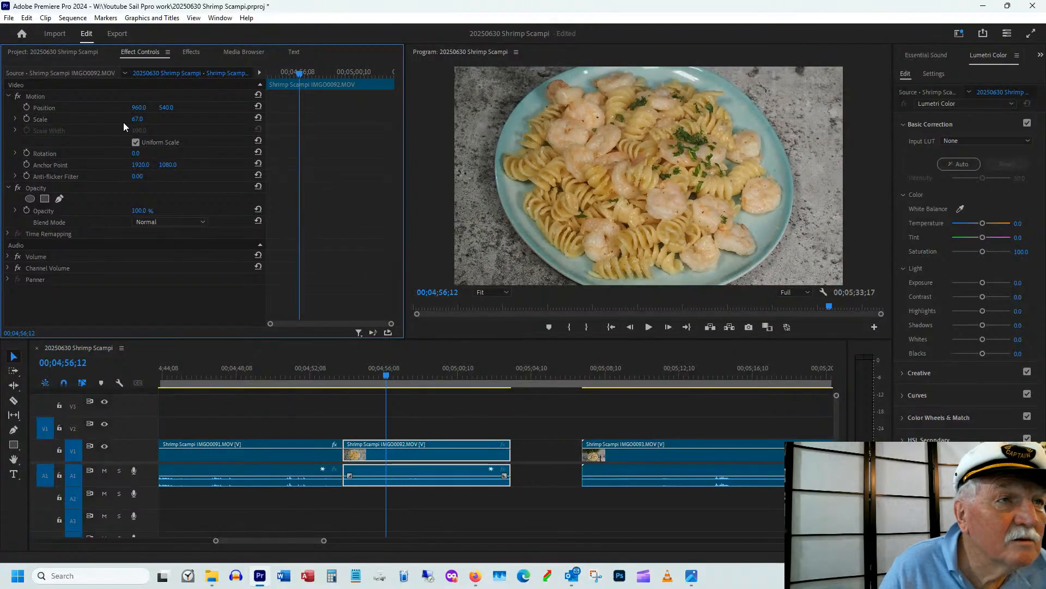
pyautogui.moveTo(352, 368); pyautogui.dragTo(435, 364)
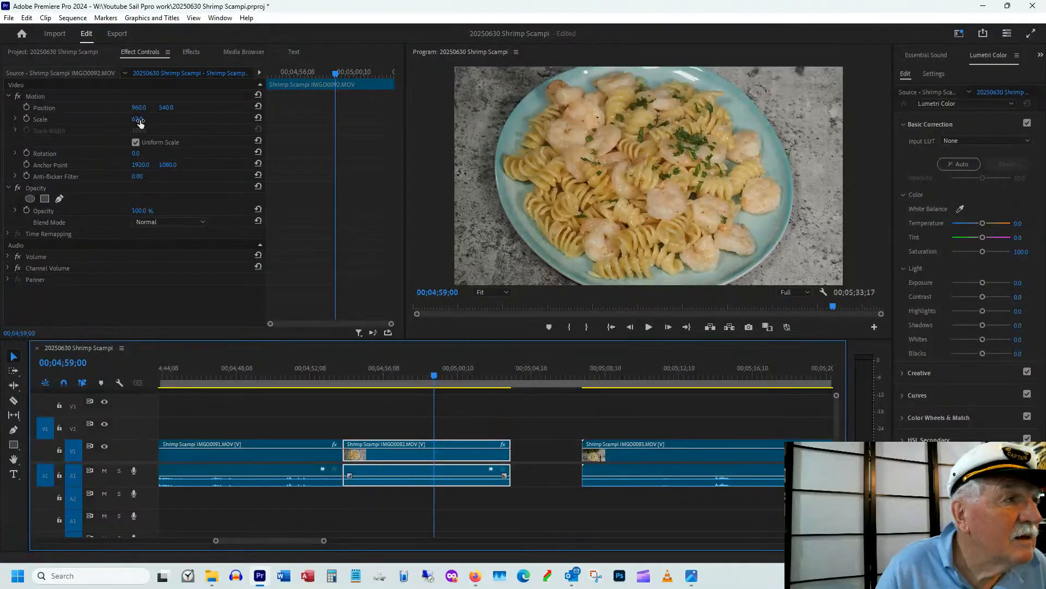
pyautogui.moveTo(138, 119); pyautogui.dragTo(158, 151)
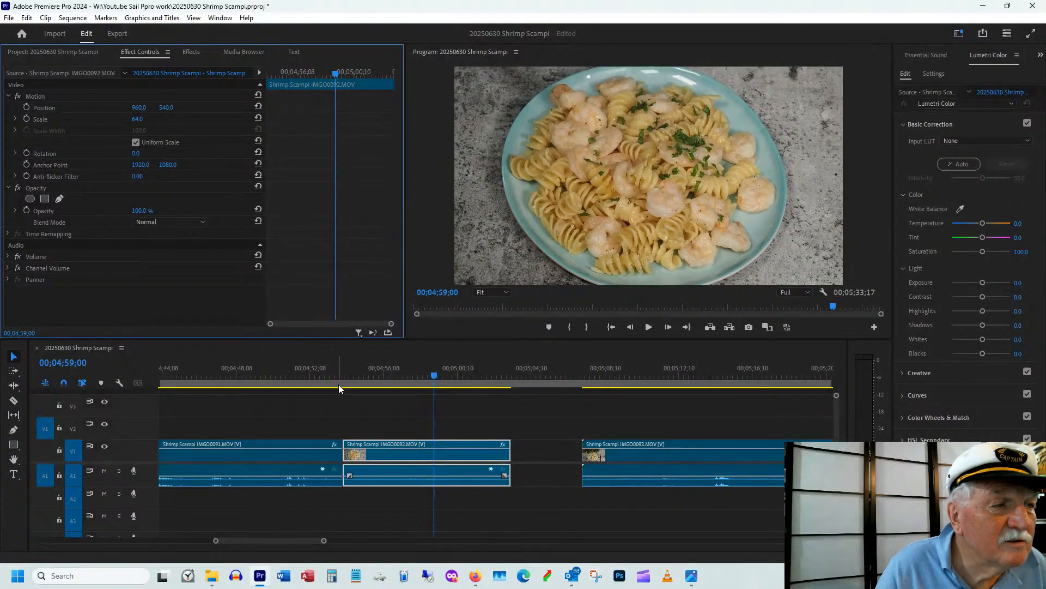
# - Trim the end of the IMGO0092.MOV clip back to 00;05;01;12 and ripple delete the gap after it
pyautogui.moveTo(360, 370); pyautogui.dragTo(477, 379)
pyautogui.moveTo(507, 442); pyautogui.dragTo(477, 444)
pyautogui.click(514, 449)
pyautogui.rightClick(515, 451)
pyautogui.click(550, 460)
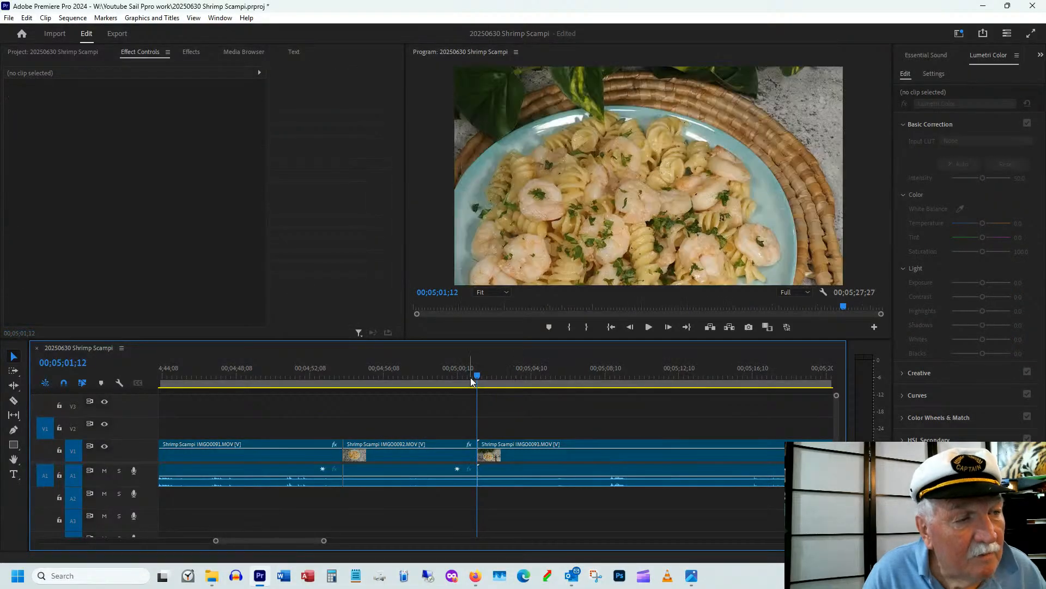
# - Trim about five seconds of empty-placemat footage off the start of the IMGO0093.MOV clip and ripple delete the gap before it
pyautogui.moveTo(470, 377); pyautogui.dragTo(576, 385)
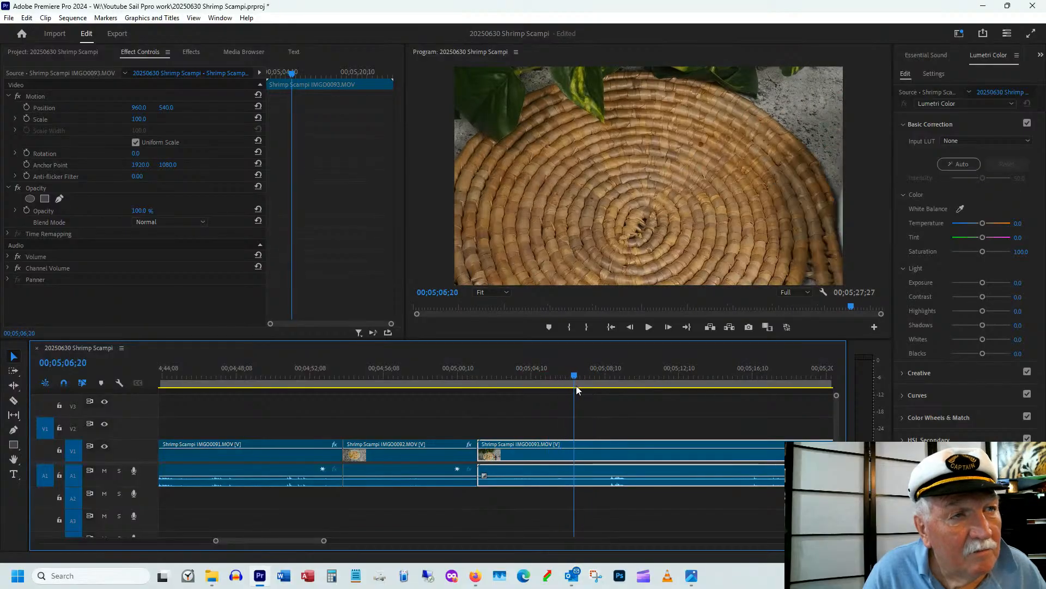
pyautogui.moveTo(479, 446); pyautogui.dragTo(575, 440)
pyautogui.click(520, 452)
pyautogui.rightClick(520, 452)
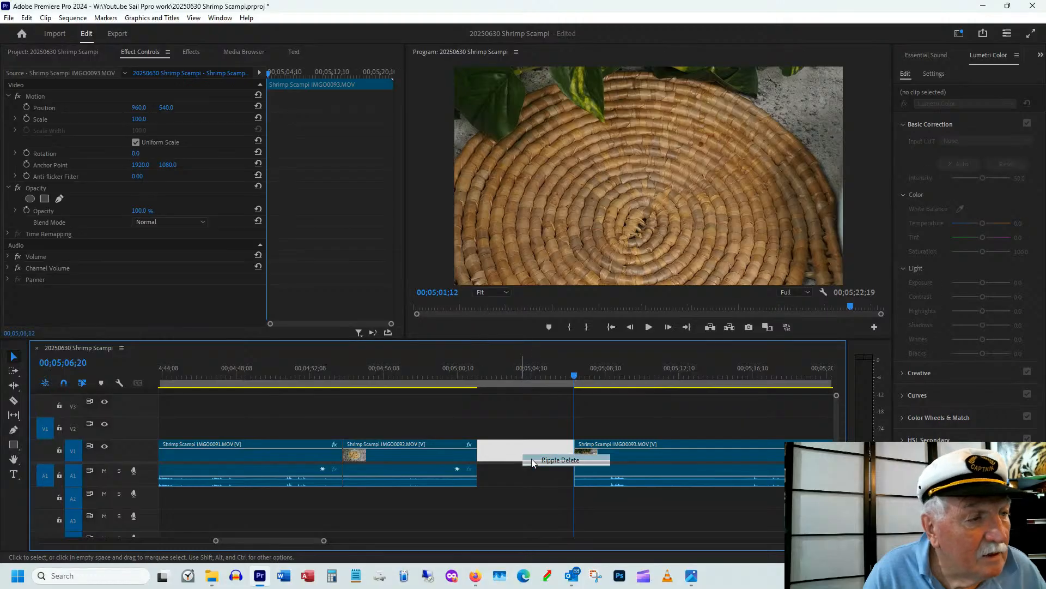
pyautogui.click(533, 459)
# - Set the scale of the IMGO0093.MOV clip to 89 and its vertical position to 435
pyautogui.moveTo(448, 374); pyautogui.dragTo(624, 387)
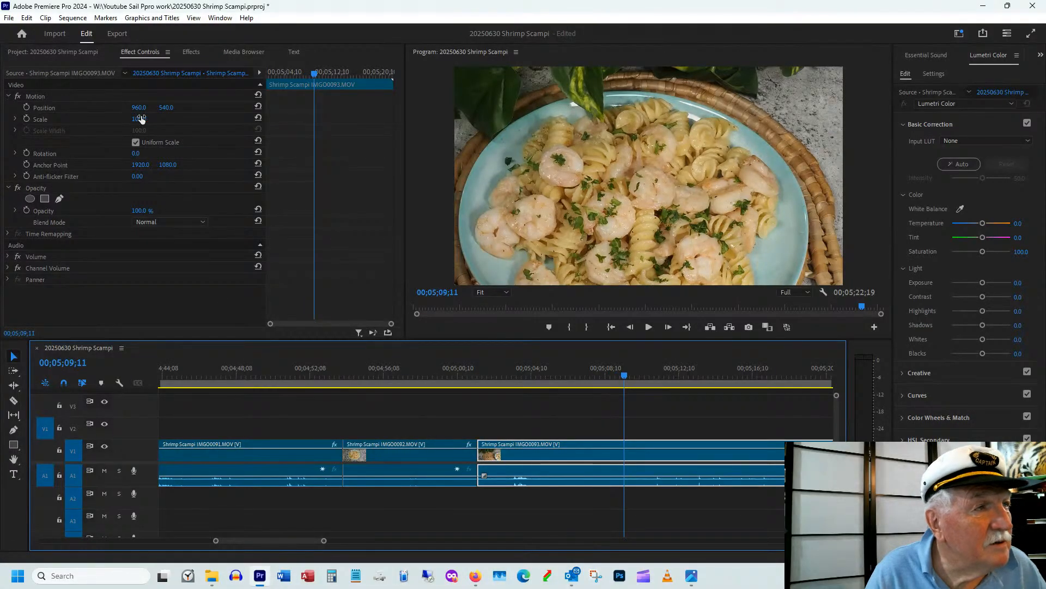
pyautogui.moveTo(141, 118); pyautogui.dragTo(111, 117)
# - Split the IMGO0093.MOV clip at 00;05;08;28, review the second part and delete it
pyautogui.moveTo(456, 368); pyautogui.dragTo(618, 383)
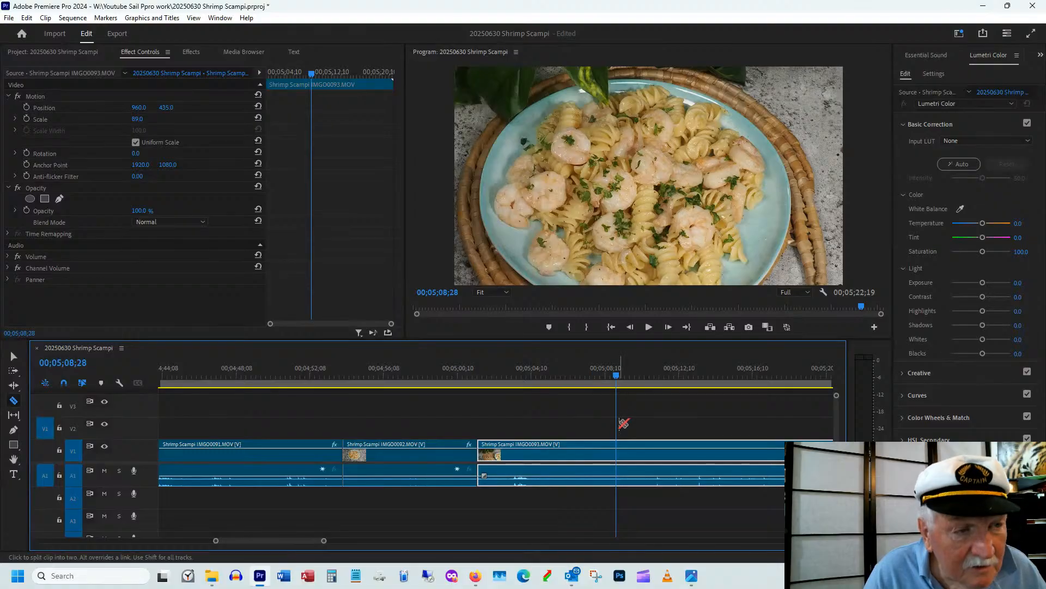
pyautogui.click(618, 446)
pyautogui.press('v')
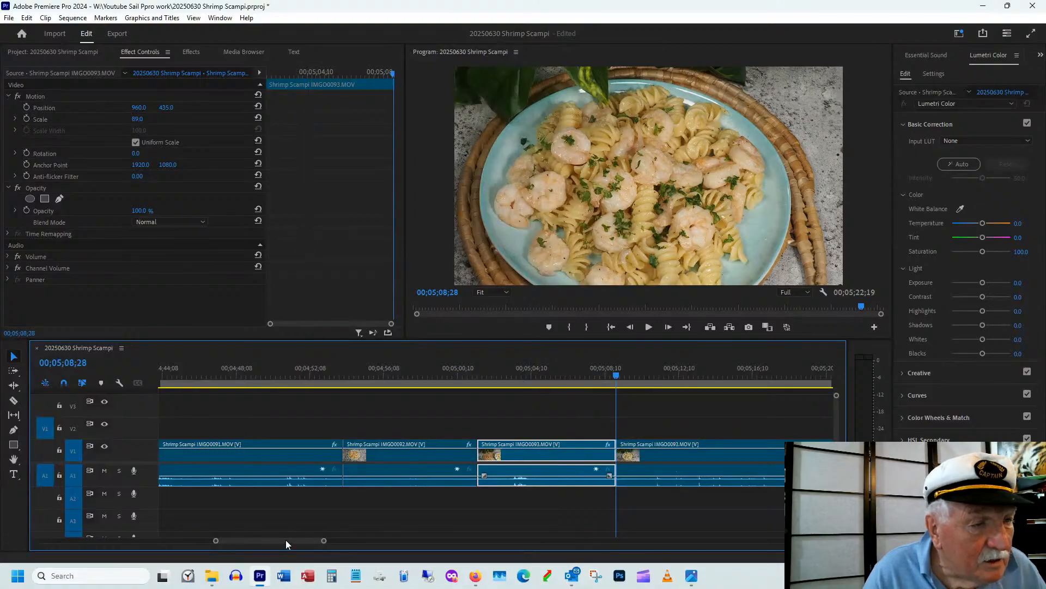
pyautogui.moveTo(285, 539); pyautogui.dragTo(289, 540)
pyautogui.moveTo(539, 373); pyautogui.dragTo(764, 376)
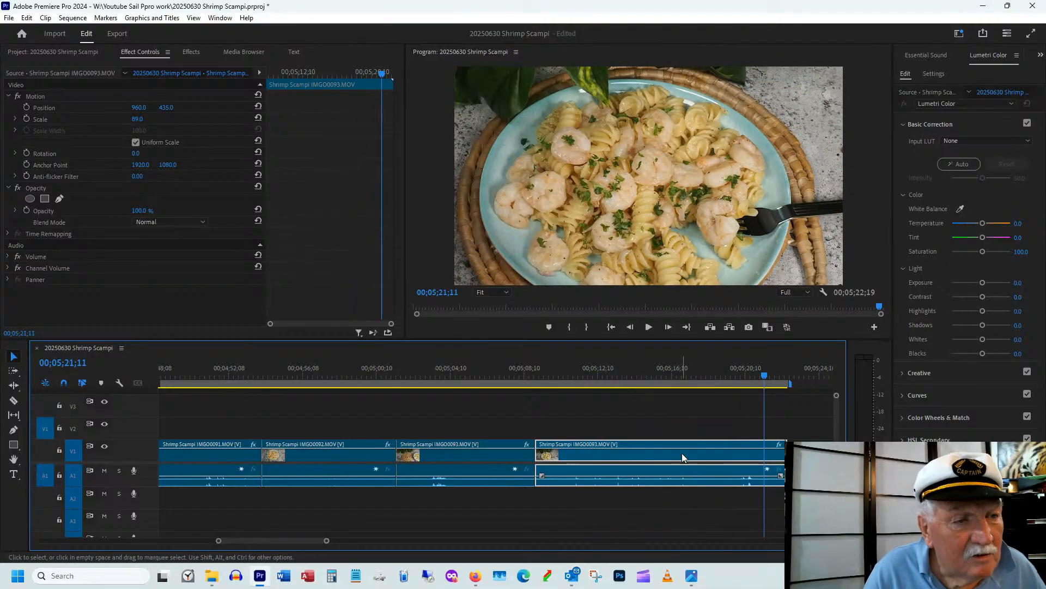
pyautogui.press('Delete')
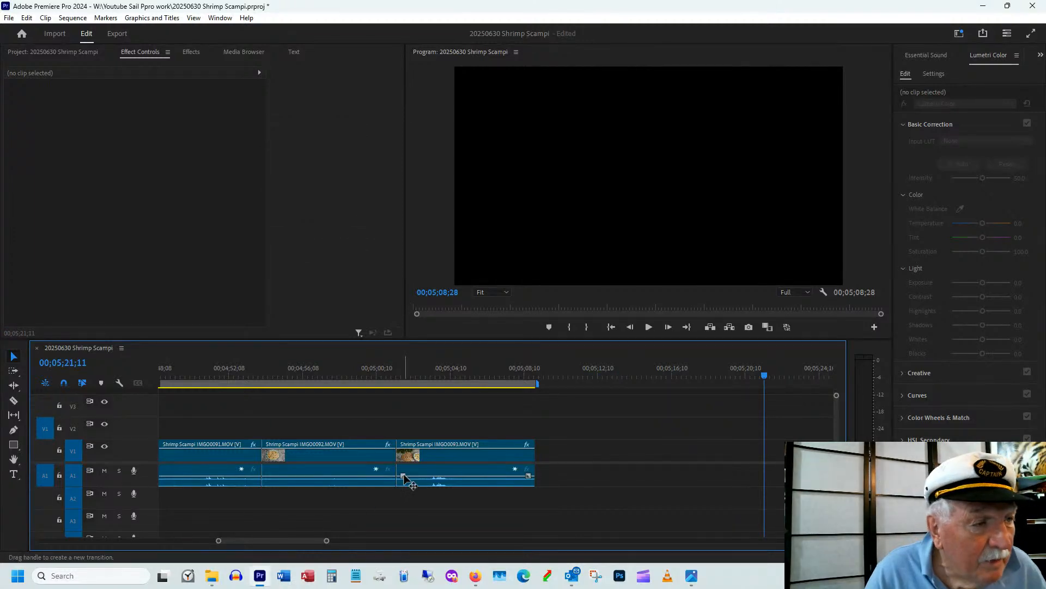
# - Duplicate the IMGO0093.MOV clip, place the copy on V2 at the very start of the sequence and scrub through it
pyautogui.click(432, 376)
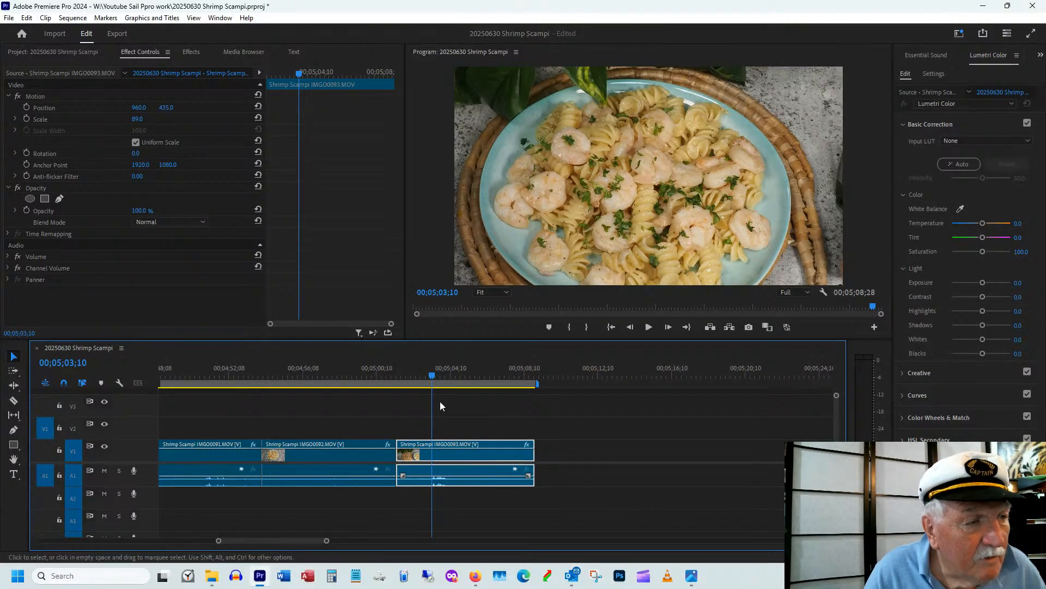
pyautogui.moveTo(446, 370)
pyautogui.mouseDown()
pyautogui.moveTo(394, 369)
pyautogui.moveTo(443, 372)
pyautogui.mouseUp()
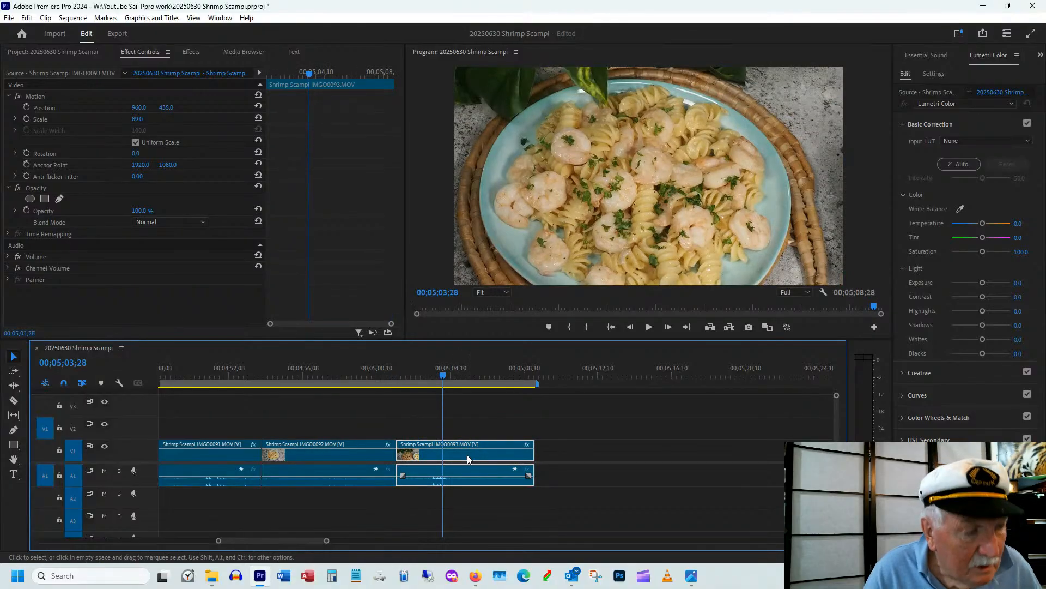
pyautogui.click(549, 374)
pyautogui.hotkey('ctrl', 'v')
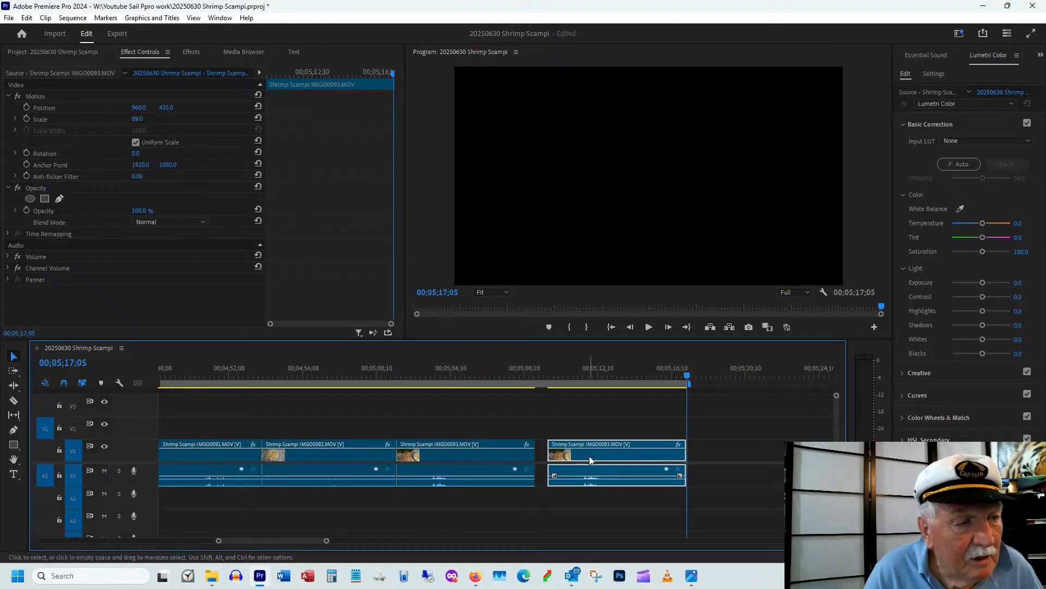
pyautogui.moveTo(590, 456); pyautogui.dragTo(149, 427)
pyautogui.moveTo(207, 381); pyautogui.dragTo(258, 377)
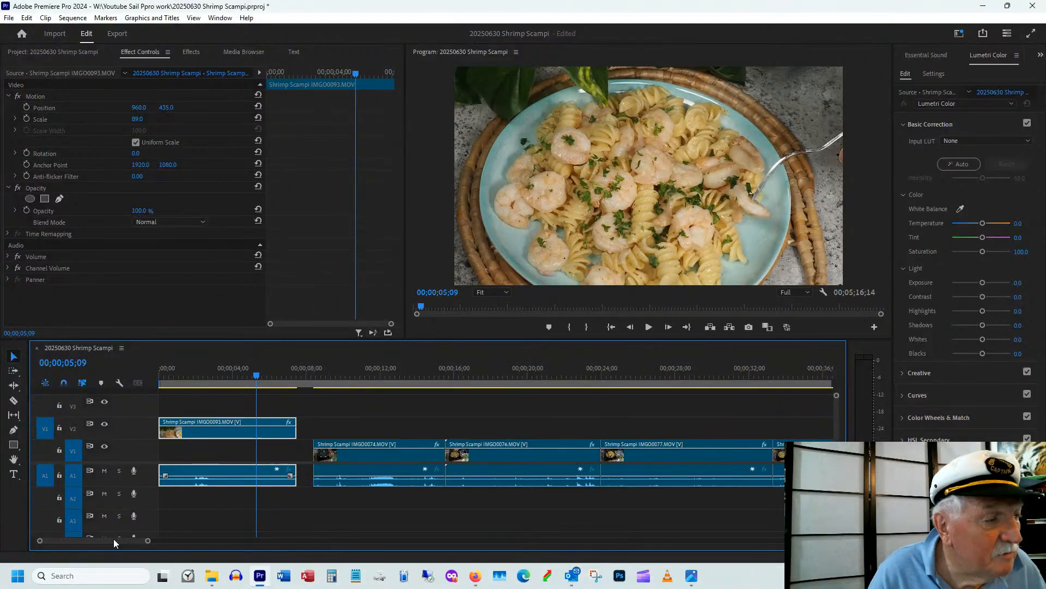
# - Scrub through the shallot, shrimp and pasta clips in the middle of the sequence to find another shot for the opening
pyautogui.moveTo(113, 539); pyautogui.dragTo(168, 541)
pyautogui.moveTo(594, 368); pyautogui.dragTo(729, 371)
pyautogui.moveTo(537, 373); pyautogui.dragTo(646, 363)
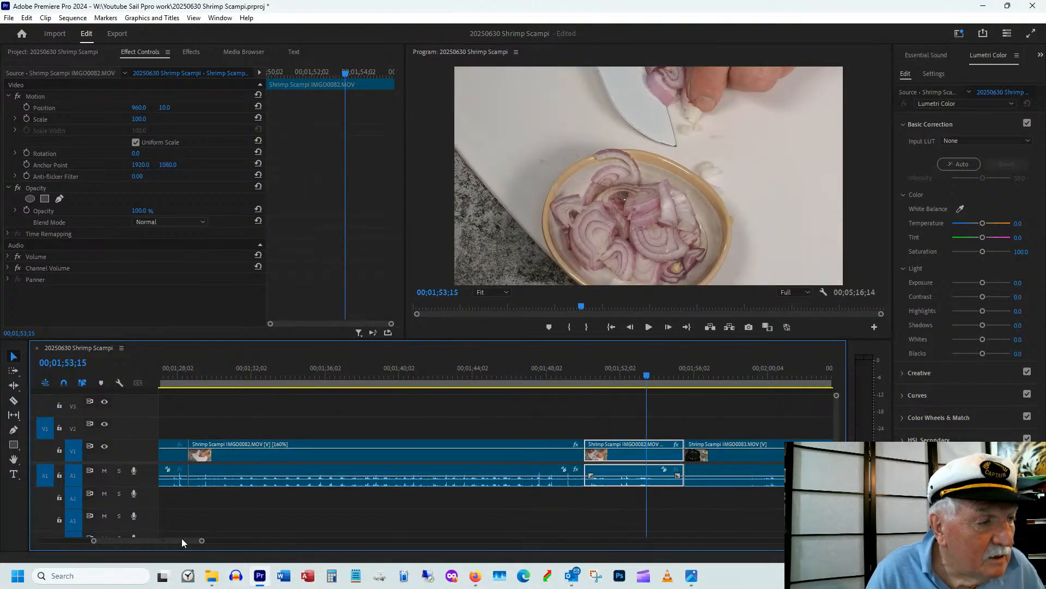
pyautogui.moveTo(181, 538); pyautogui.dragTo(184, 541)
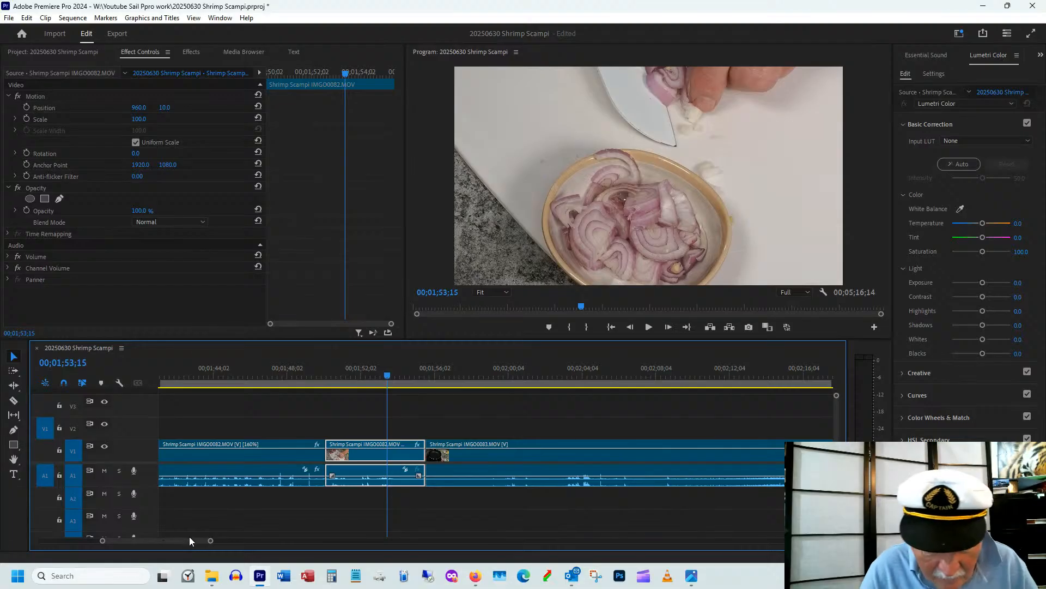
pyautogui.scroll(-4, 191, 534)
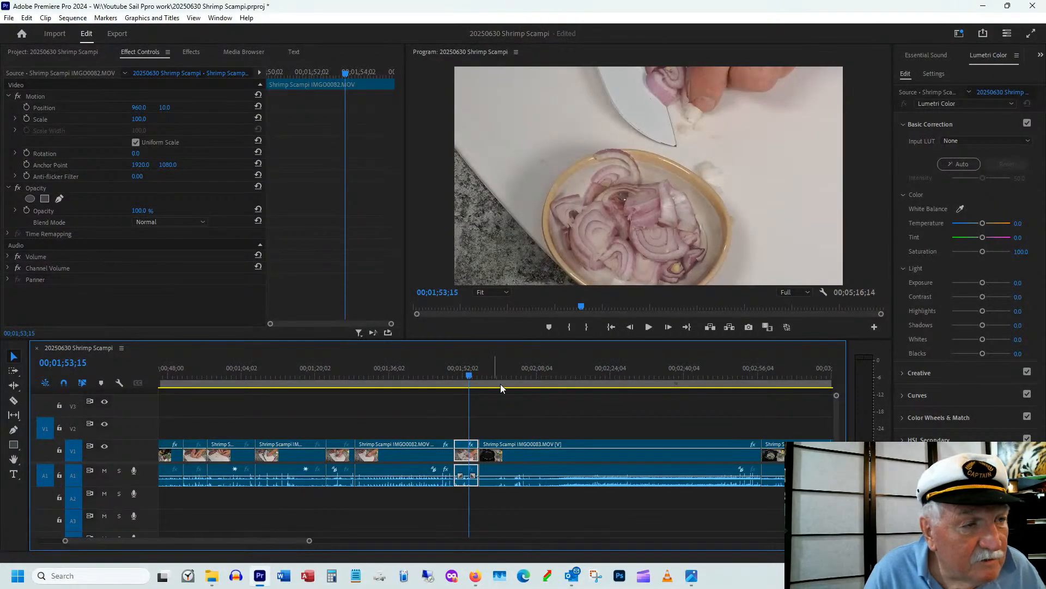
pyautogui.moveTo(219, 539); pyautogui.dragTo(238, 539)
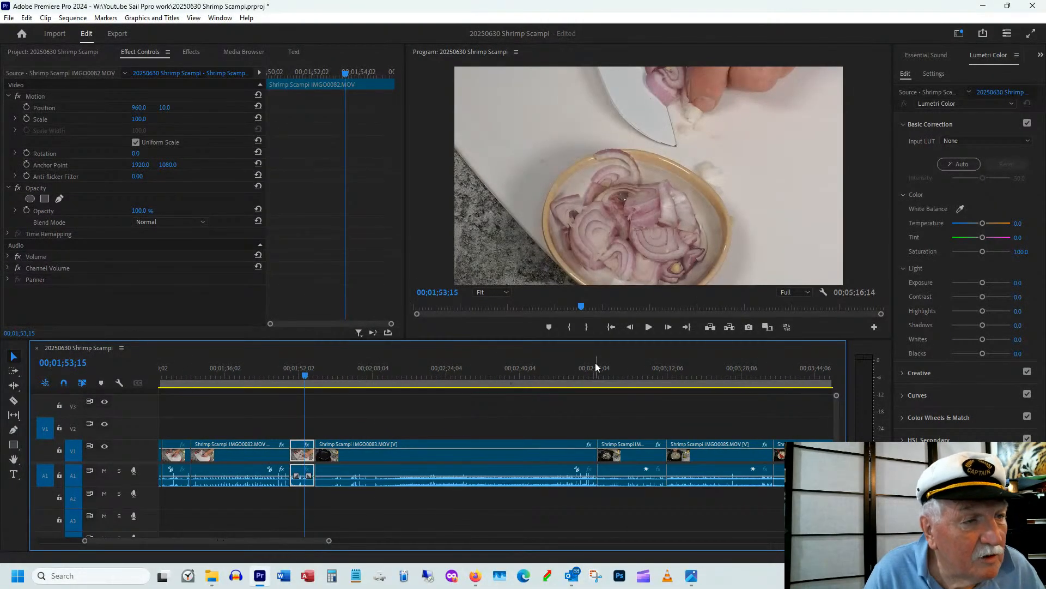
pyautogui.moveTo(595, 368); pyautogui.dragTo(678, 368)
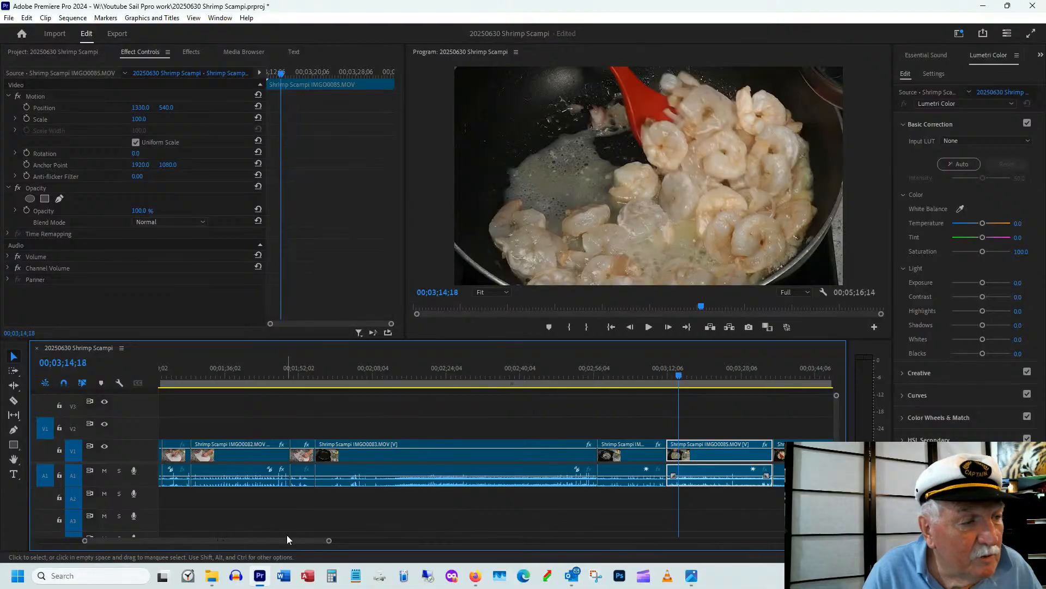
pyautogui.moveTo(287, 540); pyautogui.dragTo(321, 540)
pyautogui.moveTo(485, 367); pyautogui.dragTo(666, 389)
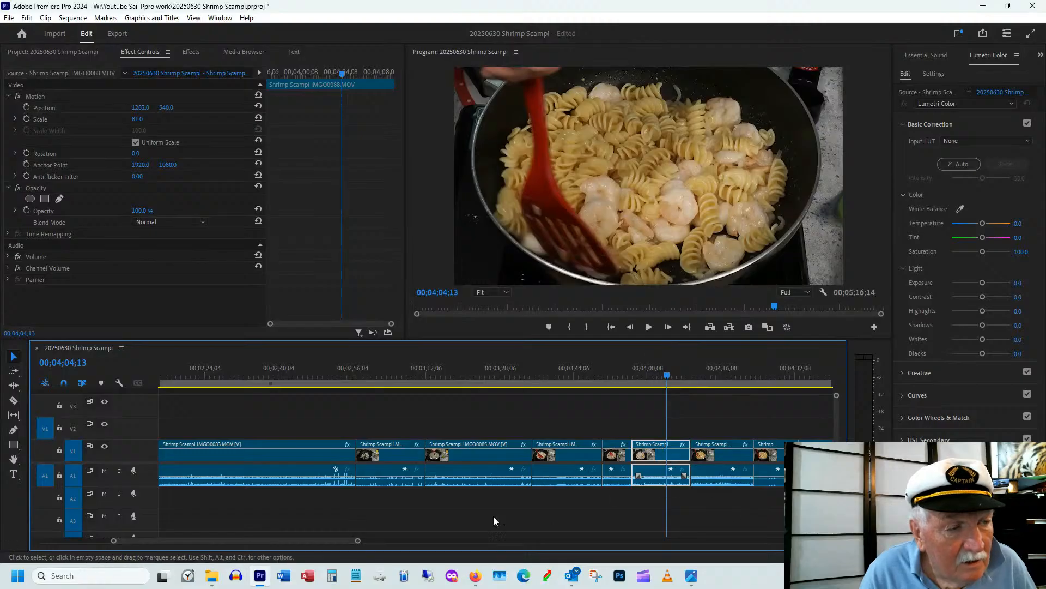
# - Duplicate the IMGO0088.MOV clip and place the copy on V2 directly after the opening IMGO0093.MOV clip
pyautogui.moveTo(316, 541); pyautogui.dragTo(361, 541)
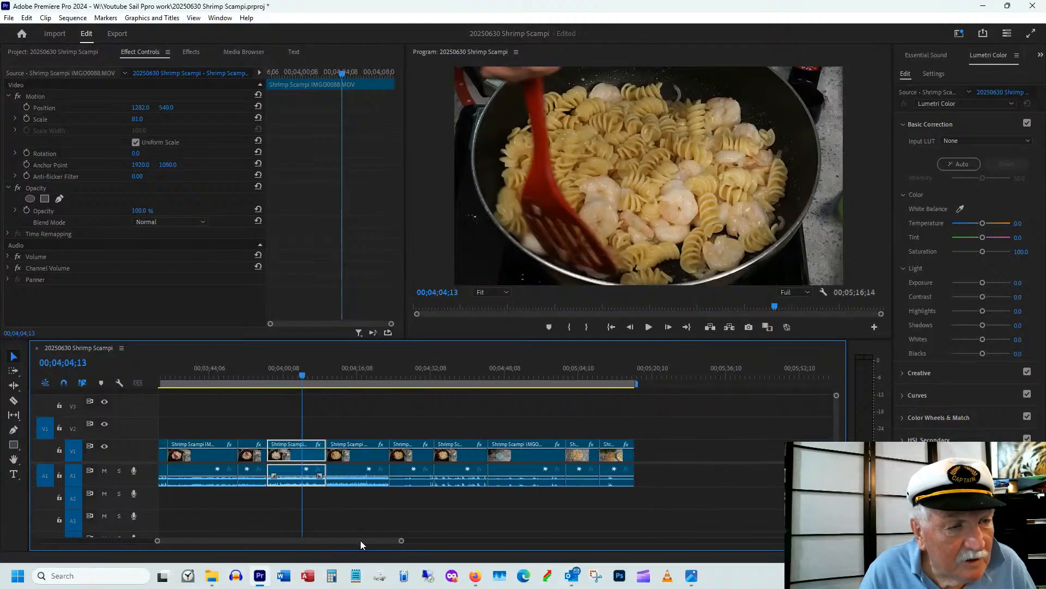
pyautogui.click(640, 376)
pyautogui.hotkey('ctrl', 'v')
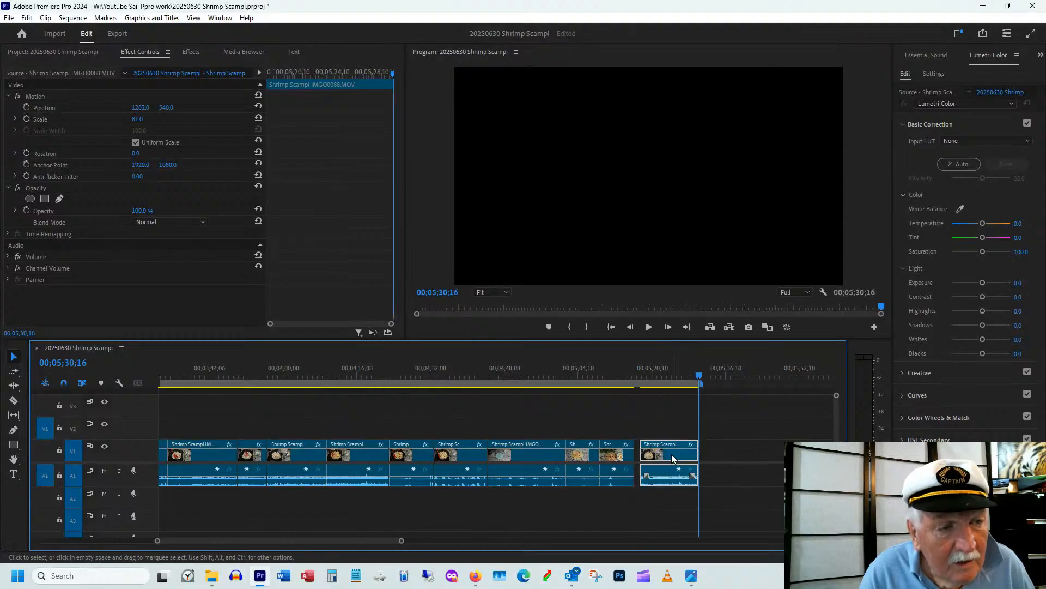
pyautogui.moveTo(672, 457); pyautogui.dragTo(221, 436)
pyautogui.click(166, 362)
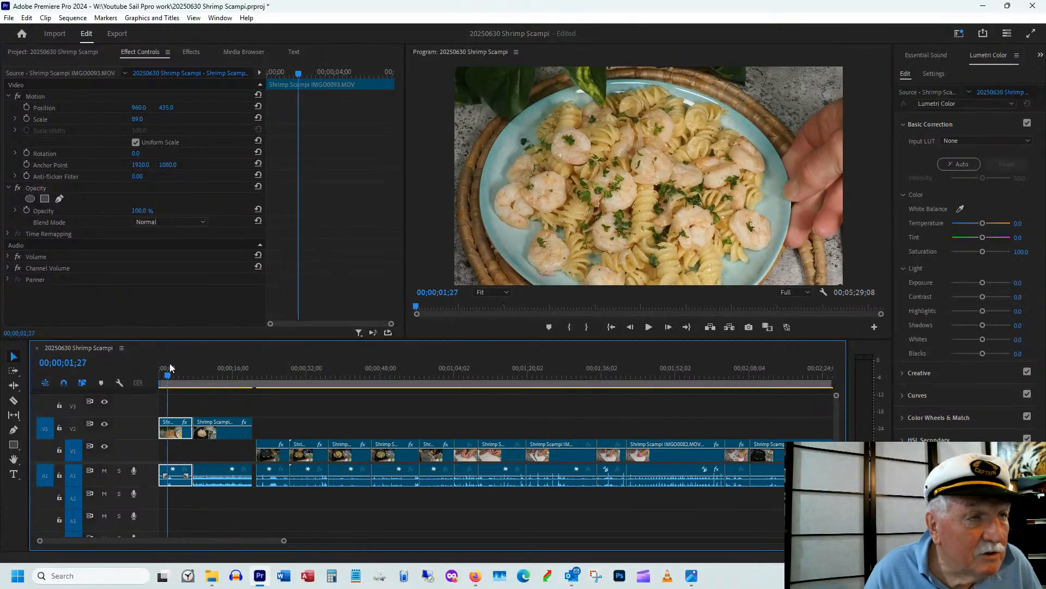
# - Move the IMGO0088.MOV copy ahead of the IMGO0093.MOV copy at the start of V2 and review it
pyautogui.moveTo(170, 367); pyautogui.dragTo(199, 381)
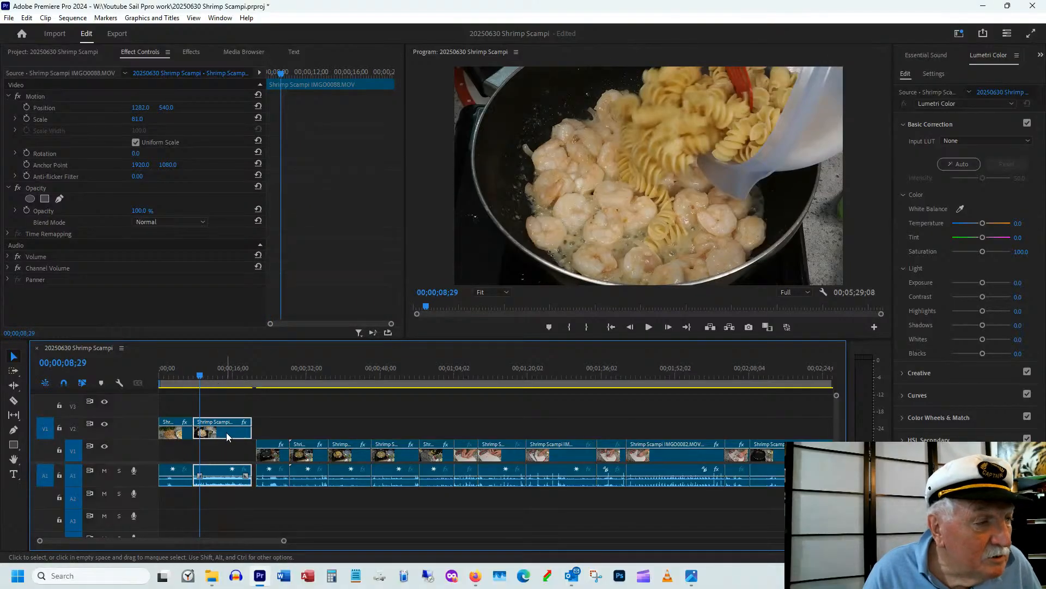
pyautogui.moveTo(230, 432); pyautogui.dragTo(196, 434)
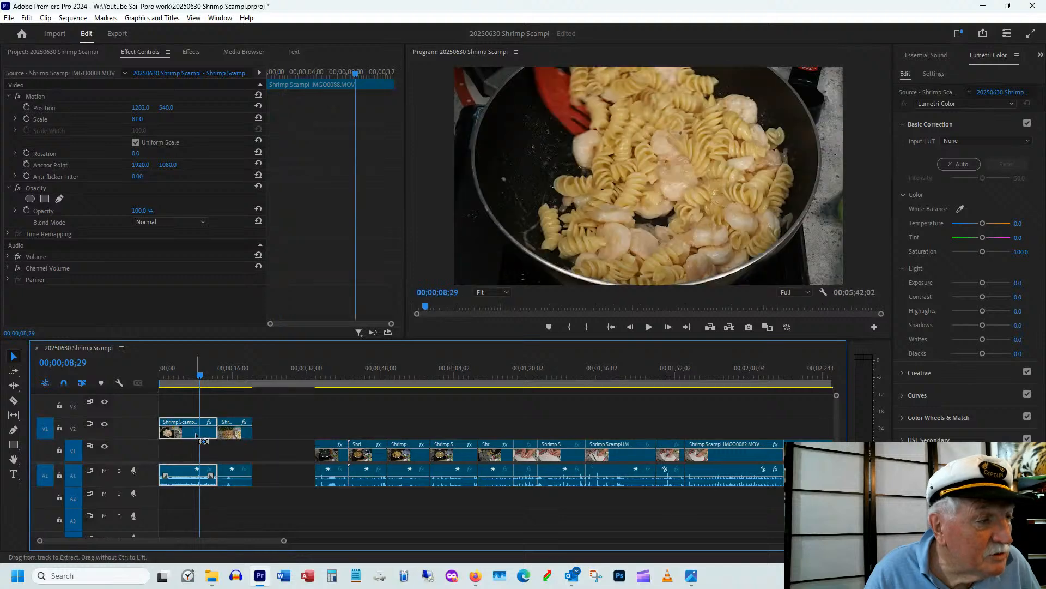
pyautogui.moveTo(165, 369); pyautogui.dragTo(190, 383)
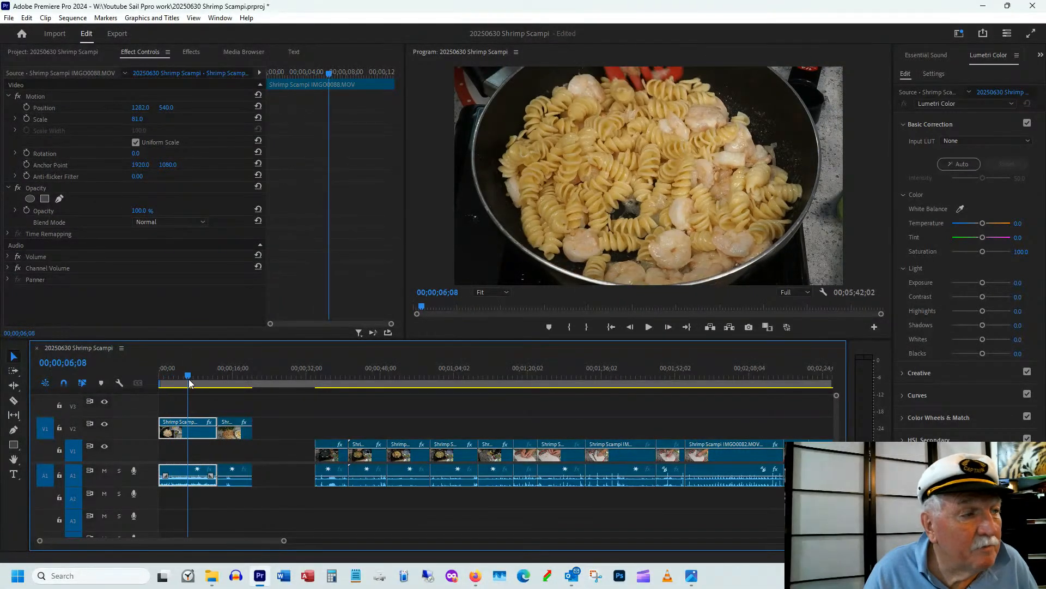
# - Set the scale of the opening IMGO0088.MOV clip to 95, shorten it by about two seconds and keep IMGO0093.MOV butted against it
pyautogui.moveTo(144, 120); pyautogui.dragTo(150, 123)
pyautogui.moveTo(168, 374); pyautogui.dragTo(192, 421)
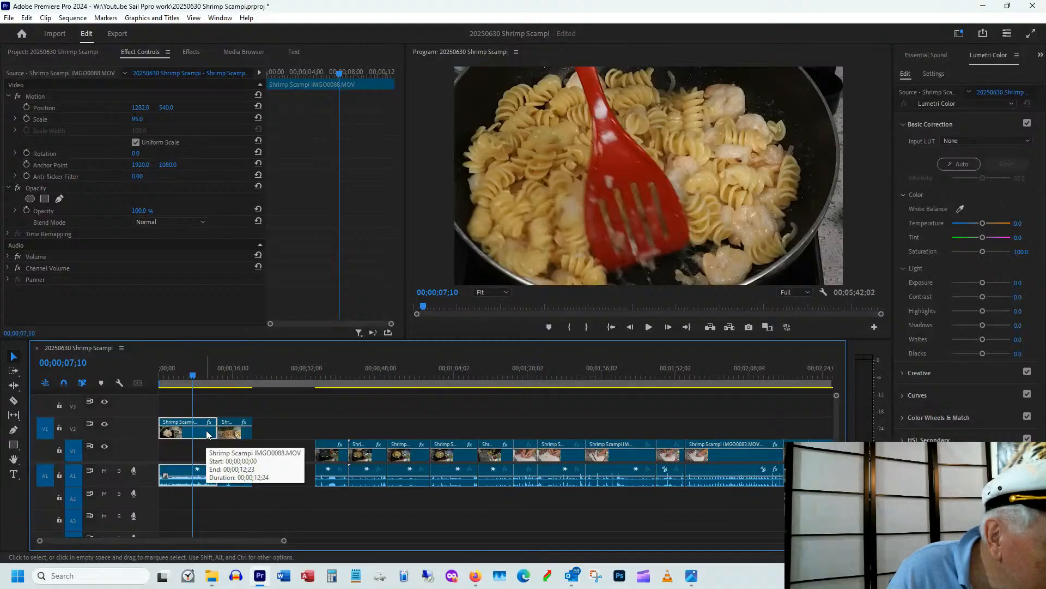
pyautogui.moveTo(214, 421)
pyautogui.mouseDown()
pyautogui.moveTo(205, 425)
pyautogui.moveTo(222, 424)
pyautogui.mouseUp()
# - Extend the end of the opening IMGO0093.MOV clip on V2 to 00;00;19;22
pyautogui.click(229, 376)
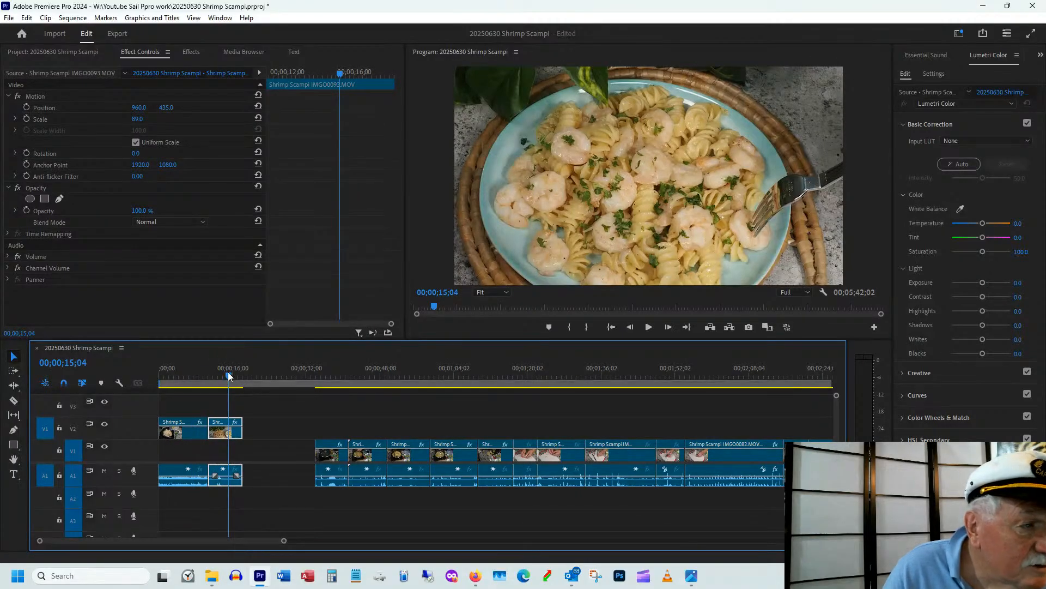
pyautogui.moveTo(216, 371)
pyautogui.mouseDown()
pyautogui.moveTo(206, 376)
pyautogui.moveTo(236, 377)
pyautogui.moveTo(208, 381)
pyautogui.moveTo(236, 371)
pyautogui.mouseUp()
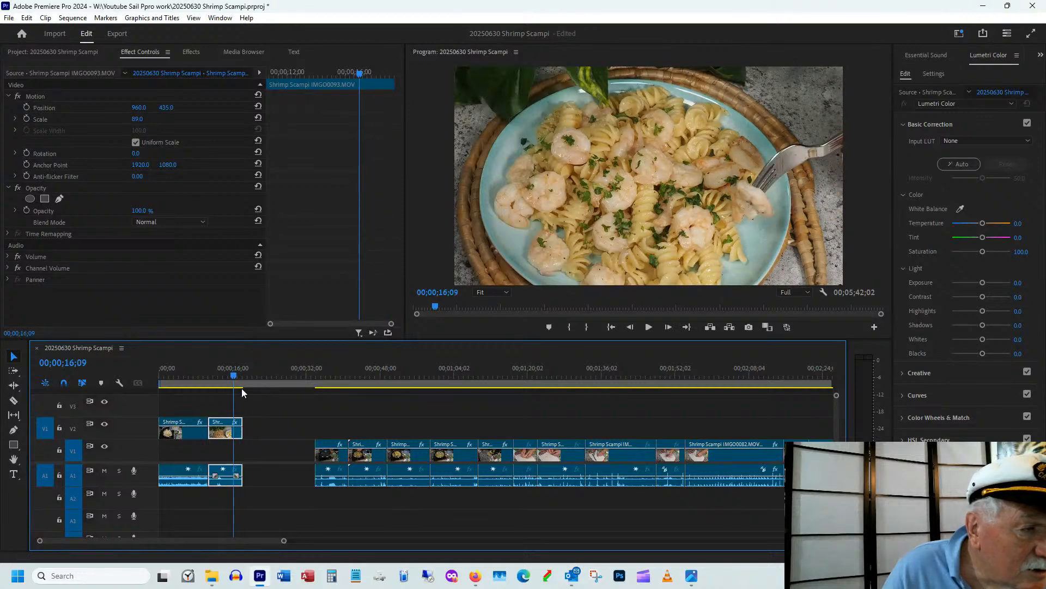
pyautogui.moveTo(241, 418); pyautogui.dragTo(257, 418)
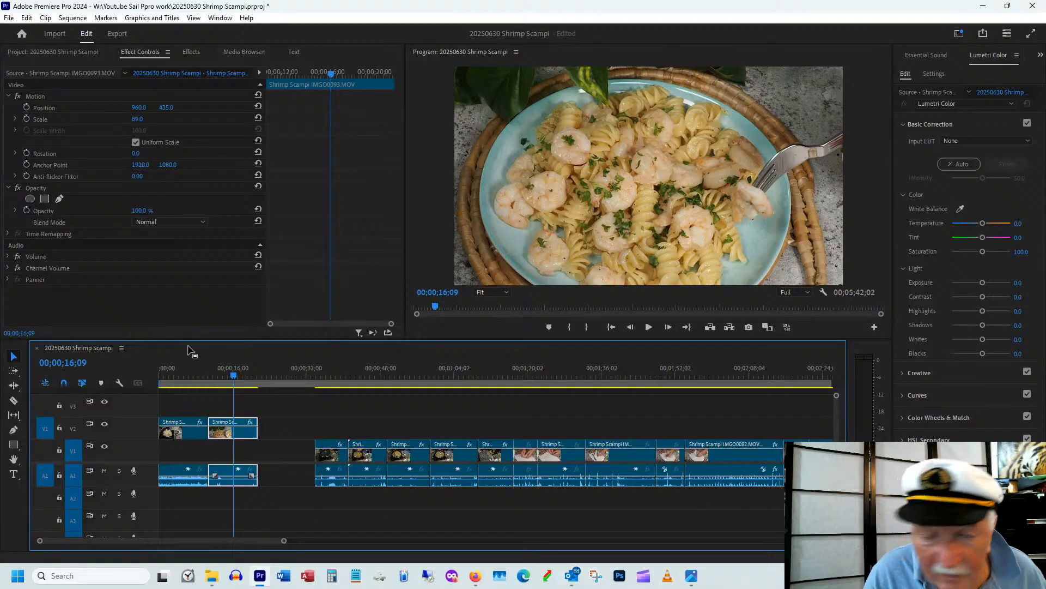
pyautogui.moveTo(234, 371); pyautogui.dragTo(251, 382)
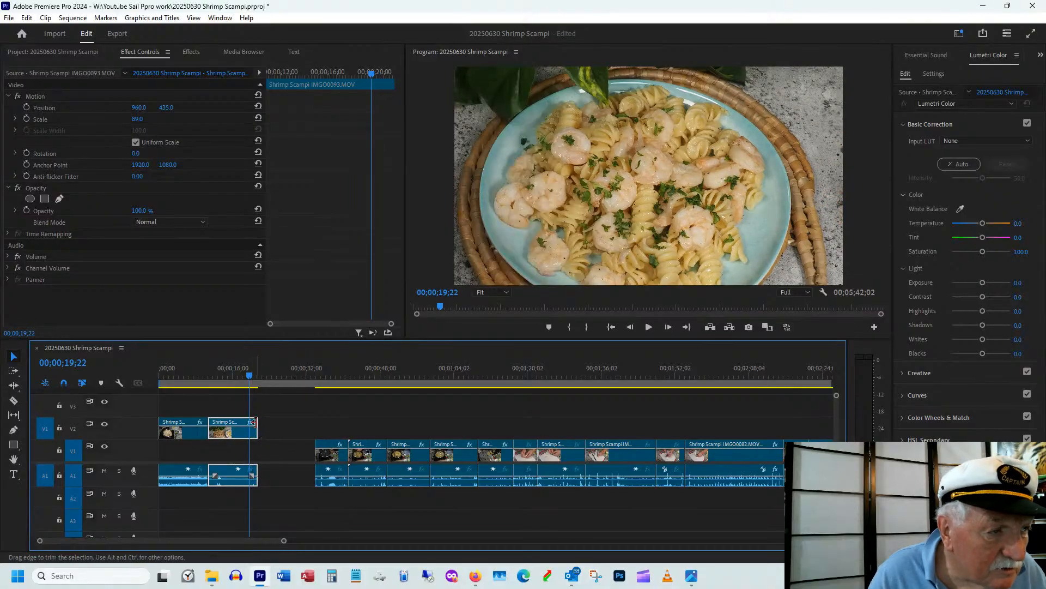
pyautogui.moveTo(255, 422); pyautogui.dragTo(249, 424)
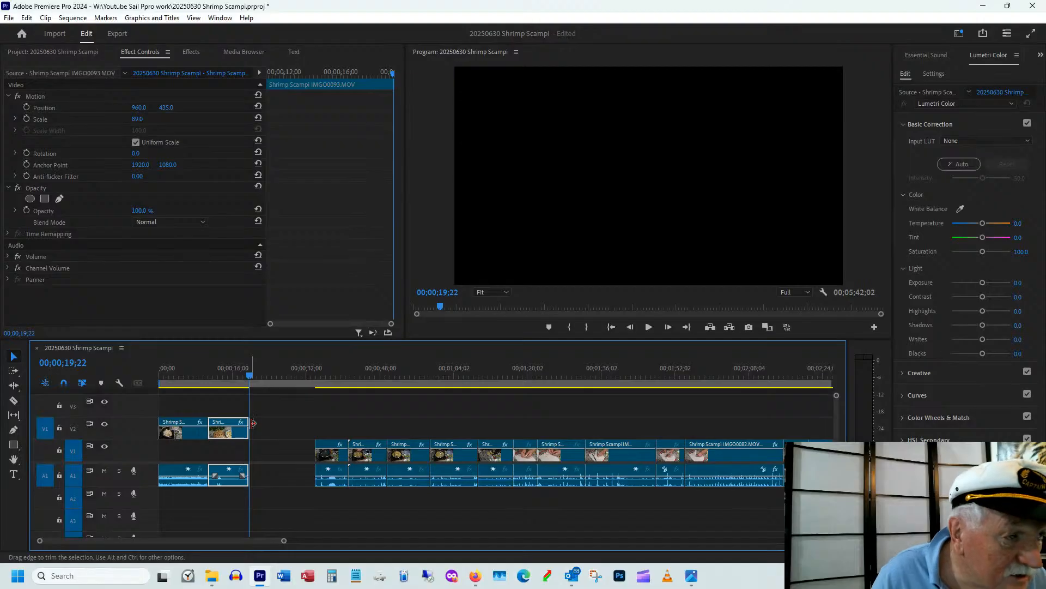
# - Delete the audio of the two opening teaser clips on A1, keeping their video on V2
pyautogui.moveTo(204, 367)
pyautogui.mouseDown()
pyautogui.moveTo(217, 375)
pyautogui.moveTo(191, 374)
pyautogui.moveTo(221, 368)
pyautogui.mouseUp()
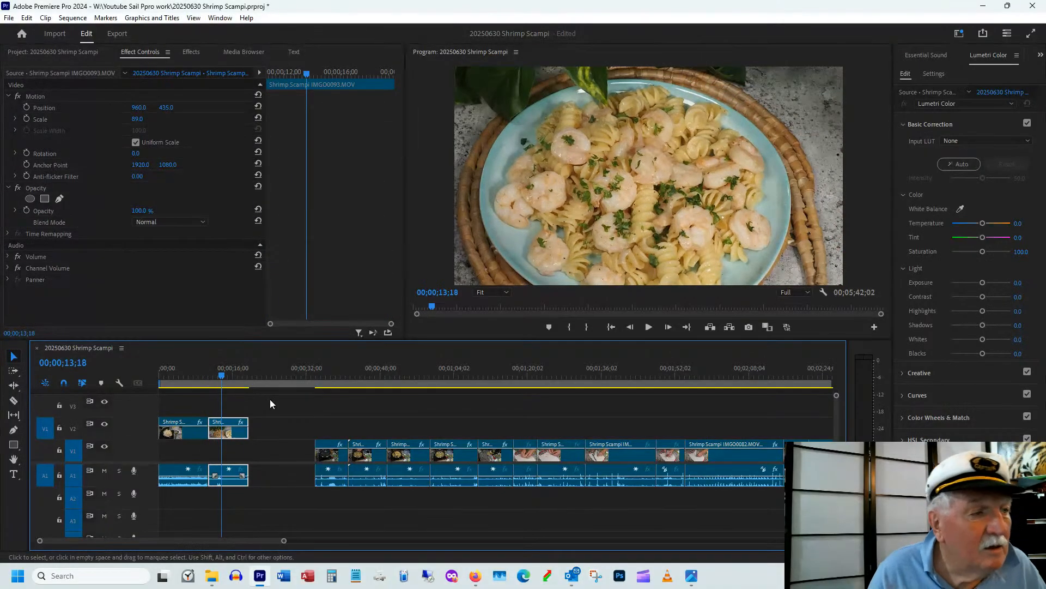
pyautogui.click(335, 462)
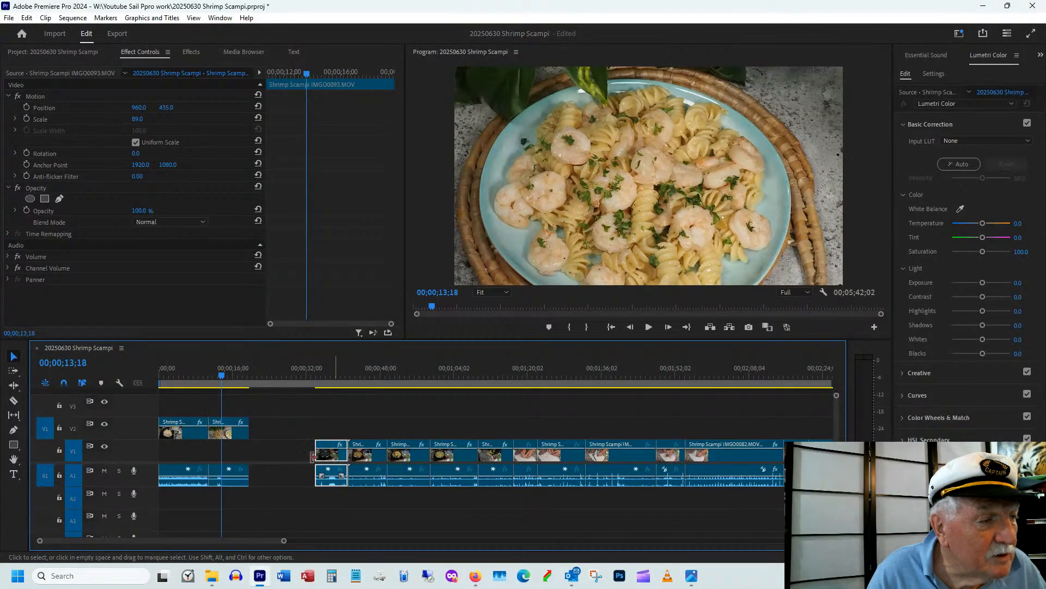
pyautogui.click(233, 502)
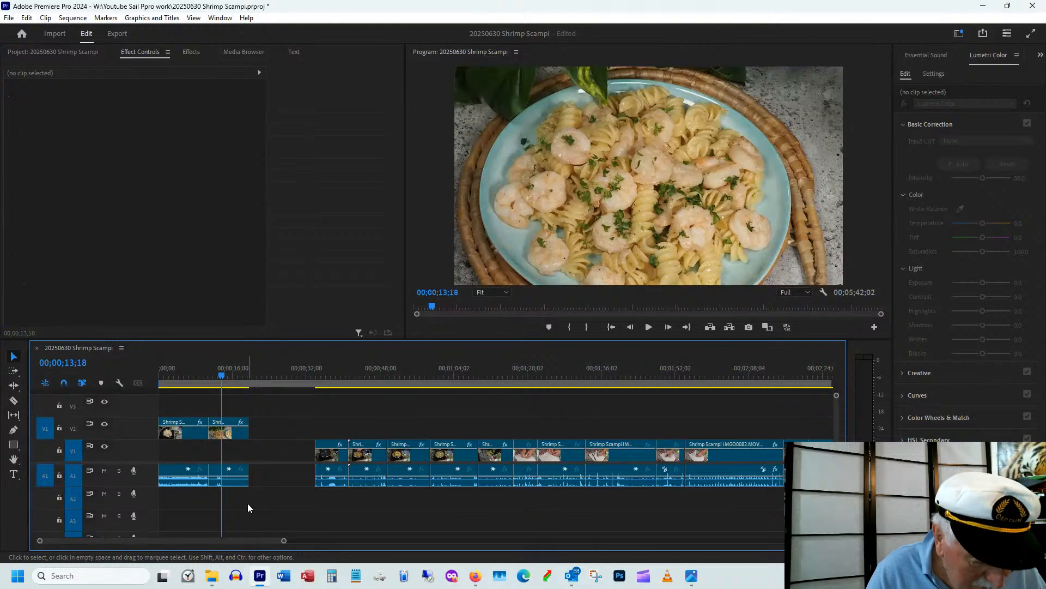
pyautogui.moveTo(246, 505); pyautogui.dragTo(171, 478)
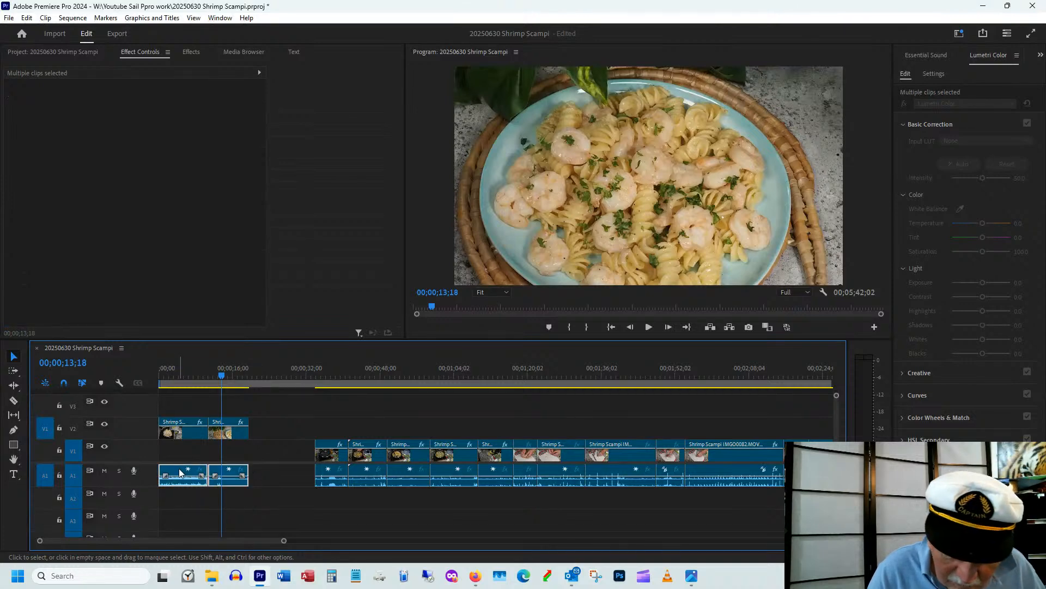
pyautogui.press('Delete')
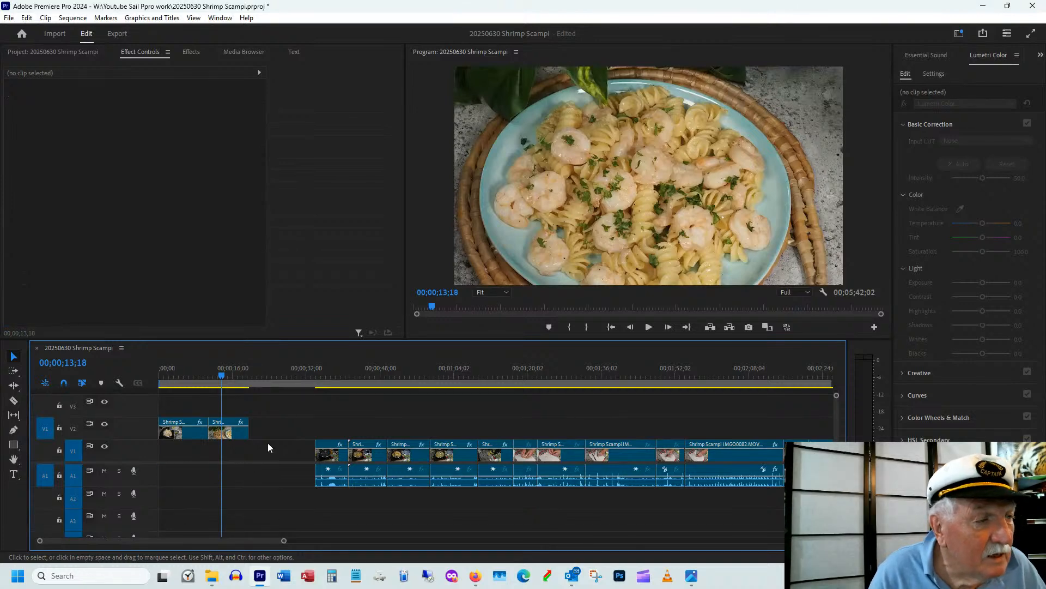
# - Ripple delete the gap between the teaser and the main V1 clips, and check the footage after the join
pyautogui.moveTo(339, 465); pyautogui.dragTo(284, 467)
pyautogui.rightClick(307, 453)
pyautogui.click(324, 460)
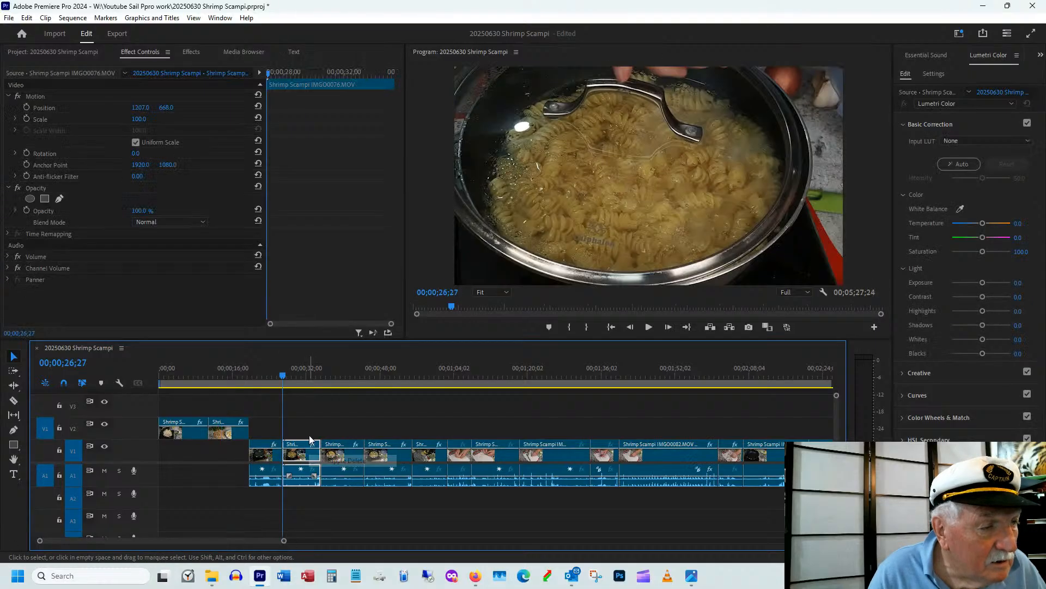
pyautogui.click(267, 376)
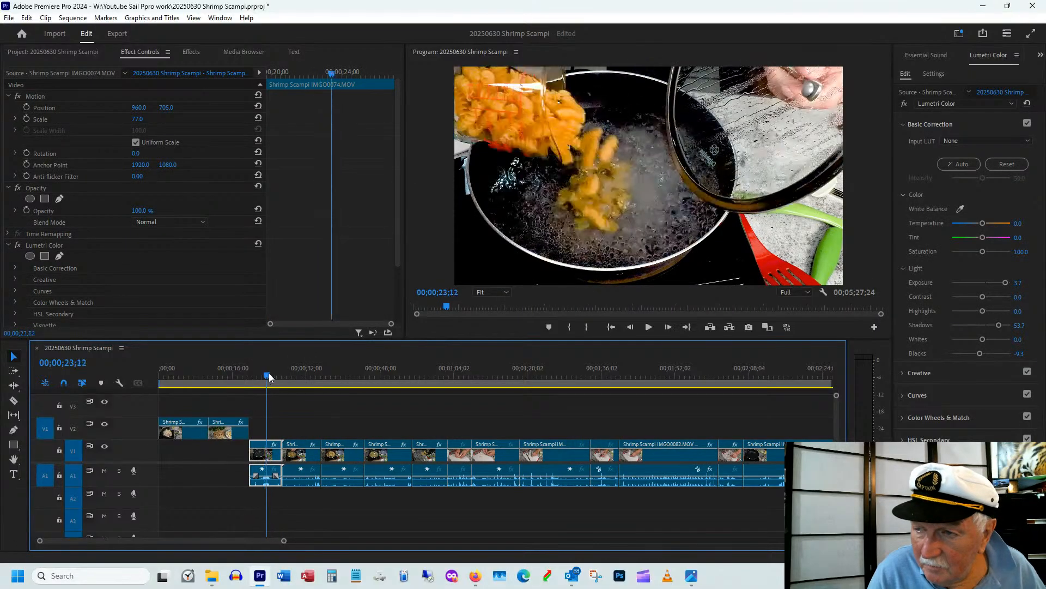
pyautogui.moveTo(270, 373); pyautogui.dragTo(302, 369)
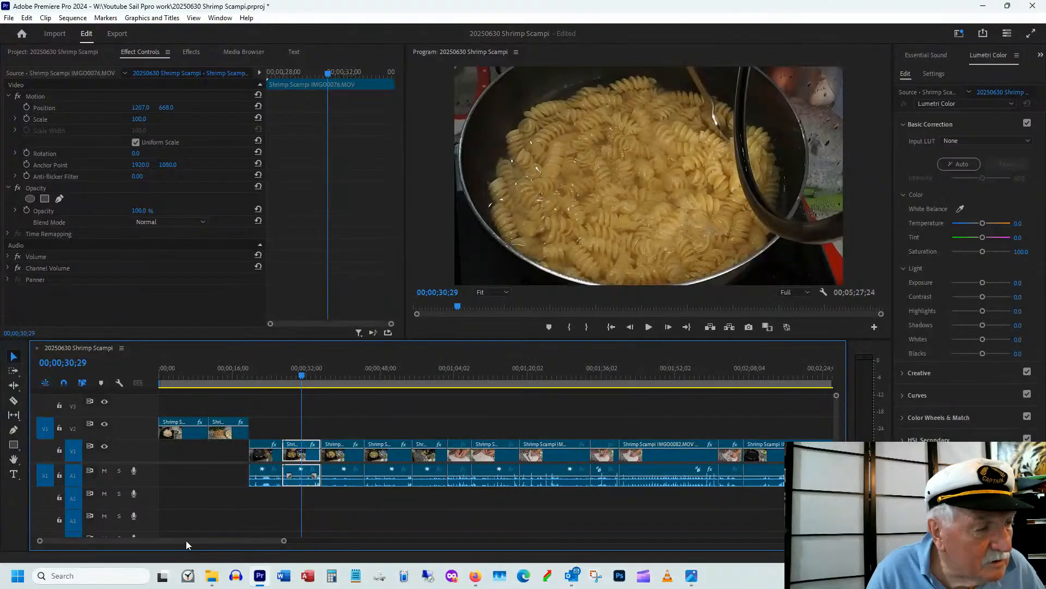
# - Review the final IMGO0093.MOV clip at the end of the sequence and save the project
pyautogui.moveTo(185, 540); pyautogui.dragTo(322, 561)
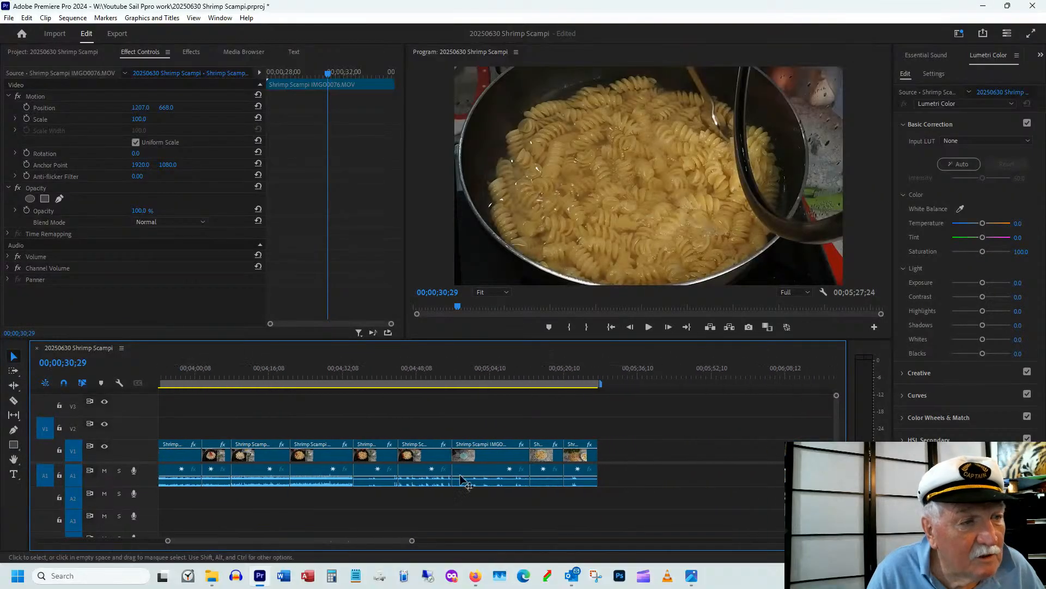
pyautogui.moveTo(567, 372); pyautogui.dragTo(598, 376)
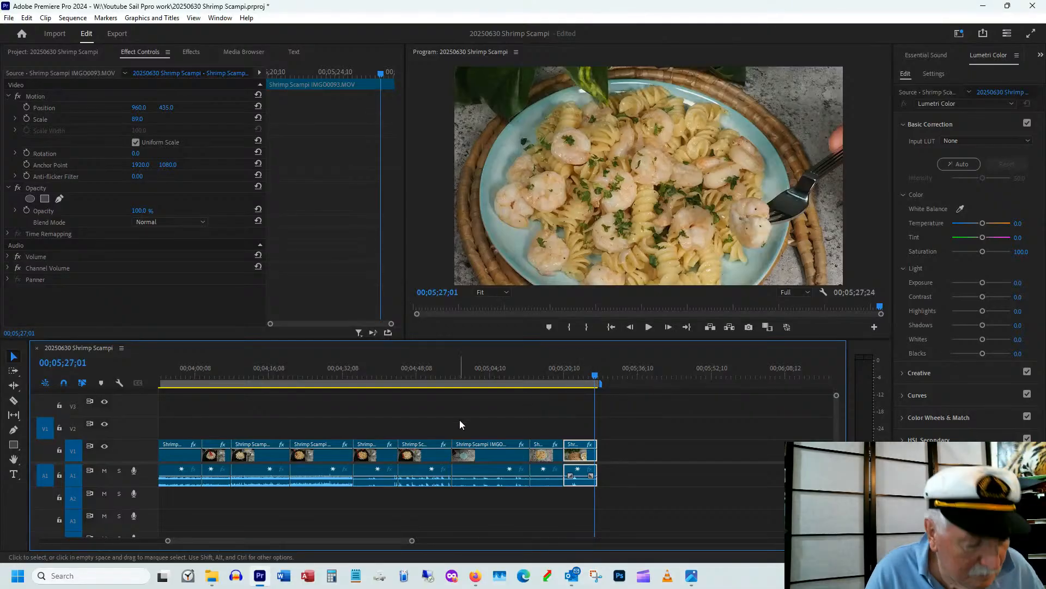
pyautogui.hotkey('ctrl', 's')
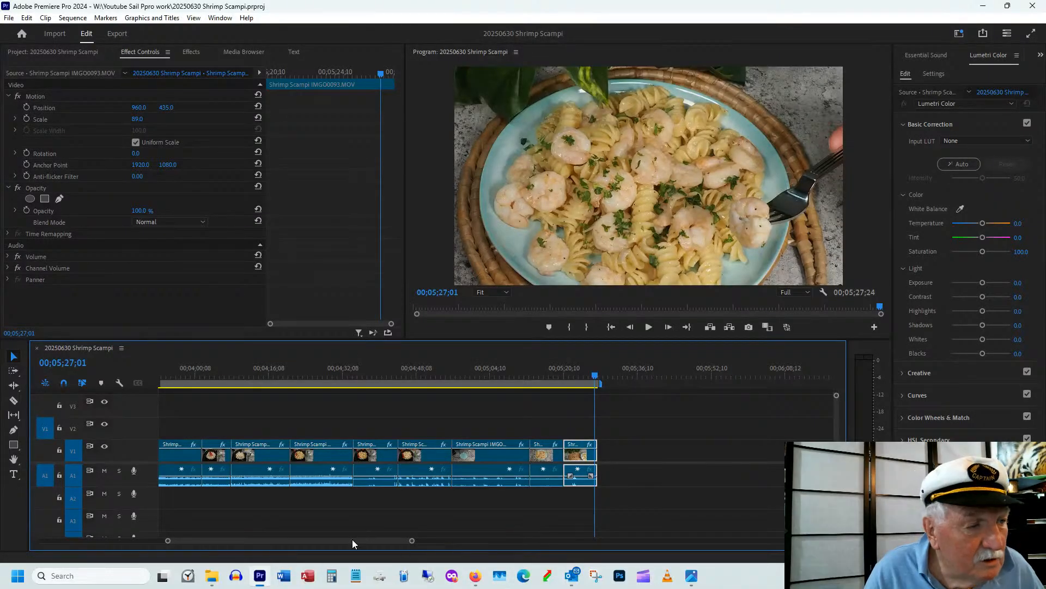
# - Return to the start of the Shrimp Scampi sequence and open the recent project 20250623 Salmon.prproj
pyautogui.hscroll(-3, 318, 544)
pyautogui.hscroll(-5, 245, 544)
pyautogui.moveTo(179, 363); pyautogui.dragTo(281, 369)
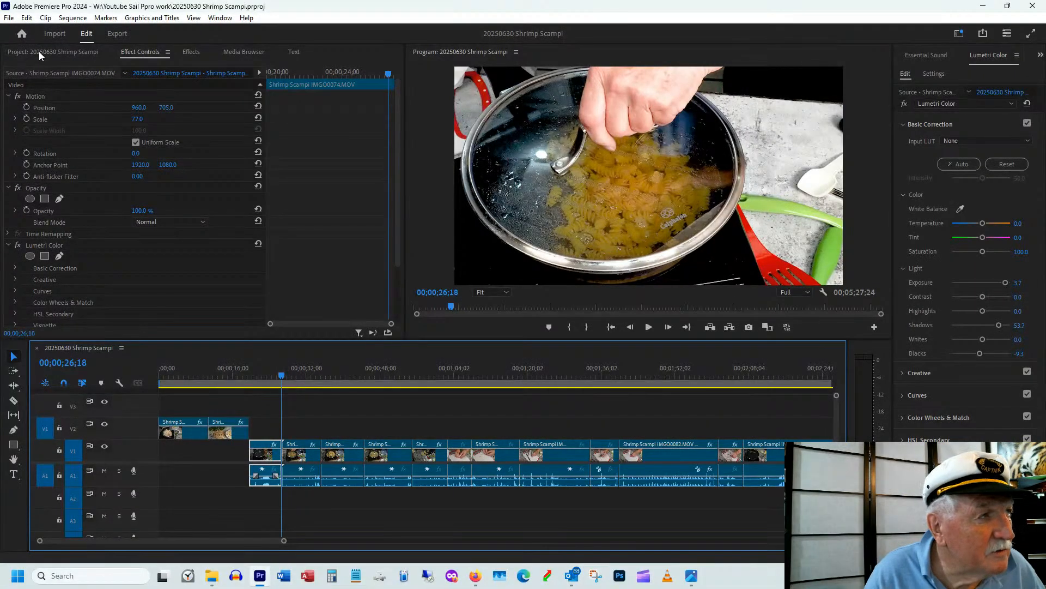
pyautogui.click(8, 18)
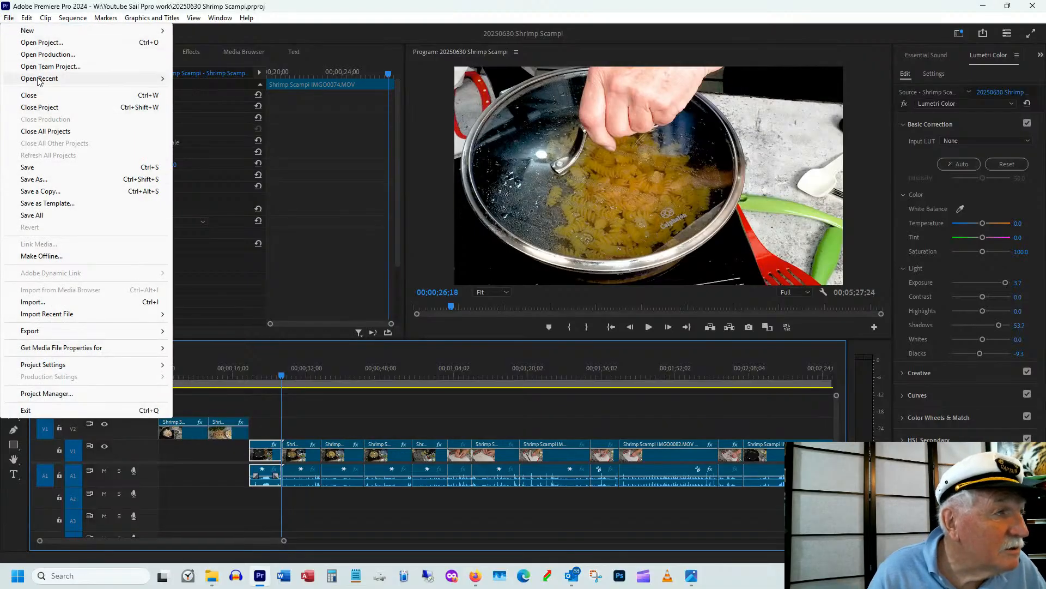
pyautogui.moveTo(39, 80)
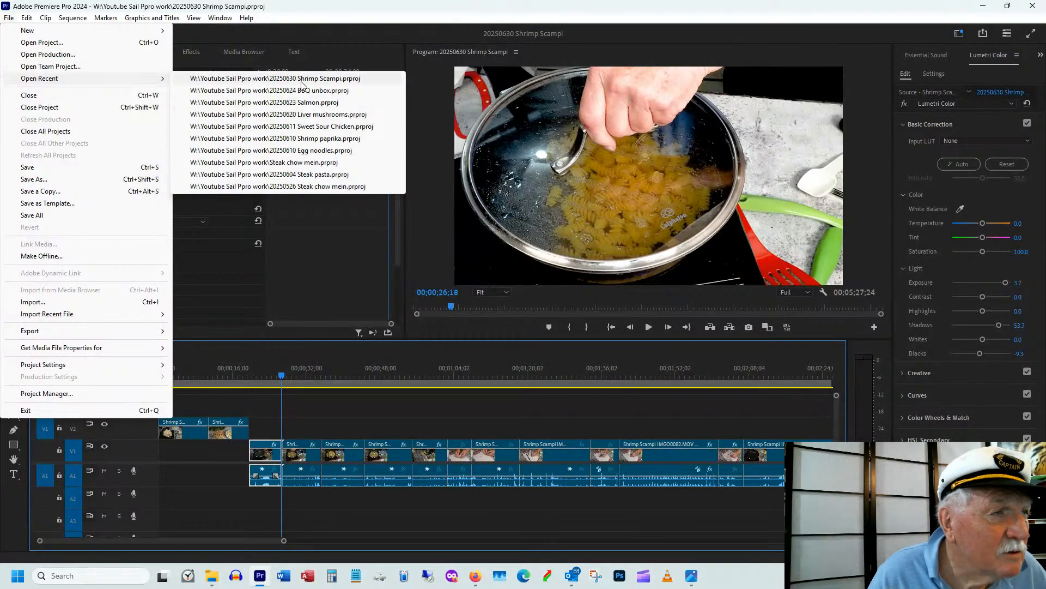
pyautogui.click(244, 104)
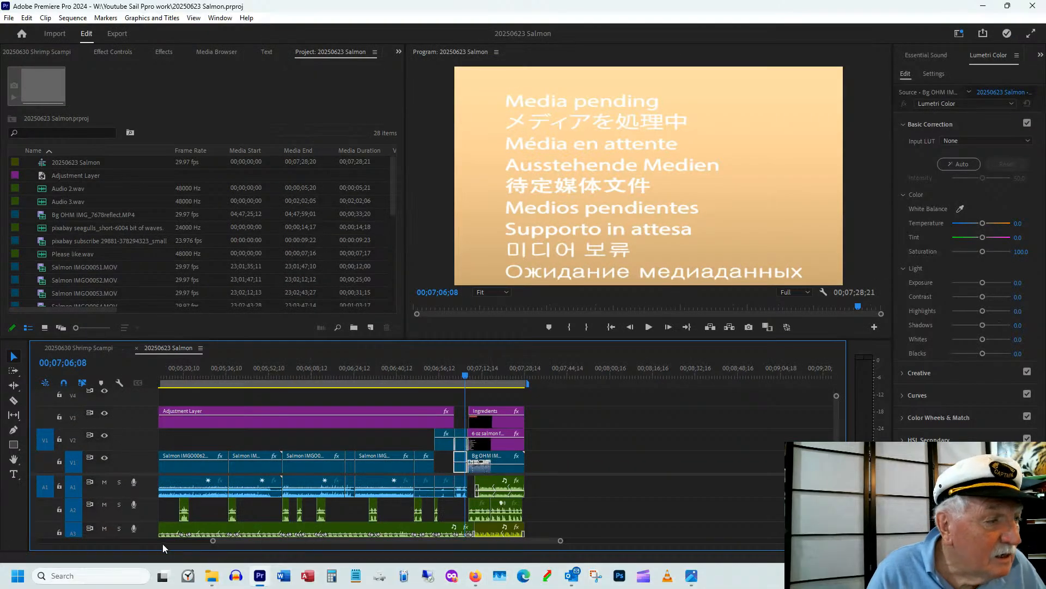
# - Copy the subscribe animation, its audio on A2 and the two opening title graphics from the Salmon sequence
pyautogui.moveTo(256, 541); pyautogui.dragTo(31, 541)
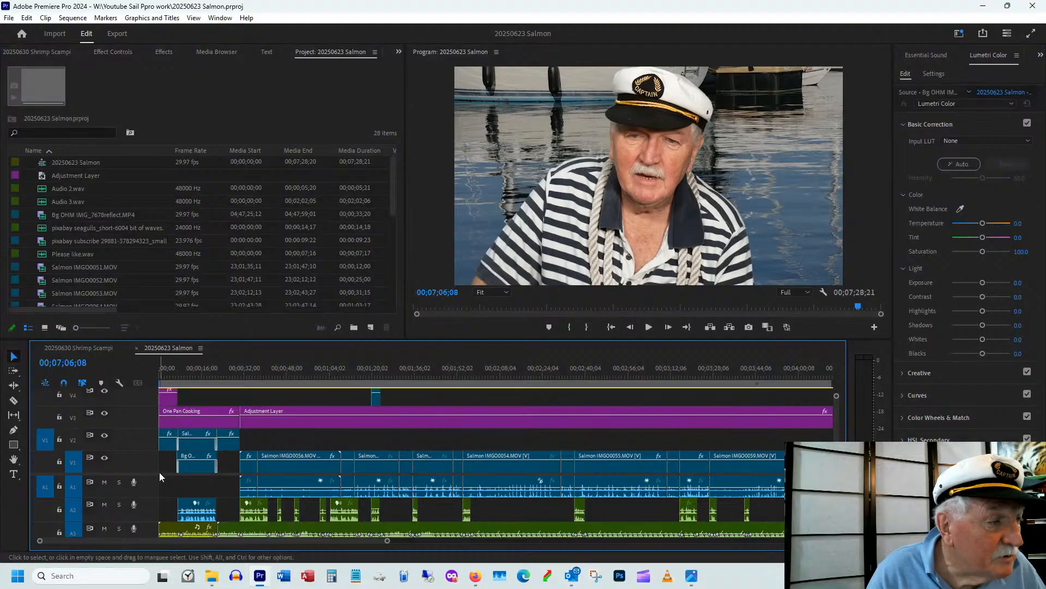
pyautogui.moveTo(156, 474); pyautogui.dragTo(157, 490)
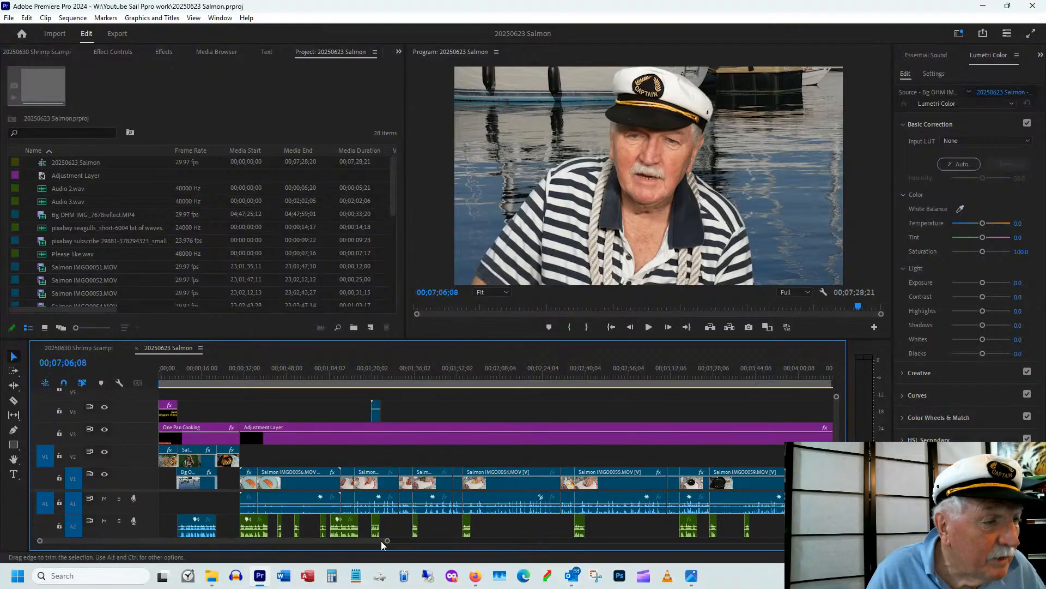
pyautogui.click(376, 529)
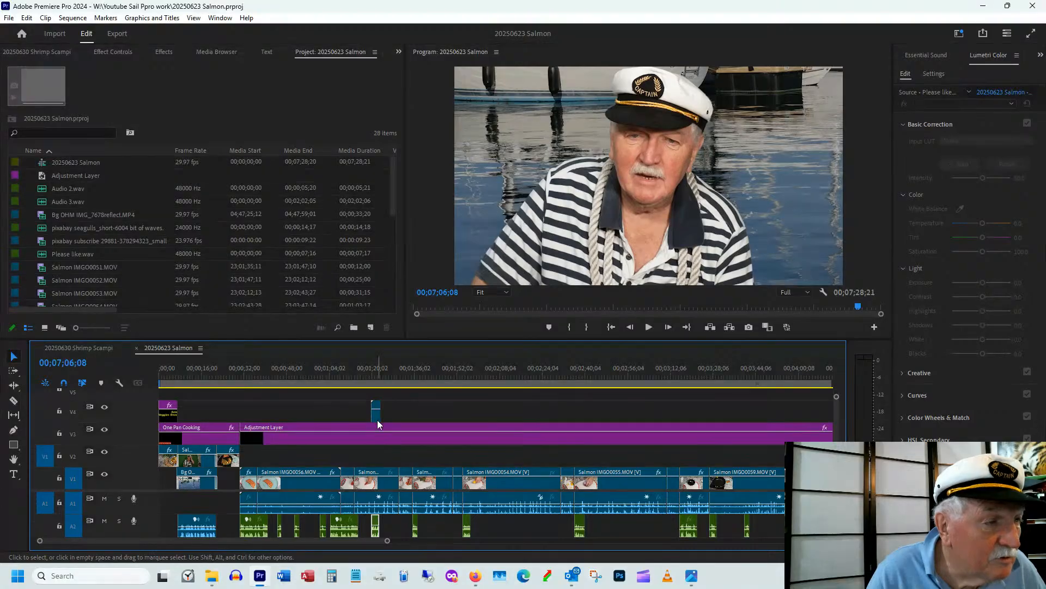
pyautogui.keyDown('shift'); pyautogui.click(376, 415); pyautogui.keyUp('shift')
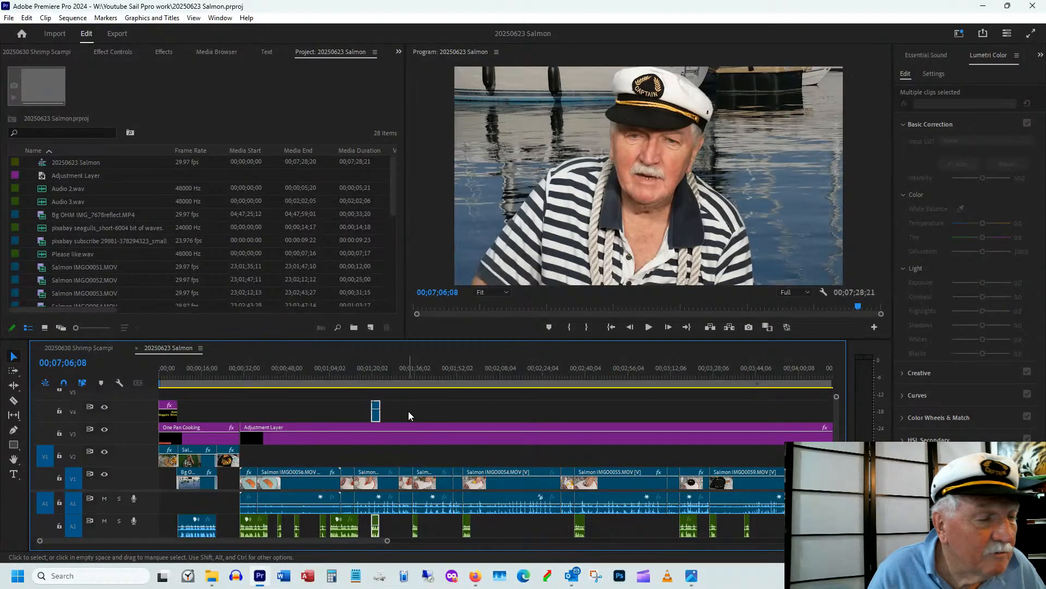
pyautogui.click(377, 368)
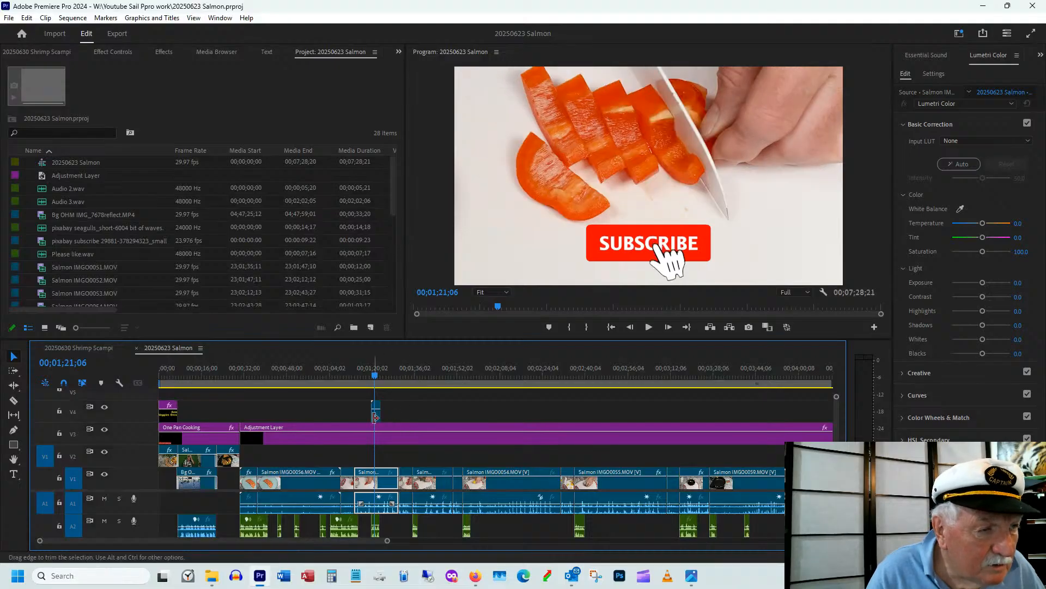
pyautogui.click(375, 411)
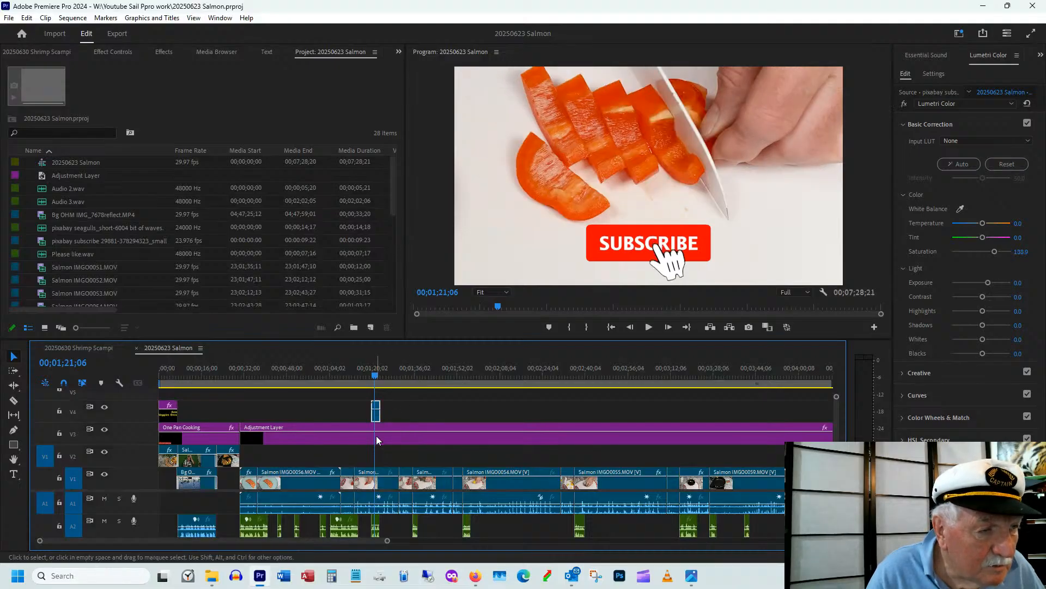
pyautogui.keyDown('shift'); pyautogui.click(376, 536); pyautogui.keyUp('shift')
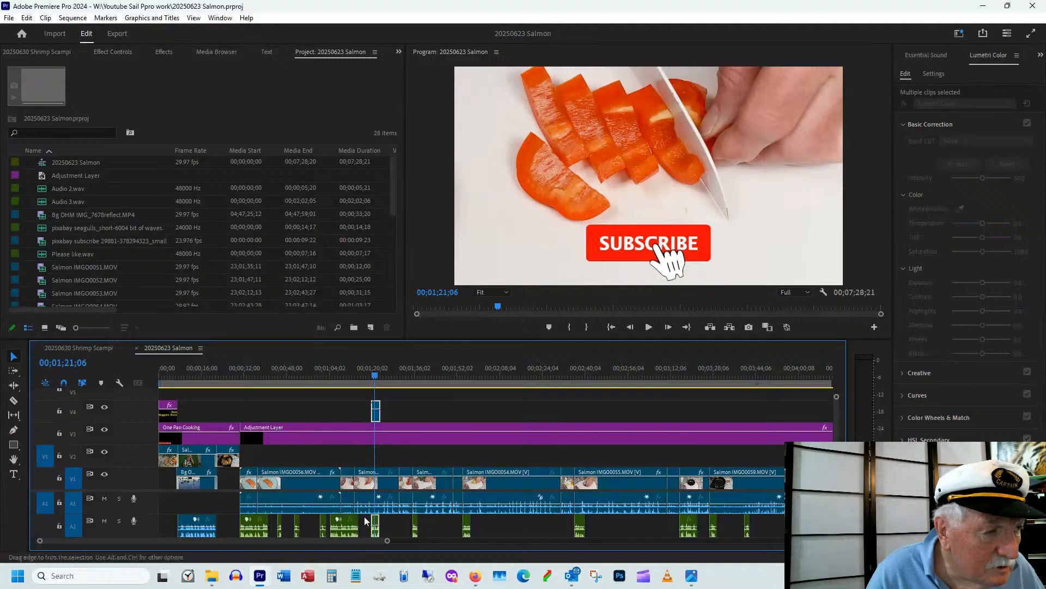
pyautogui.keyDown('shift'); pyautogui.click(194, 437); pyautogui.keyUp('shift')
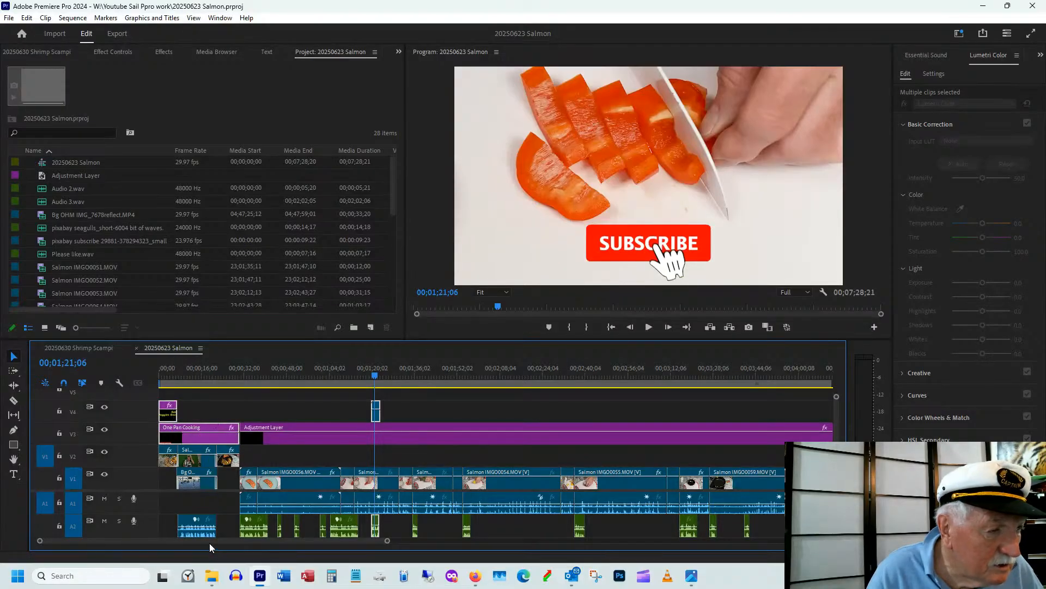
pyautogui.moveTo(222, 542); pyautogui.dragTo(365, 557)
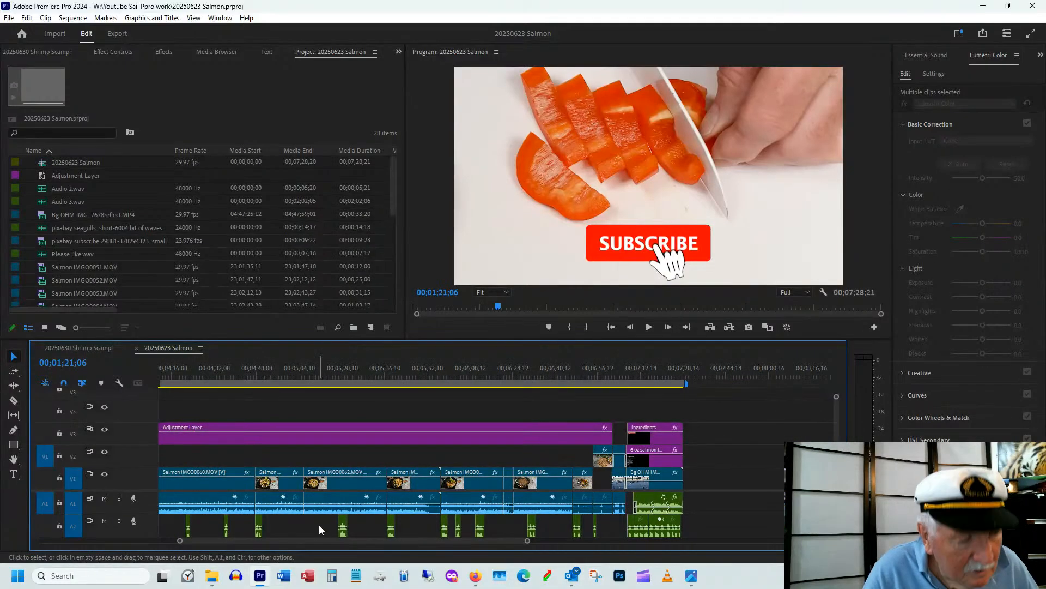
# - Close the Salmon project, paste the copied clips at the start of the Shrimp Scampi sequence and check the subscribe animation
pyautogui.click(10, 18)
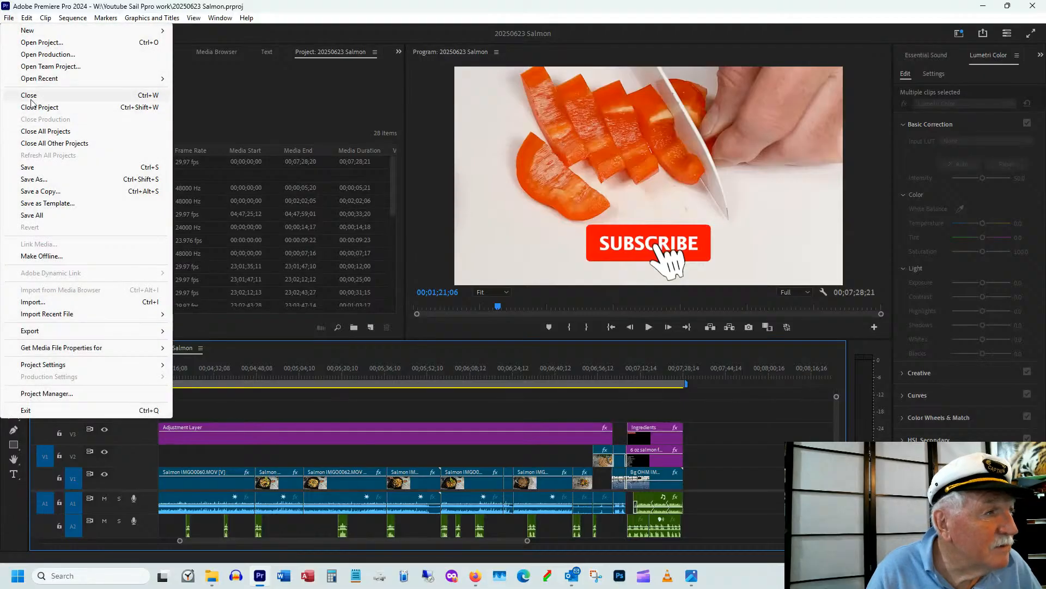
pyautogui.click(33, 106)
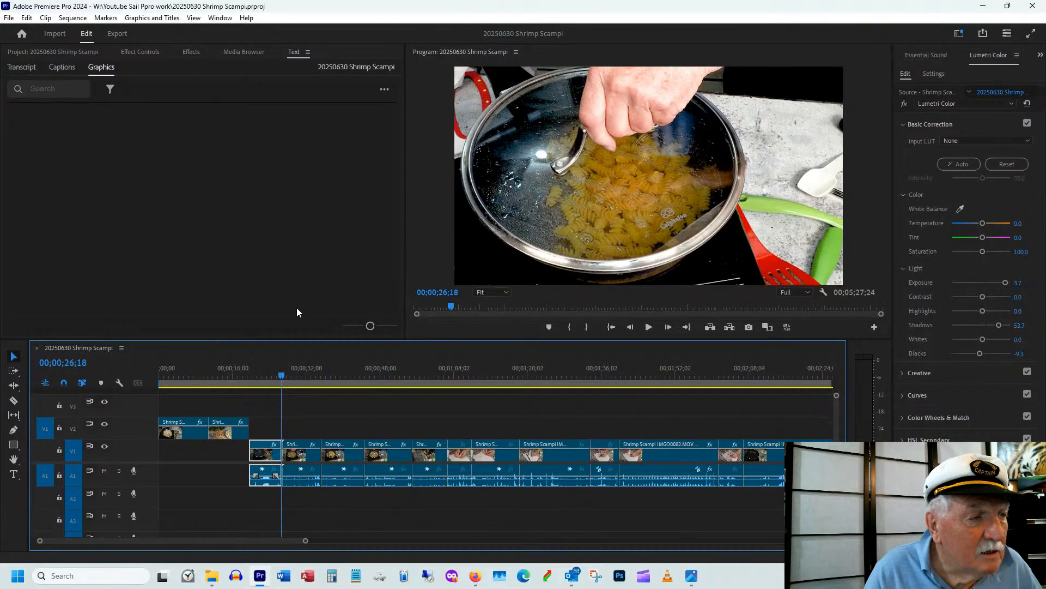
pyautogui.click(176, 369)
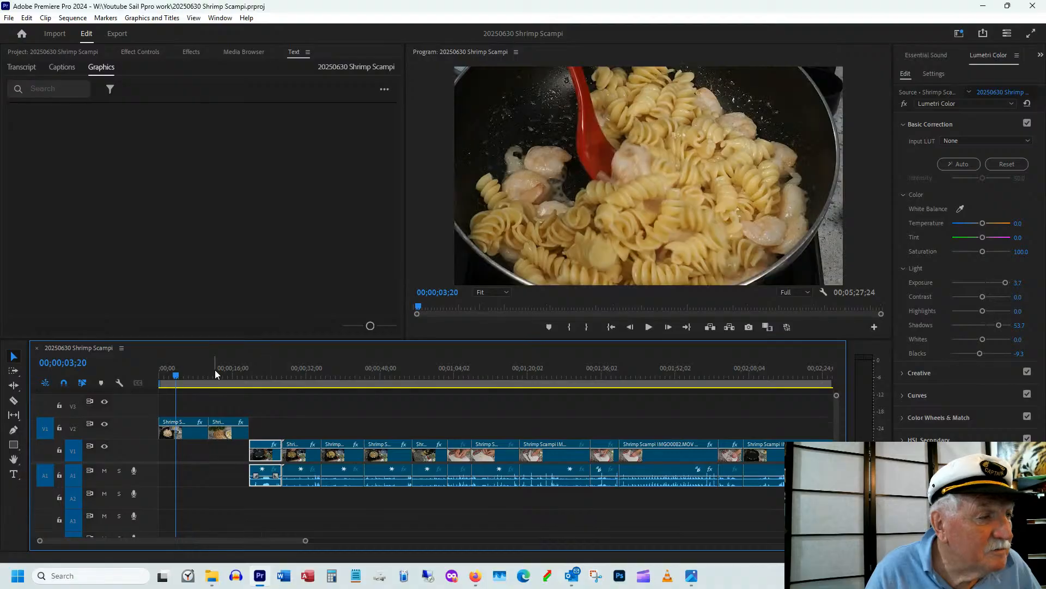
pyautogui.moveTo(185, 373); pyautogui.dragTo(158, 376)
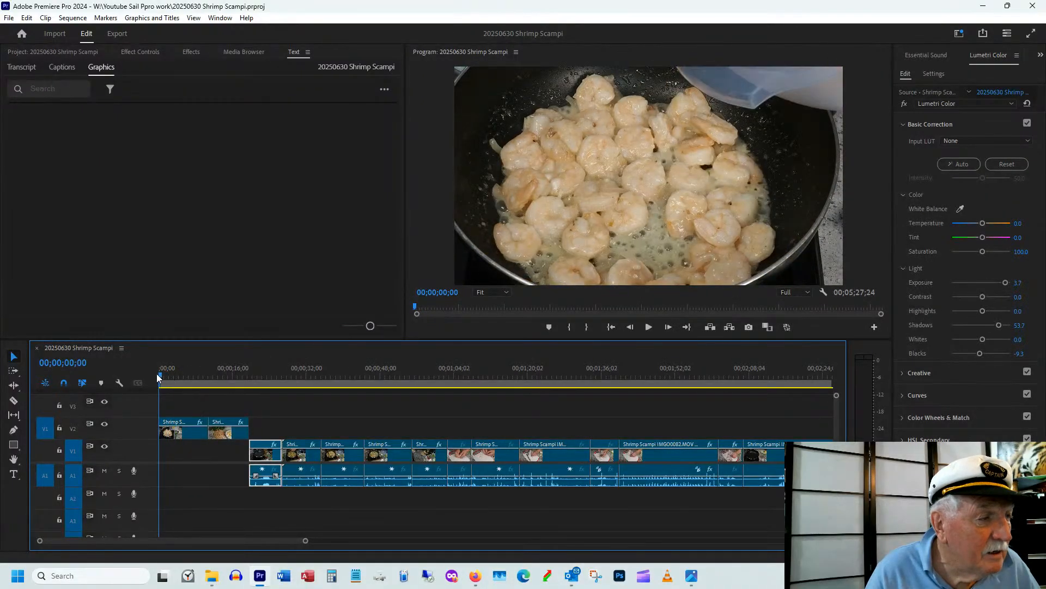
pyautogui.hotkey('ctrl', 'v')
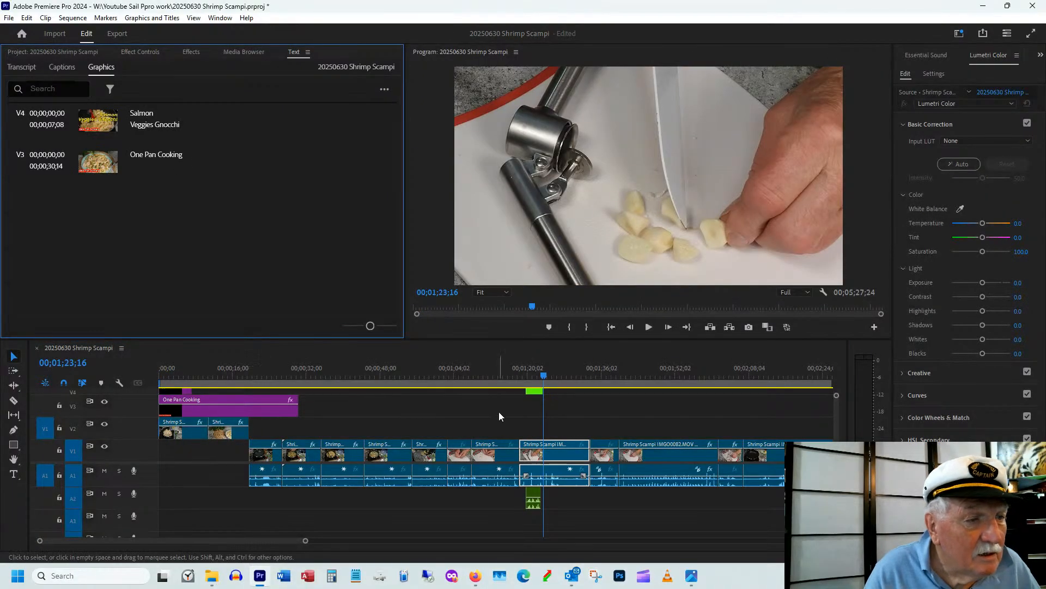
pyautogui.click(530, 371)
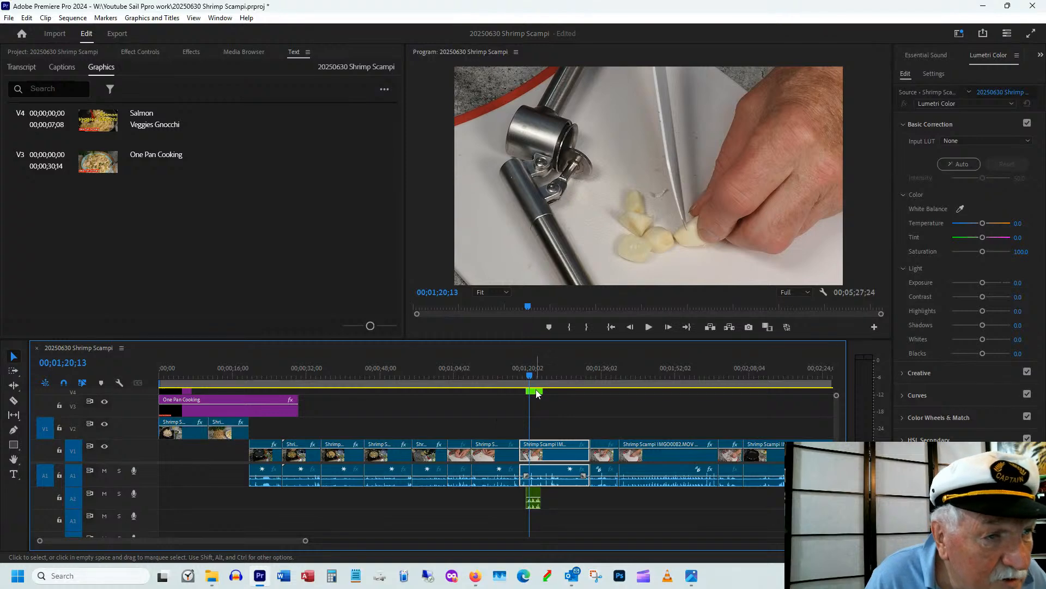
pyautogui.moveTo(515, 378); pyautogui.dragTo(532, 399)
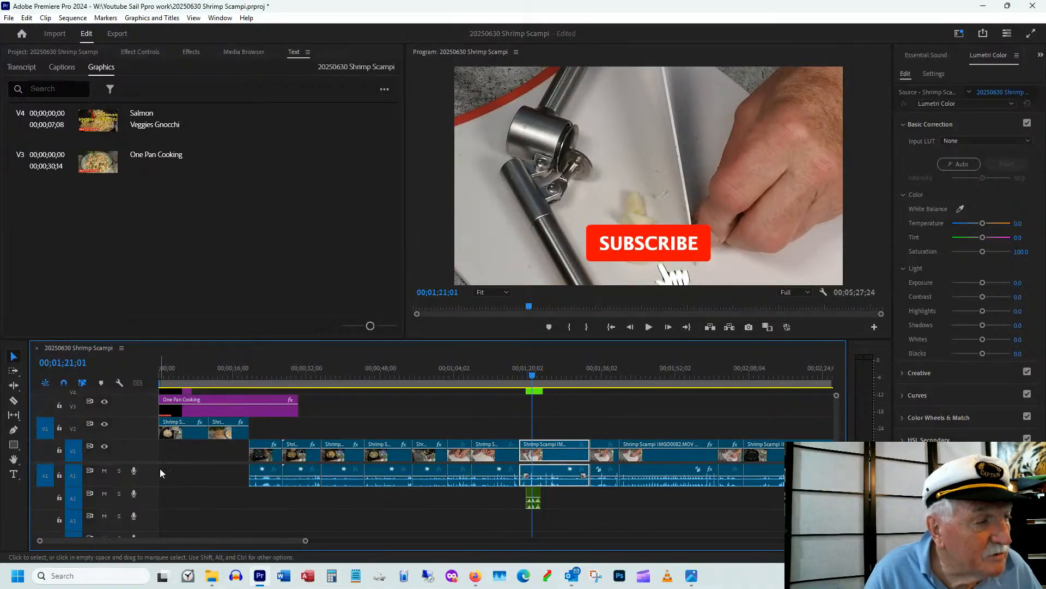
# - Trim the One Pan Cooking title to end at 00;00;19;22 and extend the Salmon Veggies Gnocchi title to 00;00;10;24
pyautogui.moveTo(143, 463); pyautogui.dragTo(143, 479)
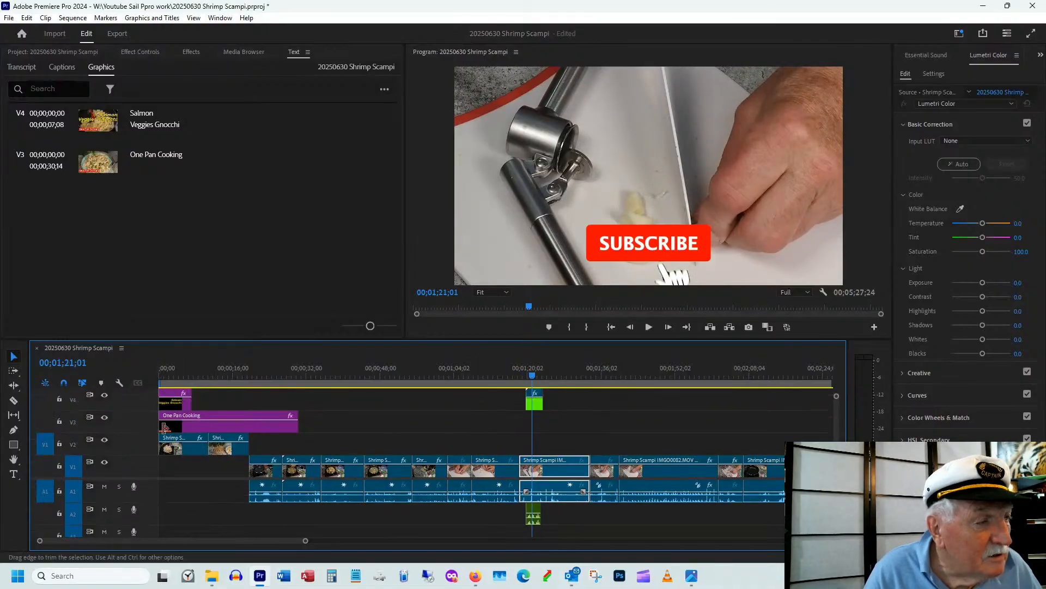
pyautogui.click(169, 372)
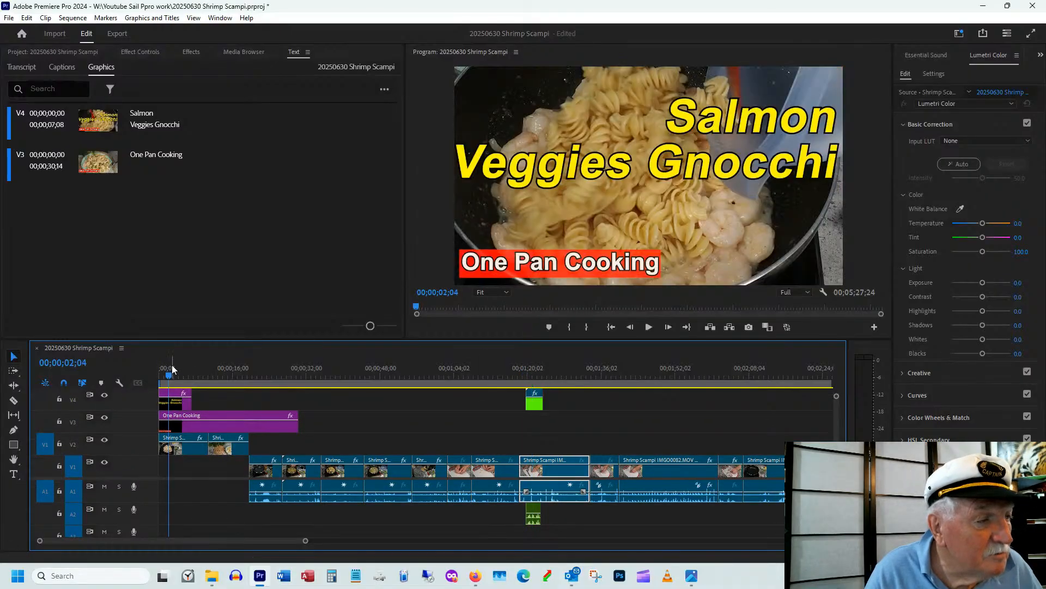
pyautogui.click(189, 427)
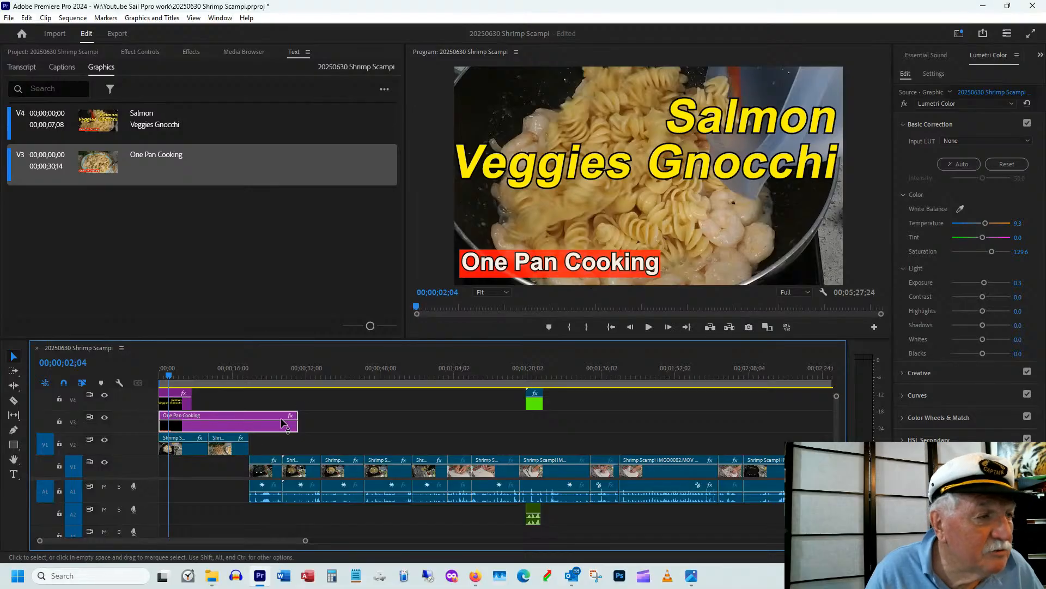
pyautogui.moveTo(294, 417); pyautogui.dragTo(248, 417)
pyautogui.moveTo(192, 399); pyautogui.dragTo(208, 400)
pyautogui.click(182, 366)
pyautogui.click(196, 401)
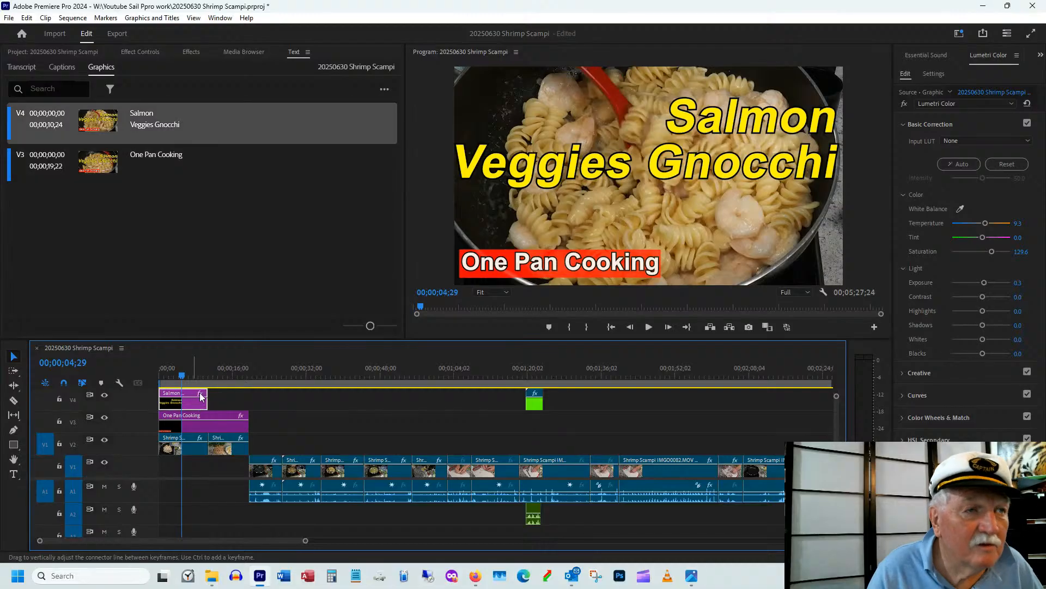
# - Replace the Salmon Veggies Gnocchi title text with "Shrimp Scampi" on the first line and "Pasta" on the second
pyautogui.click(738, 145)
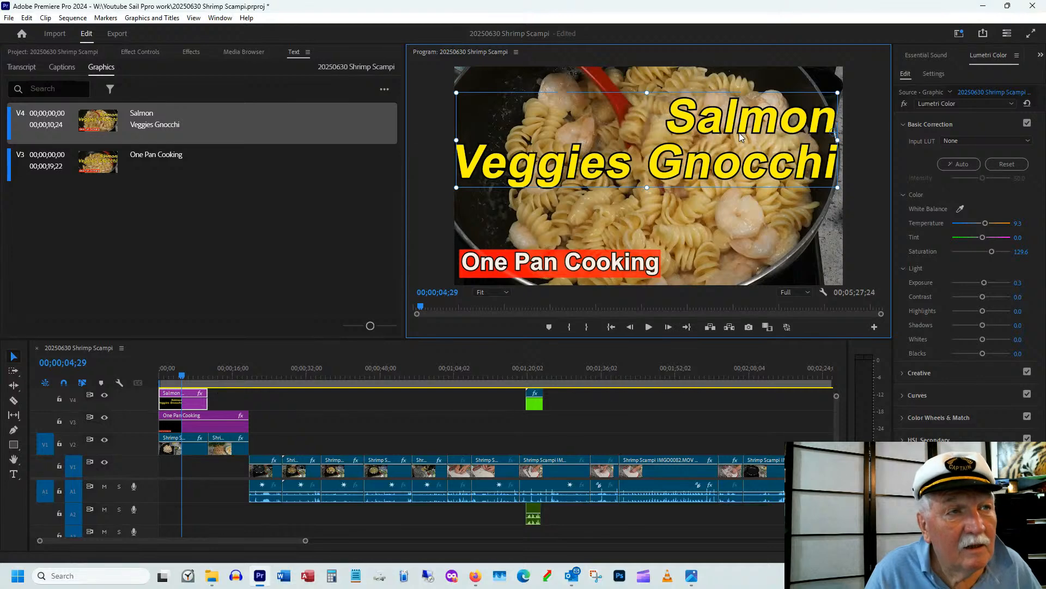
pyautogui.doubleClick(739, 133)
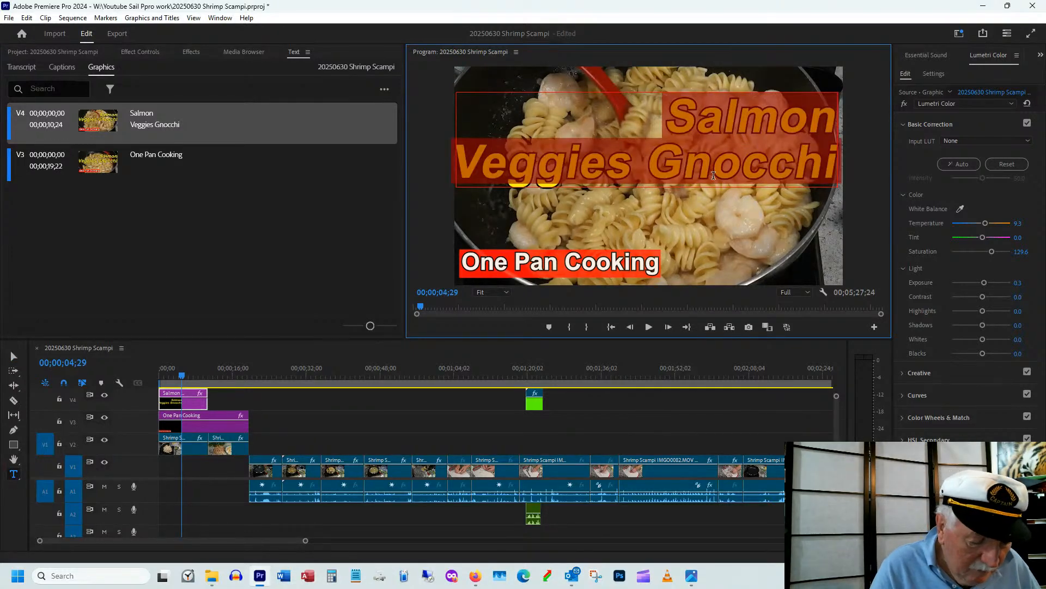
pyautogui.write('S')
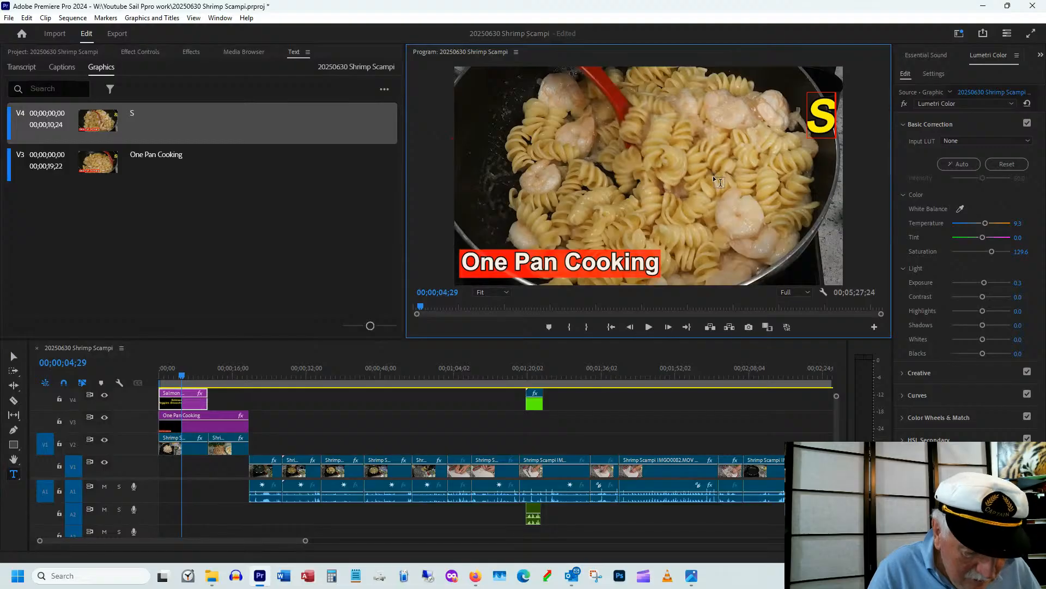
pyautogui.write('hrim')
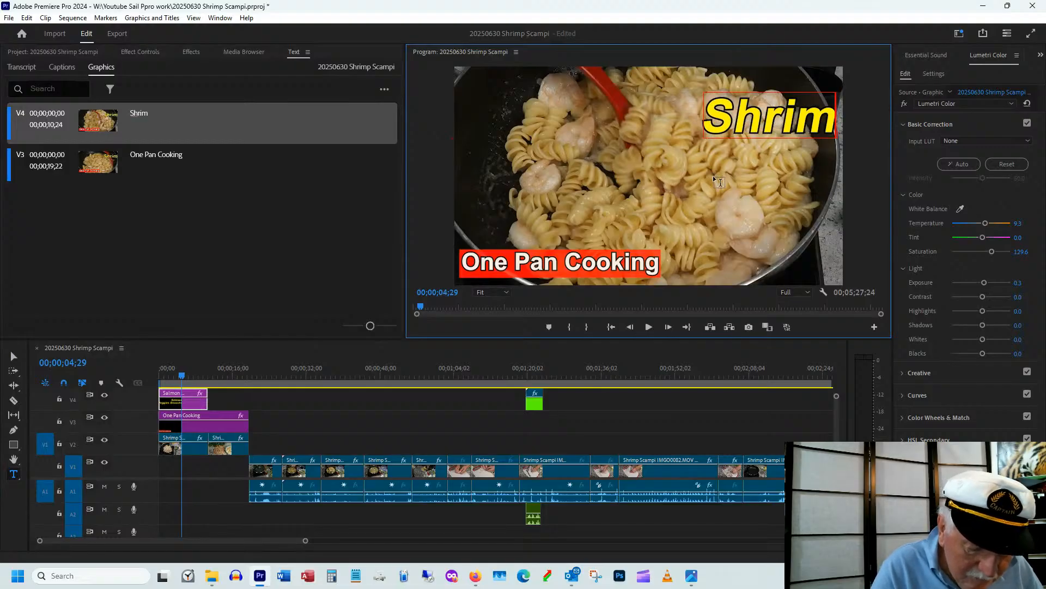
pyautogui.write('p')
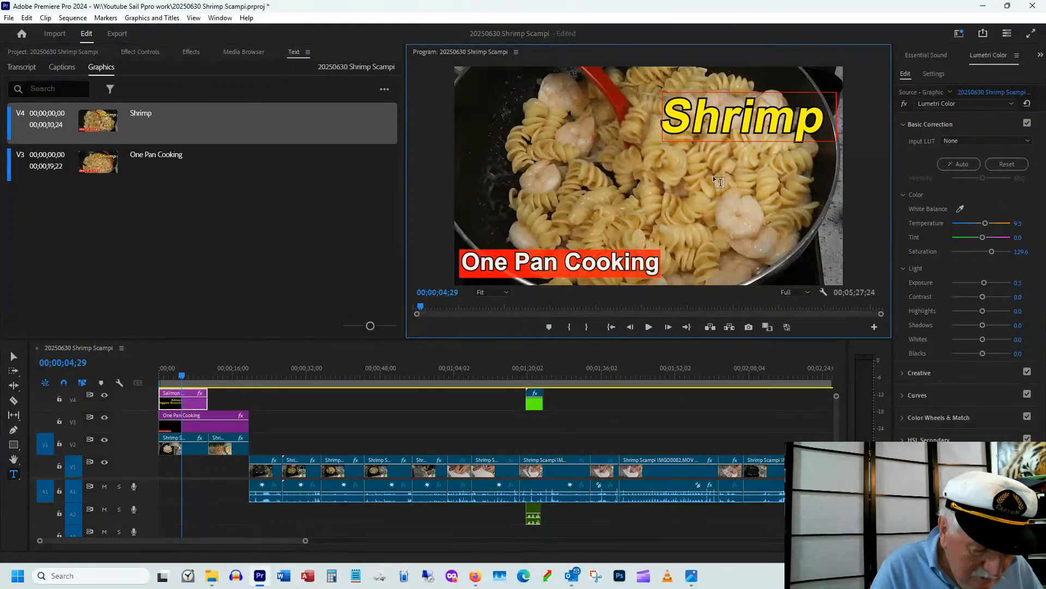
pyautogui.write(' Scampi')
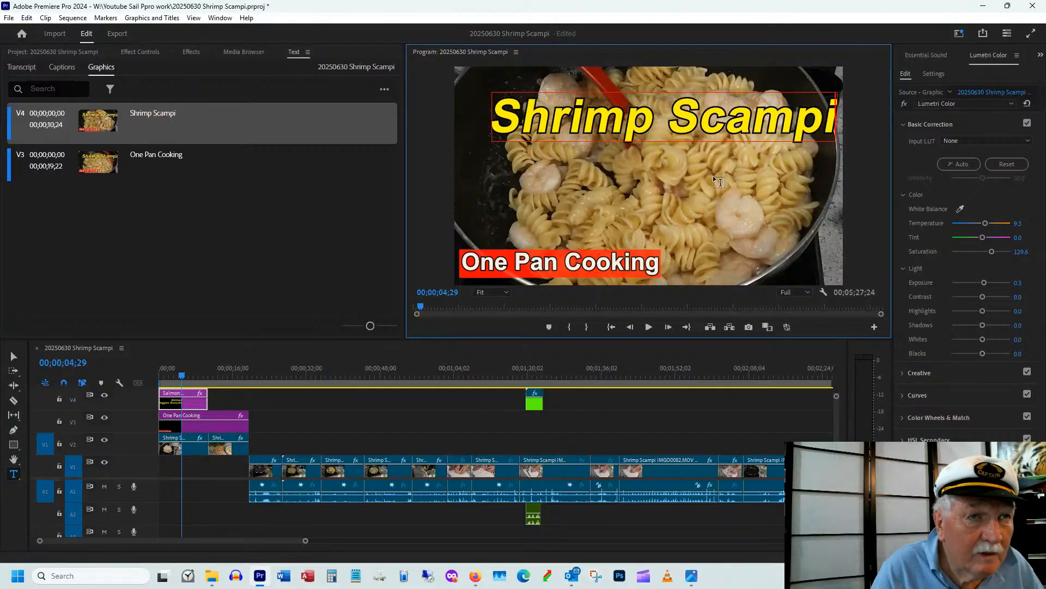
pyautogui.press('Return')
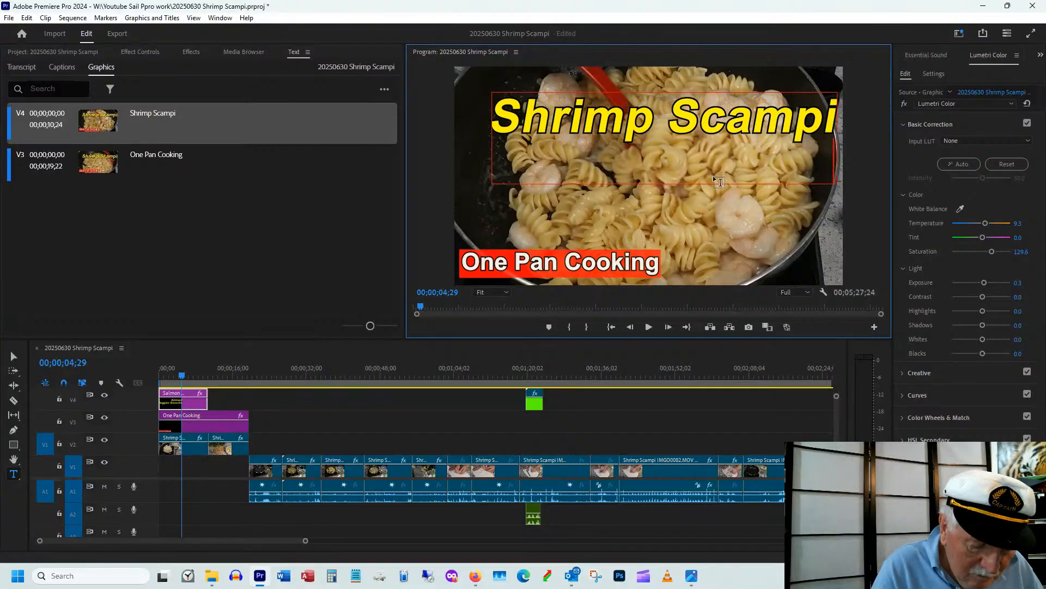
pyautogui.write('Pasta')
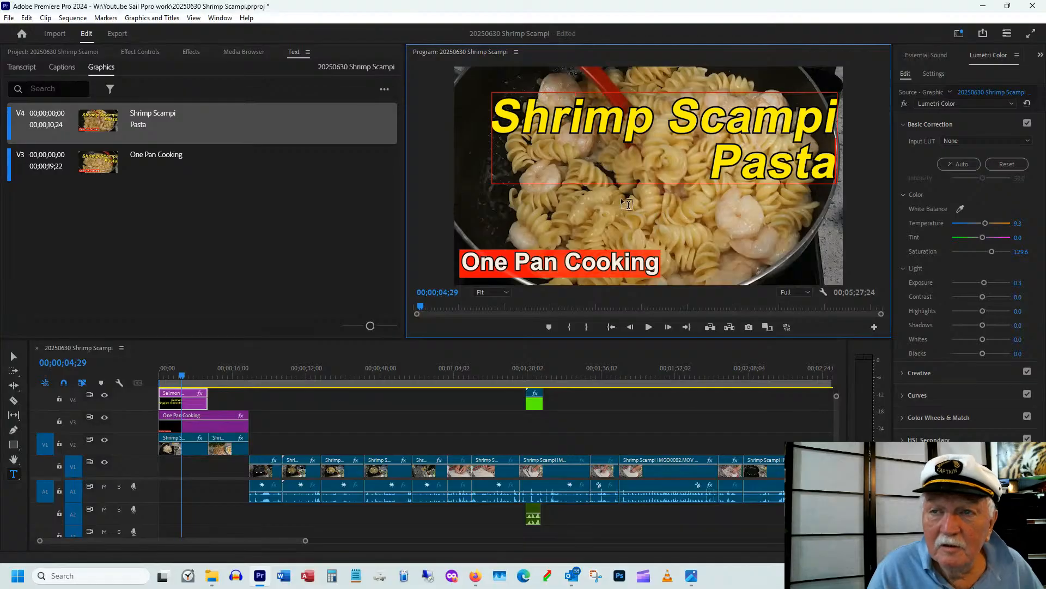
pyautogui.click(304, 404)
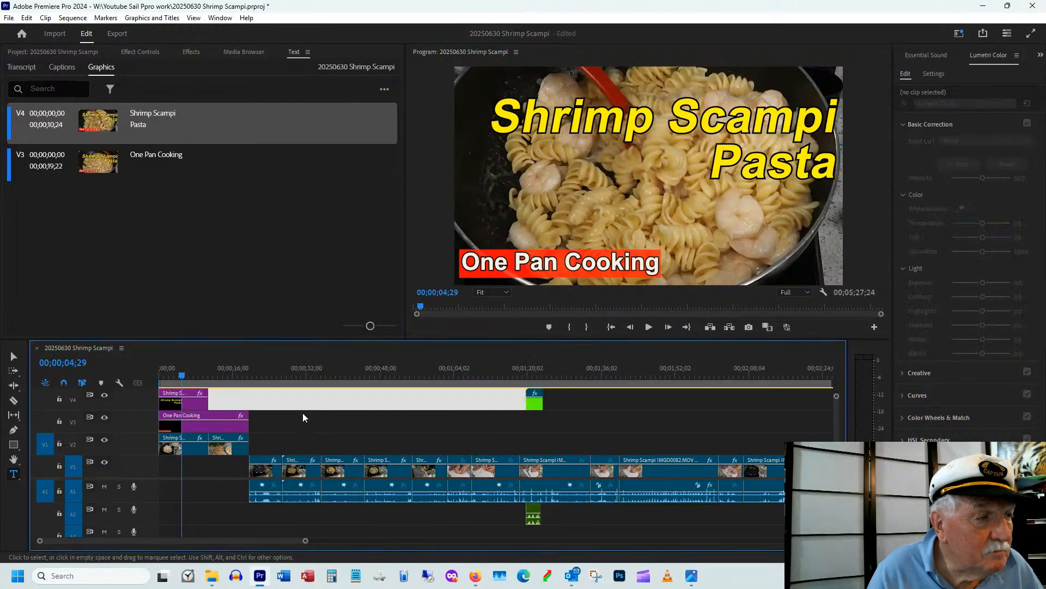
# - Set the Shrimp Scampi Pasta title's horizontal Vector Motion position to 1900, and move both title graphics up one track to free V3
pyautogui.click(140, 52)
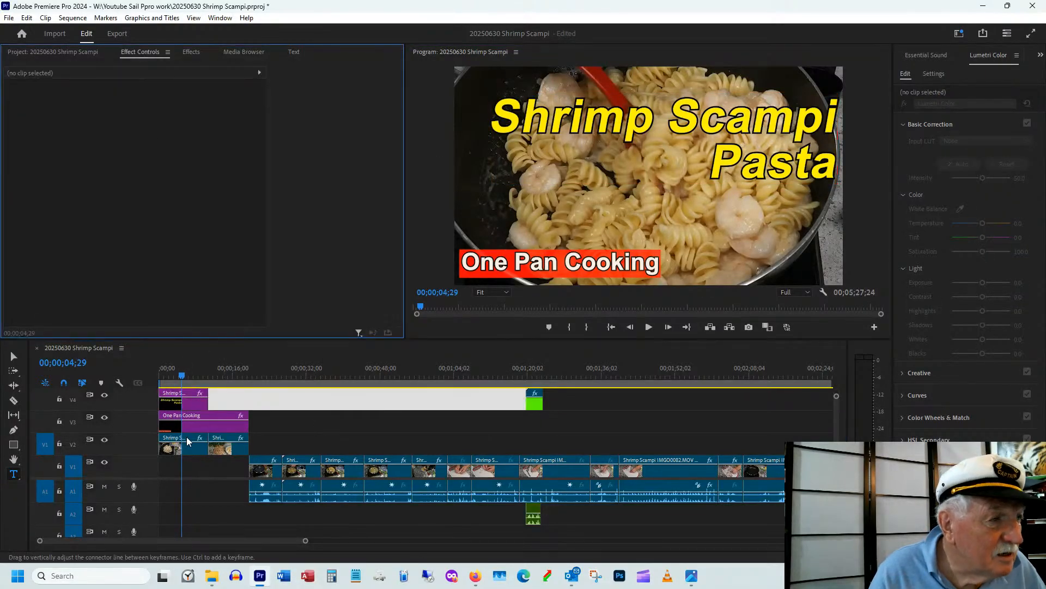
pyautogui.click(187, 404)
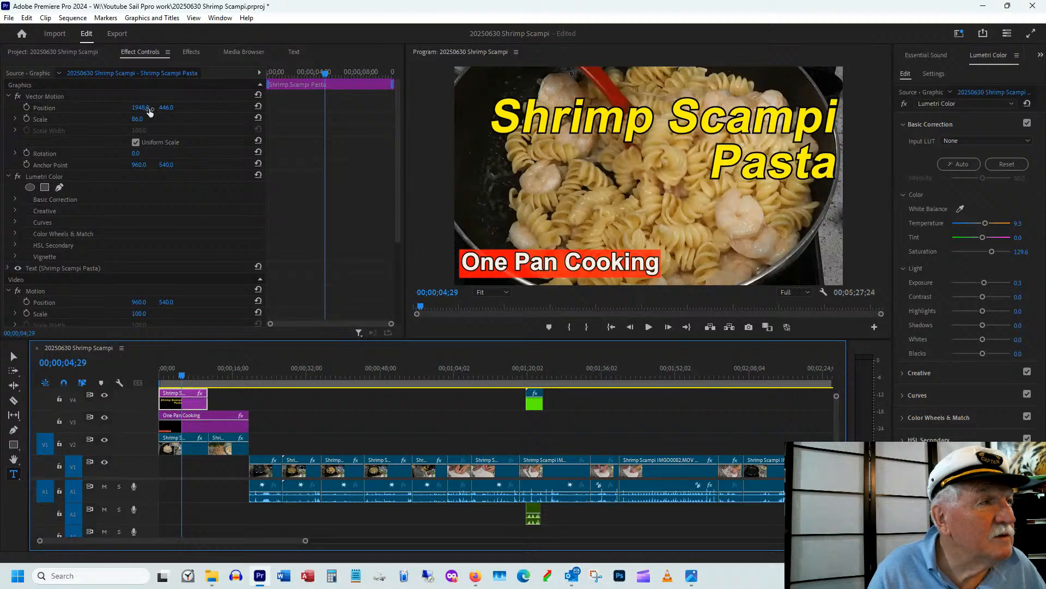
pyautogui.moveTo(142, 109); pyautogui.dragTo(114, 109)
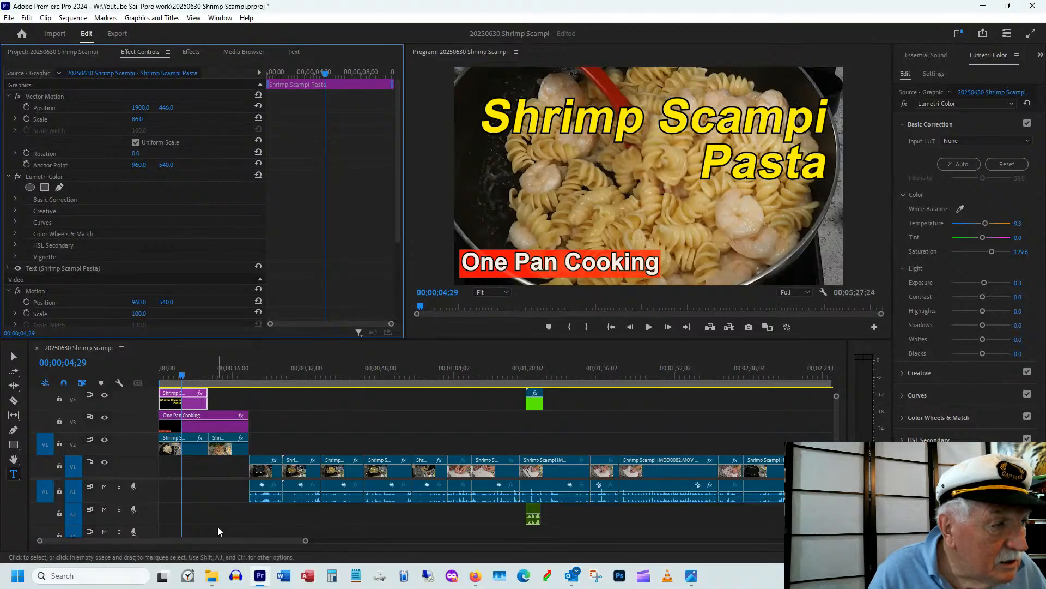
pyautogui.moveTo(144, 480); pyautogui.dragTo(144, 494)
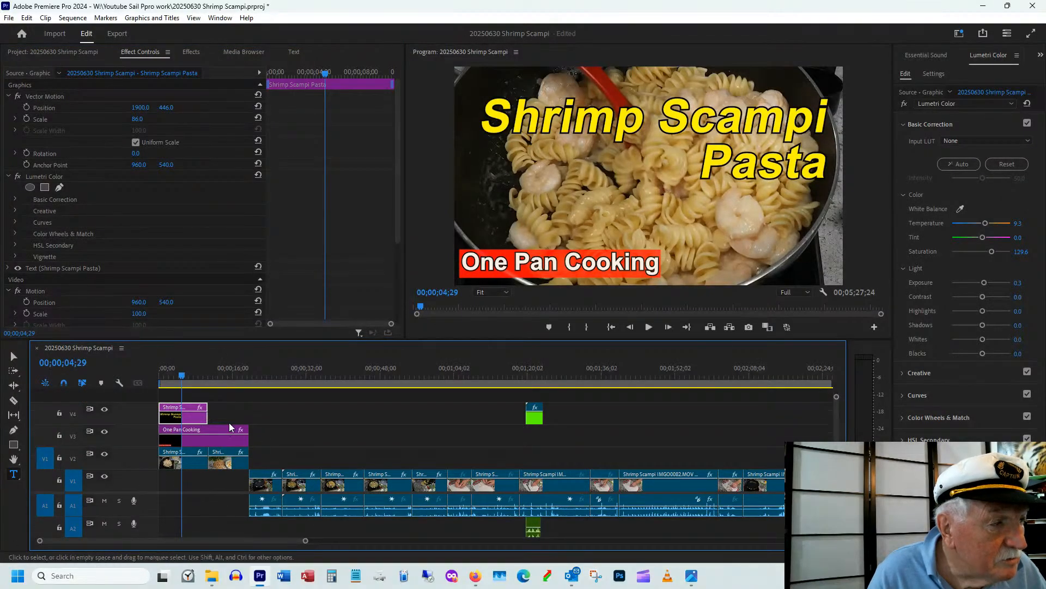
pyautogui.moveTo(279, 438); pyautogui.dragTo(191, 399)
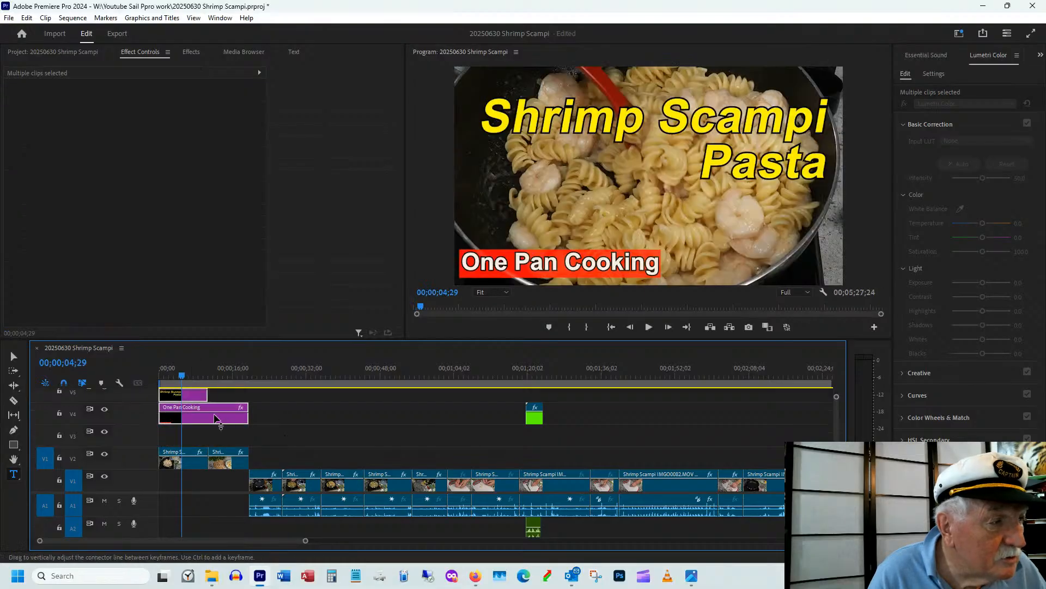
# - Create an adjustment layer with the default settings and place it on V3 right after the One Pan Cooking title
pyautogui.click(286, 374)
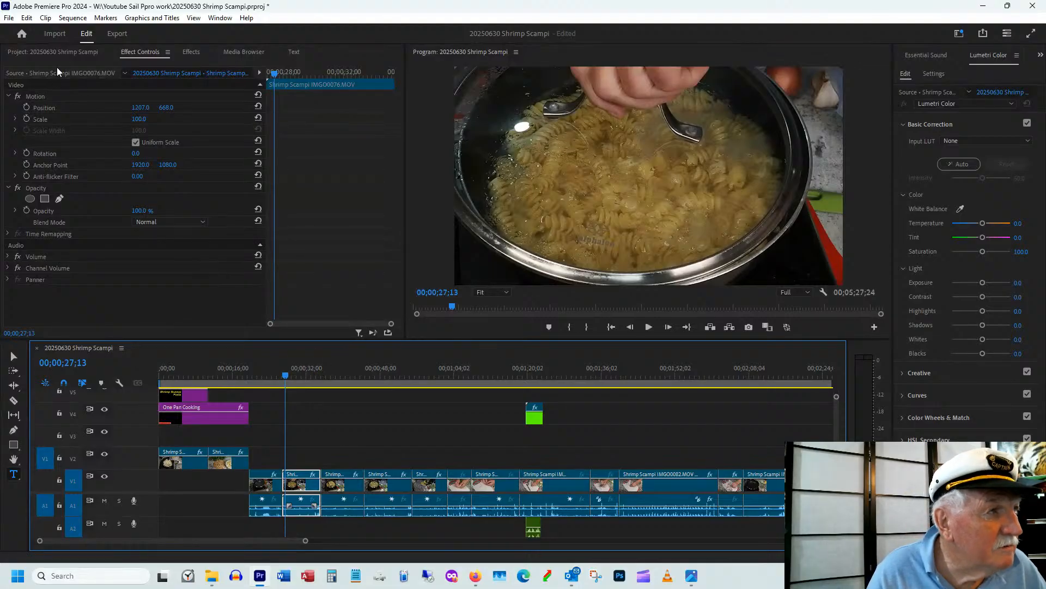
pyautogui.click(57, 51)
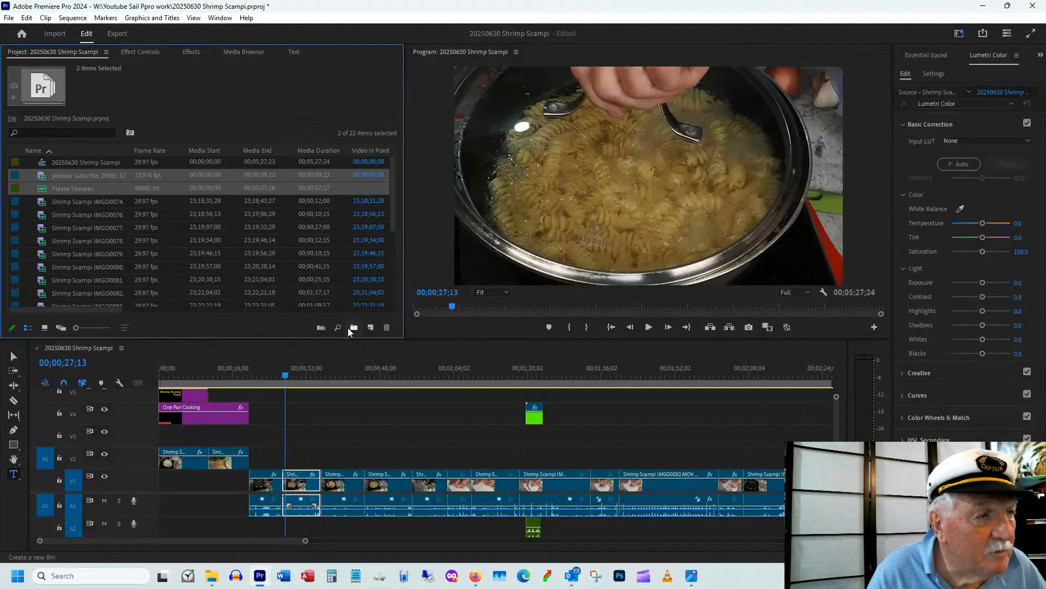
pyautogui.click(371, 327)
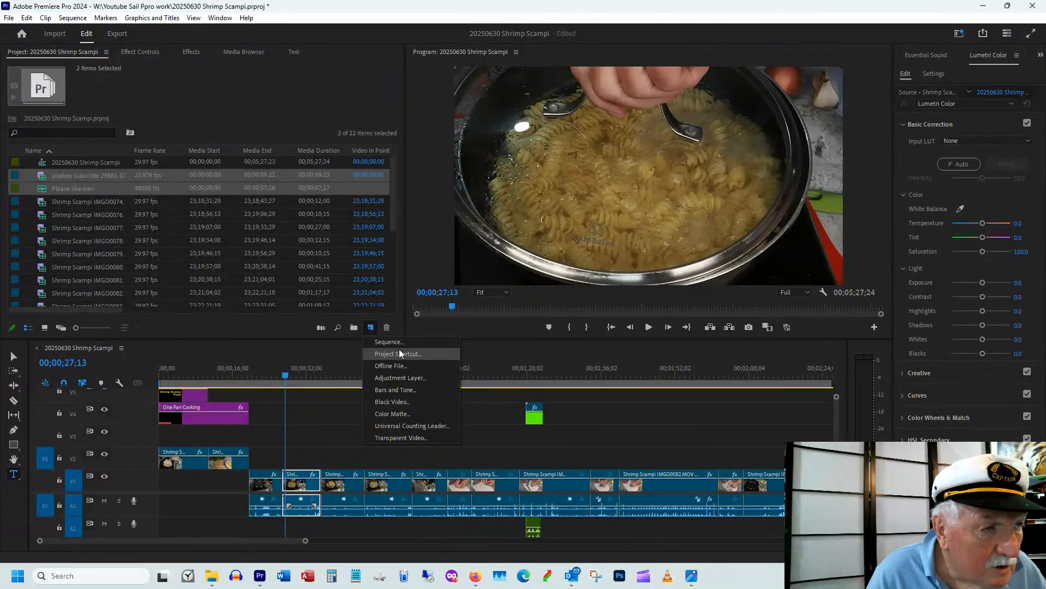
pyautogui.click(391, 378)
pyautogui.click(537, 332)
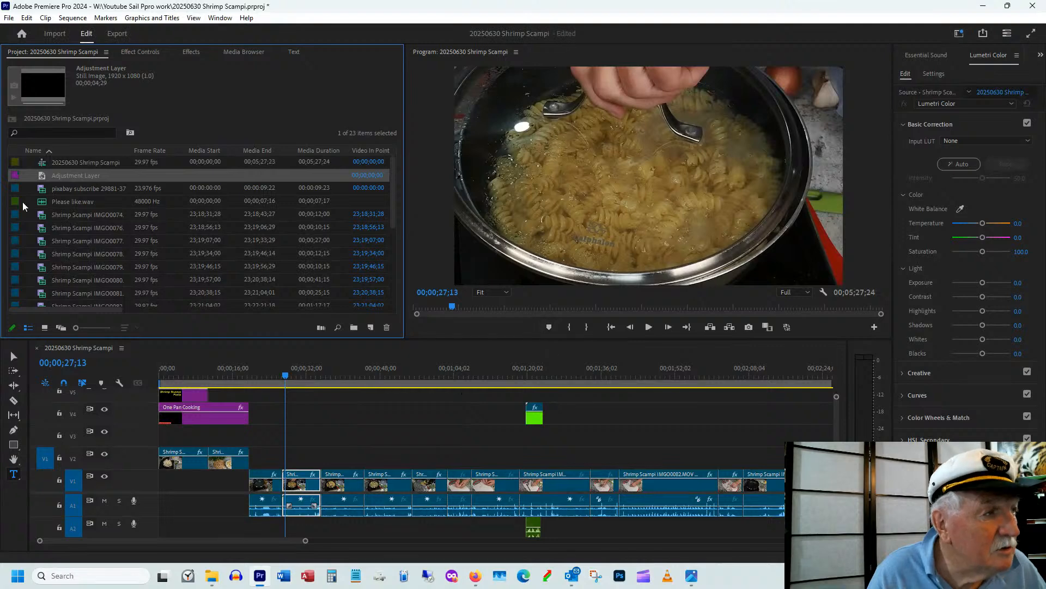
pyautogui.moveTo(12, 175); pyautogui.dragTo(252, 435)
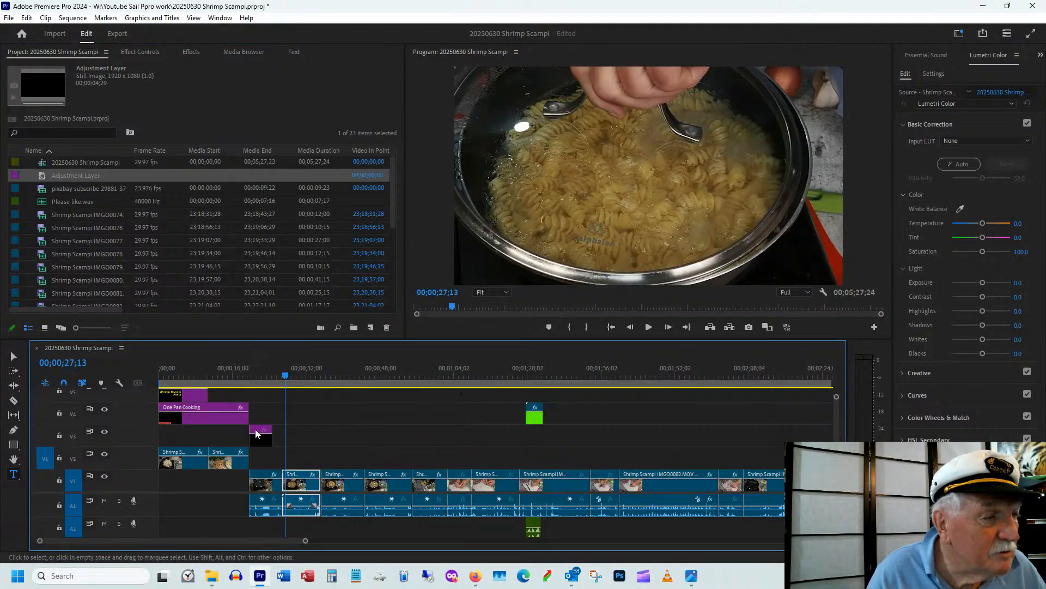
# - Extend the adjustment layer on V3 to span from the start of the sequence to the end of the last clip
pyautogui.click(260, 371)
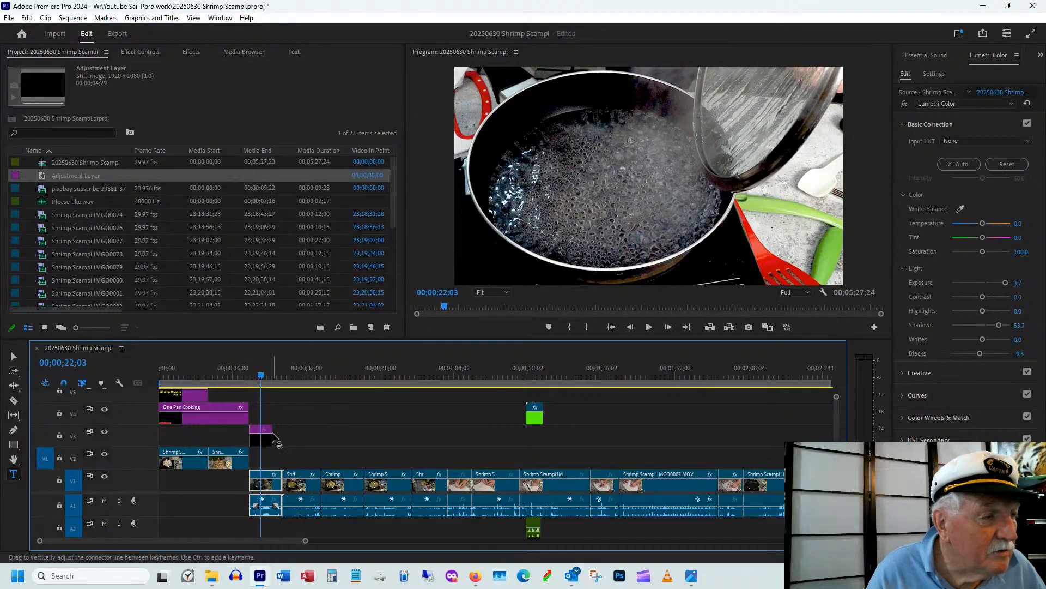
pyautogui.moveTo(274, 428); pyautogui.dragTo(363, 427)
pyautogui.click(301, 370)
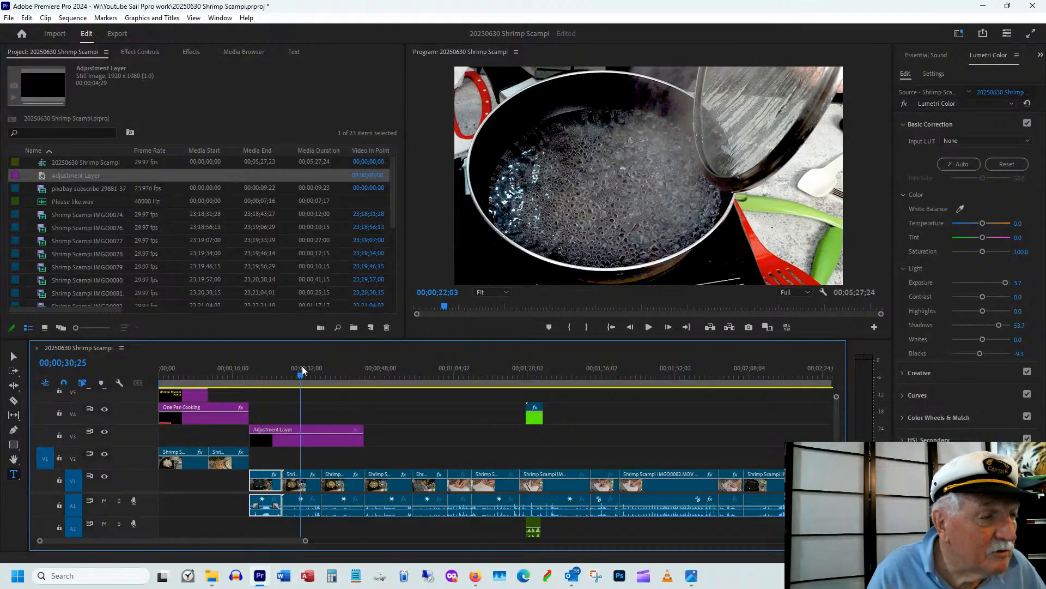
pyautogui.moveTo(236, 431); pyautogui.dragTo(160, 432)
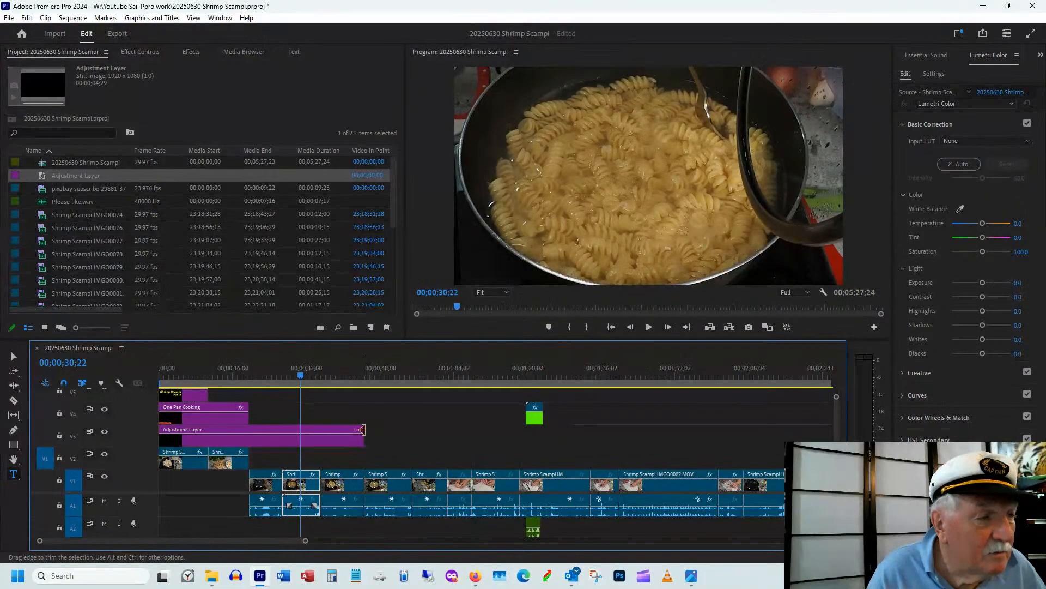
pyautogui.moveTo(364, 436); pyautogui.dragTo(658, 451)
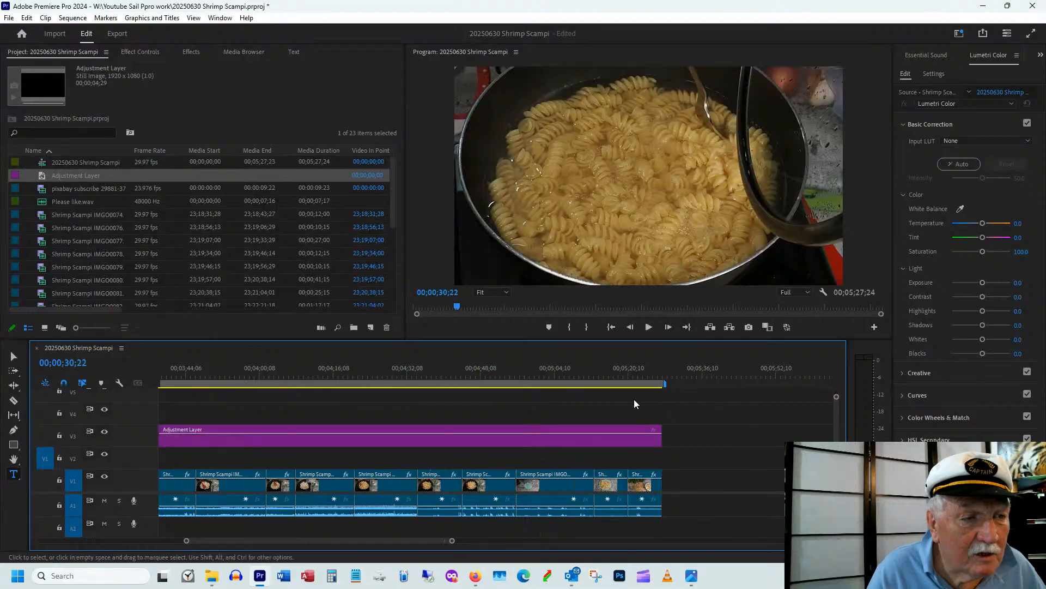
# - Grade the adjustment layer with exposure 1.0, highlights -16.7, blacks -11.1 and saturation 114.8, and check it on the plated pasta
pyautogui.moveTo(636, 375); pyautogui.dragTo(557, 423)
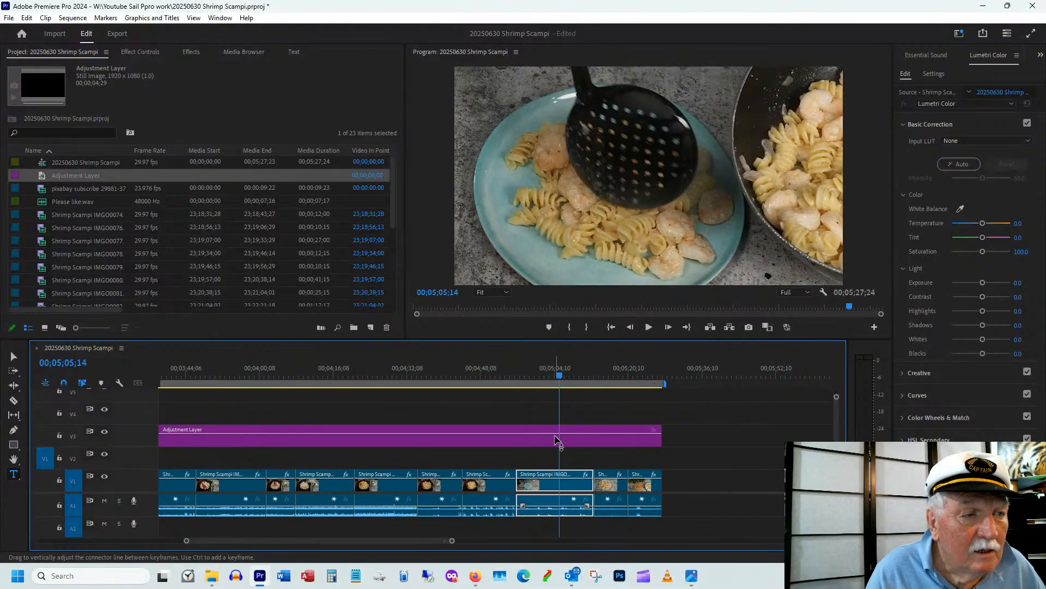
pyautogui.click(557, 429)
pyautogui.click(483, 378)
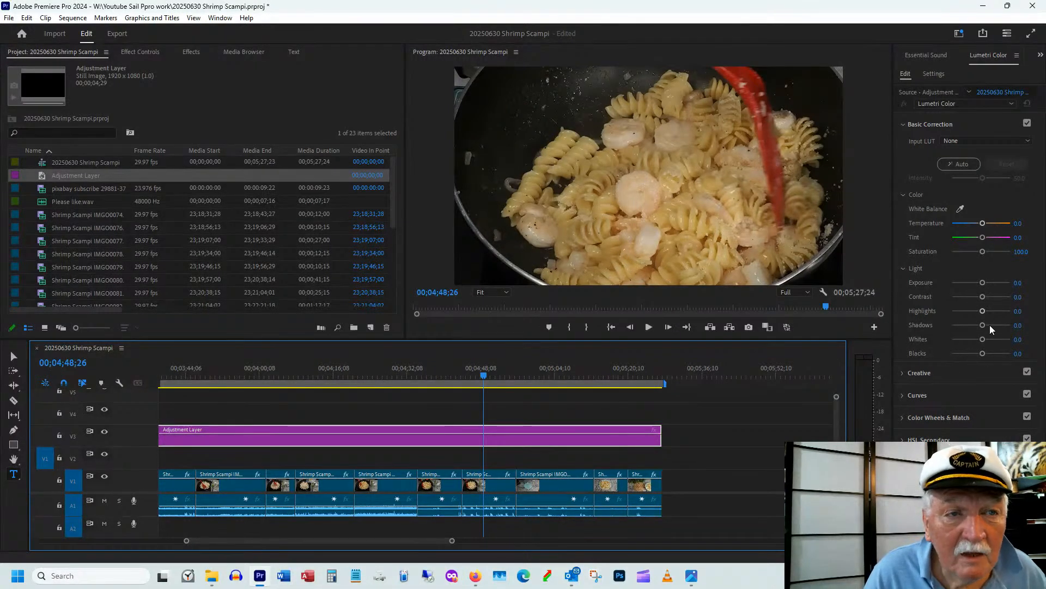
pyautogui.moveTo(982, 282); pyautogui.dragTo(987, 280)
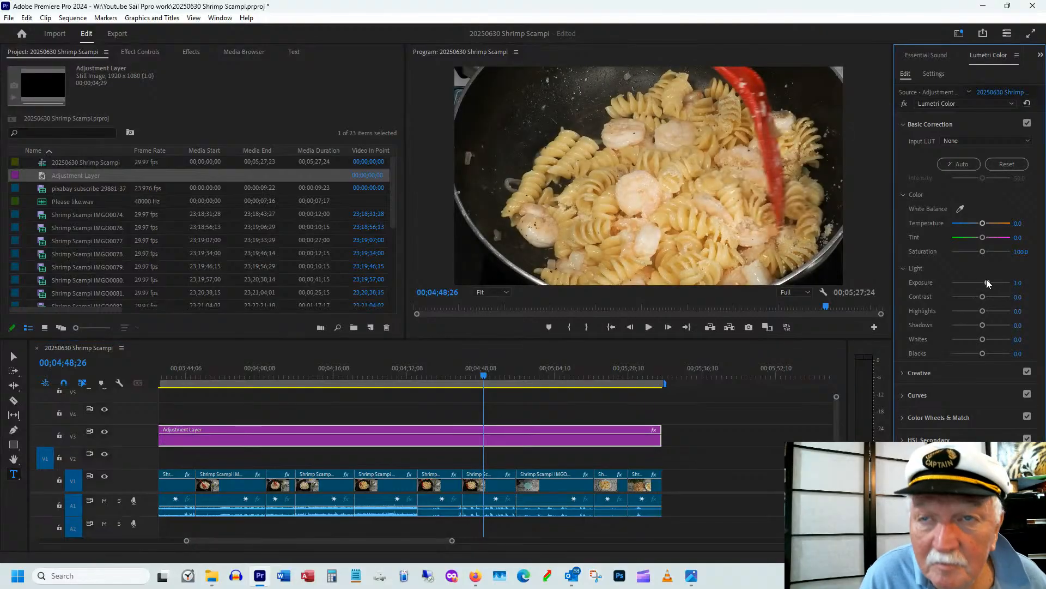
pyautogui.moveTo(479, 375)
pyautogui.mouseDown()
pyautogui.moveTo(458, 380)
pyautogui.moveTo(472, 379)
pyautogui.mouseUp()
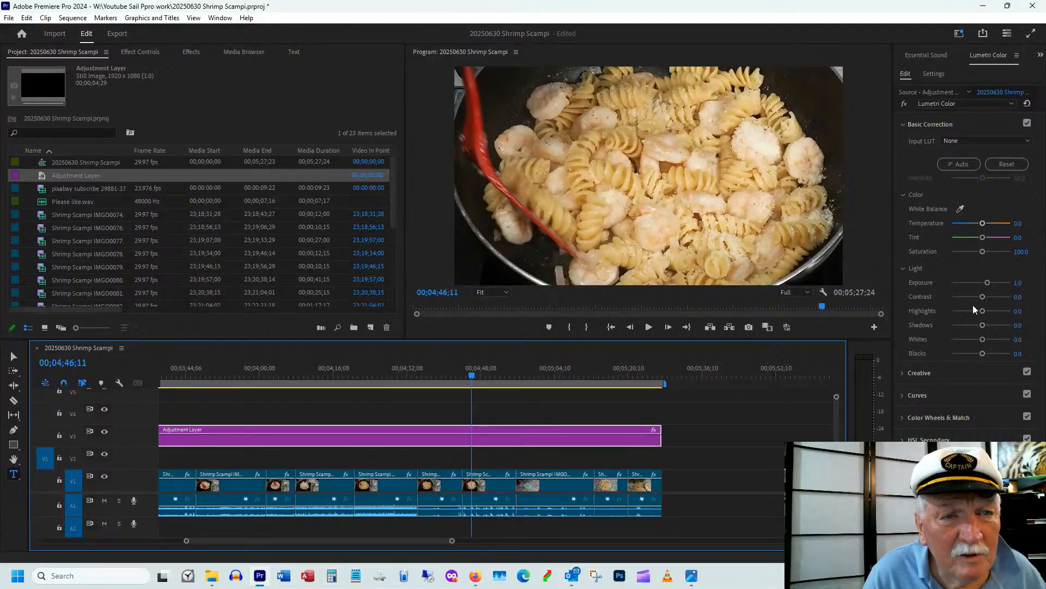
pyautogui.moveTo(980, 311); pyautogui.dragTo(976, 310)
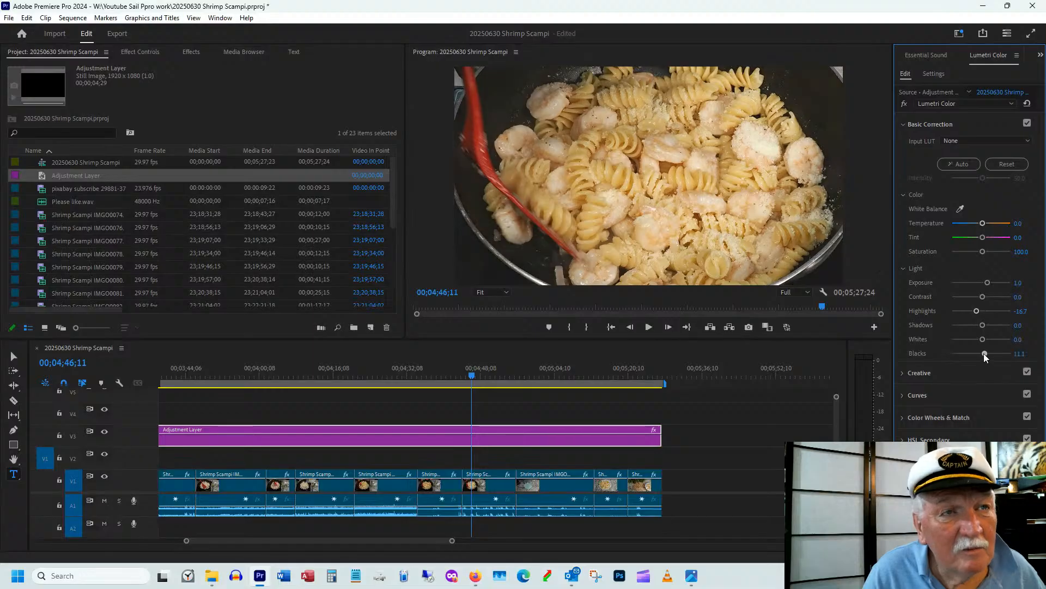
pyautogui.moveTo(983, 353); pyautogui.dragTo(977, 355)
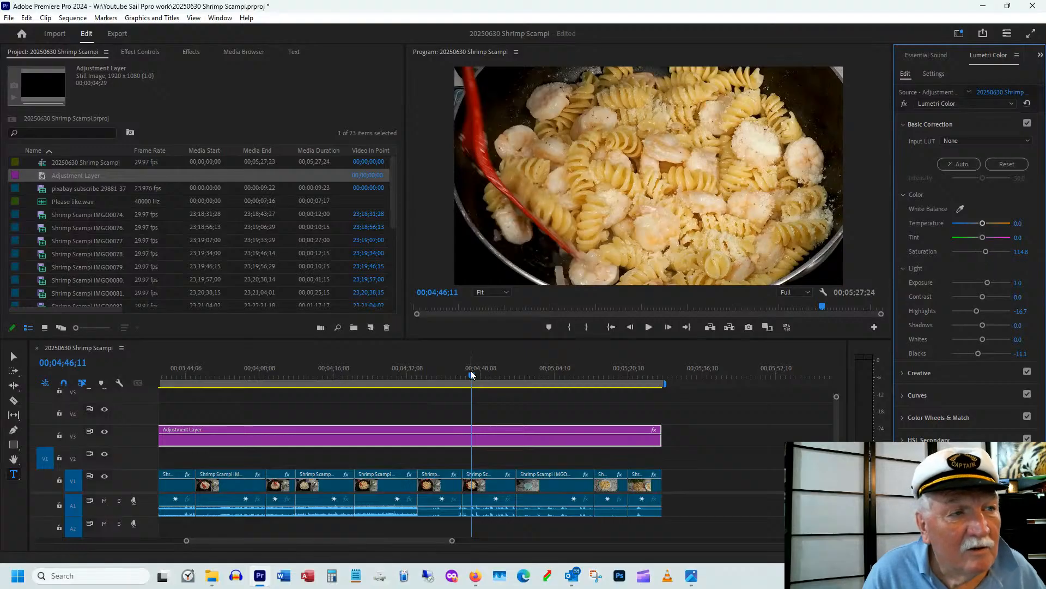
pyautogui.moveTo(471, 374); pyautogui.dragTo(598, 367)
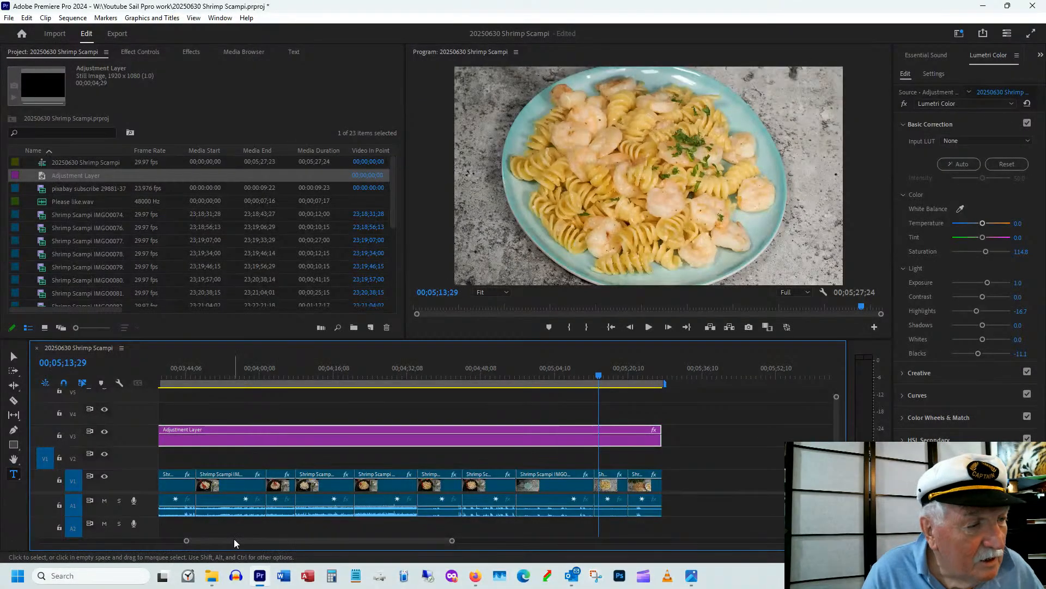
# - Key the orange pasta in the pasta-pouring clip at 00;00;23;19 with HSL Secondary, refining the hue range using the Color/Gray preview
pyautogui.moveTo(240, 541); pyautogui.dragTo(86, 545)
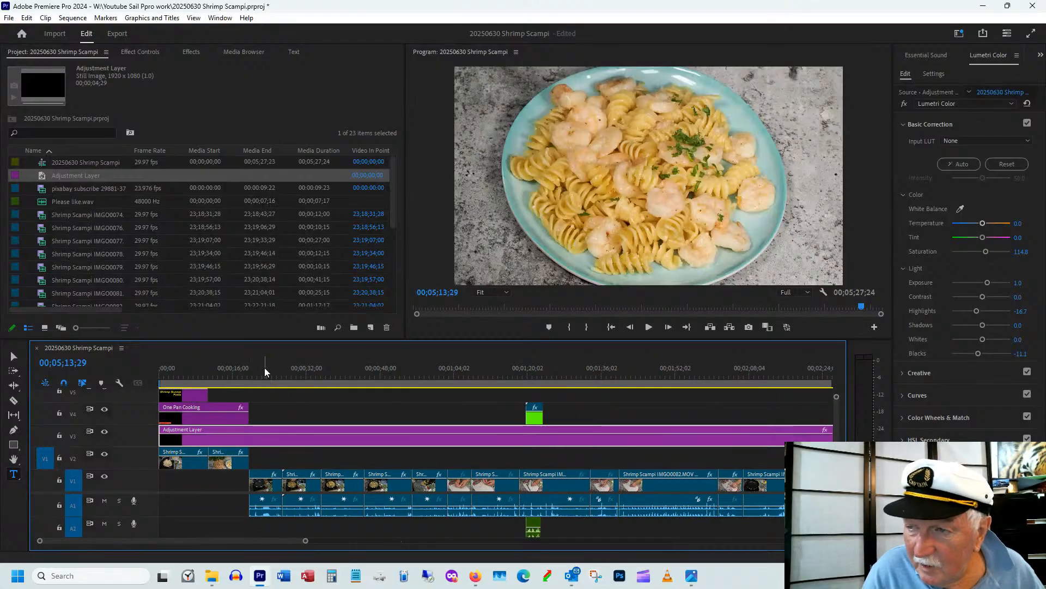
pyautogui.click(182, 367)
pyautogui.click(175, 372)
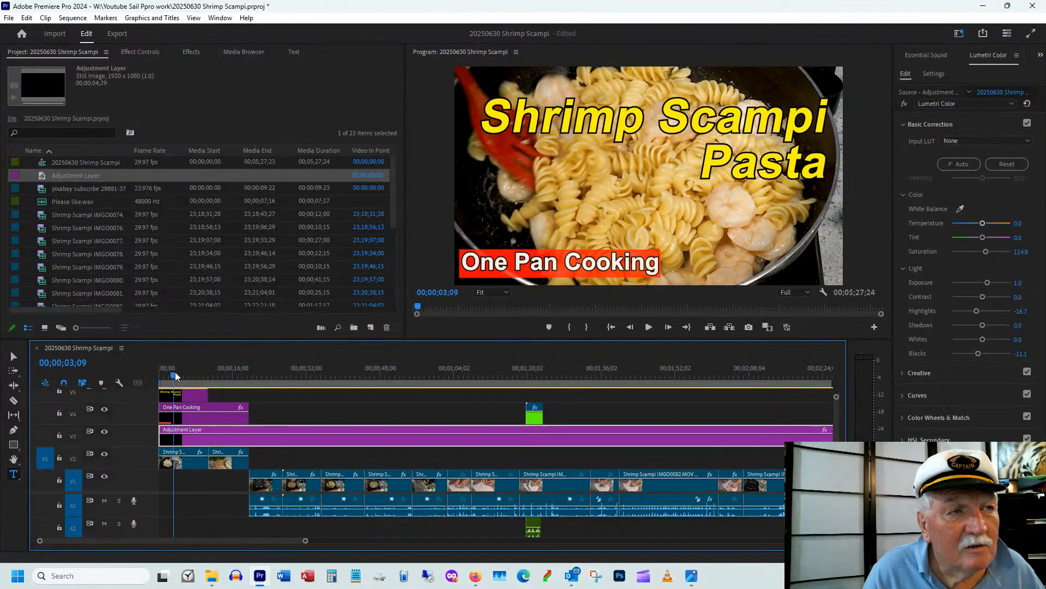
pyautogui.moveTo(175, 371); pyautogui.dragTo(269, 374)
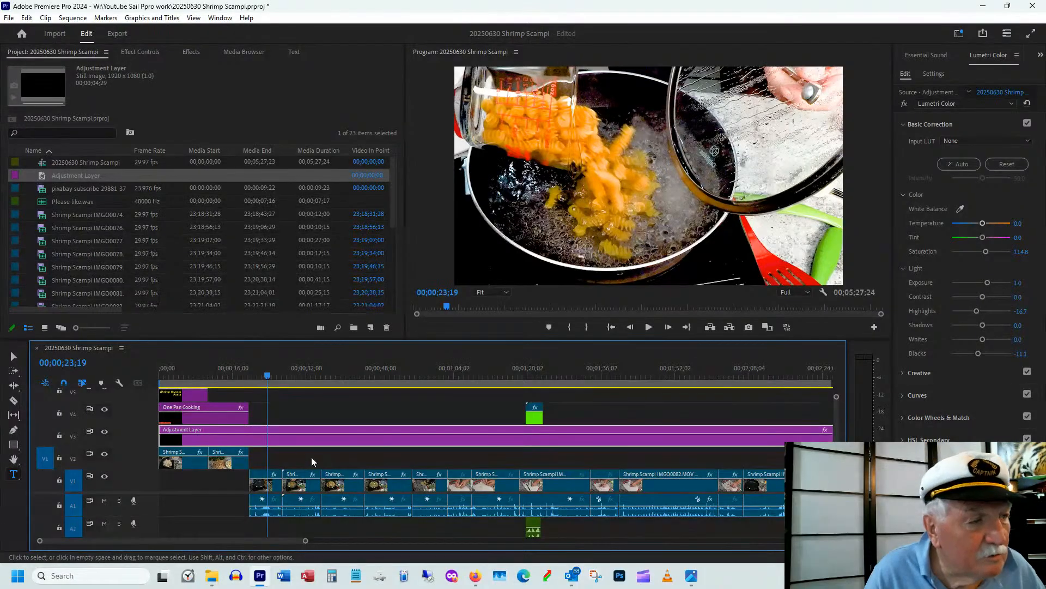
pyautogui.click(256, 484)
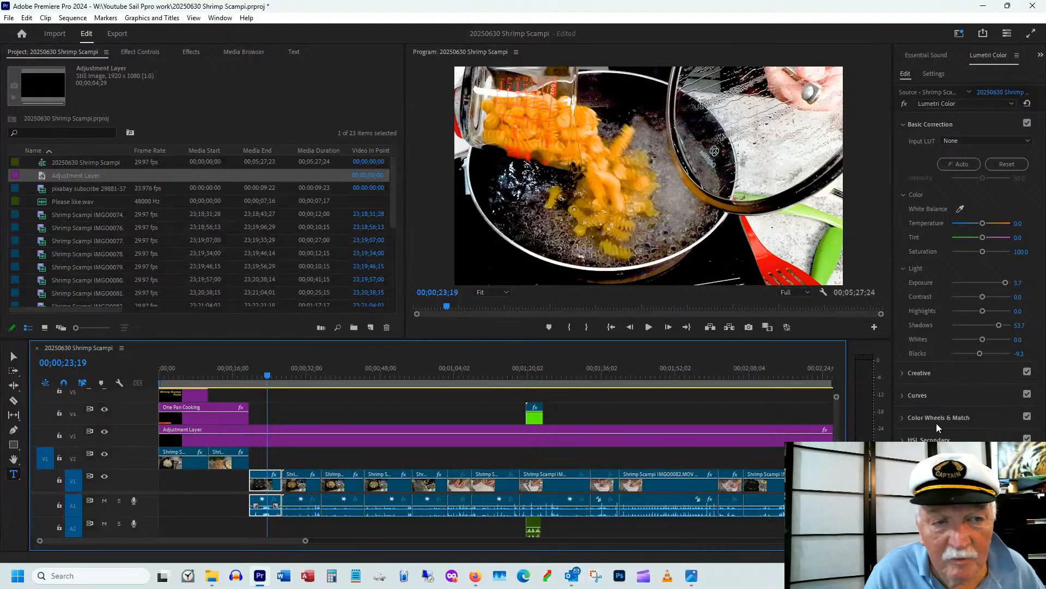
pyautogui.click(928, 440)
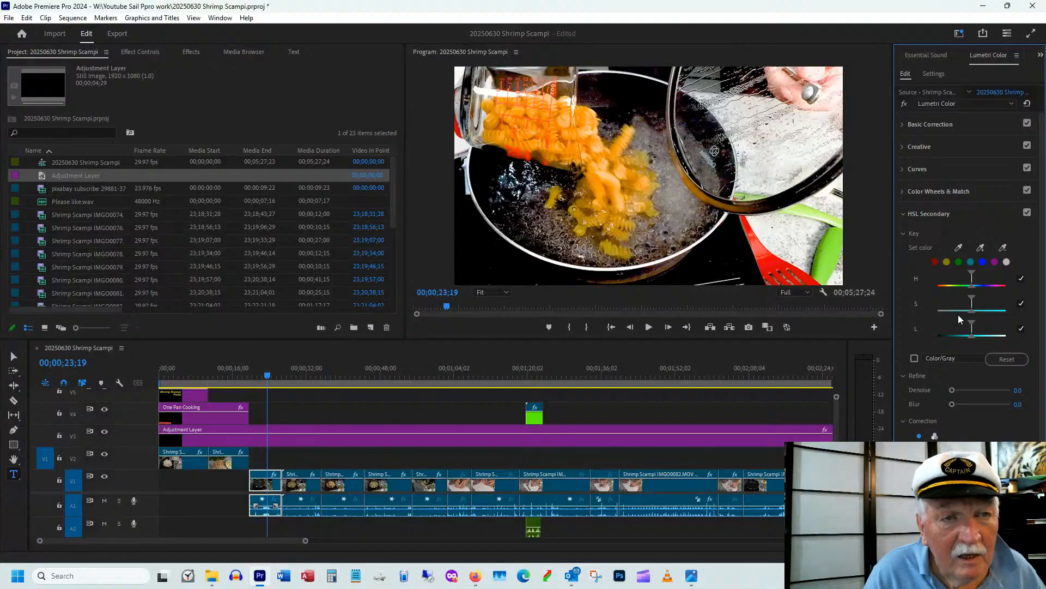
pyautogui.click(980, 248)
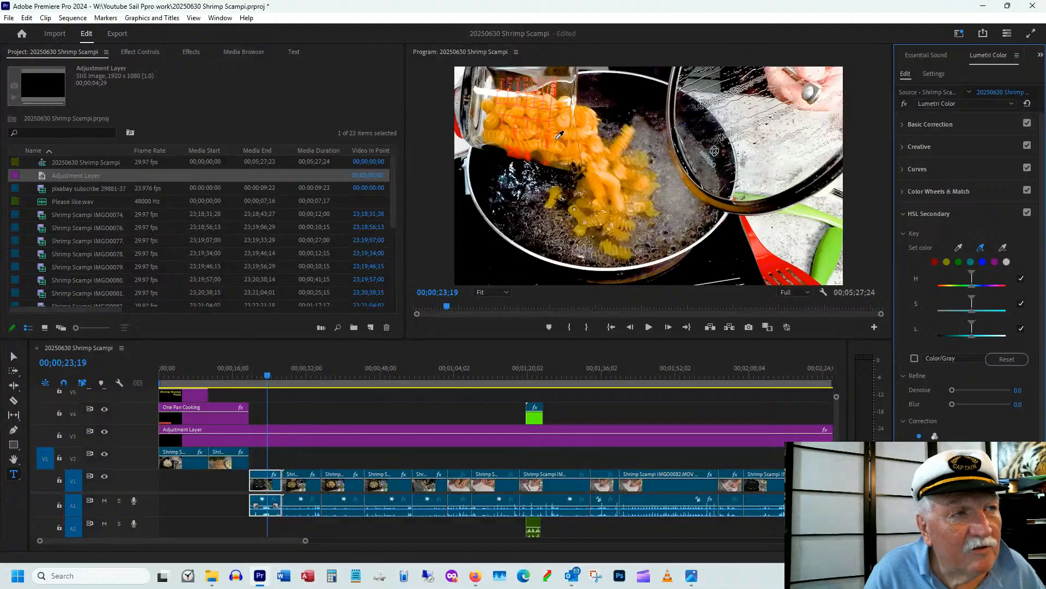
pyautogui.click(526, 131)
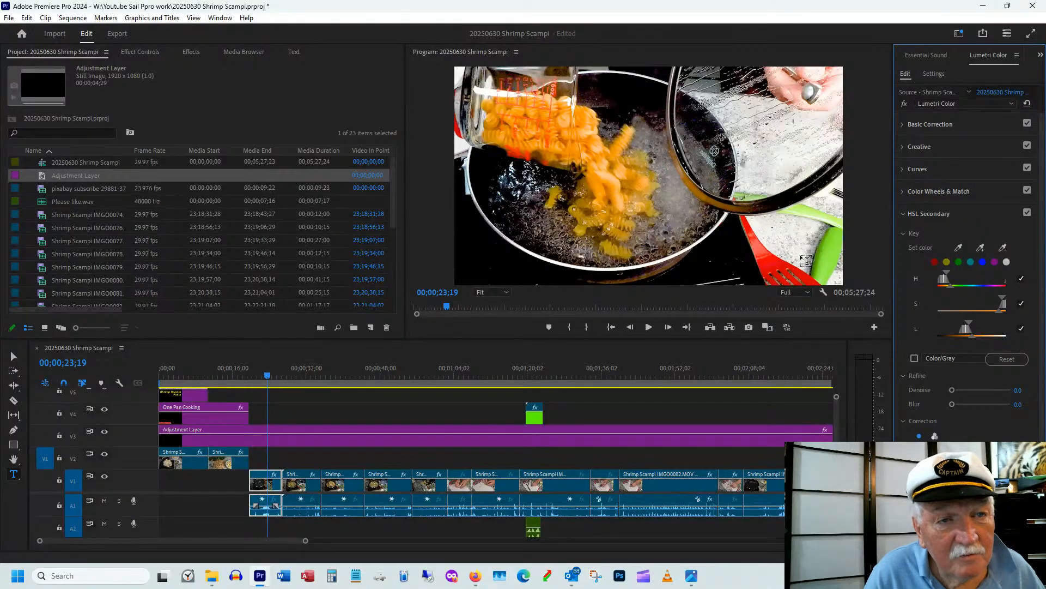
pyautogui.click(915, 359)
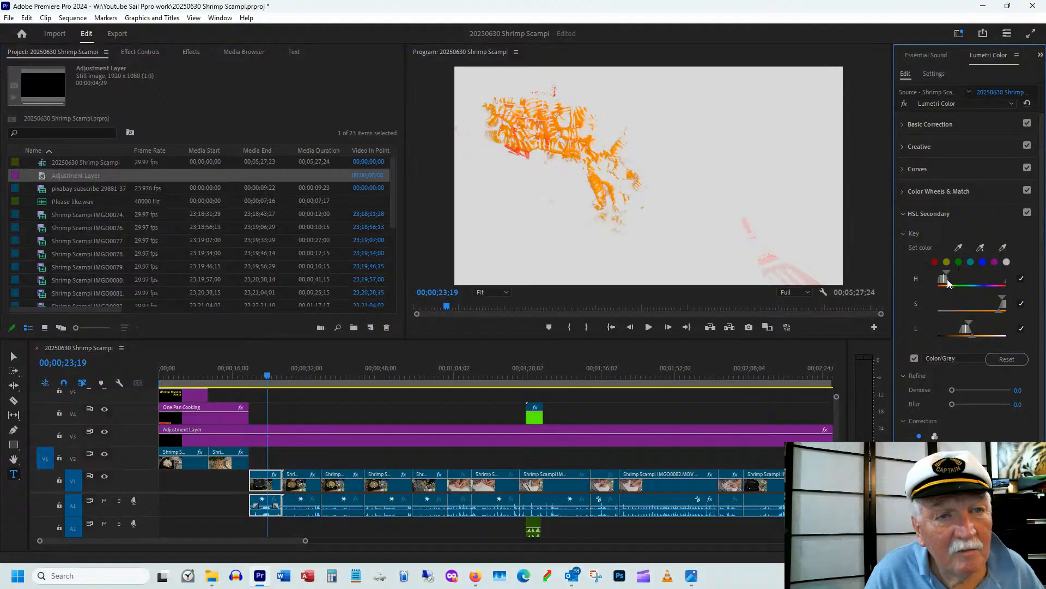
pyautogui.moveTo(950, 281); pyautogui.dragTo(948, 281)
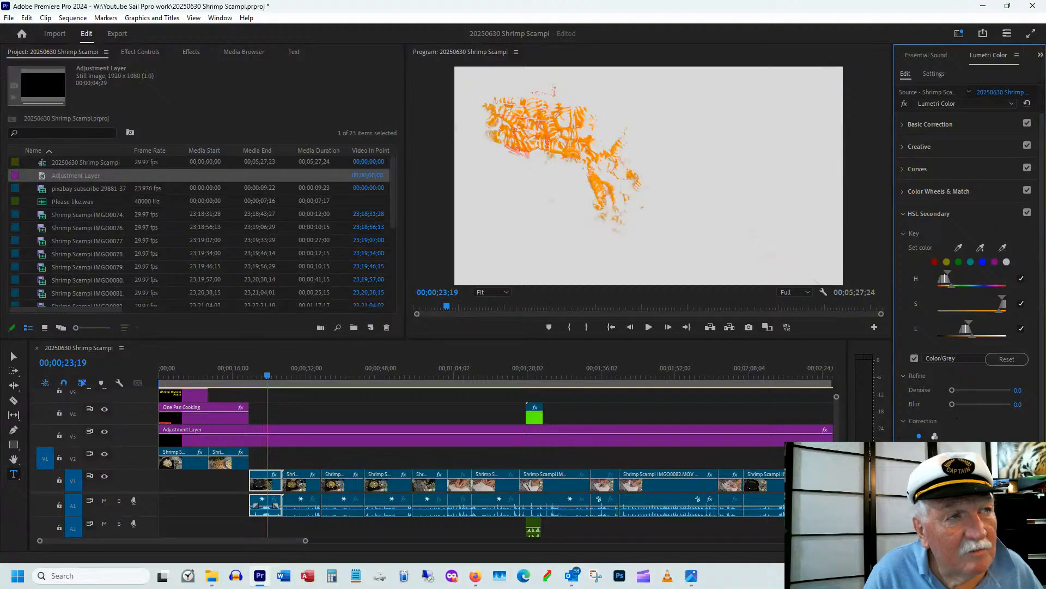
pyautogui.click(915, 359)
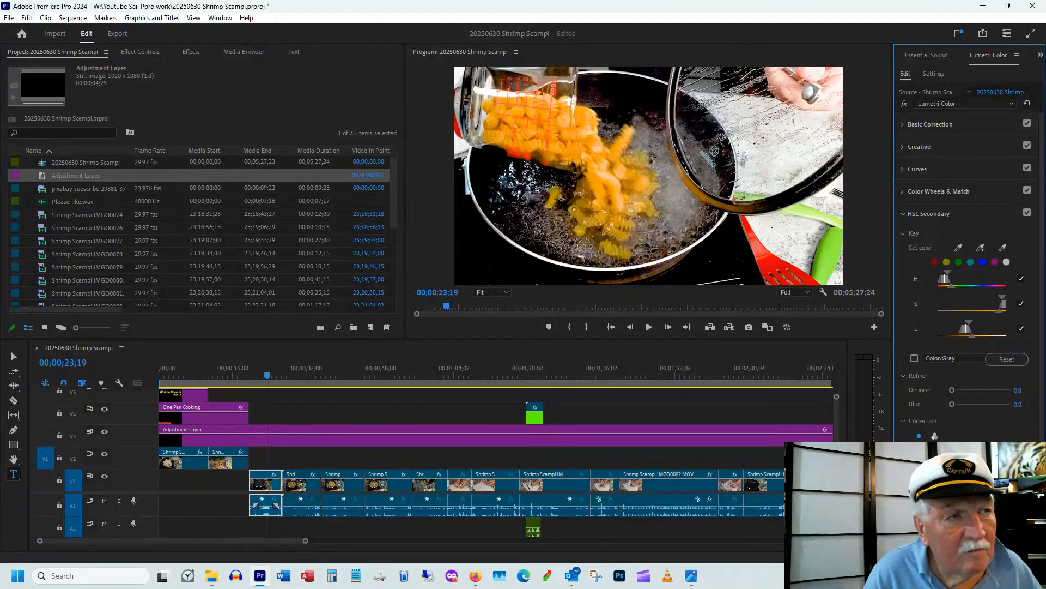
# - Review the clips through the pasta draining, and set the adjustment layer's shadows to 27.8 and exposure to 1.5
pyautogui.moveTo(274, 373); pyautogui.dragTo(299, 386)
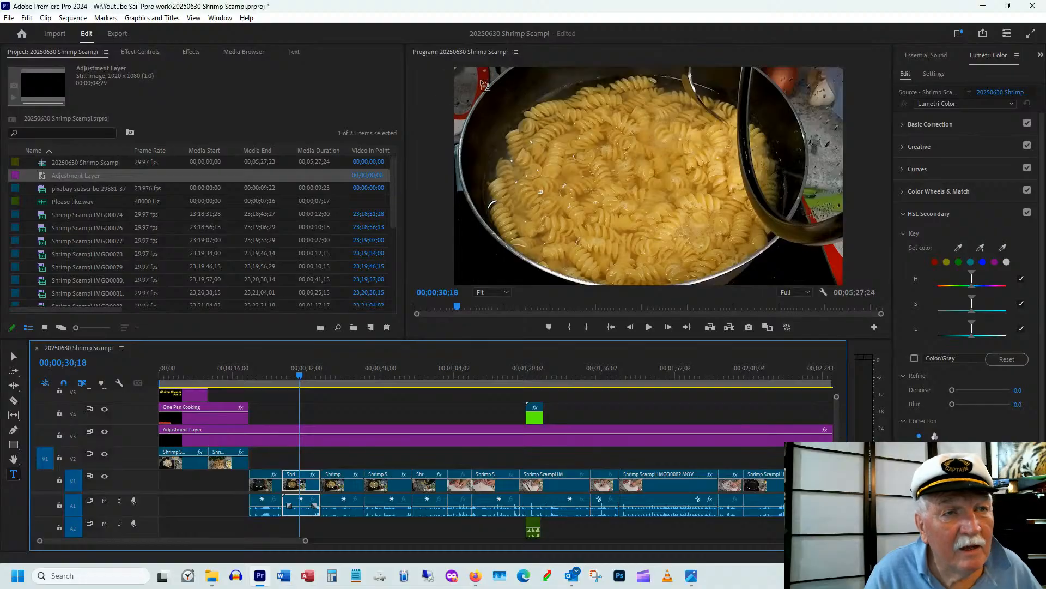
pyautogui.click(341, 366)
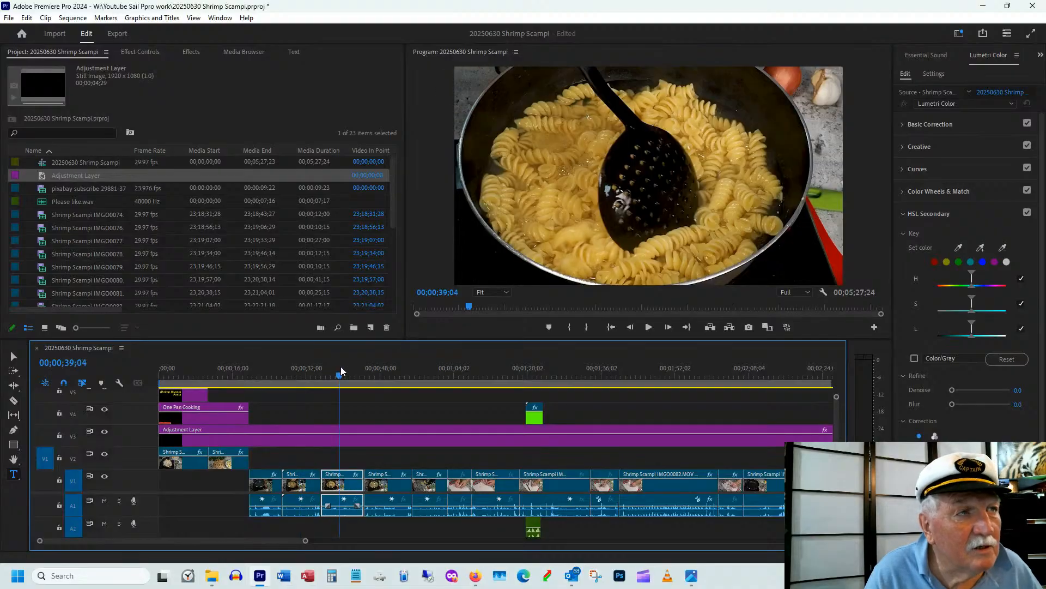
pyautogui.moveTo(341, 366); pyautogui.dragTo(436, 378)
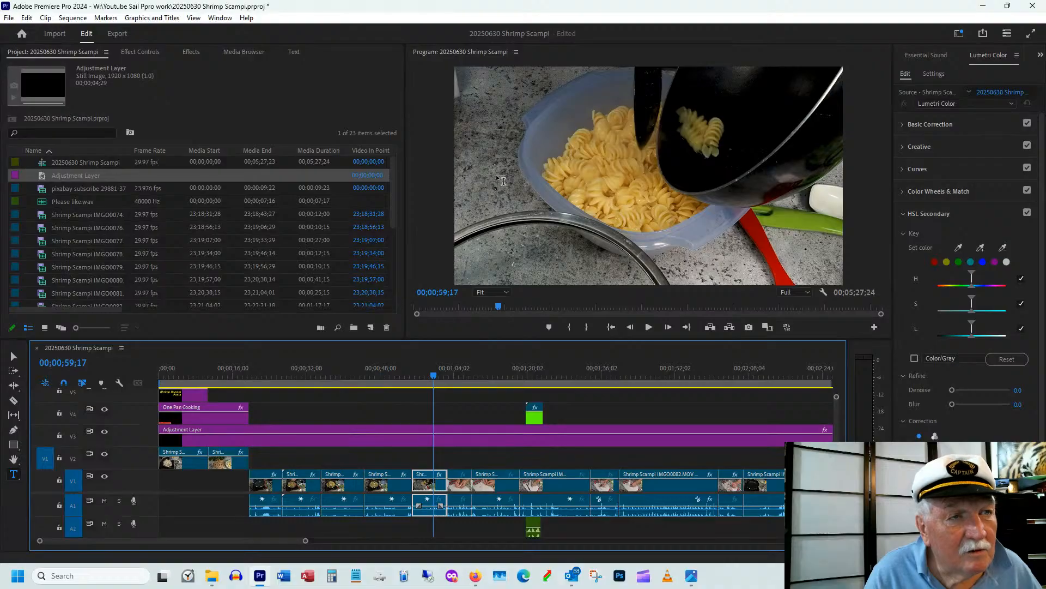
pyautogui.click(445, 441)
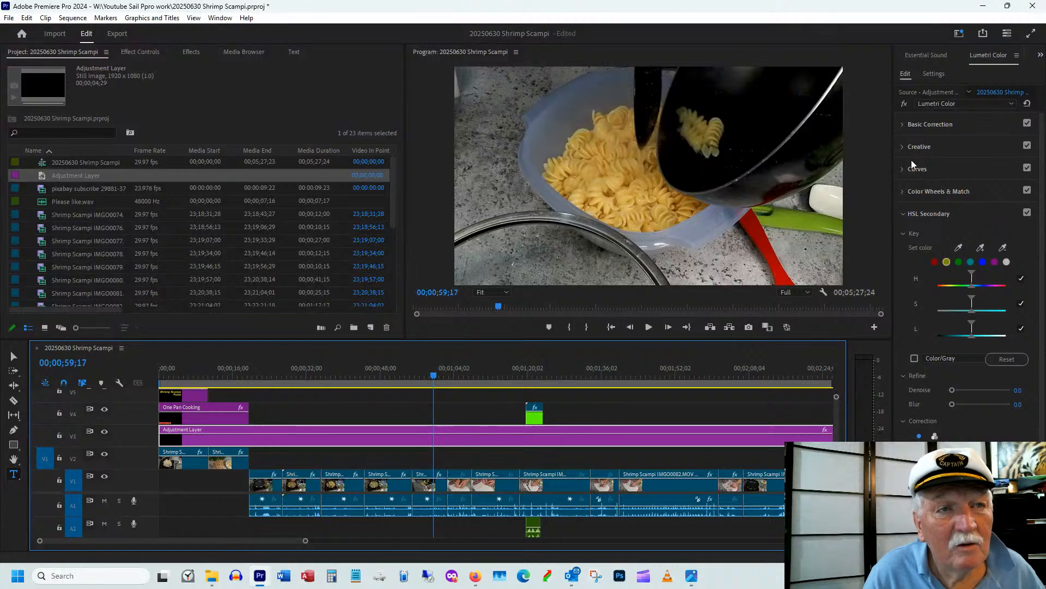
pyautogui.click(905, 125)
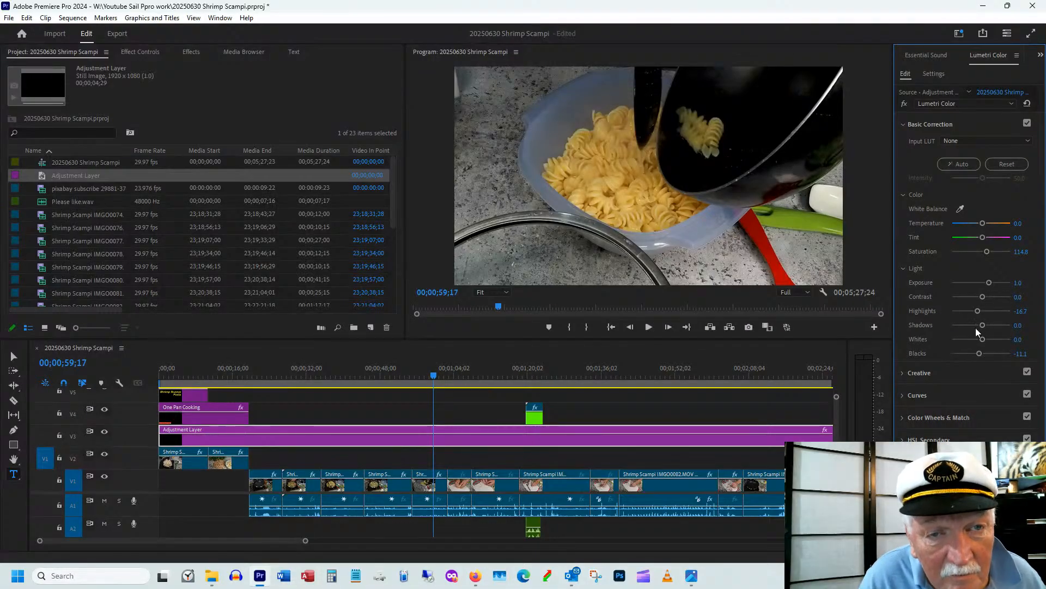
pyautogui.moveTo(981, 322); pyautogui.dragTo(985, 321)
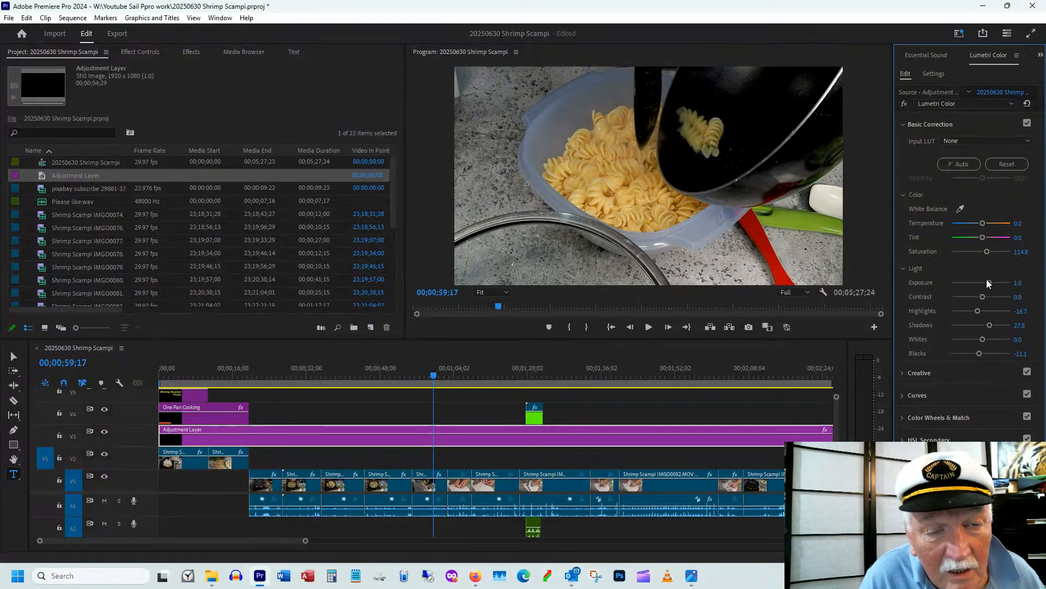
pyautogui.moveTo(989, 282); pyautogui.dragTo(989, 282)
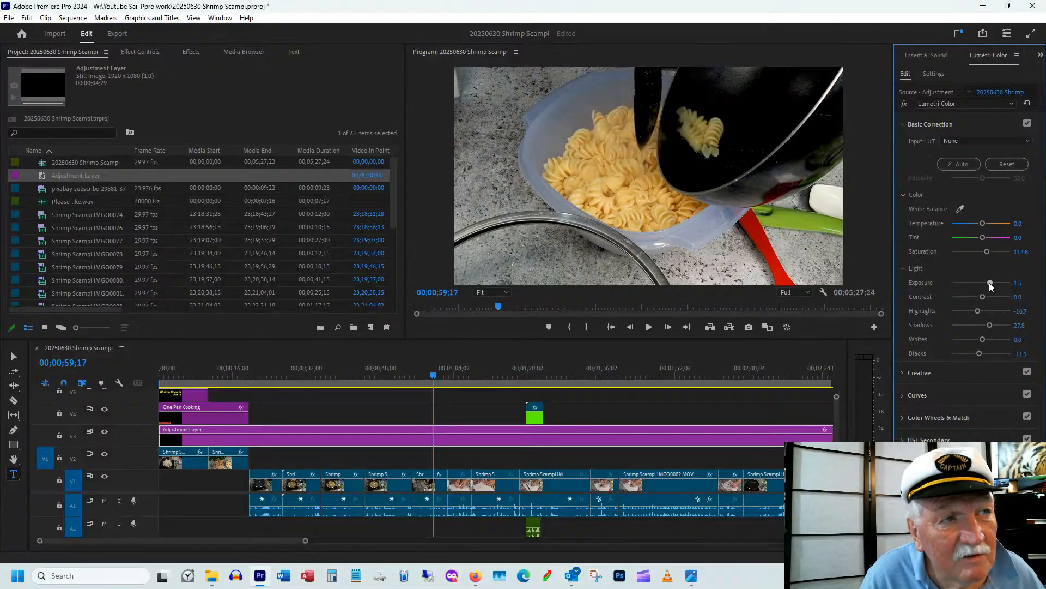
# - Check the revised grade on the shallot chopping, cheese and plated pasta clips, and save the project
pyautogui.click(403, 374)
pyautogui.moveTo(402, 375); pyautogui.dragTo(644, 371)
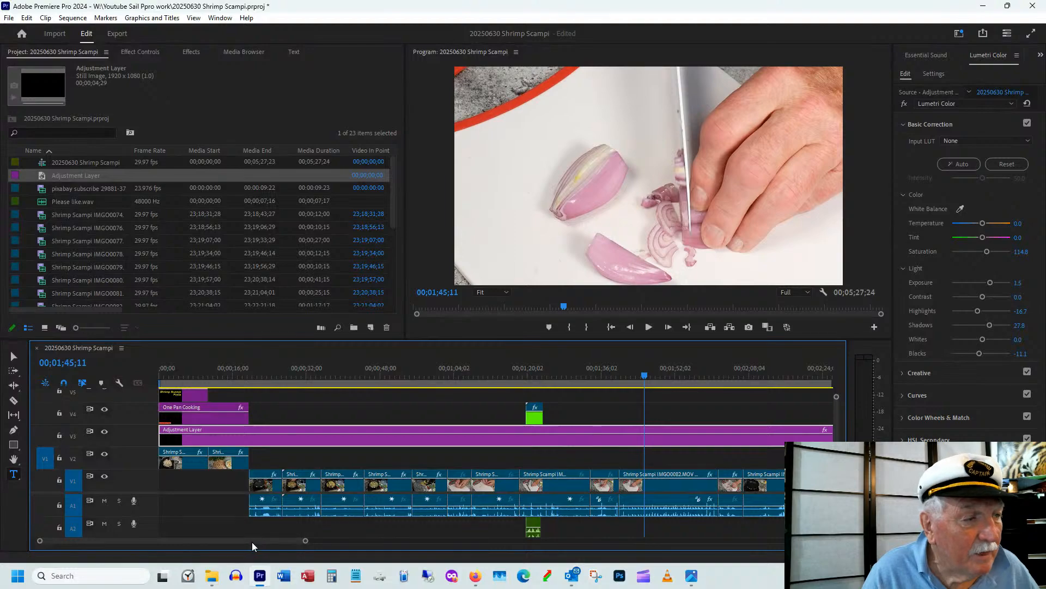
pyautogui.moveTo(252, 541); pyautogui.dragTo(400, 540)
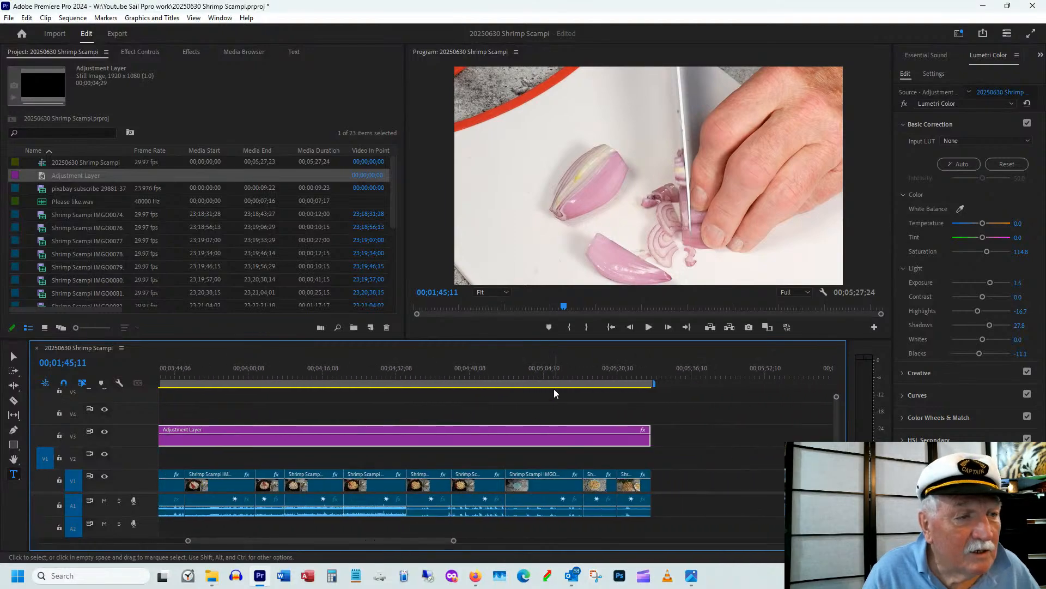
pyautogui.moveTo(545, 373); pyautogui.dragTo(445, 392)
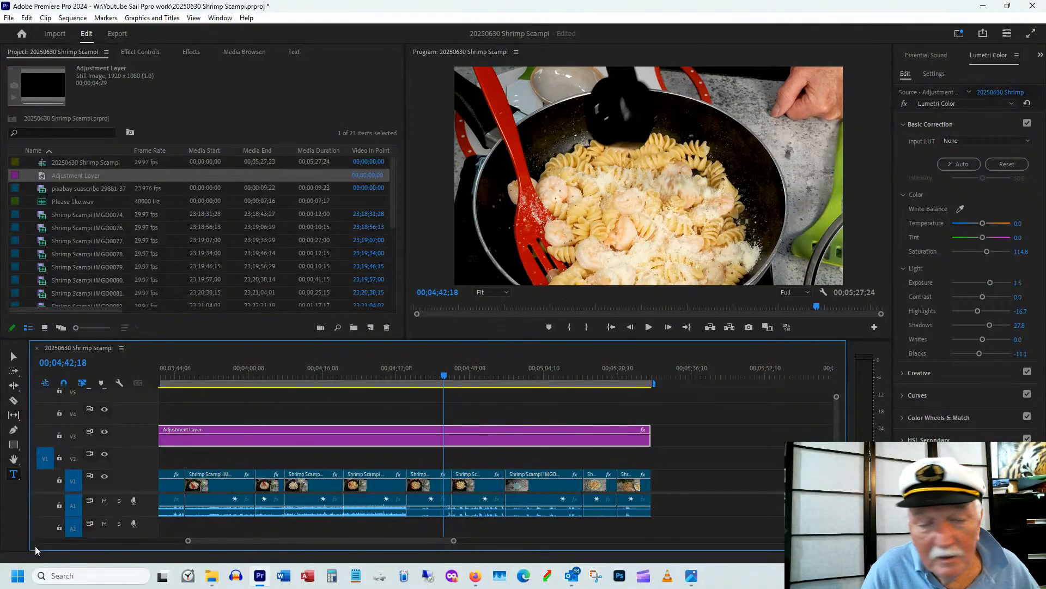
pyautogui.moveTo(527, 381); pyautogui.dragTo(611, 375)
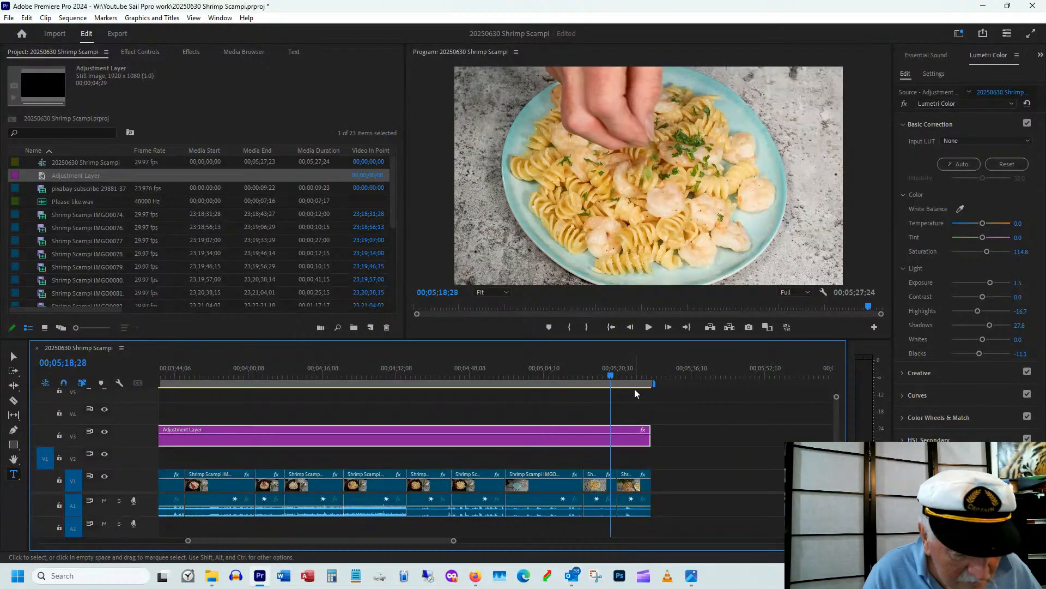
pyautogui.hotkey('ctrl', 's')
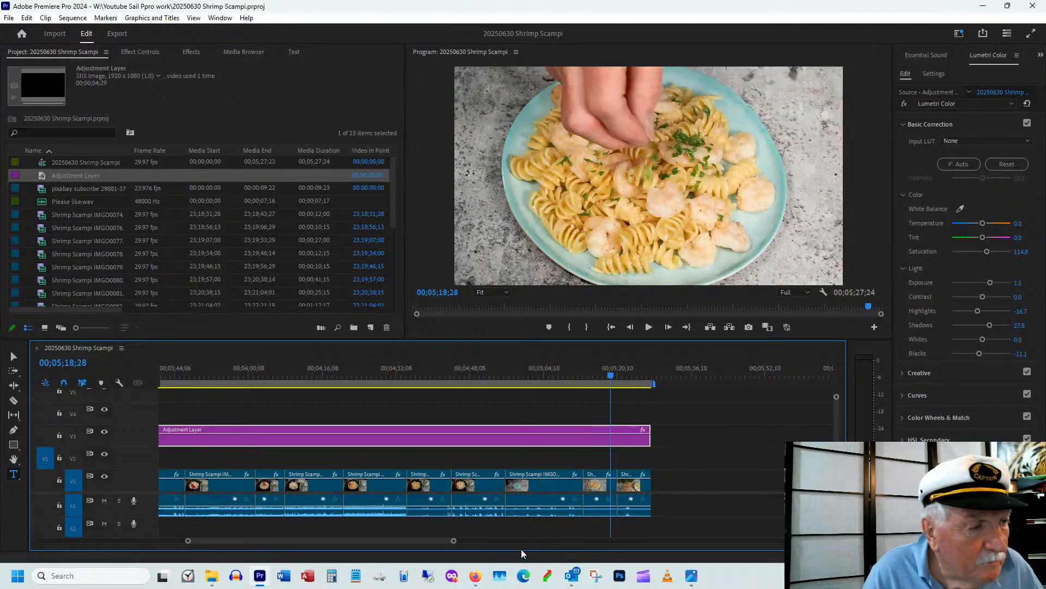
# - Play the beginning of the frying pan clip IMGO0083 twice, around 00;02;10, to review it
pyautogui.moveTo(311, 538); pyautogui.dragTo(233, 543)
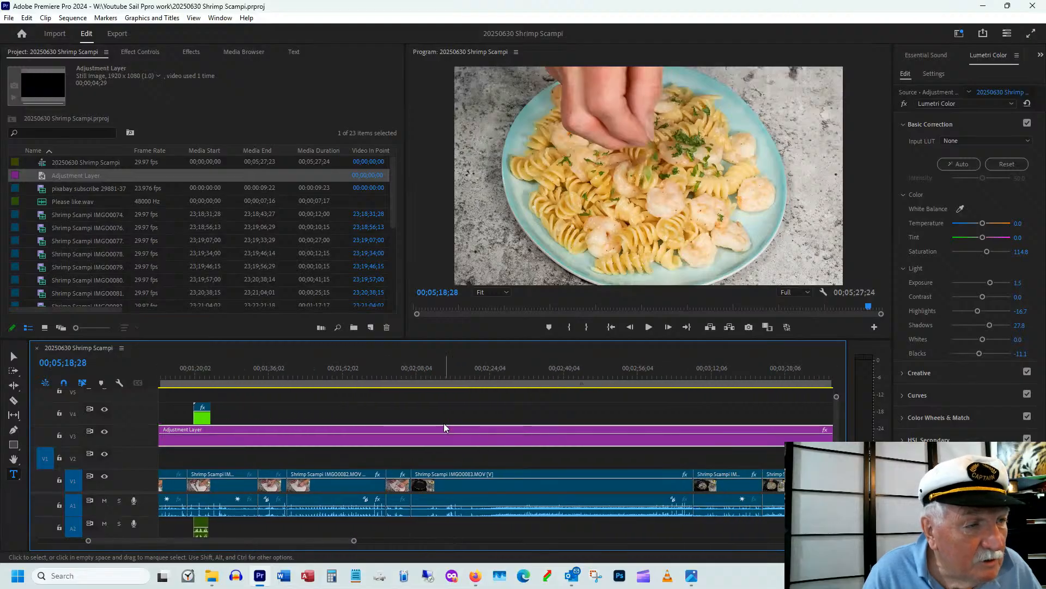
pyautogui.click(429, 370)
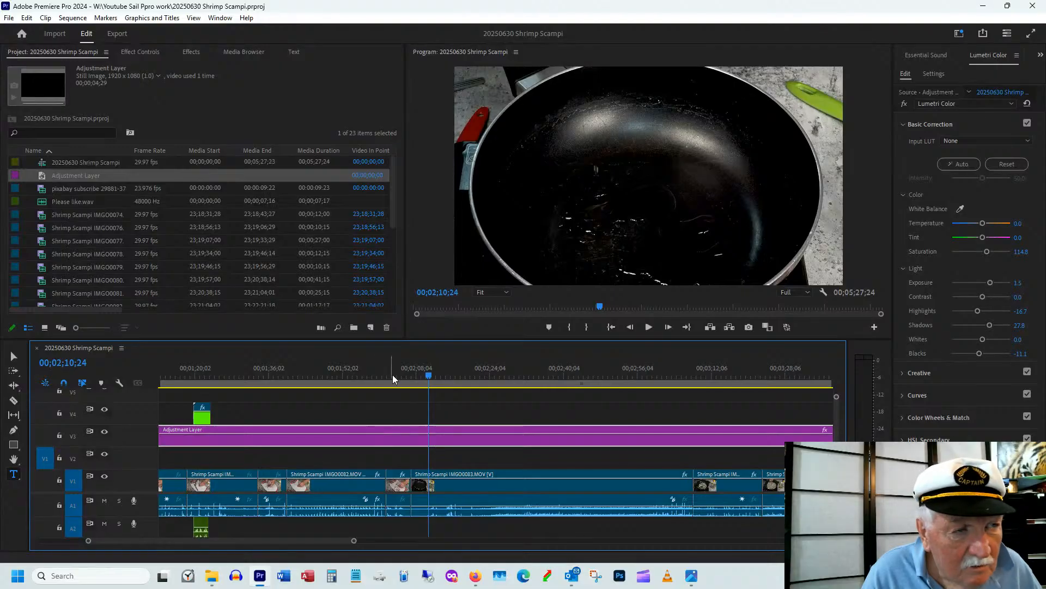
pyautogui.moveTo(429, 377); pyautogui.dragTo(416, 385)
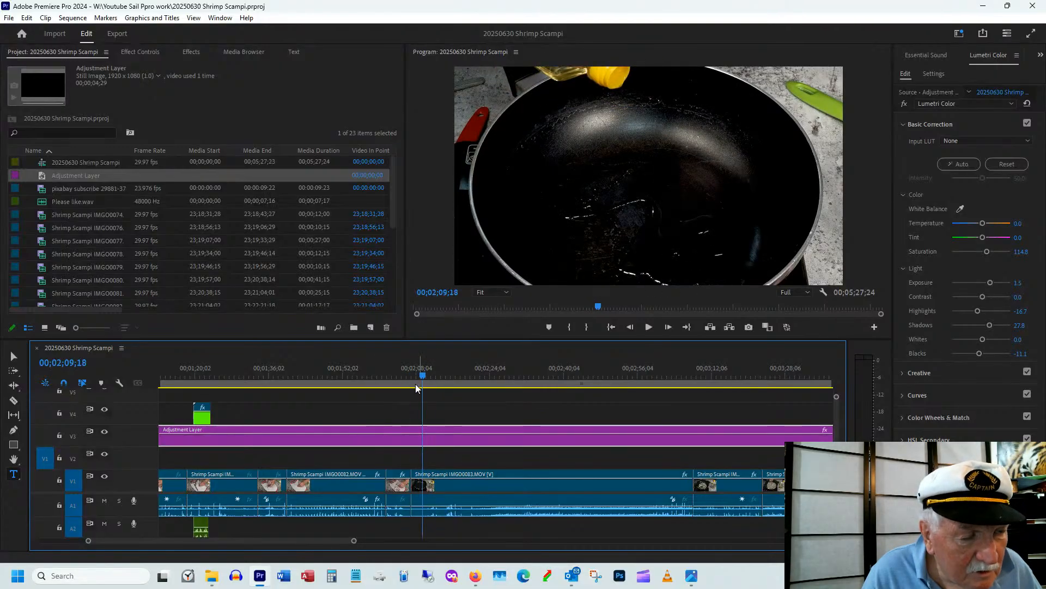
pyautogui.press('space')
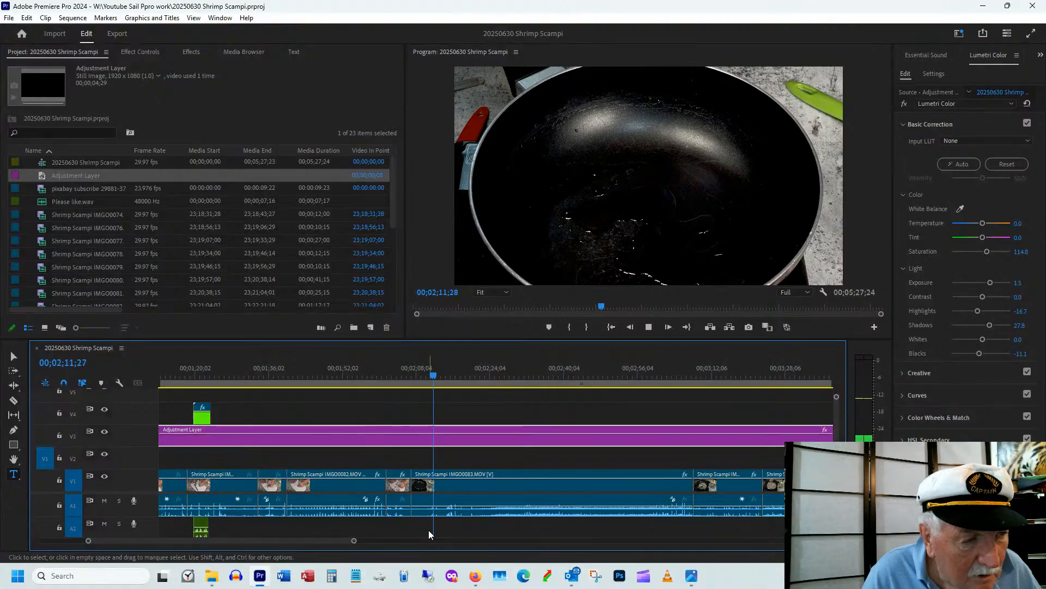
pyautogui.click(415, 377)
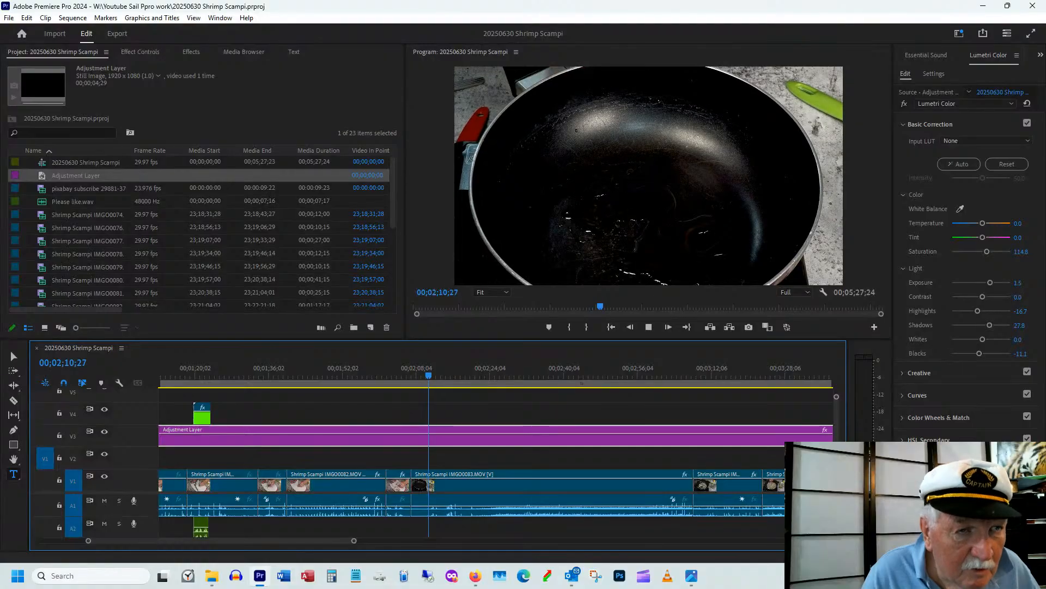
pyautogui.press('space')
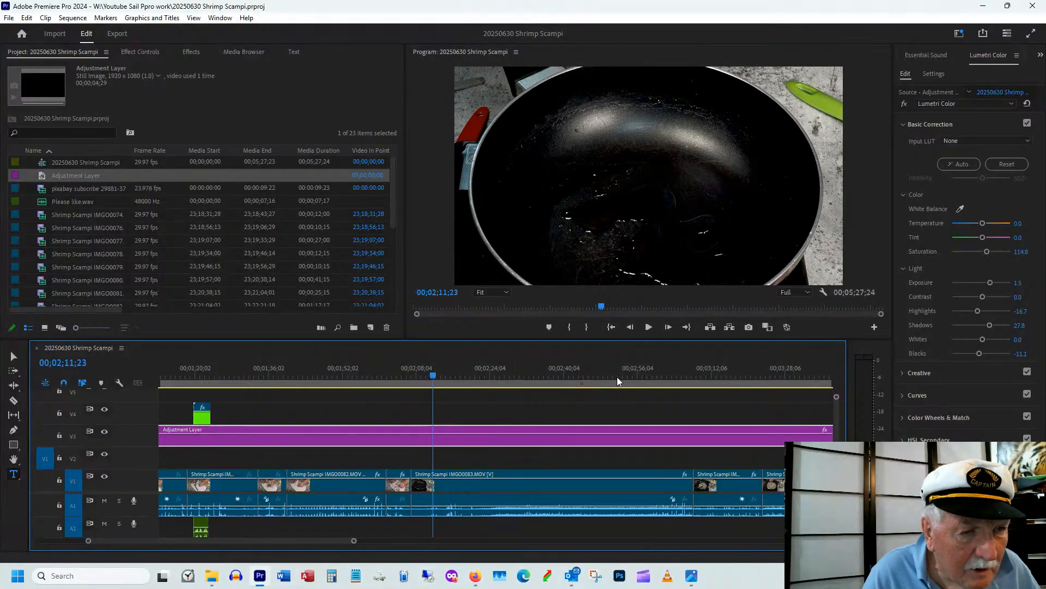
# - Play short passages of the shrimp and shallot frying clips between about 00;03;00 and 00;03;27 to review them
pyautogui.click(713, 371)
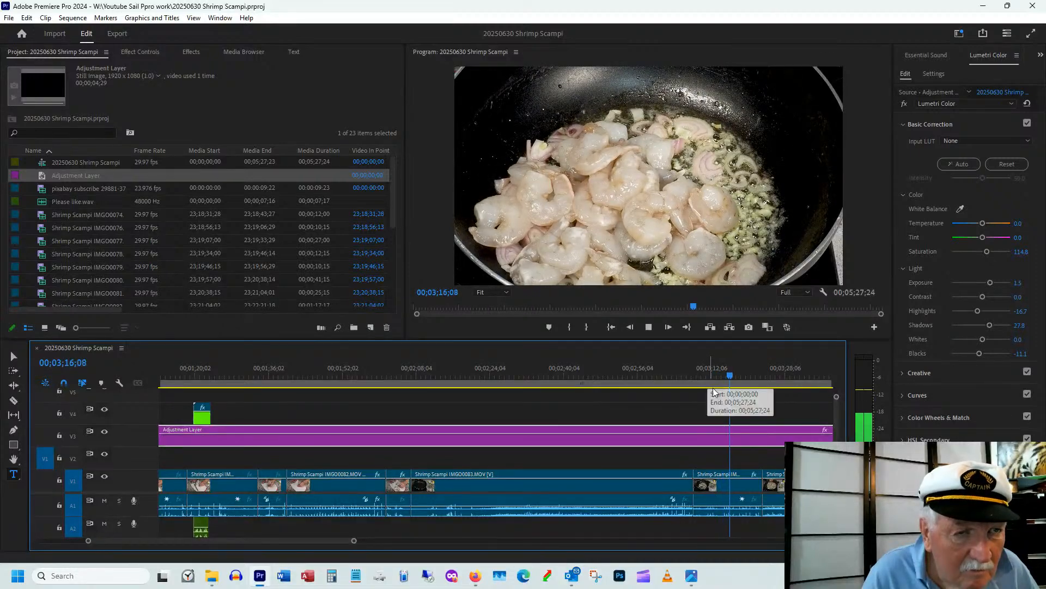
pyautogui.press('space')
pyautogui.moveTo(276, 540); pyautogui.dragTo(324, 540)
pyautogui.click(450, 375)
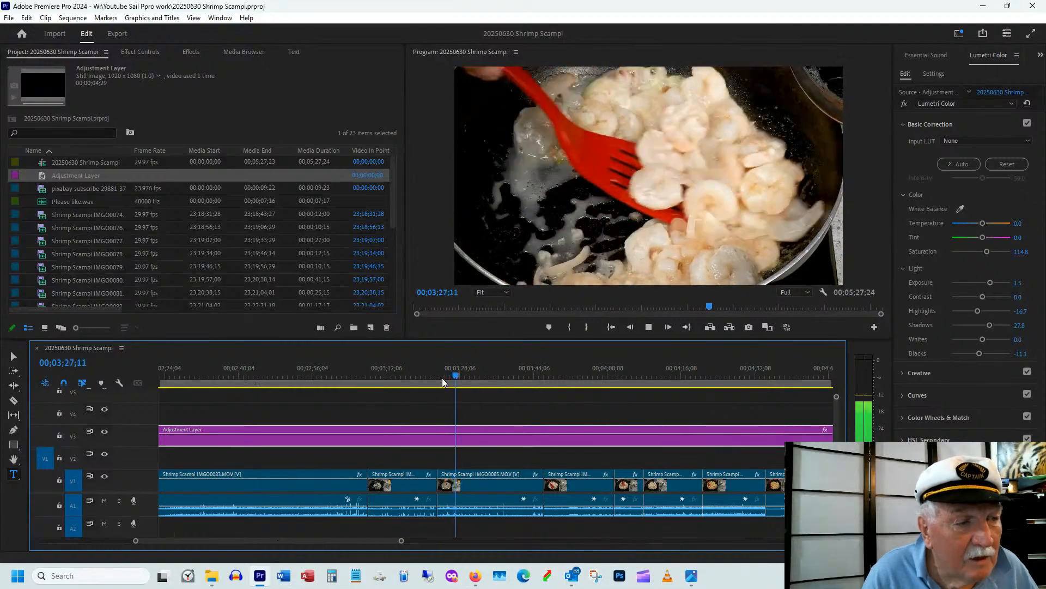
pyautogui.click(423, 375)
pyautogui.press('space')
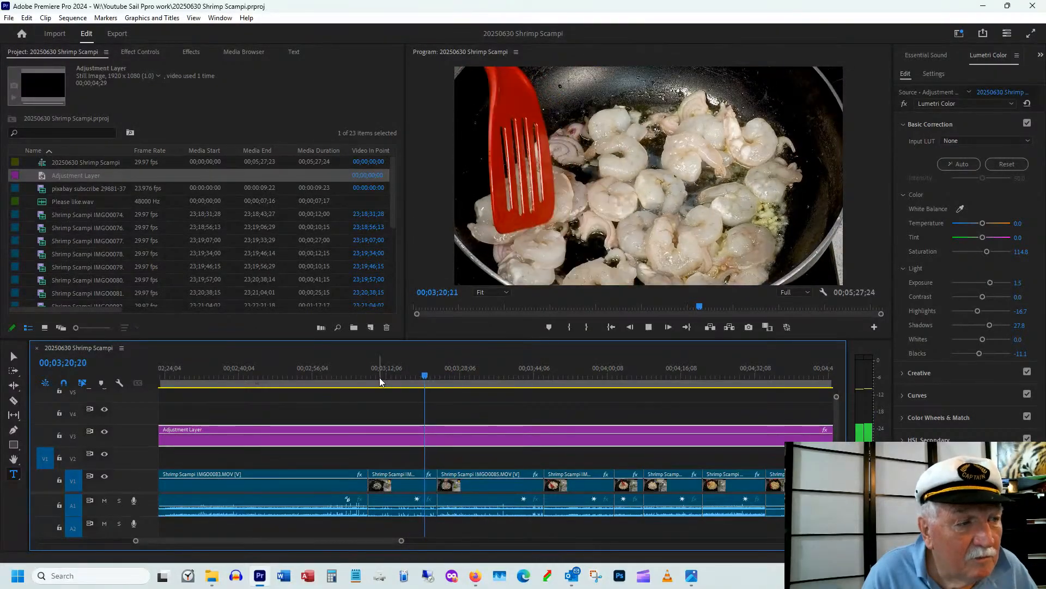
pyautogui.click(379, 376)
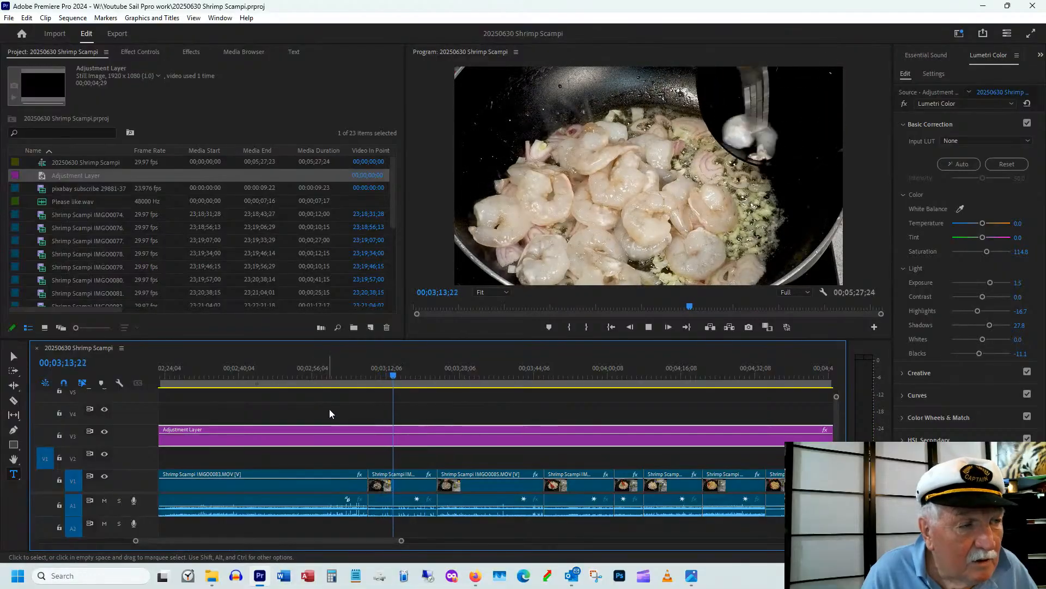
pyautogui.click(331, 376)
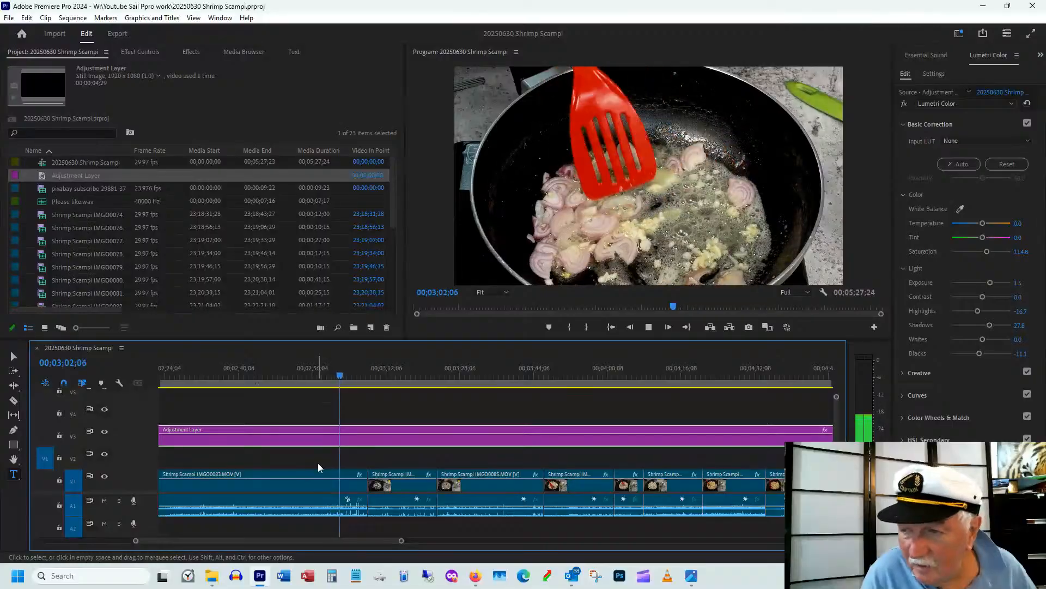
pyautogui.press('space')
# - Add a Highpass filter to the Audio 1 track in the Audio Track Mixer and set its cutoff to 199 Hz
pyautogui.moveTo(304, 542); pyautogui.dragTo(220, 550)
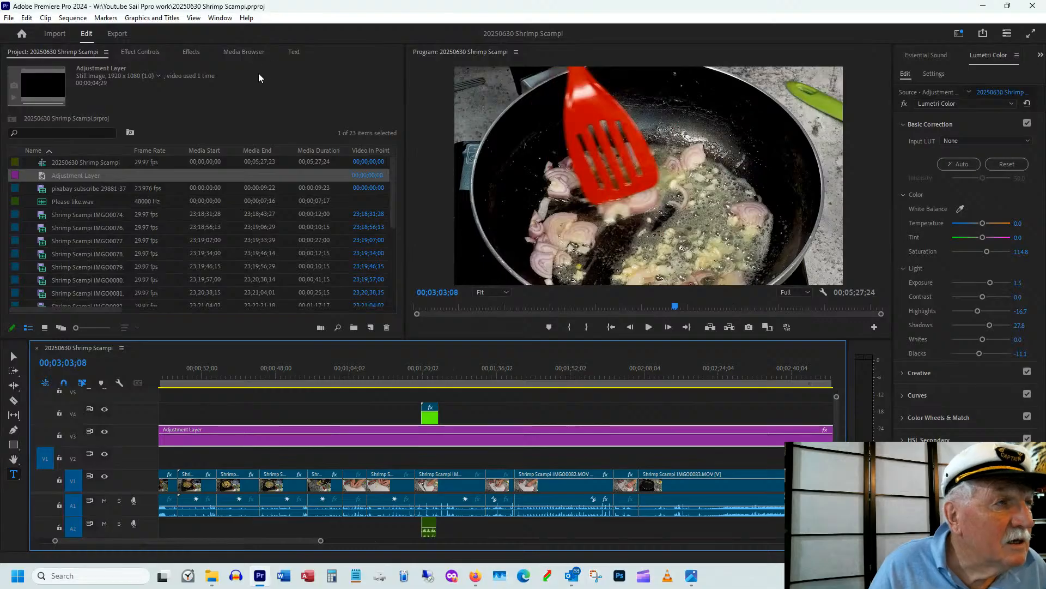
pyautogui.click(220, 18)
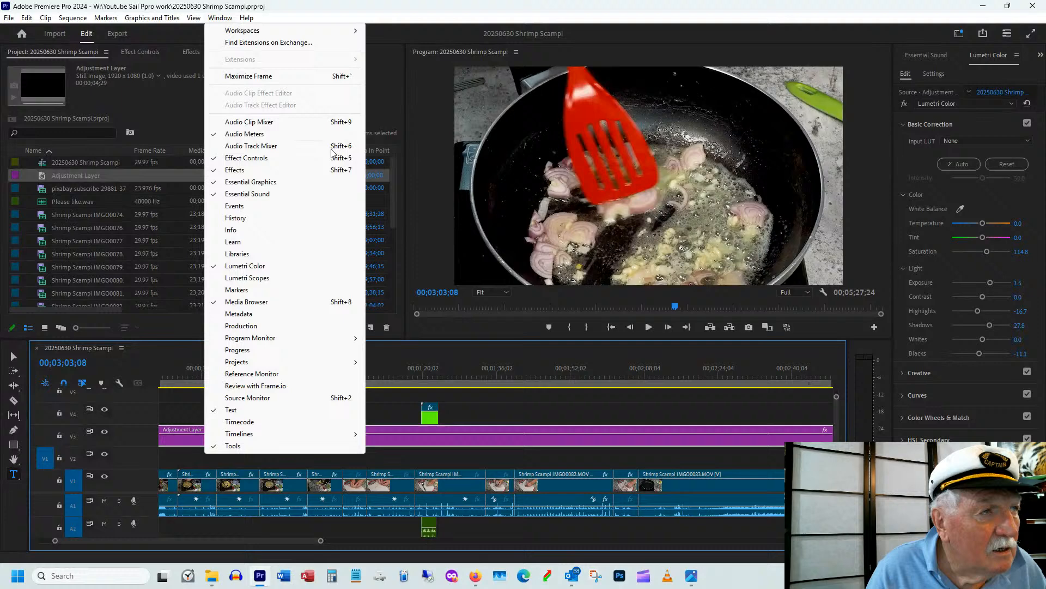
pyautogui.click(250, 146)
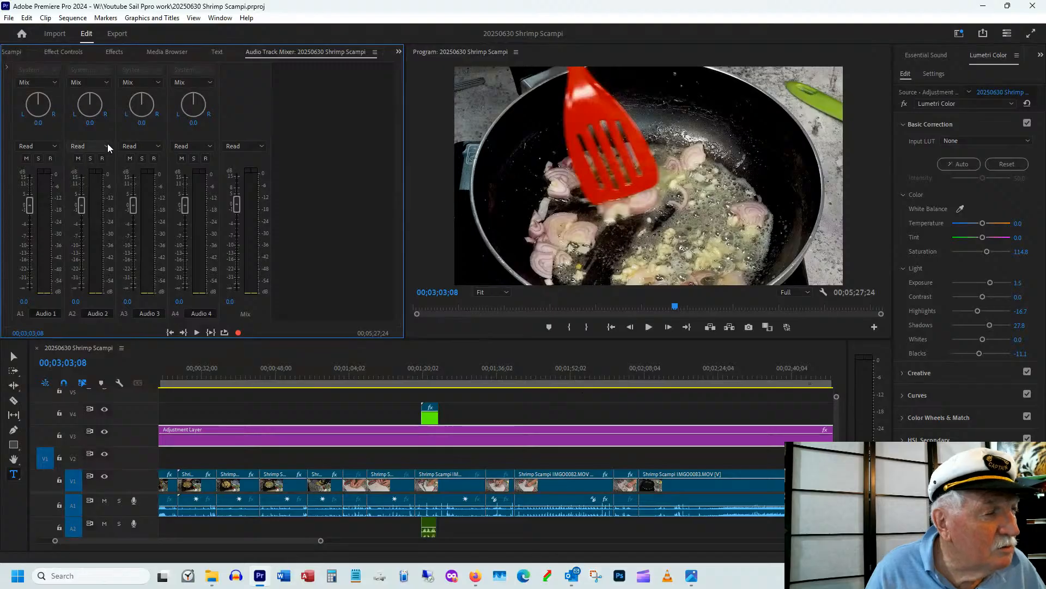
pyautogui.click(6, 69)
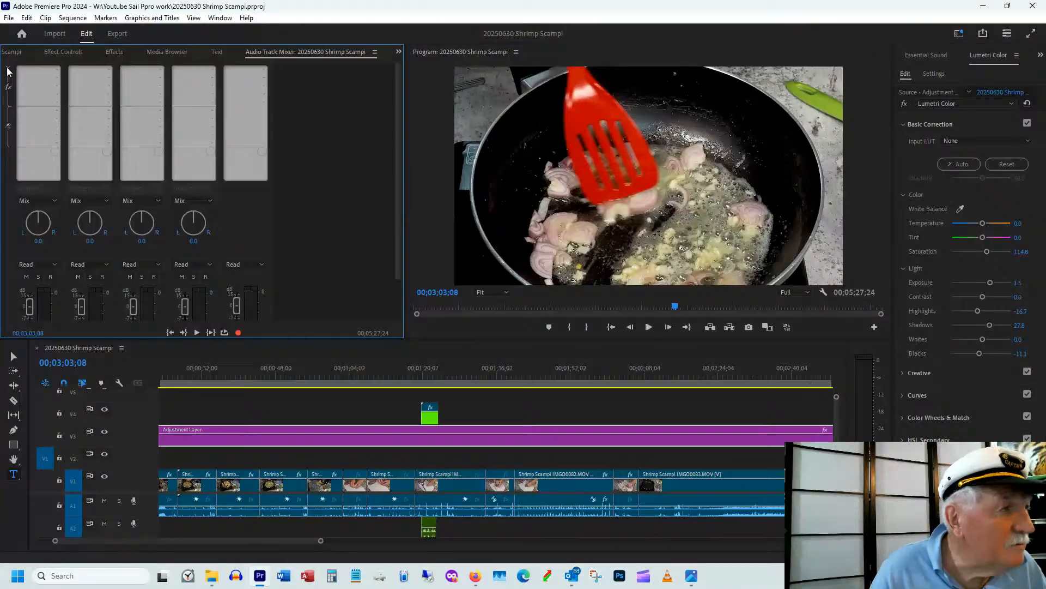
pyautogui.click(57, 69)
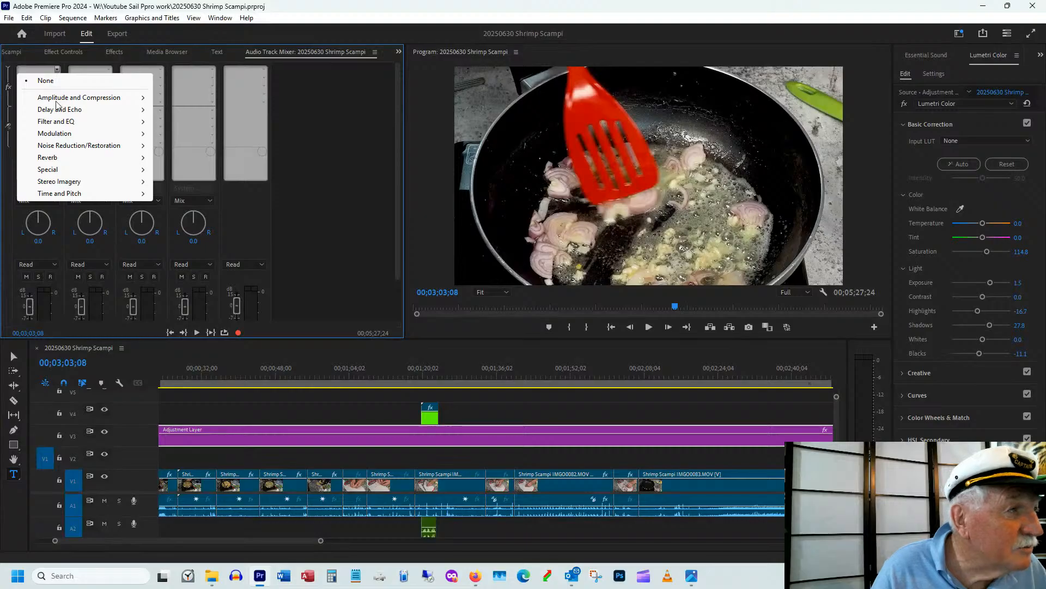
pyautogui.moveTo(61, 123)
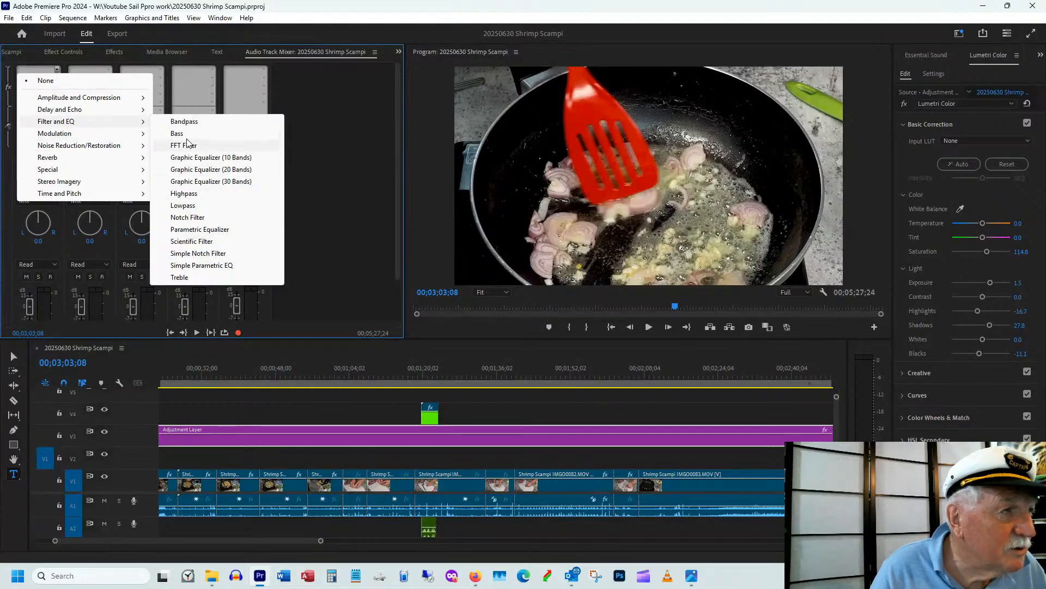
pyautogui.click(184, 193)
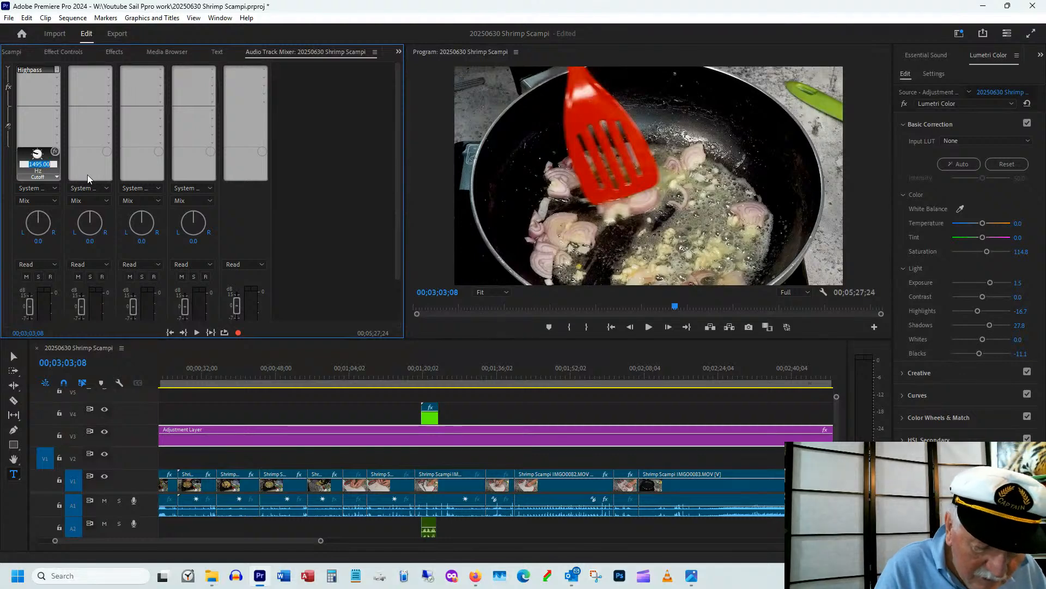
pyautogui.write('199')
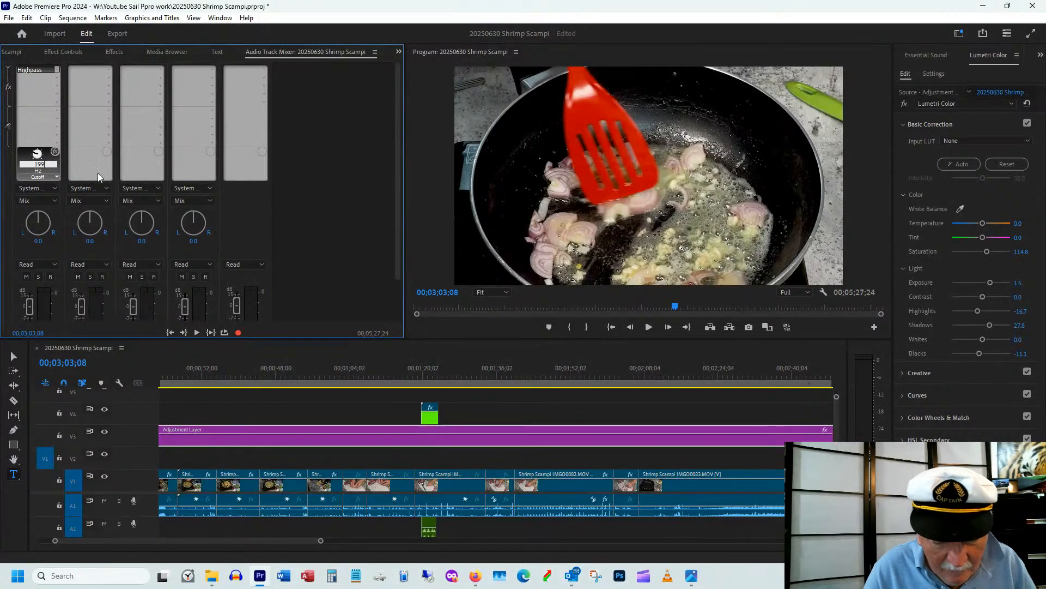
pyautogui.press('Return')
# - Play passages of the frying pan, garlic, pasta and shallot clips between about 00;00;37 and 00;02;13 to check the filtered audio
pyautogui.click(654, 393)
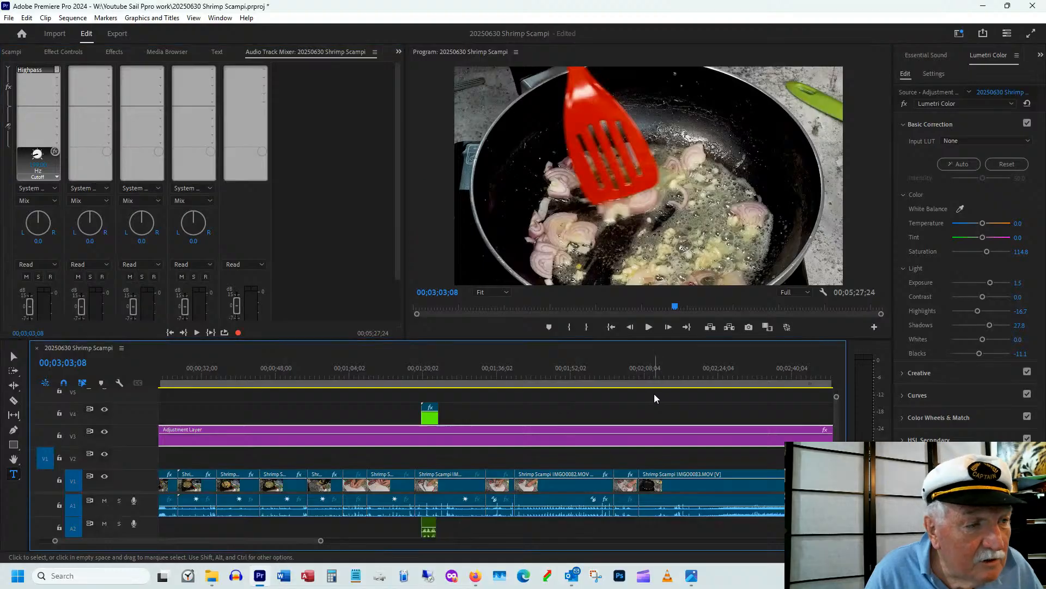
pyautogui.click(646, 377)
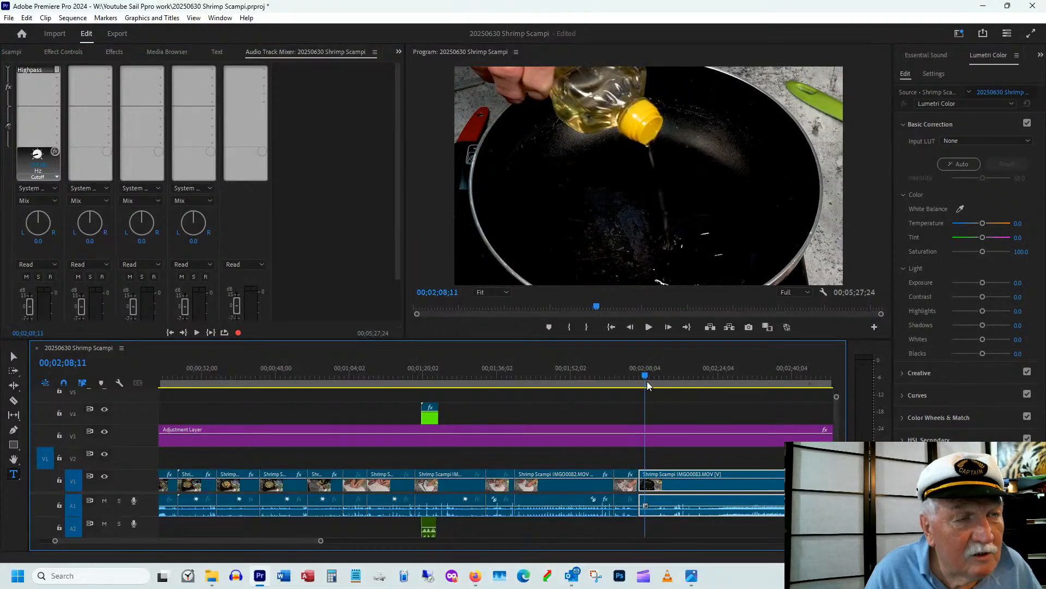
pyautogui.press('space')
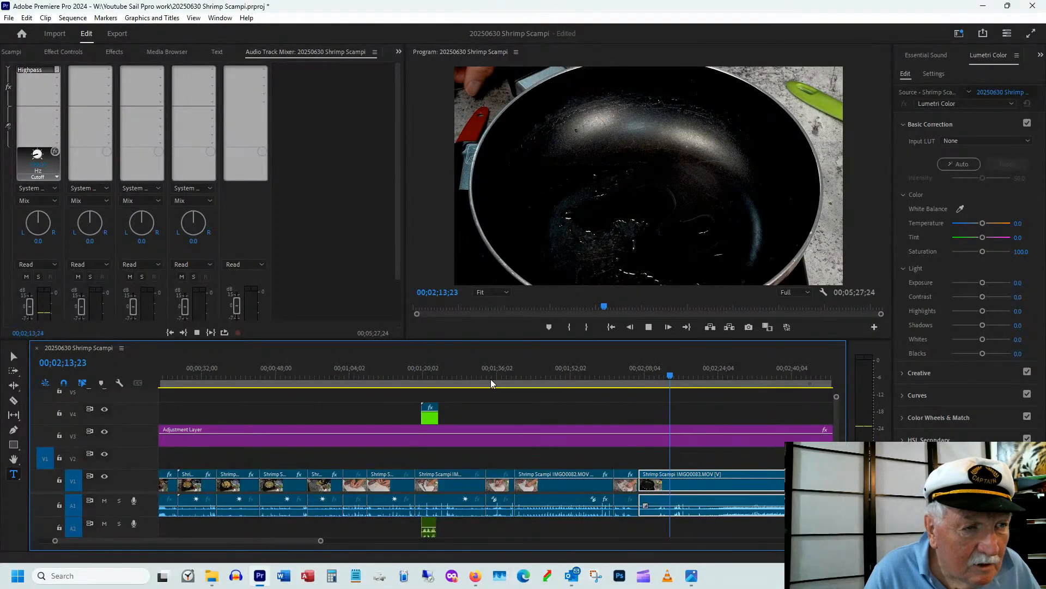
pyautogui.moveTo(490, 382); pyautogui.dragTo(456, 377)
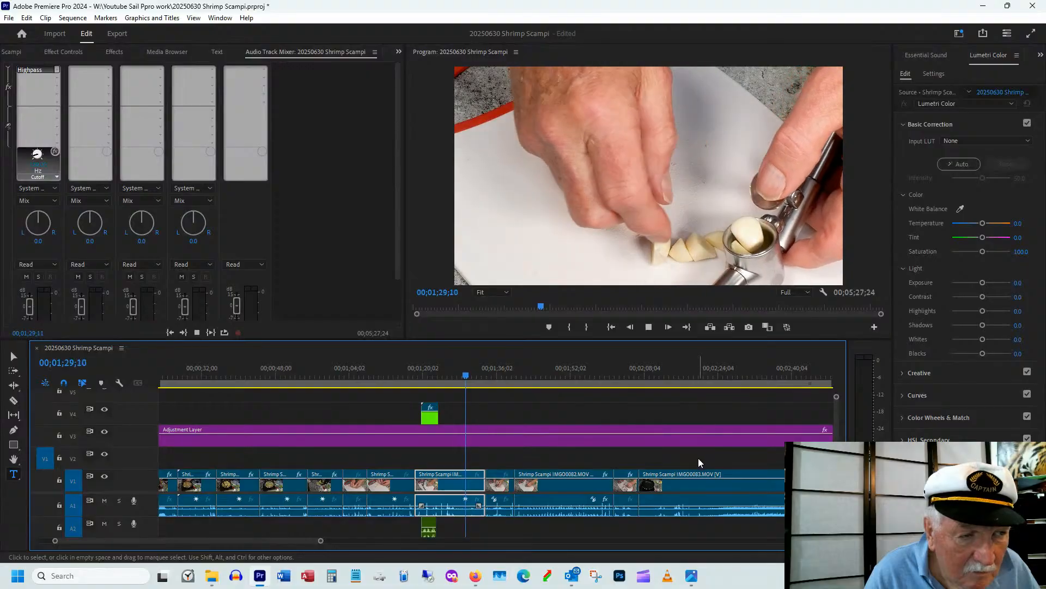
pyautogui.click(227, 369)
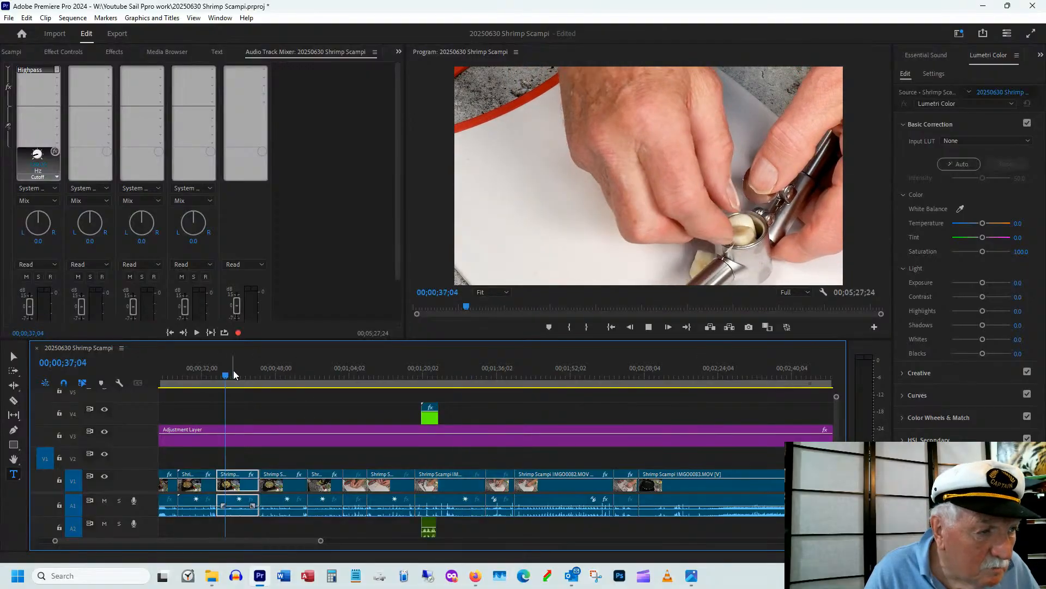
pyautogui.press('space')
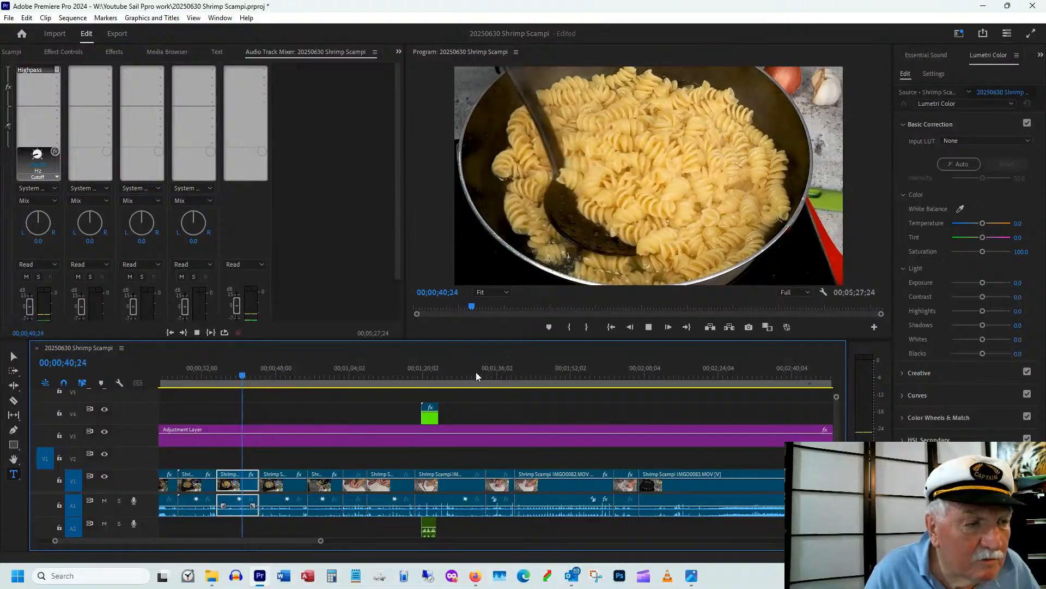
pyautogui.click(459, 374)
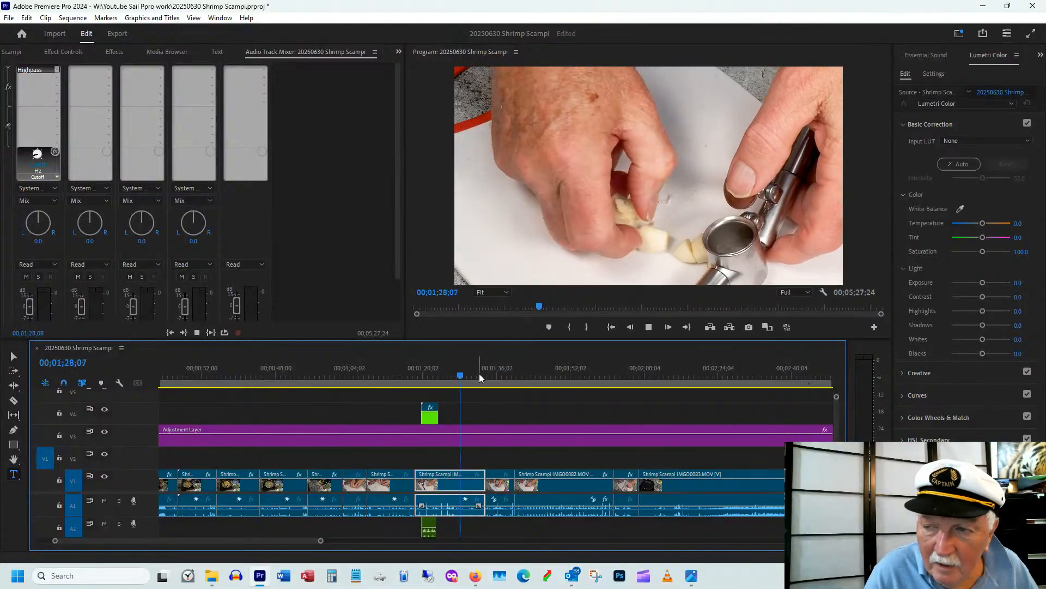
pyautogui.moveTo(490, 374); pyautogui.dragTo(527, 369)
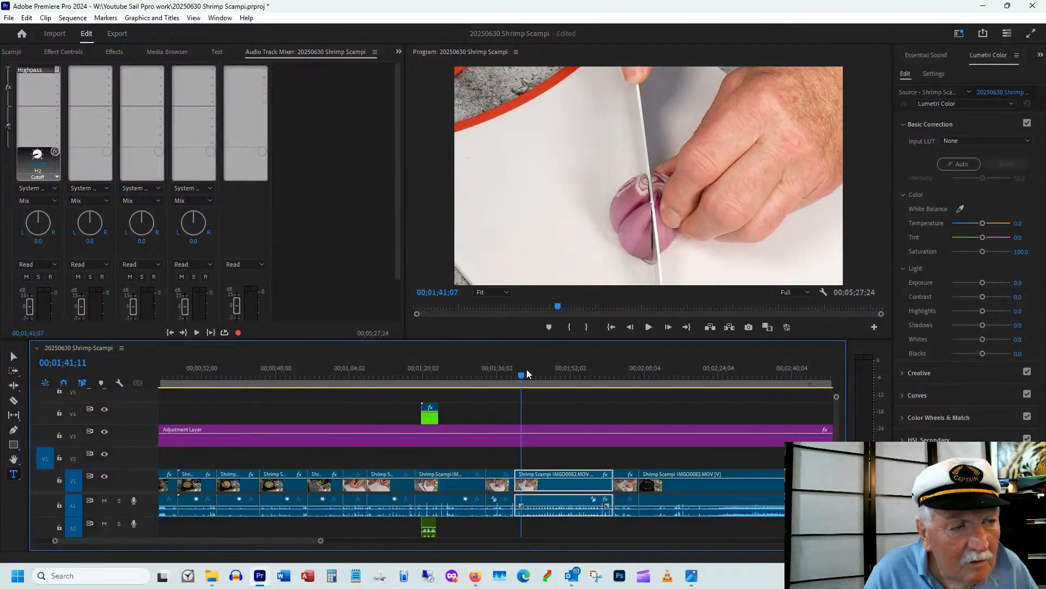
pyautogui.press('space')
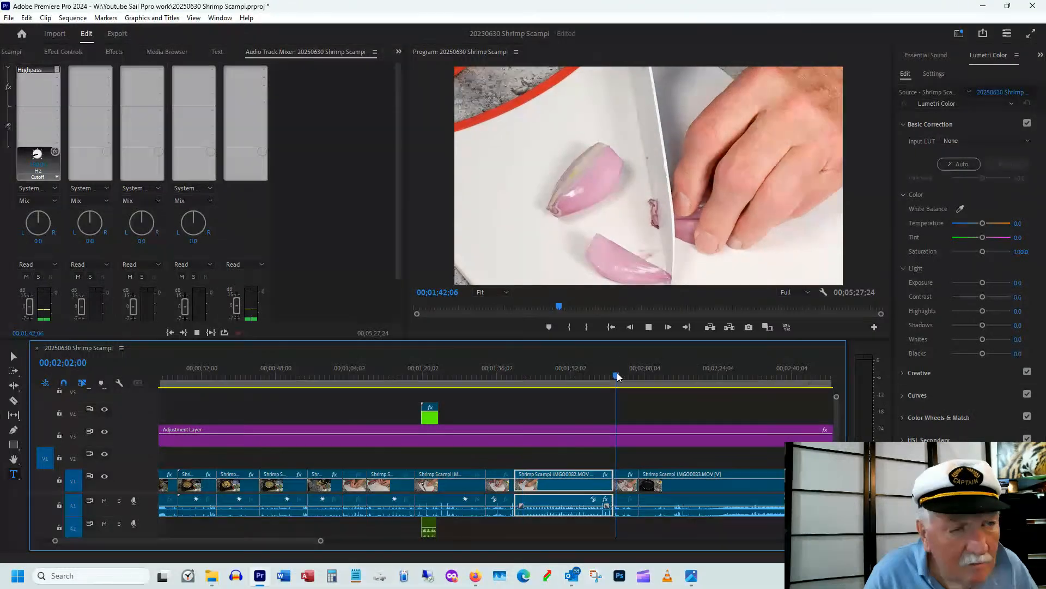
pyautogui.click(617, 374)
# - Save the project, and close the Audio Track Mixer to return to the project's media list
pyautogui.hotkey('ctrl', 's')
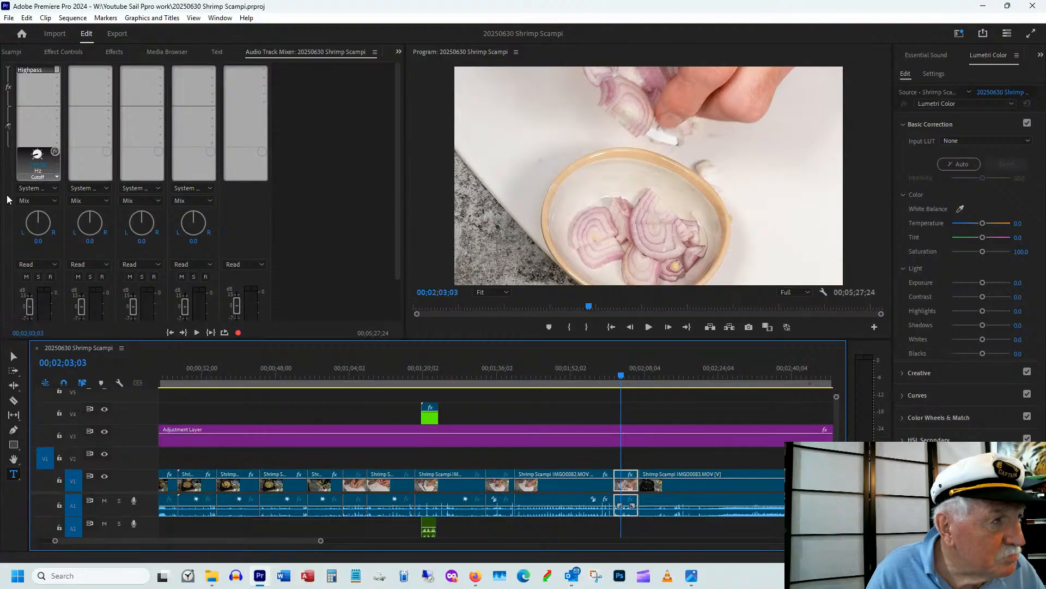
pyautogui.click(9, 70)
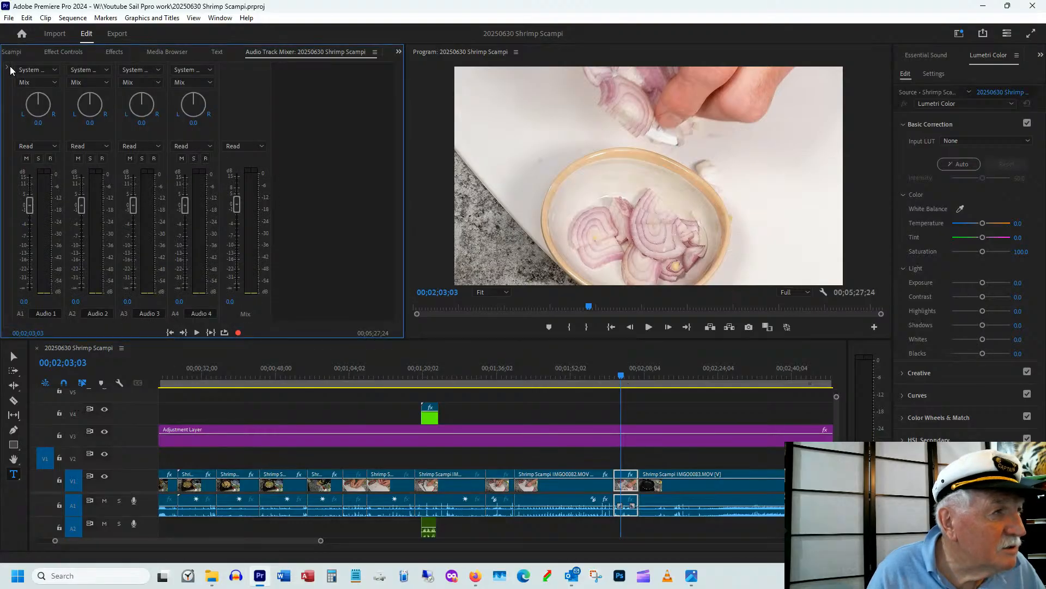
pyautogui.click(375, 53)
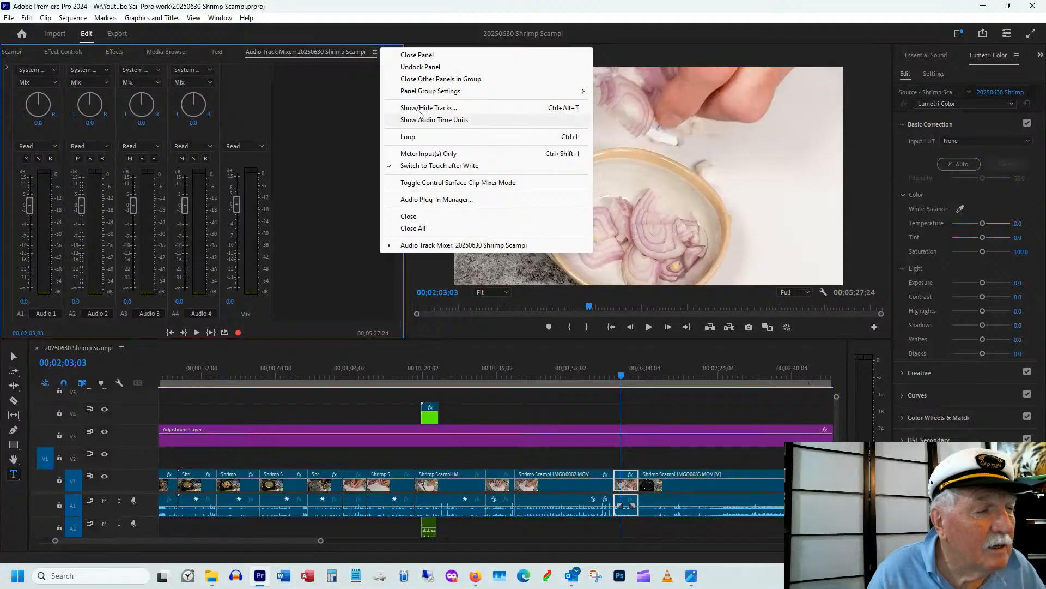
pyautogui.click(417, 55)
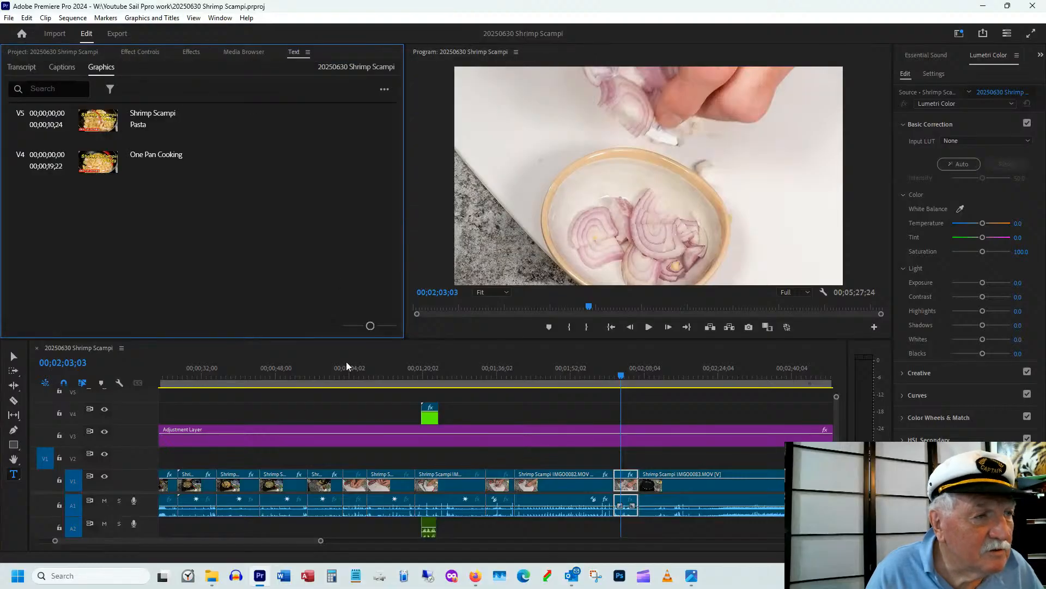
pyautogui.click(257, 371)
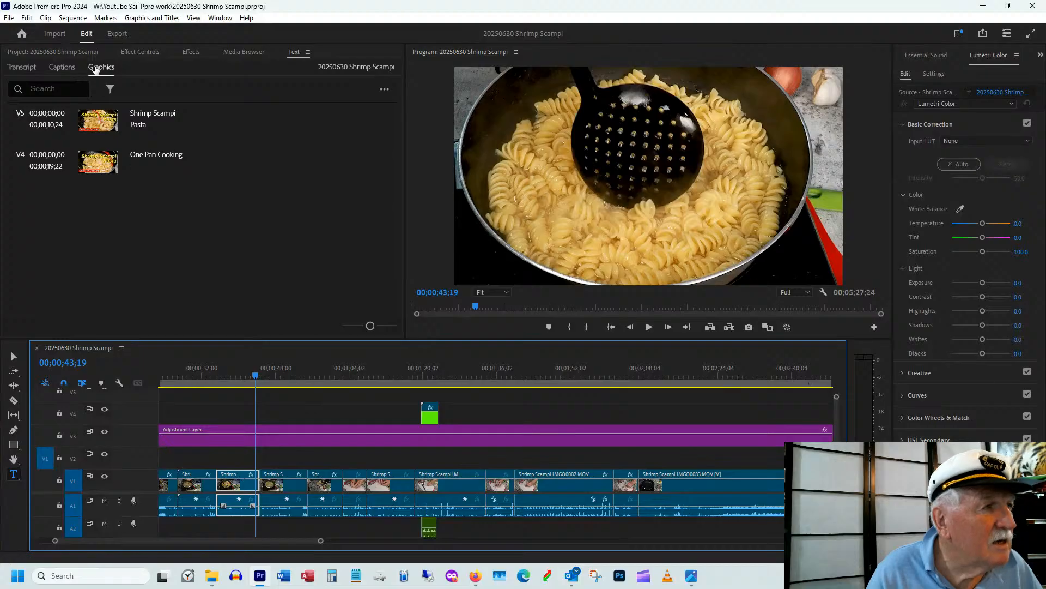
pyautogui.click(85, 53)
# - Scrub through the plating and finished pasta clips near the end of the sequence, from about 00;05;08 to 00;05;17
pyautogui.click(226, 380)
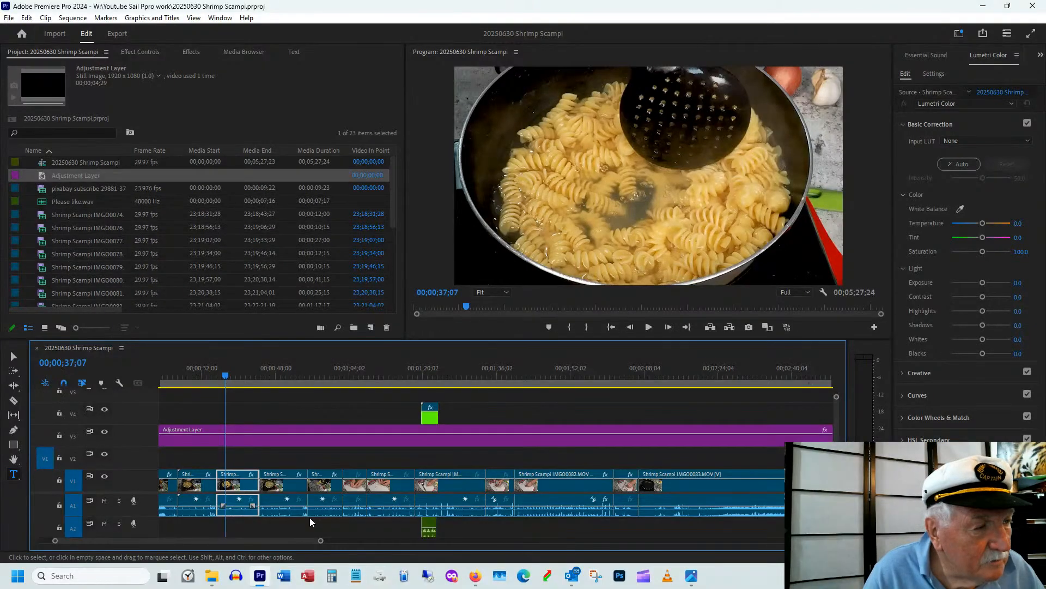
pyautogui.moveTo(215, 540); pyautogui.dragTo(396, 552)
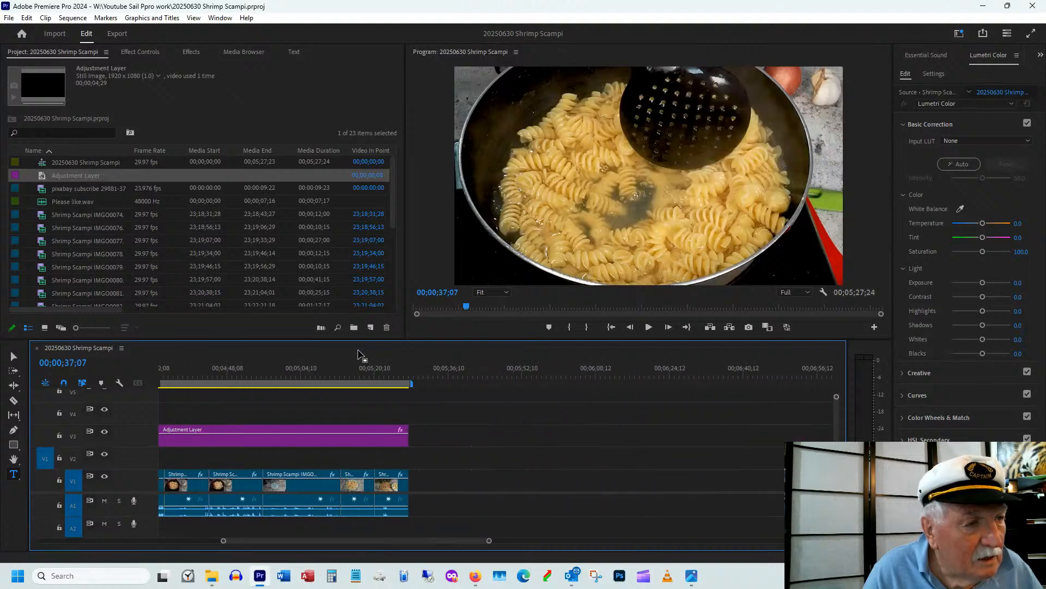
pyautogui.moveTo(379, 367); pyautogui.dragTo(320, 389)
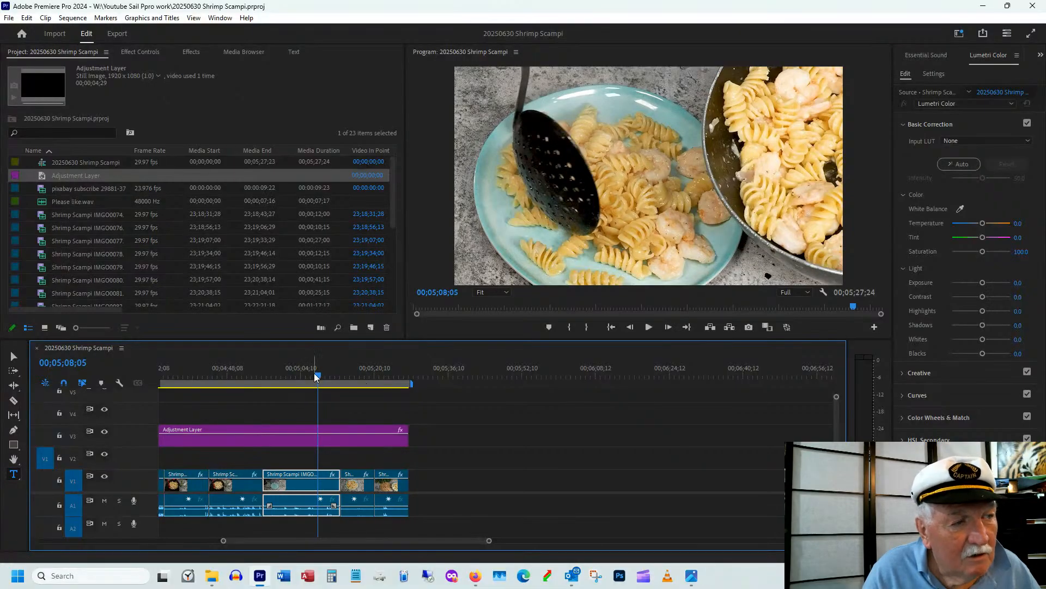
pyautogui.moveTo(314, 373); pyautogui.dragTo(362, 372)
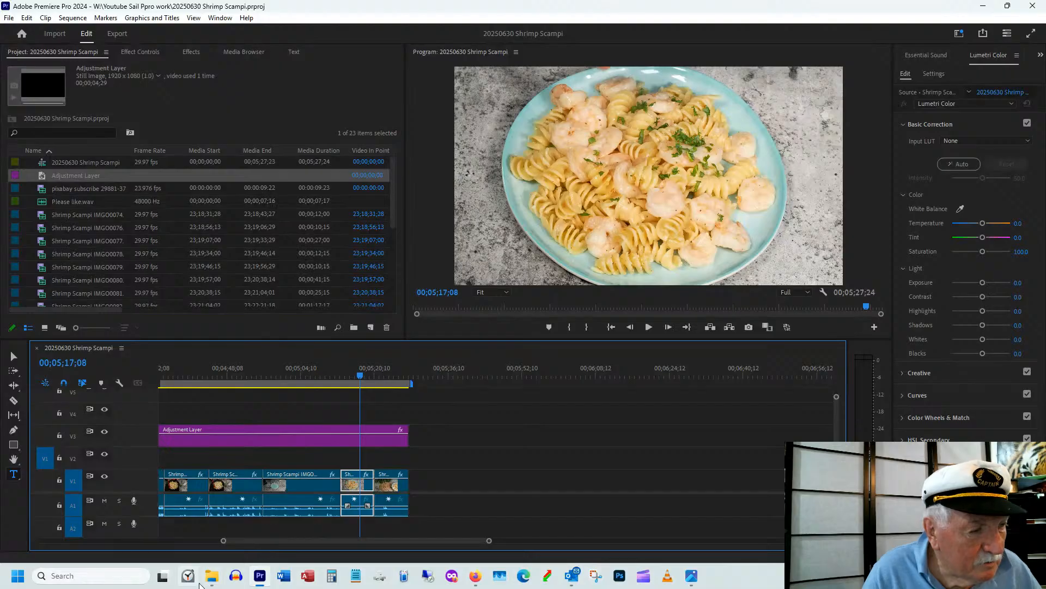
# - Import the music file Yamaha CFG 091 RkBallad A B extro tempo 63 nice arpeggio.wav from the GS folder onto track A2 at about 00;05;38
pyautogui.moveTo(213, 582)
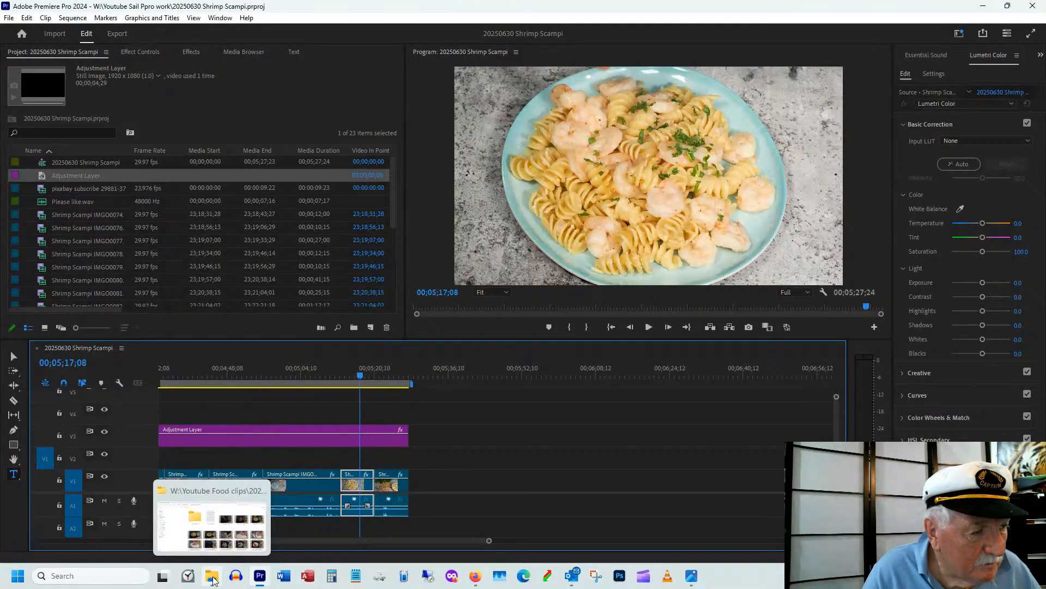
pyautogui.rightClick(215, 580)
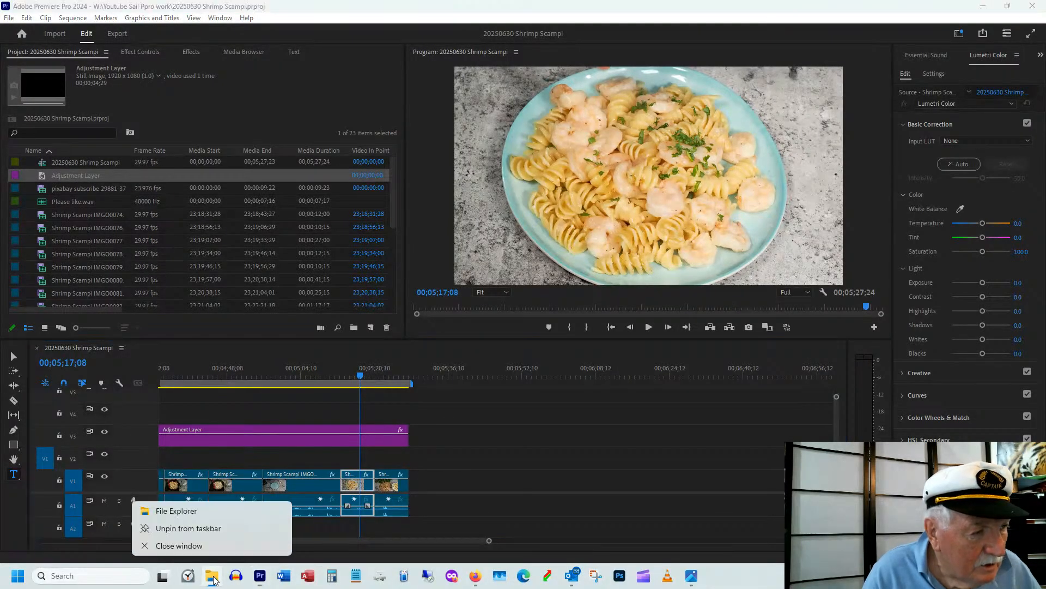
pyautogui.click(186, 513)
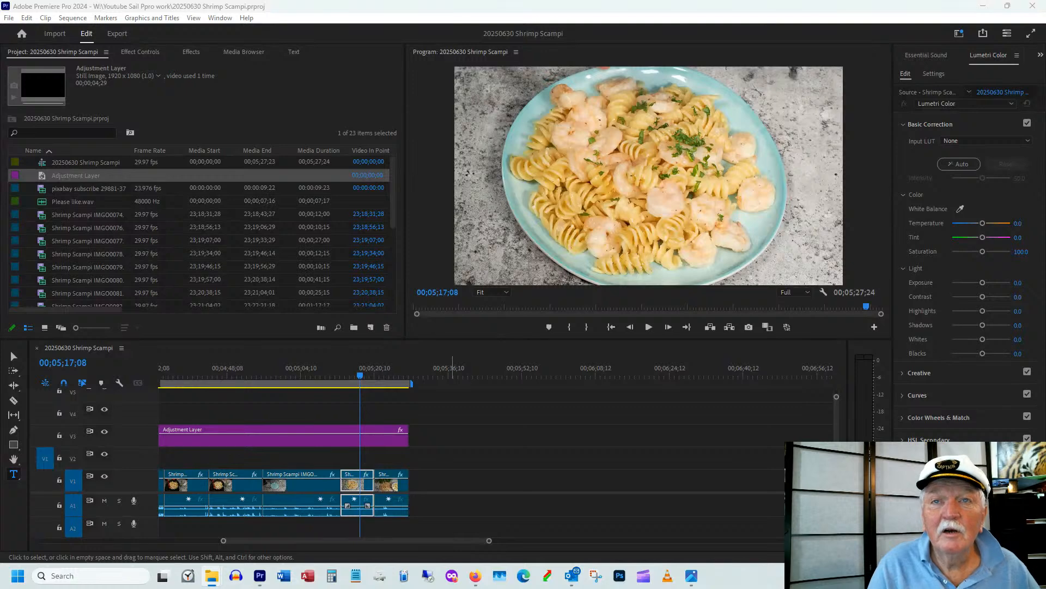
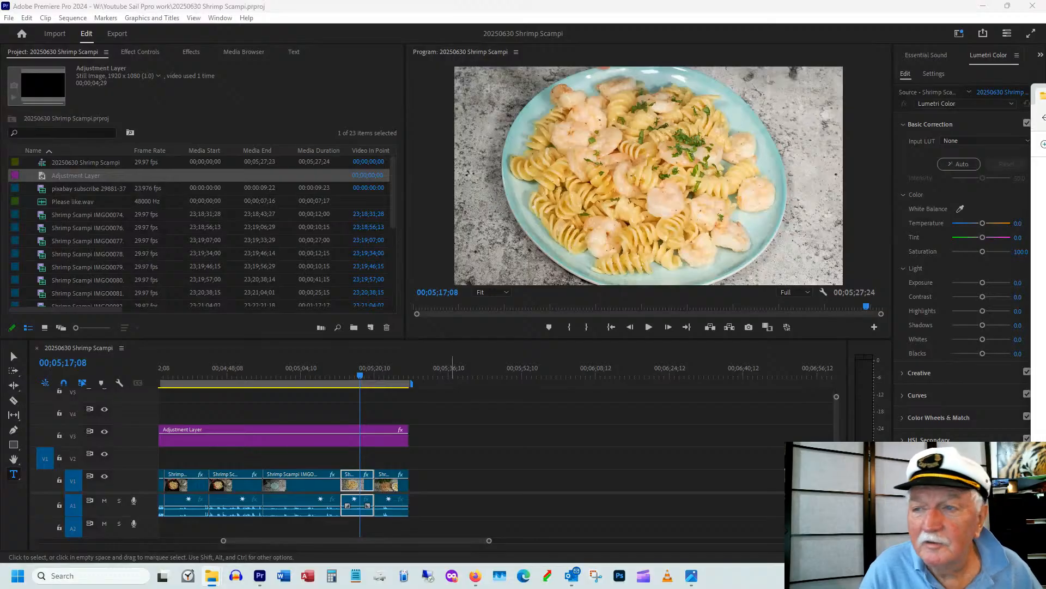
pyautogui.moveTo(1045, 94); pyautogui.dragTo(883, 179)
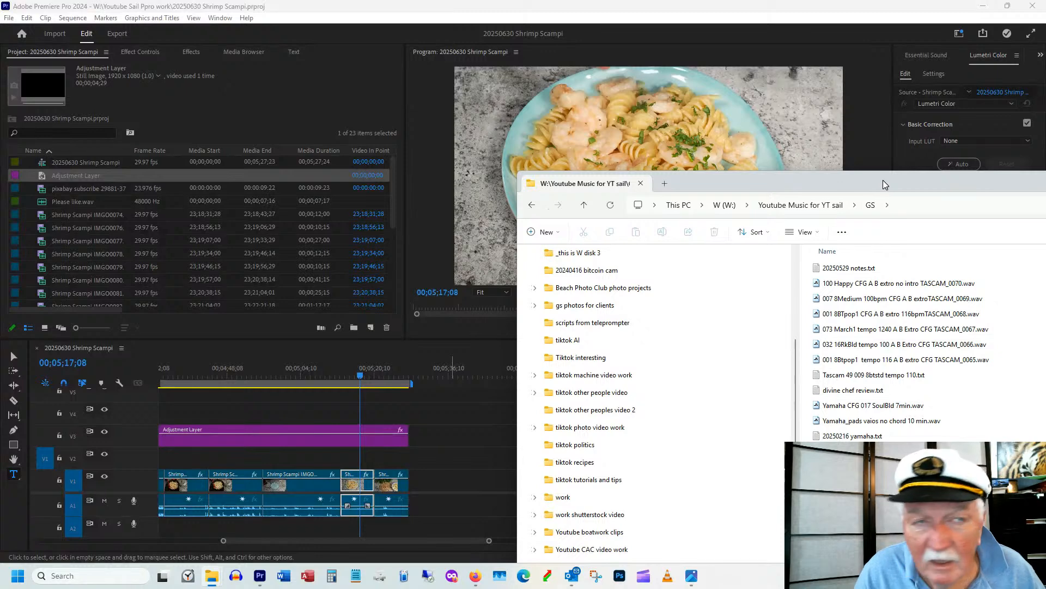
pyautogui.moveTo(734, 182); pyautogui.dragTo(754, 169)
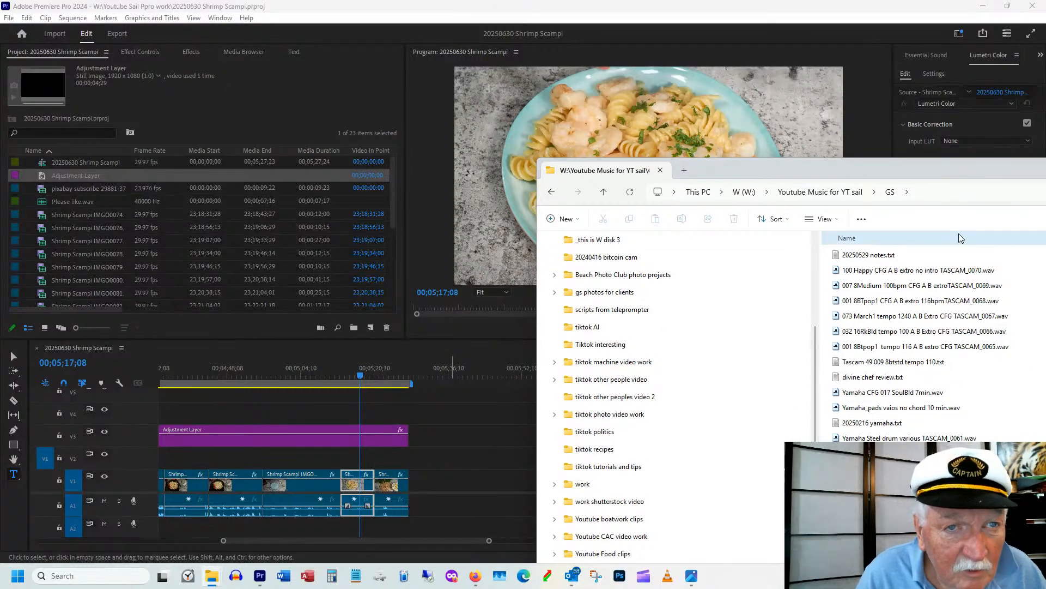
pyautogui.moveTo(836, 173); pyautogui.dragTo(1045, 113)
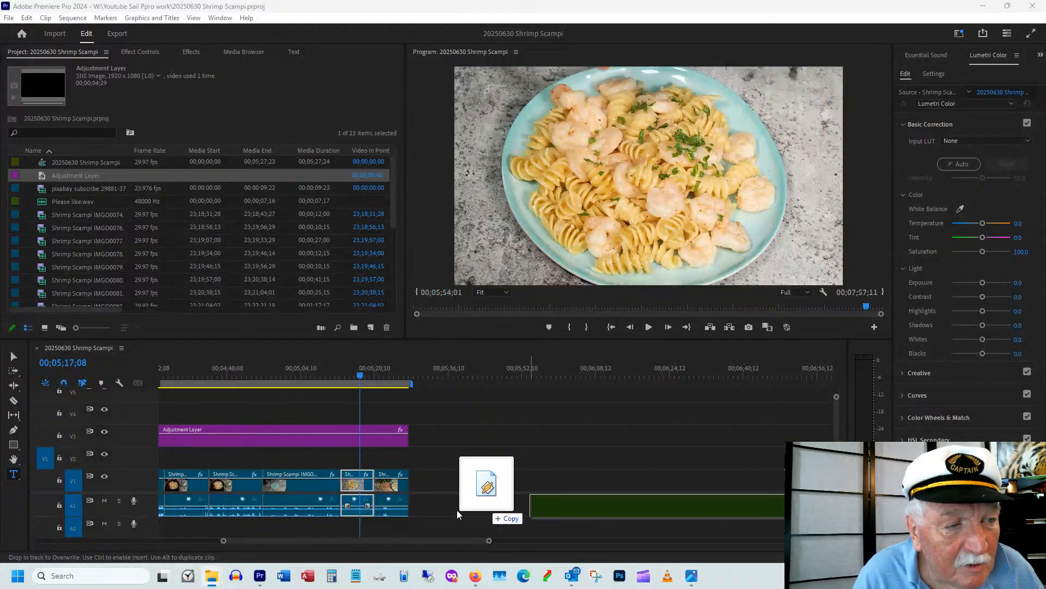
pyautogui.moveTo(457, 509)
pyautogui.mouseDown()
pyautogui.moveTo(436, 507)
pyautogui.moveTo(459, 504)
pyautogui.mouseUp()
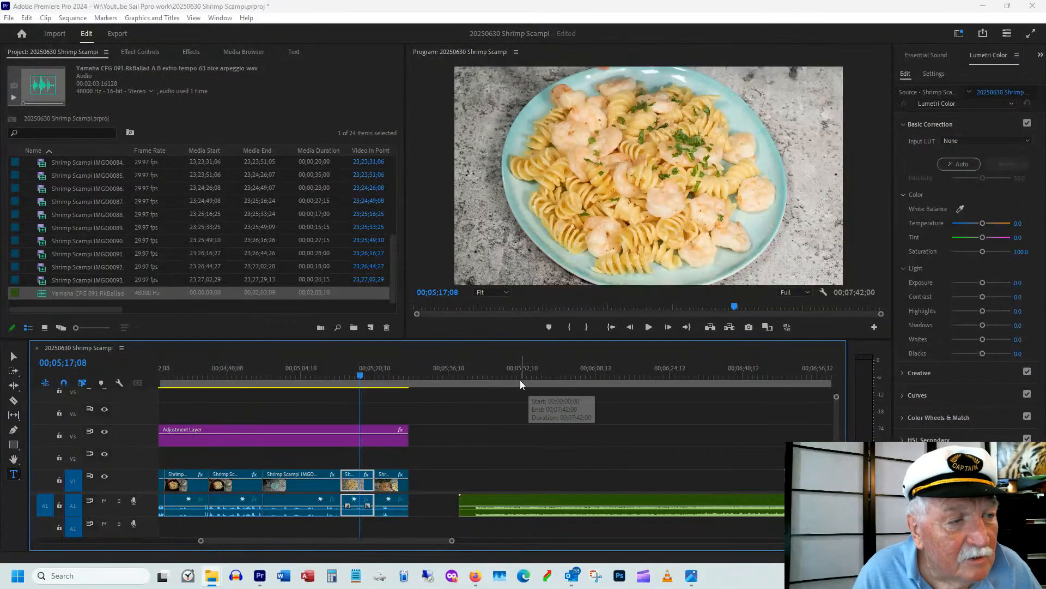
pyautogui.moveTo(525, 513); pyautogui.dragTo(524, 518)
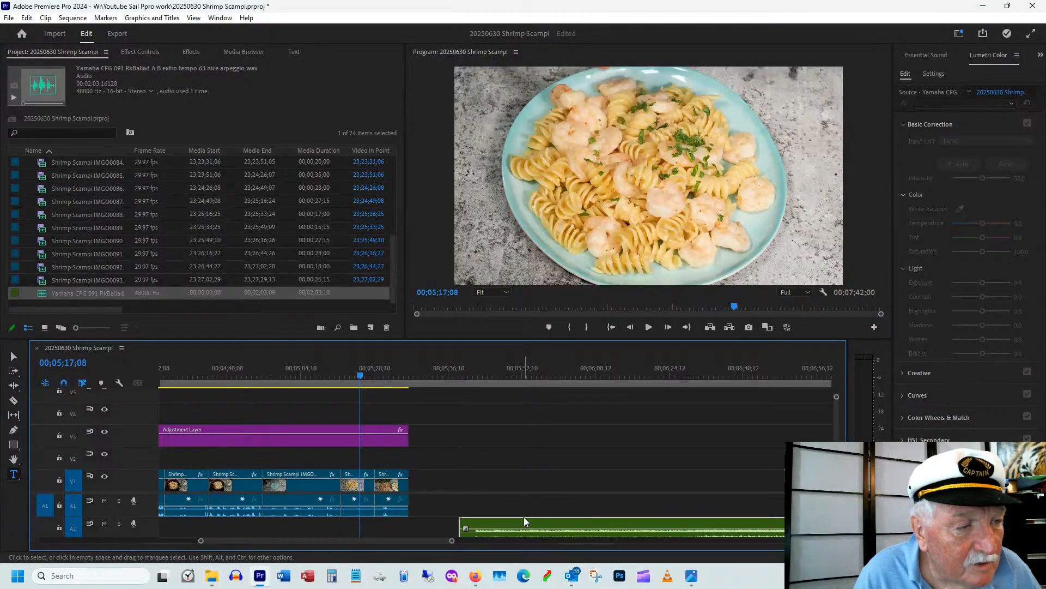
# - Play passages of the music clip near its beginning around 00;05;55 and near its end around 00;07;38
pyautogui.click(496, 376)
pyautogui.press('space')
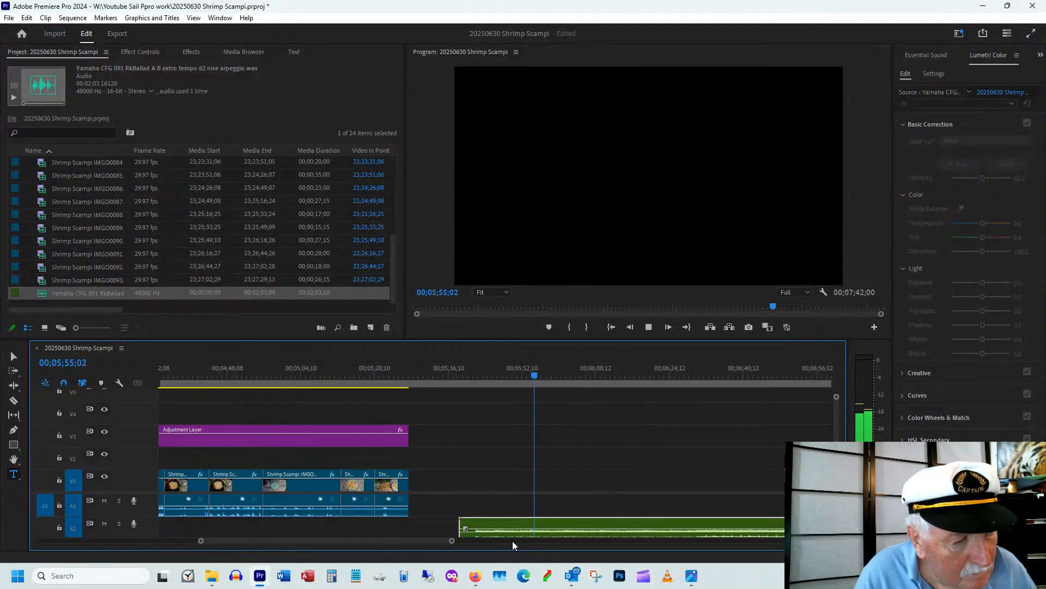
pyautogui.moveTo(430, 541); pyautogui.dragTo(490, 547)
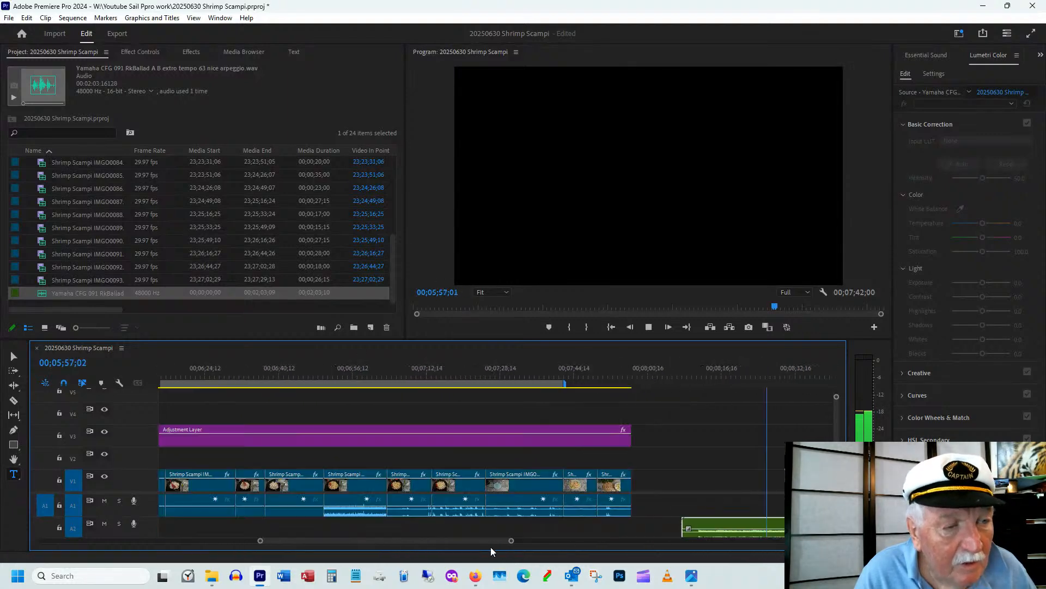
pyautogui.press('space')
pyautogui.moveTo(383, 544); pyautogui.dragTo(473, 545)
pyautogui.click(515, 376)
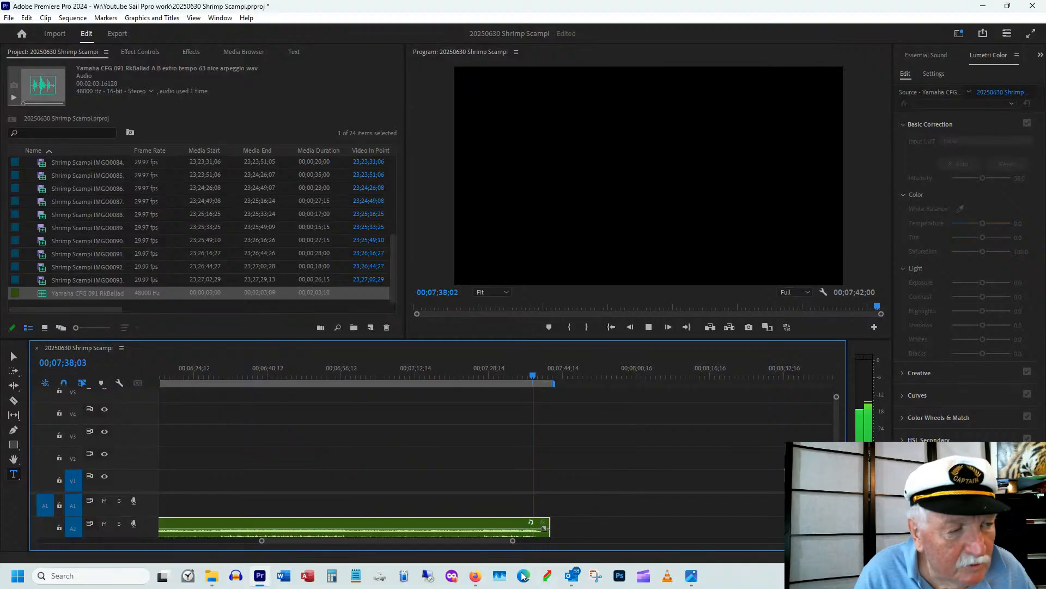
pyautogui.press('space')
# - Move the Yamaha music clip from track A2 past the video to track A3 at the very start of the sequence
pyautogui.moveTo(296, 542); pyautogui.dragTo(172, 551)
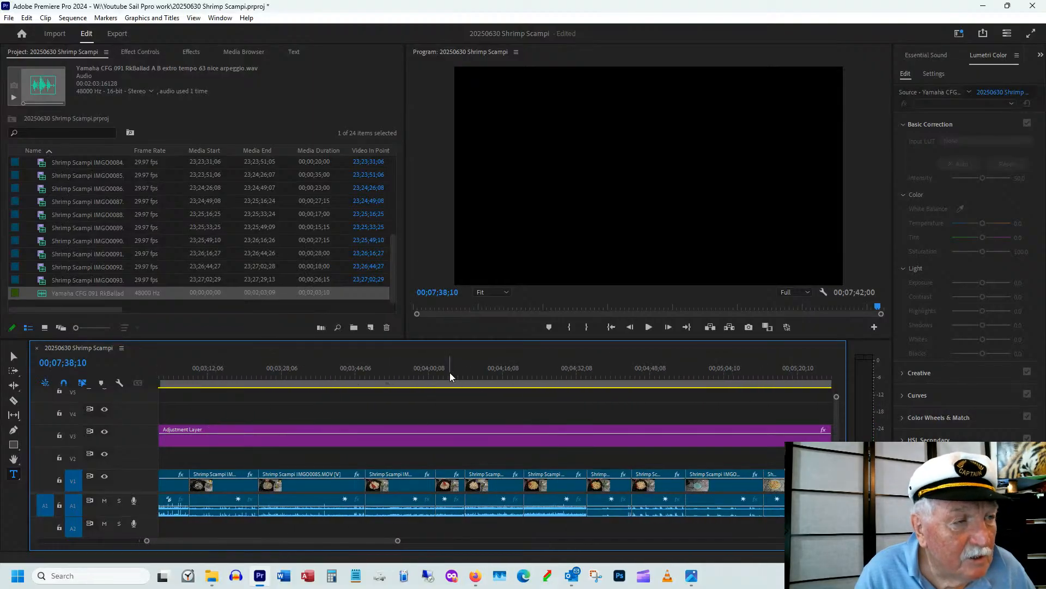
pyautogui.click(450, 376)
pyautogui.press('-')
pyautogui.press('-')
pyautogui.press('-')
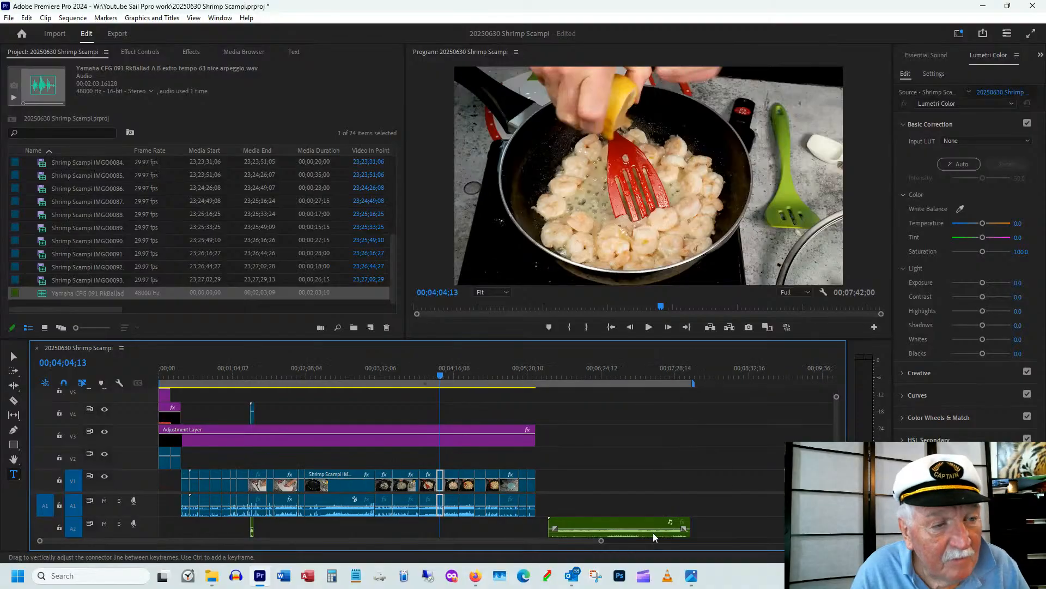
pyautogui.click(574, 375)
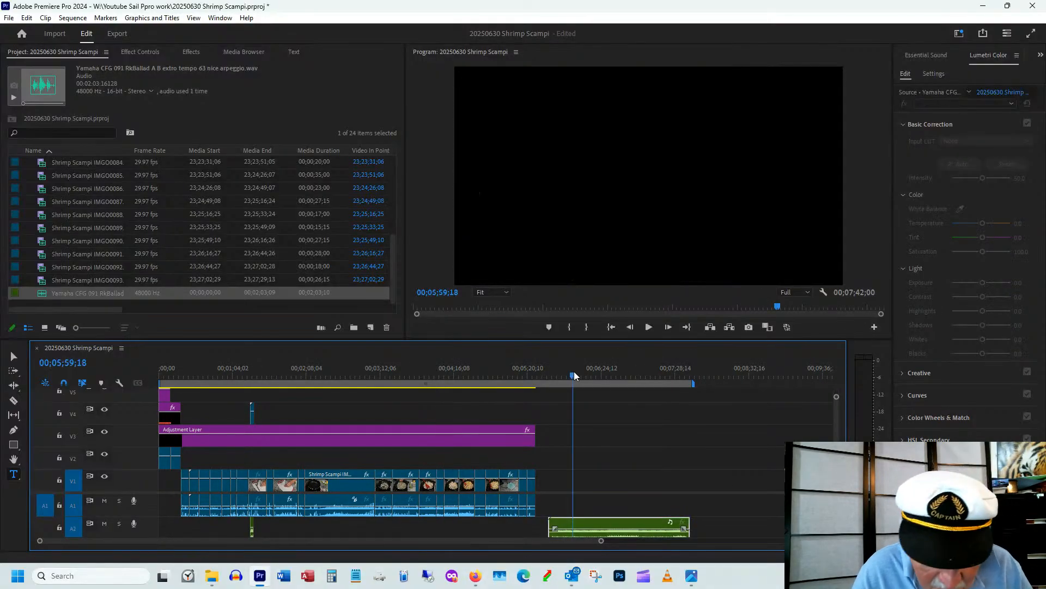
pyautogui.moveTo(598, 530); pyautogui.dragTo(461, 536)
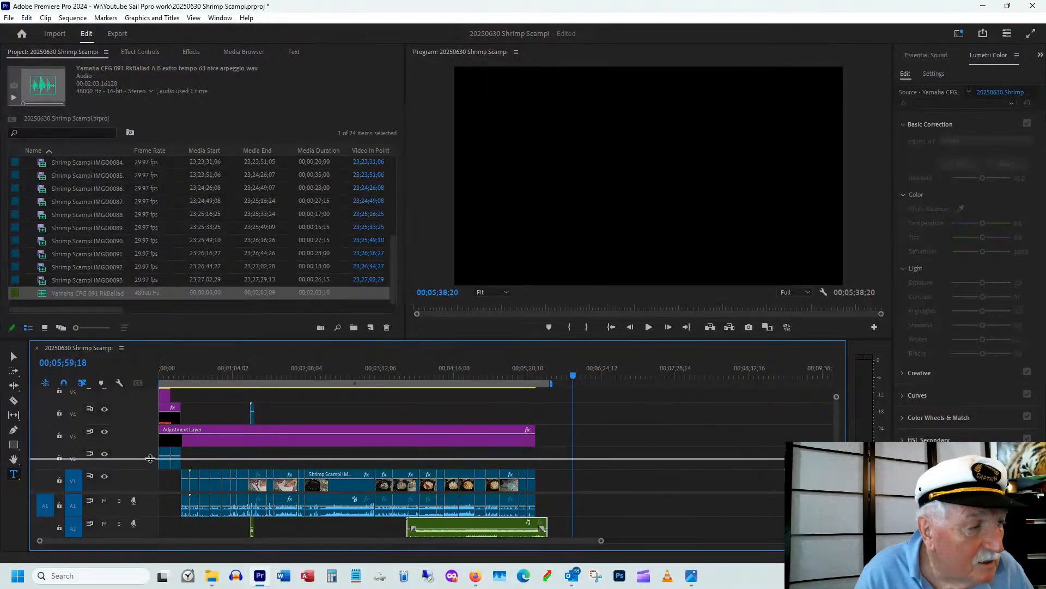
pyautogui.scroll(-2, 329, 513)
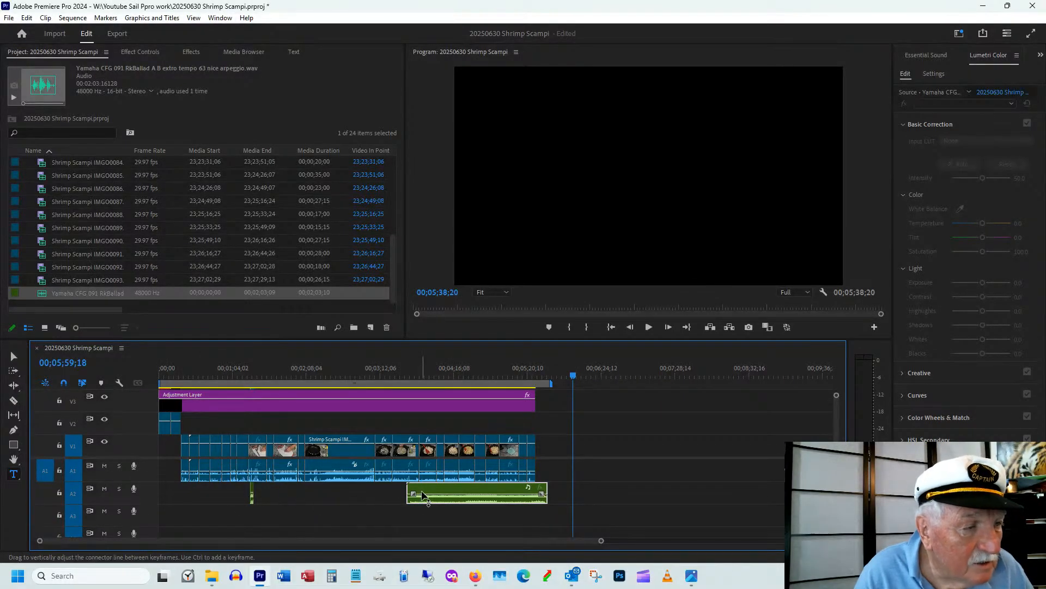
pyautogui.moveTo(432, 488); pyautogui.dragTo(174, 522)
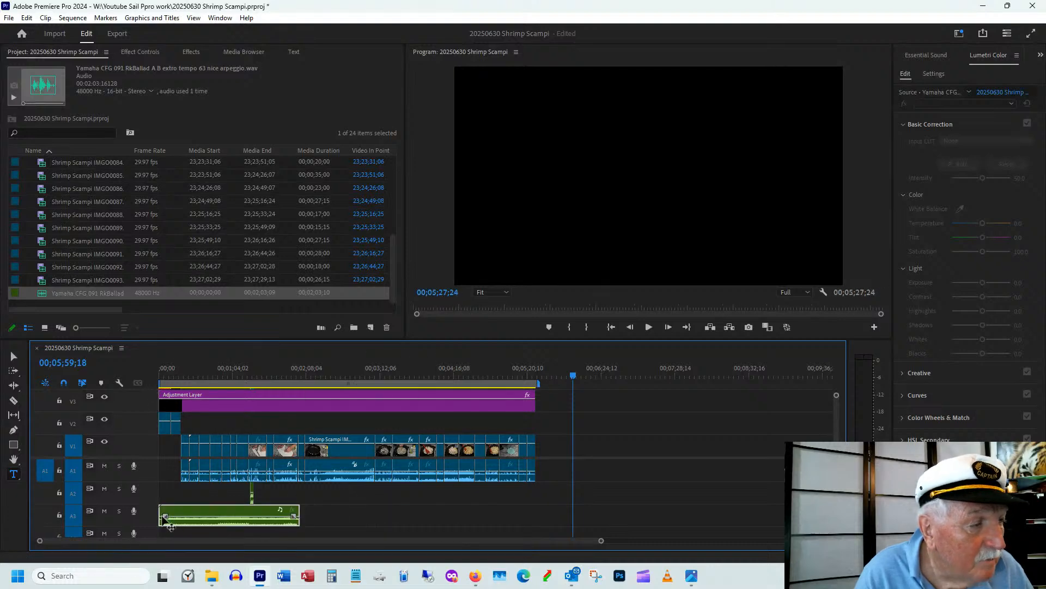
# - Trim about 3.4 seconds off the beginning of the music clip and move it back to the start of the sequence
pyautogui.click(162, 367)
pyautogui.press('=')
pyautogui.press('=')
pyautogui.press('=')
pyautogui.press('=')
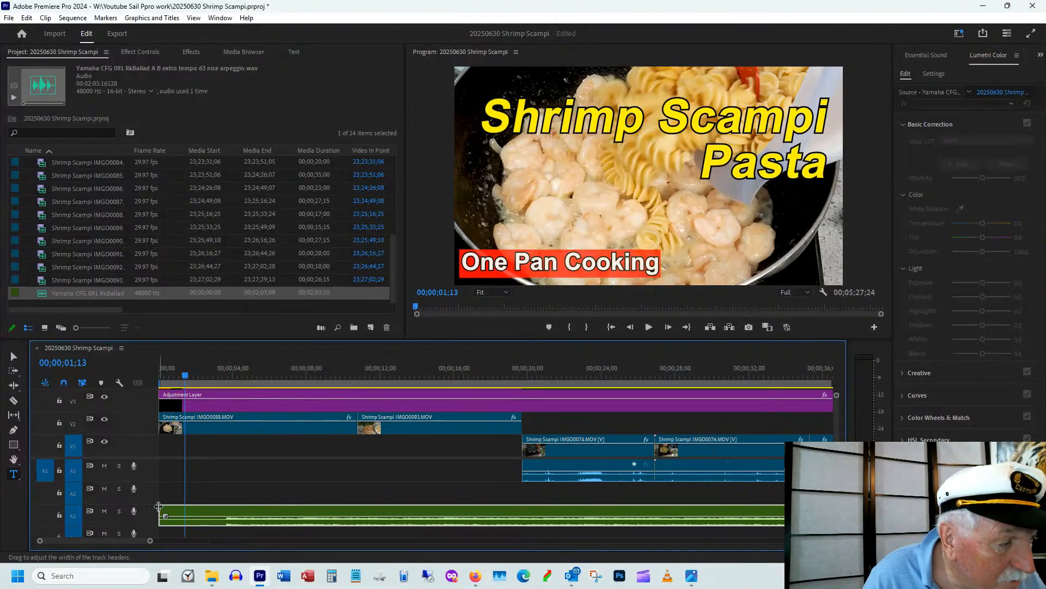
pyautogui.moveTo(159, 508); pyautogui.dragTo(222, 502)
pyautogui.click(218, 374)
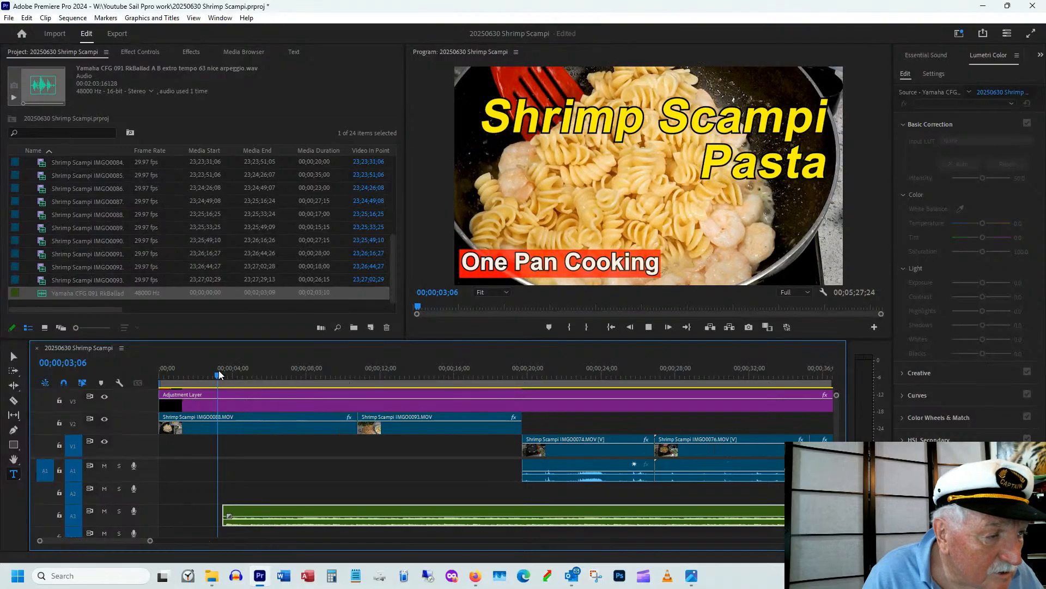
pyautogui.press('space')
pyautogui.press('space')
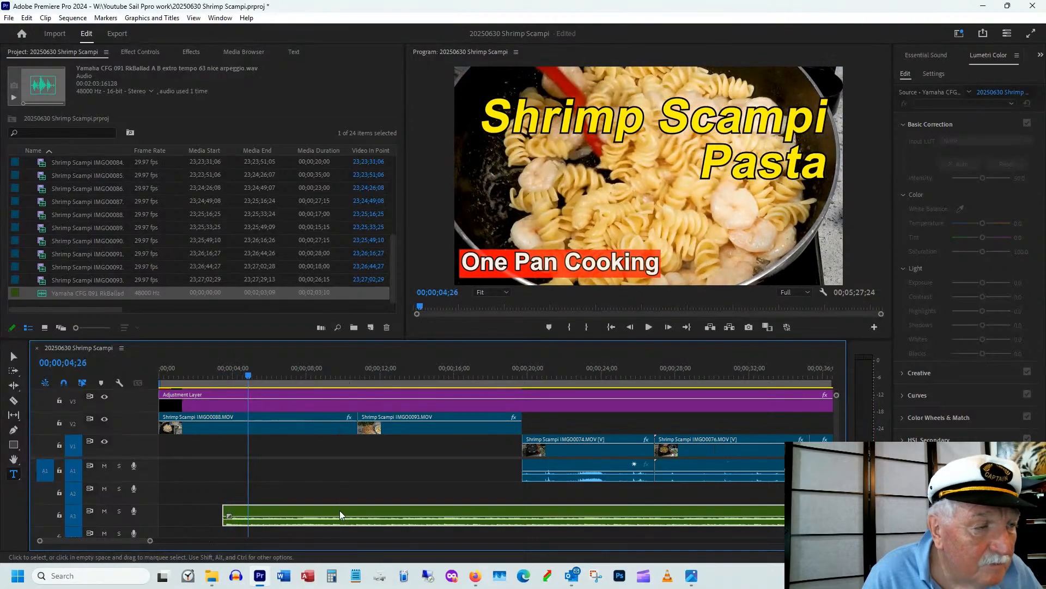
pyautogui.moveTo(341, 510); pyautogui.dragTo(274, 514)
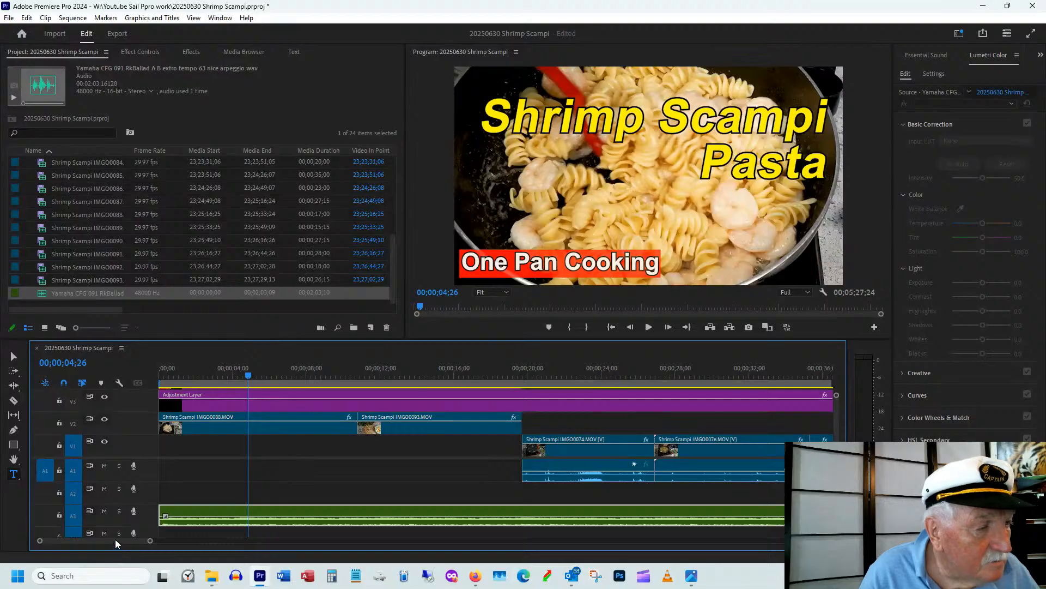
# - Trim the end of the music clip on A3 to 00;01;58;18 and play its closing passage
pyautogui.moveTo(115, 539); pyautogui.dragTo(187, 543)
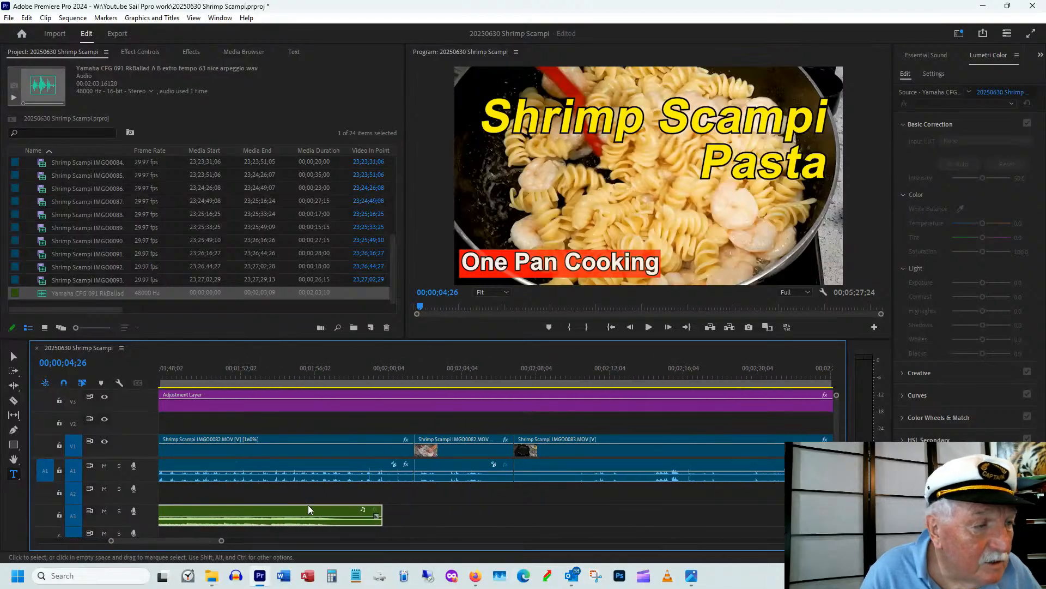
pyautogui.click(308, 374)
pyautogui.press('space')
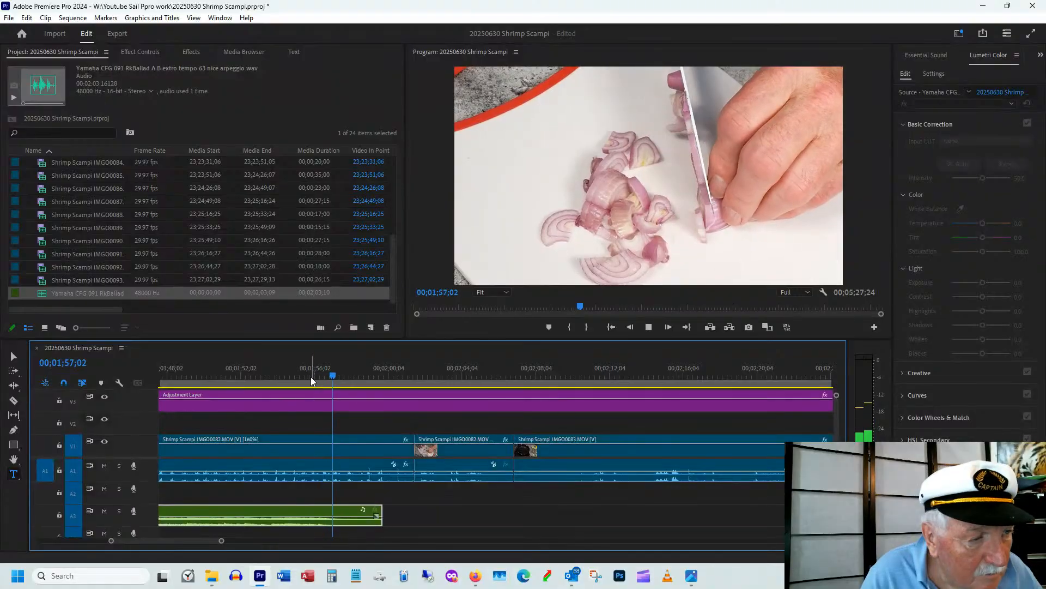
pyautogui.press('space')
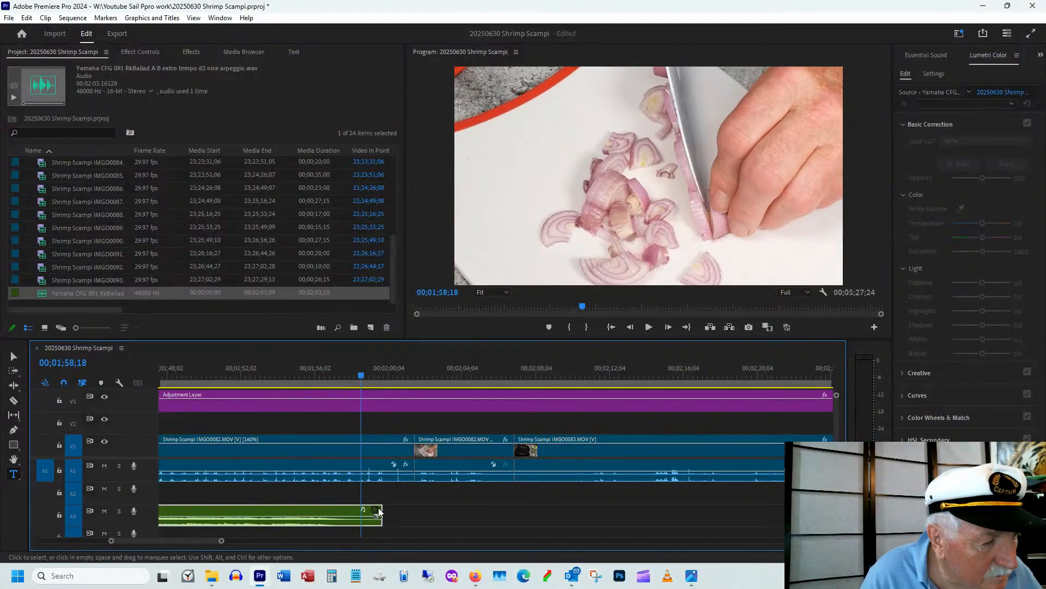
pyautogui.moveTo(380, 509); pyautogui.dragTo(361, 510)
pyautogui.click(303, 382)
pyautogui.press('space')
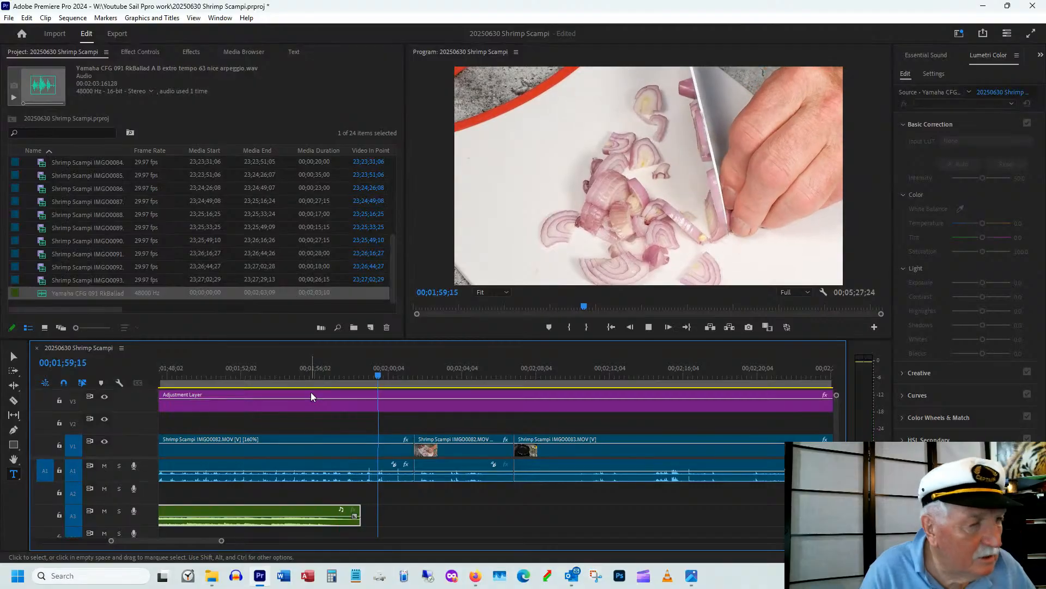
pyautogui.press('space')
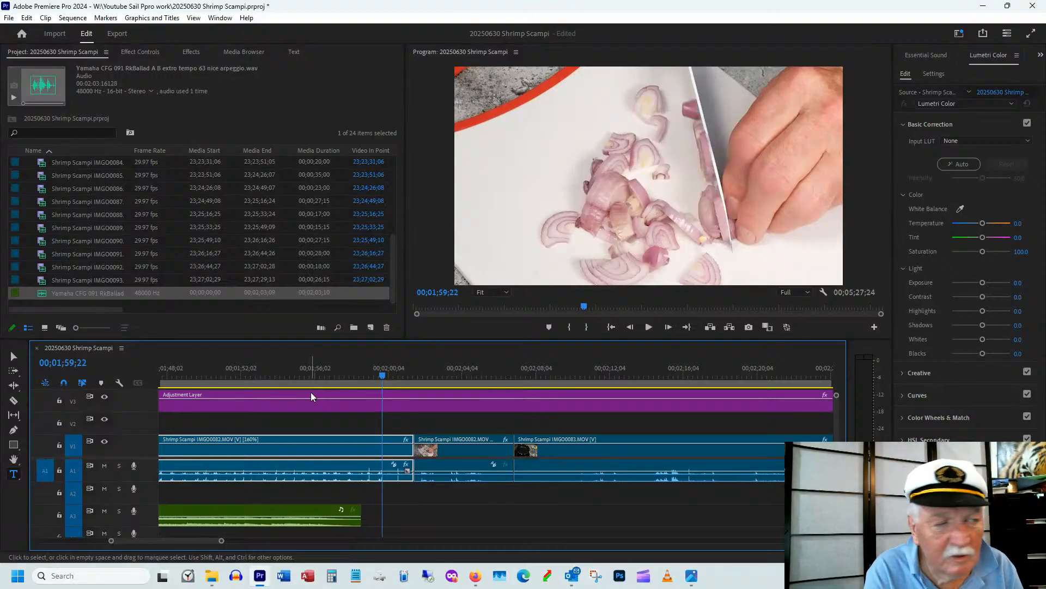
# - Enable Remix on the music clip on track A3
pyautogui.press('-')
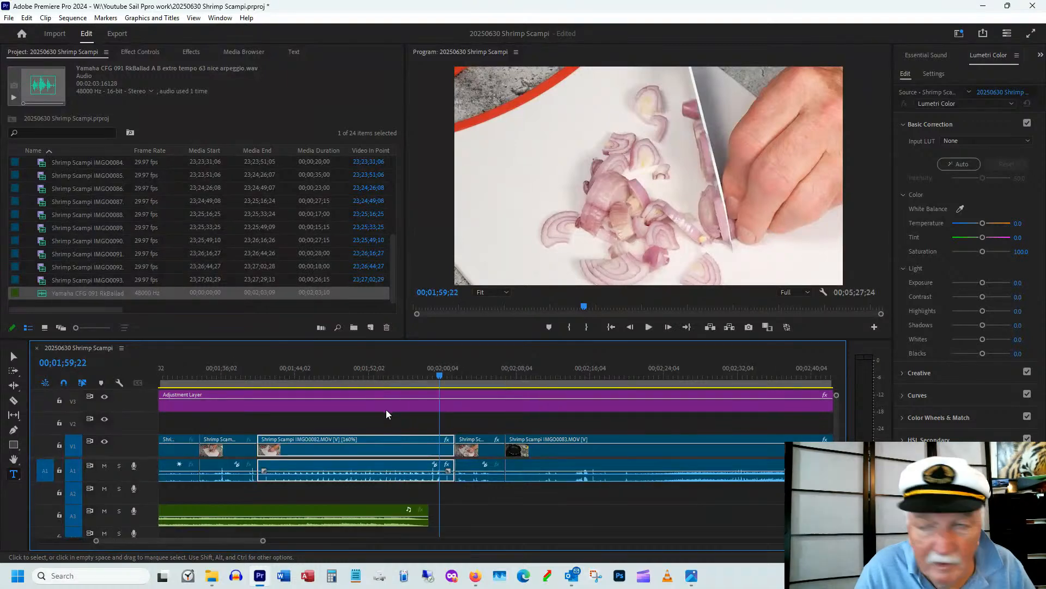
pyautogui.hotkey('alt', 'Tab')
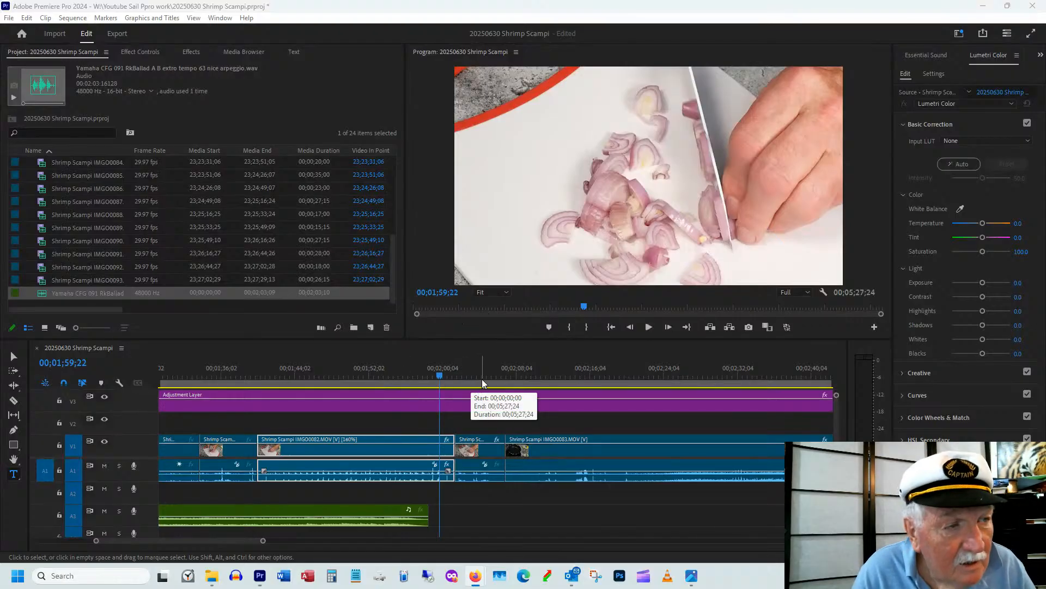
pyautogui.click(440, 376)
pyautogui.press('-')
pyautogui.press('-')
pyautogui.press('-')
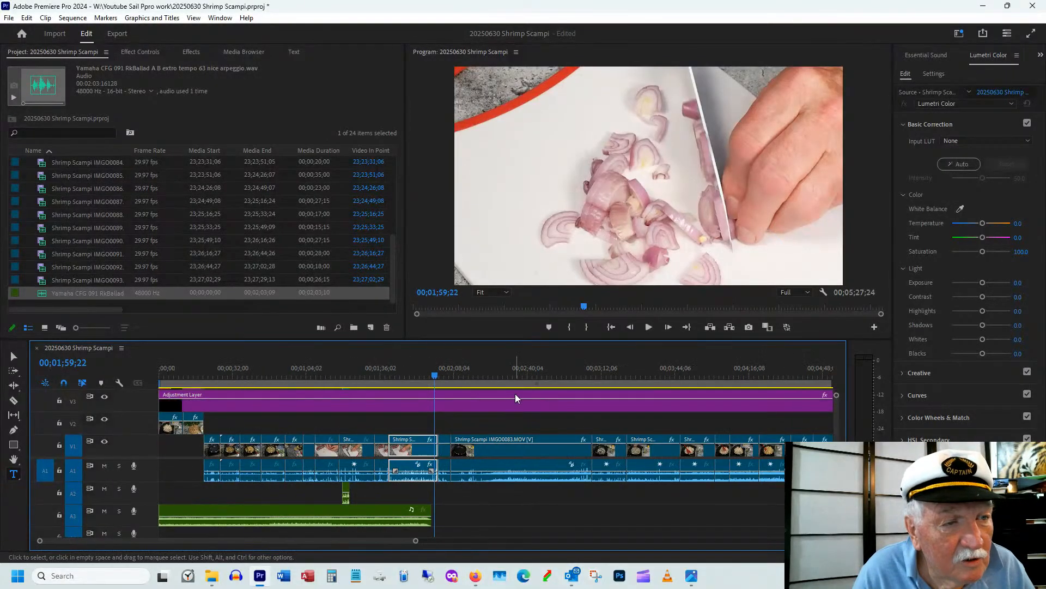
pyautogui.rightClick(238, 510)
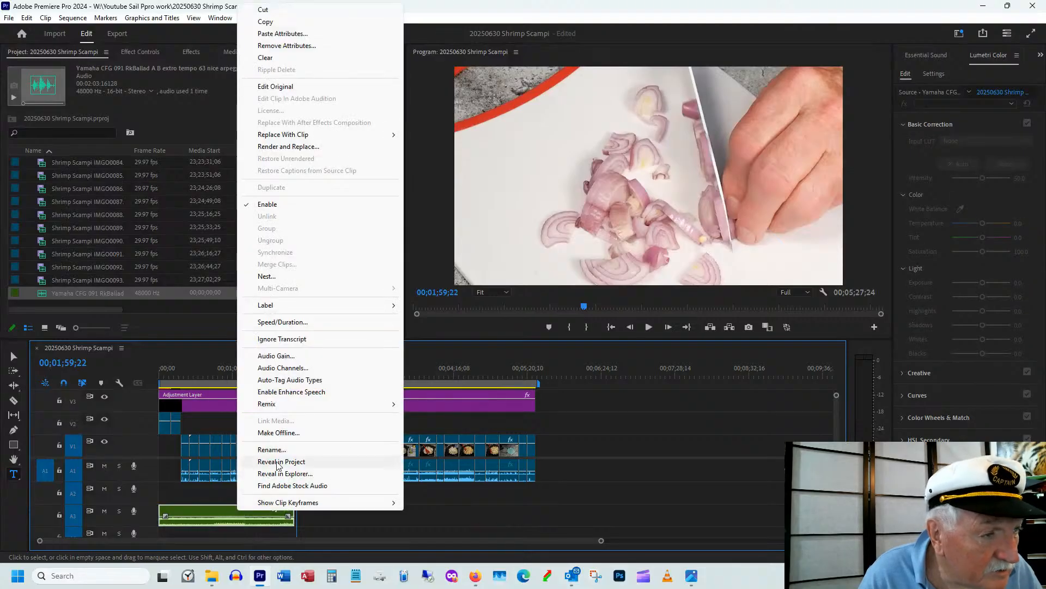
pyautogui.moveTo(300, 409)
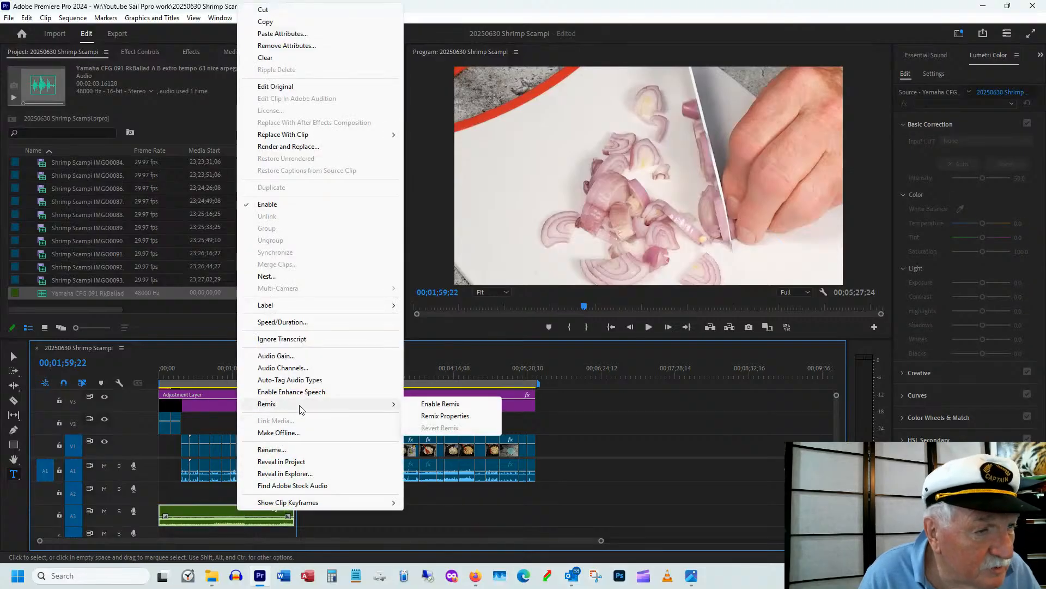
pyautogui.click(429, 403)
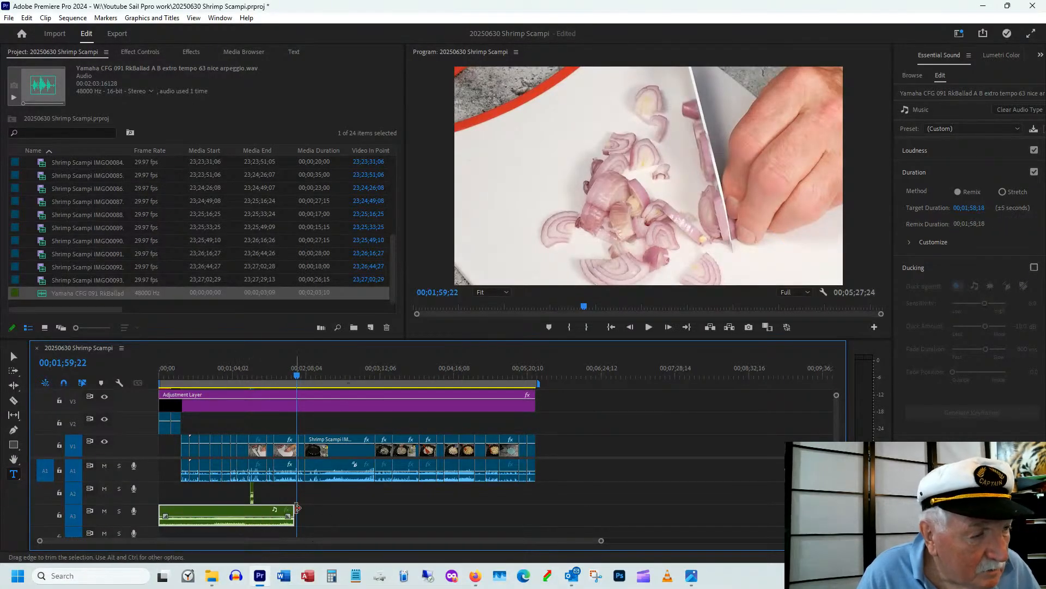
# - Extend the music clip to the end of the sequence with the Remix Tool, for a target duration of 00;05;27;24
pyautogui.click(15, 386)
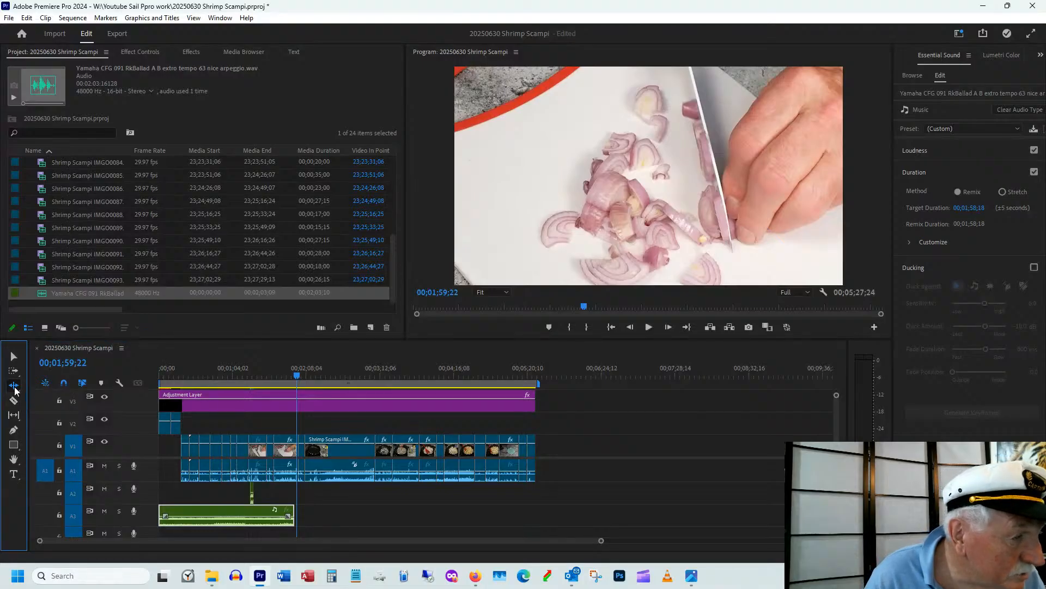
pyautogui.click(15, 386)
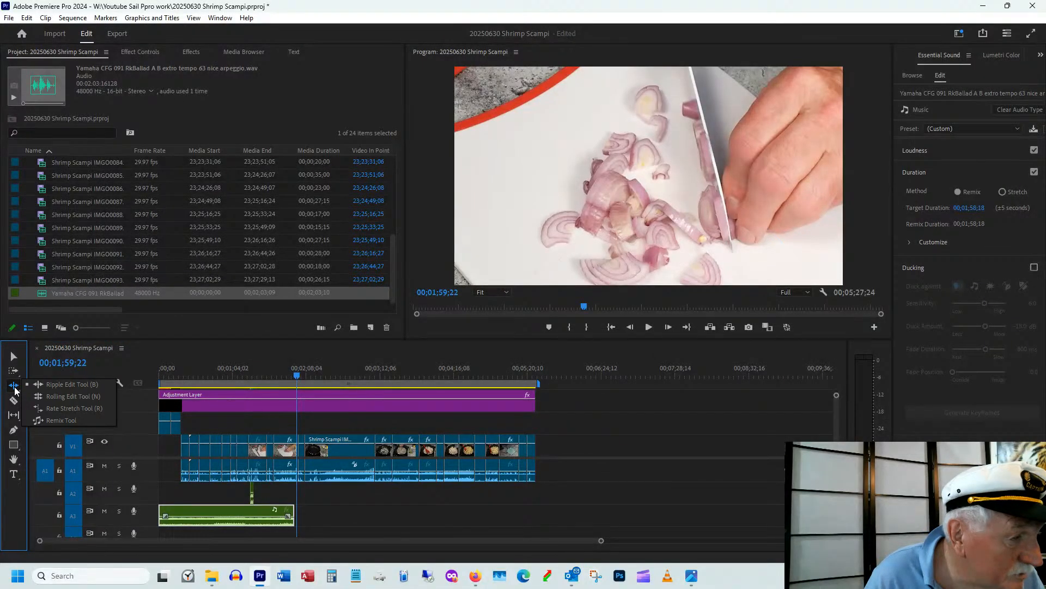
pyautogui.click(43, 421)
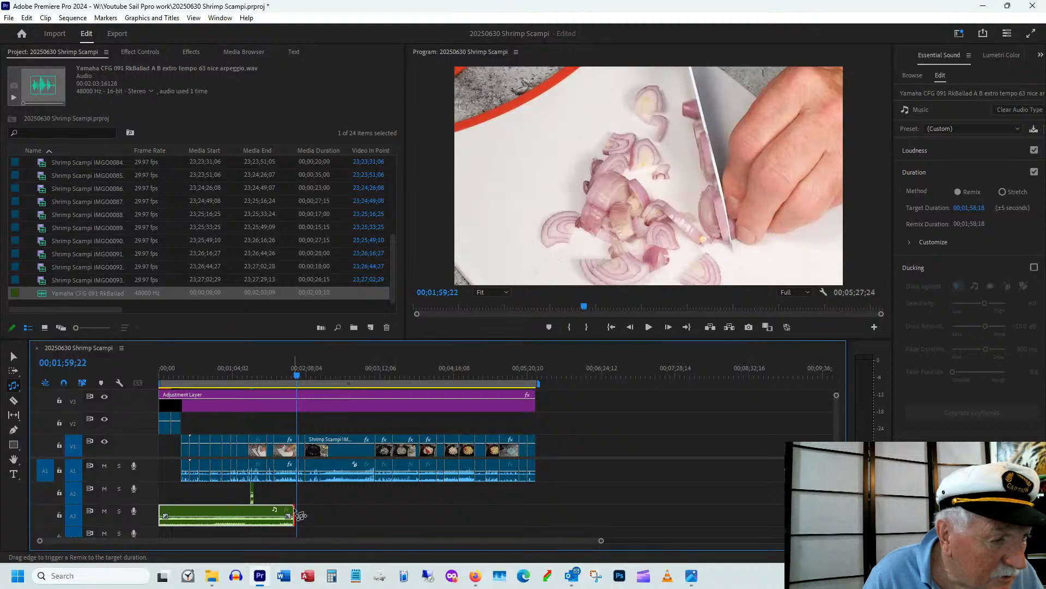
pyautogui.moveTo(294, 515); pyautogui.dragTo(556, 515)
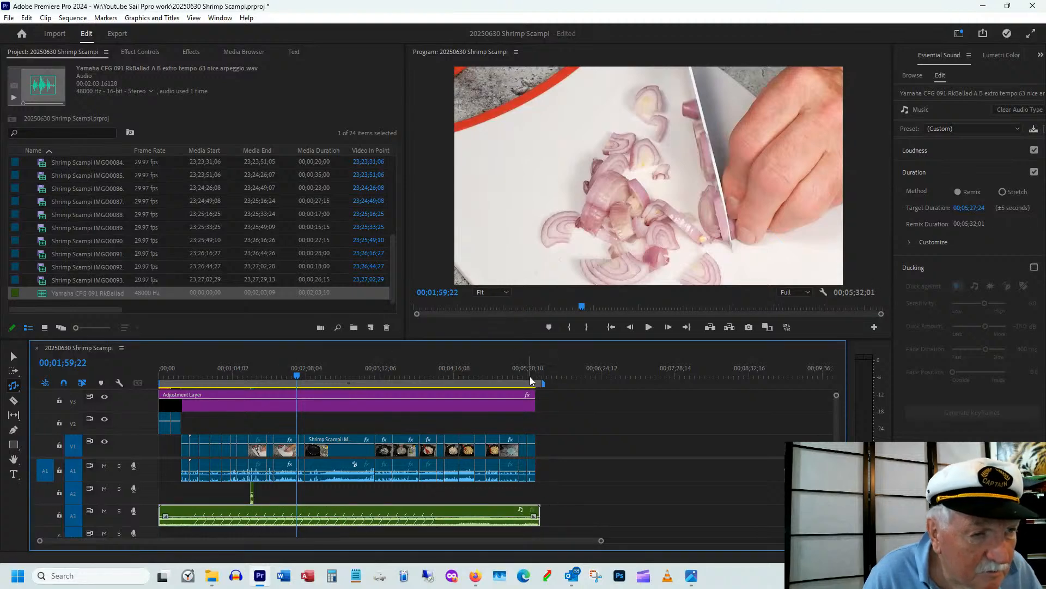
# - Remix the music's end back to the end of the last video clip, for a target duration of 00;05;26;22
pyautogui.click(530, 378)
pyautogui.press('=')
pyautogui.press('=')
pyautogui.press('=')
pyautogui.press('=')
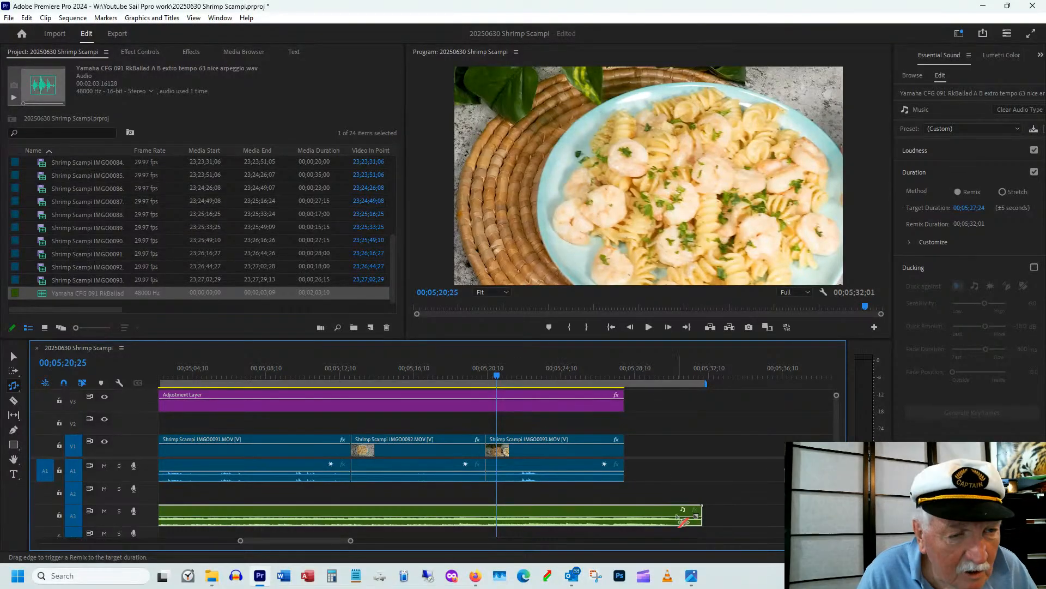
pyautogui.moveTo(703, 512); pyautogui.dragTo(624, 518)
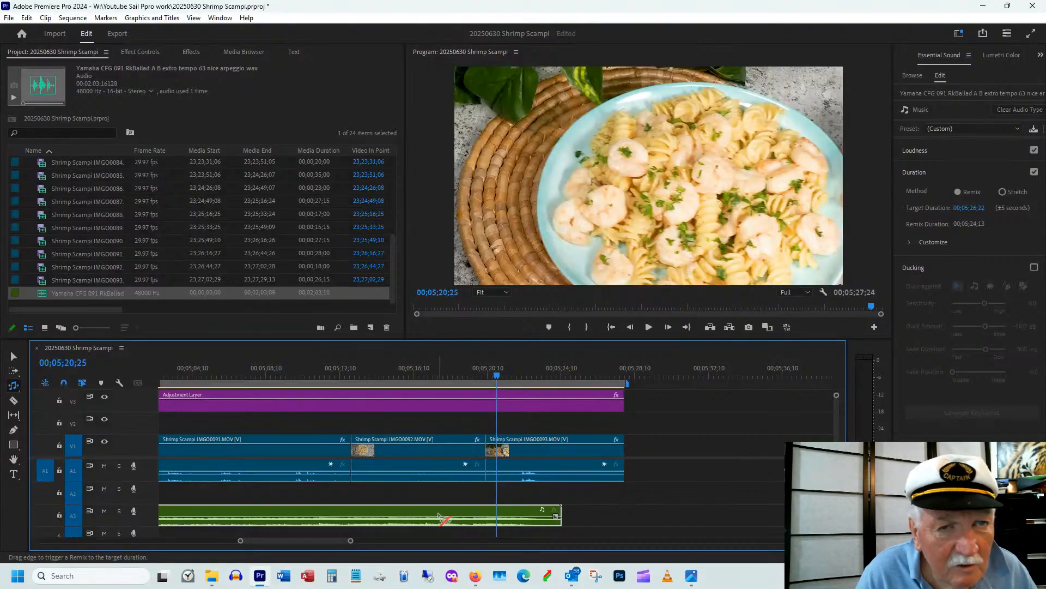
# - Set the Remix Variations to 8.0 and lengthen the music clip again to a target duration of 00;05;27;24
pyautogui.click(910, 242)
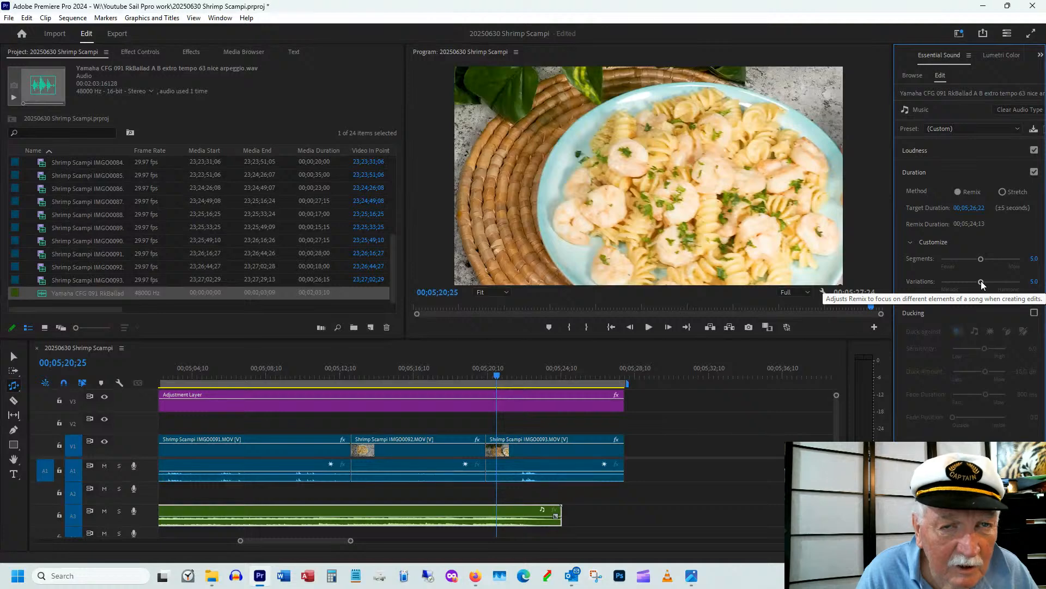
pyautogui.moveTo(1001, 284); pyautogui.dragTo(1005, 282)
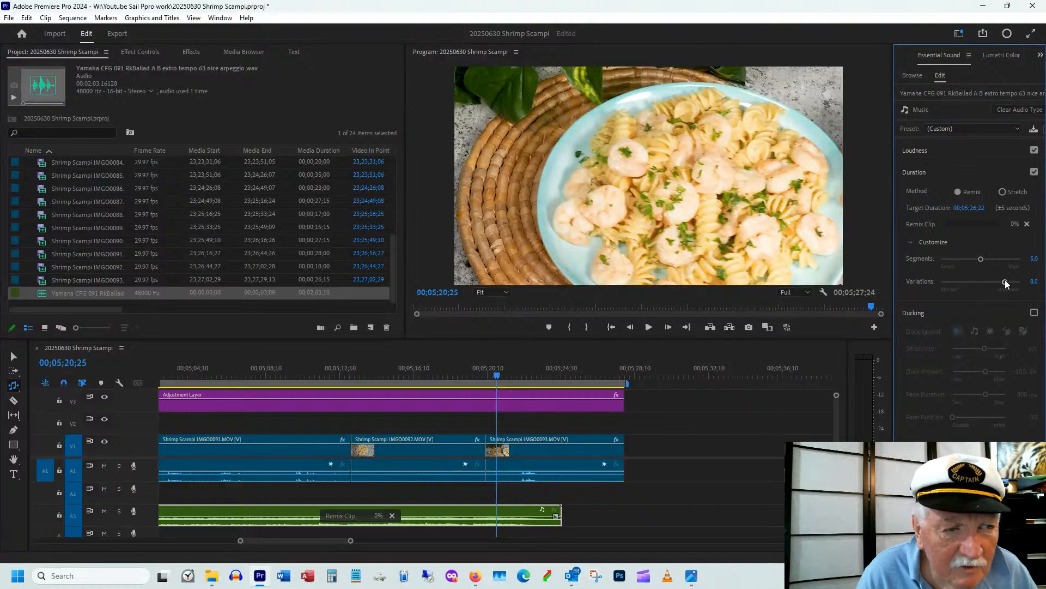
pyautogui.moveTo(562, 513); pyautogui.dragTo(702, 513)
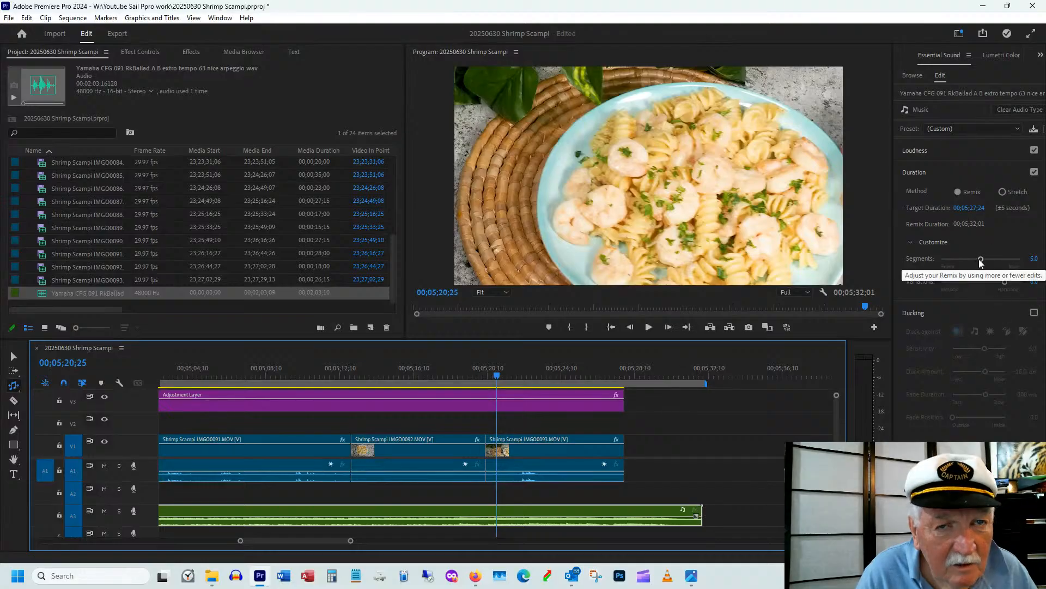
# - Set the Remix Segments to 8.4 and remix the music's end to the end of the last video clip
pyautogui.moveTo(981, 259); pyautogui.dragTo(994, 259)
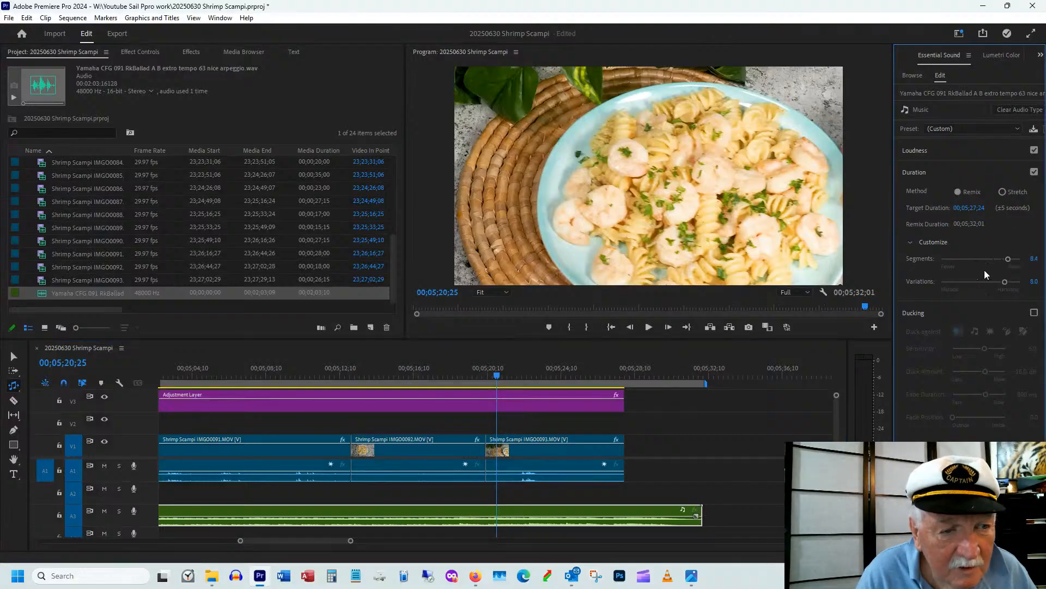
pyautogui.click(578, 518)
pyautogui.moveTo(577, 518); pyautogui.dragTo(625, 513)
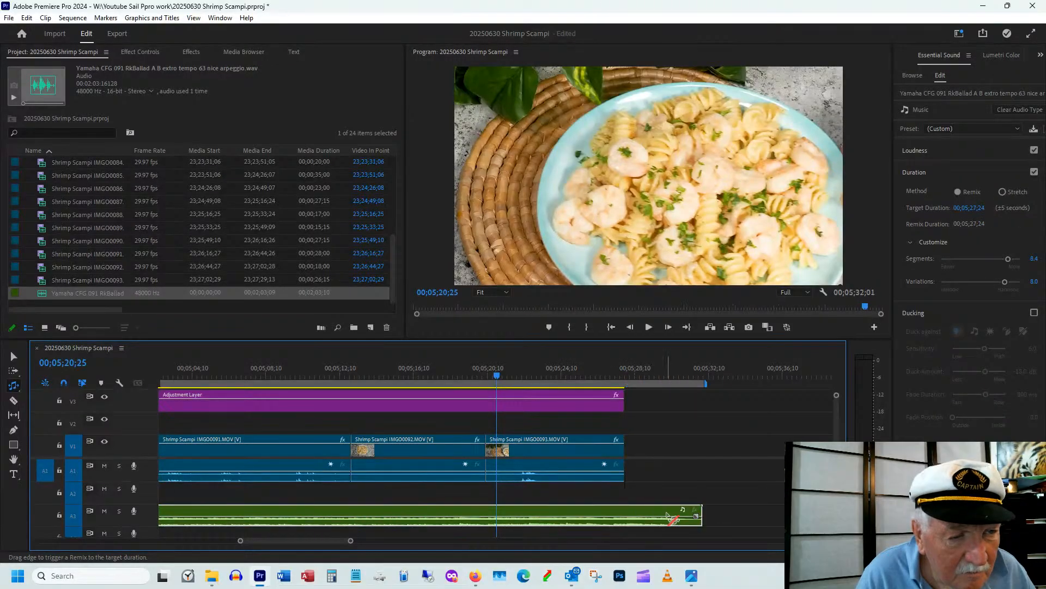
# - Set the Remix Segments and then the Variations to 1.0, remixing the music's end to a target duration of 00;05;26;01
pyautogui.click(1008, 262)
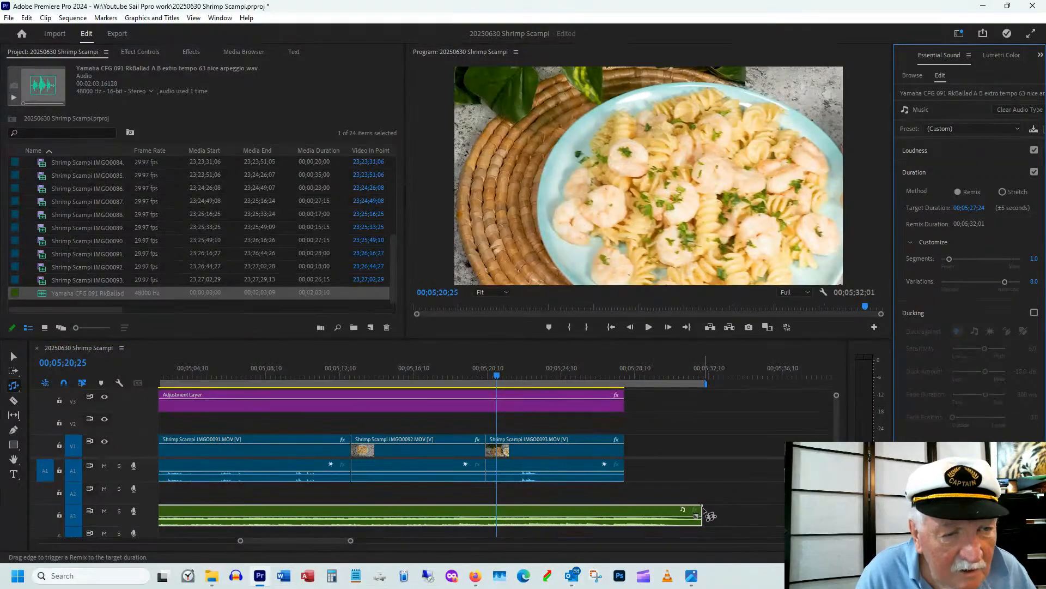
pyautogui.moveTo(703, 512); pyautogui.dragTo(626, 513)
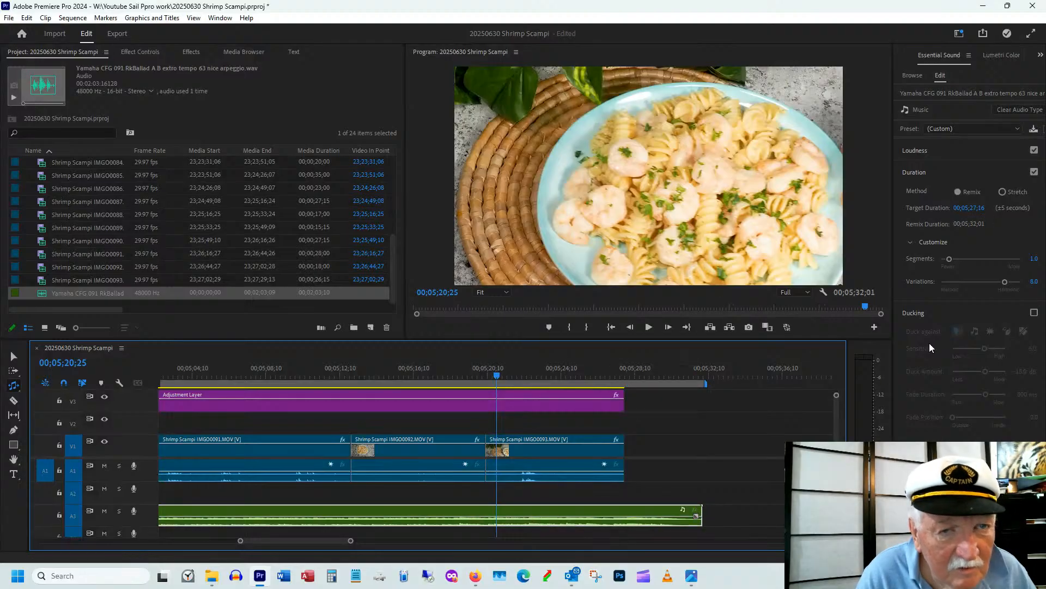
pyautogui.click(1003, 283)
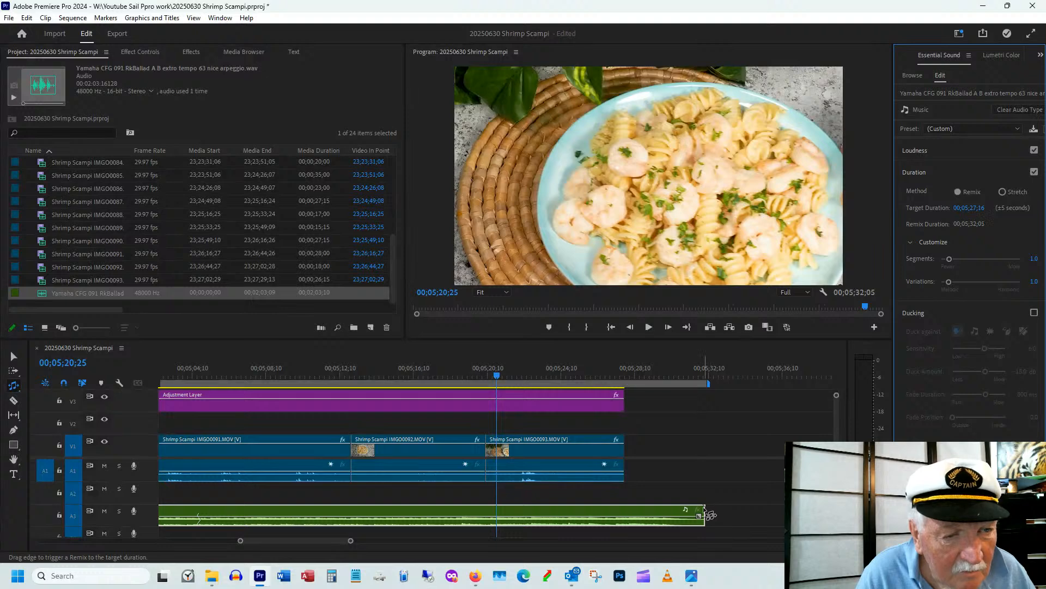
pyautogui.moveTo(705, 510); pyautogui.dragTo(576, 517)
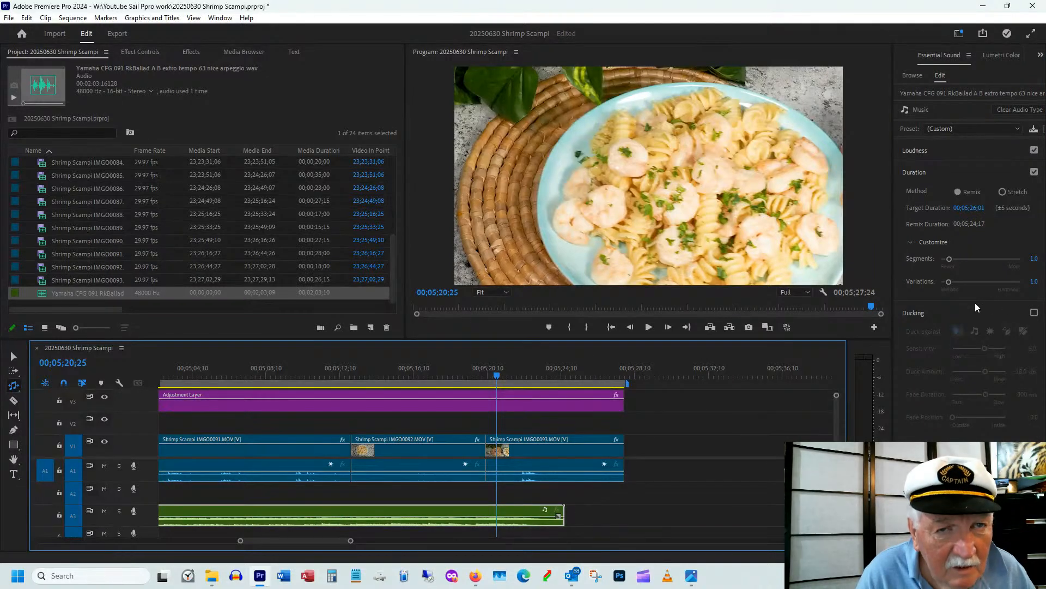
# - Set the Remix Variations to 6.6 and remix the music clip to a target duration of 00;05;29;06
pyautogui.moveTo(951, 282); pyautogui.dragTo(1008, 282)
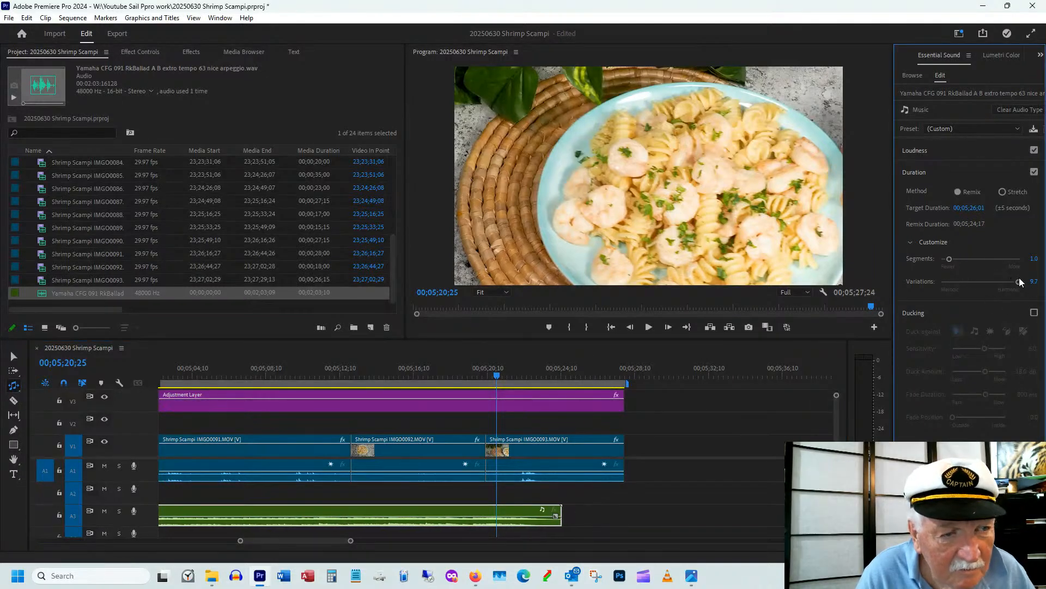
pyautogui.moveTo(1002, 291); pyautogui.dragTo(994, 292)
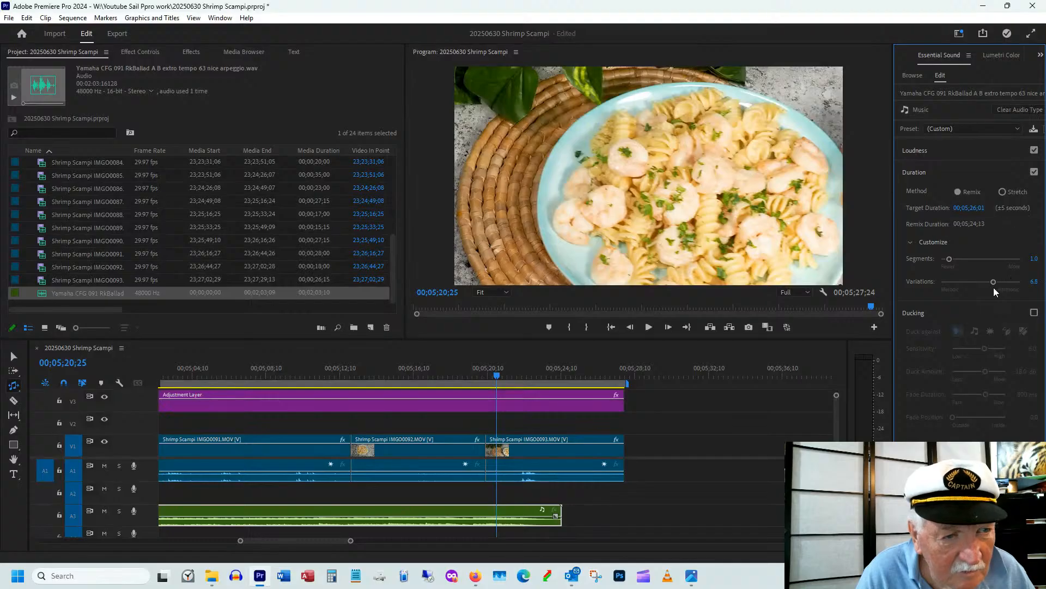
pyautogui.moveTo(562, 515); pyautogui.dragTo(625, 511)
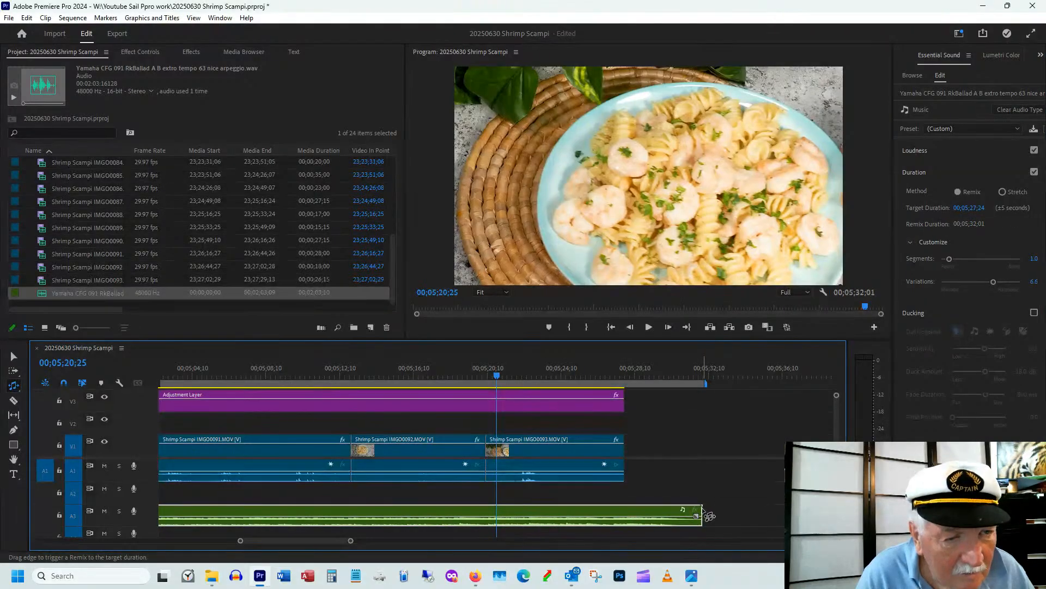
pyautogui.moveTo(703, 515); pyautogui.dragTo(728, 515)
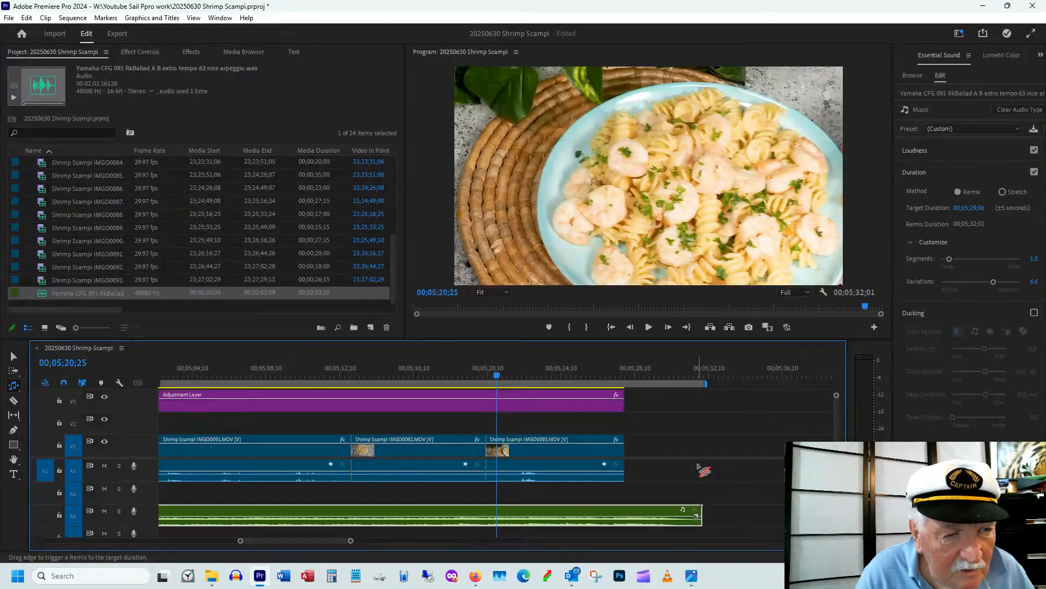
# - Switch to the Selection tool and play the tail of the music beyond the last video clip
pyautogui.click(14, 357)
pyautogui.click(650, 376)
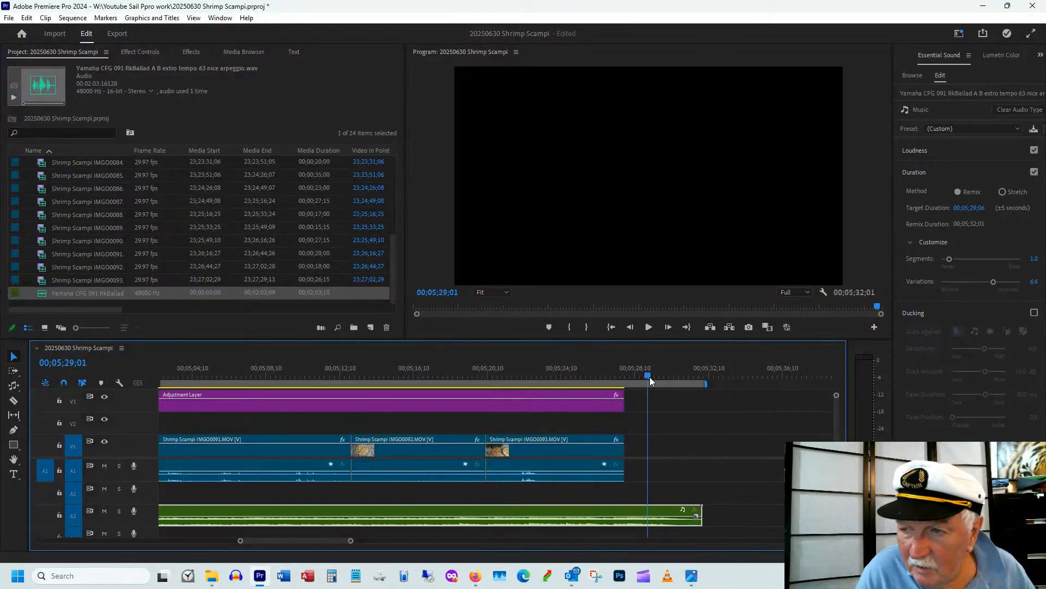
pyautogui.press('space')
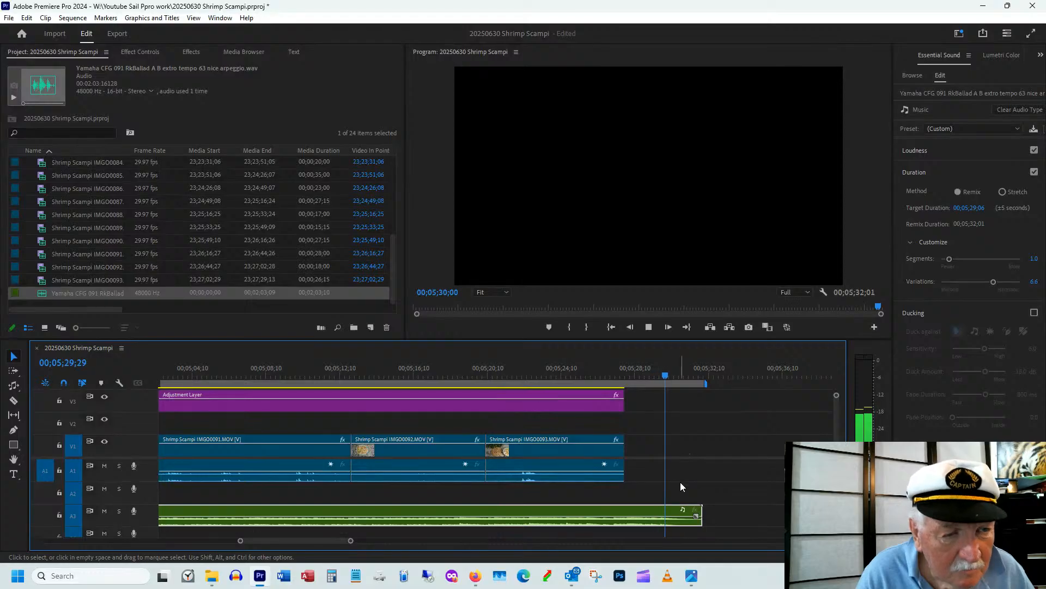
pyautogui.press('space')
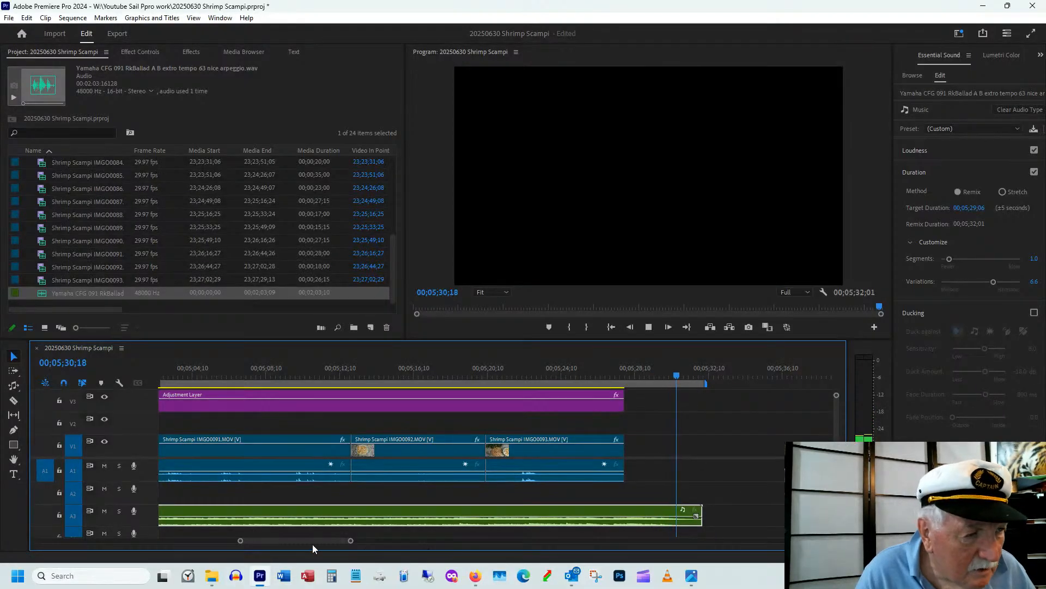
pyautogui.press('space')
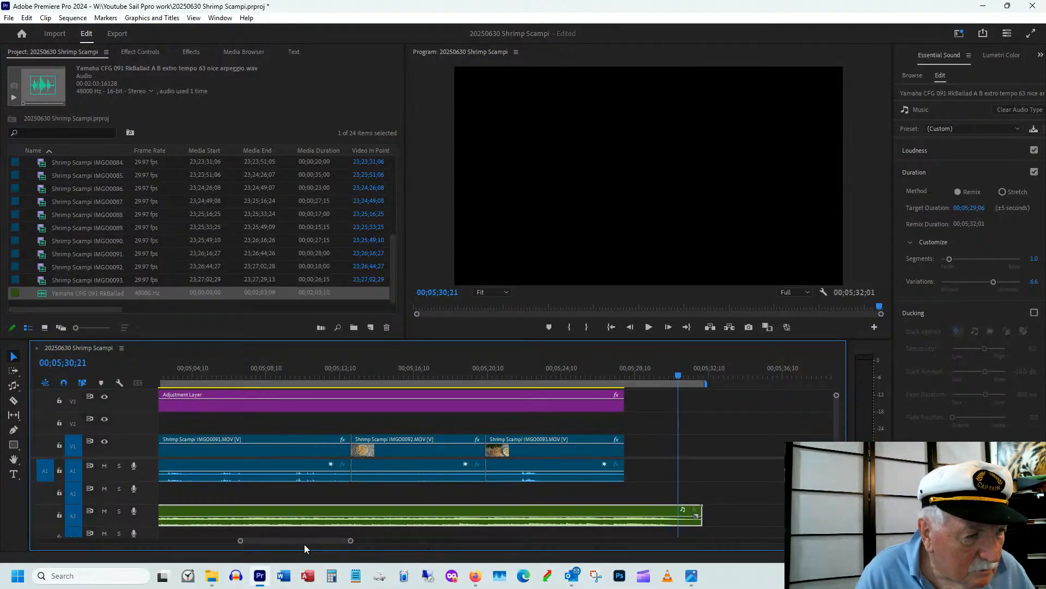
pyautogui.click(625, 375)
pyautogui.moveTo(626, 373); pyautogui.dragTo(628, 372)
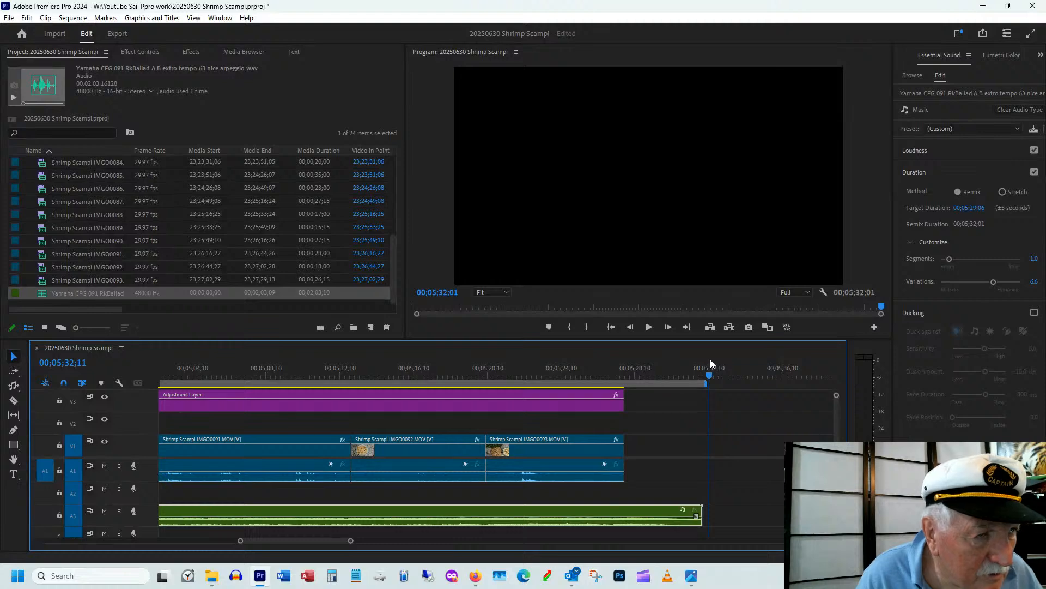
pyautogui.moveTo(711, 358); pyautogui.dragTo(711, 358)
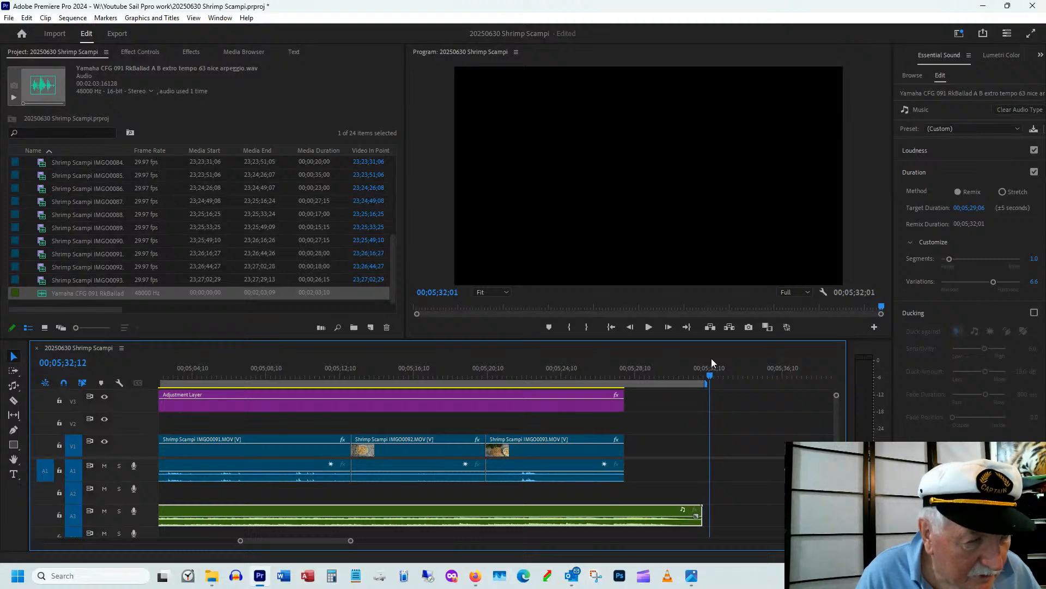
# - Trim the music's opening and shift the clip earlier so it spans from the sequence start to the end of the last video clip
pyautogui.moveTo(274, 542); pyautogui.dragTo(53, 565)
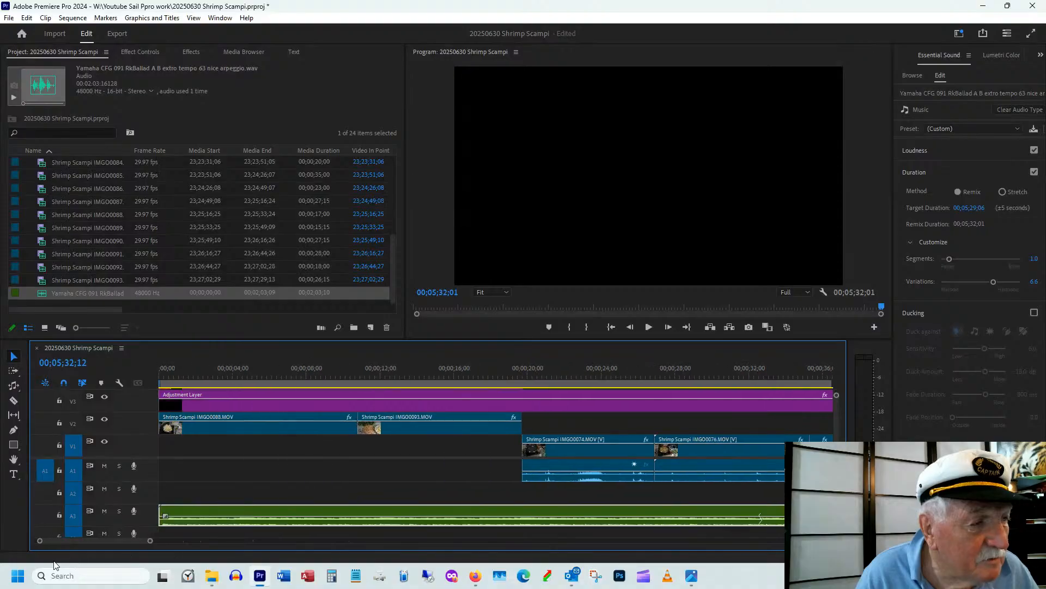
pyautogui.moveTo(163, 509); pyautogui.dragTo(229, 511)
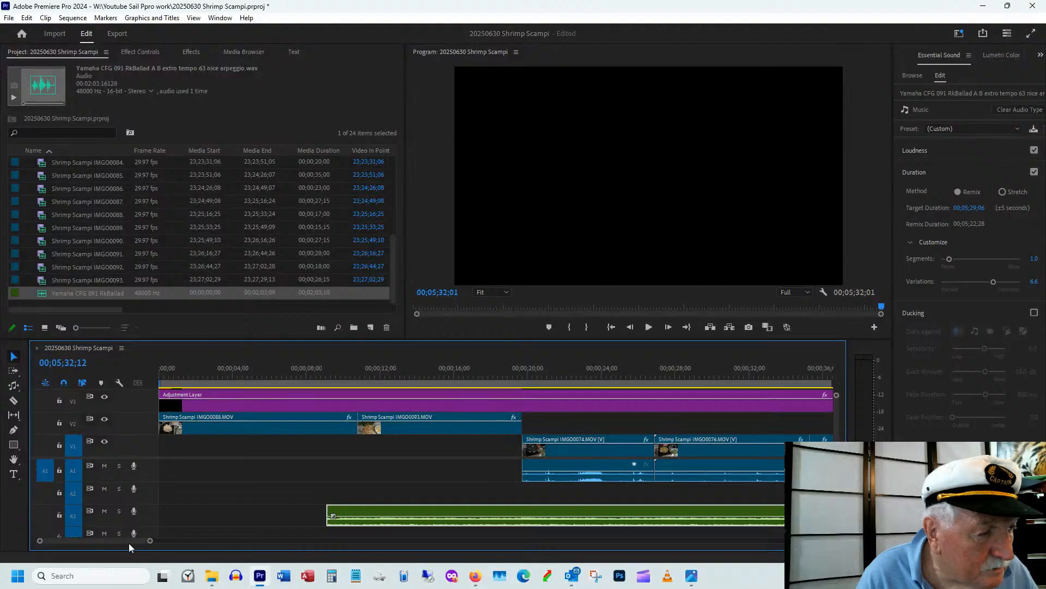
pyautogui.moveTo(131, 540); pyautogui.dragTo(333, 540)
pyautogui.moveTo(462, 509); pyautogui.dragTo(387, 514)
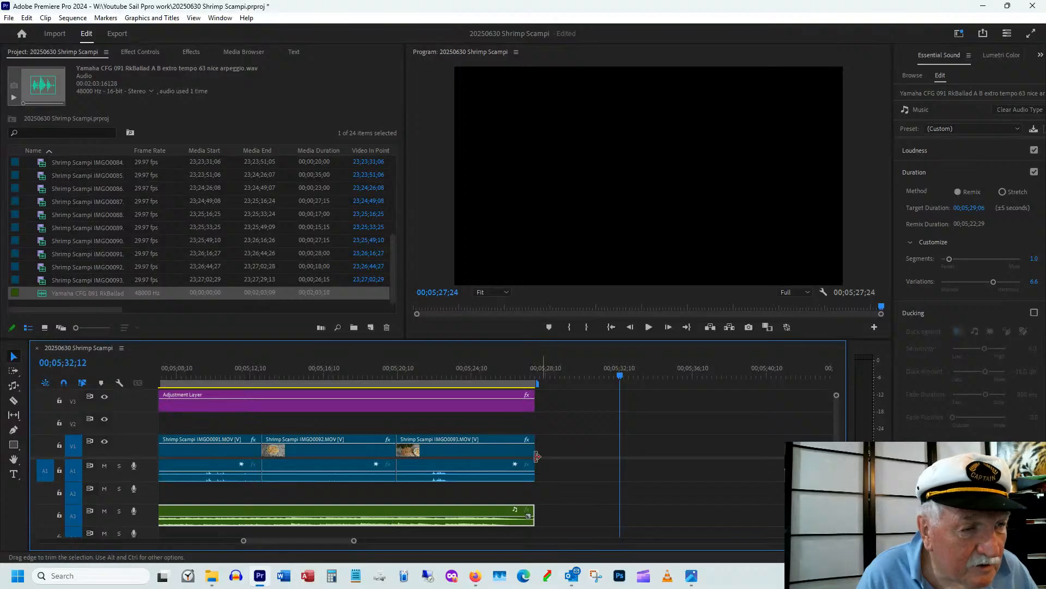
pyautogui.moveTo(311, 542); pyautogui.dragTo(109, 564)
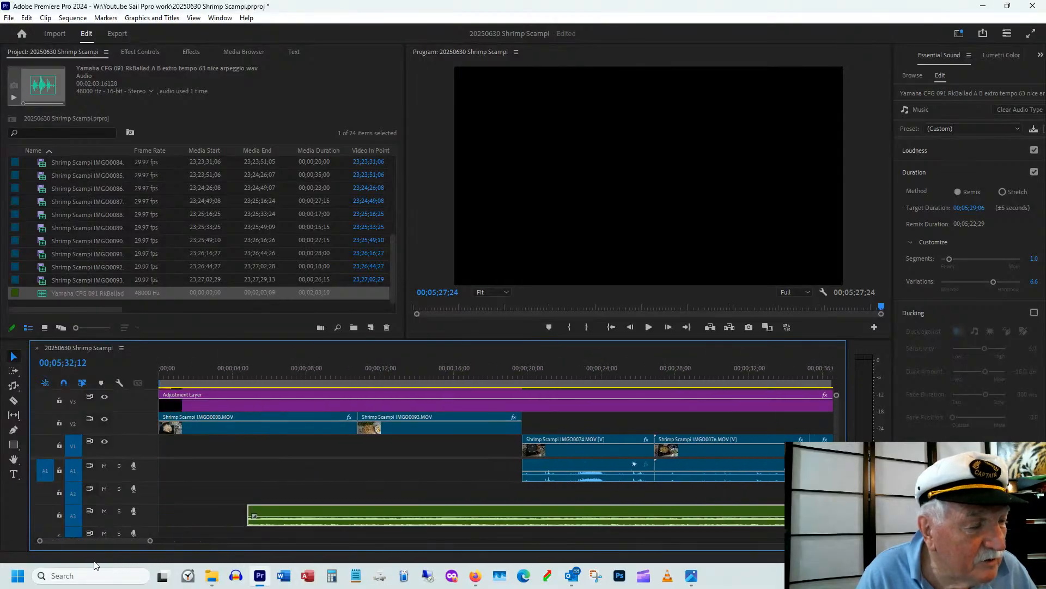
pyautogui.moveTo(254, 506); pyautogui.dragTo(159, 507)
# - Play the opening title section from the sequence start to hear how the trimmed music begins
pyautogui.click(175, 369)
pyautogui.press('space')
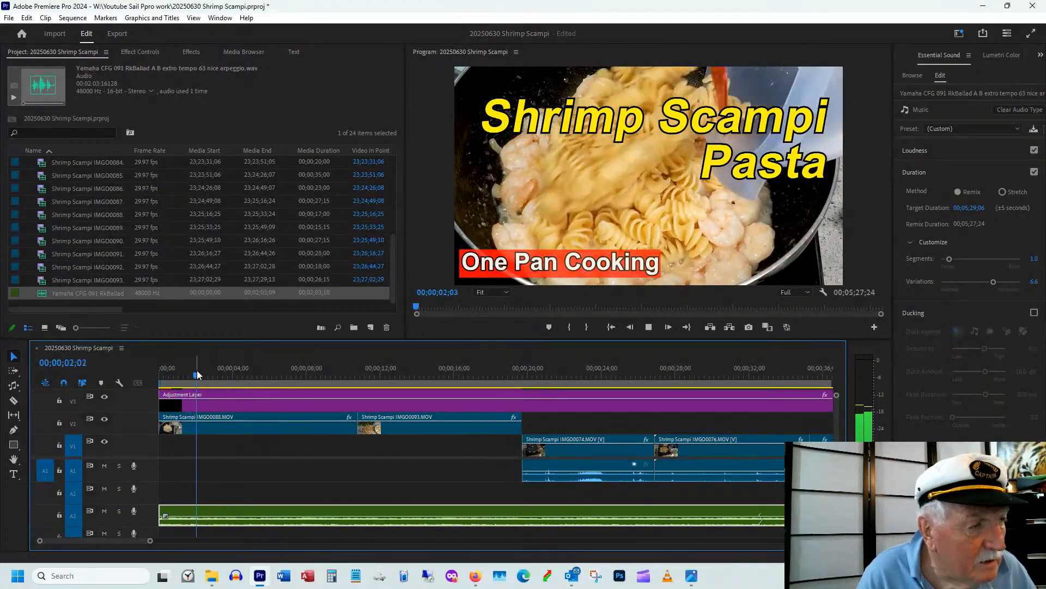
pyautogui.moveTo(198, 372); pyautogui.dragTo(119, 380)
pyautogui.press('space')
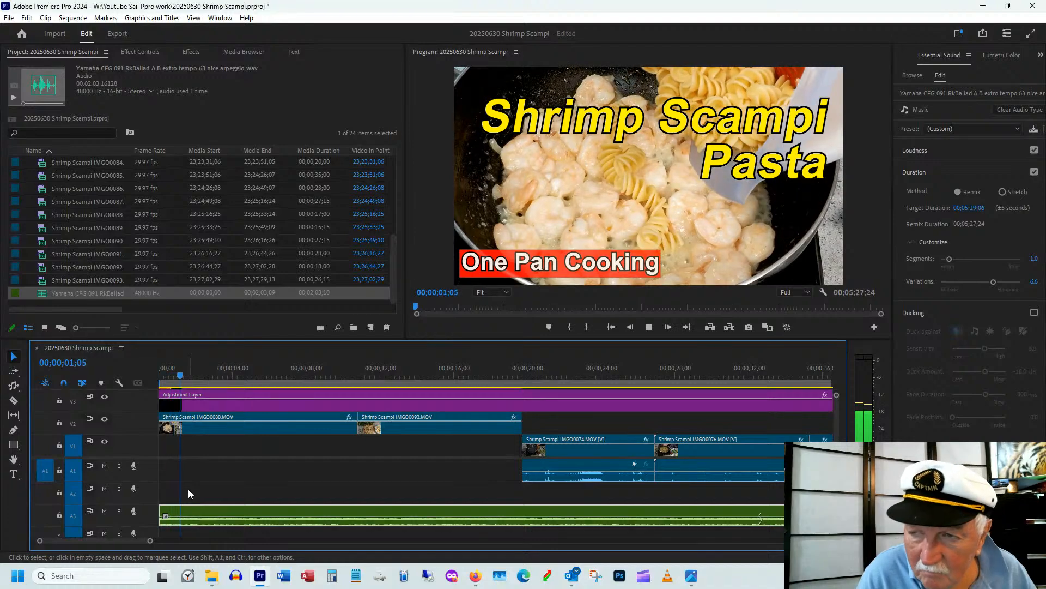
pyautogui.press('space')
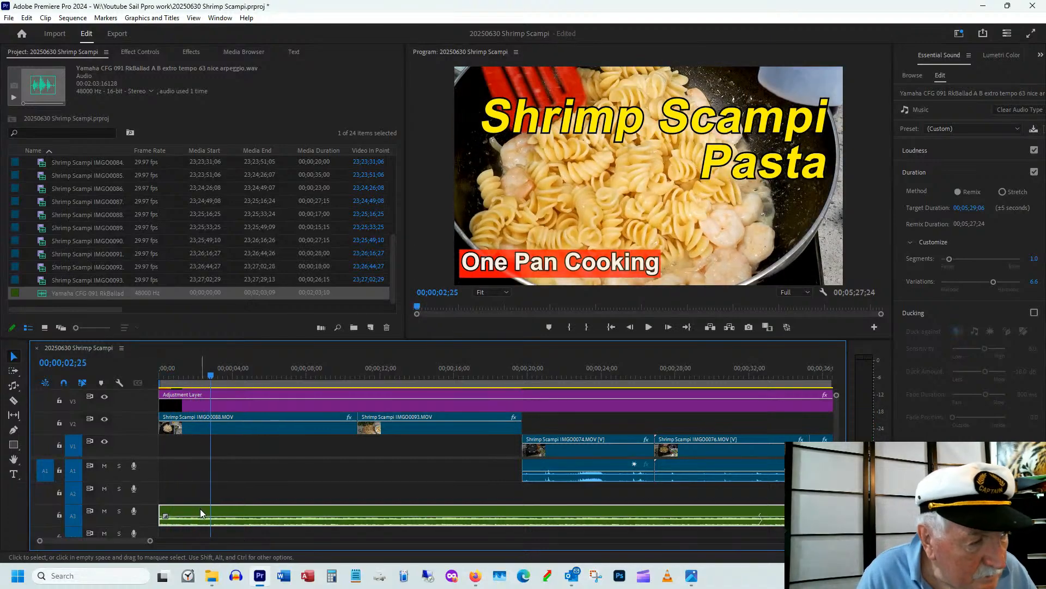
# - Reveal slightly more of the music's opening with the clip starting at the sequence start, and play the beginning
pyautogui.moveTo(195, 513); pyautogui.dragTo(143, 512)
pyautogui.press('Home')
pyautogui.press('space')
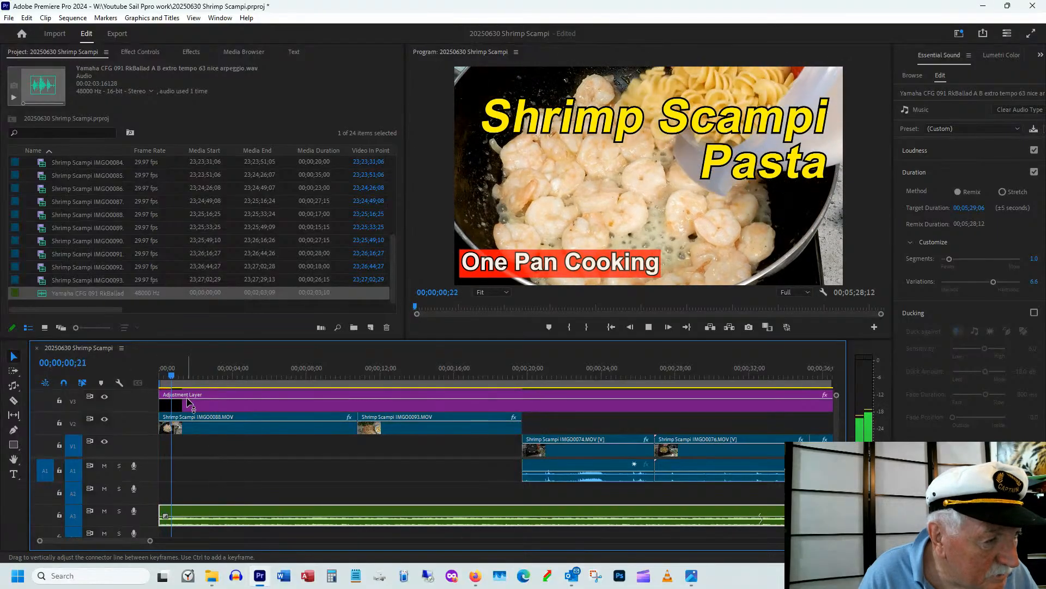
pyautogui.press('space')
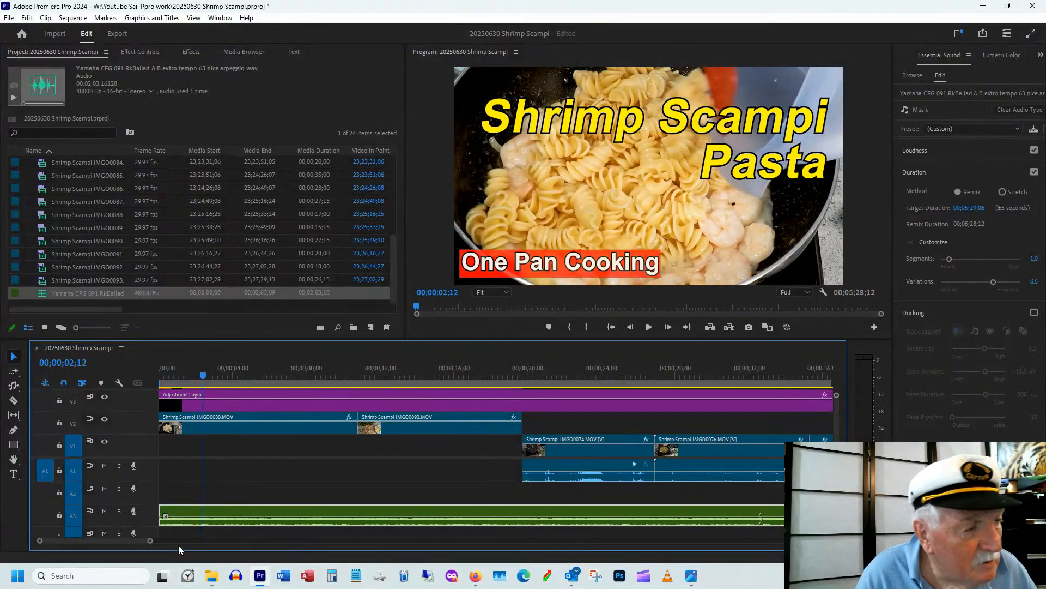
# - Extend the last video clip and the adjustment layer to the end of the music clip, and save the project
pyautogui.moveTo(129, 541); pyautogui.dragTo(336, 552)
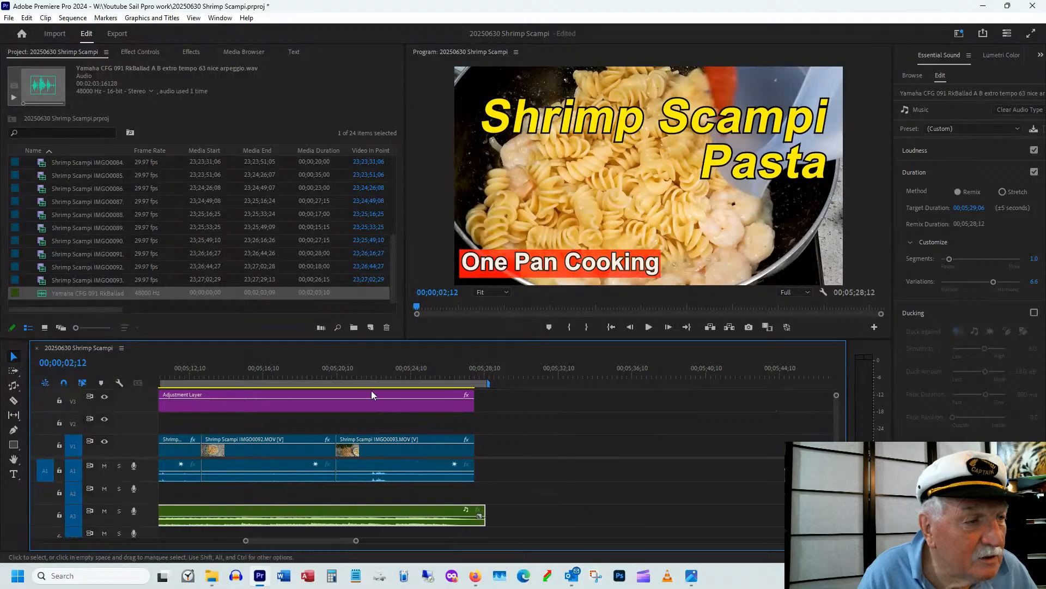
pyautogui.moveTo(363, 374); pyautogui.dragTo(465, 376)
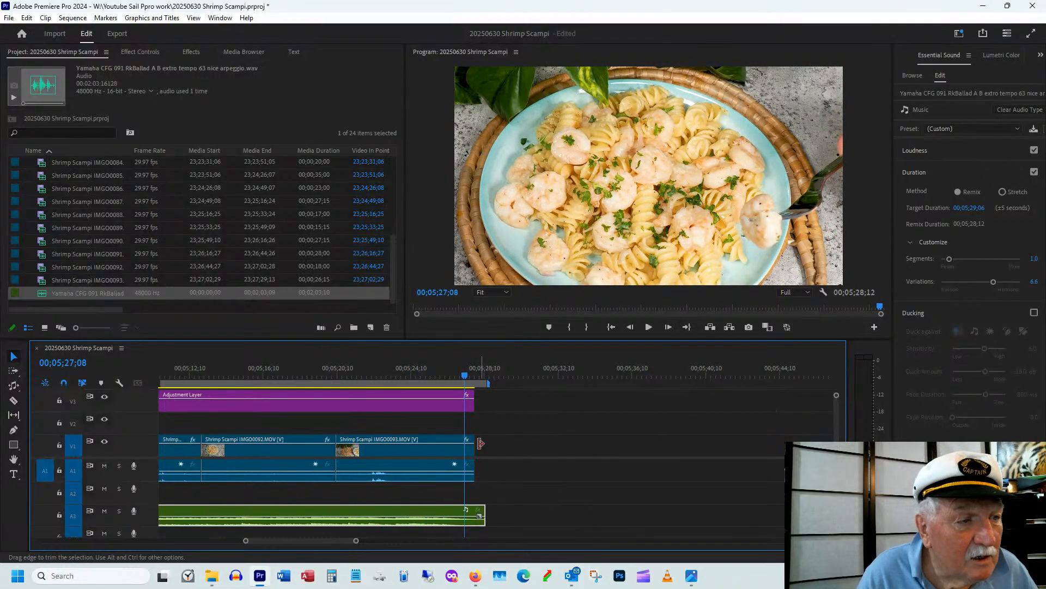
pyautogui.moveTo(477, 442); pyautogui.dragTo(489, 442)
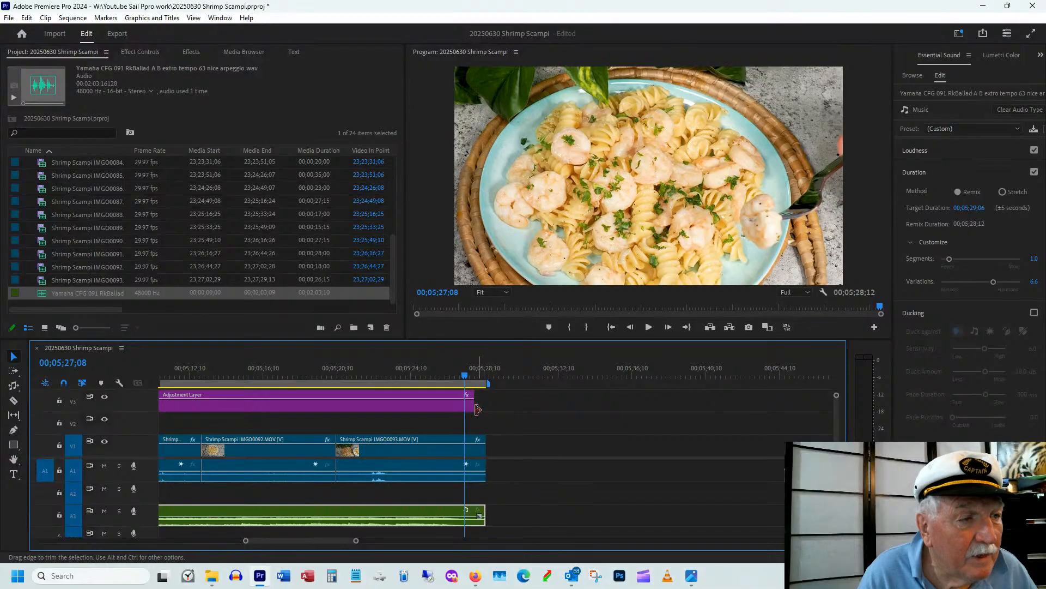
pyautogui.moveTo(476, 400); pyautogui.dragTo(467, 376)
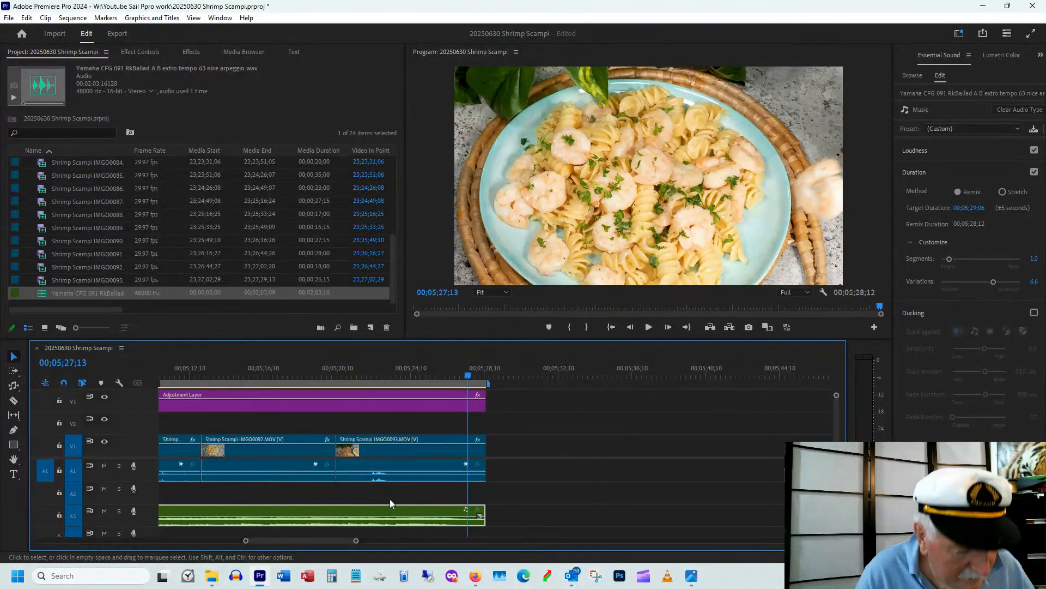
pyautogui.hotkey('ctrl', 's')
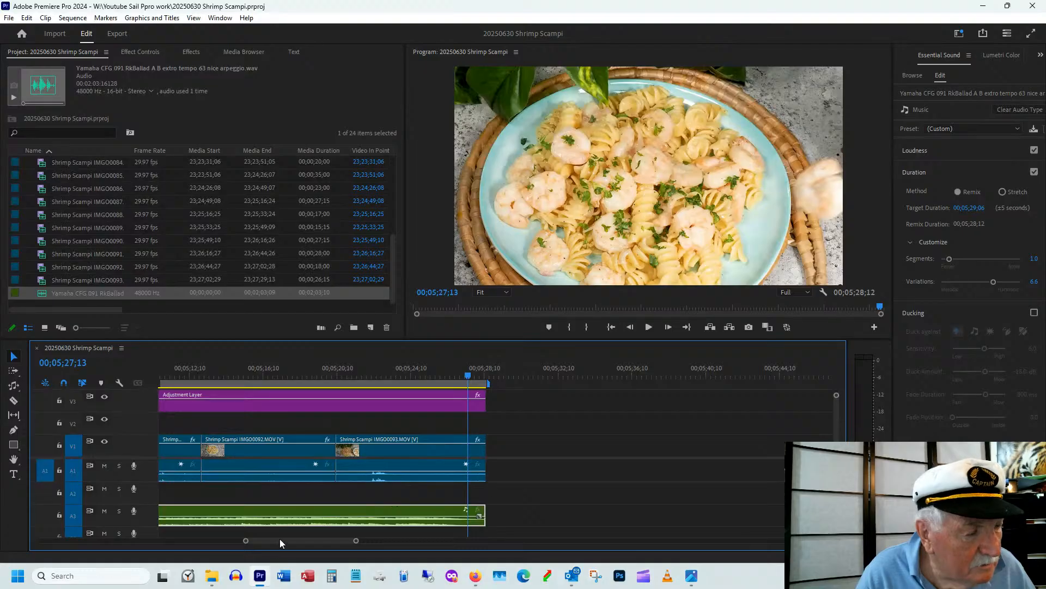
# - Look over the sequence from its end back to its start, with a longer span of the timeline in view
pyautogui.moveTo(279, 539); pyautogui.dragTo(273, 542)
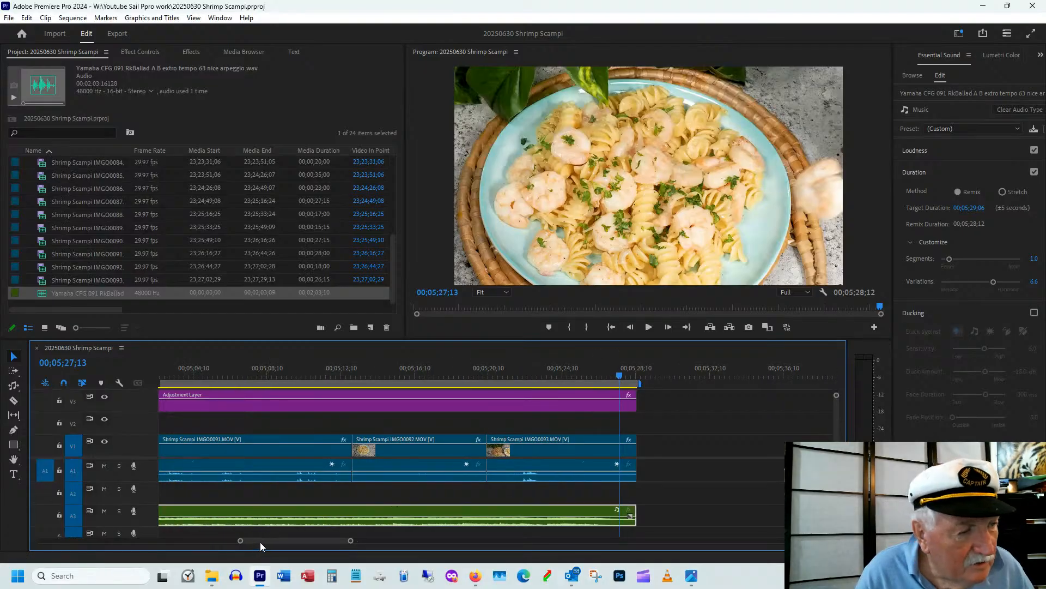
pyautogui.moveTo(272, 539); pyautogui.dragTo(78, 557)
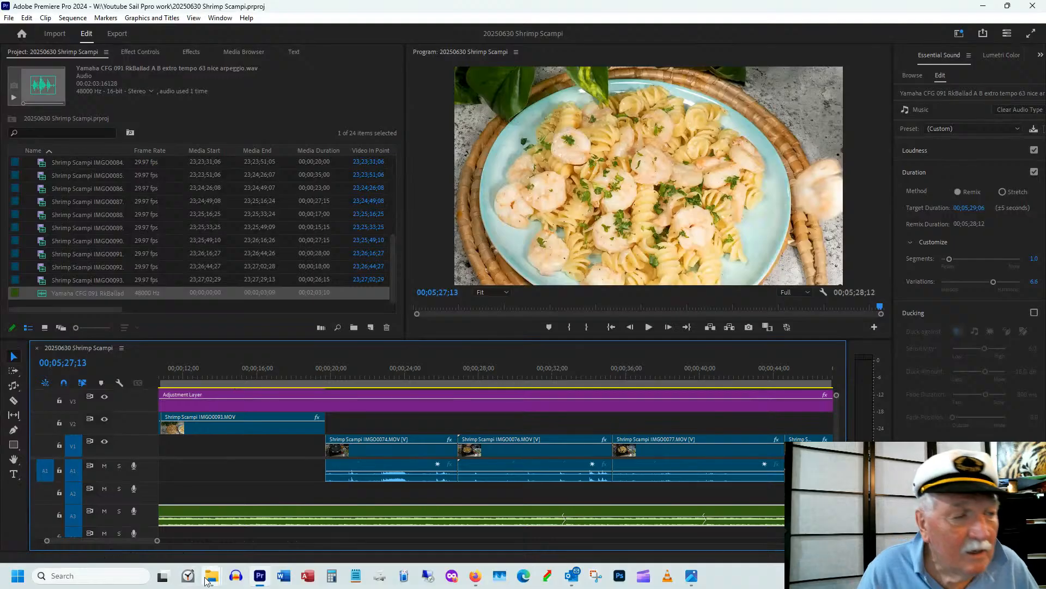
pyautogui.moveTo(143, 542); pyautogui.dragTo(112, 544)
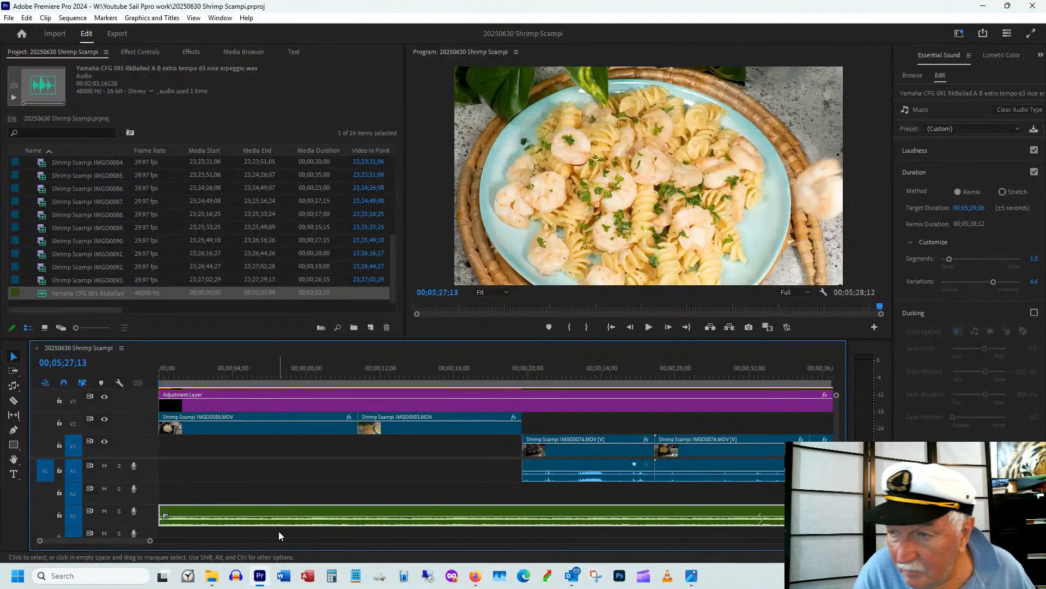
pyautogui.moveTo(164, 578)
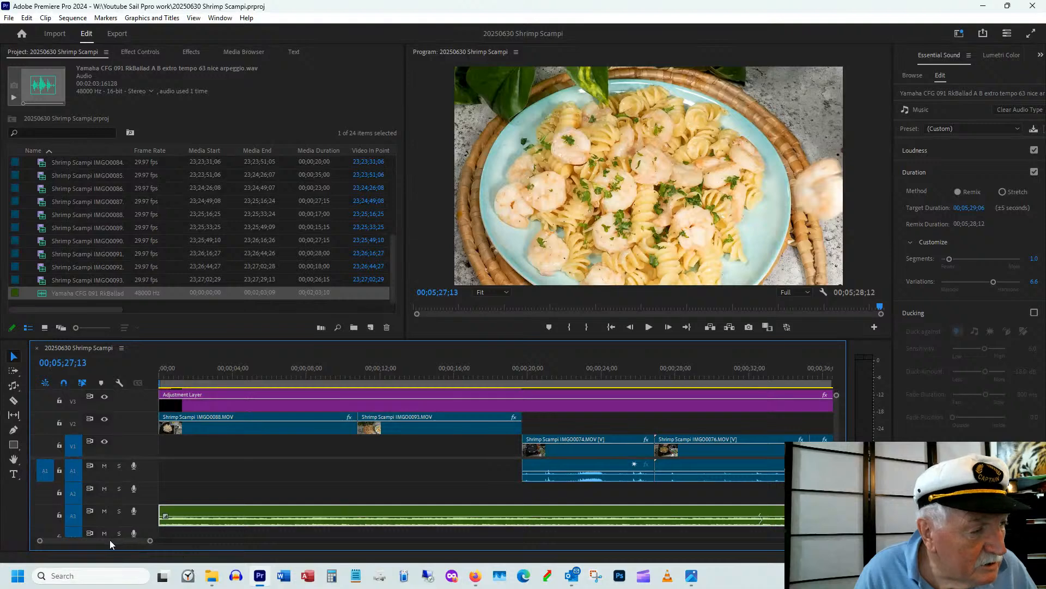
pyautogui.moveTo(107, 541); pyautogui.dragTo(117, 541)
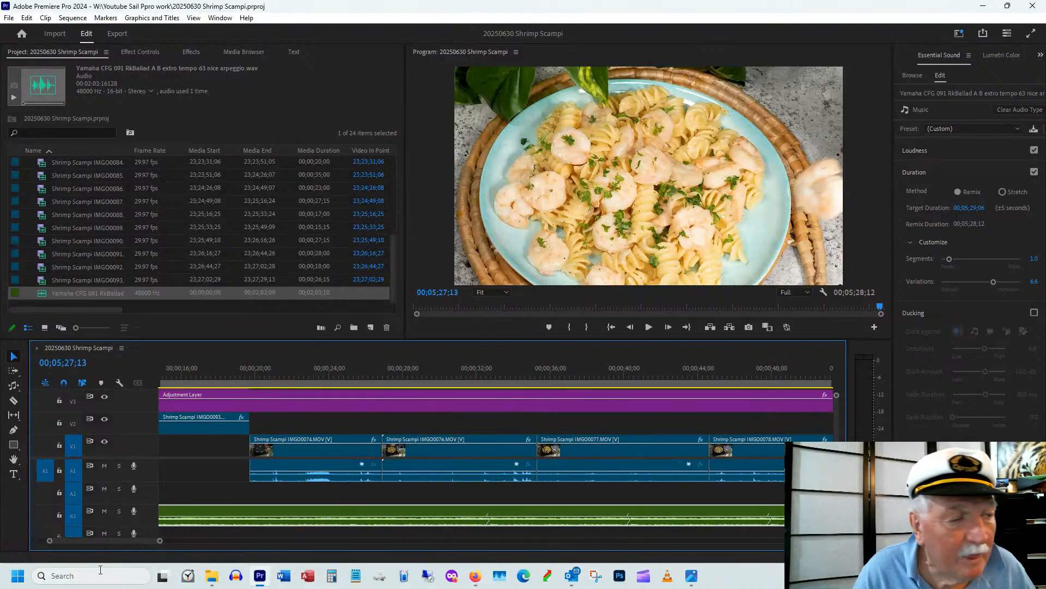
pyautogui.moveTo(97, 540)
pyautogui.mouseDown()
pyautogui.moveTo(110, 540)
pyautogui.moveTo(76, 545)
pyautogui.mouseUp()
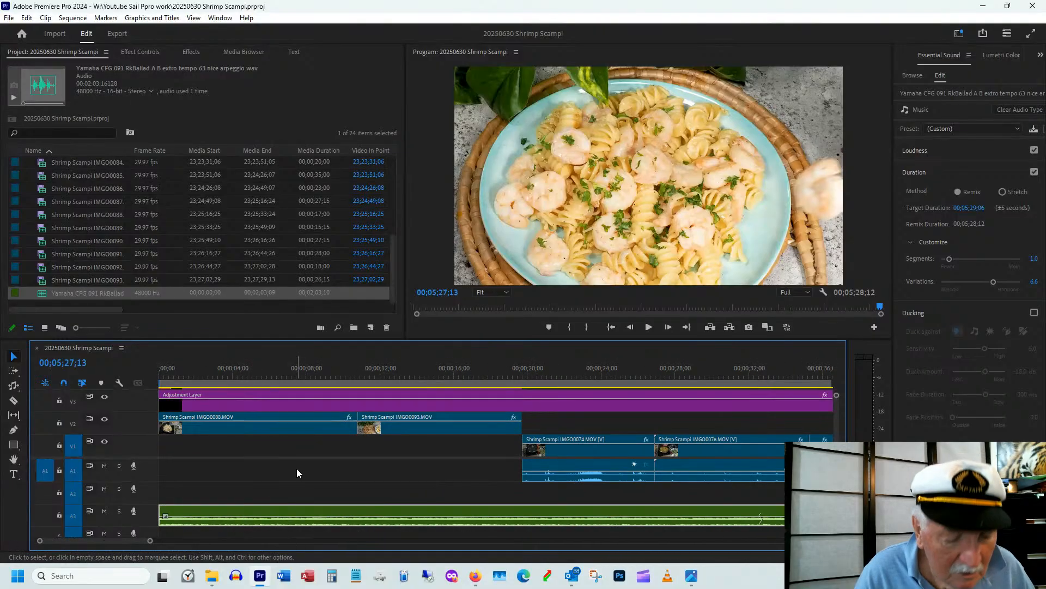
pyautogui.press('-')
pyautogui.press('-')
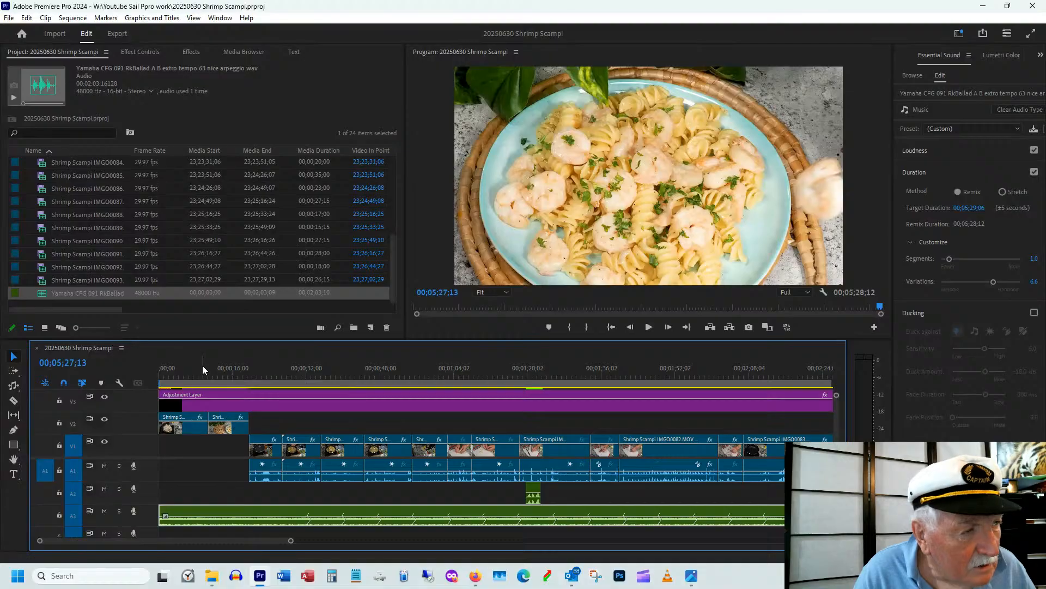
# - Thicken the black outline of the Shrimp Scampi Pasta title text in the opening section
pyautogui.moveTo(202, 369)
pyautogui.mouseDown()
pyautogui.moveTo(211, 375)
pyautogui.moveTo(191, 382)
pyautogui.mouseUp()
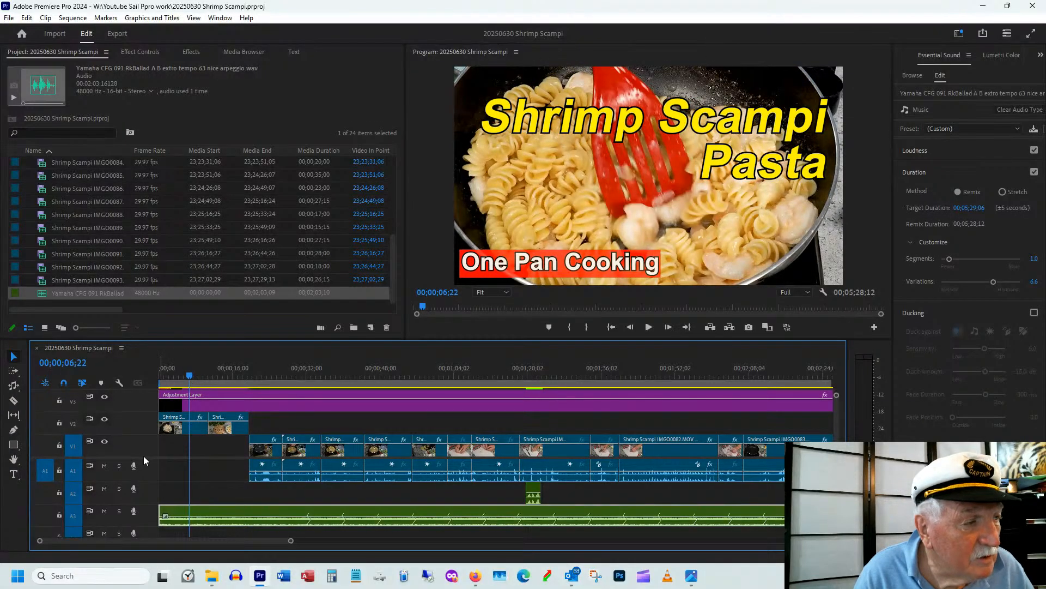
pyautogui.scroll(2, 155, 436)
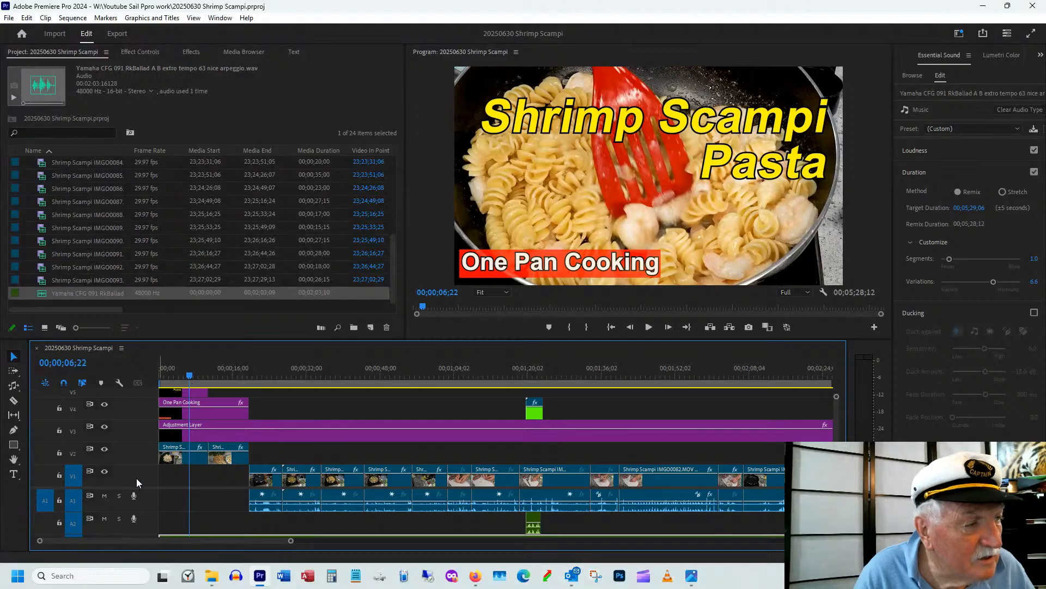
pyautogui.click(605, 131)
pyautogui.doubleClick(605, 131)
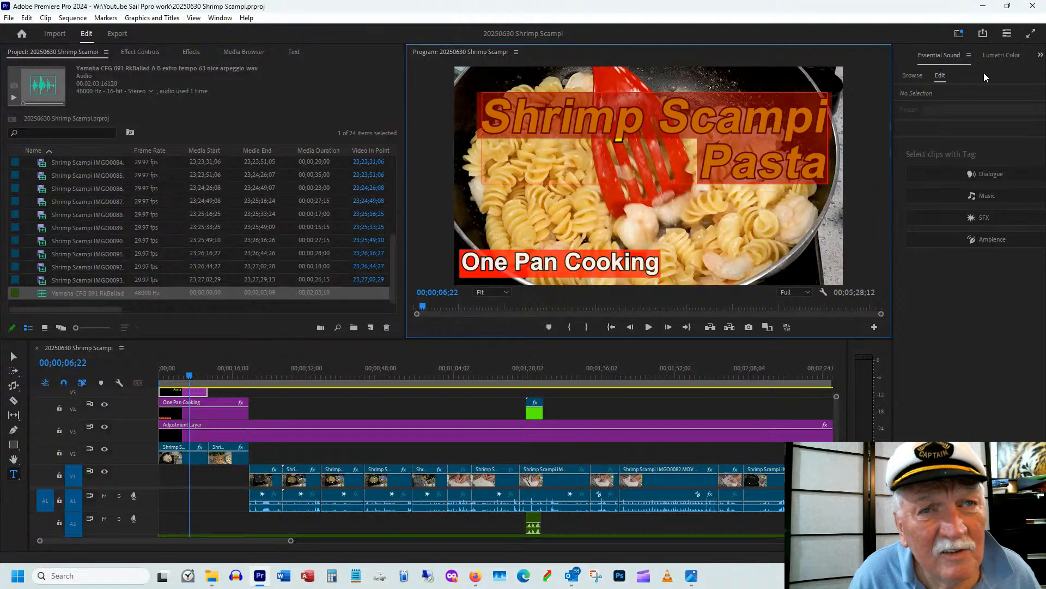
pyautogui.click(1040, 54)
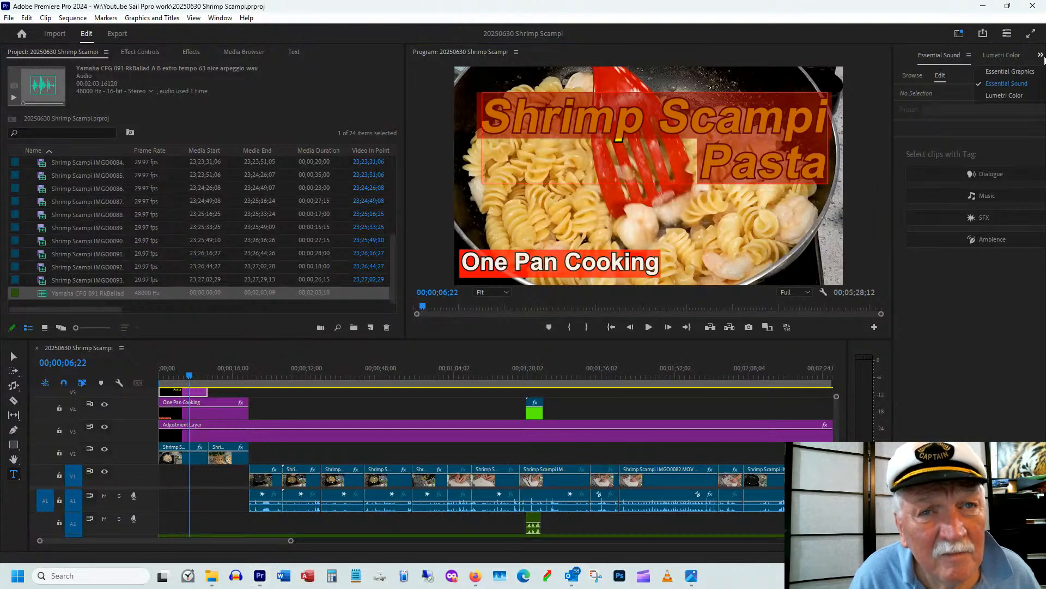
pyautogui.click(1010, 71)
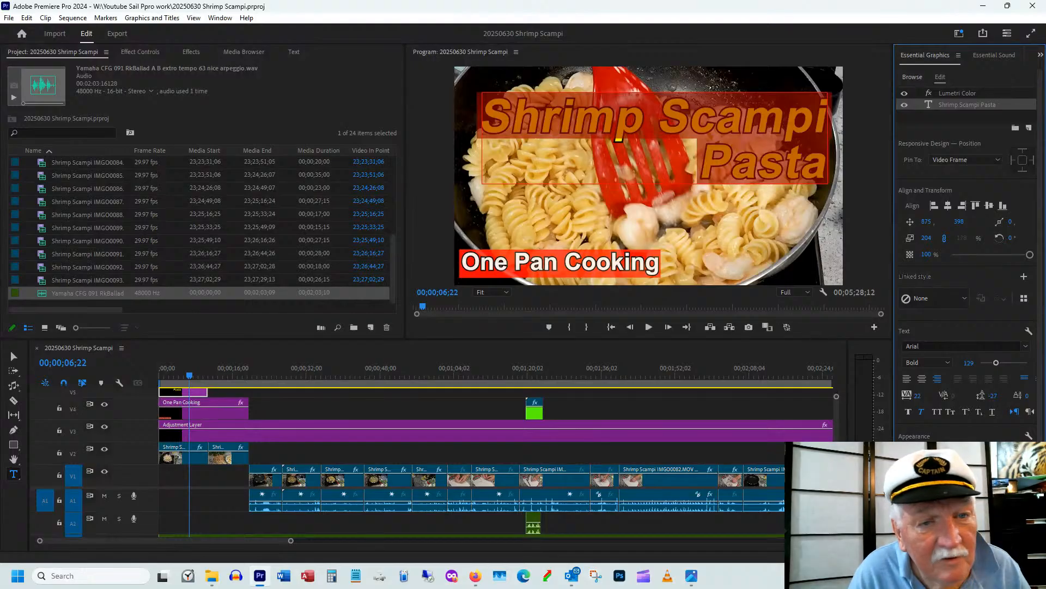
pyautogui.press('Return')
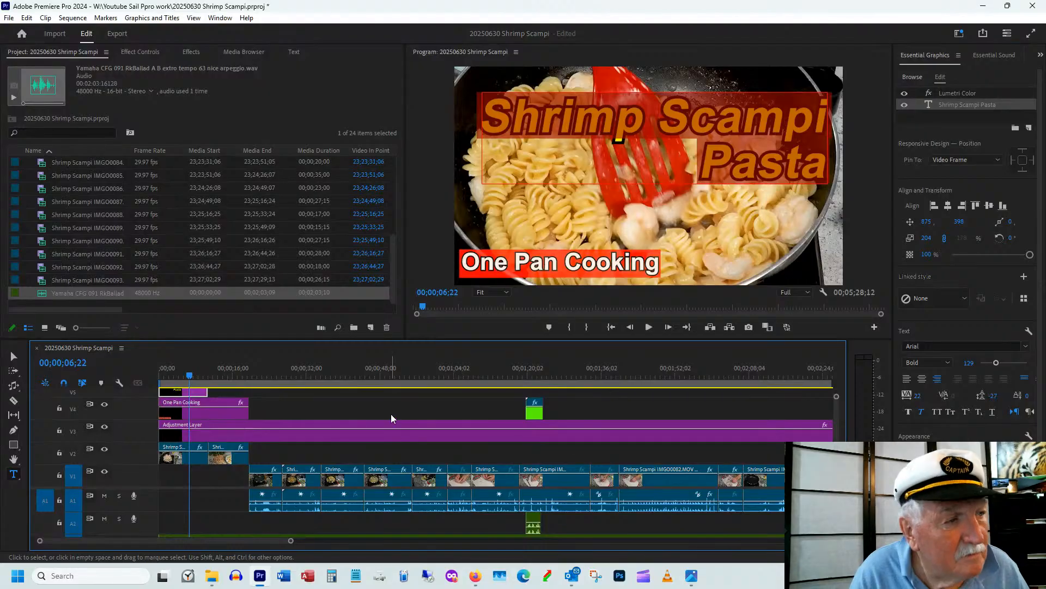
pyautogui.click(407, 402)
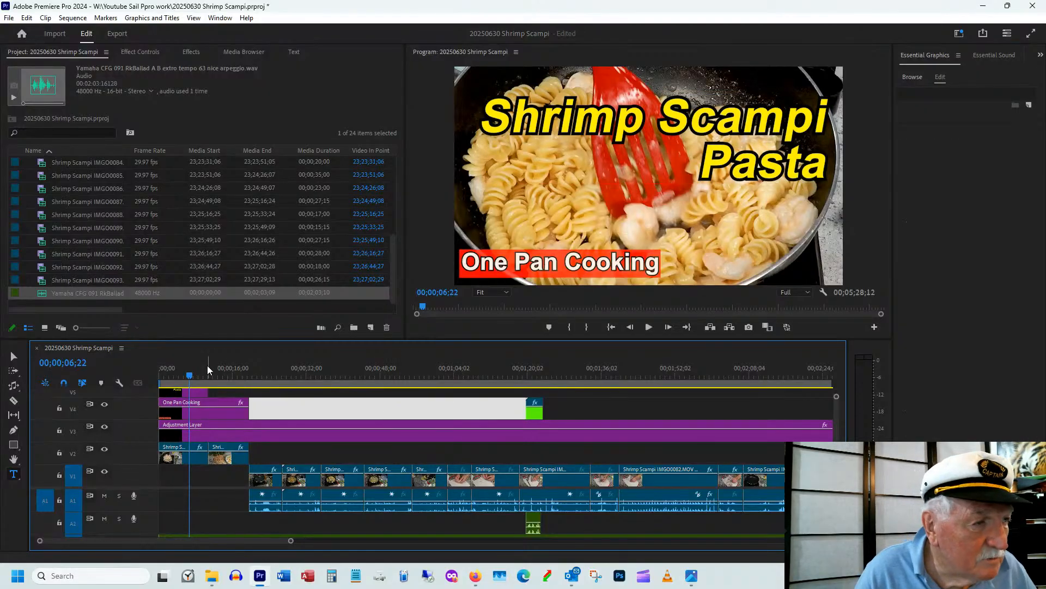
# - Reselect the whole Shrimp Scampi Pasta title text, fine-tune its appearance, and check it on another frame of the opening
pyautogui.click(182, 365)
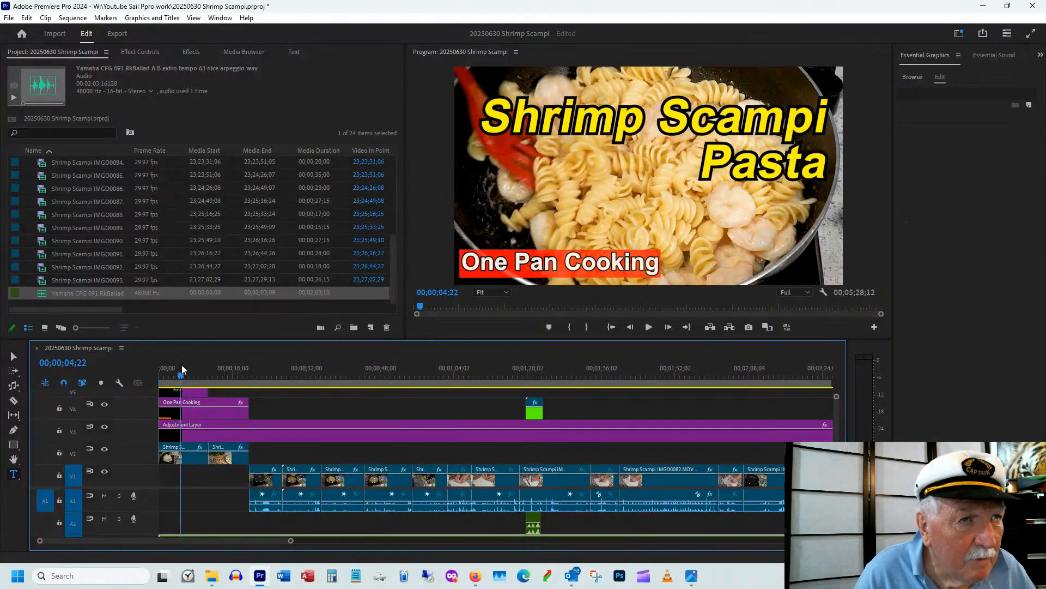
pyautogui.click(189, 394)
pyautogui.click(685, 119)
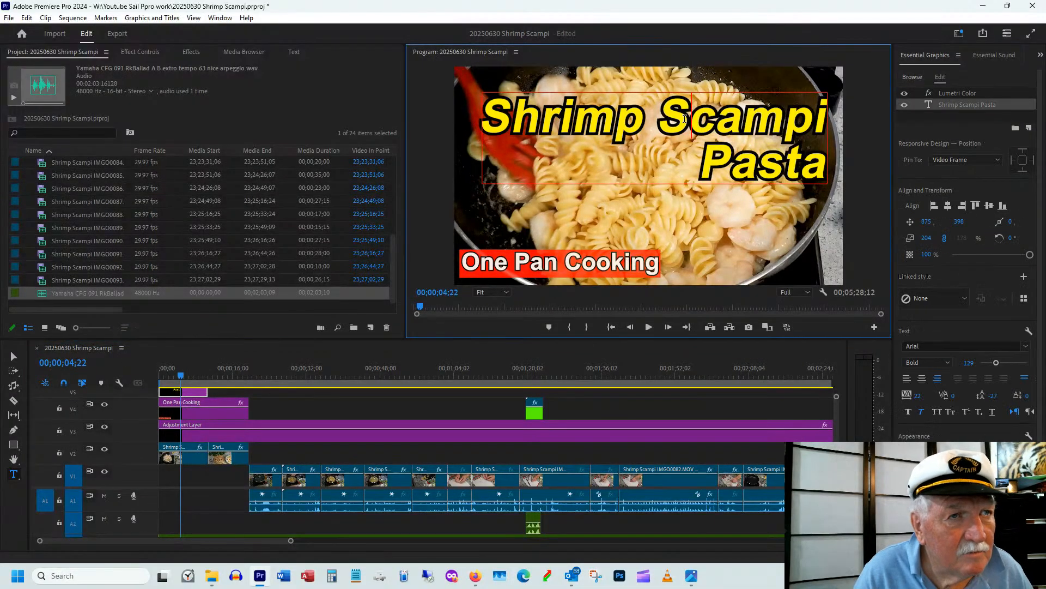
pyautogui.doubleClick(685, 131)
pyautogui.hotkey('ctrl', 'a')
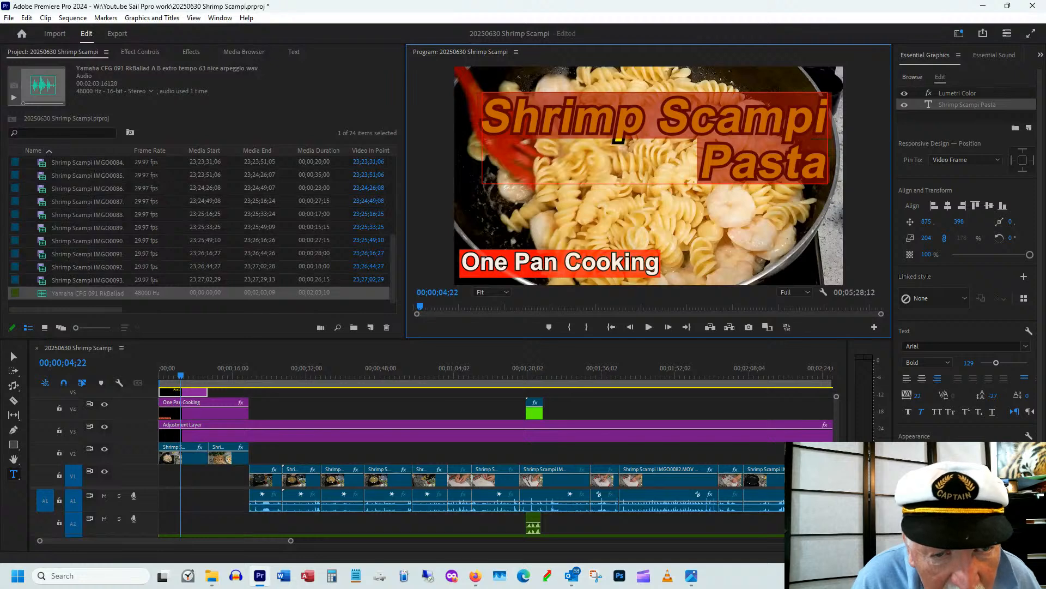
pyautogui.click(922, 453)
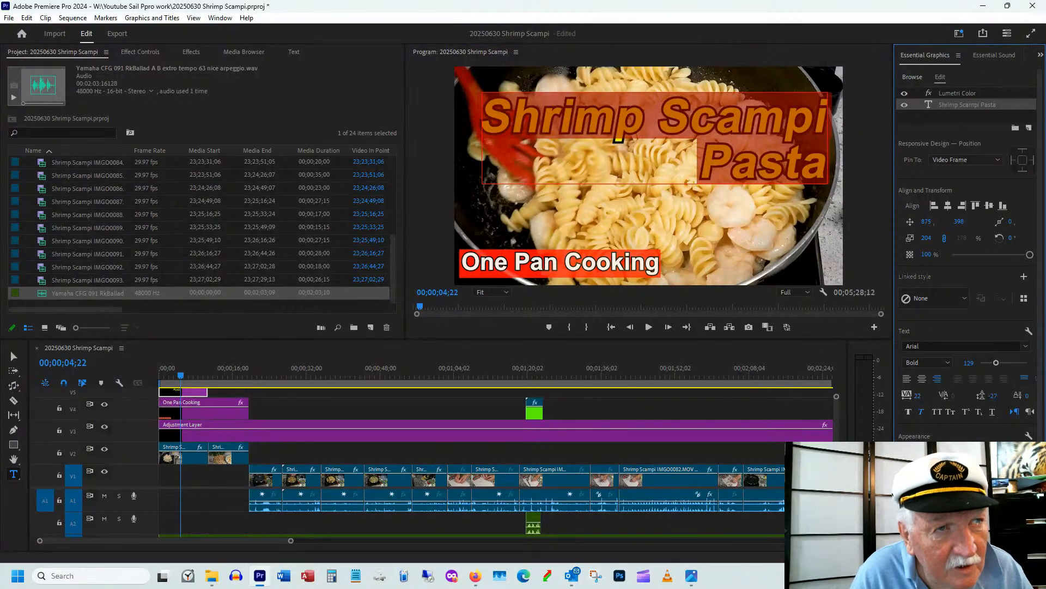
pyautogui.click(268, 374)
pyautogui.click(275, 413)
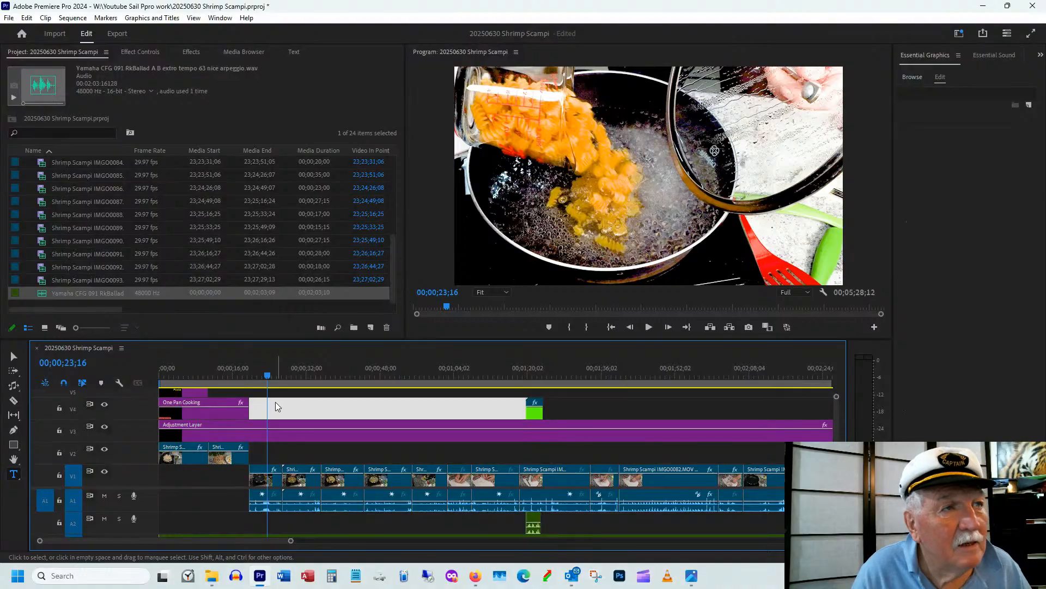
pyautogui.click(186, 369)
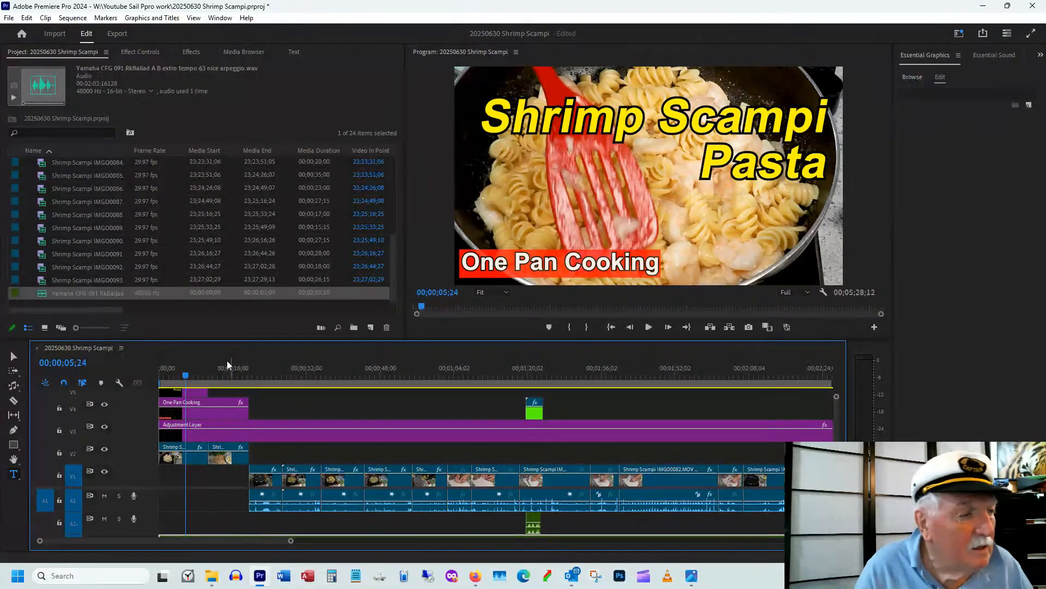
# - Open the recent 20250623 Salmon project and go to the Ingredients screen at the end of its sequence
pyautogui.moveTo(185, 539); pyautogui.dragTo(307, 550)
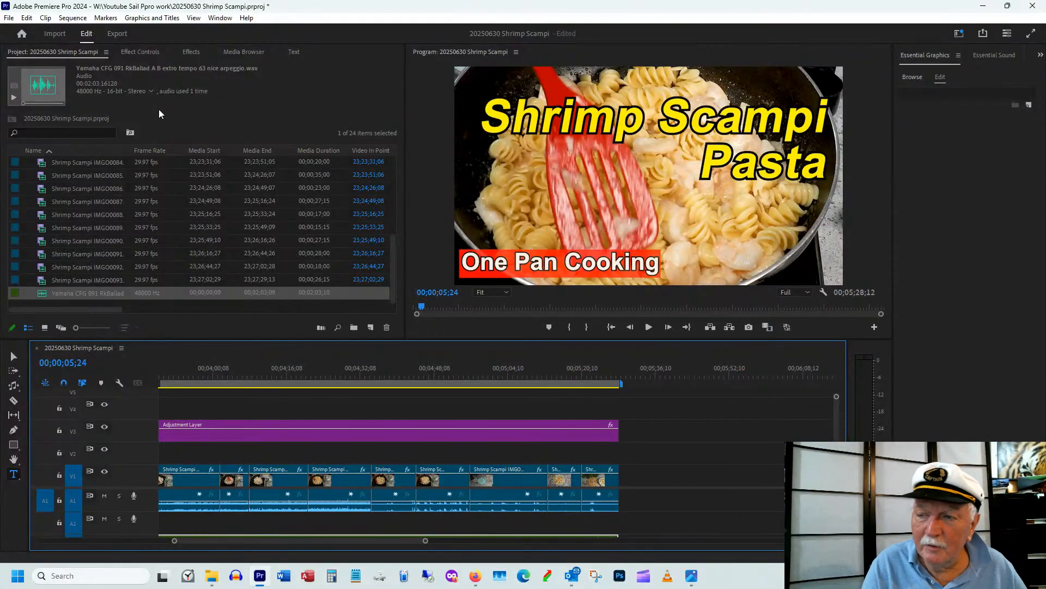
pyautogui.click(9, 18)
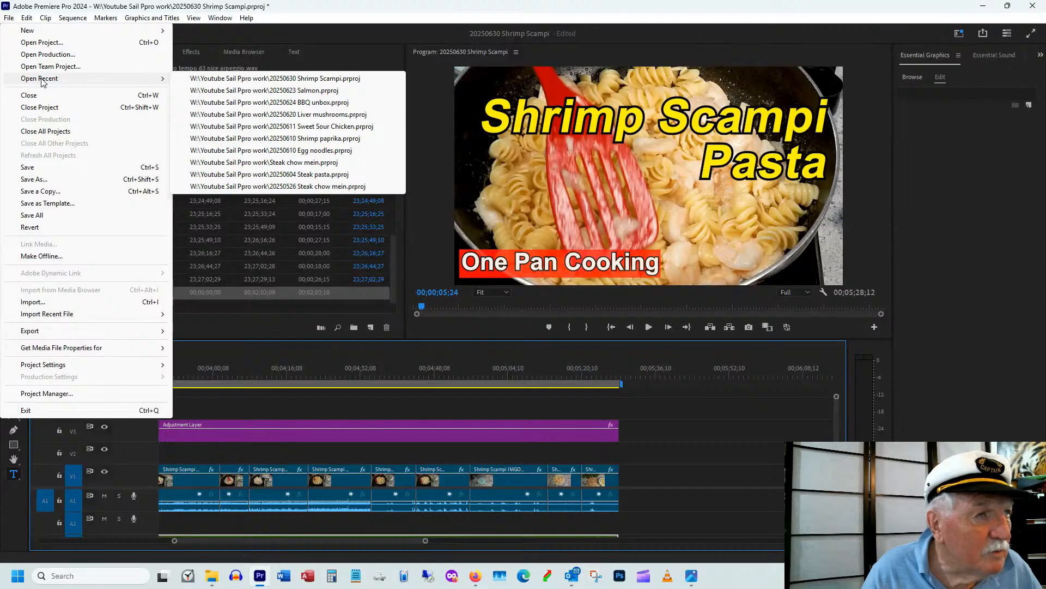
pyautogui.click(301, 93)
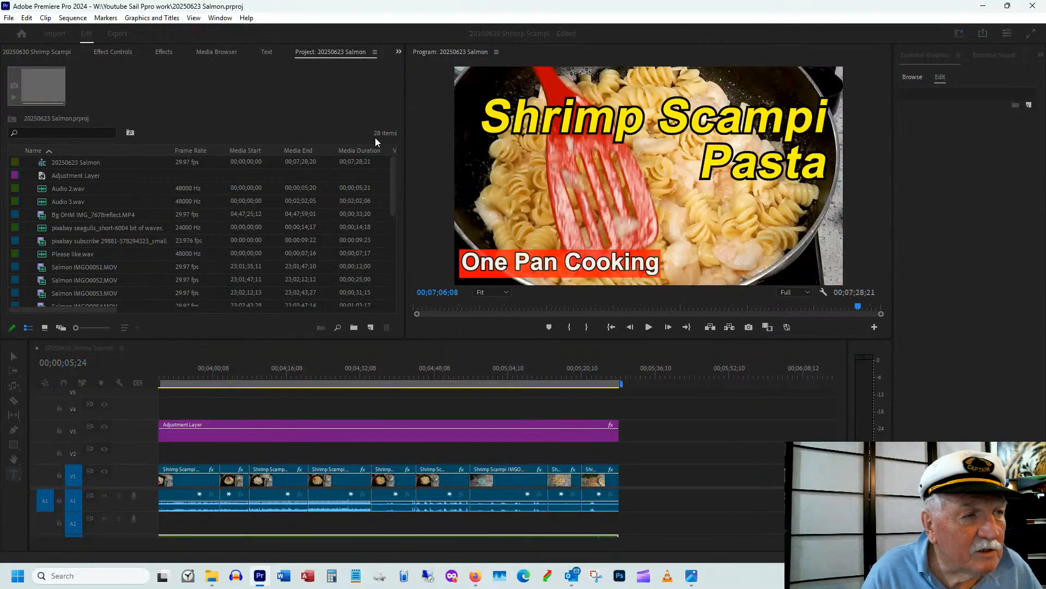
pyautogui.click(500, 376)
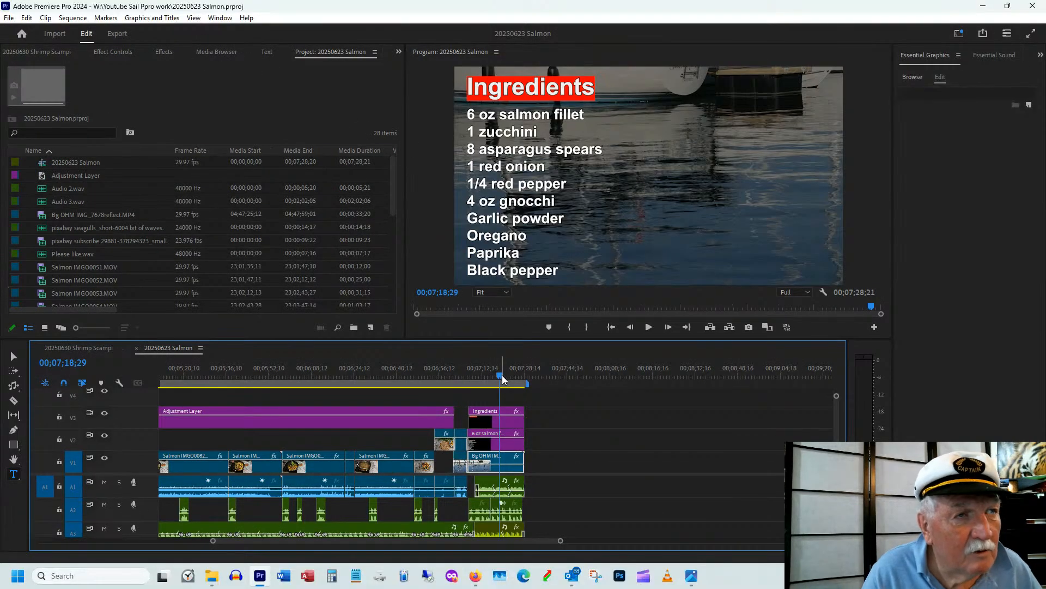
pyautogui.moveTo(489, 377); pyautogui.dragTo(510, 378)
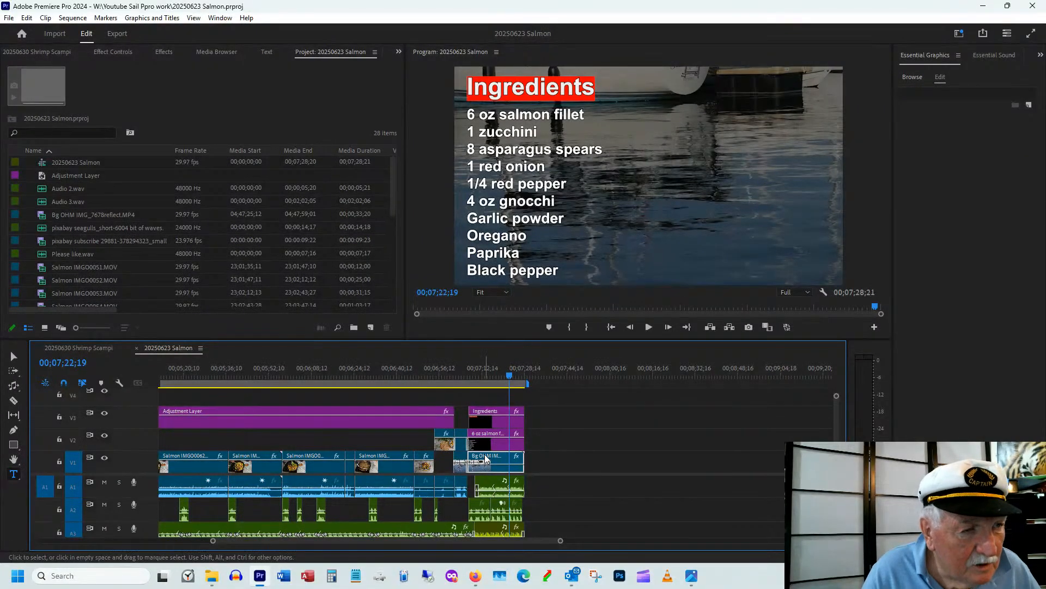
# - Copy the Ingredients title, ingredient list, background clip and seagulls-and-waves audio from the Salmon sequence, and close that project
pyautogui.click(507, 434)
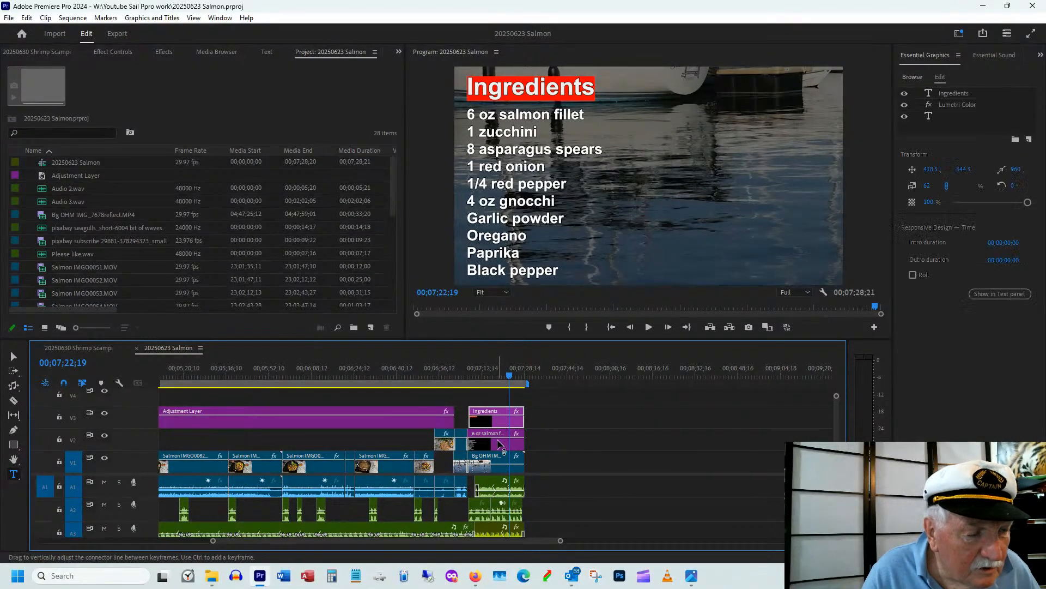
pyautogui.click(502, 445)
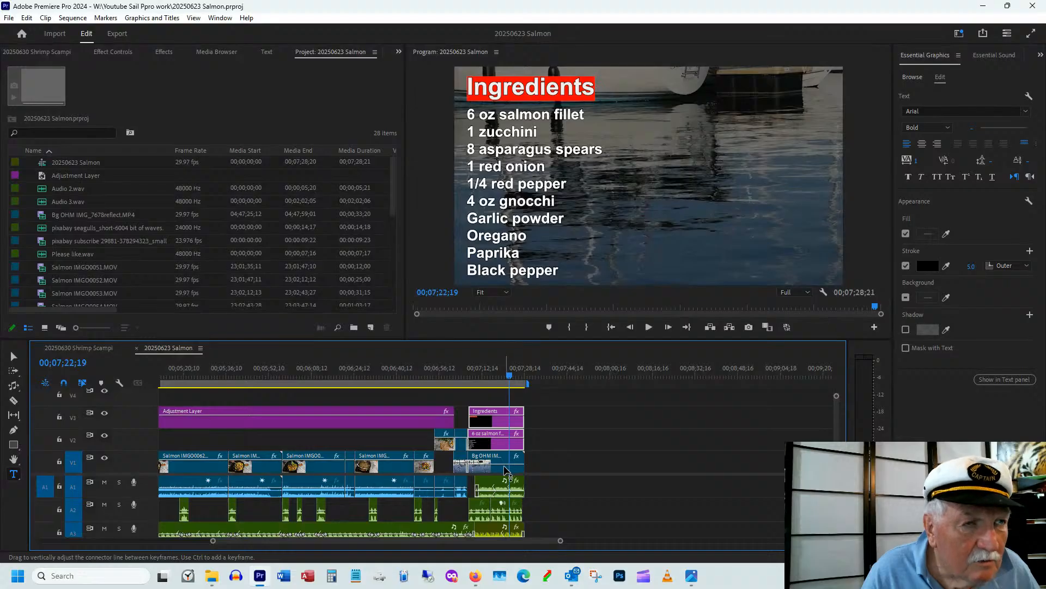
pyautogui.keyDown('shift'); pyautogui.click(503, 467); pyautogui.keyUp('shift')
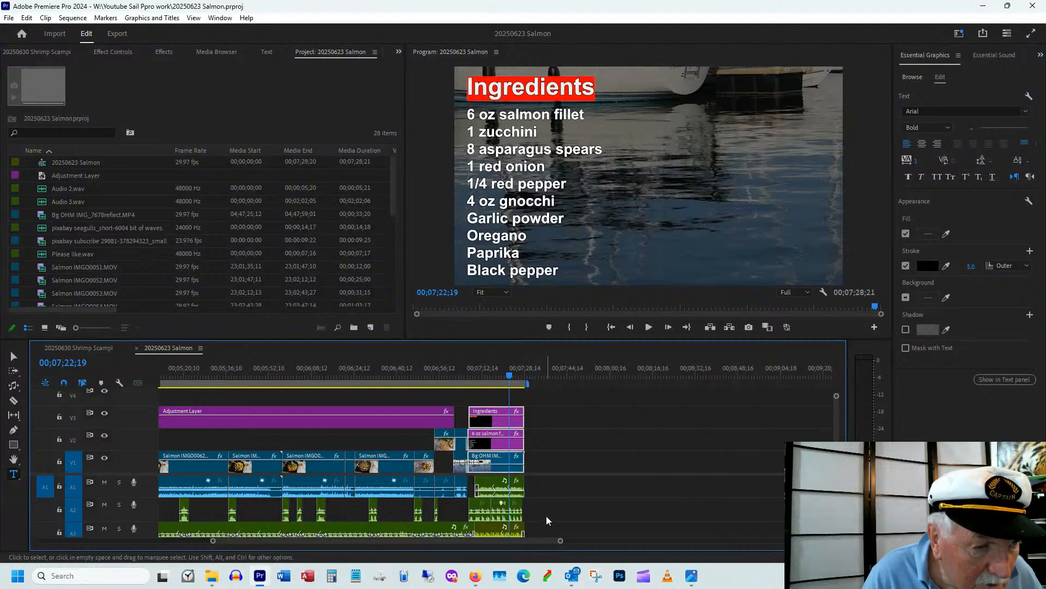
pyautogui.moveTo(501, 493)
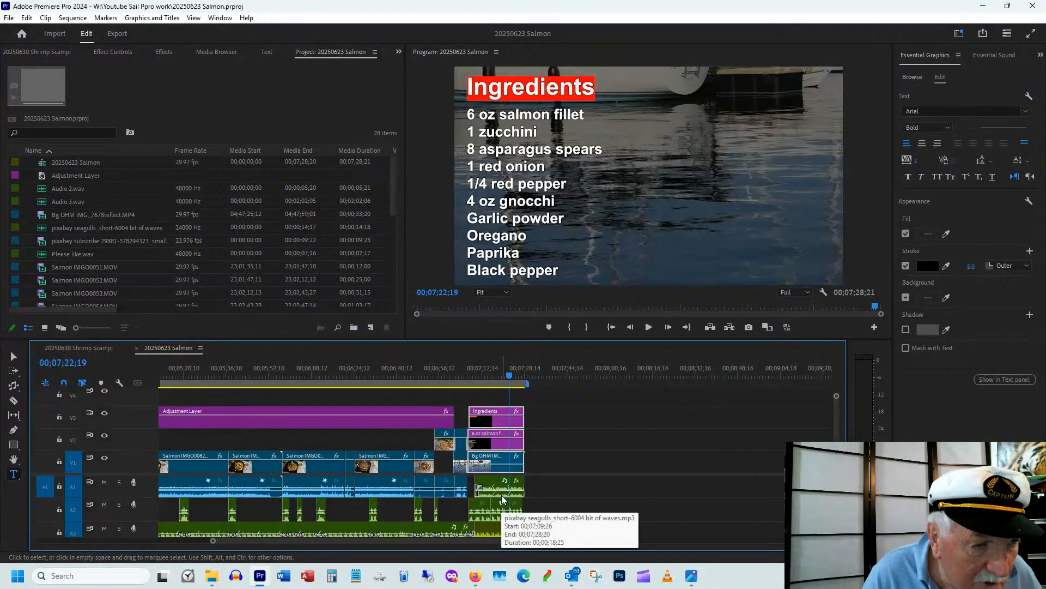
pyautogui.keyDown('shift'); pyautogui.click(501, 484); pyautogui.keyUp('shift')
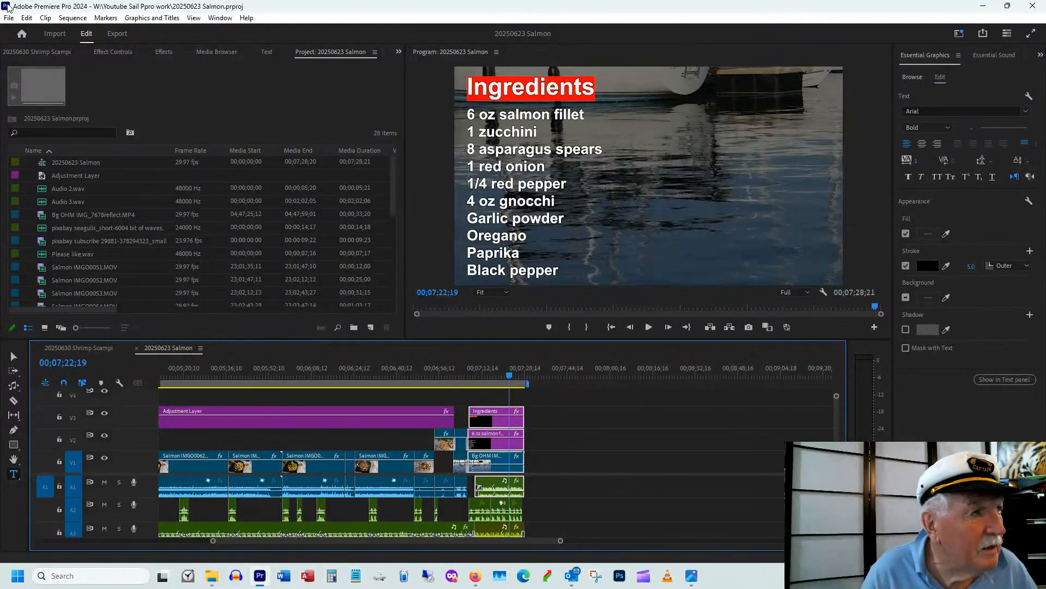
pyautogui.click(10, 18)
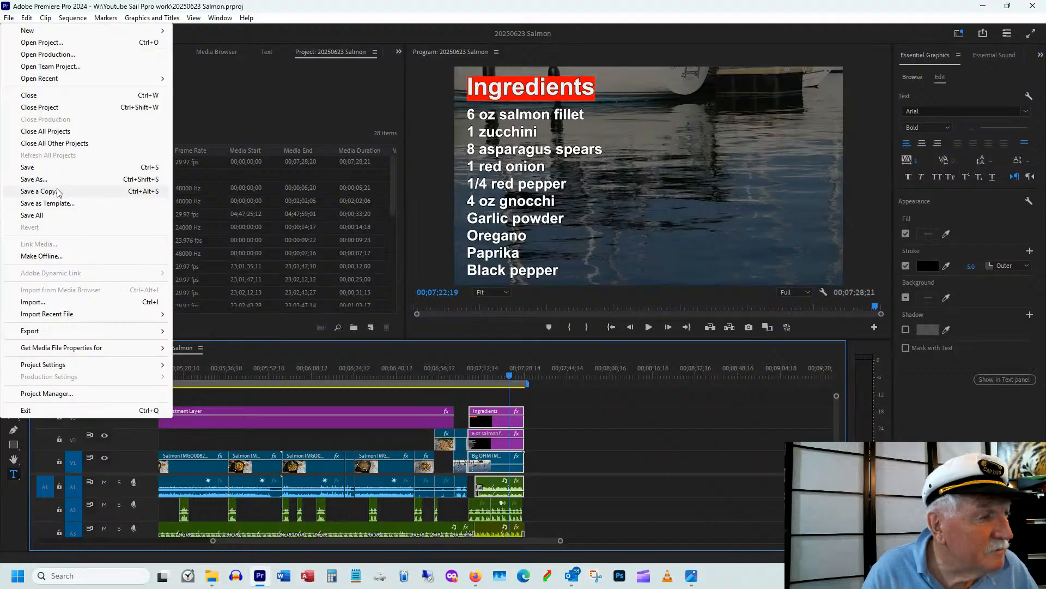
pyautogui.click(34, 108)
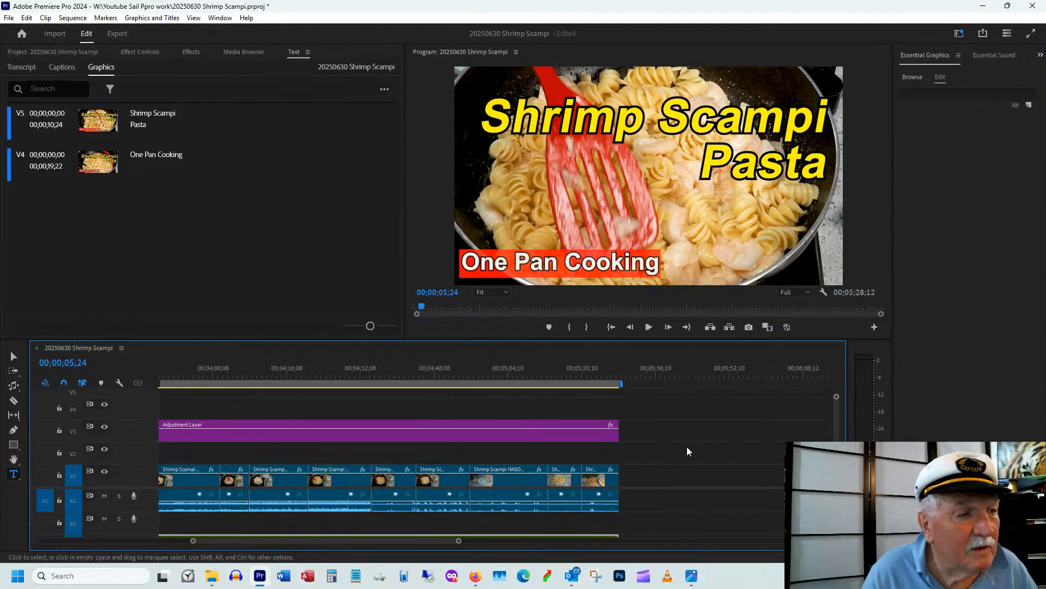
# - Paste the ingredients clips beyond the end of the Shrimp Scampi sequence and extend the Ingredients title back to the list's start
pyautogui.click(655, 375)
pyautogui.hotkey('ctrl', 'v')
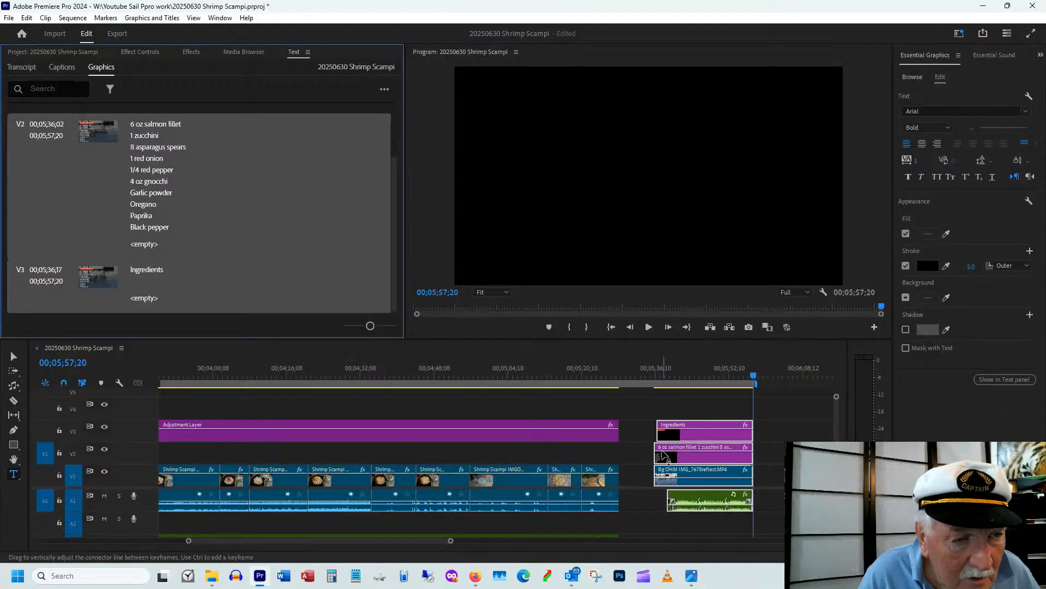
pyautogui.moveTo(657, 424); pyautogui.dragTo(653, 428)
pyautogui.click(651, 430)
pyautogui.click(666, 433)
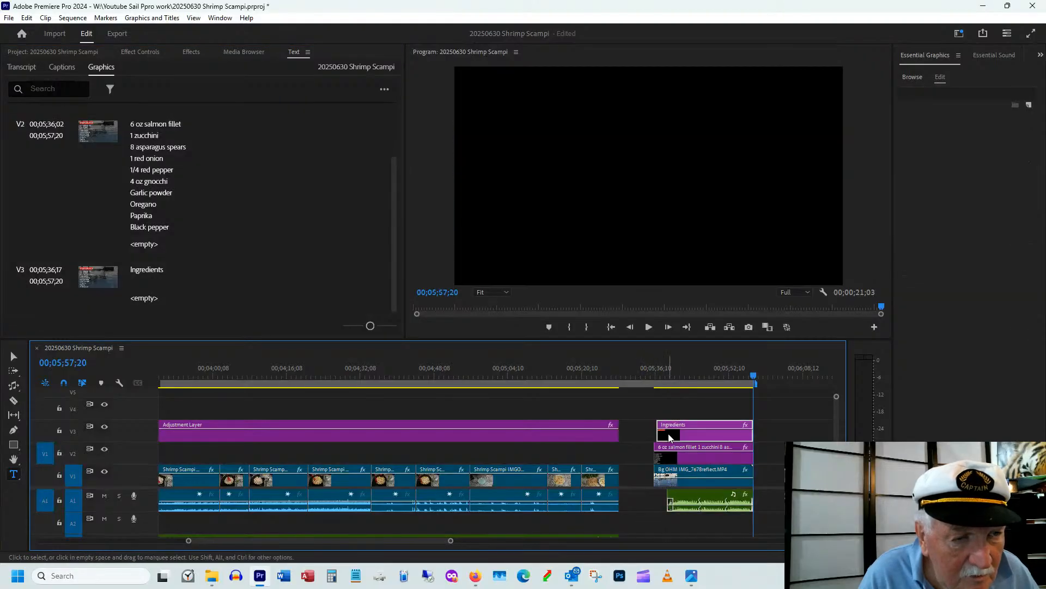
pyautogui.click(676, 376)
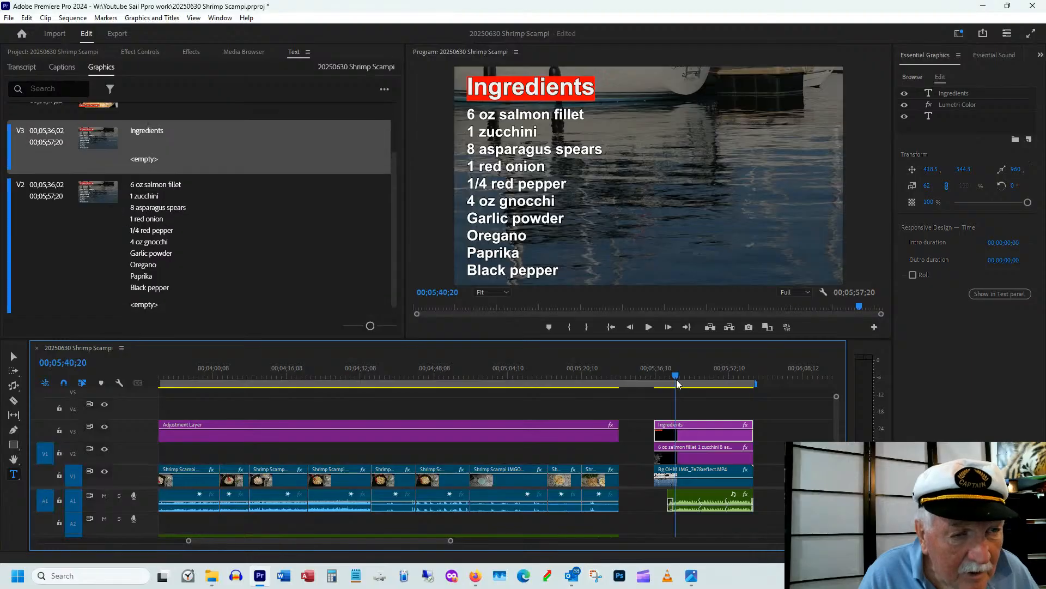
# - Ripple delete the gap between the adjustment layer and the ingredients clips, and play part of the ingredients screen
pyautogui.click(635, 437)
pyautogui.rightClick(636, 436)
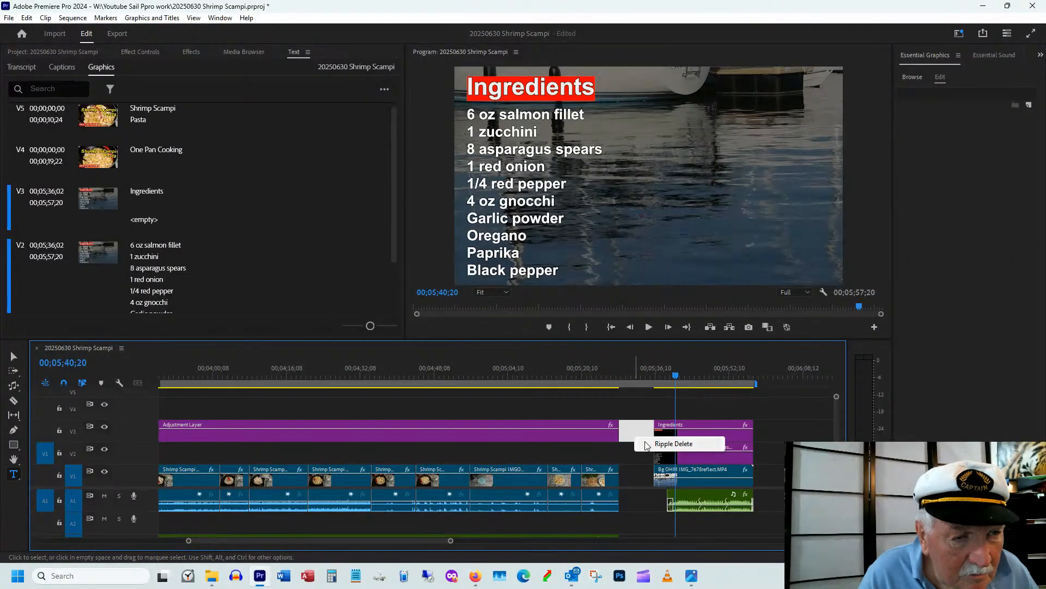
pyautogui.click(649, 440)
pyautogui.click(641, 372)
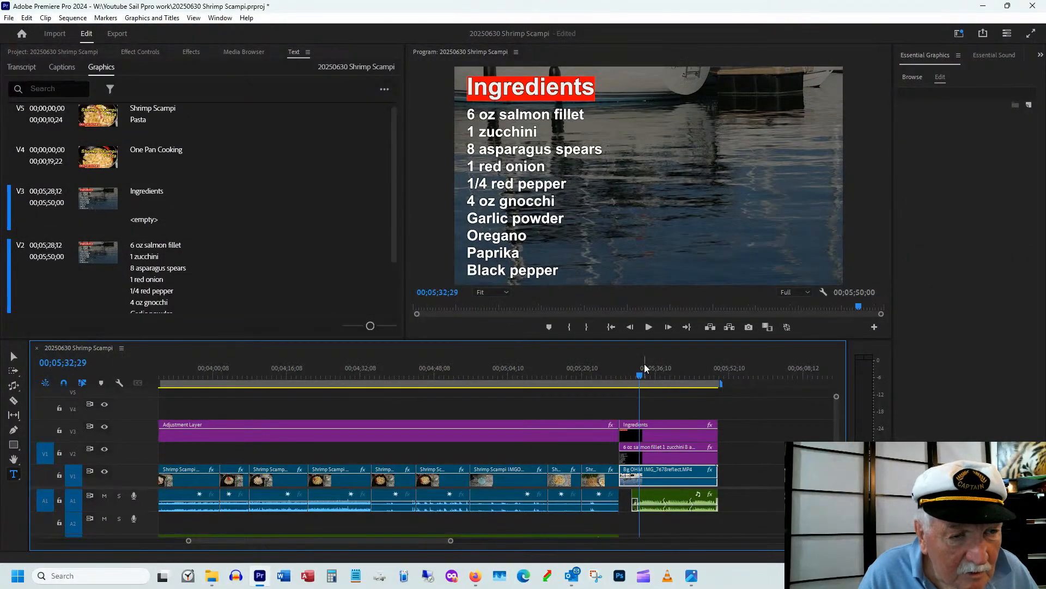
pyautogui.press('space')
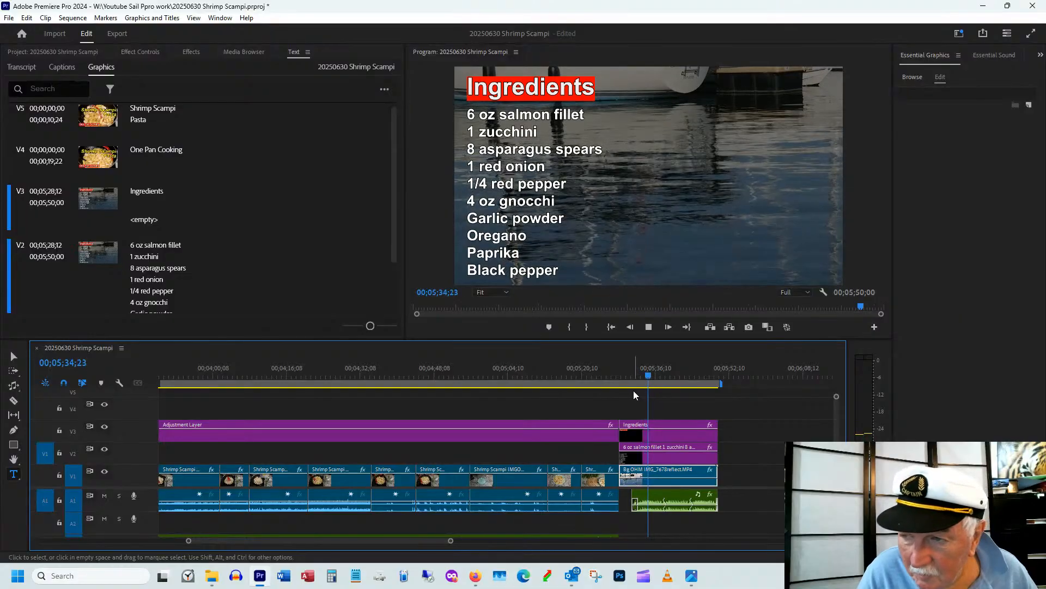
pyautogui.press('space')
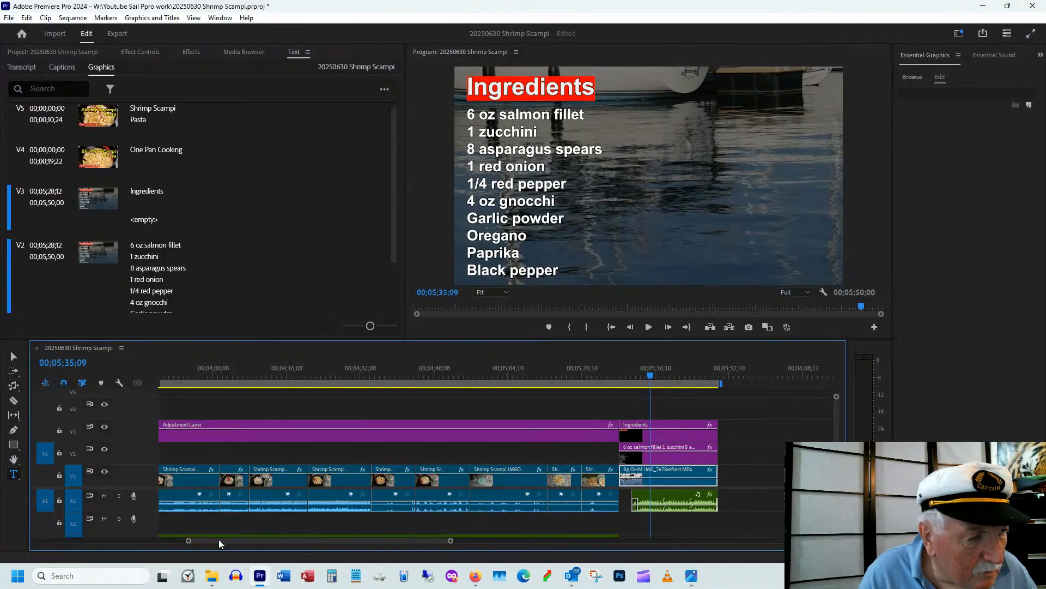
pyautogui.moveTo(209, 541); pyautogui.dragTo(217, 540)
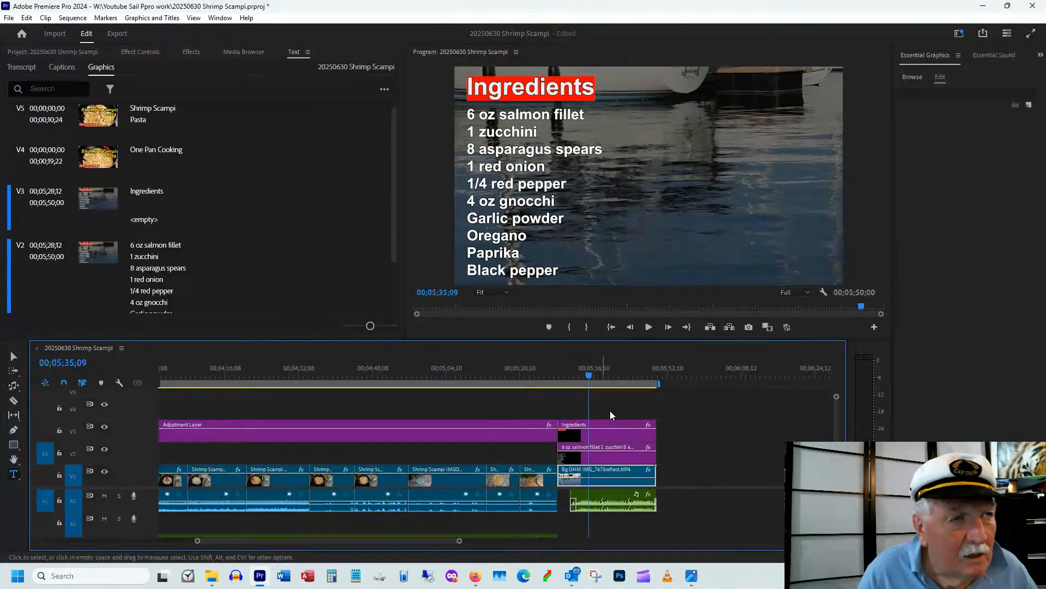
# - In the ingredient list, replace the 6 at the start of the salmon line with "1 lb peeled cleaned shrimp"
pyautogui.click(598, 375)
pyautogui.moveTo(598, 376); pyautogui.dragTo(600, 376)
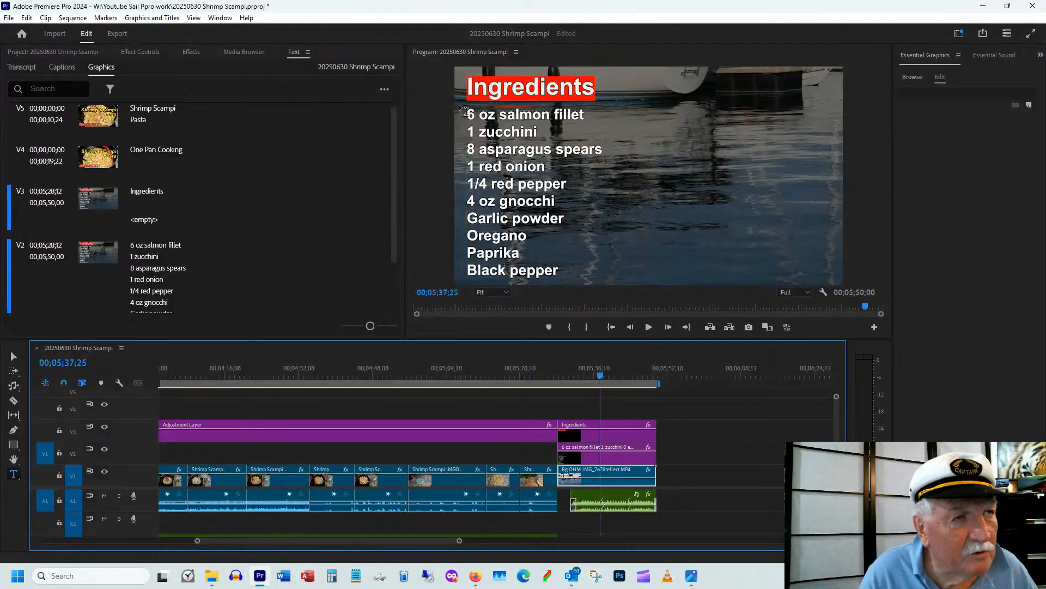
pyautogui.click(476, 114)
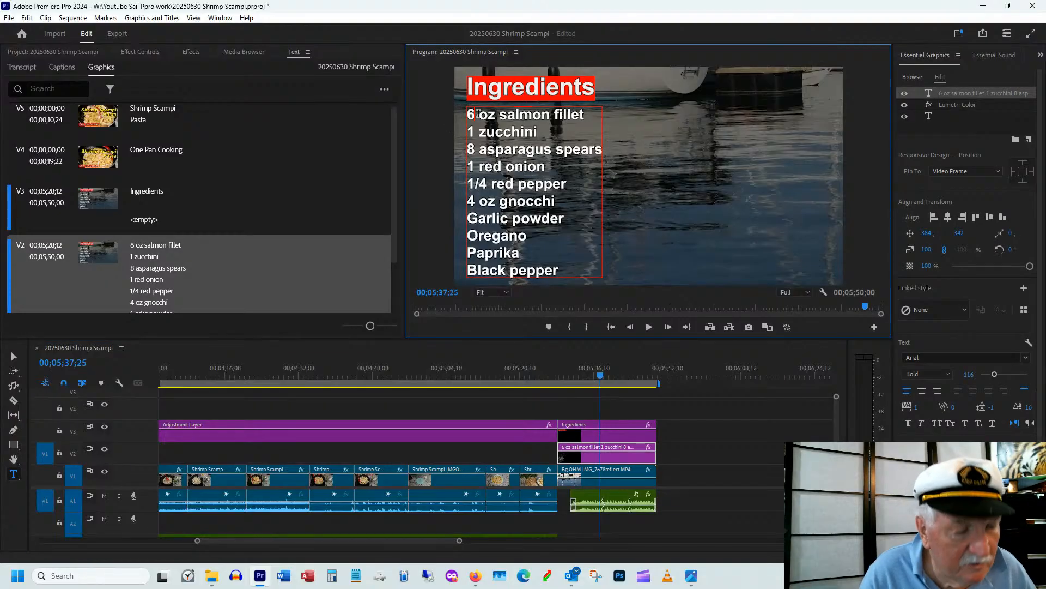
pyautogui.press('BackSpace')
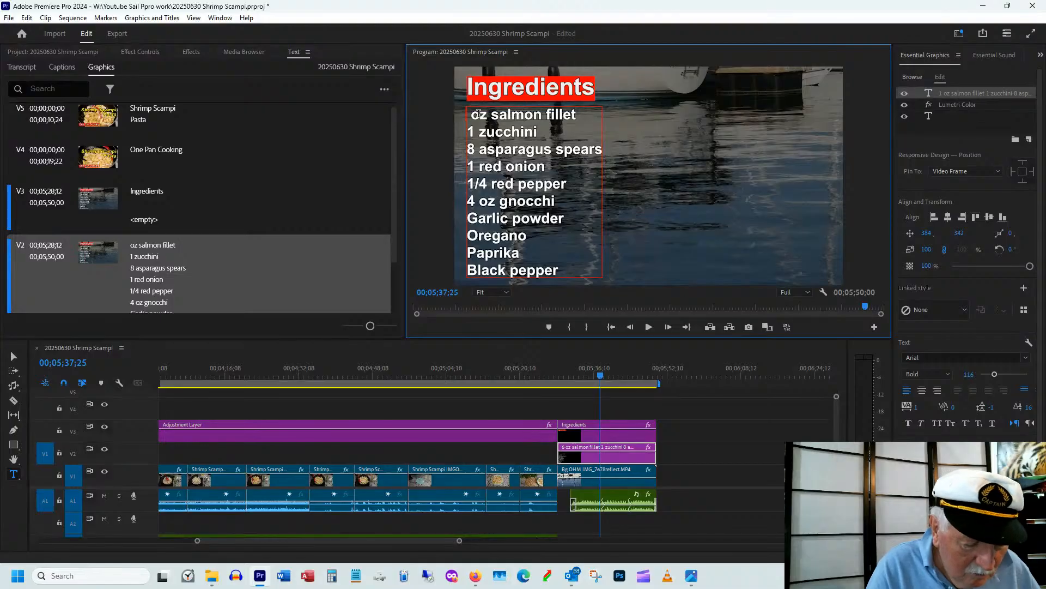
pyautogui.write('1 lb')
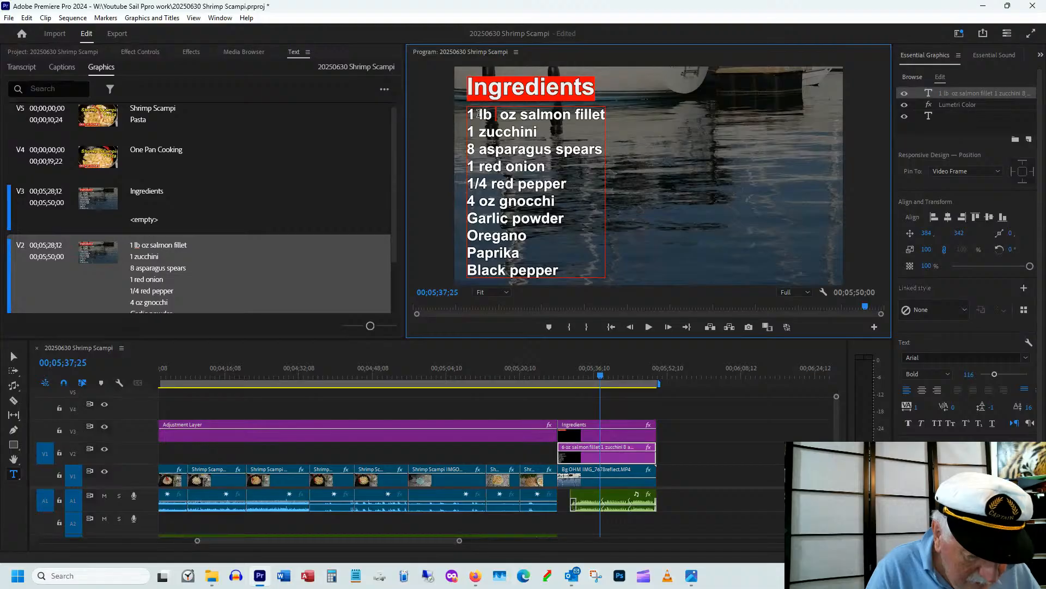
pyautogui.write(' c')
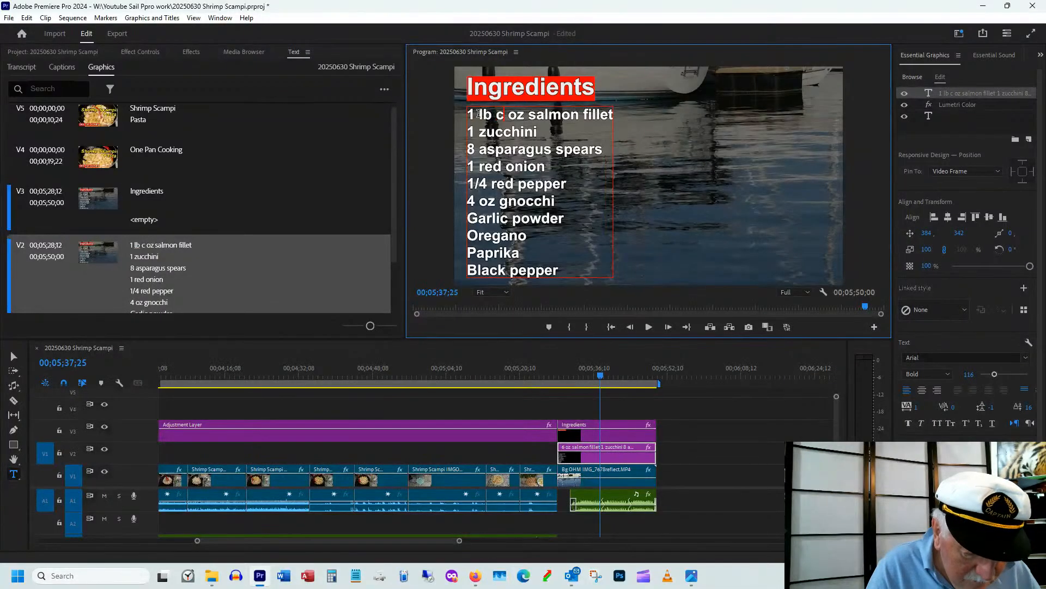
pyautogui.write('peeled ')
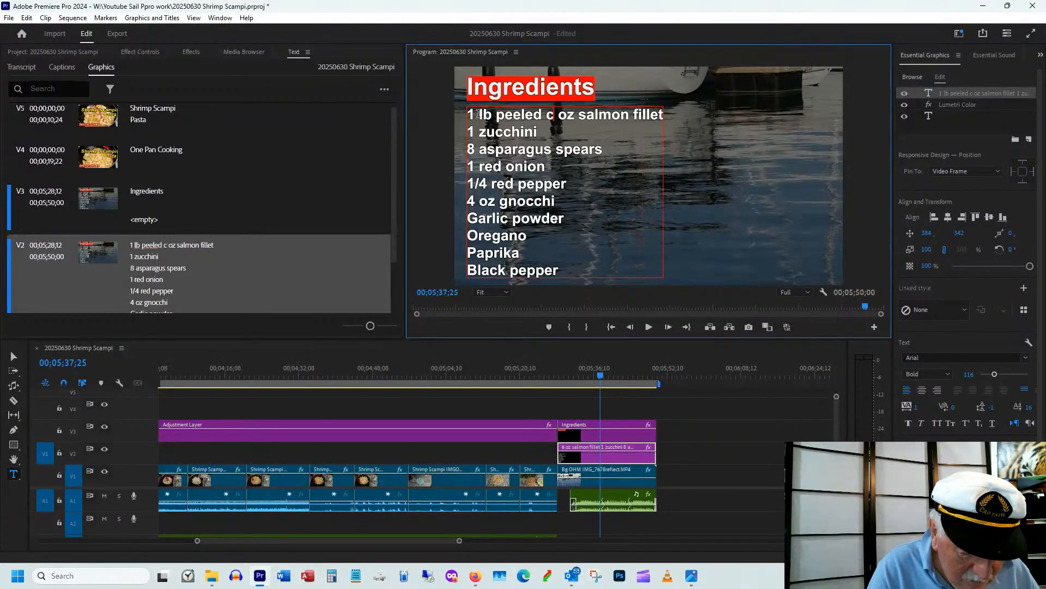
pyautogui.write('leaned sh')
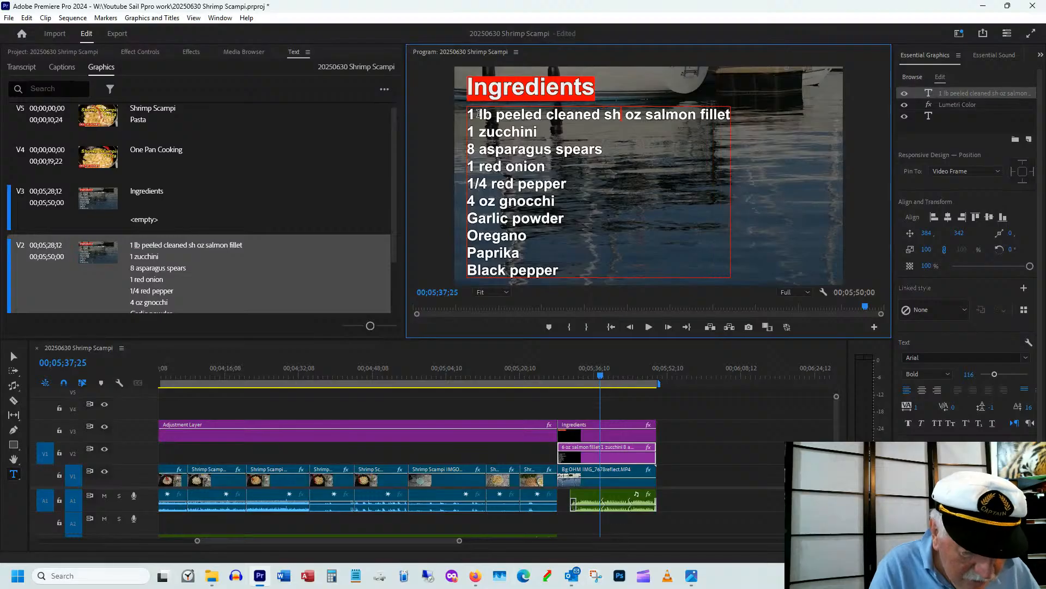
pyautogui.write('rimp')
# - Delete the leftover "oz salmon fillet" text after "1 lb peeled cleaned shrimp" in the first ingredient line
pyautogui.press('Delete')
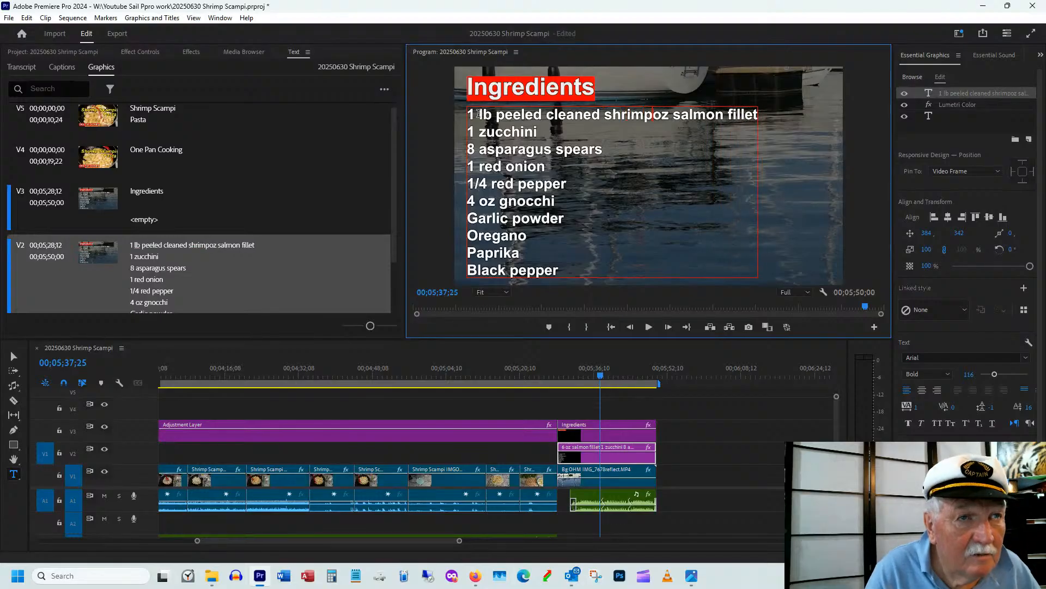
pyautogui.press('Delete')
pyautogui.press('Delete')
pyautogui.press('Delete')
pyautogui.press('Delete')
pyautogui.press('Delete')
pyautogui.press('Delete')
pyautogui.press('Delete')
pyautogui.press('Delete')
pyautogui.press('Delete')
pyautogui.press('Delete')
pyautogui.press('Delete')
pyautogui.press('Delete')
pyautogui.press('Delete')
pyautogui.press('Delete')
pyautogui.press('Delete')
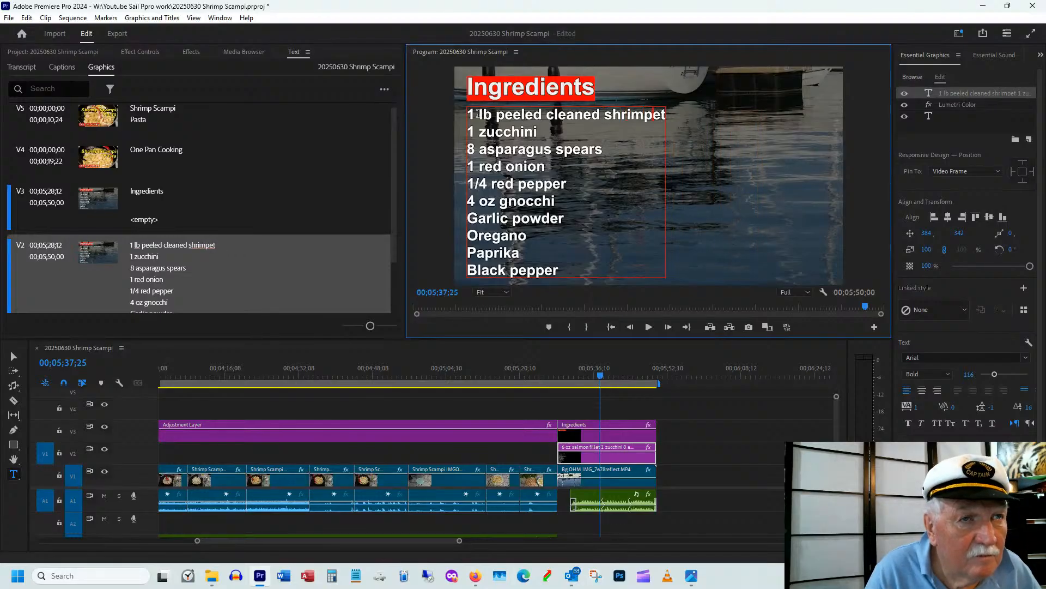
pyautogui.press('Delete')
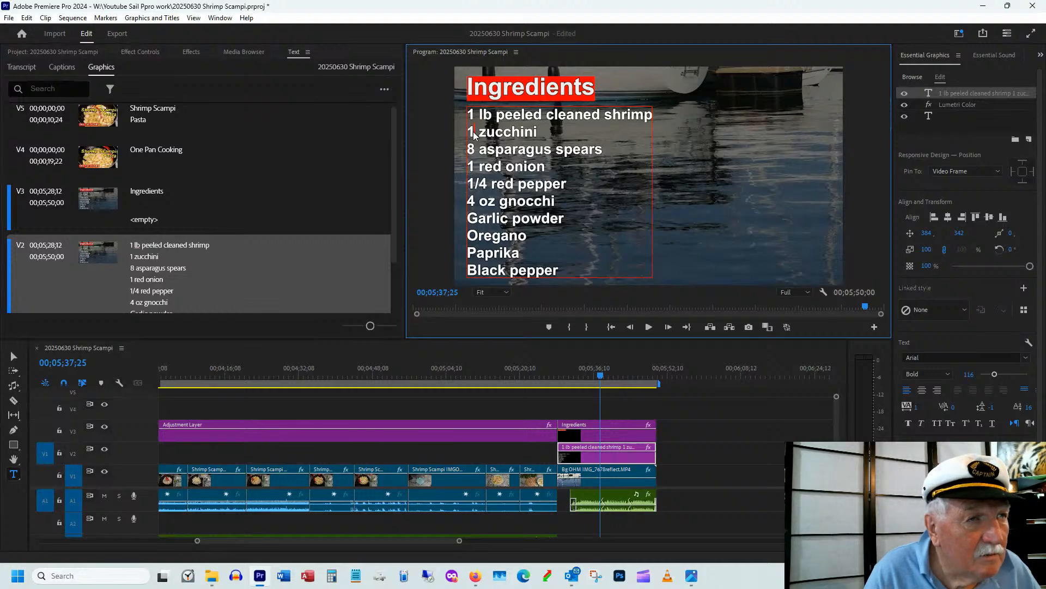
# - Replace the zucchini line with "2 cloves garlic" and the asparagus line with "1 large shallot"
pyautogui.press('BackSpace')
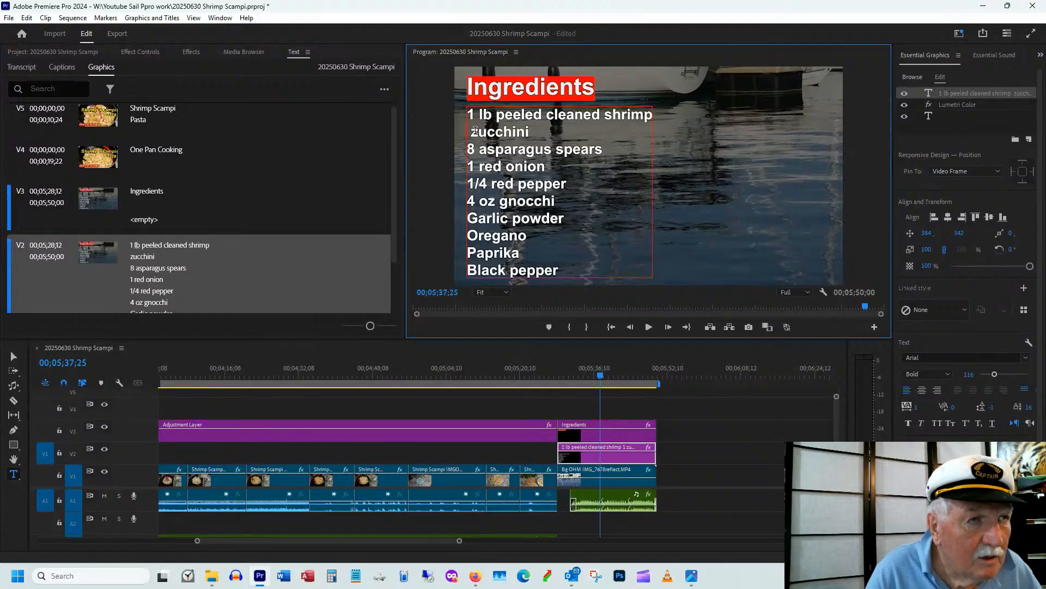
pyautogui.write('2')
pyautogui.moveTo(482, 132); pyautogui.dragTo(536, 126)
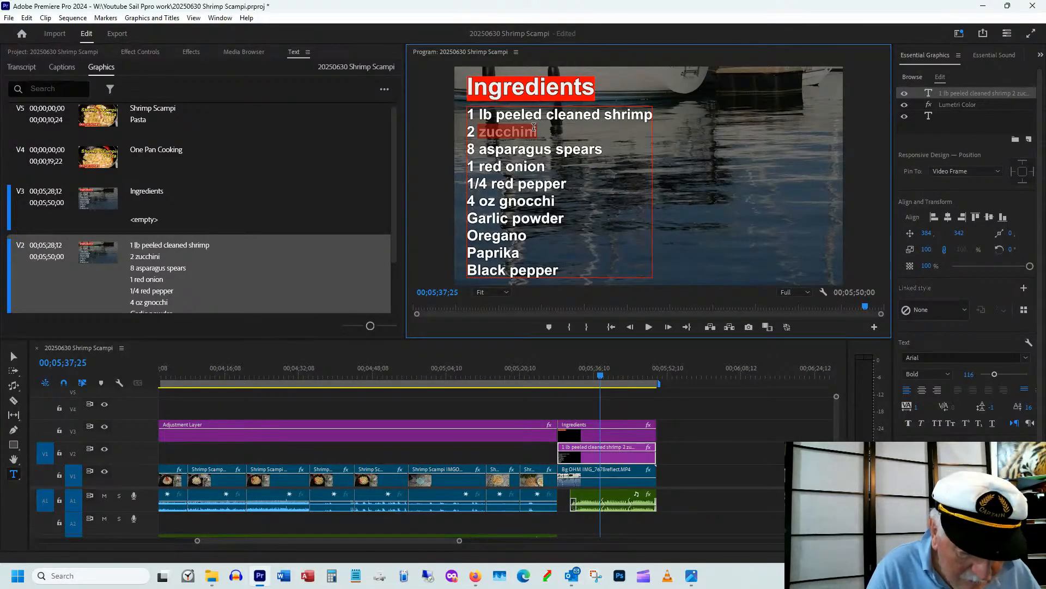
pyautogui.write('cloves garlic')
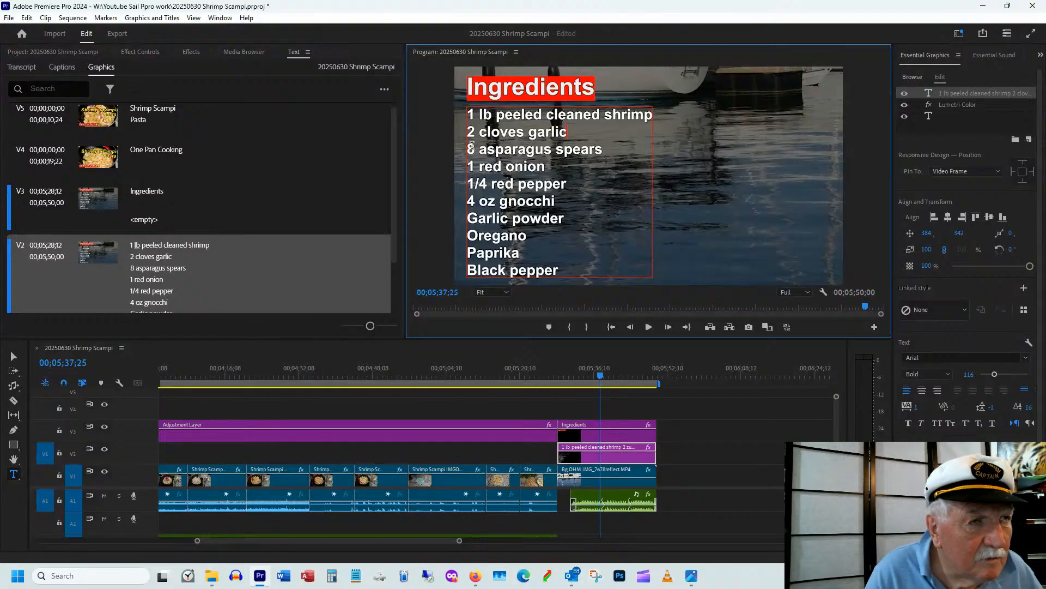
pyautogui.moveTo(470, 149); pyautogui.dragTo(600, 152)
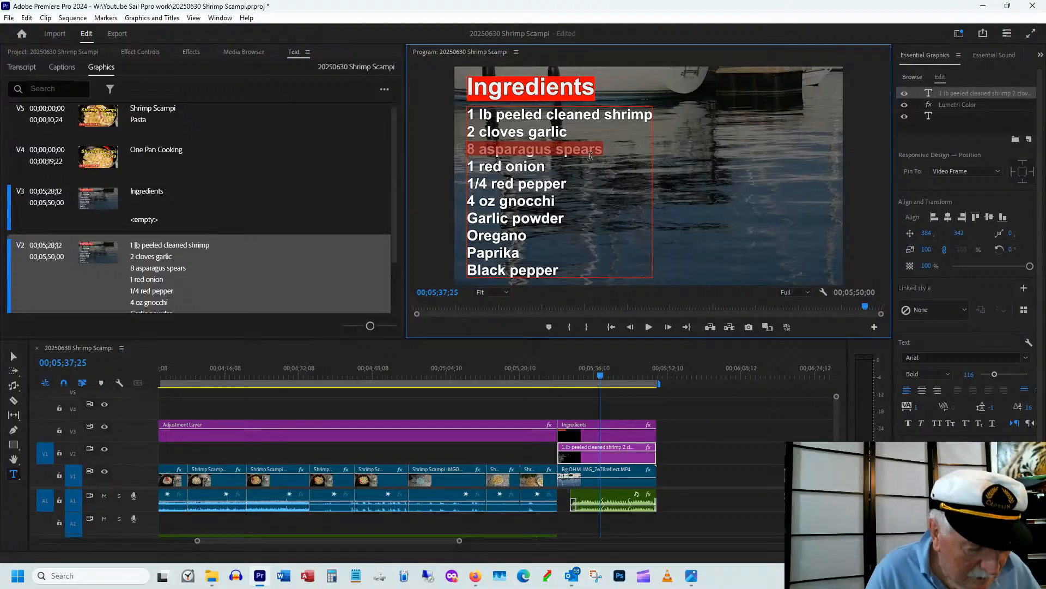
pyautogui.write('1 larg')
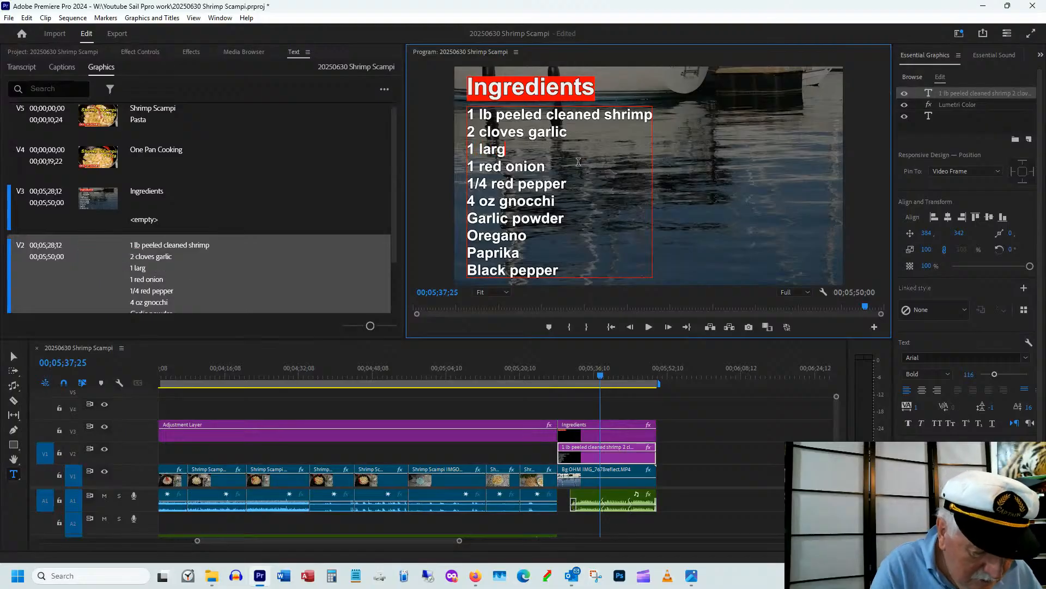
pyautogui.write('e shallot')
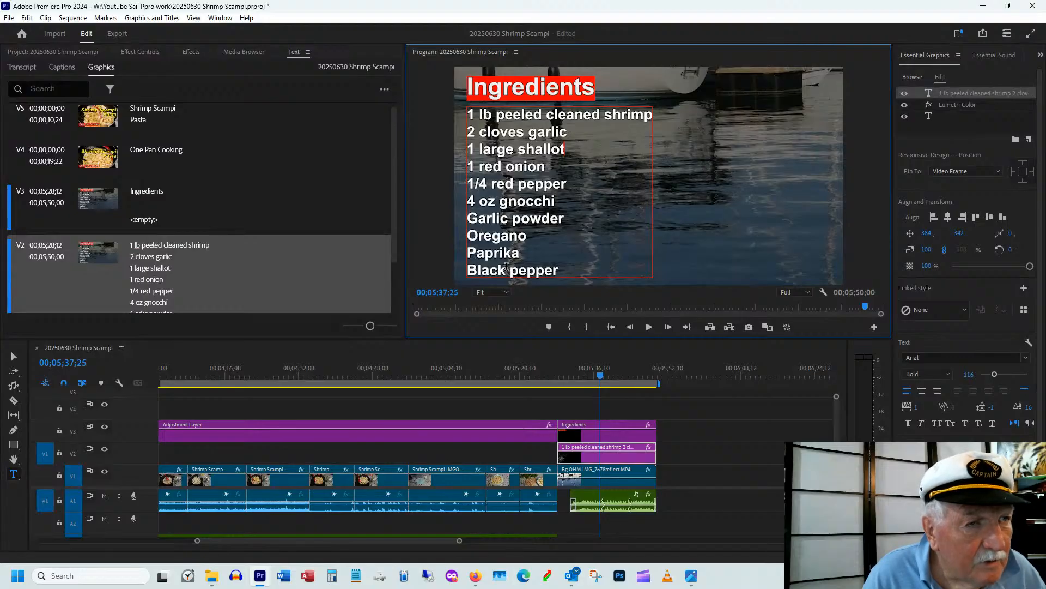
# - Replace the Paprika line with "Salt" and shorten the Black pepper line to "Pepper"
pyautogui.moveTo(522, 254); pyautogui.dragTo(471, 251)
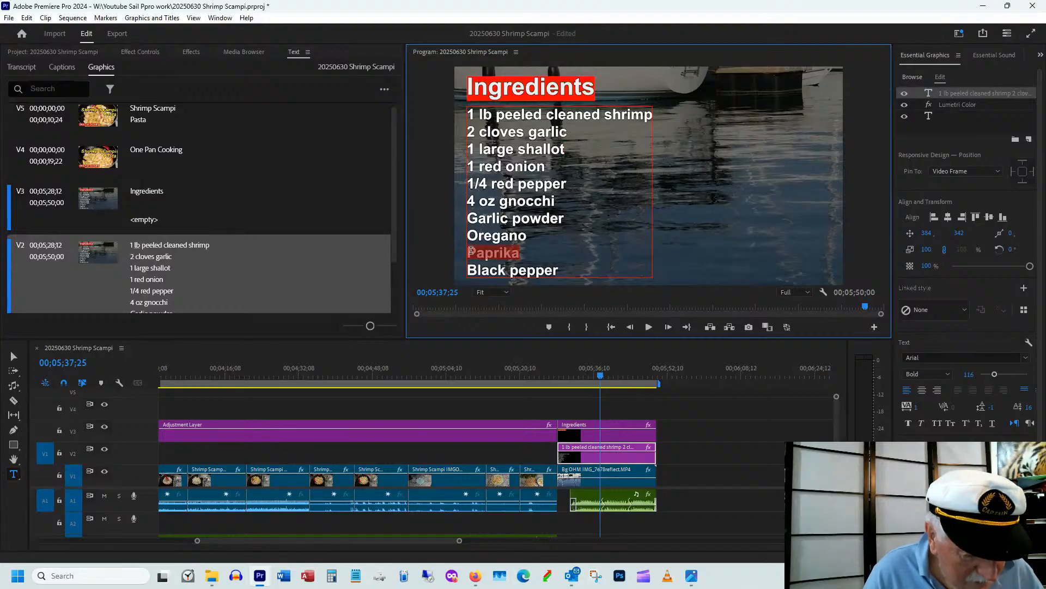
pyautogui.write('Salt')
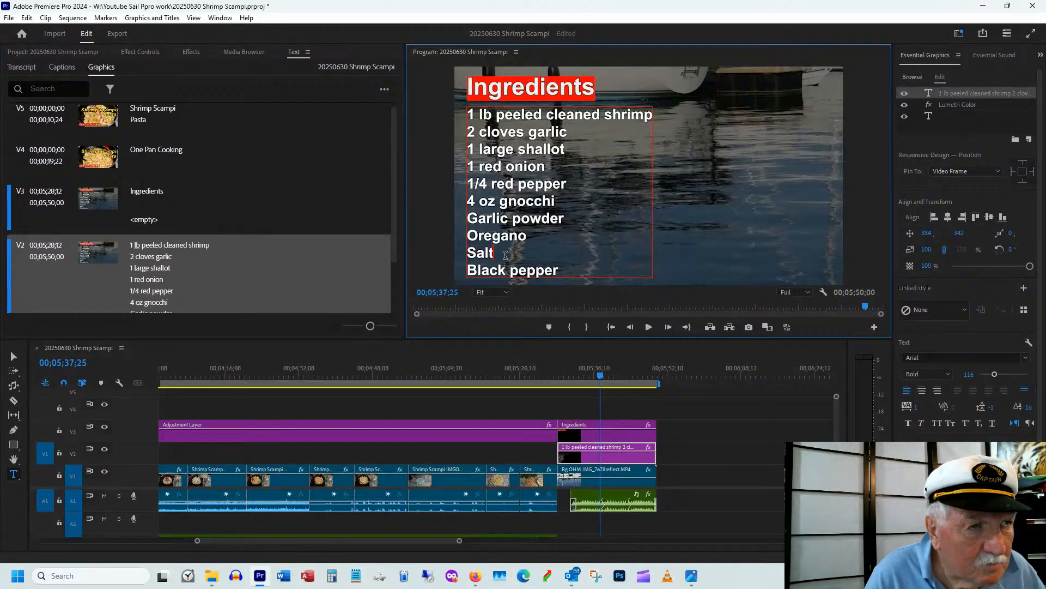
pyautogui.moveTo(509, 270); pyautogui.dragTo(467, 275)
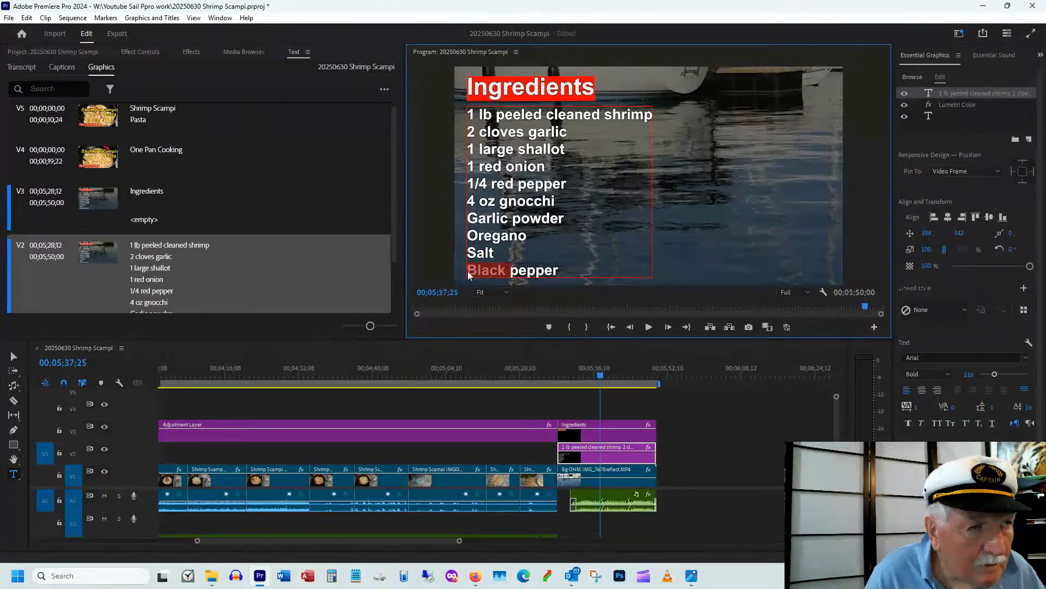
pyautogui.press('Delete')
pyautogui.press('Delete')
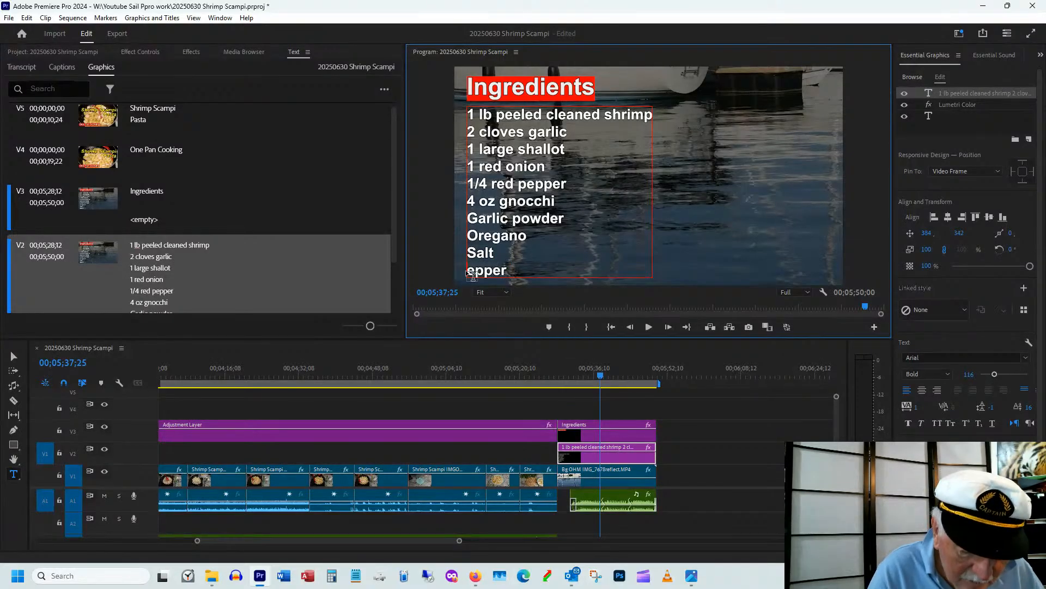
pyautogui.write('P')
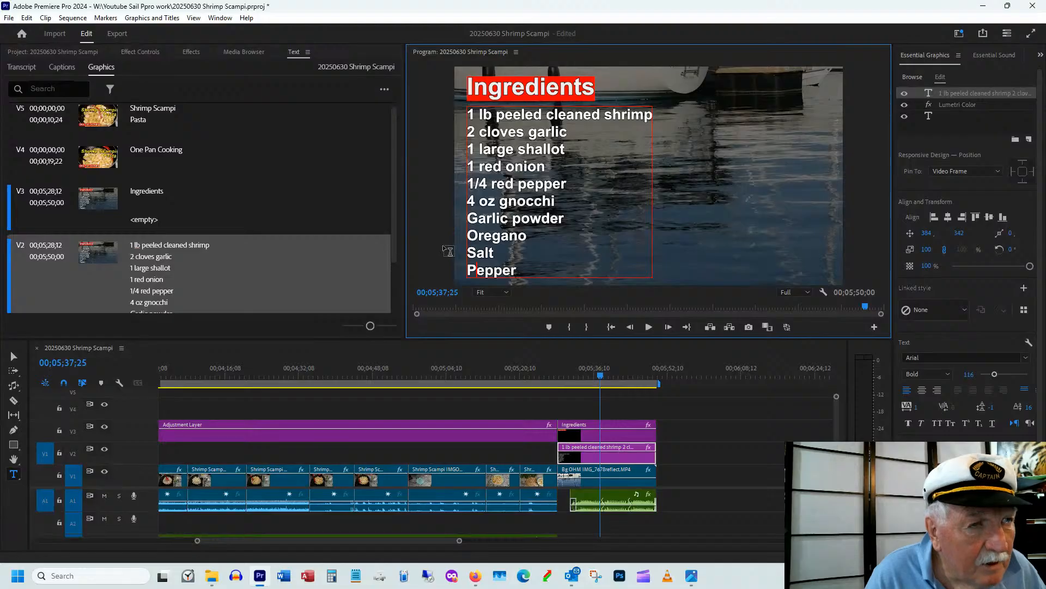
# - Replace the Oregano line with "Grated Parmesan cheese"
pyautogui.moveTo(532, 238); pyautogui.dragTo(472, 240)
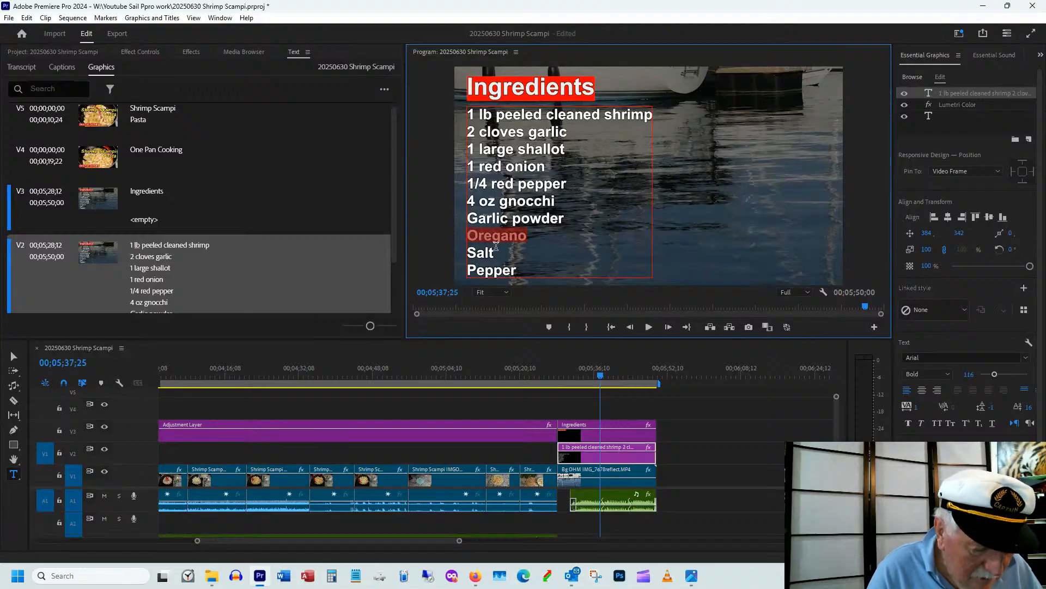
pyautogui.write('Grat')
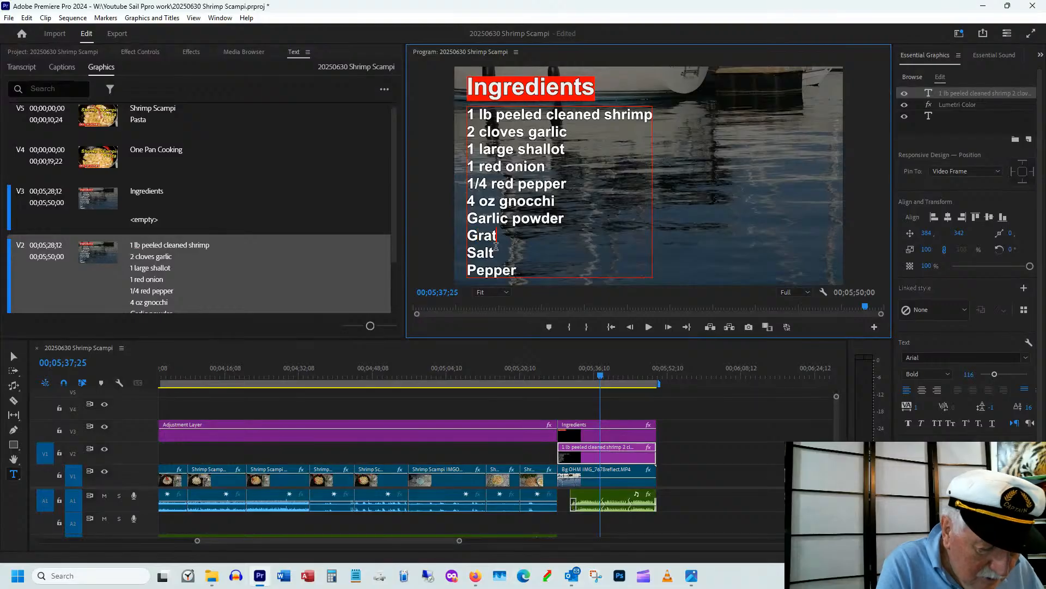
pyautogui.write('ed PArm')
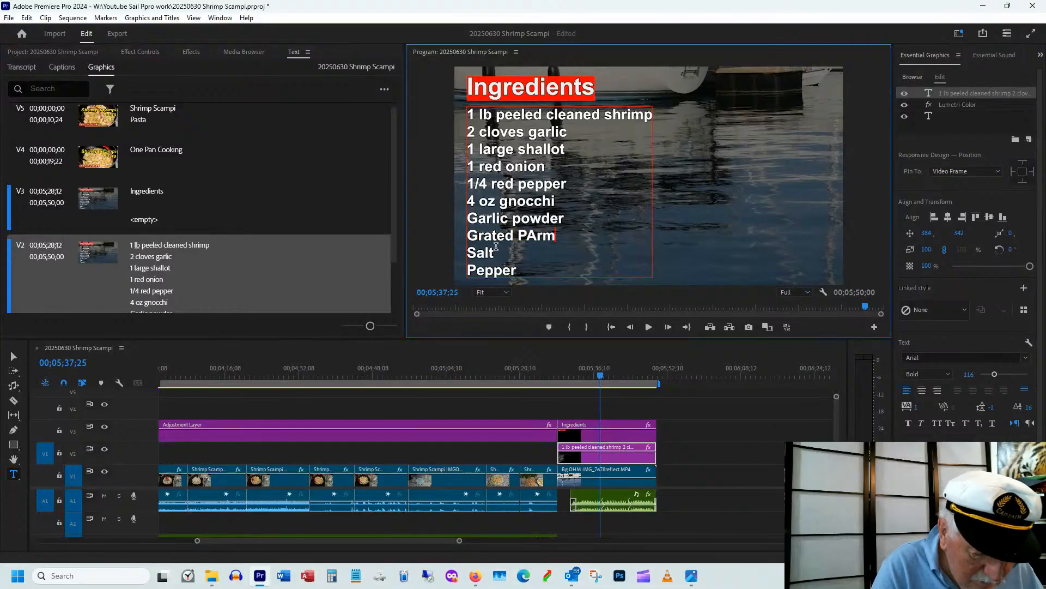
pyautogui.write('esan ch')
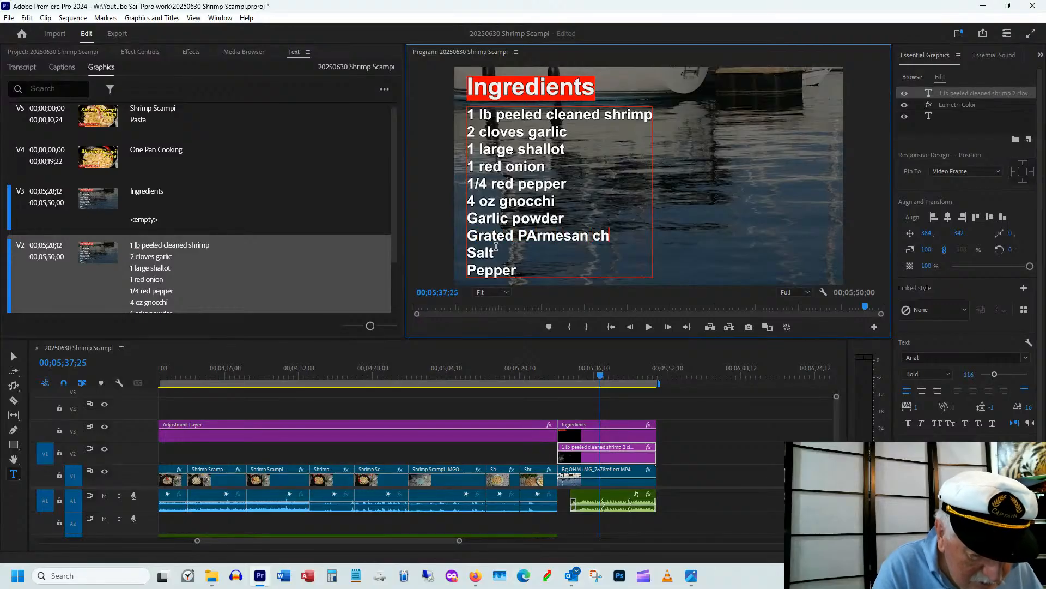
pyautogui.write('eese')
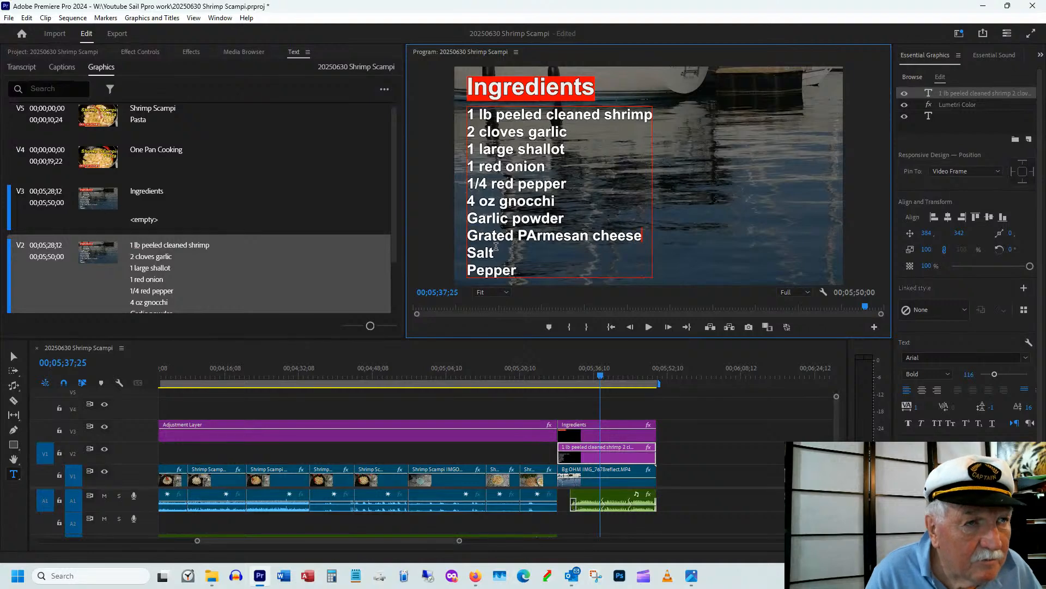
pyautogui.moveTo(529, 235); pyautogui.dragTo(537, 235)
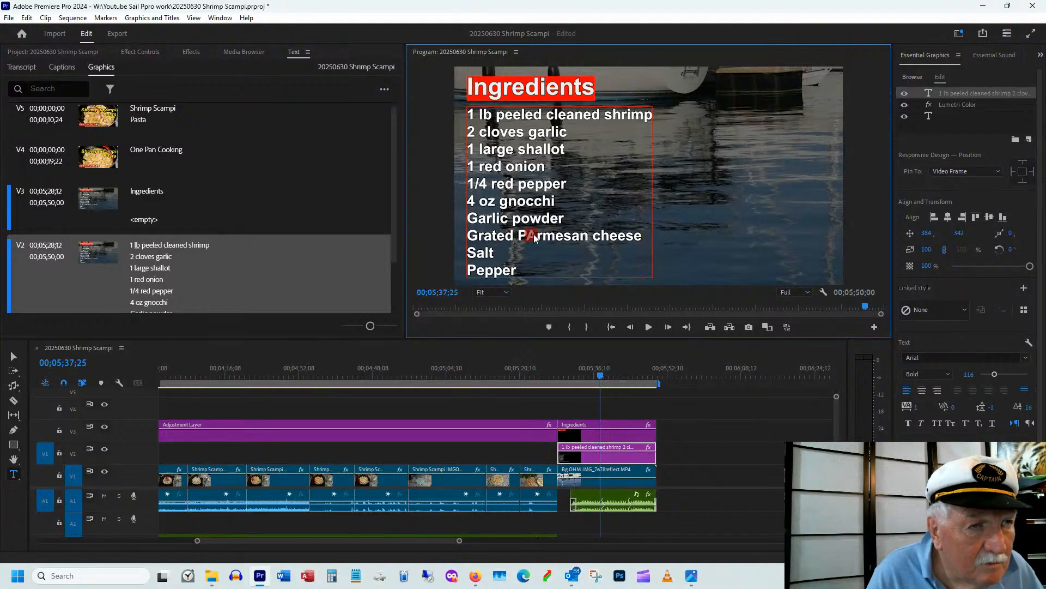
pyautogui.write('a')
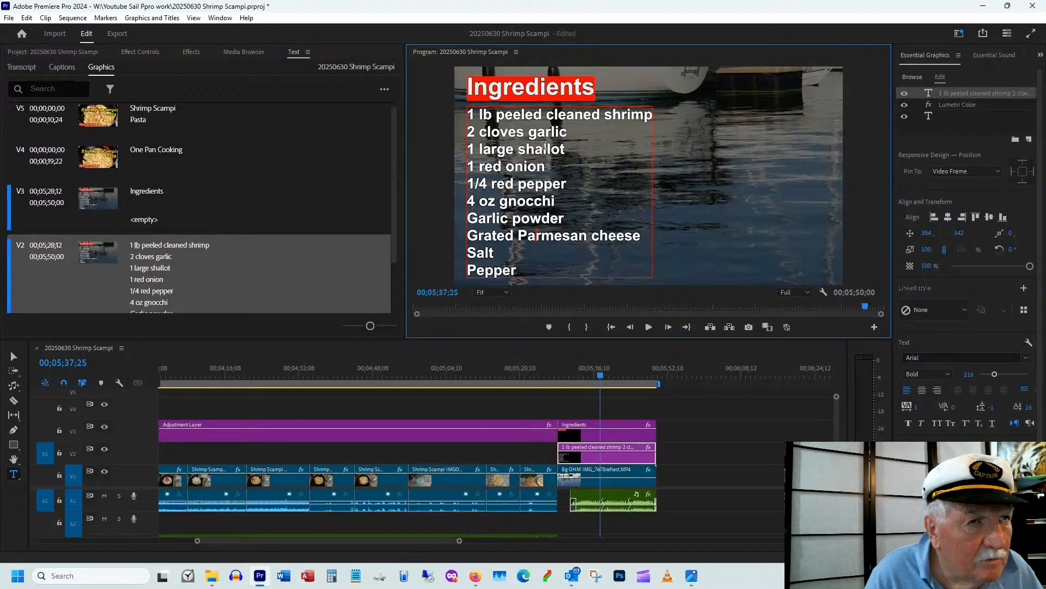
# - Delete the red onion through Garlic powder lines without leaving a blank line, and insert "2 cups pasta" above the garlic line
pyautogui.moveTo(564, 219); pyautogui.dragTo(470, 173)
pyautogui.press('BackSpace')
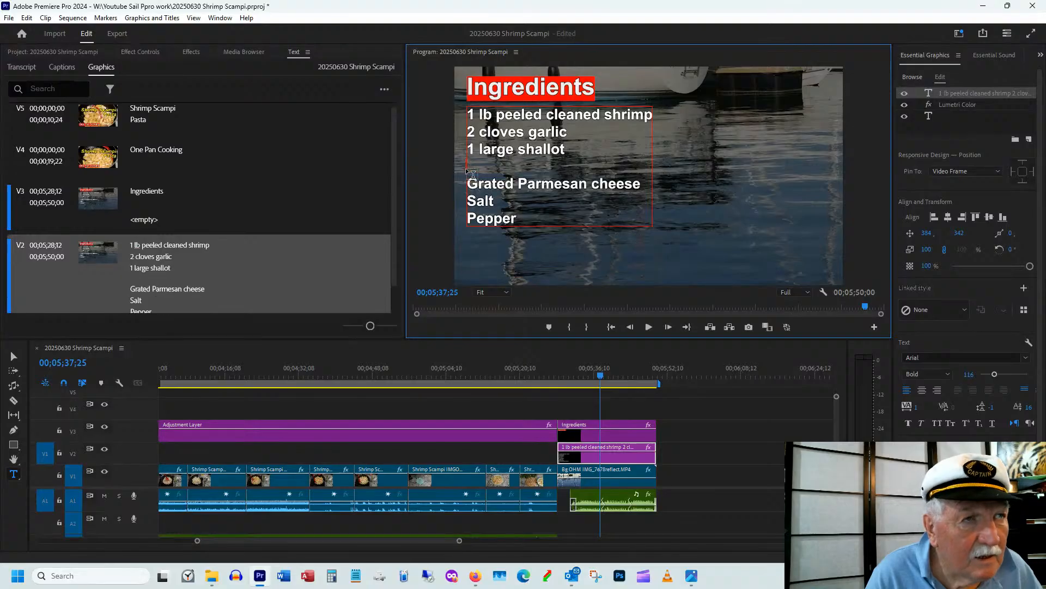
pyautogui.click(478, 135)
pyautogui.write('c2')
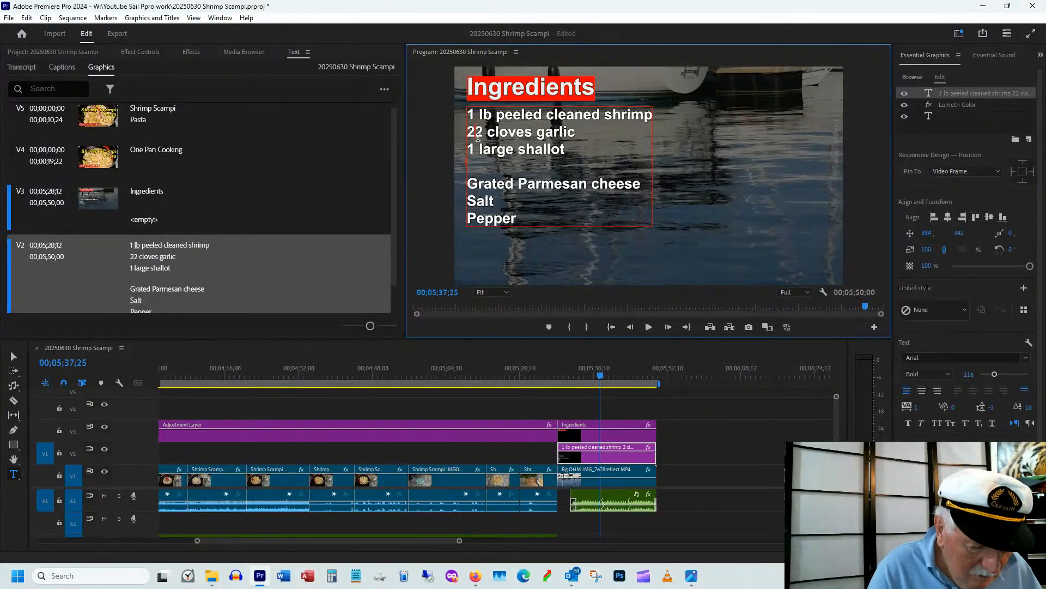
pyautogui.write('ups ')
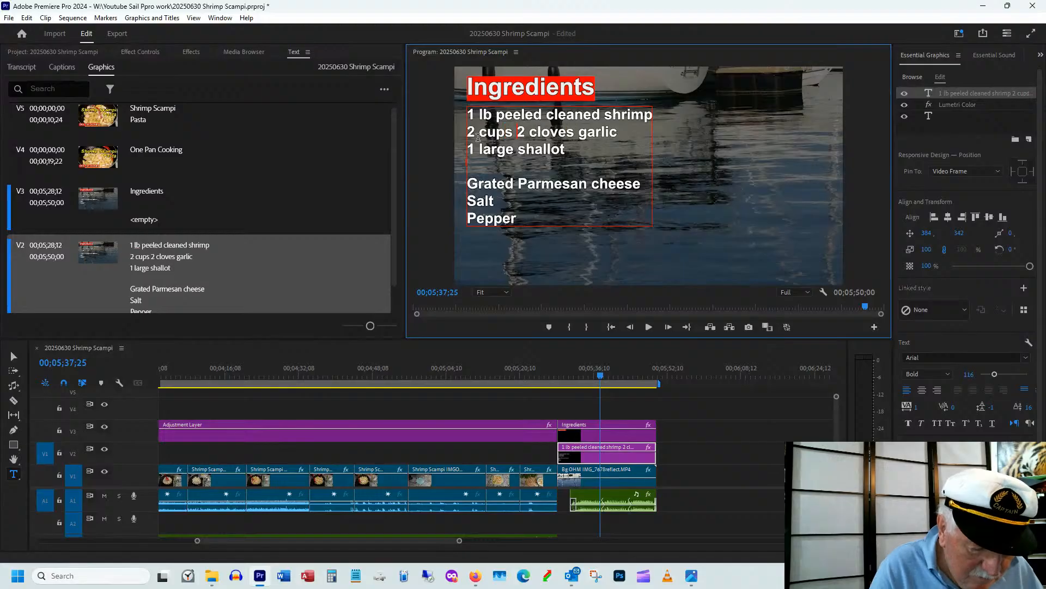
pyautogui.write('pasta')
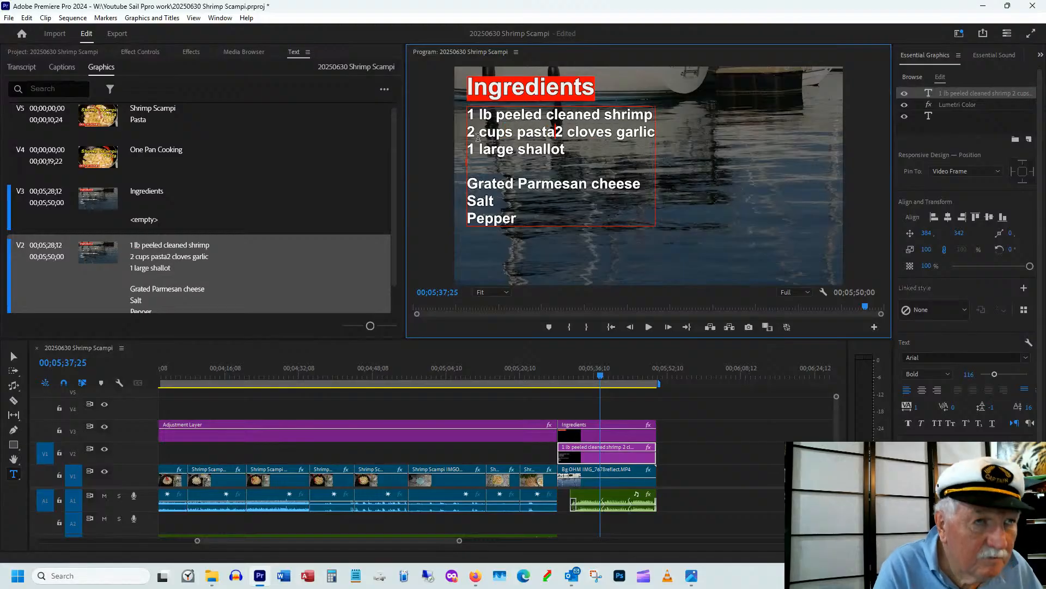
pyautogui.press('Return')
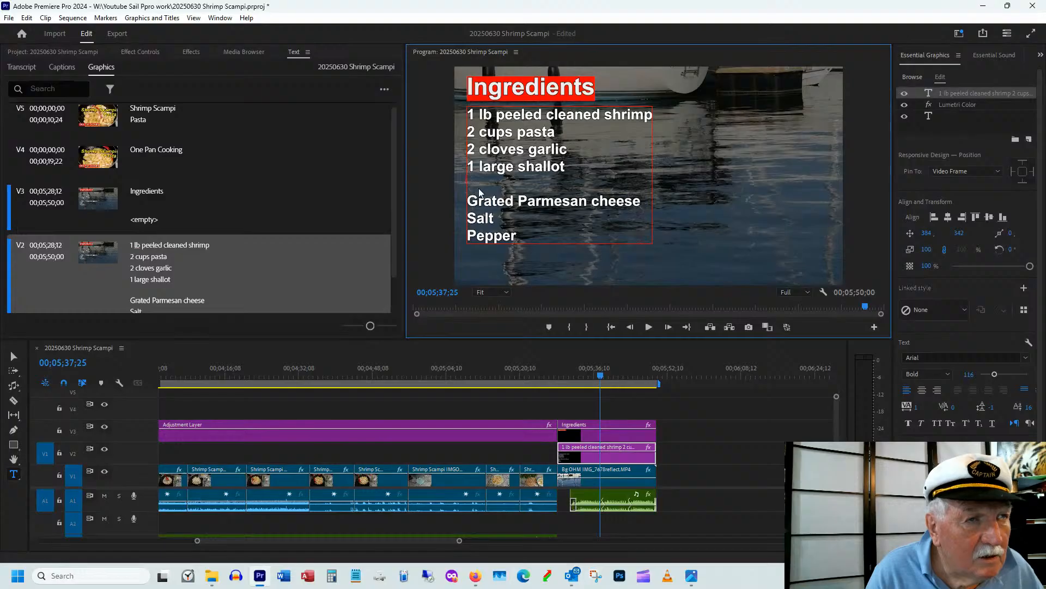
pyautogui.press('BackSpace')
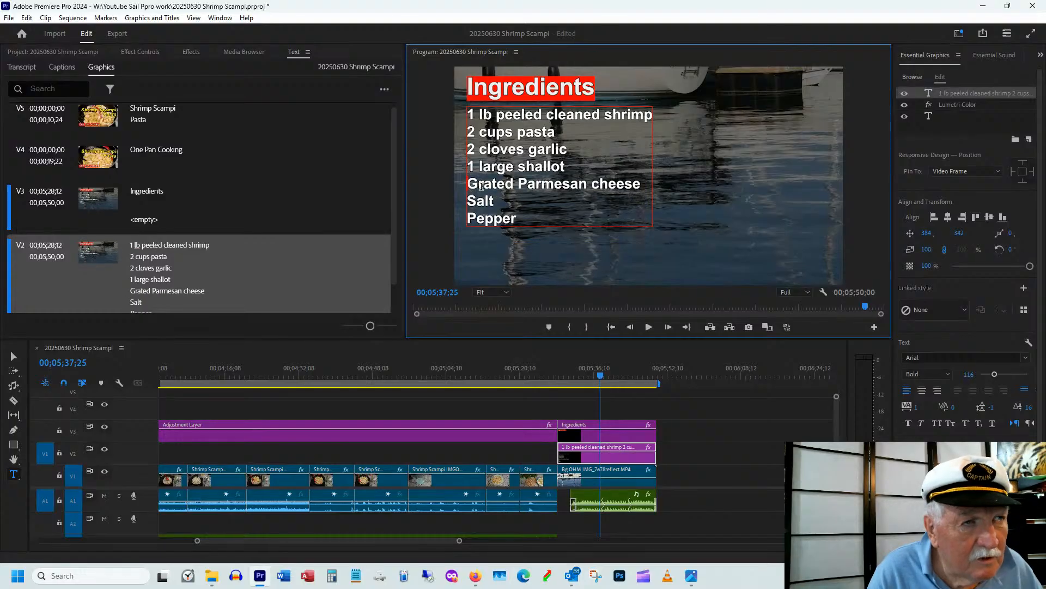
# - Scrub through the ingredients end screen from its start and play part of it to review the edited list
pyautogui.click(558, 375)
pyautogui.moveTo(560, 375); pyautogui.dragTo(618, 379)
pyautogui.press('space')
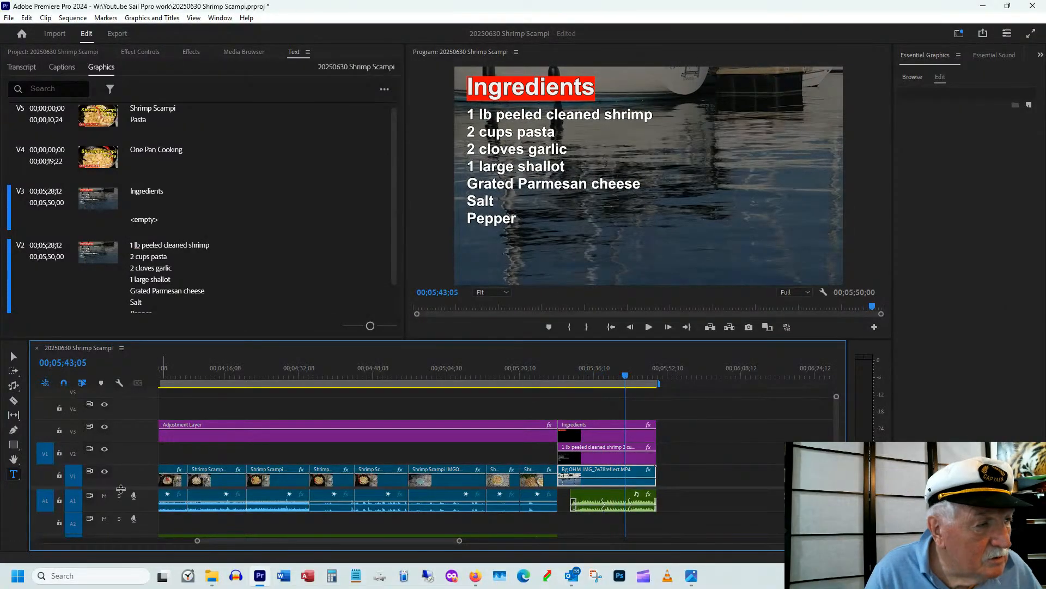
# - Extend the long background music clip with the Remix Tool into the ingredients end screen, to a target duration of about 00;05;40;10
pyautogui.scroll(-2, 519, 515)
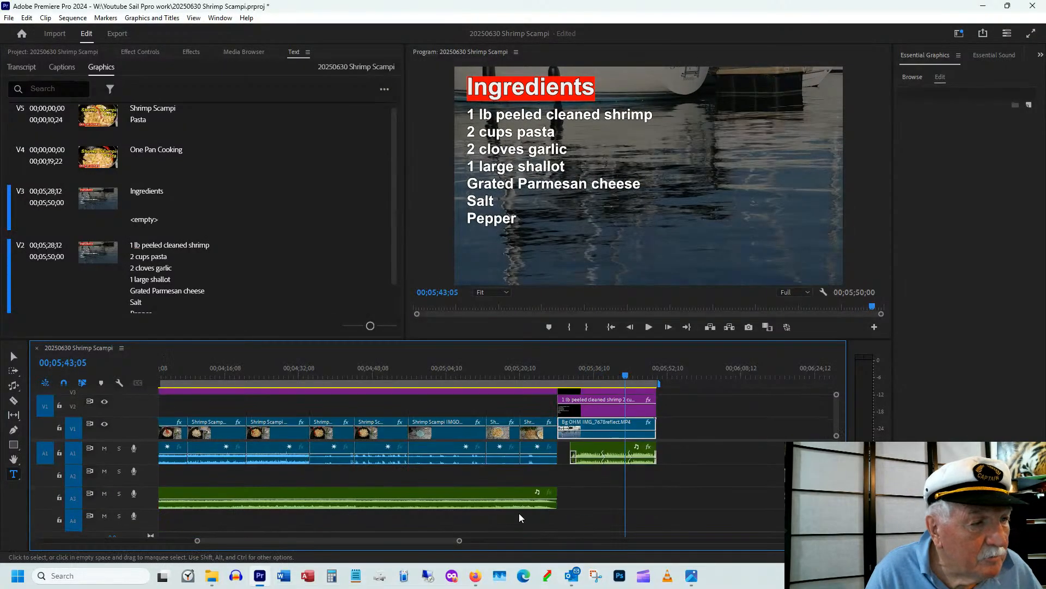
pyautogui.click(489, 495)
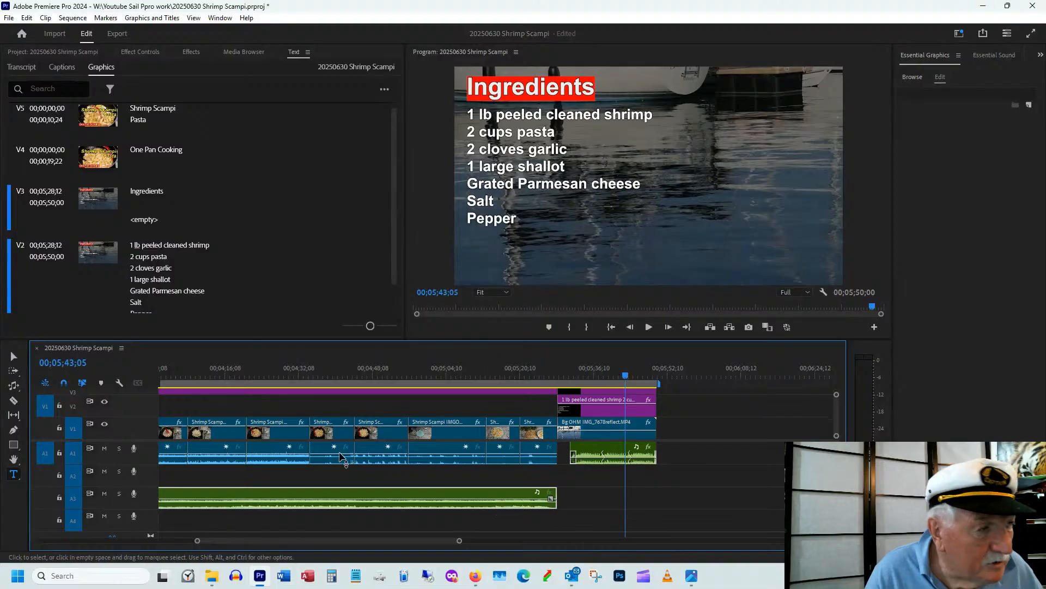
pyautogui.click(15, 387)
pyautogui.click(15, 386)
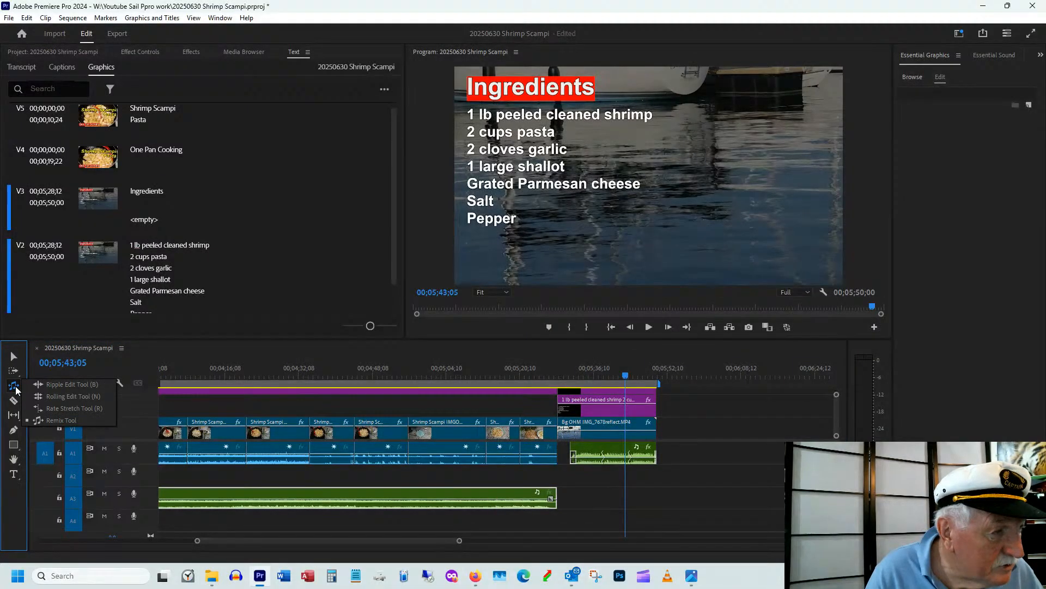
pyautogui.click(51, 423)
pyautogui.moveTo(557, 497); pyautogui.dragTo(623, 504)
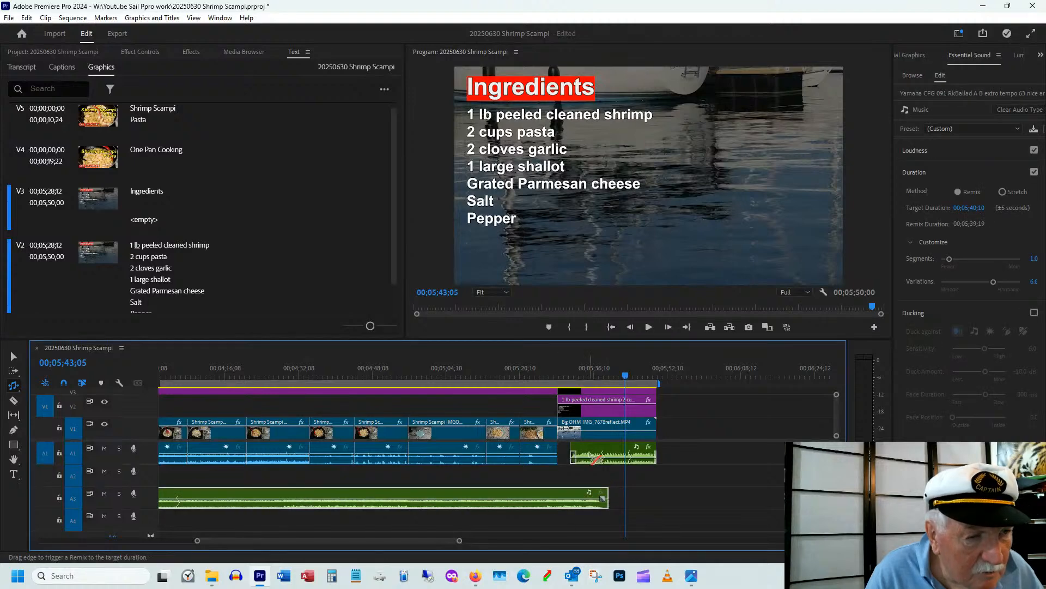
# - Play the sequence from the start of the ingredients end screen to check how the remixed music ends
pyautogui.click(561, 374)
pyautogui.press('space')
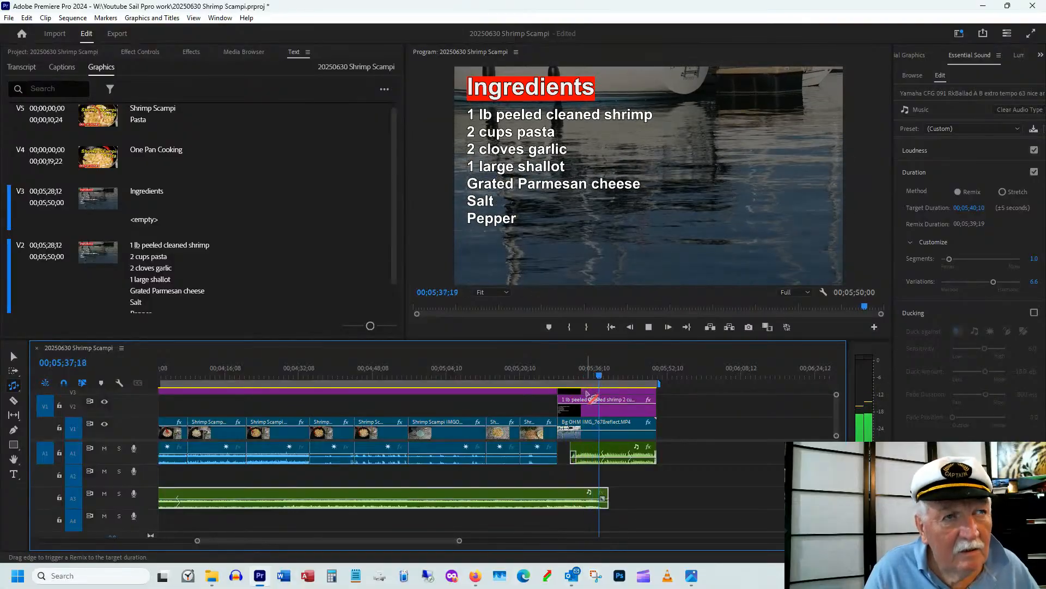
pyautogui.press('space')
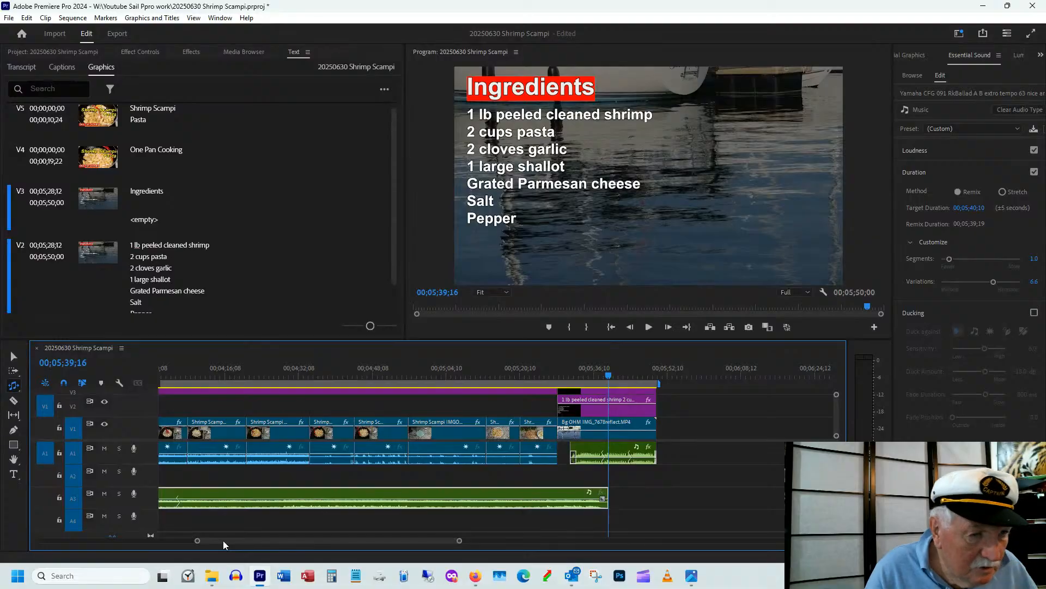
# - Save the Shrimp Scampi project and close Premiere Pro
pyautogui.hotkey('ctrl', 's')
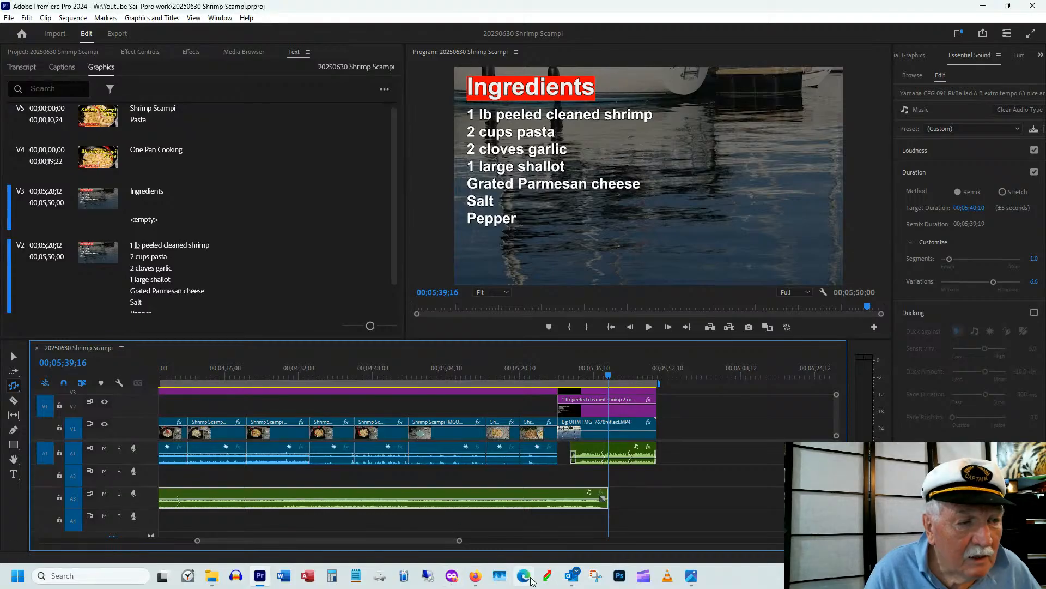
pyautogui.click(1034, 8)
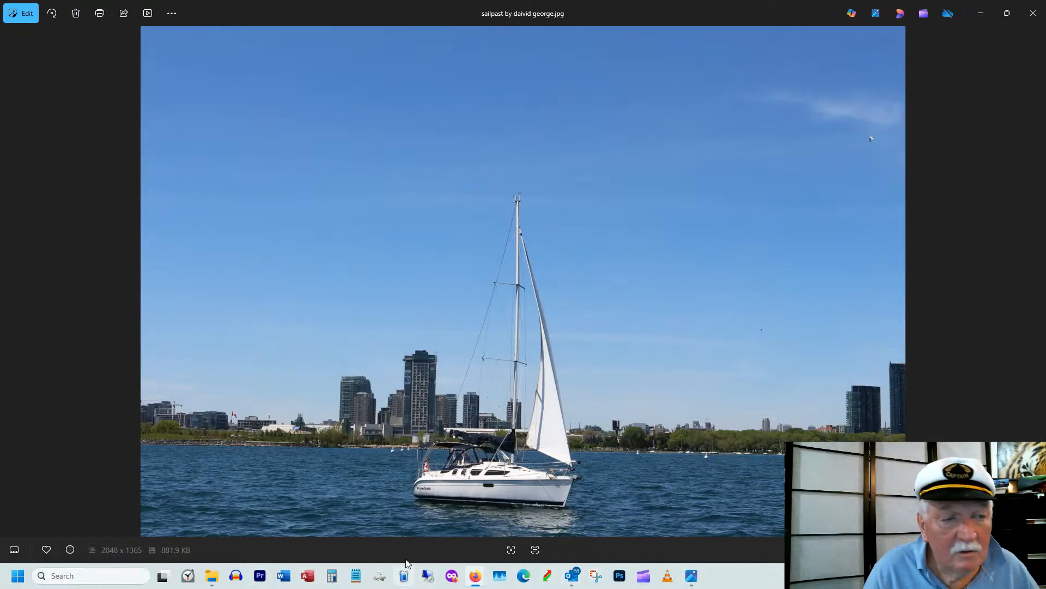
# - Switch to Snipping Tool and capture a screenshot of the YouTube Studio live stream page with its live chat
pyautogui.click(602, 576)
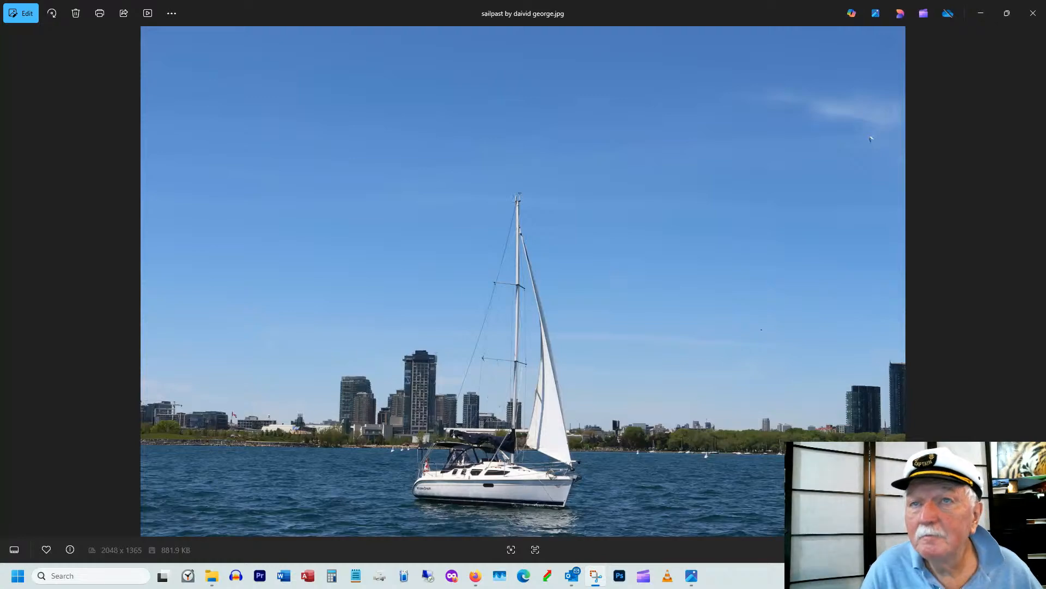
pyautogui.moveTo(1045, 103); pyautogui.dragTo(612, 83)
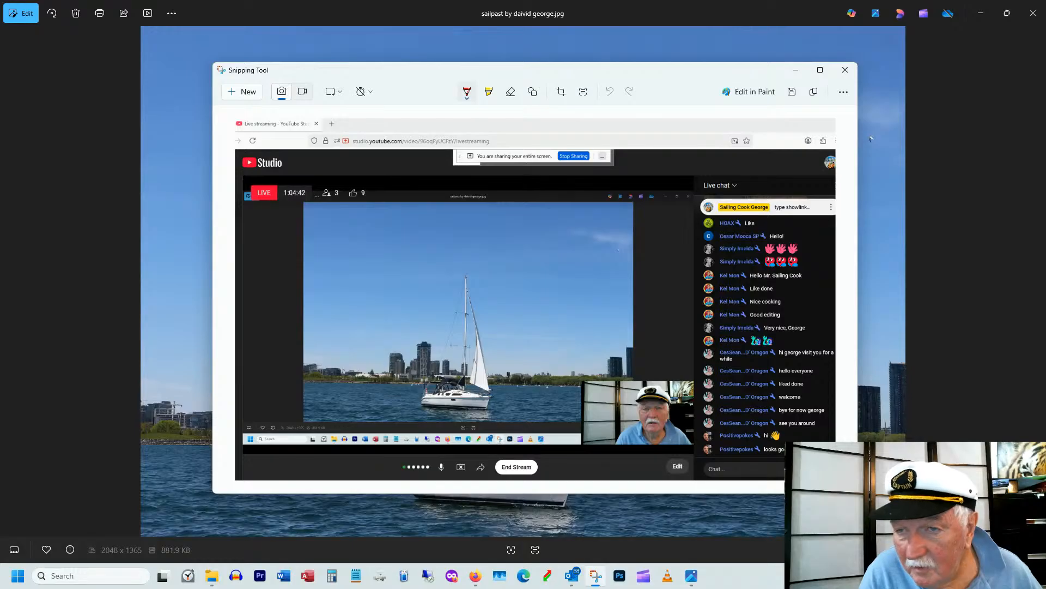